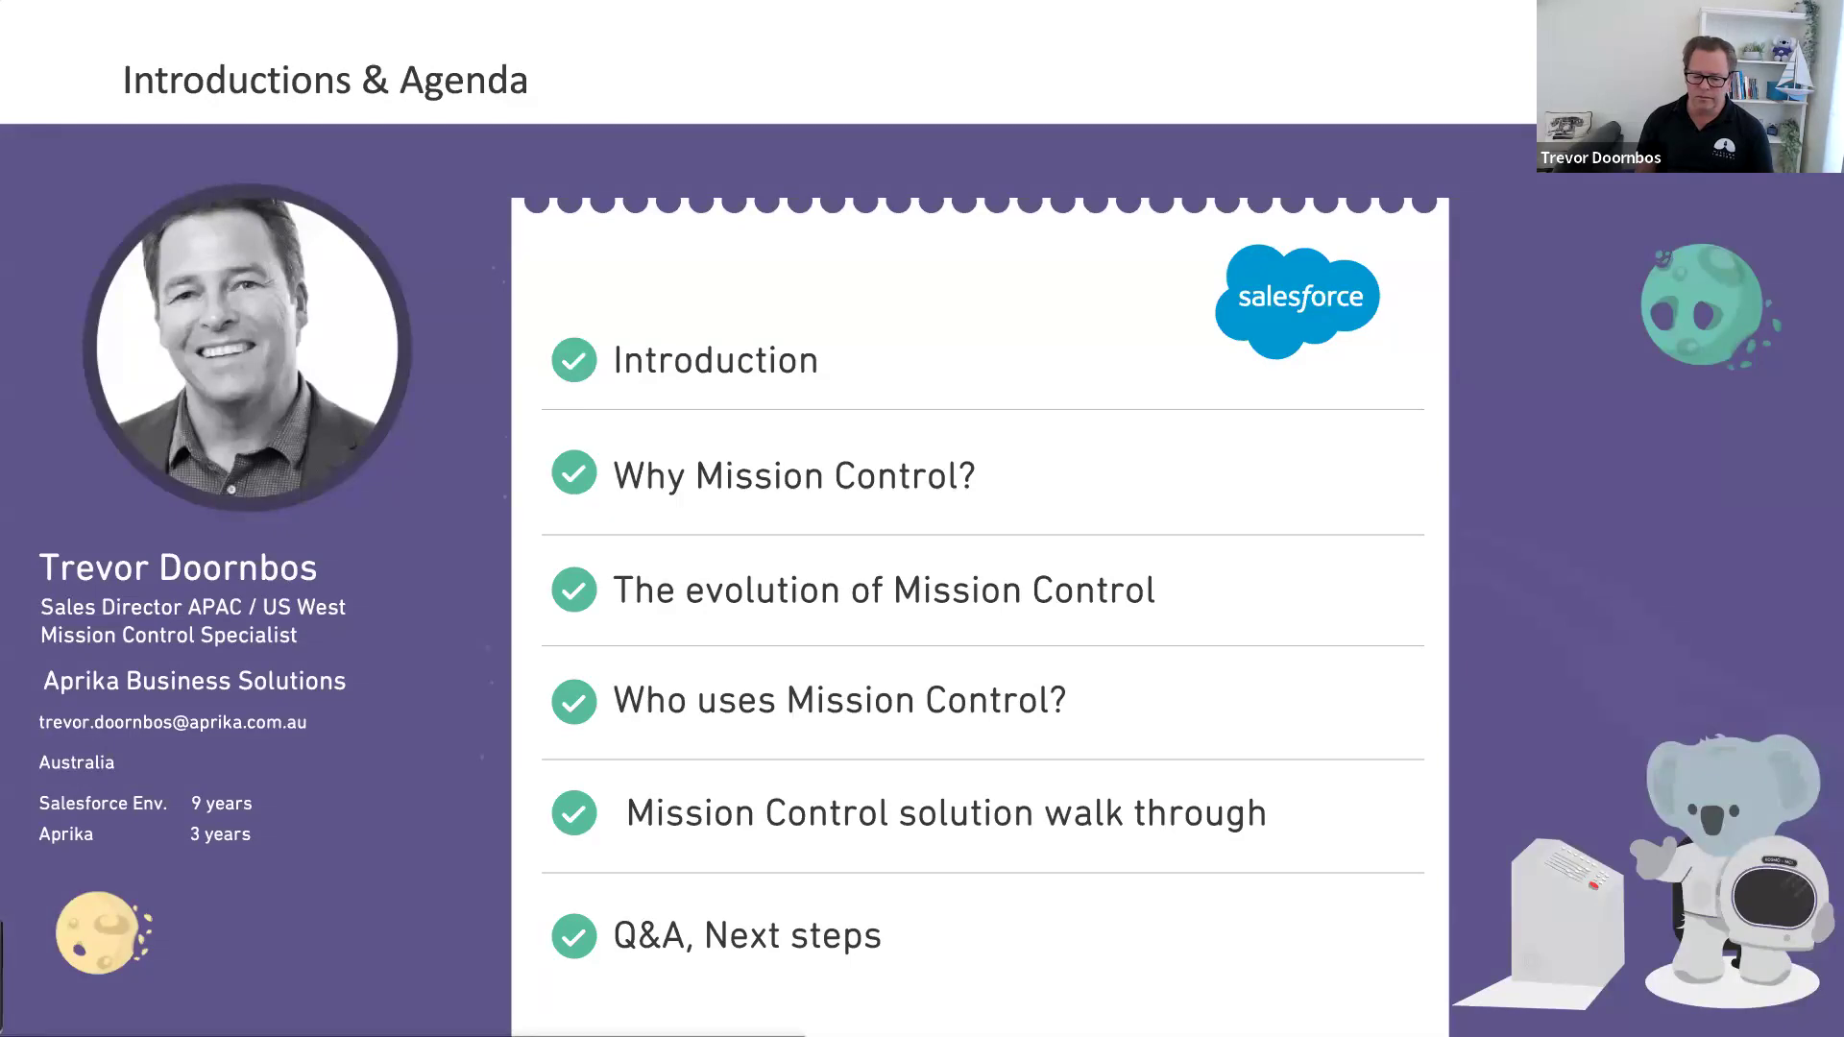
- Advance the webinar slideshow from the agenda to the Why Mission Control slide
key(Right)
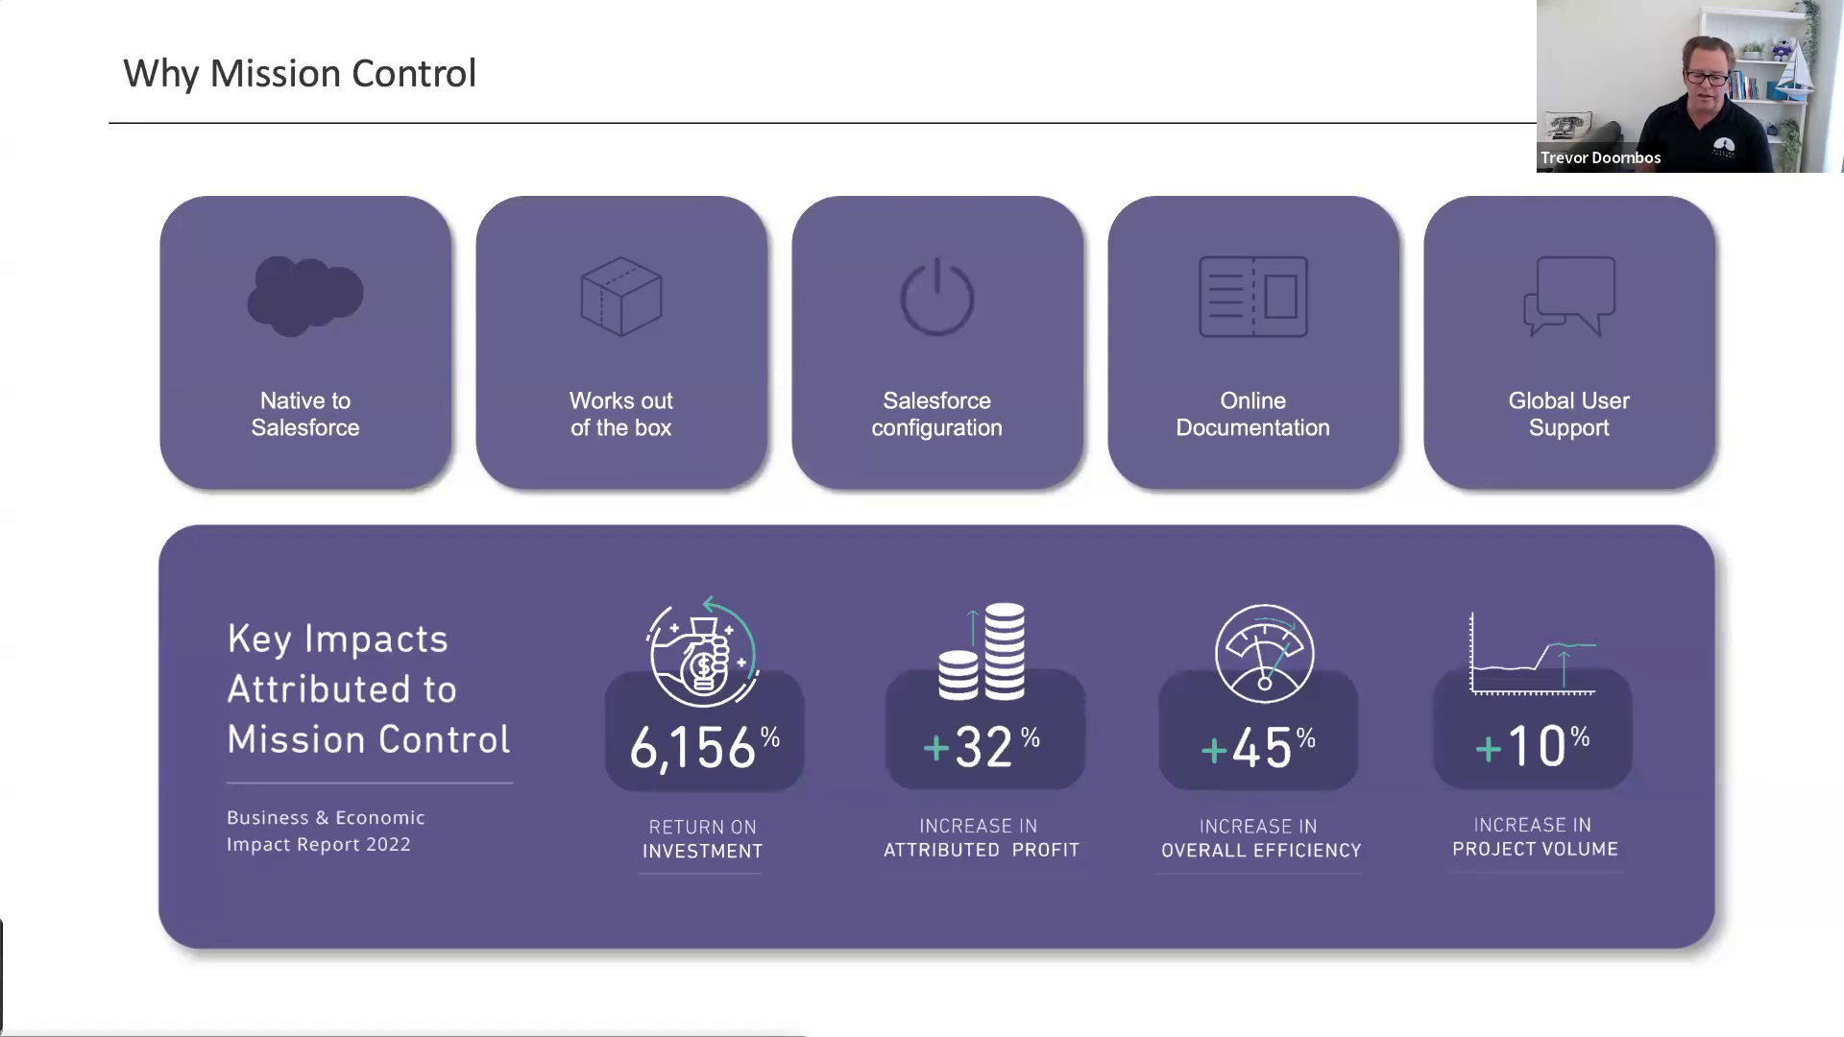
- Advance to The Evolution of Mission Control slide with its 2012–2023 growth timeline
key(Right)
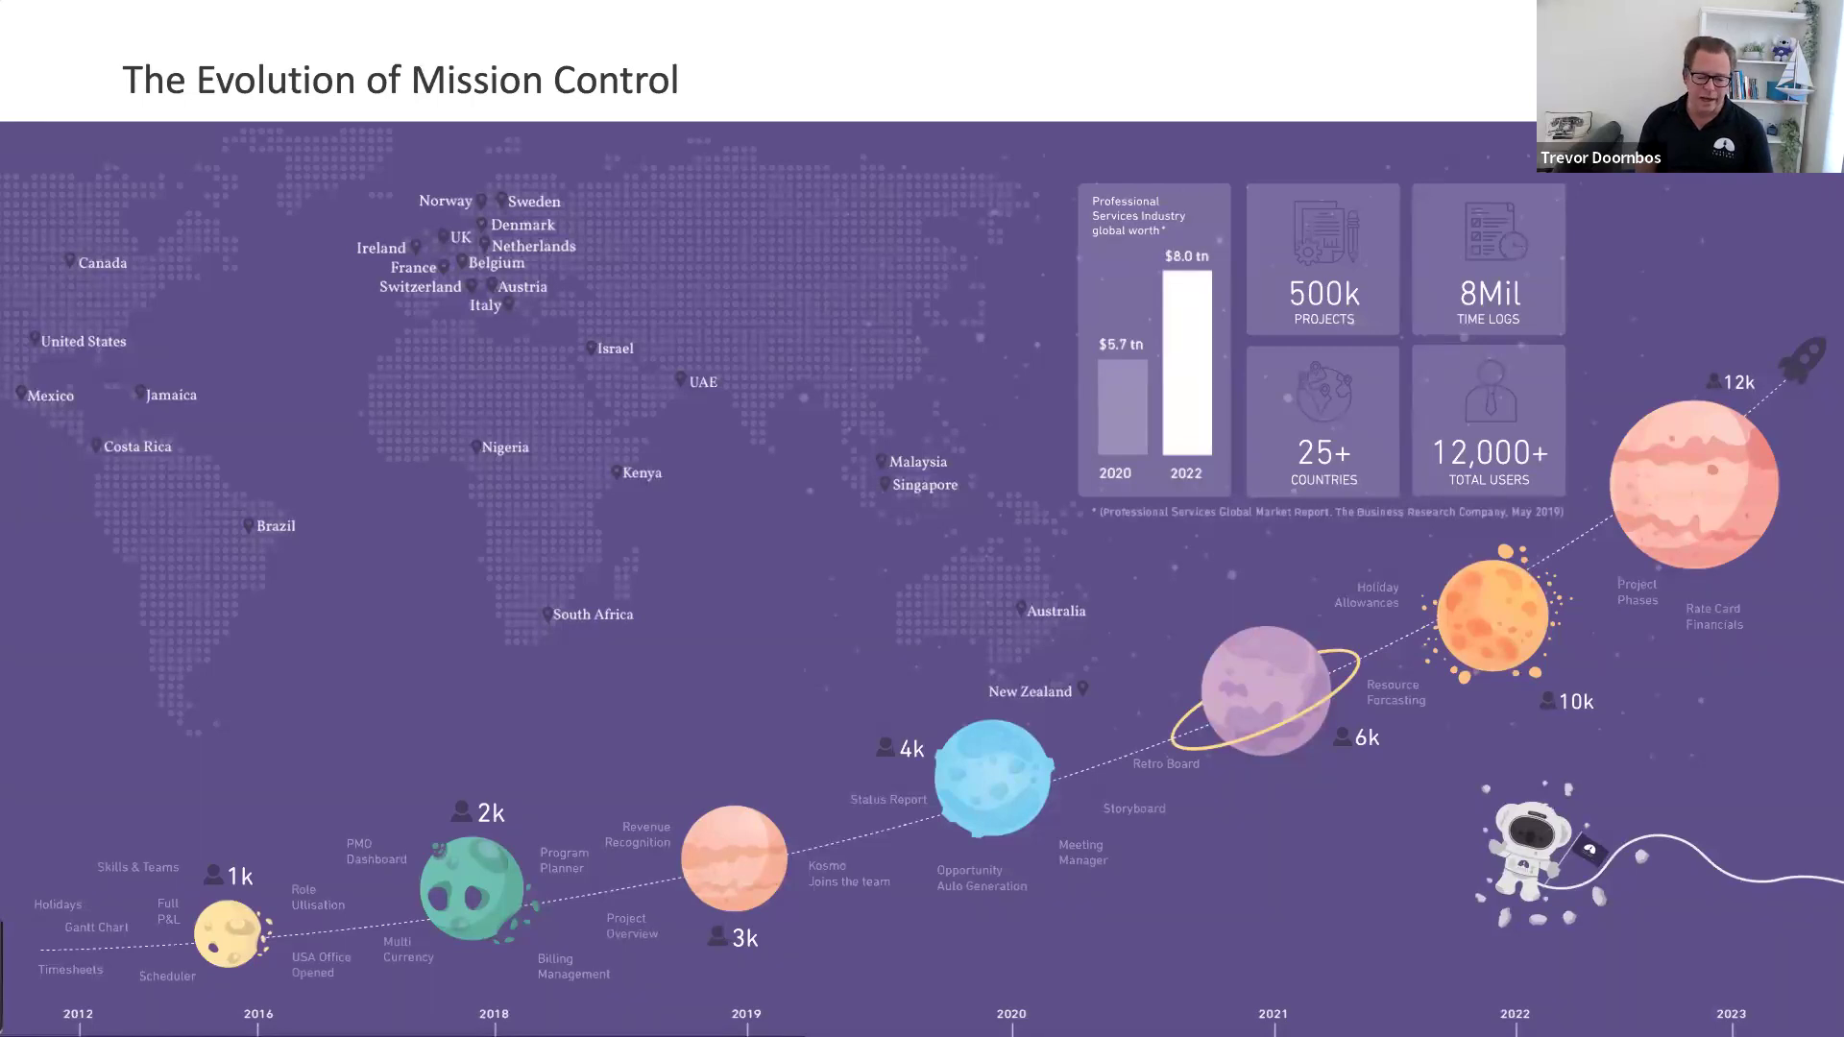
- Advance through the Who uses Mission Control slides to the customer logos grouped by industry
key(Right)
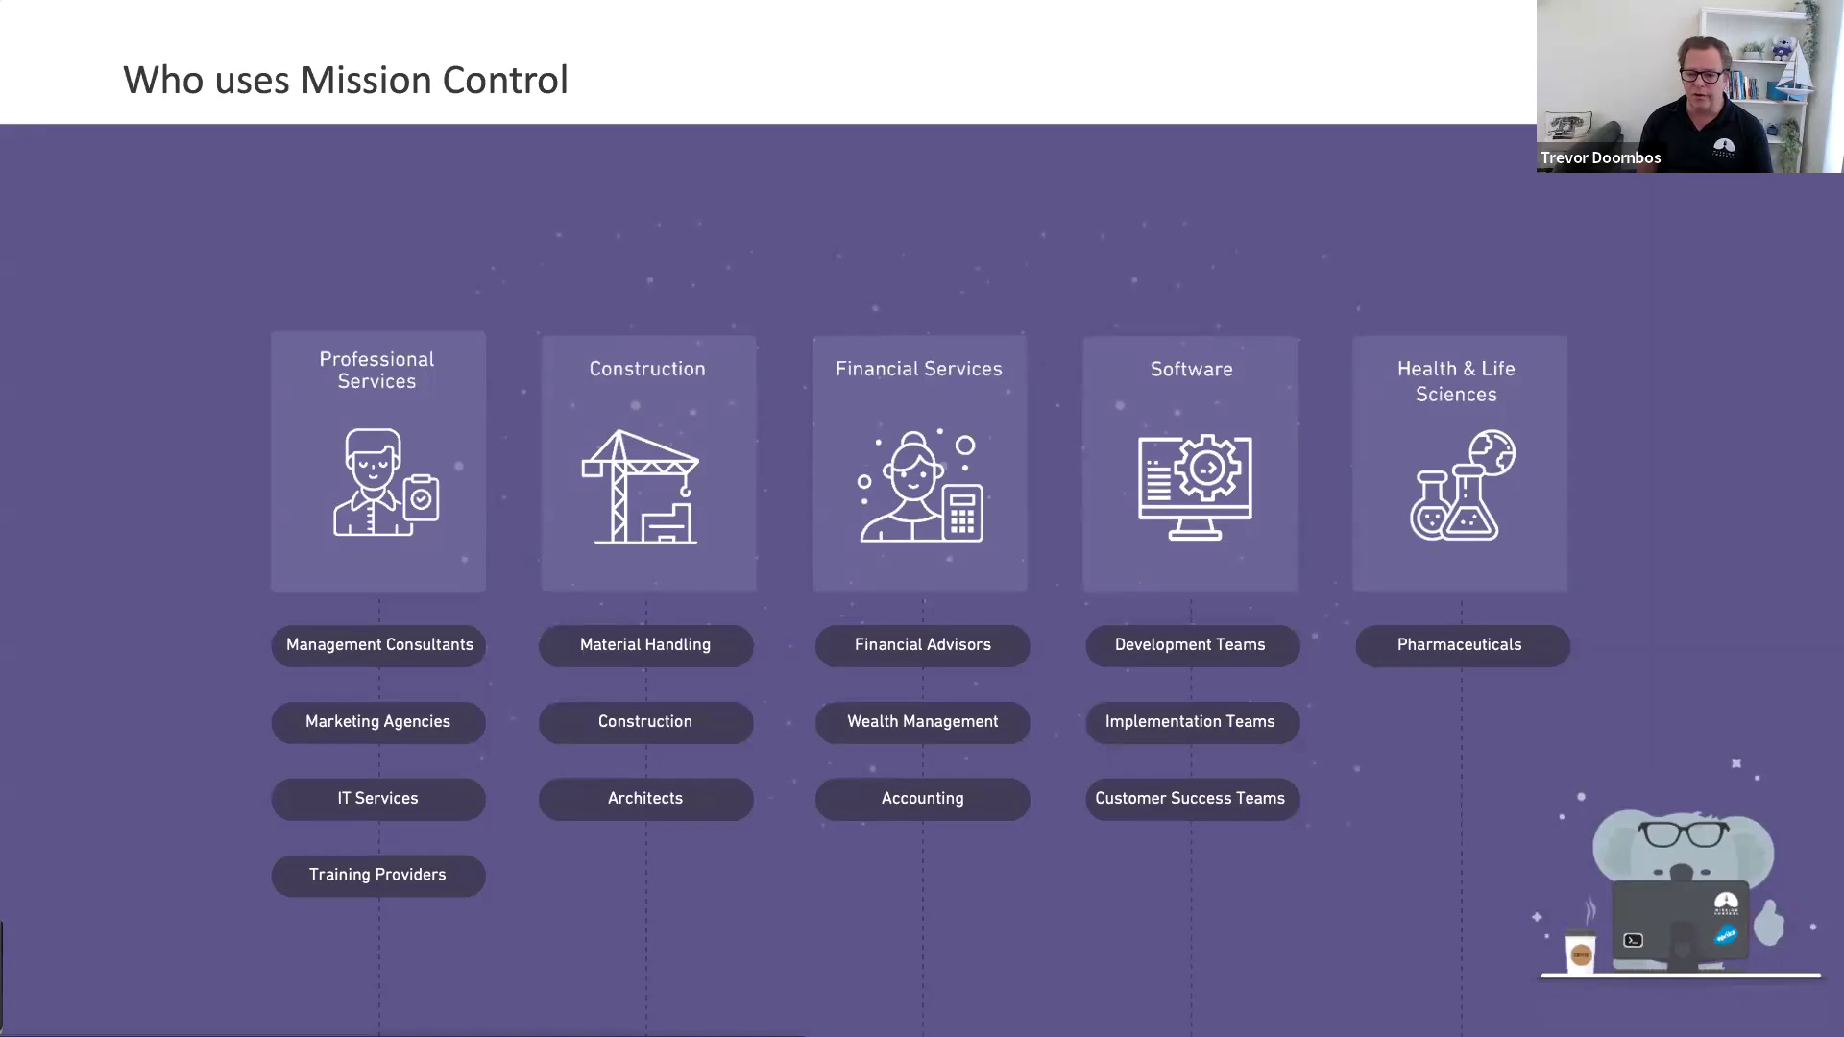
key(Right)
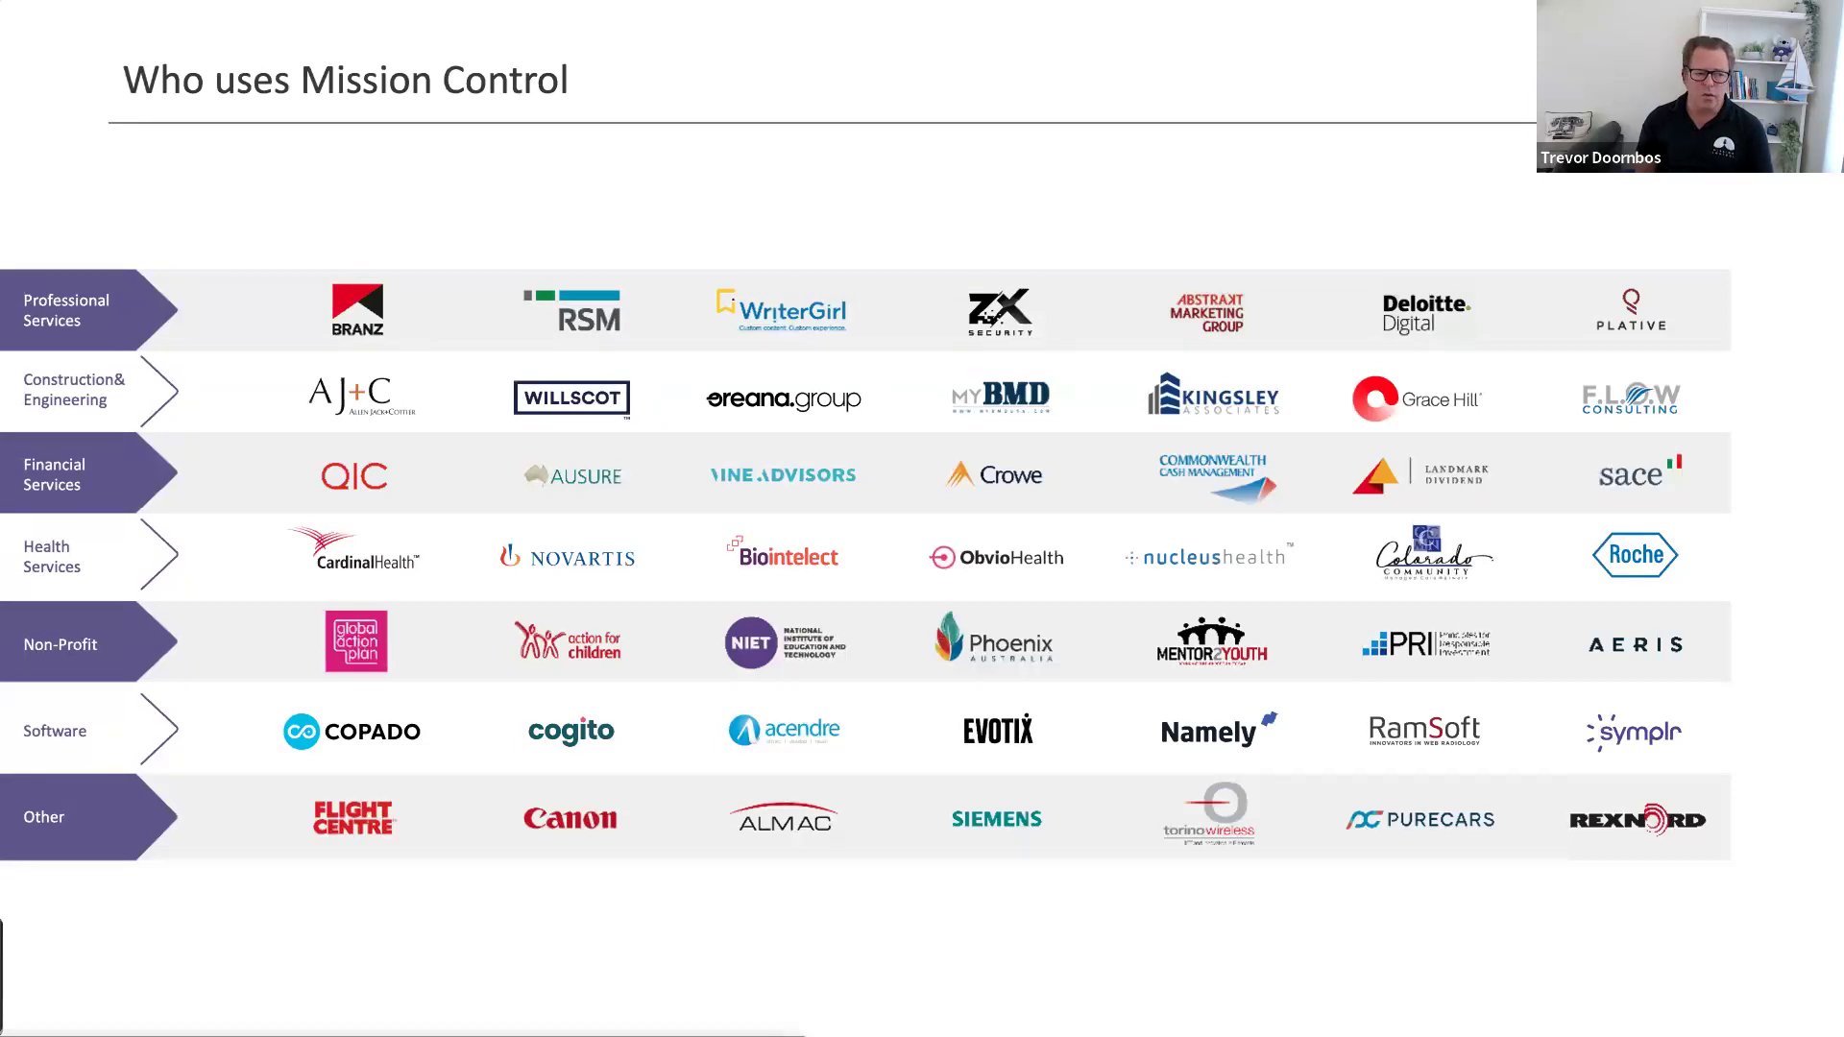
- Advance to the Resource Management features slide, from Billing / Cost Rates to Holiday Management
key(Right)
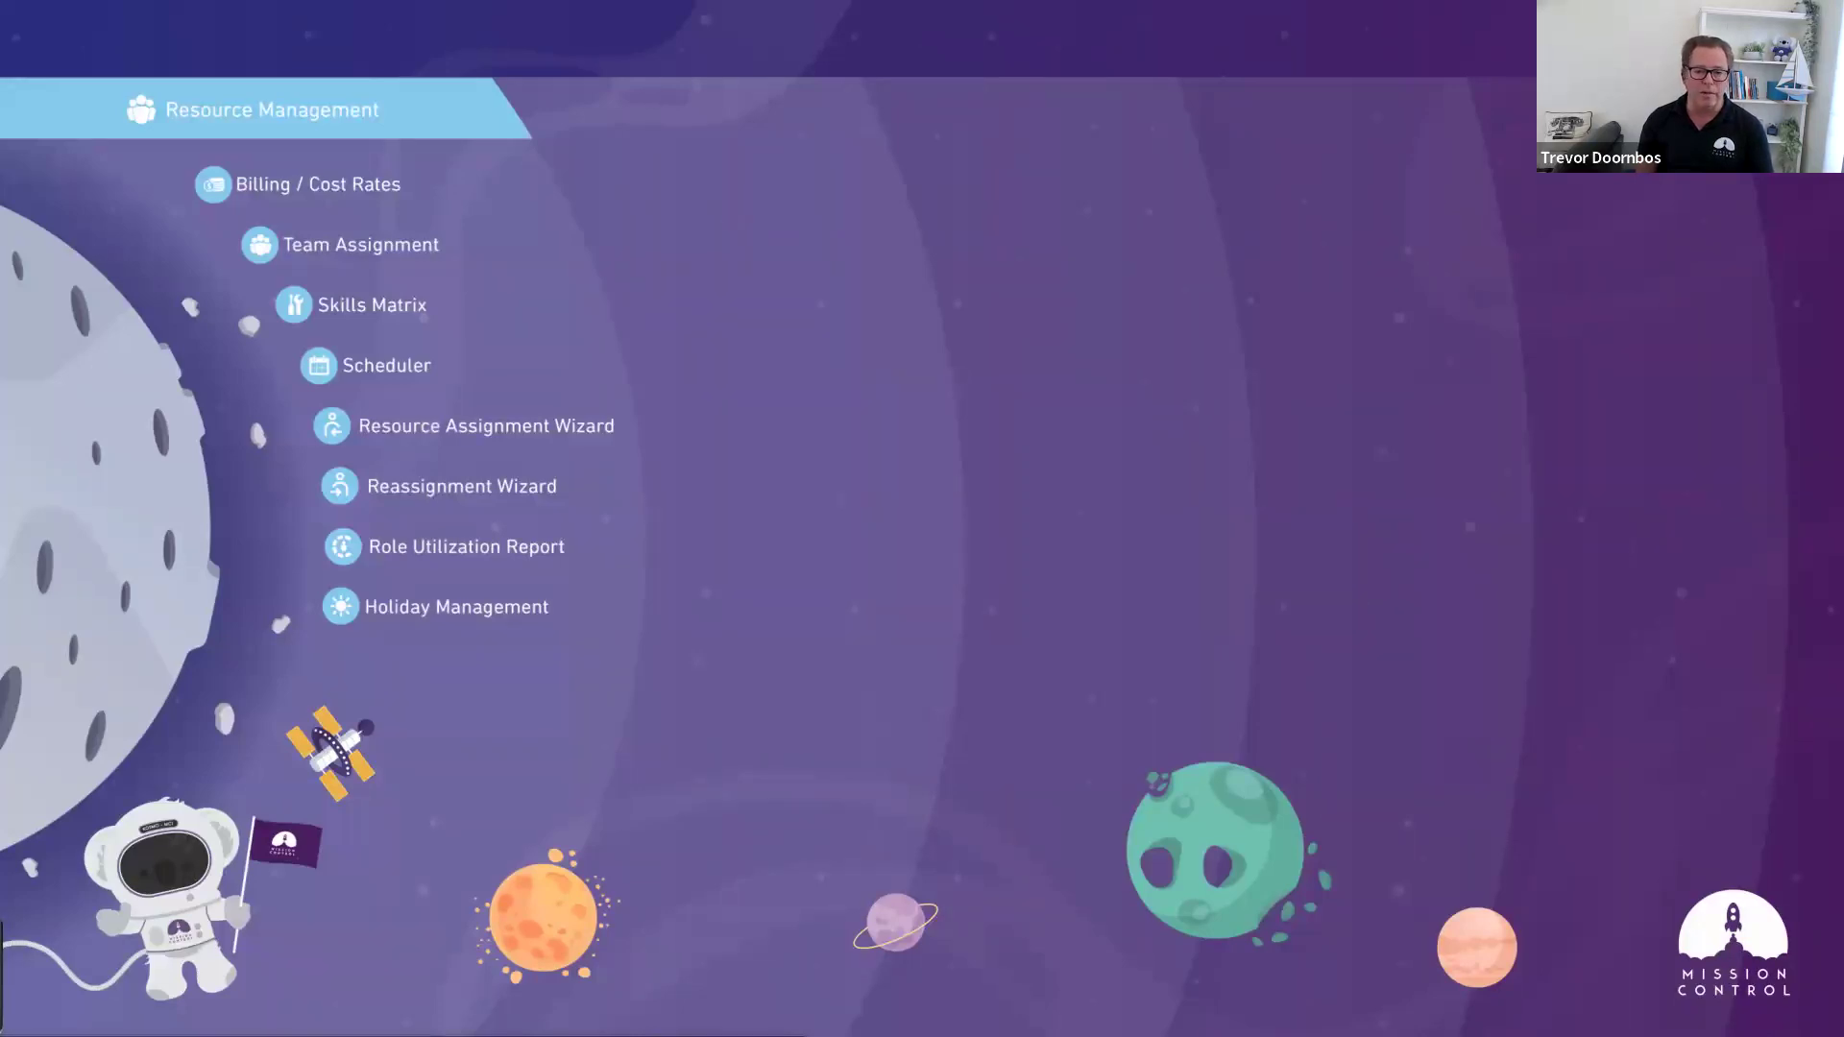
- Reveal the Project Management, Program Management and Productivity Tools feature lists
key(Right)
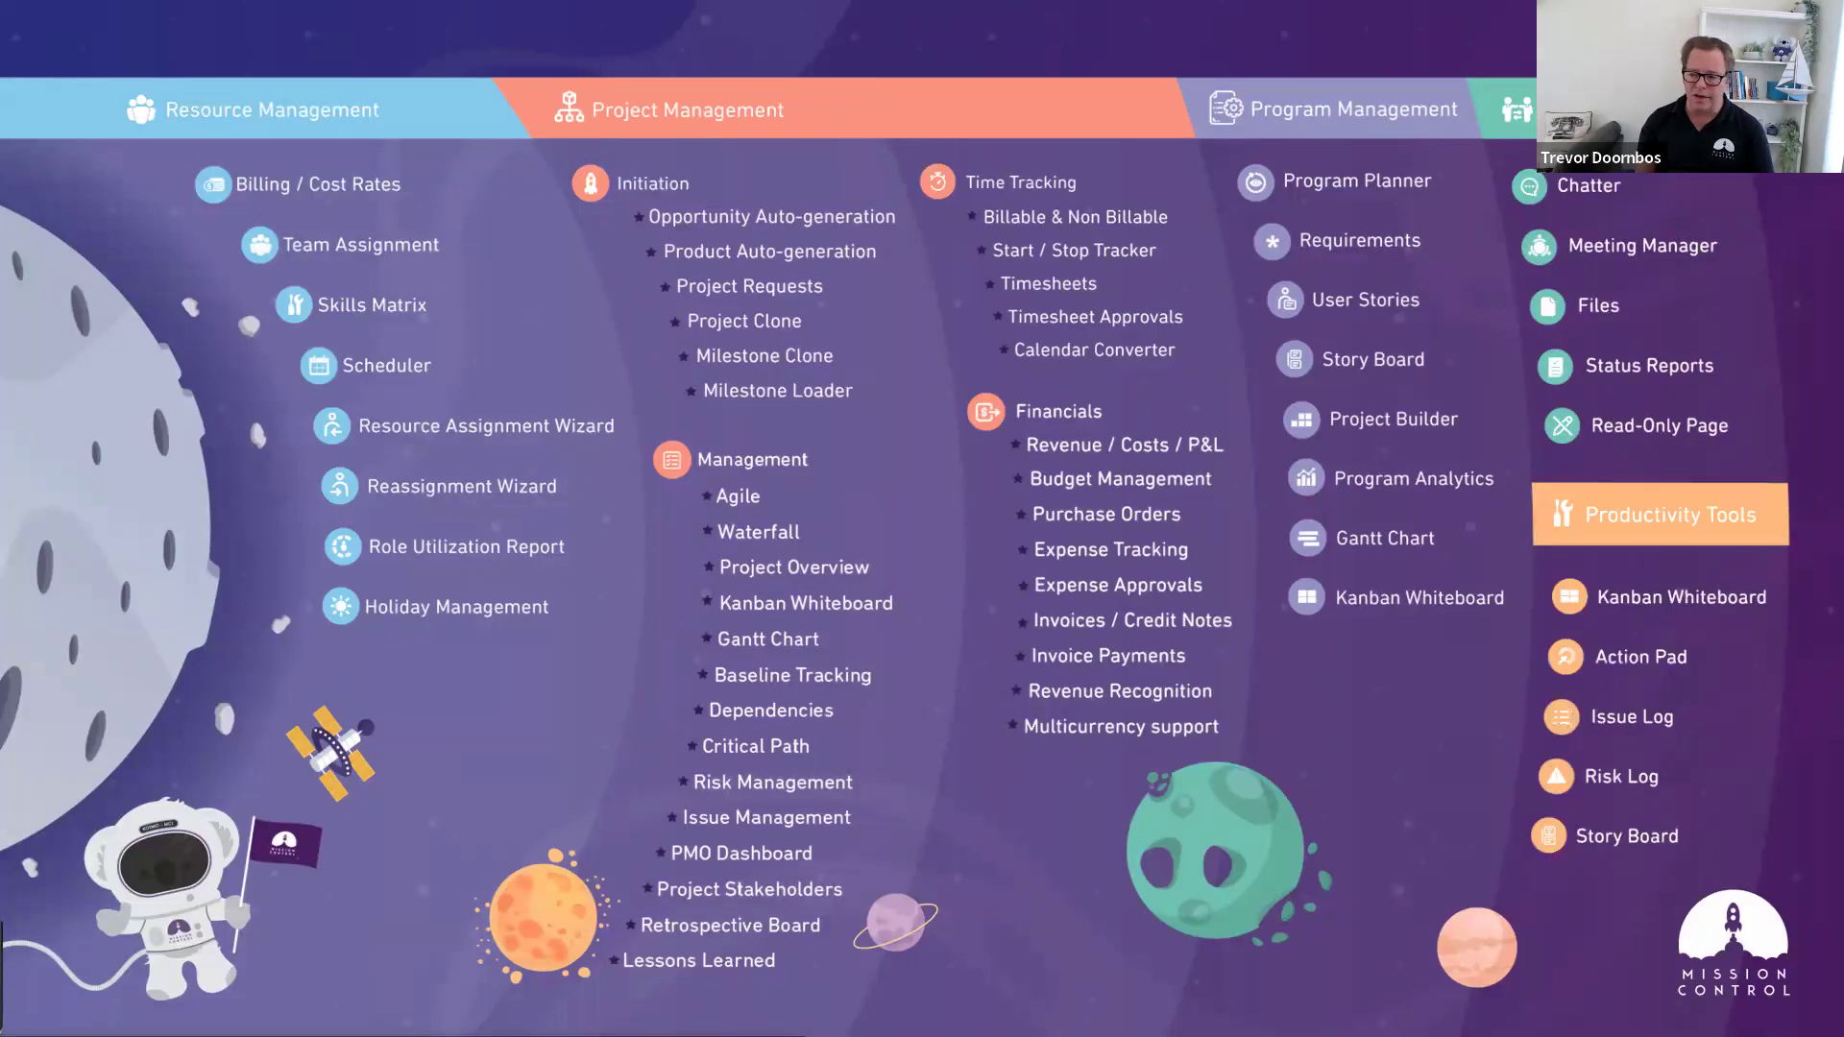
- Advance to the Demonstration slide listing the four personas and their demo topics
key(Right)
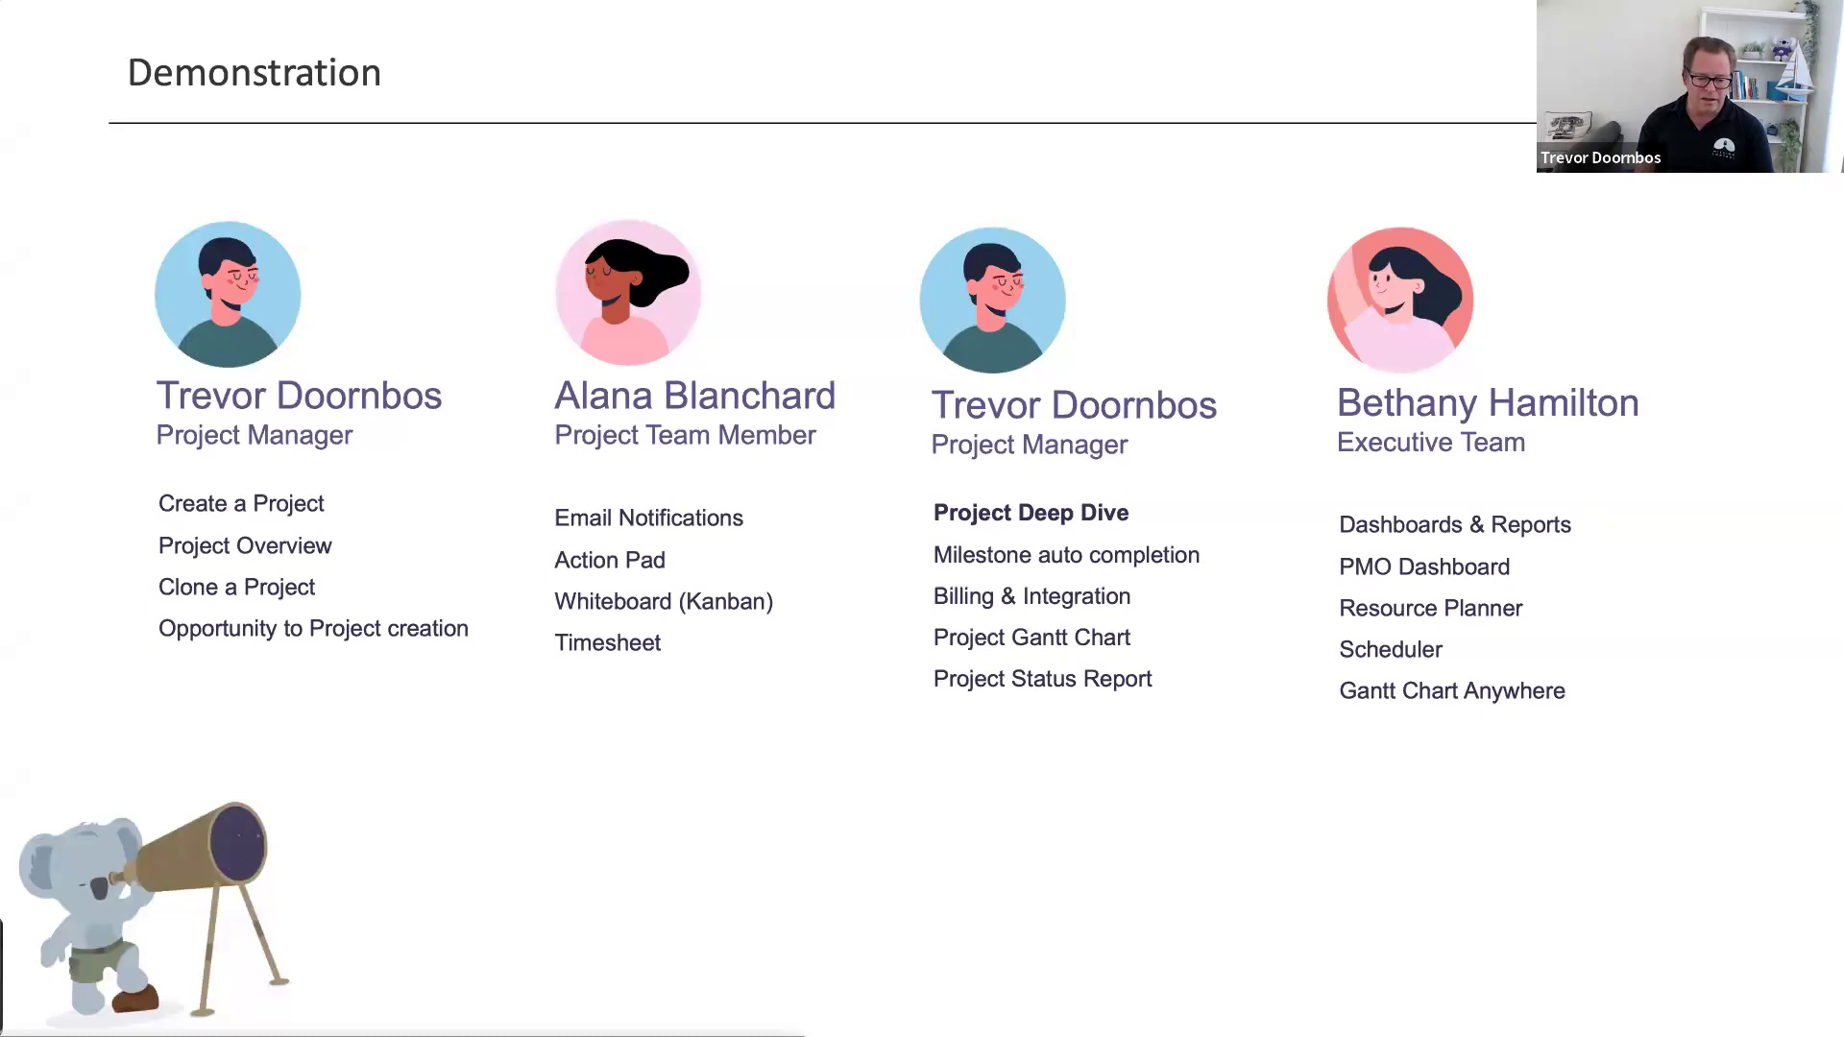
- Switch from the slideshow to the live Mission Control Console Launch Pad
key(super+Tab)
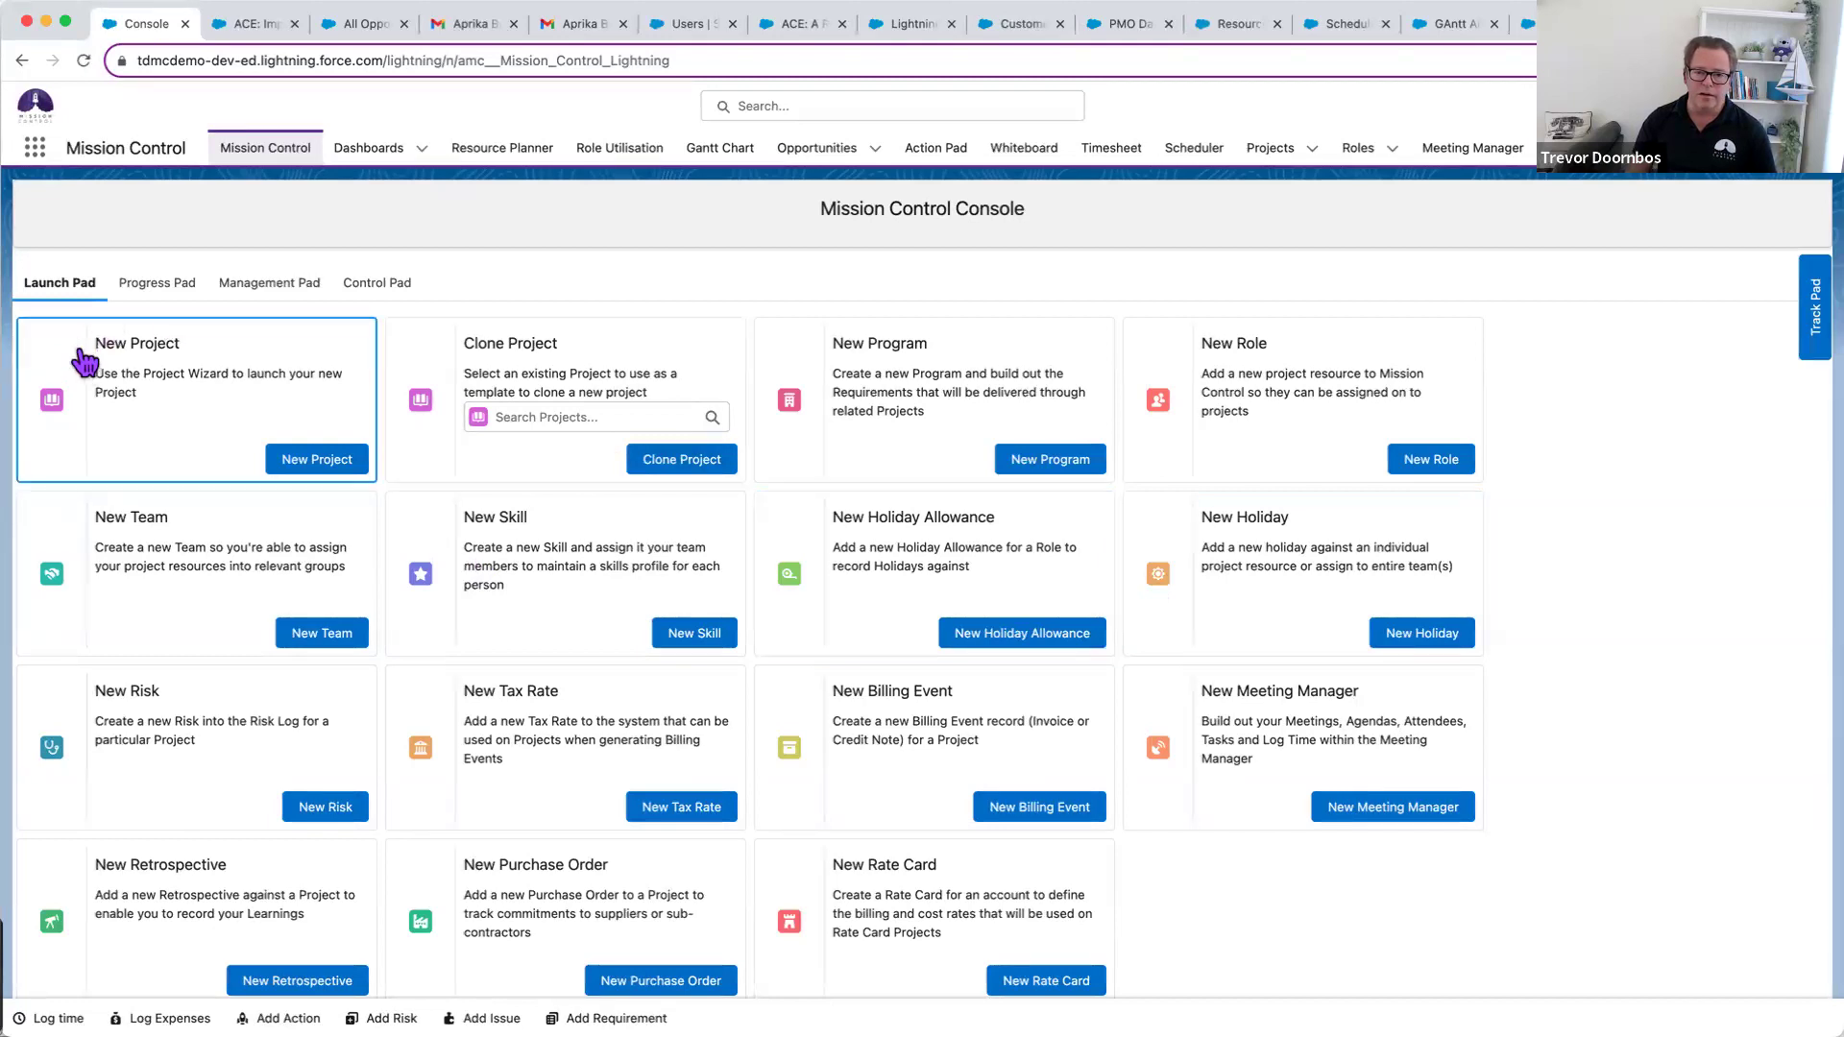
- Browse the Progress Pad and Management Pad tools, opening then dismissing the Project Overview list
click(151, 284)
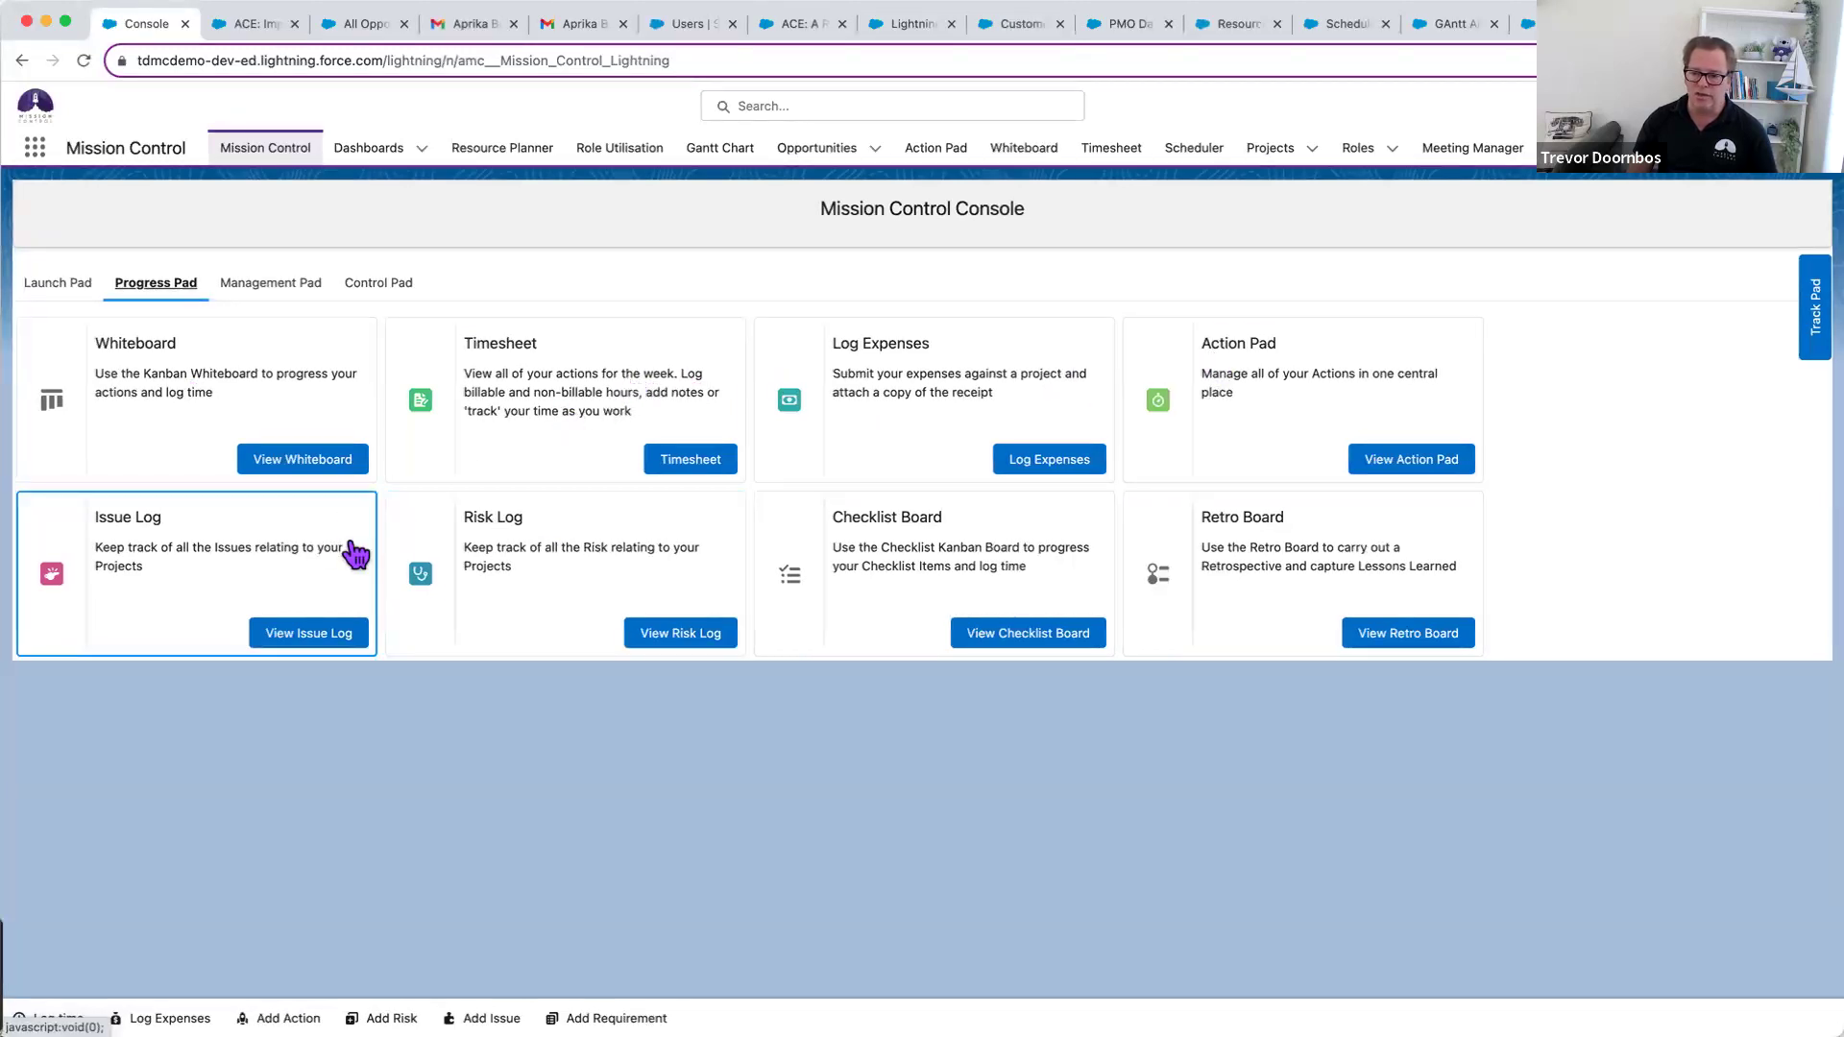
click(274, 298)
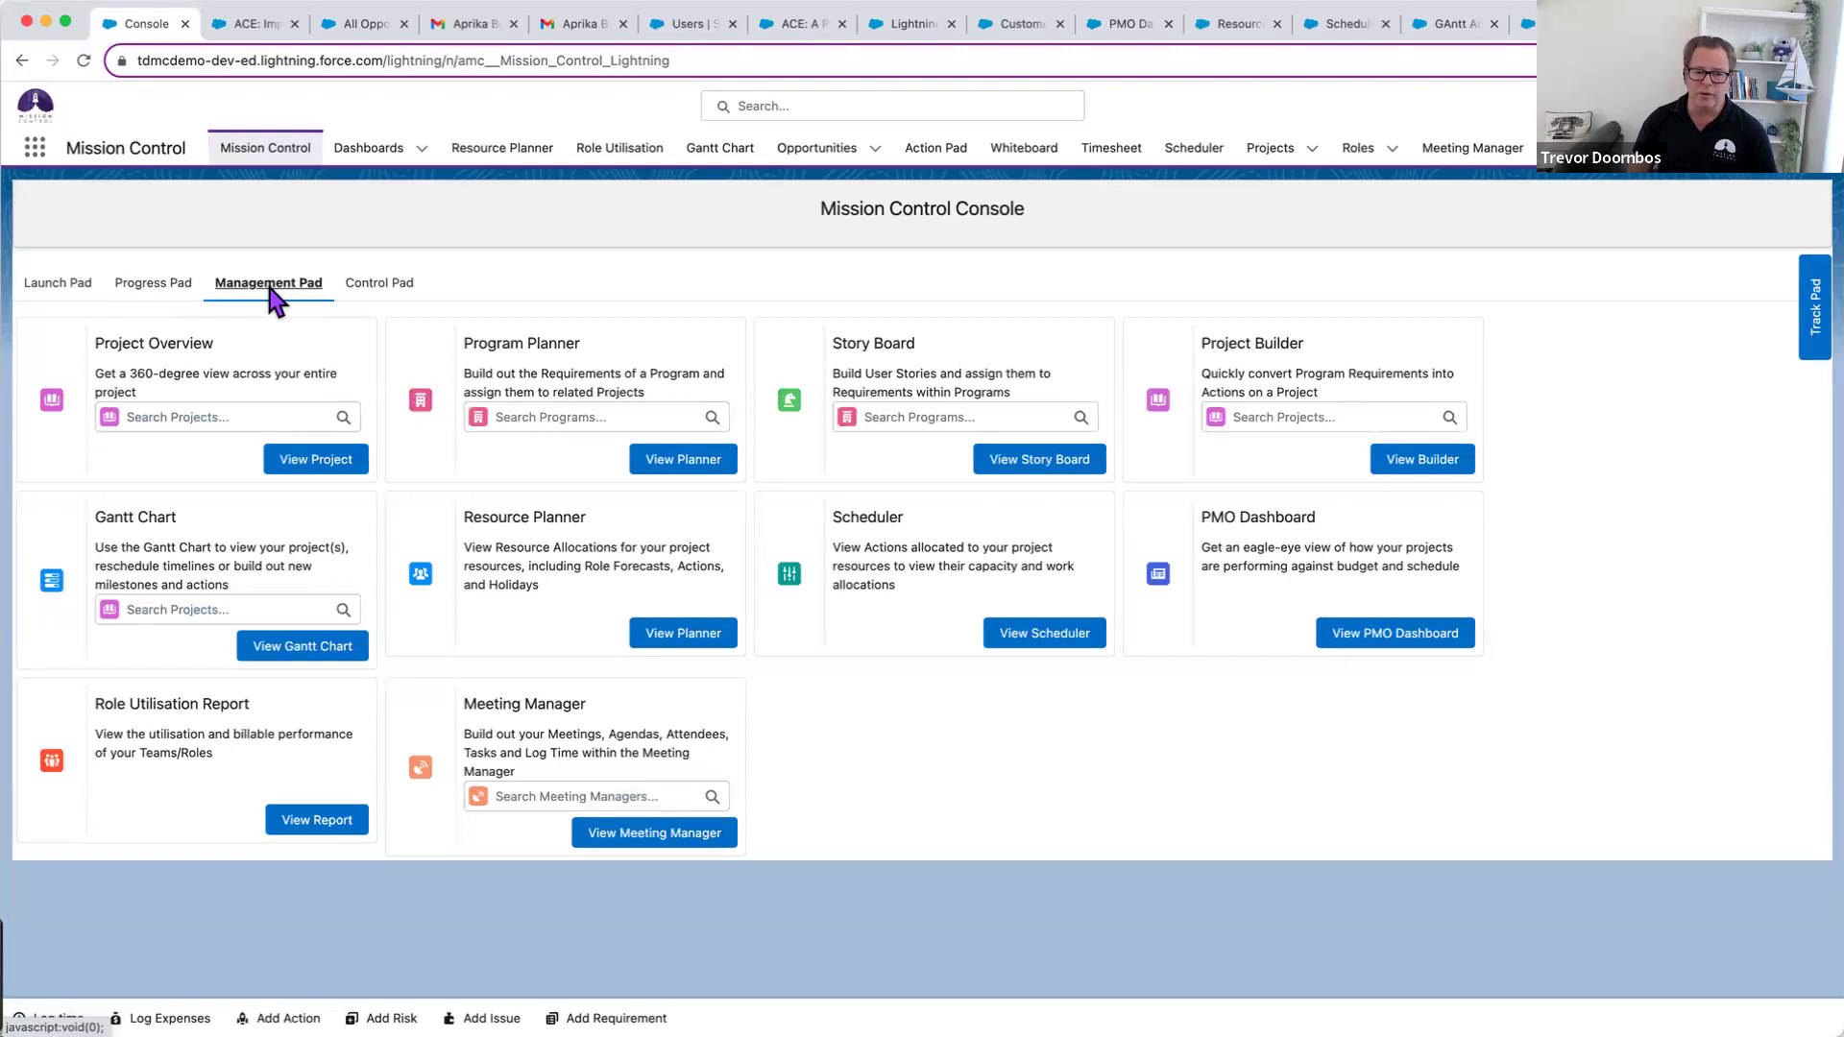
click(188, 406)
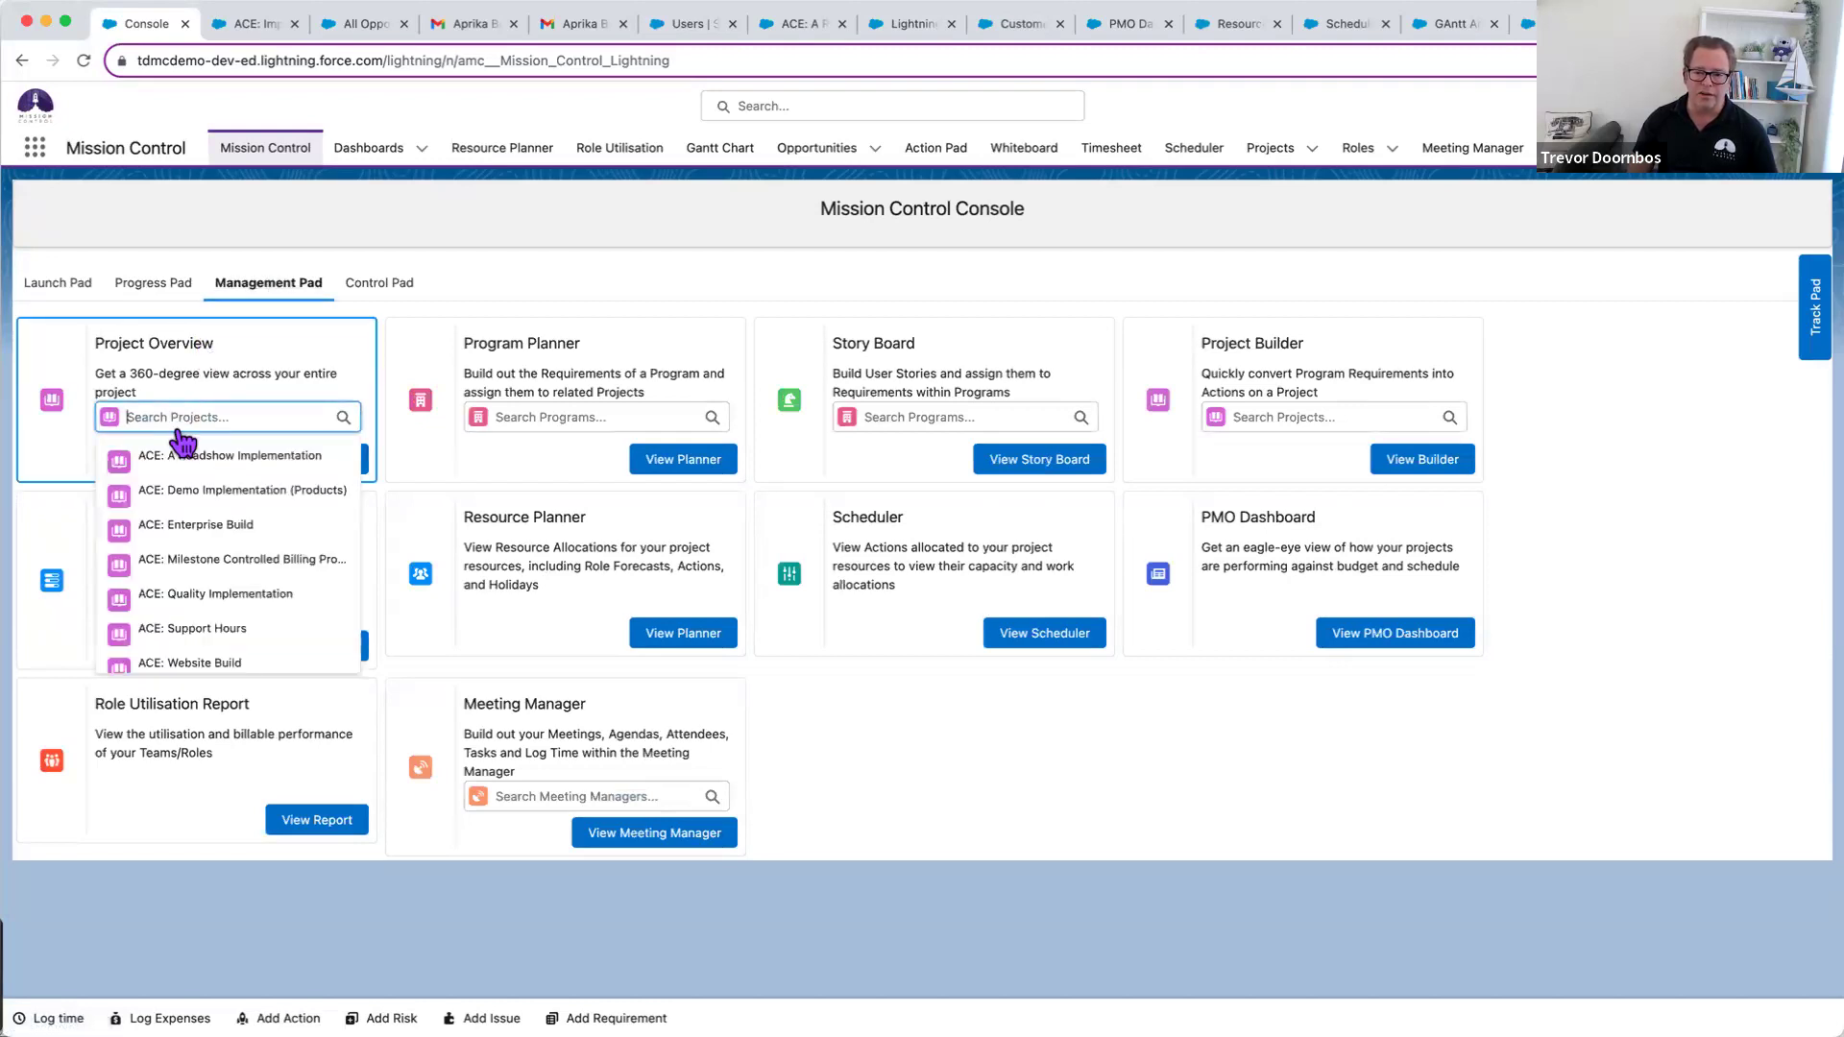
click(534, 263)
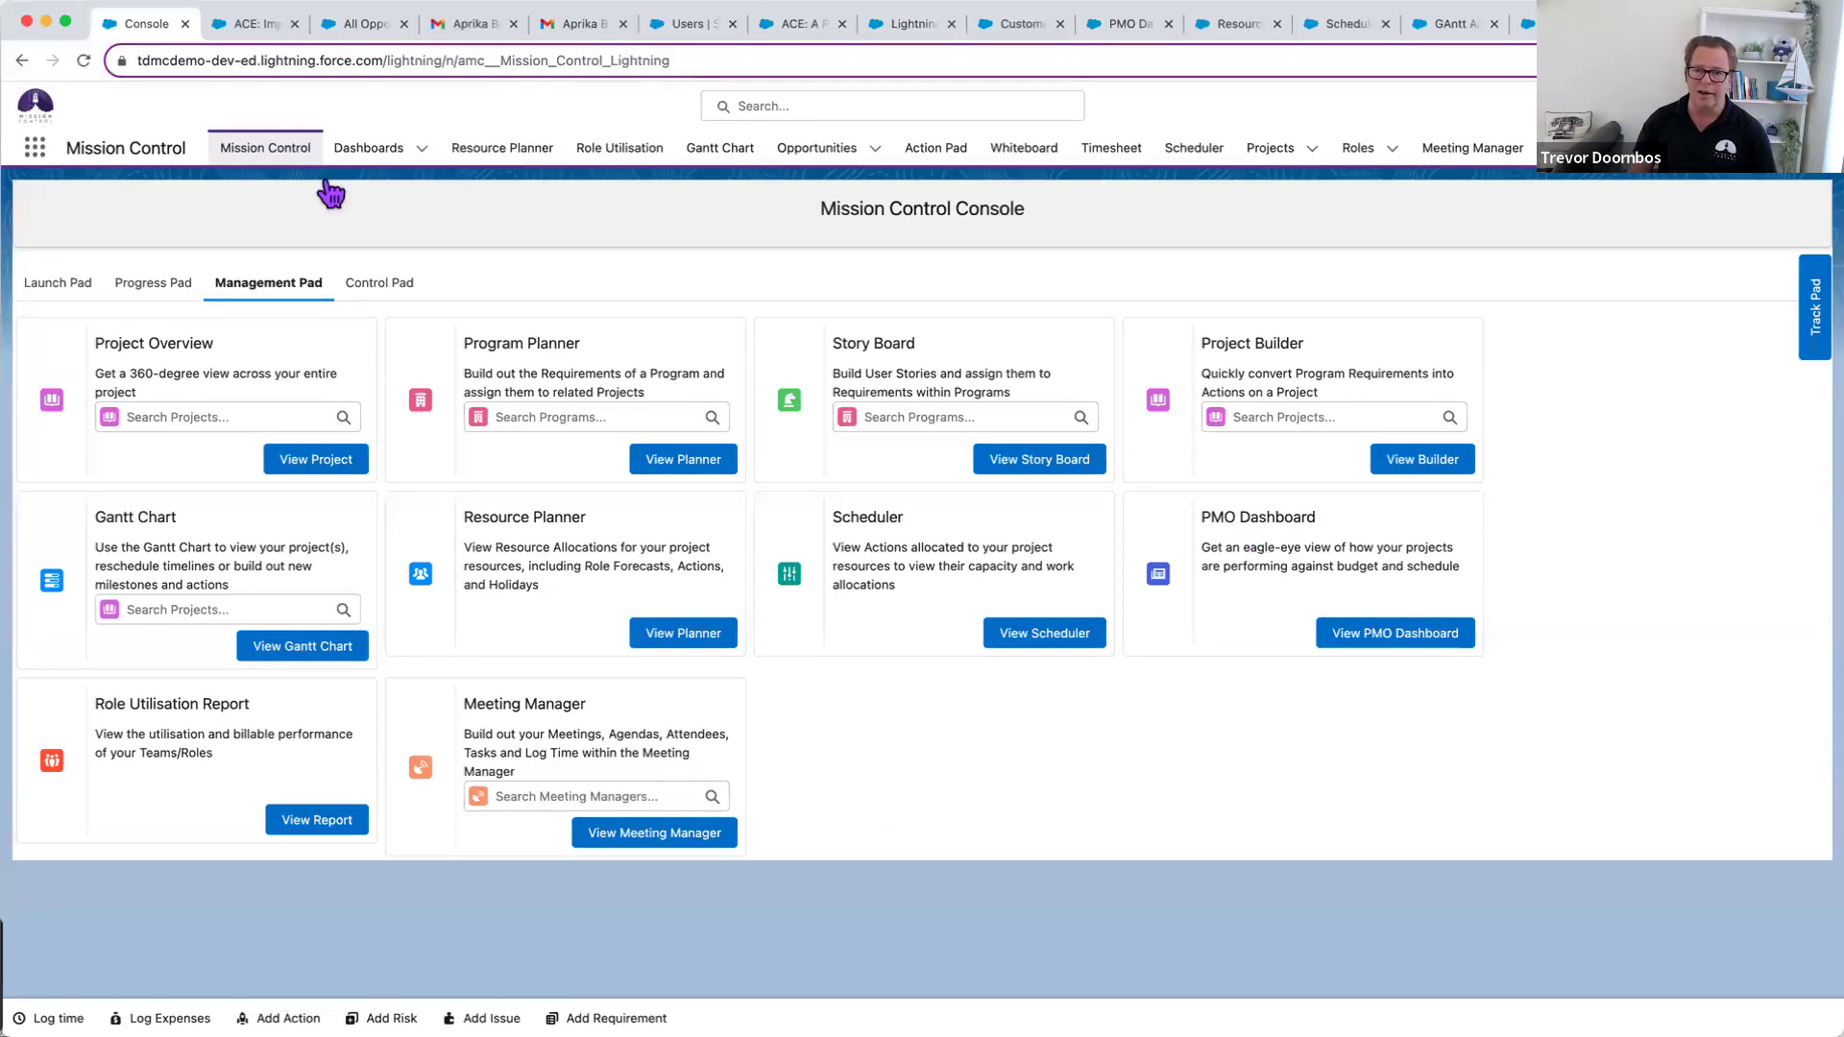
- Start a new project named 'My First Project' with a 10000 budget
click(89, 292)
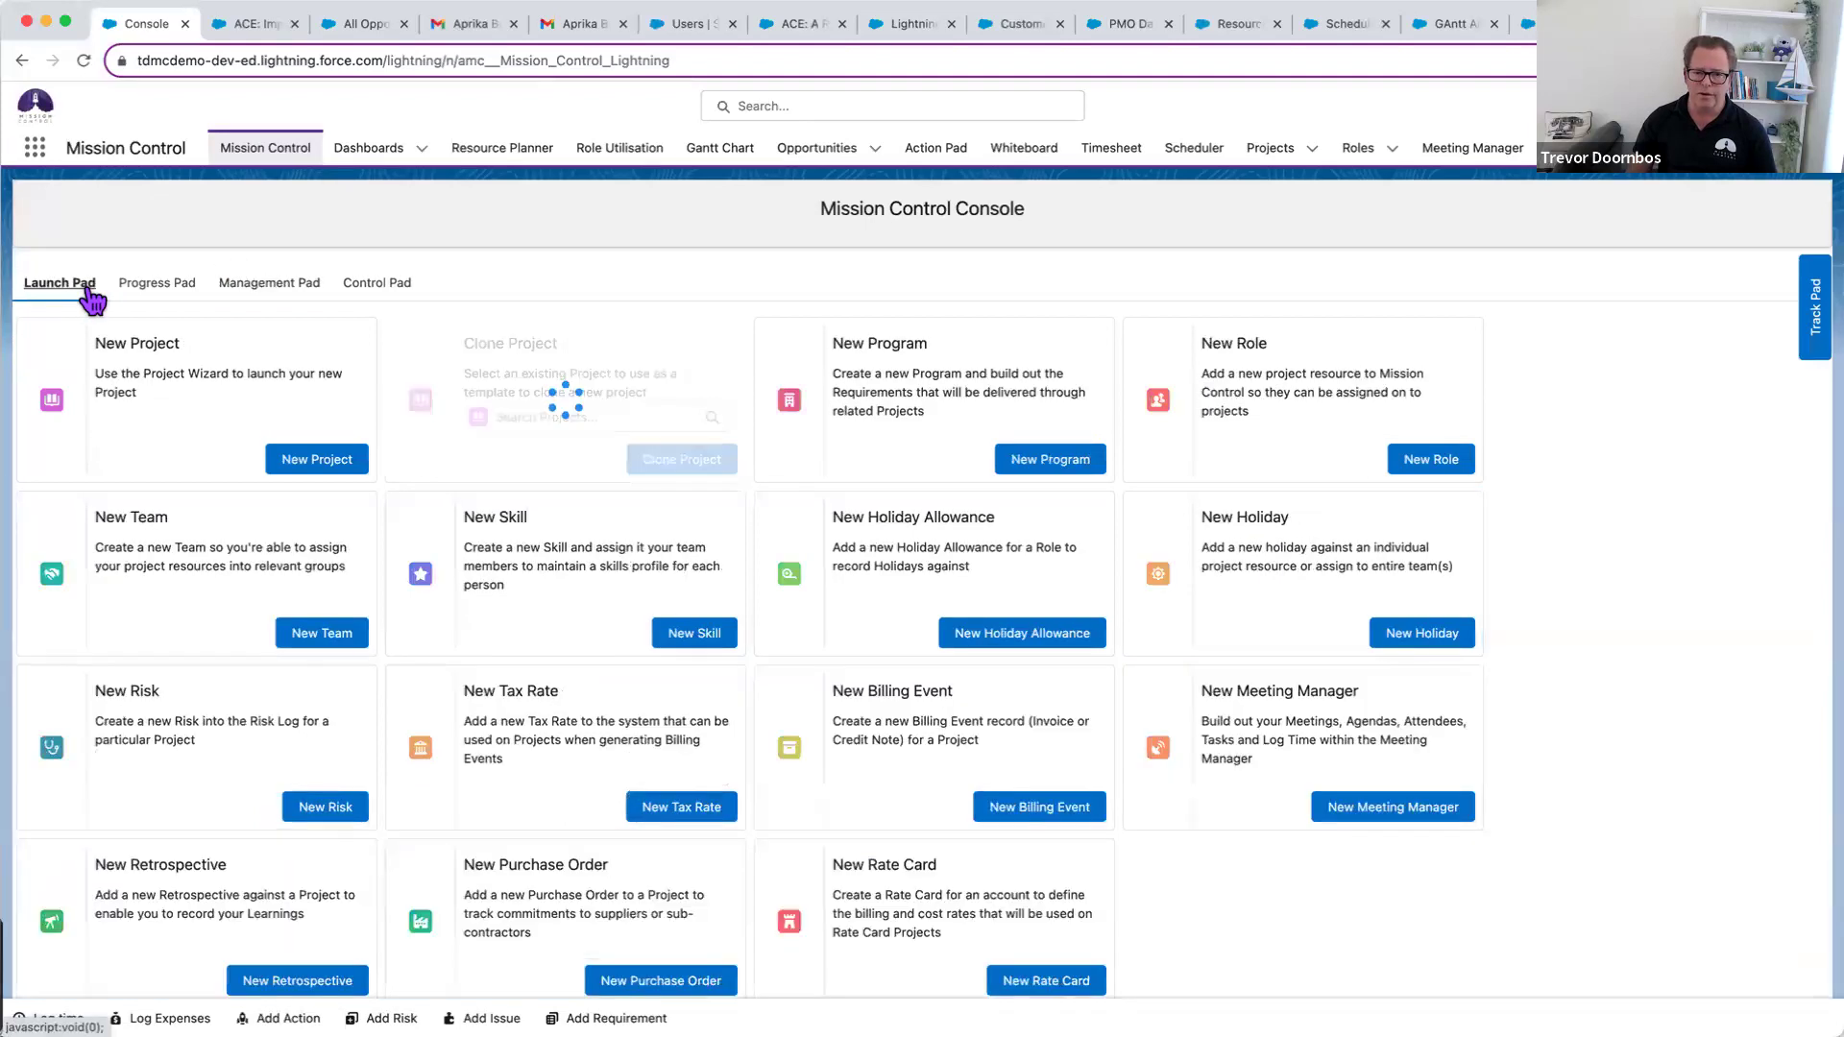
click(331, 465)
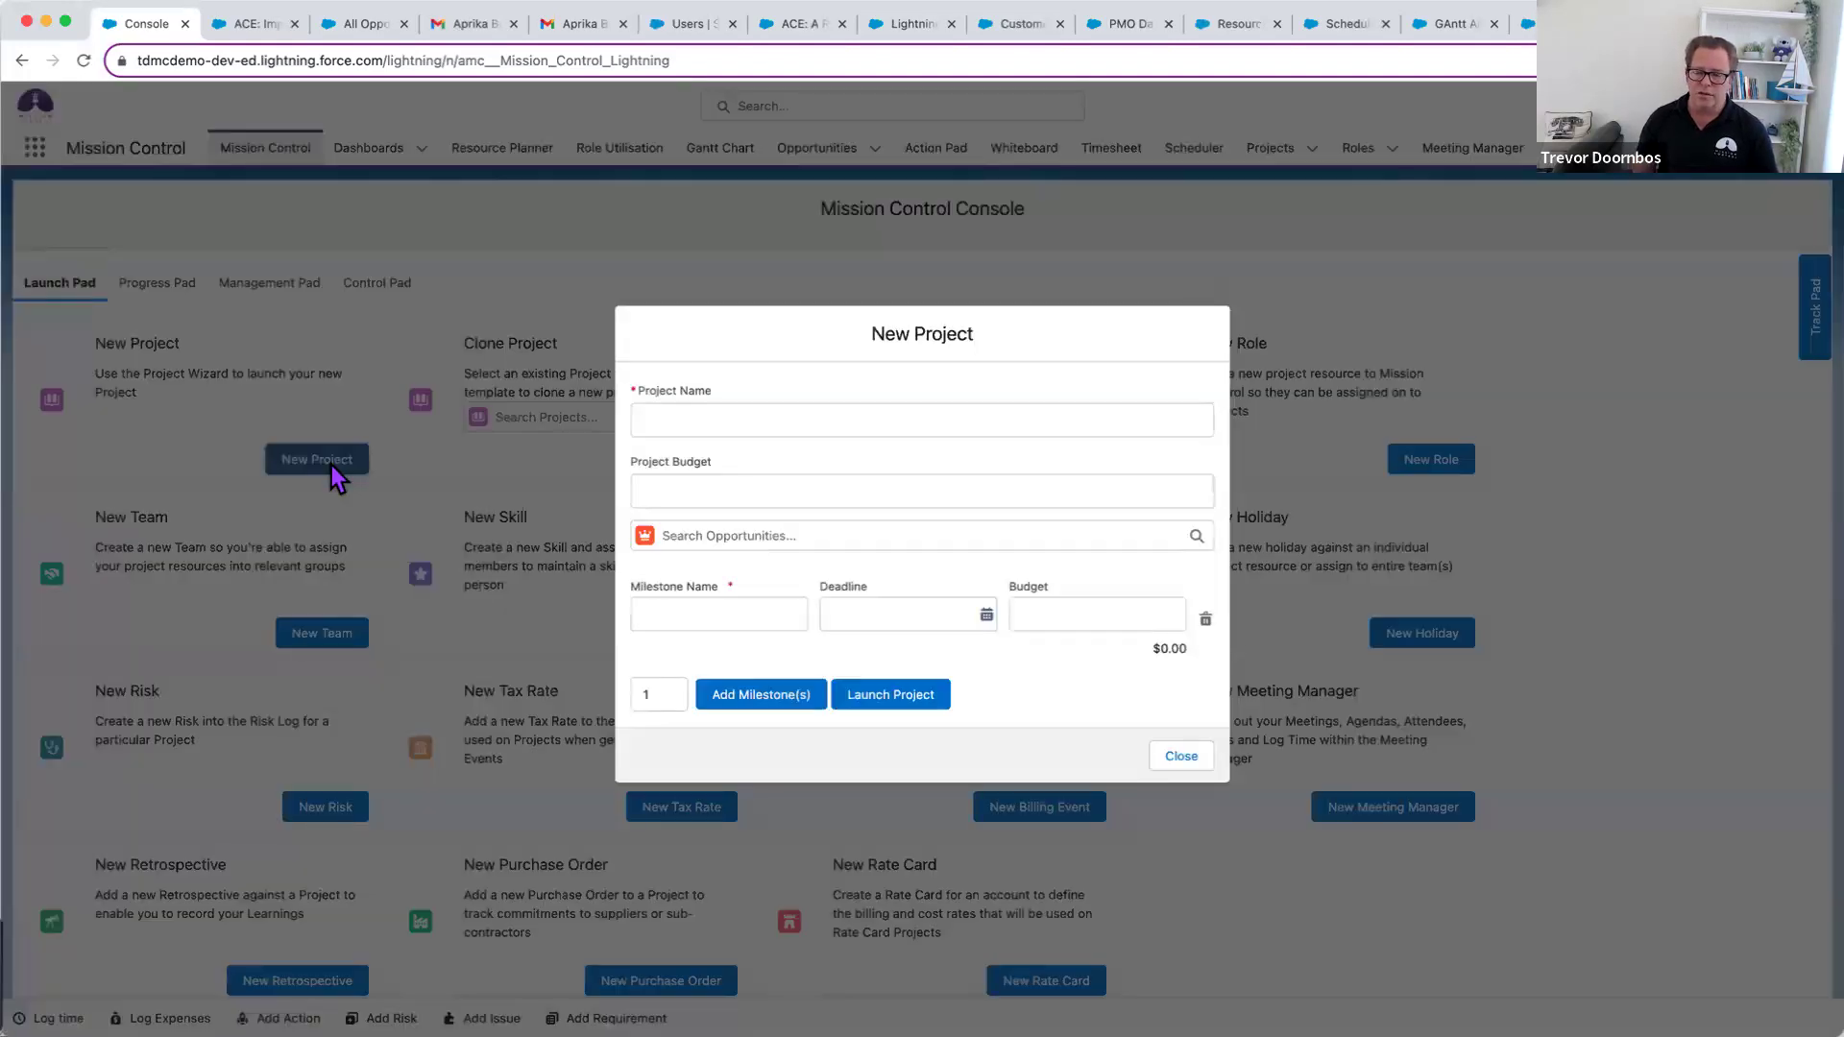
click(662, 419)
text(My First Project)
click(655, 490)
text(10000)
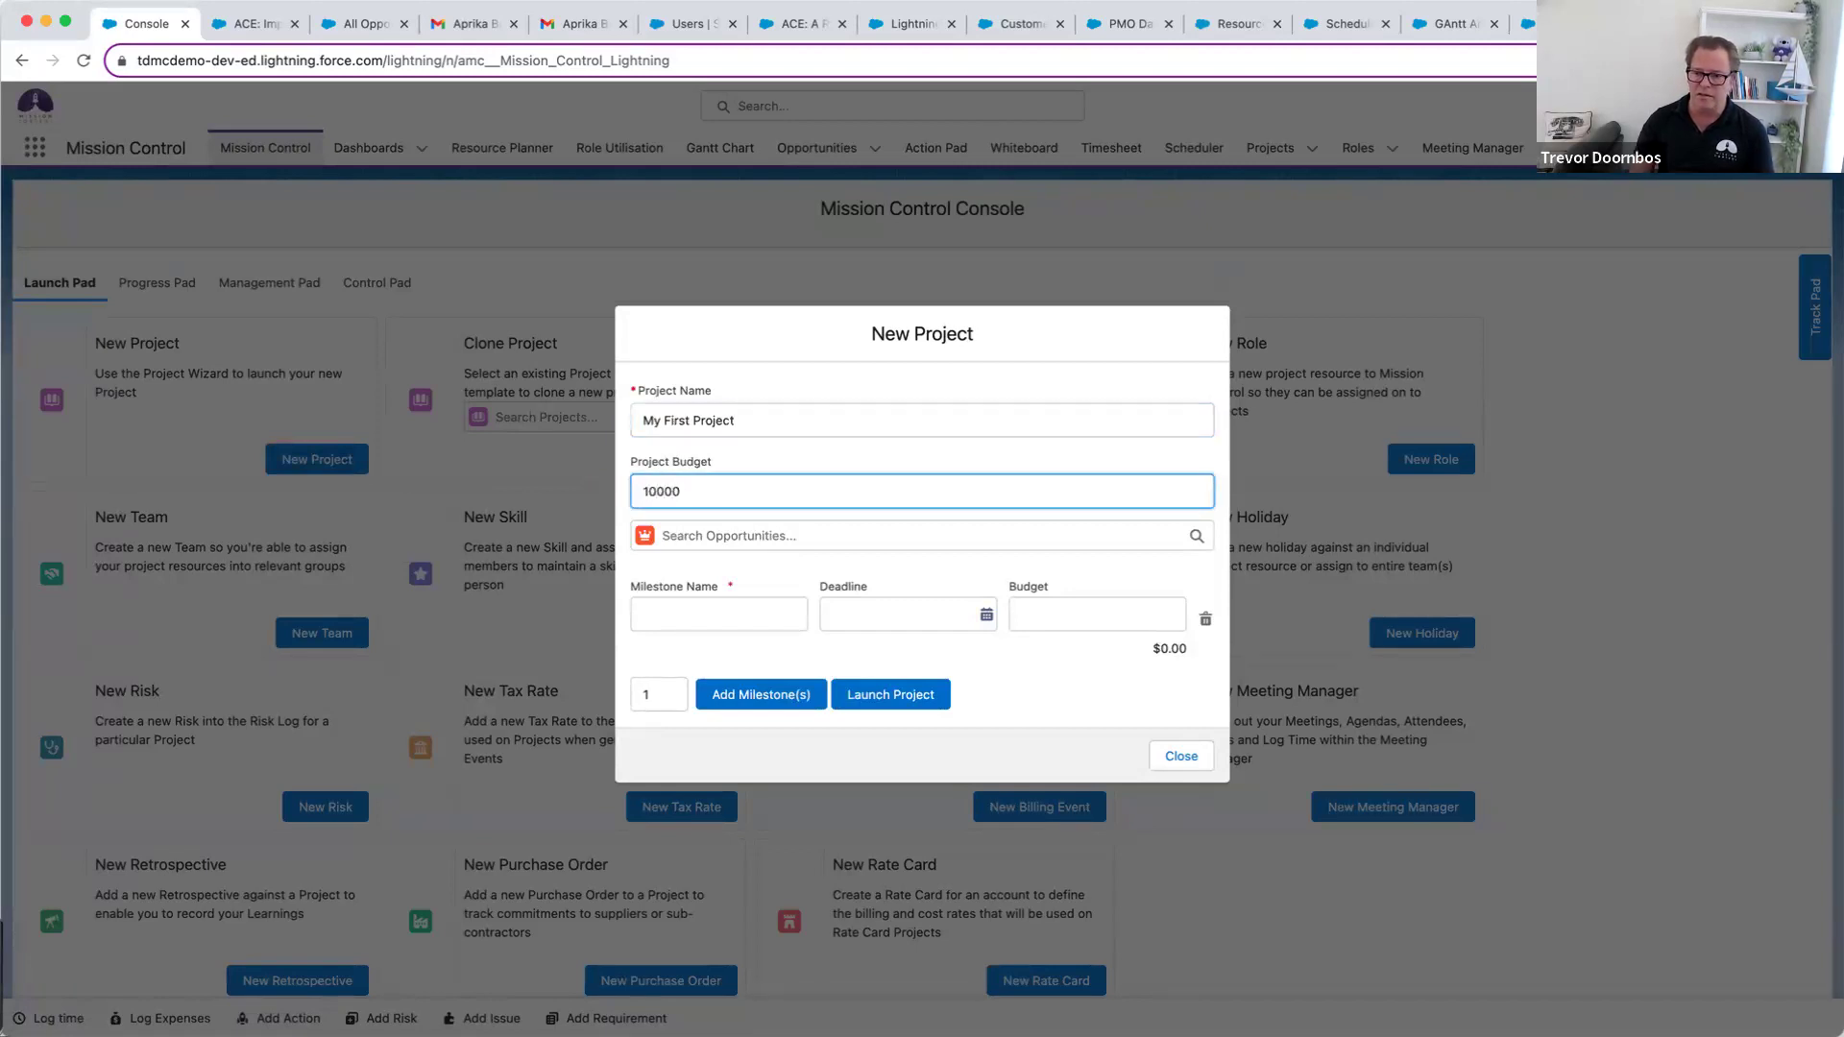
- Add two more milestone rows and name the milestones Design, Build and Deliver
click(672, 697)
key(BackSpace)
text(2)
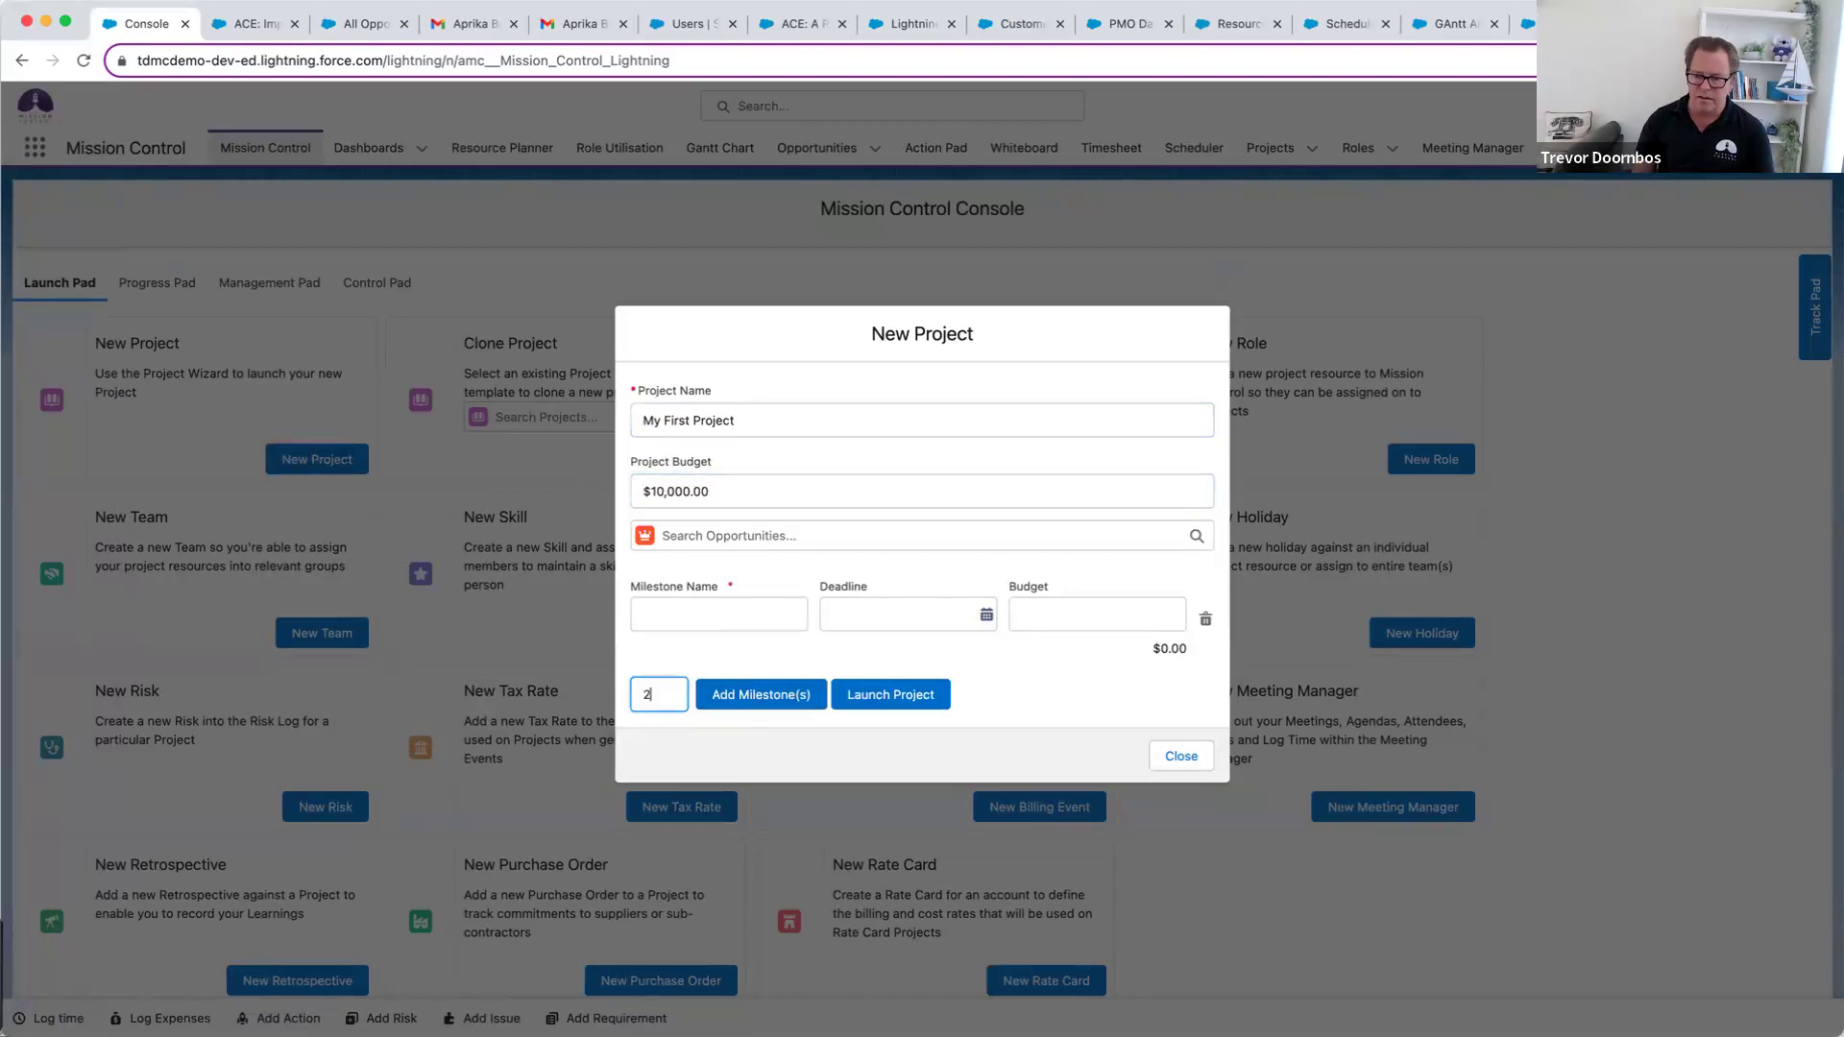
click(761, 696)
click(651, 574)
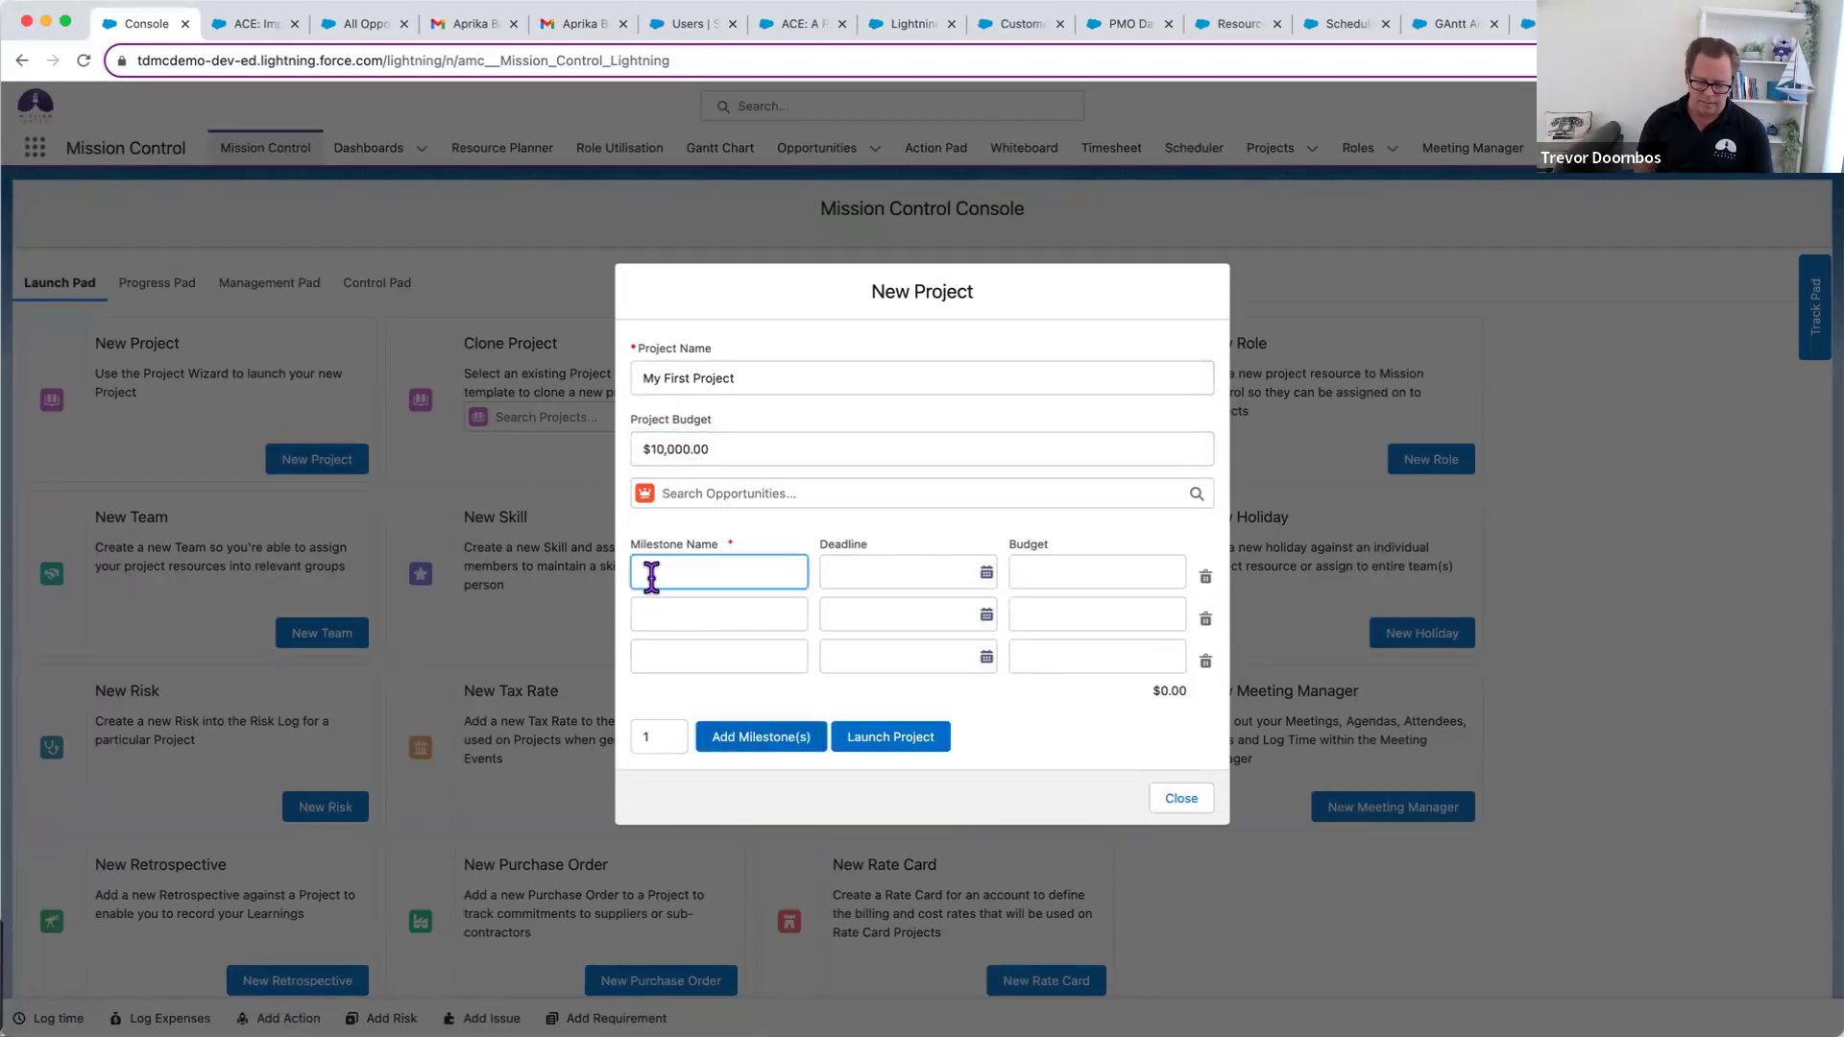
text(Design)
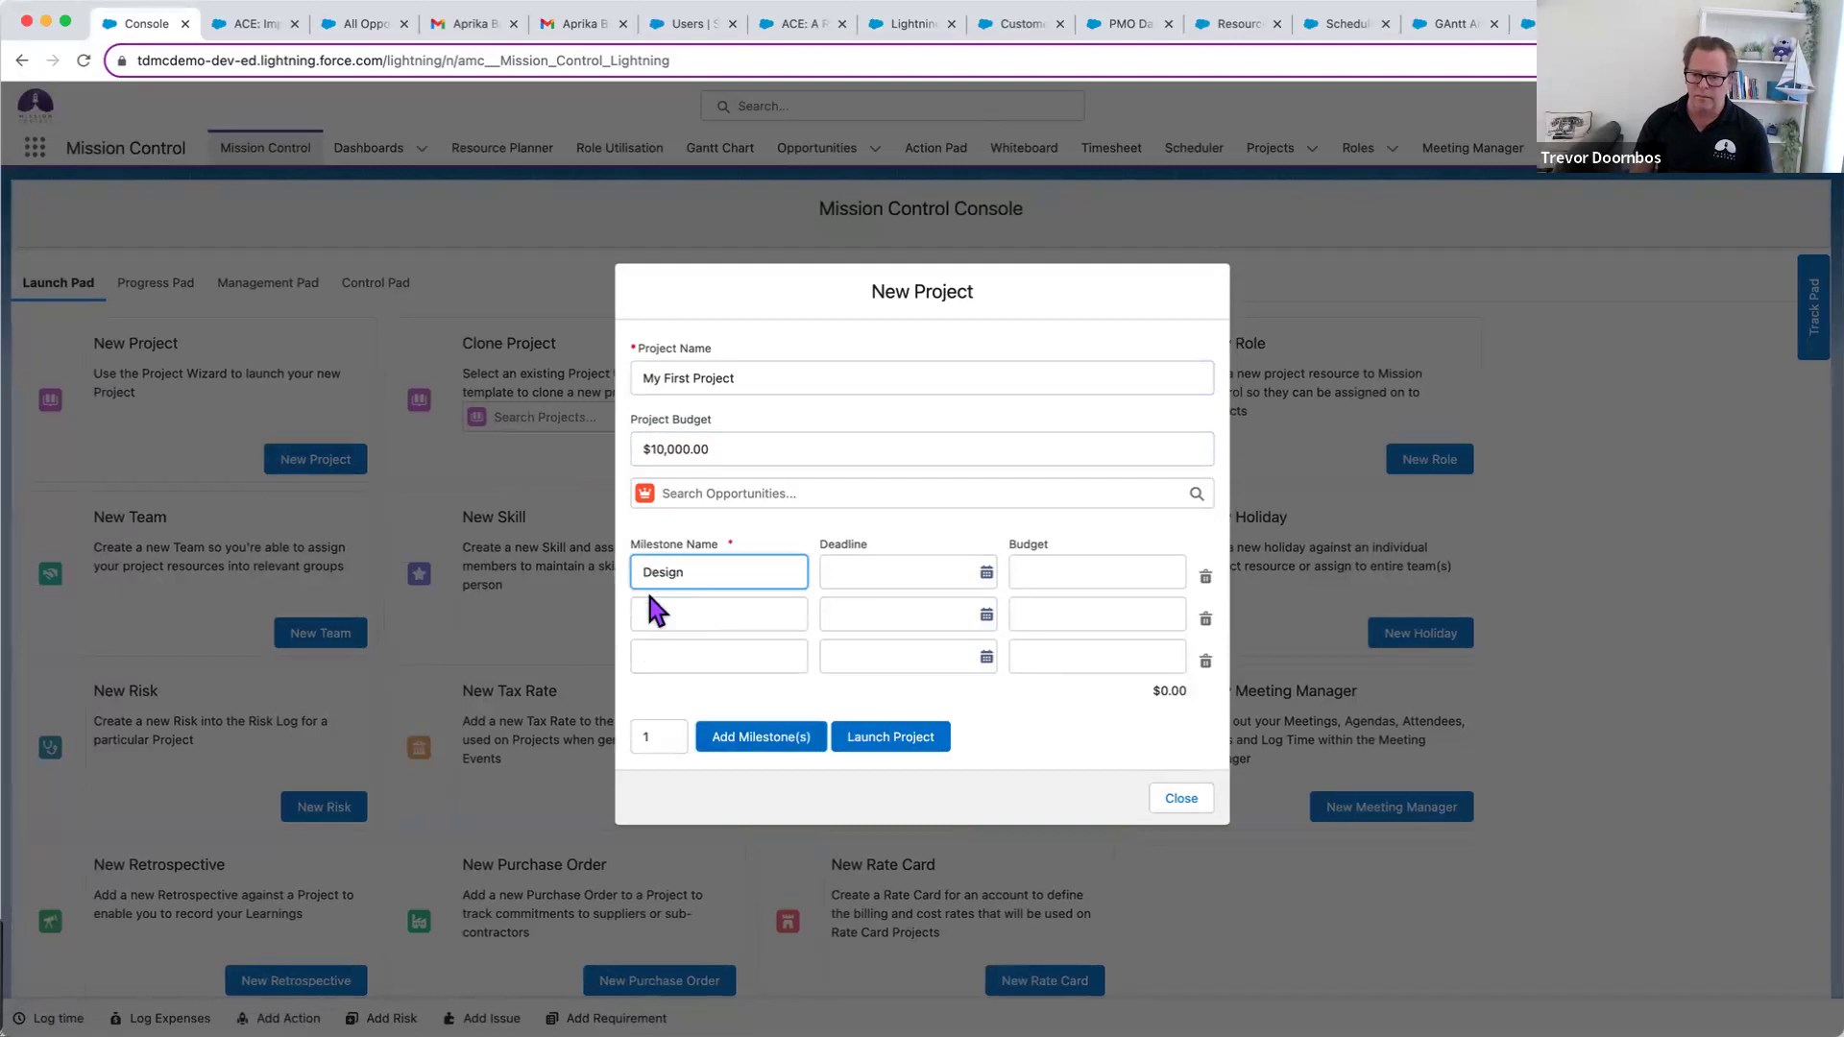
click(656, 610)
text(Build)
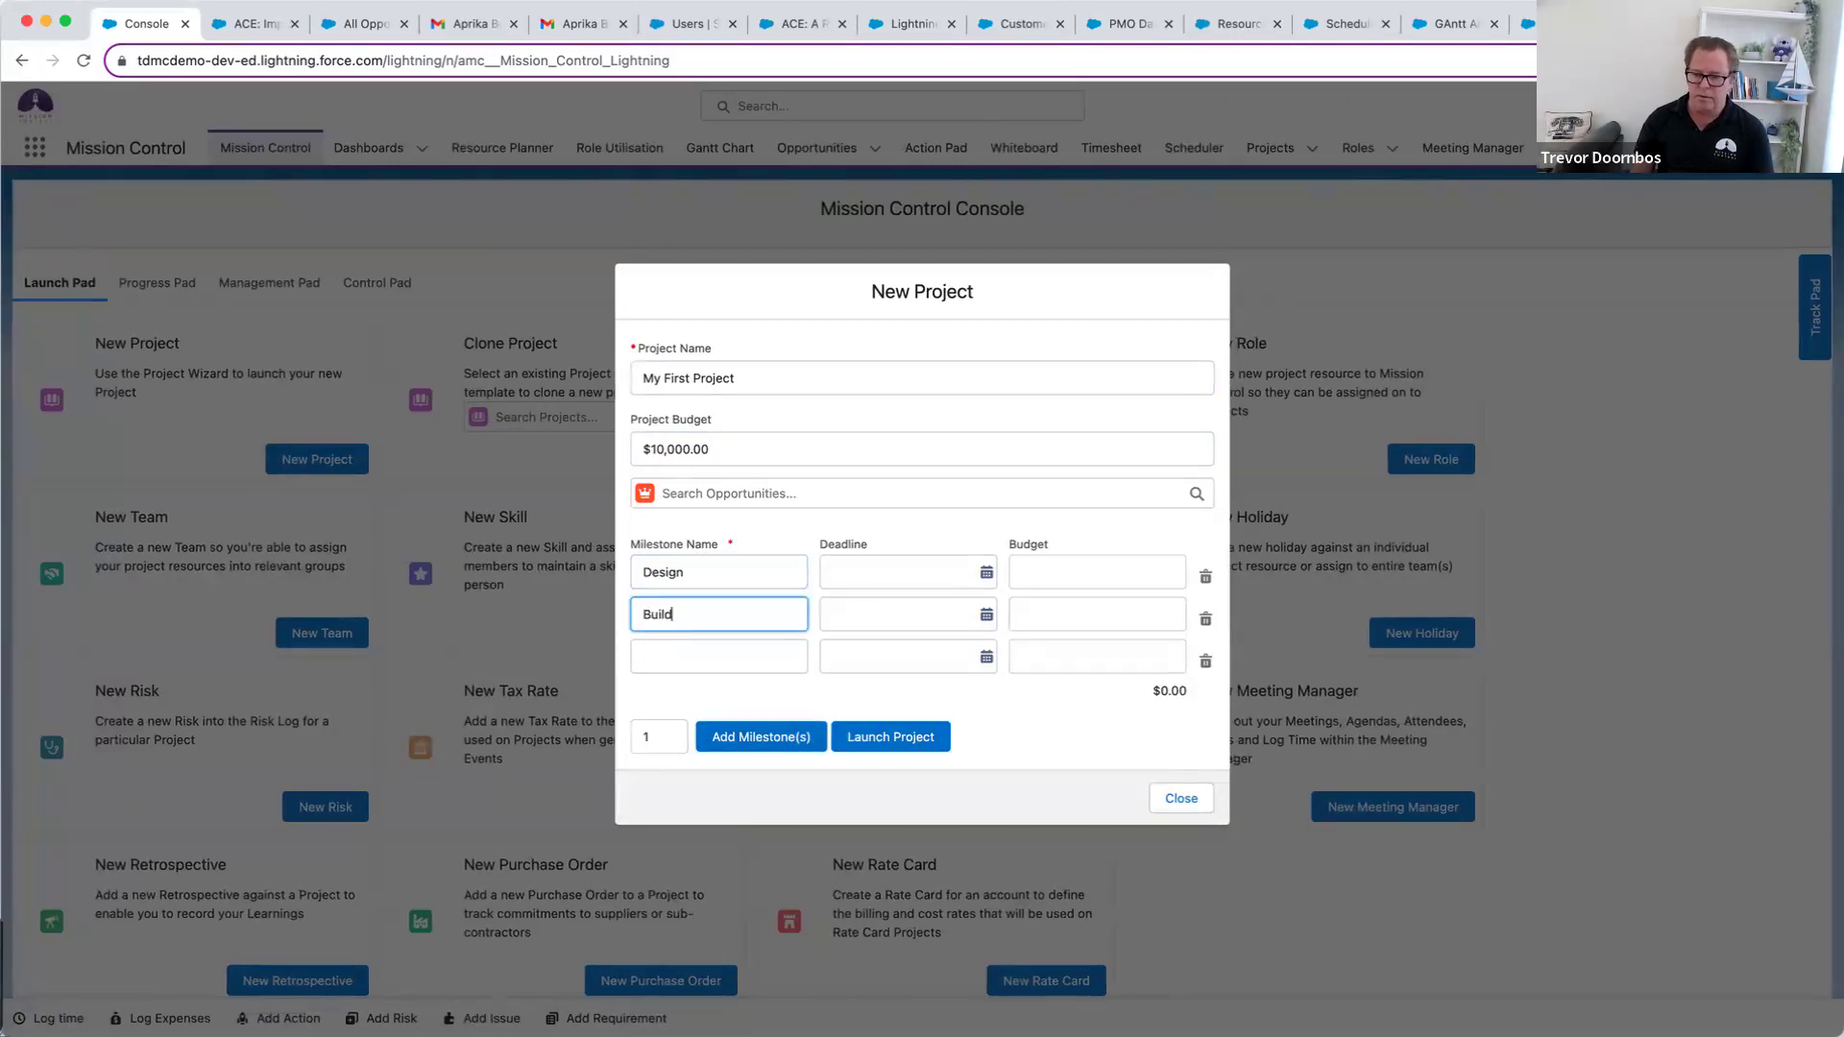
click(643, 654)
text(Delive)
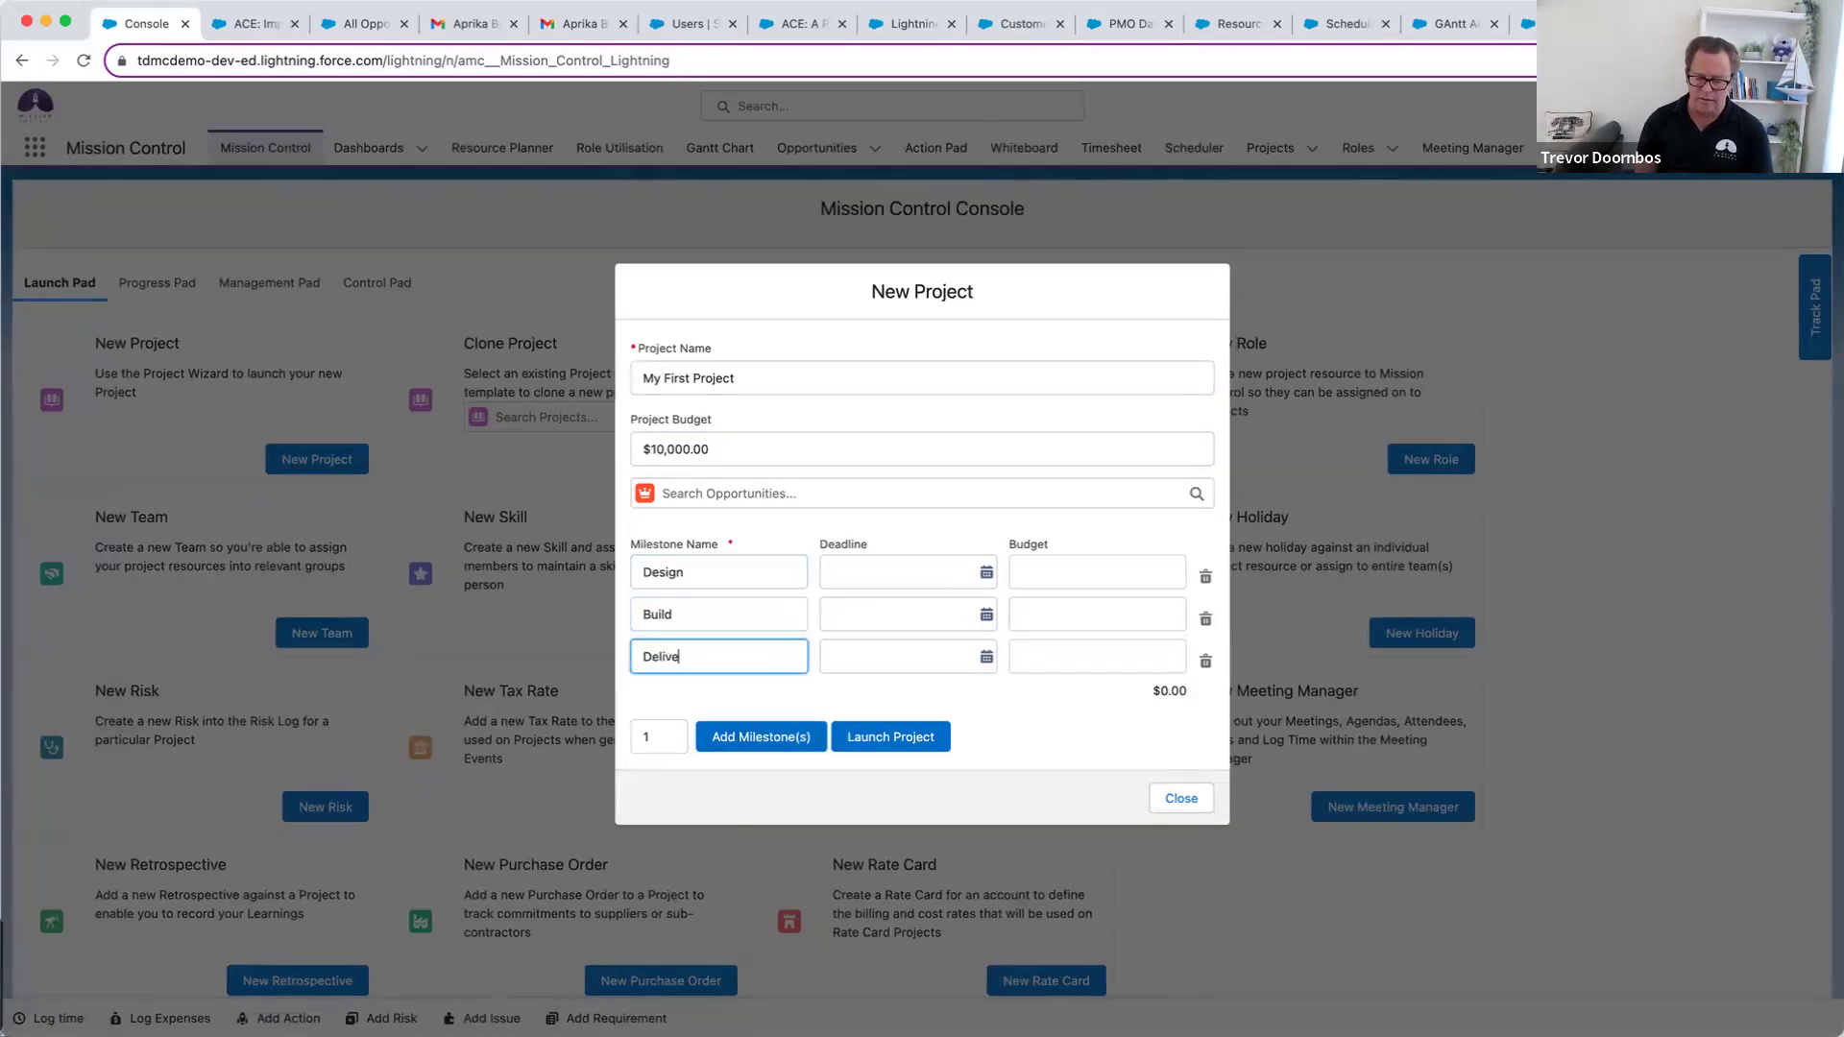
text(r)
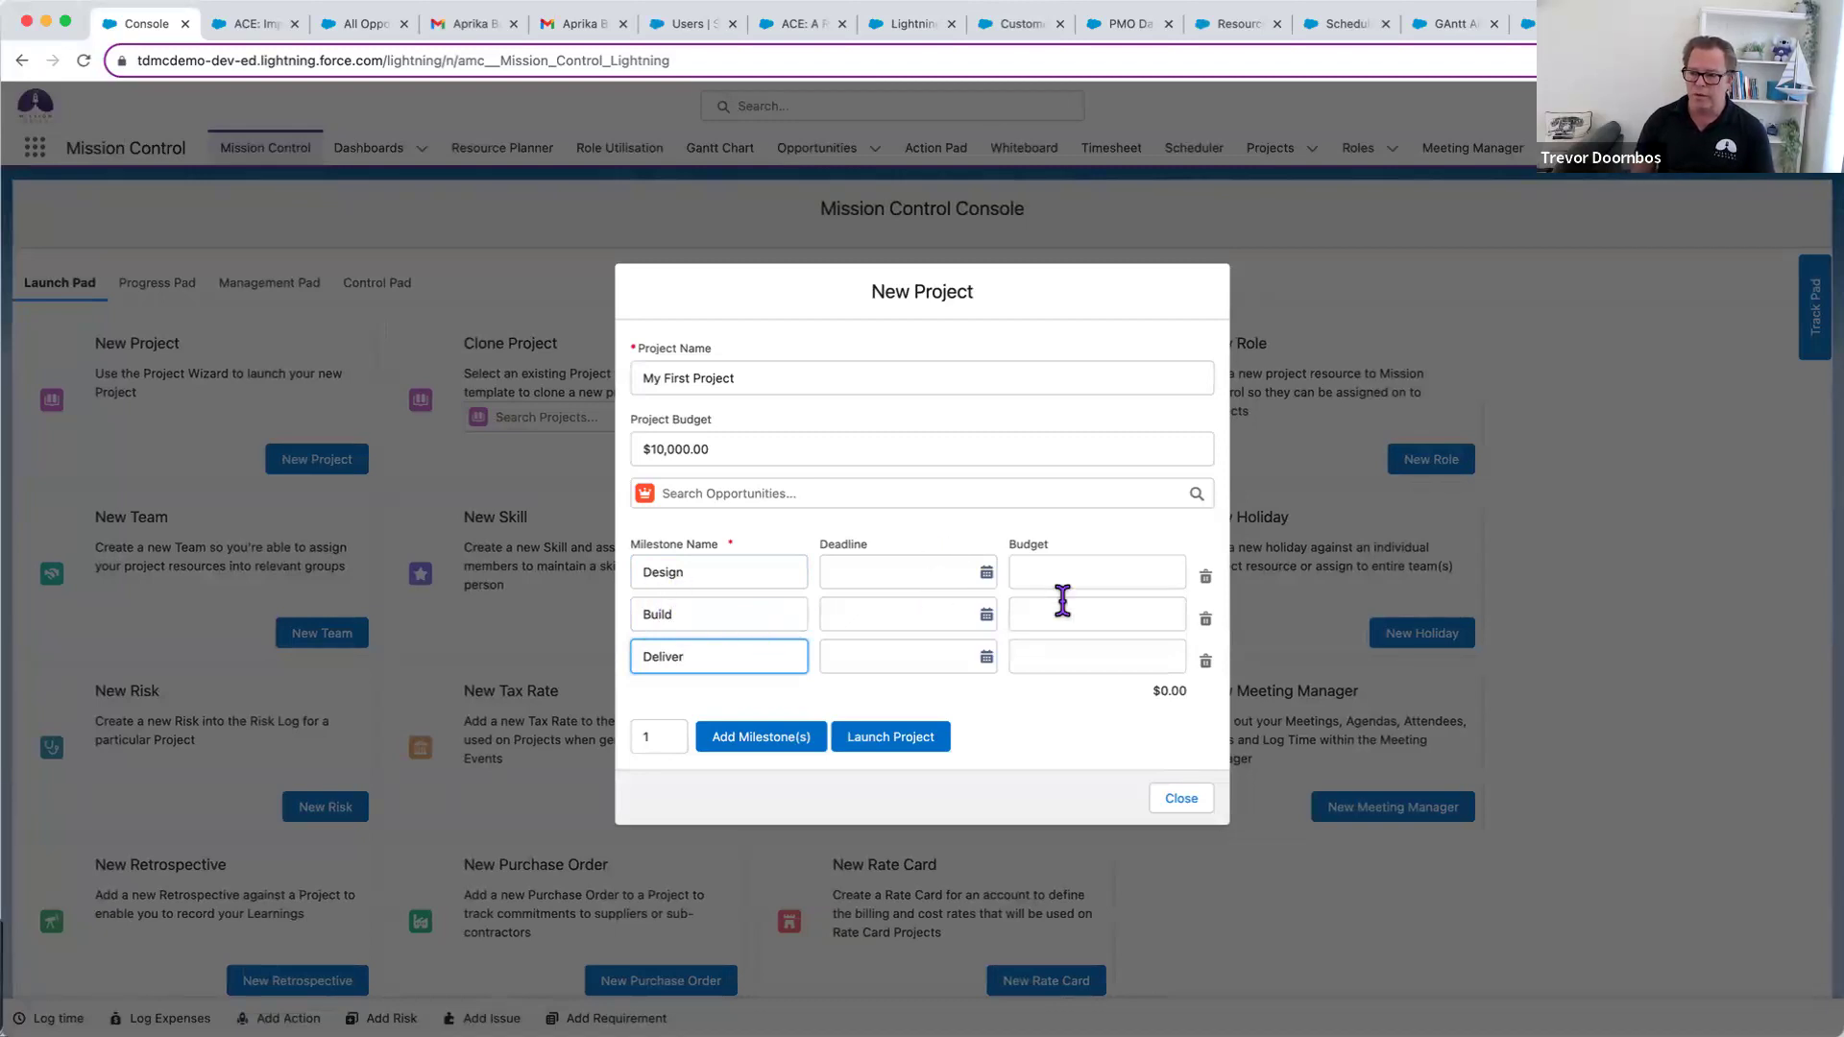
- Budget Design, Build and Deliver at 2000, 5000 and 3000, then launch the project
click(1054, 573)
text(2000)
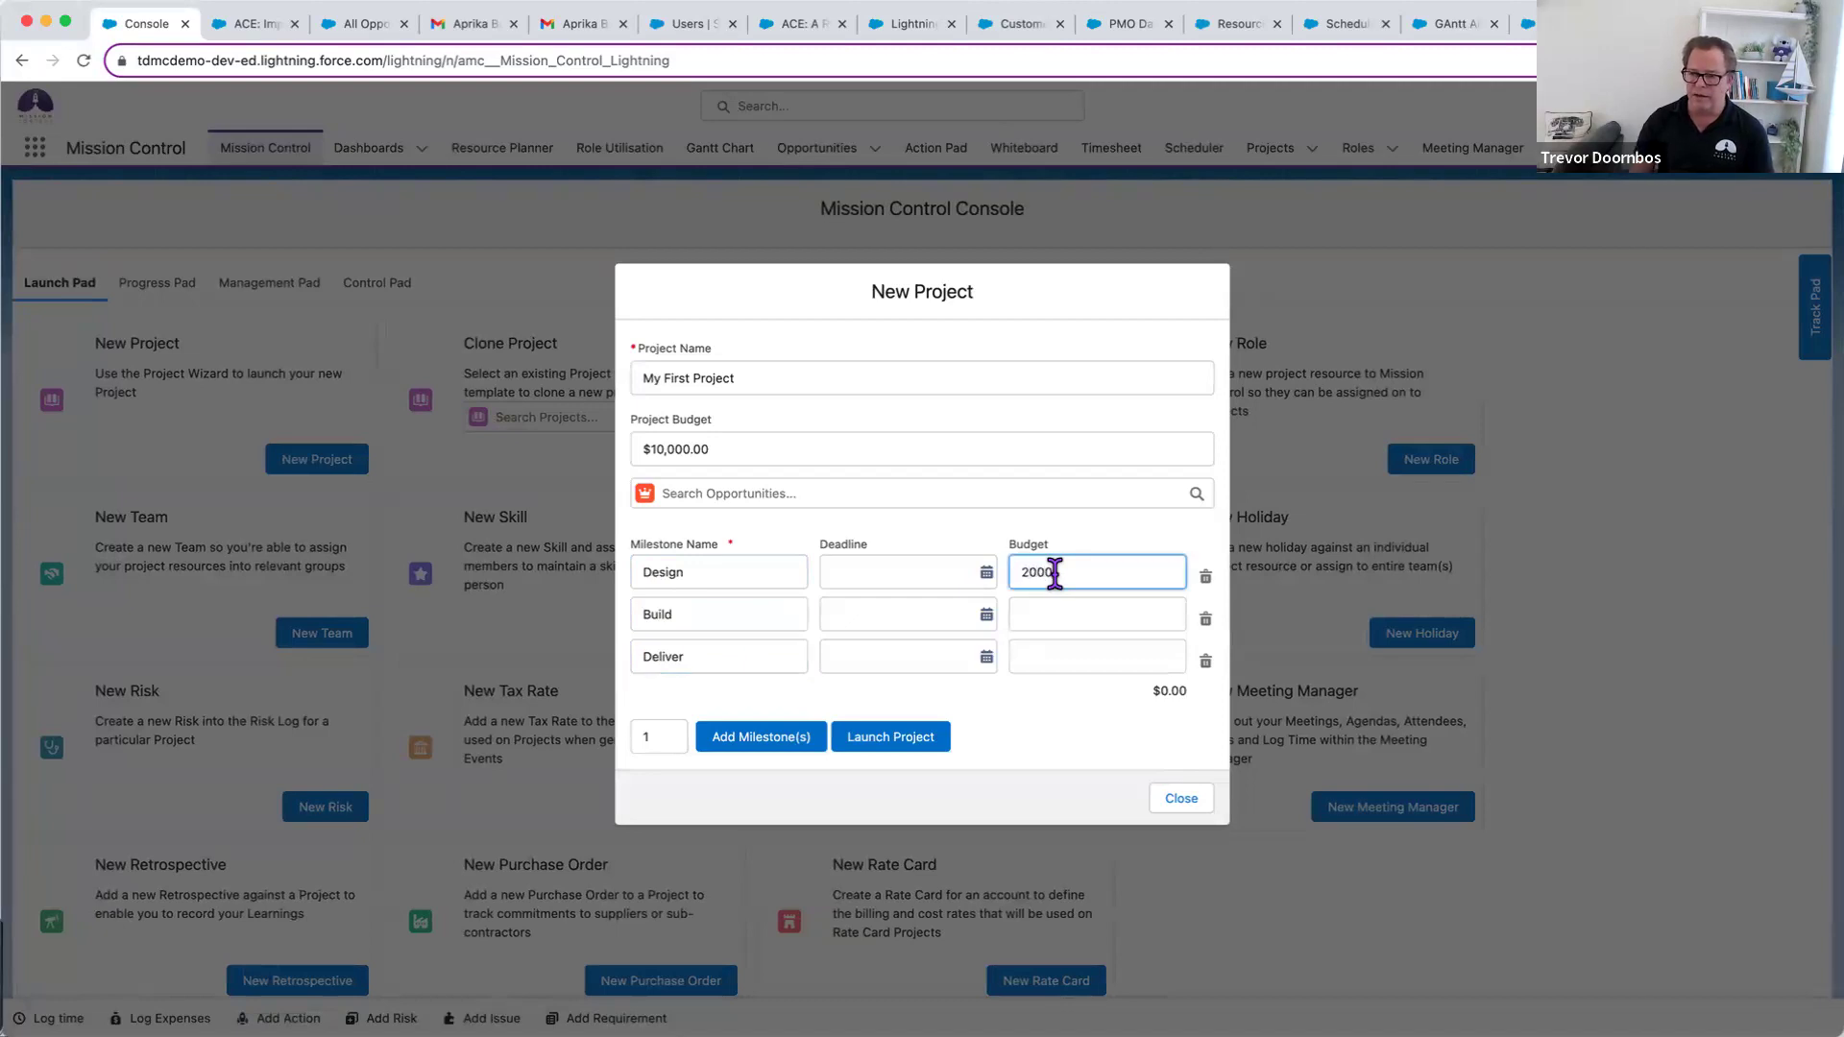
click(1053, 608)
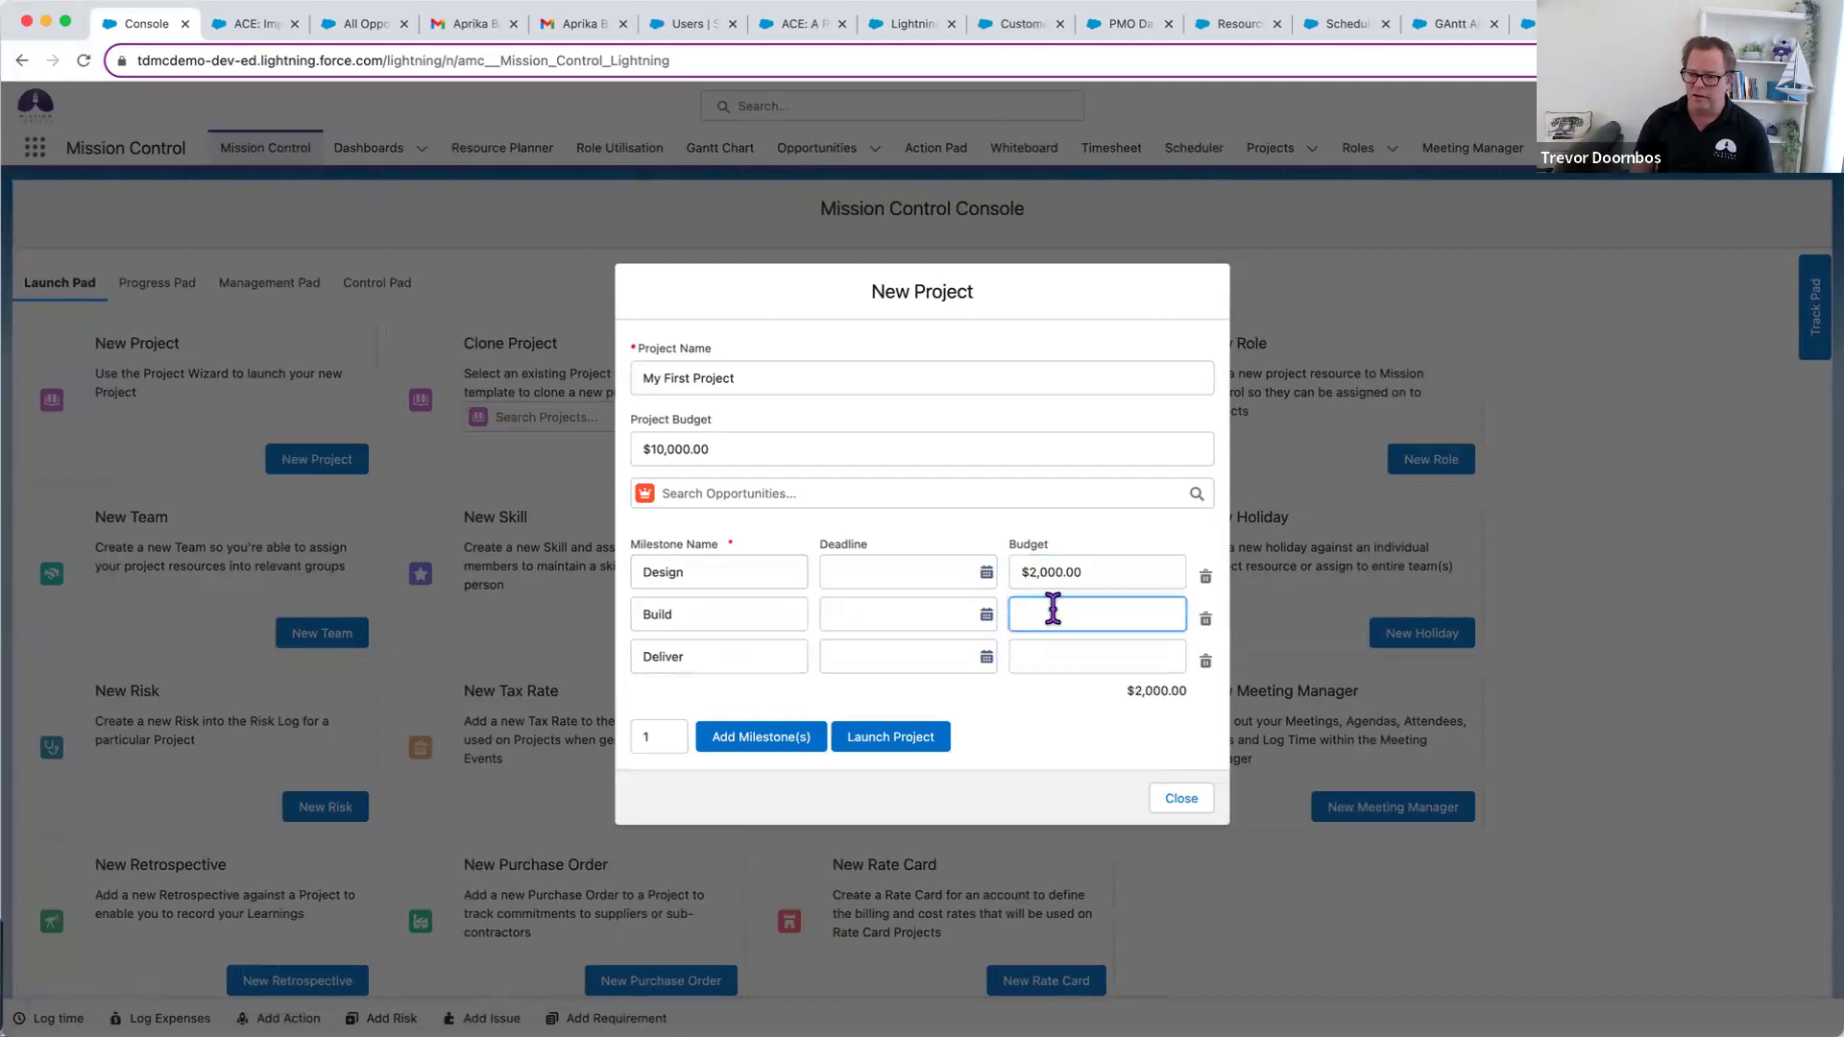
text(5000)
click(1062, 663)
text(3000)
click(976, 682)
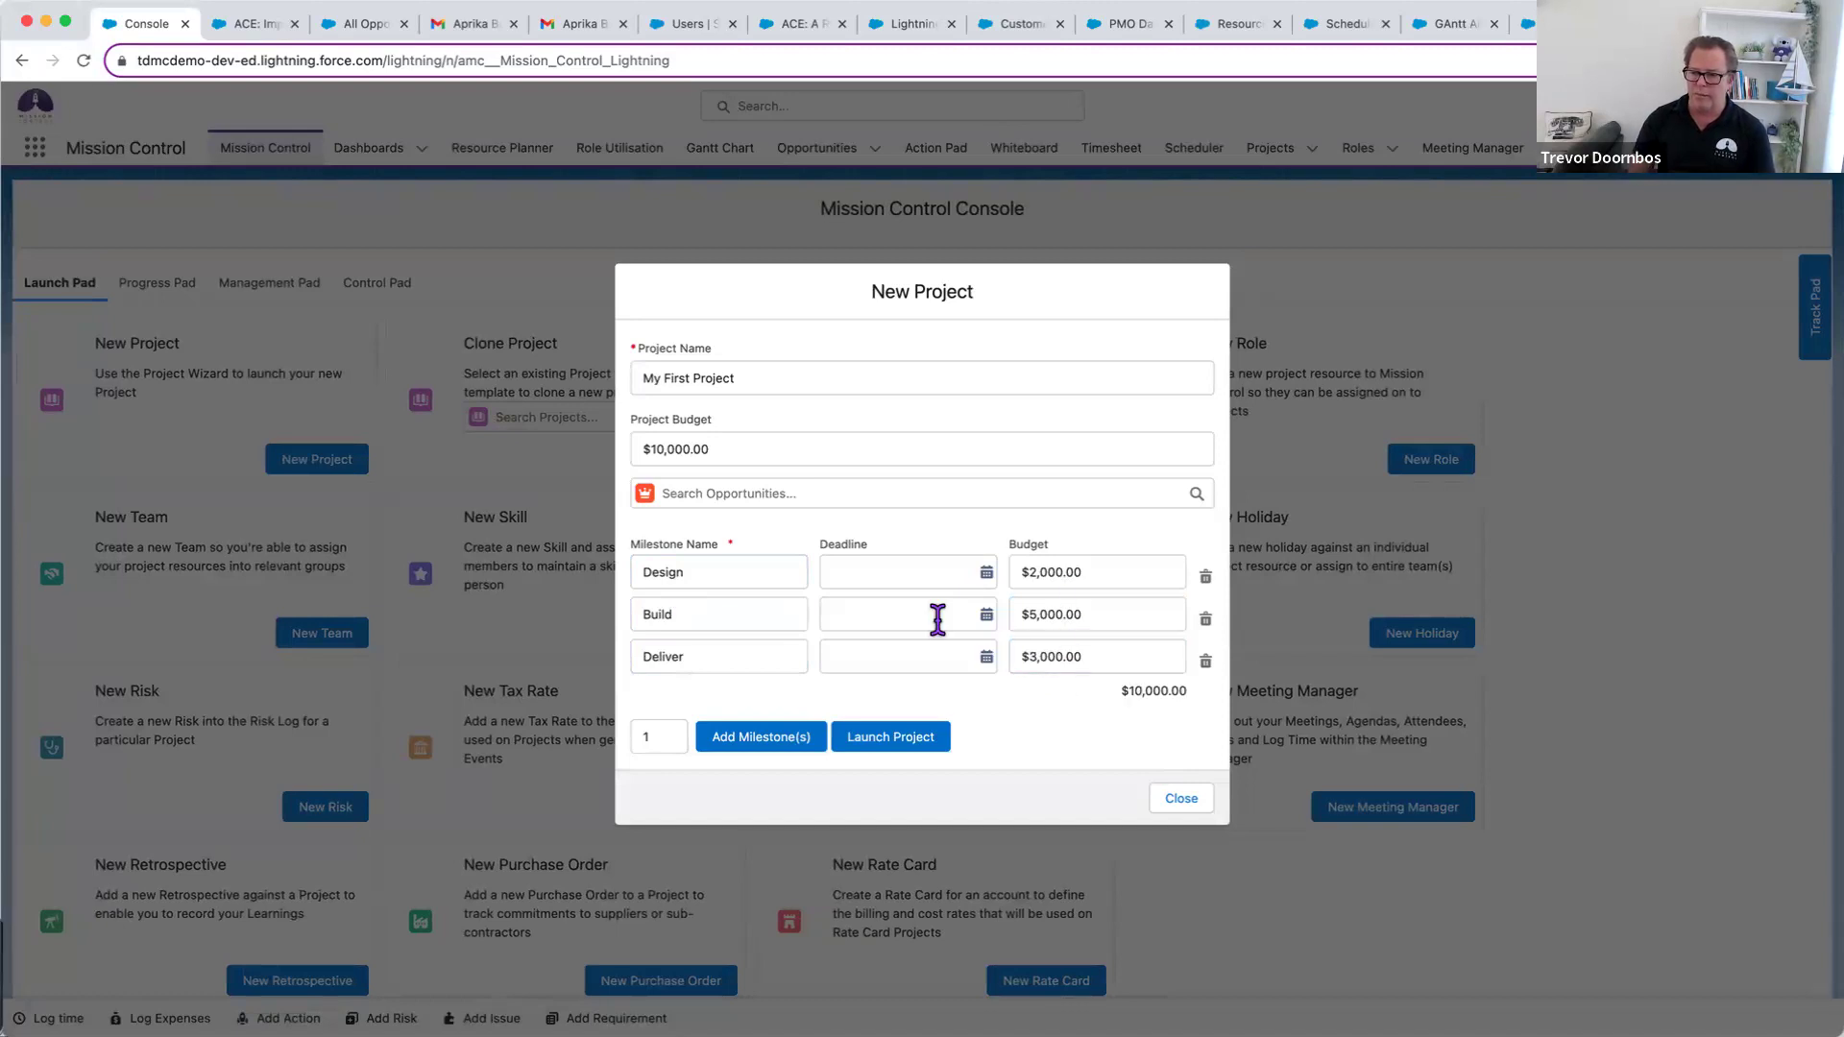
click(903, 735)
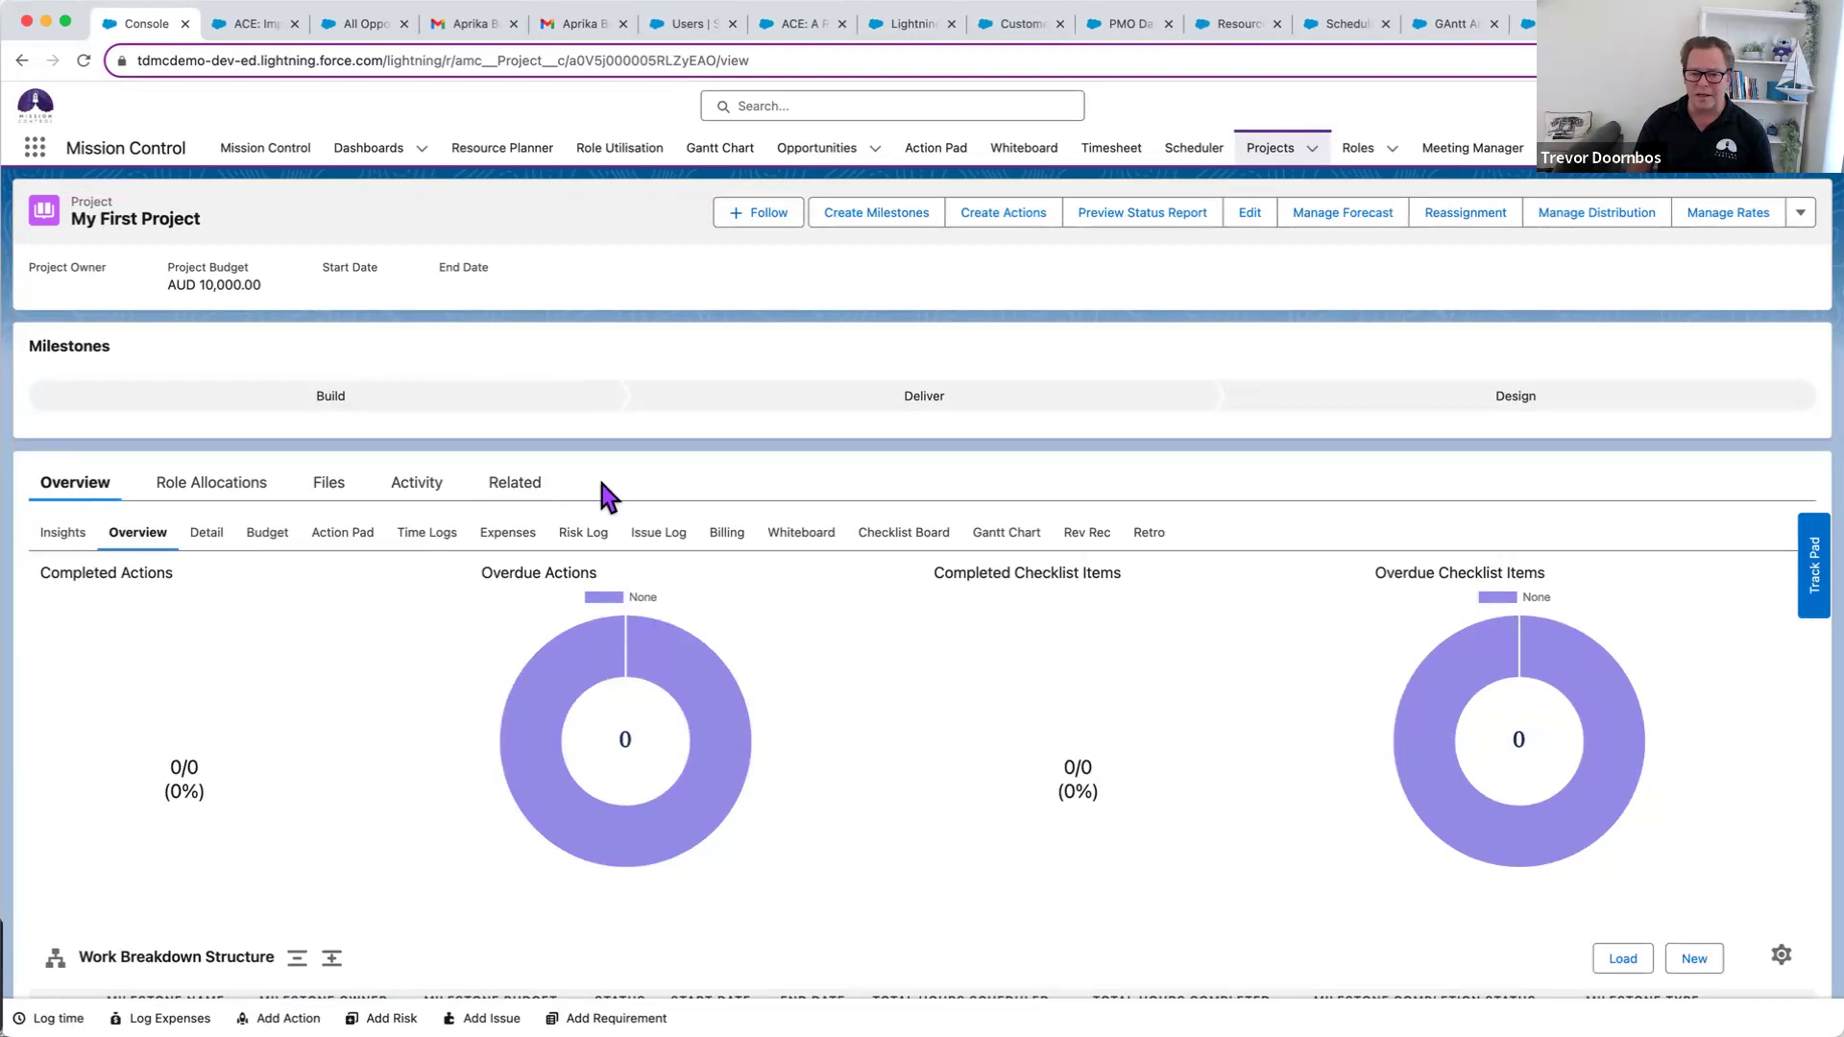
- Scroll the My First Project record to review its Overview charts and Work Breakdown Structure
scroll(528, 486, down, 3)
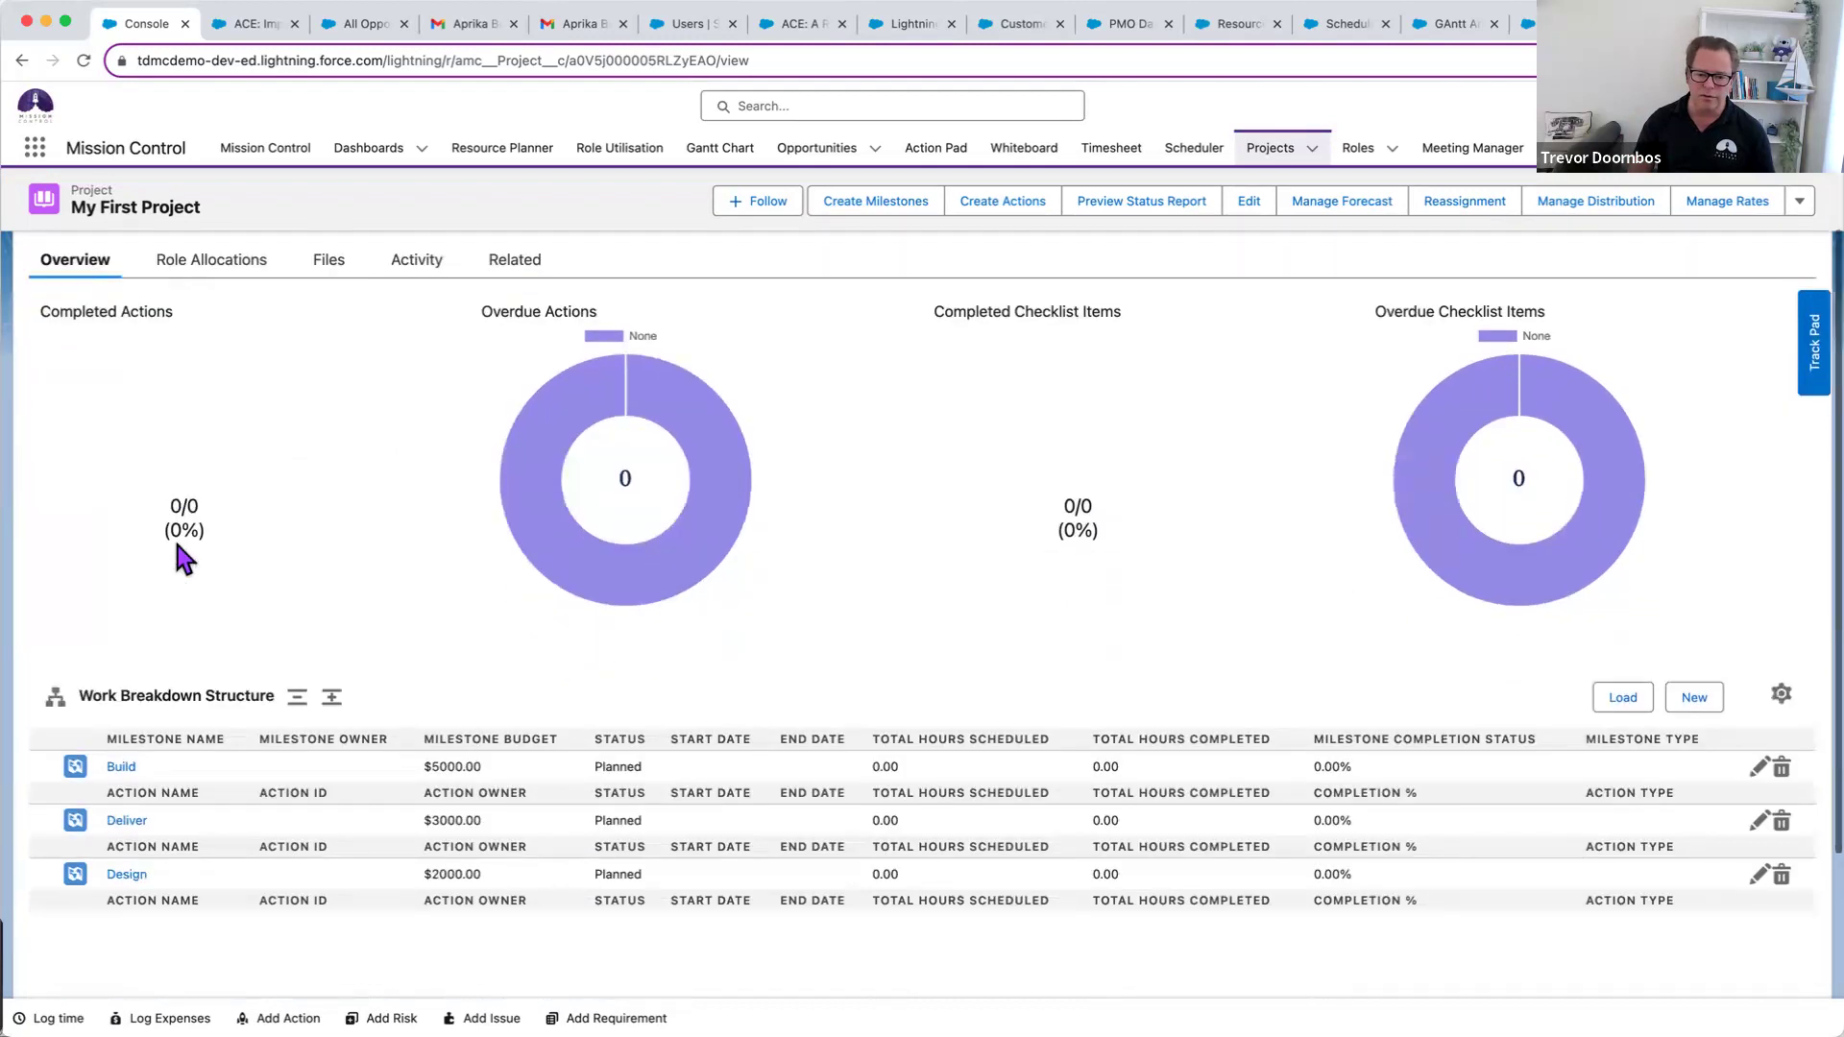
scroll(179, 547, down, 3)
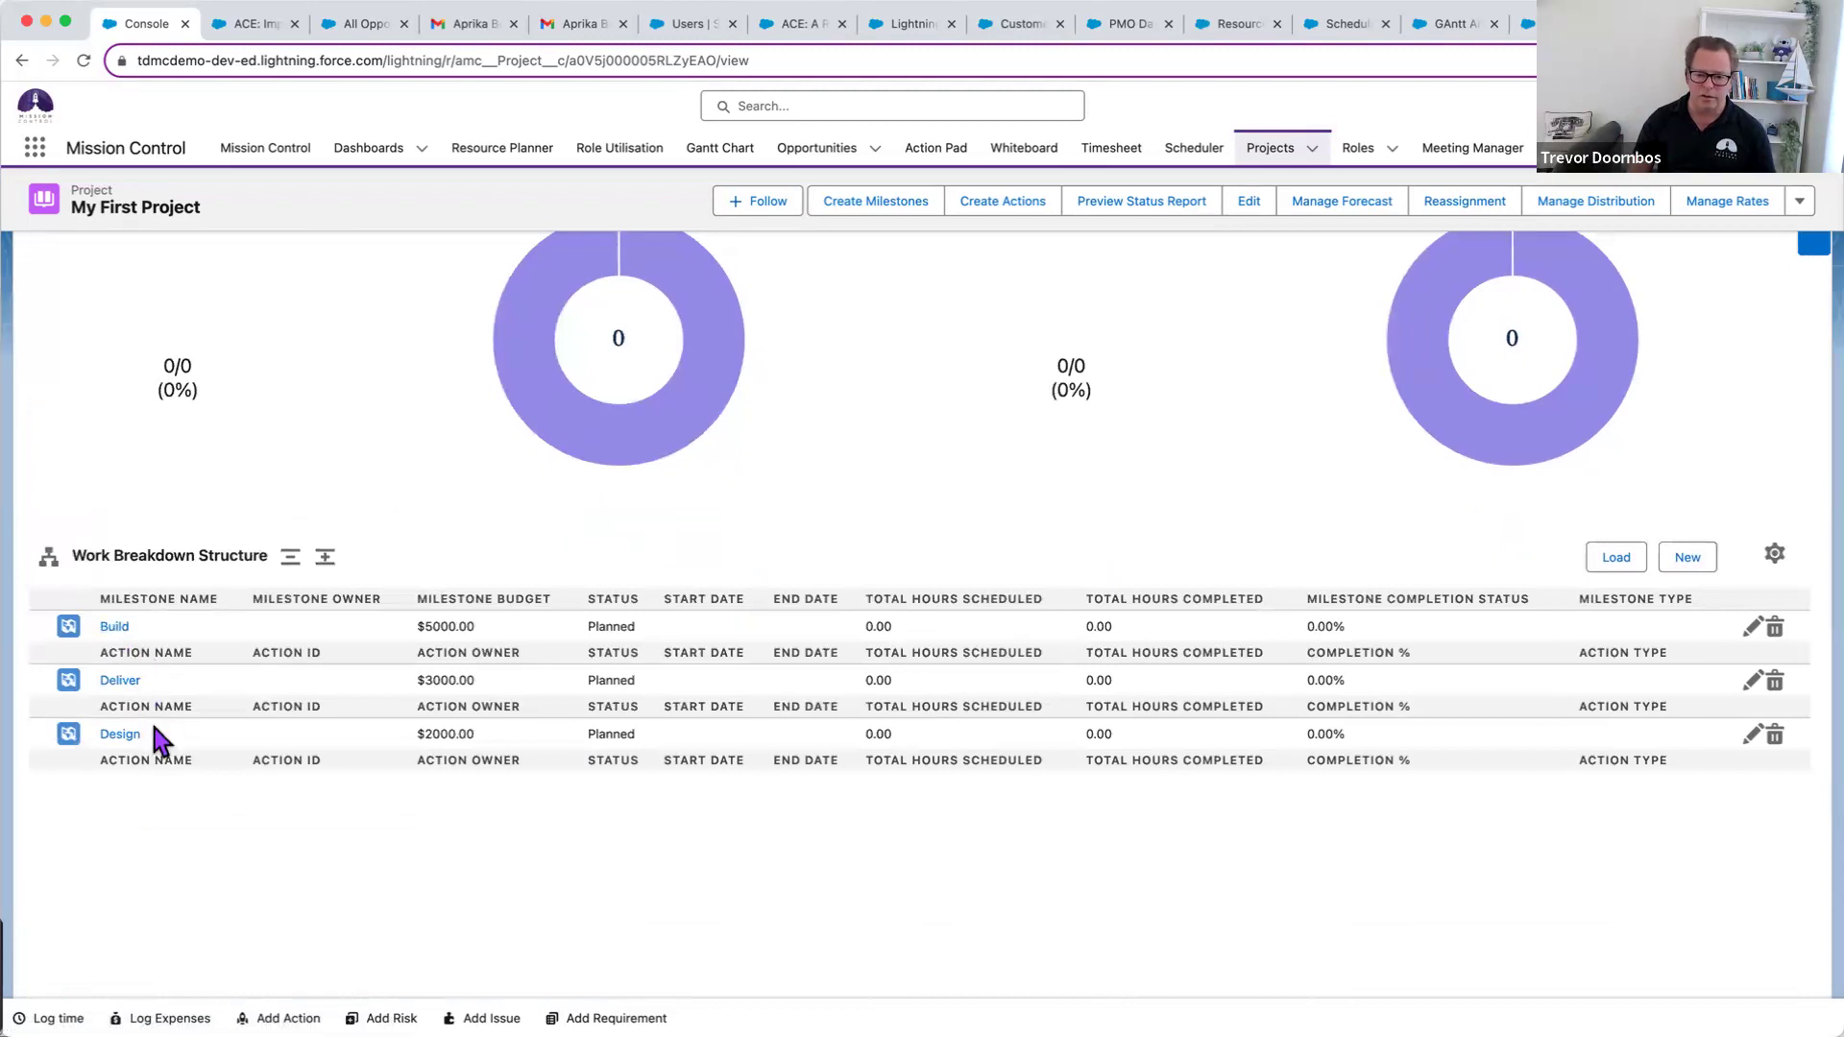
scroll(576, 788, up, 1)
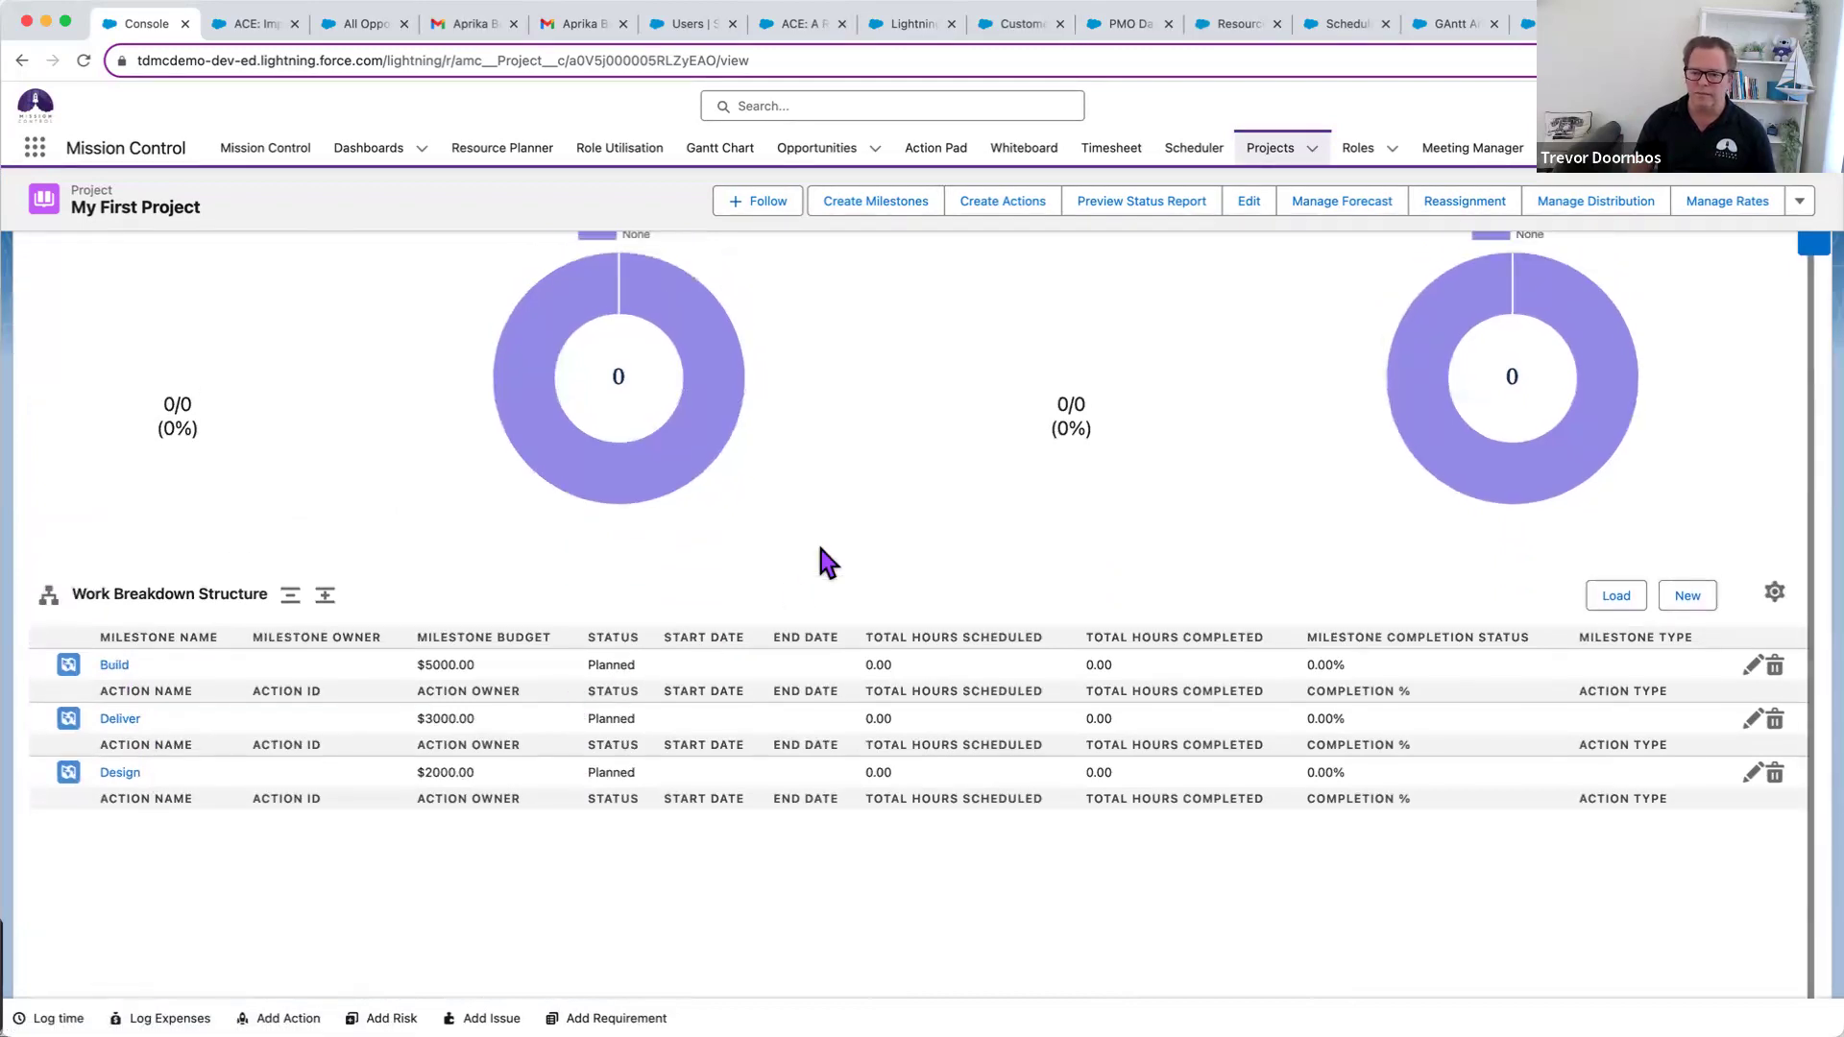
scroll(672, 567, up, 2)
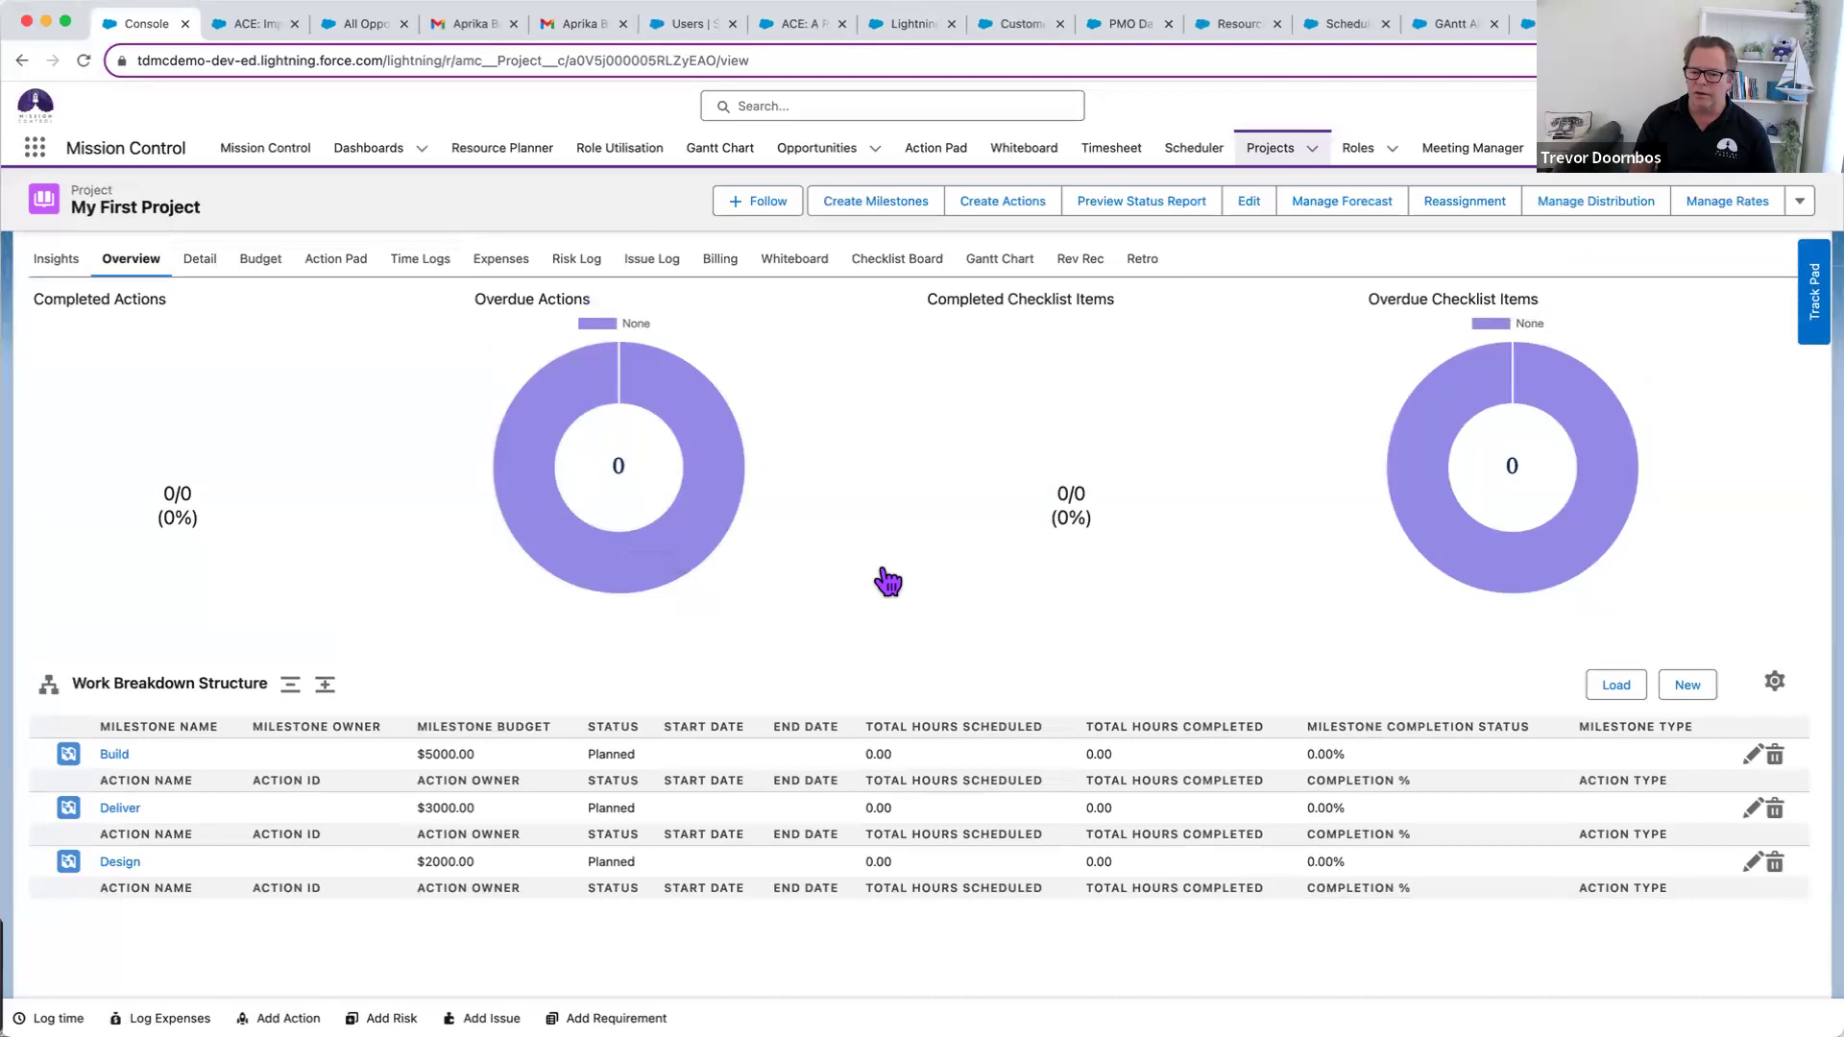
- Give Design, Build and Deliver sort orders 10, 20 and 30, tick Invoice on Completion, and save
click(856, 203)
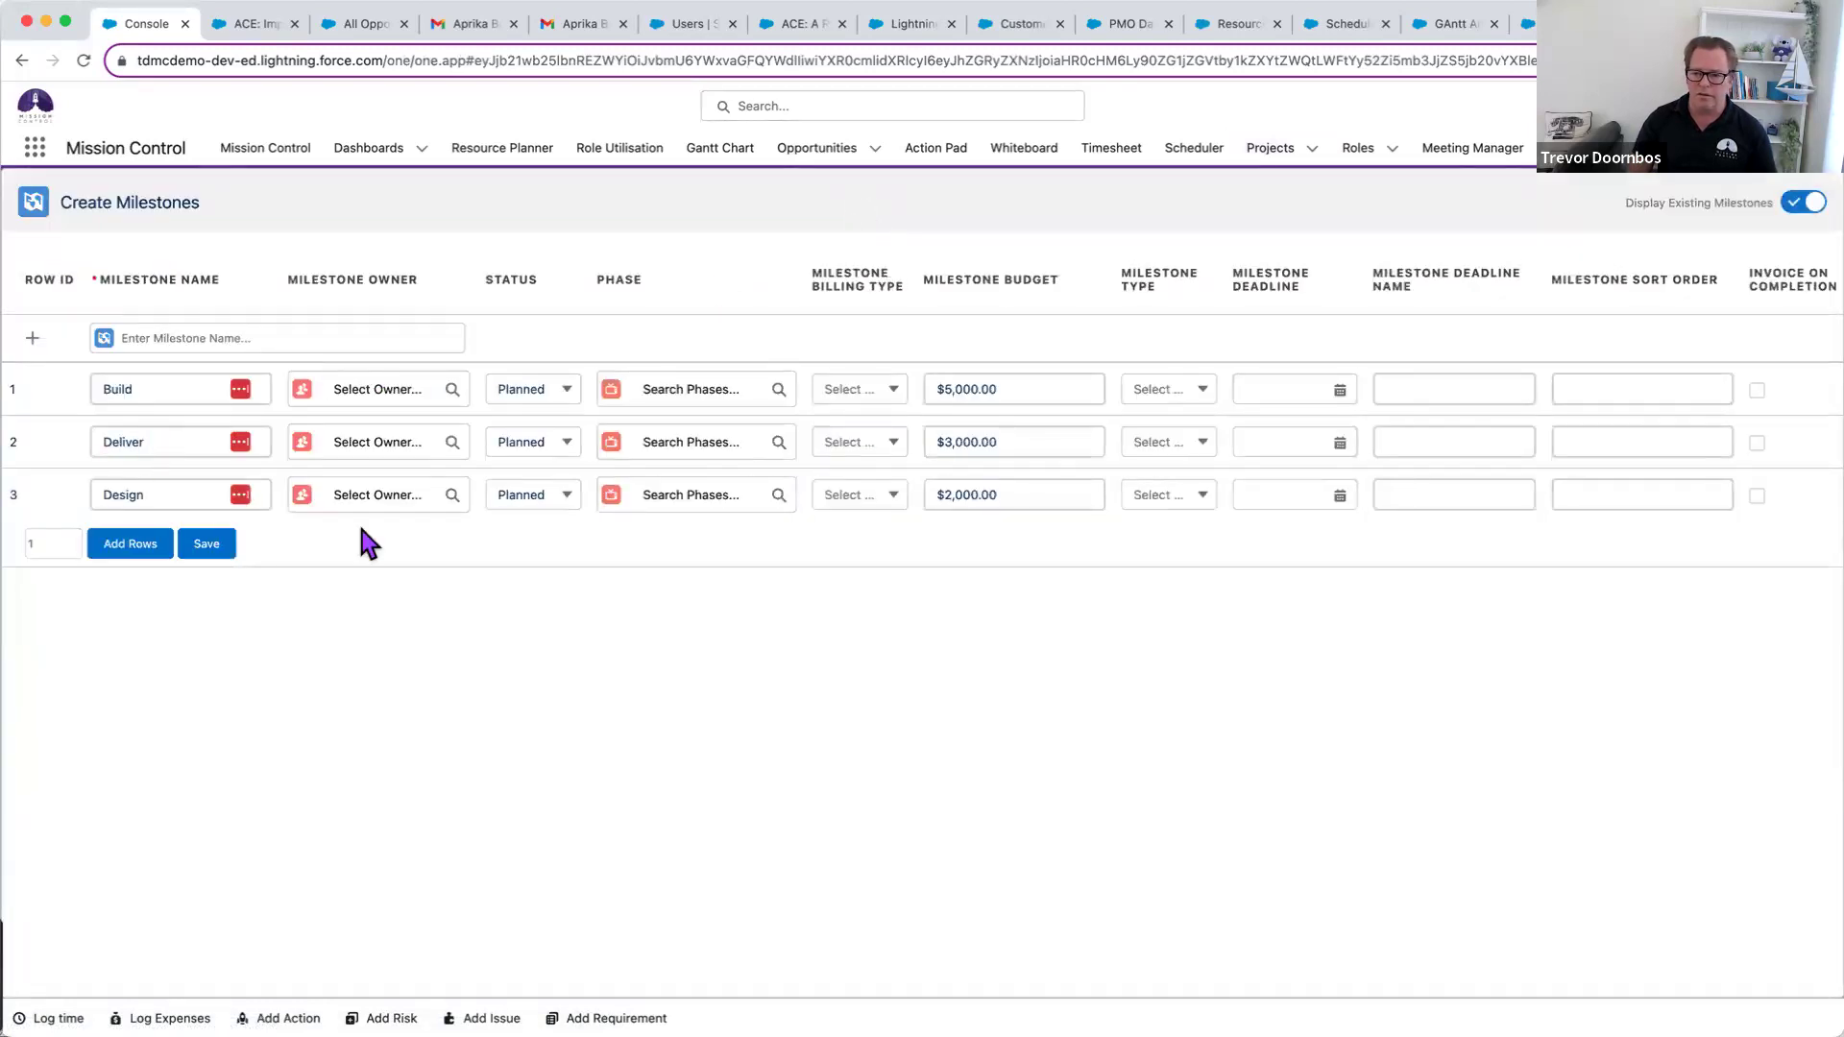
click(1588, 493)
text(10)
click(1550, 693)
click(1573, 392)
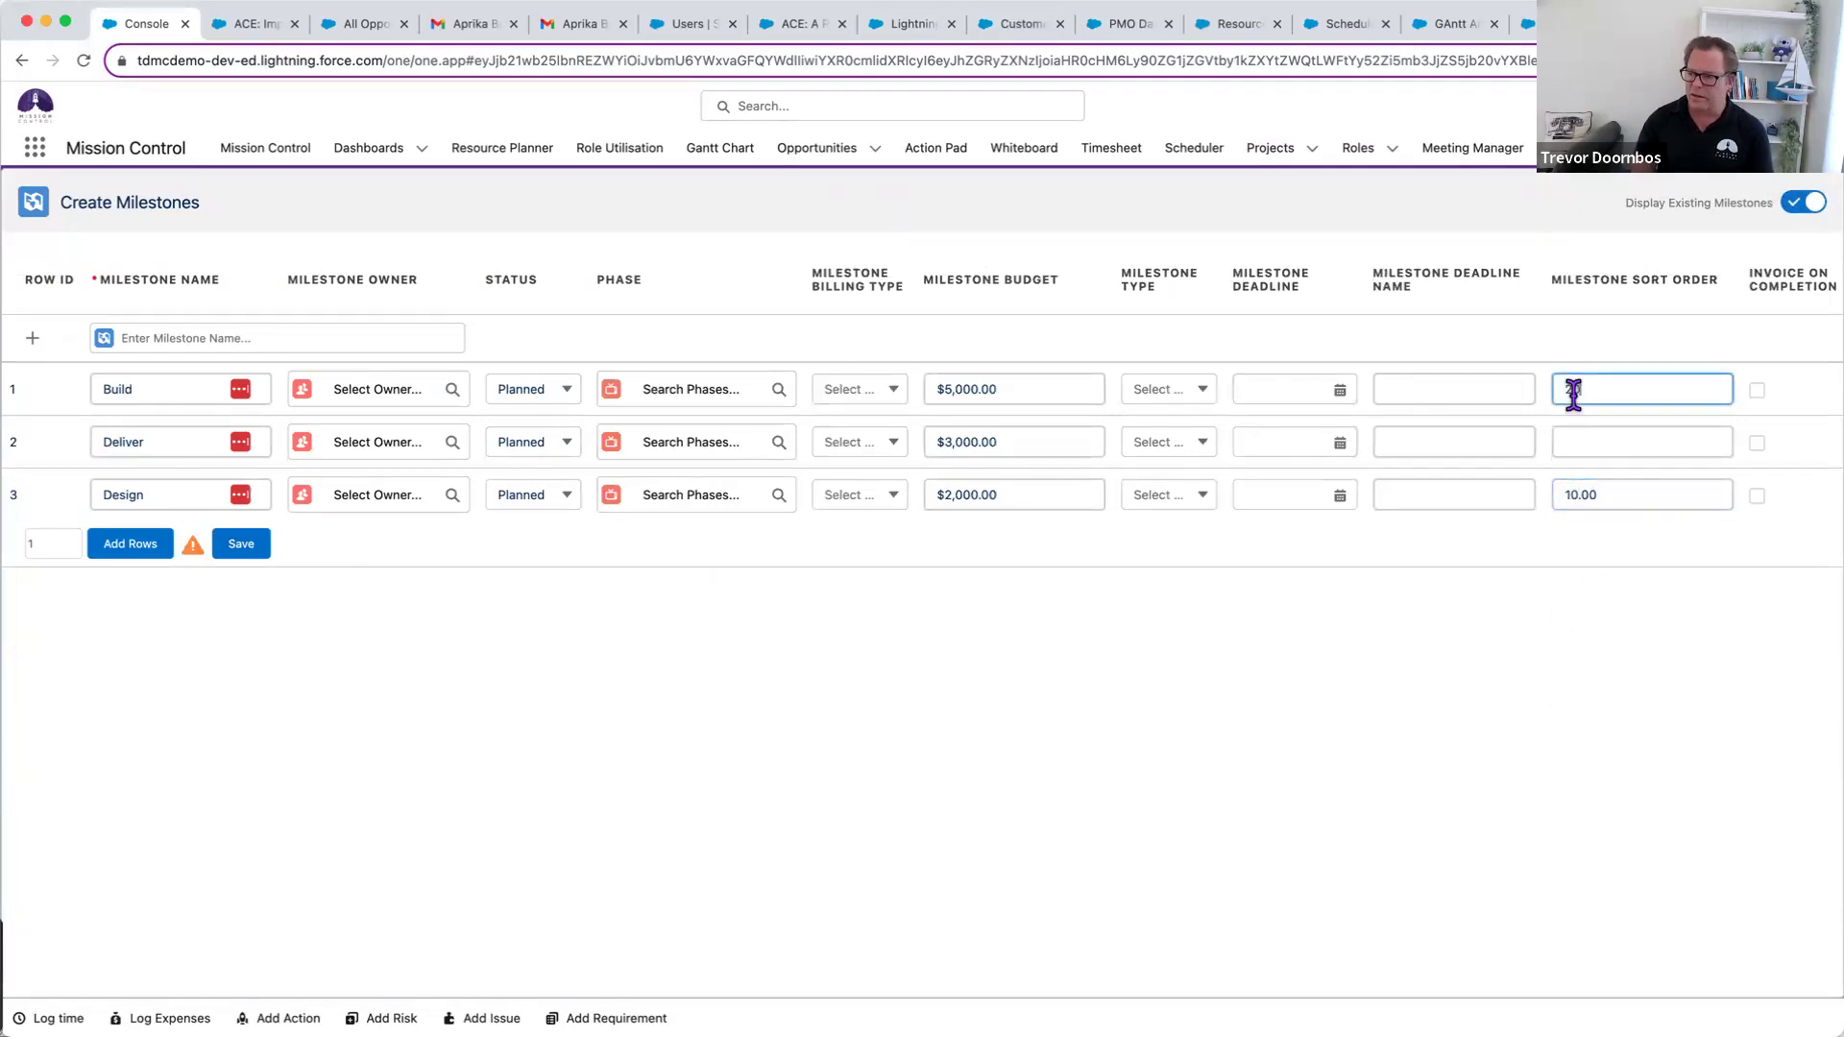
text(20)
click(1575, 439)
text(30)
click(728, 786)
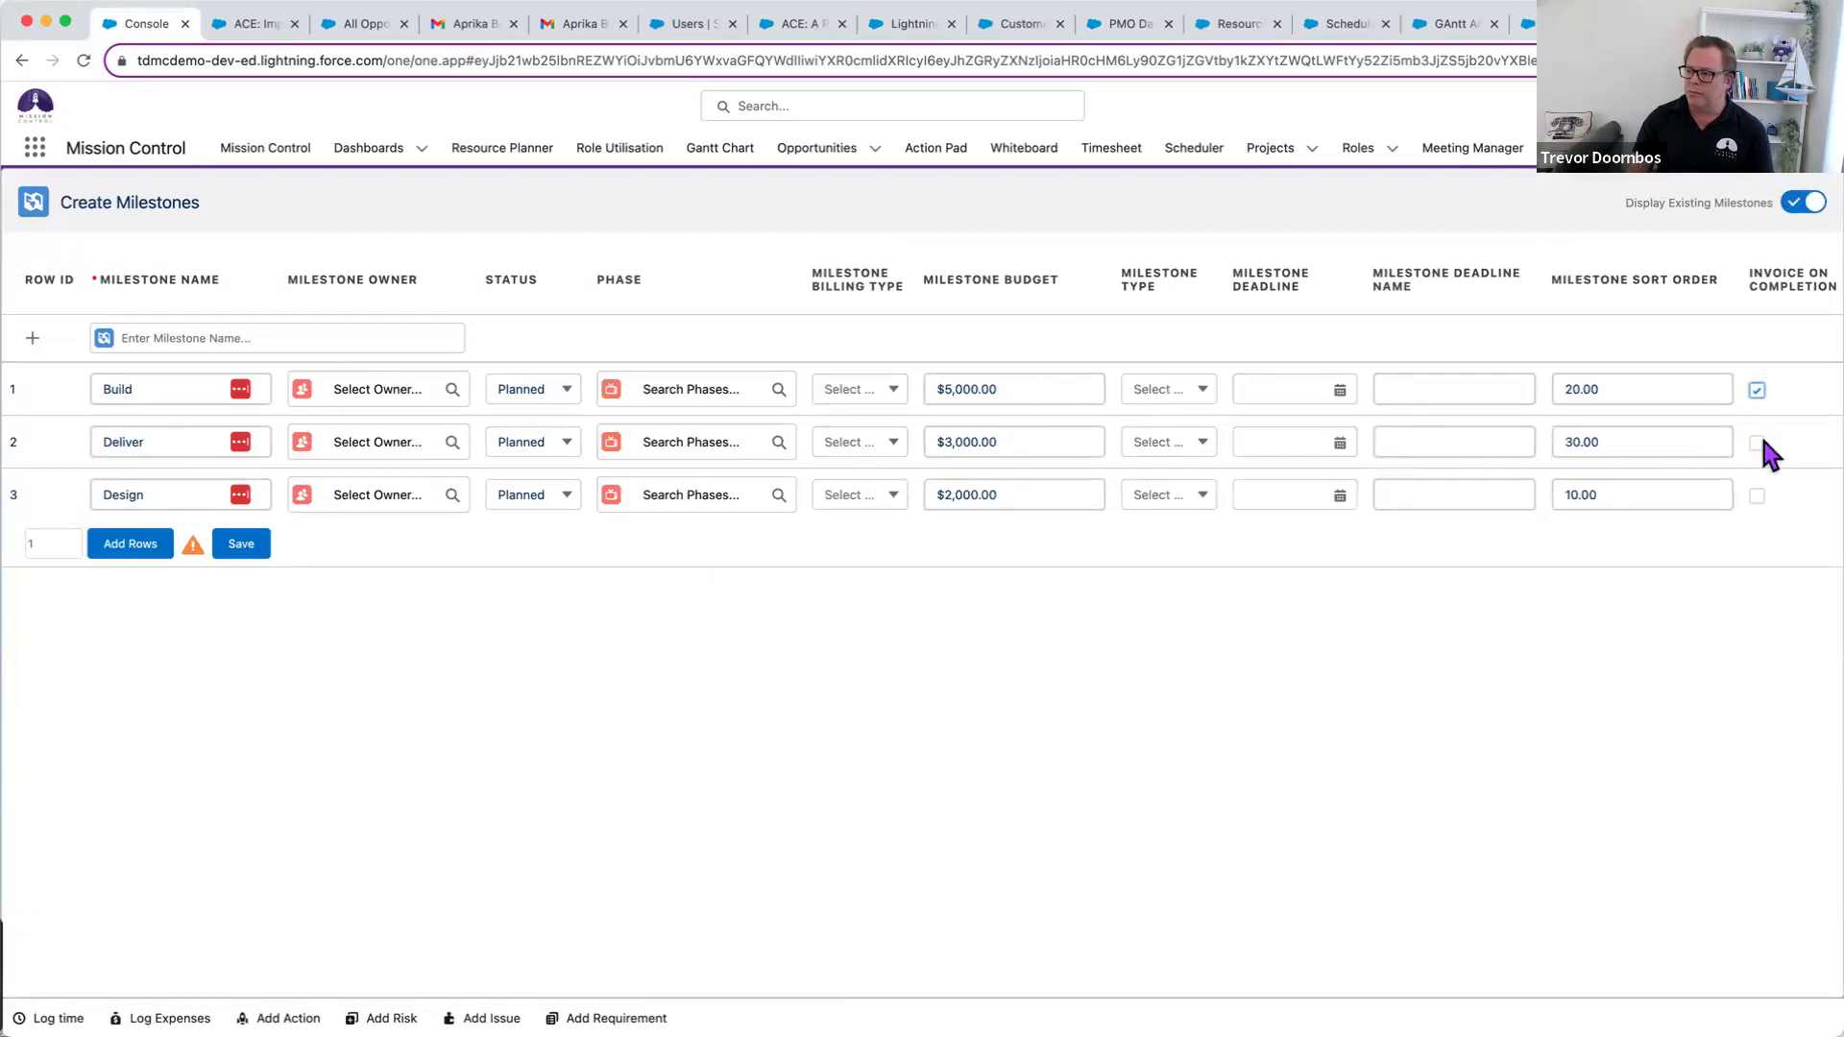
click(1756, 496)
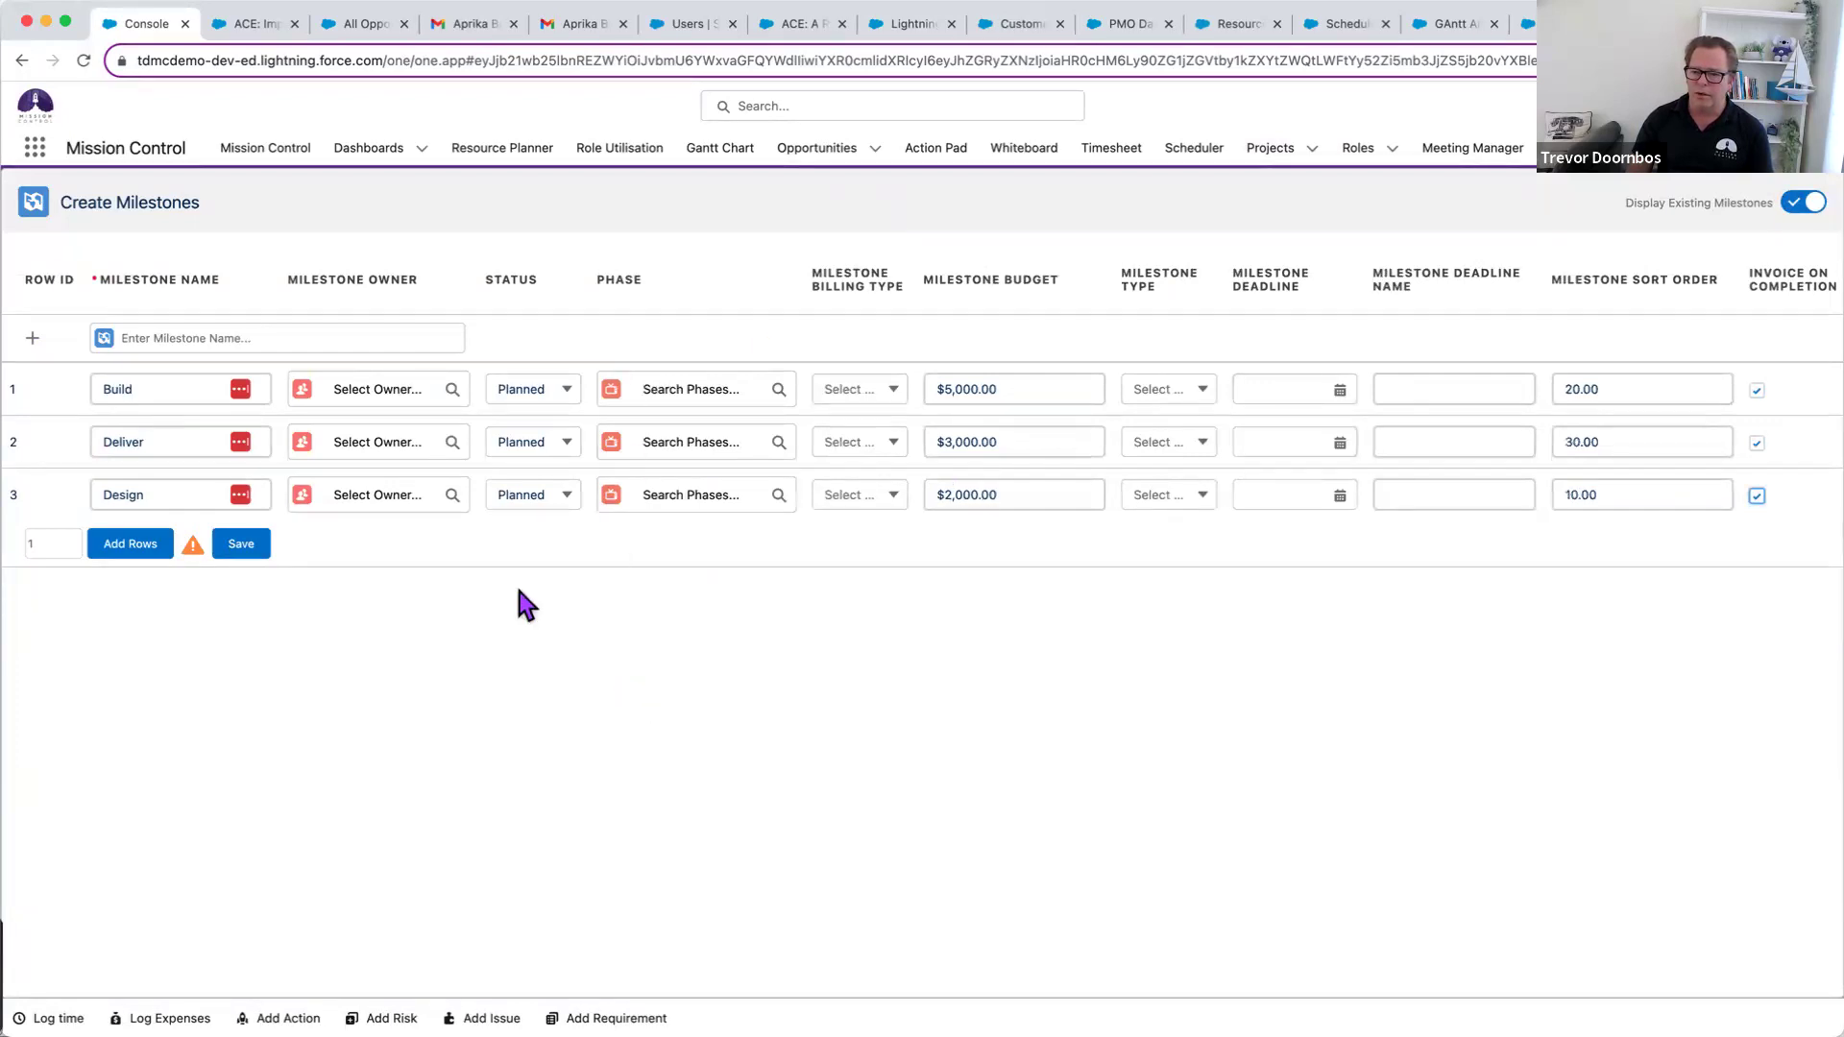
click(240, 545)
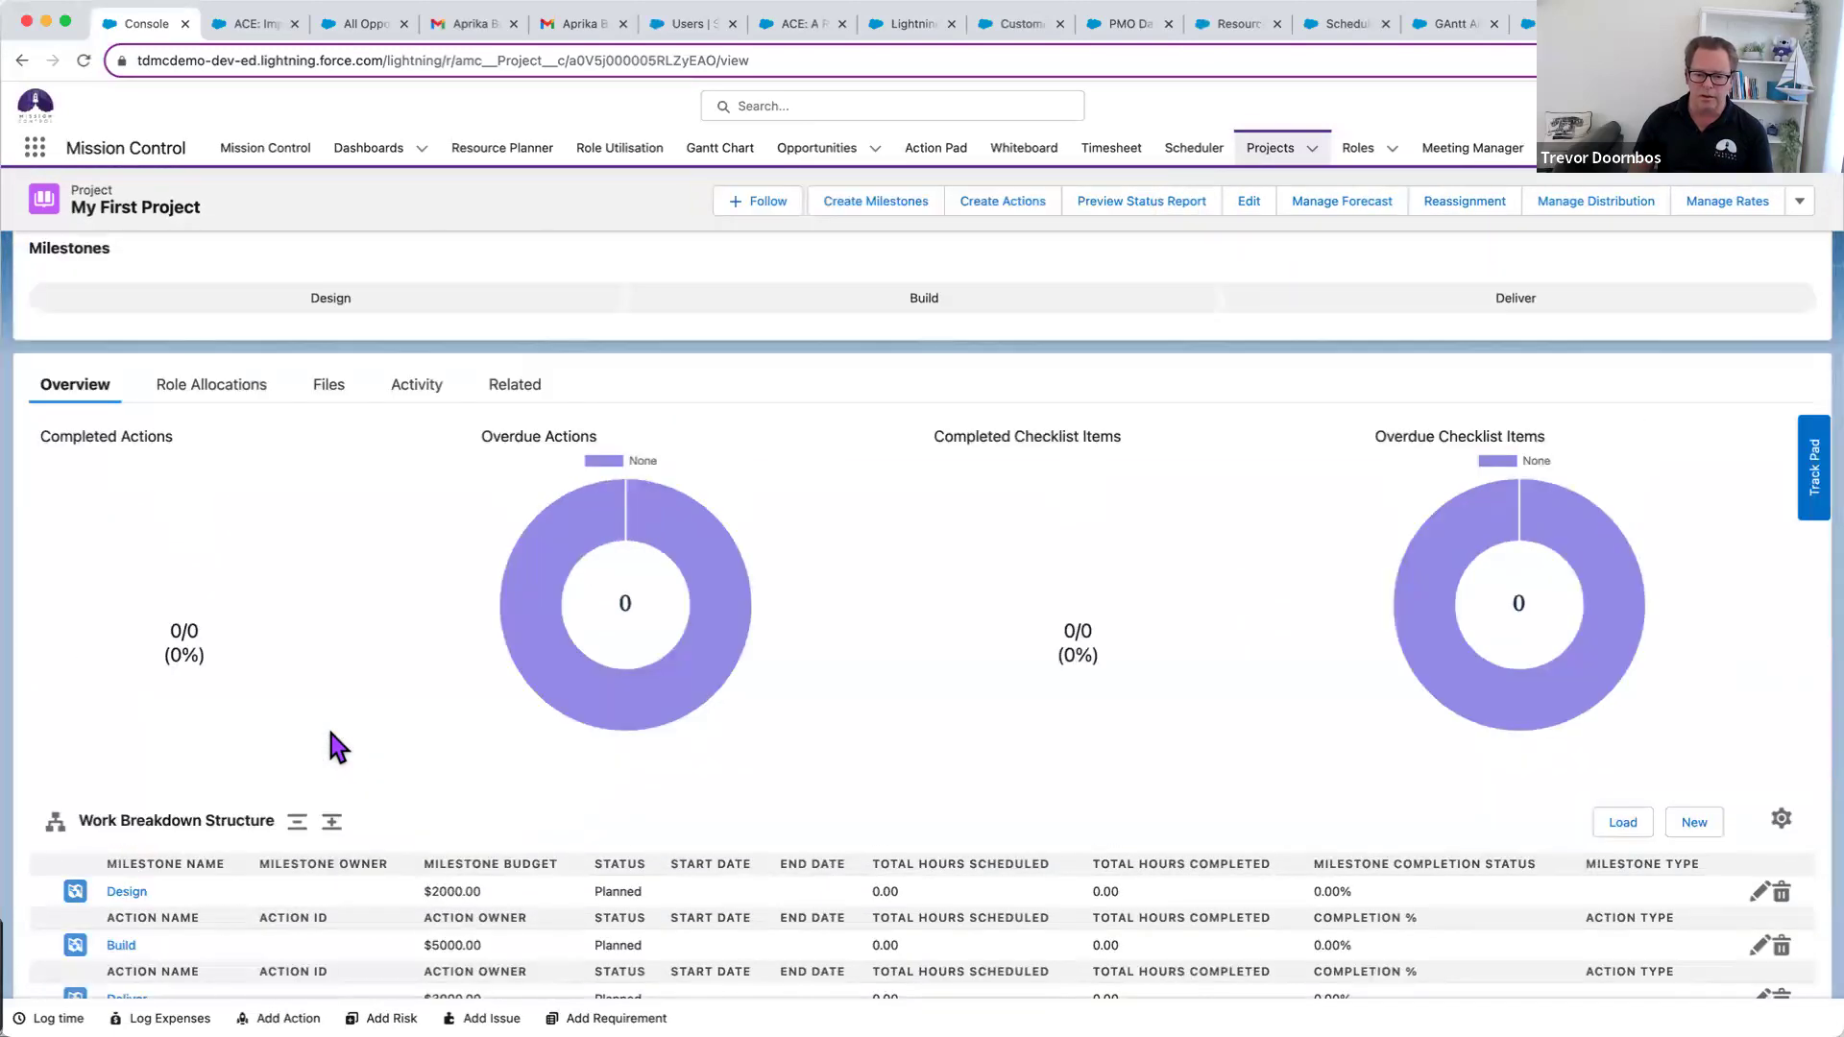
- Collapse the work breakdown to milestones and begin creating actions for My First Project
scroll(242, 832, down, 2)
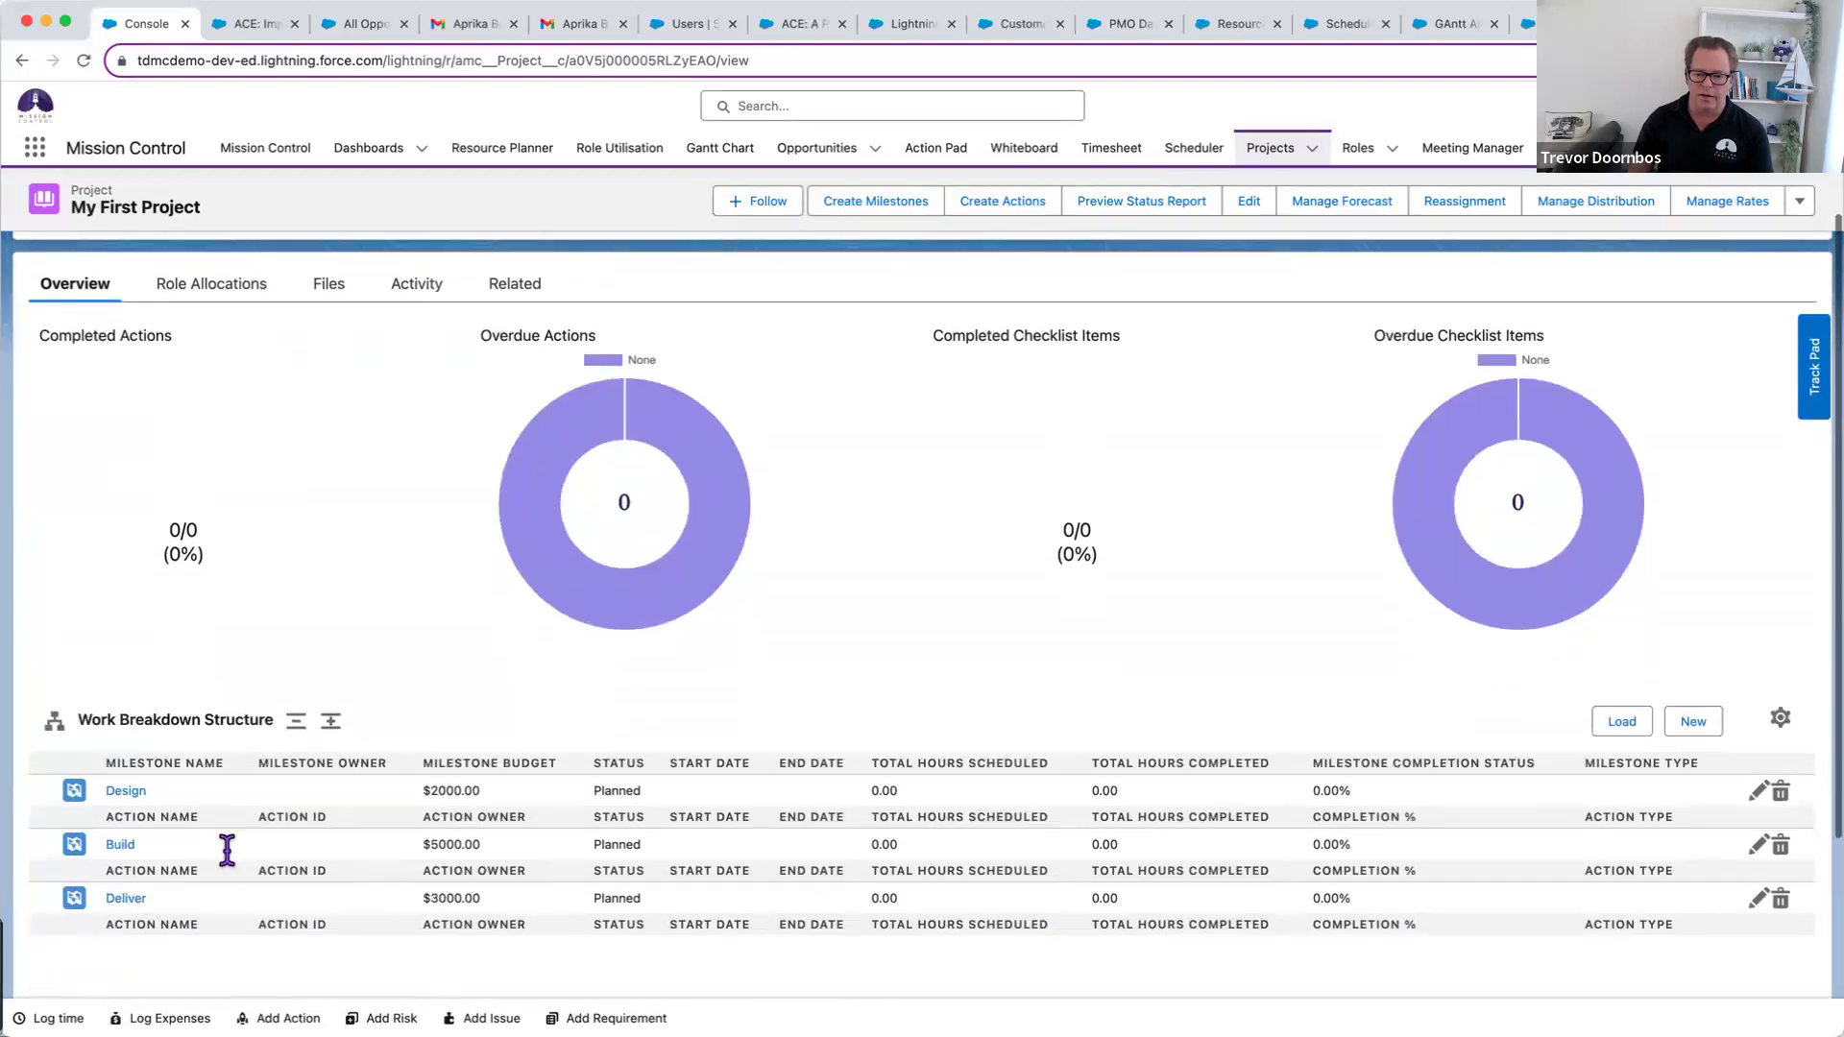
click(297, 720)
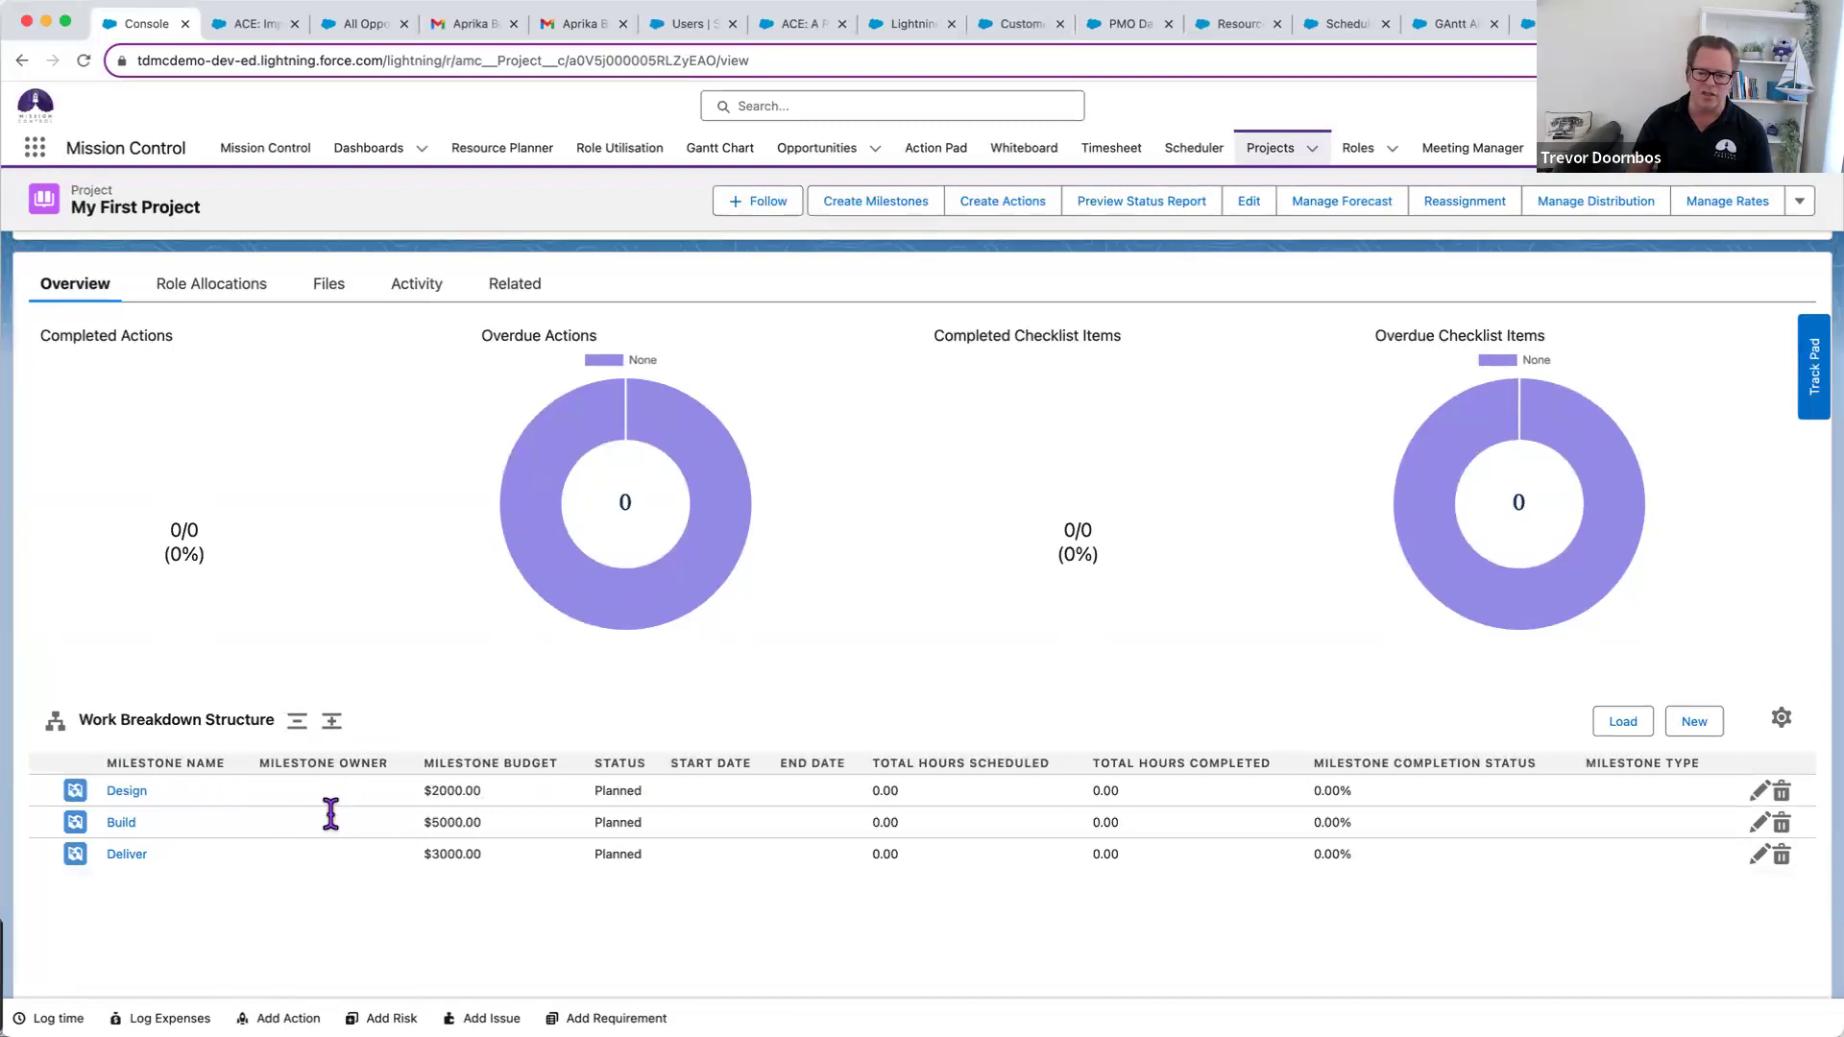
click(985, 203)
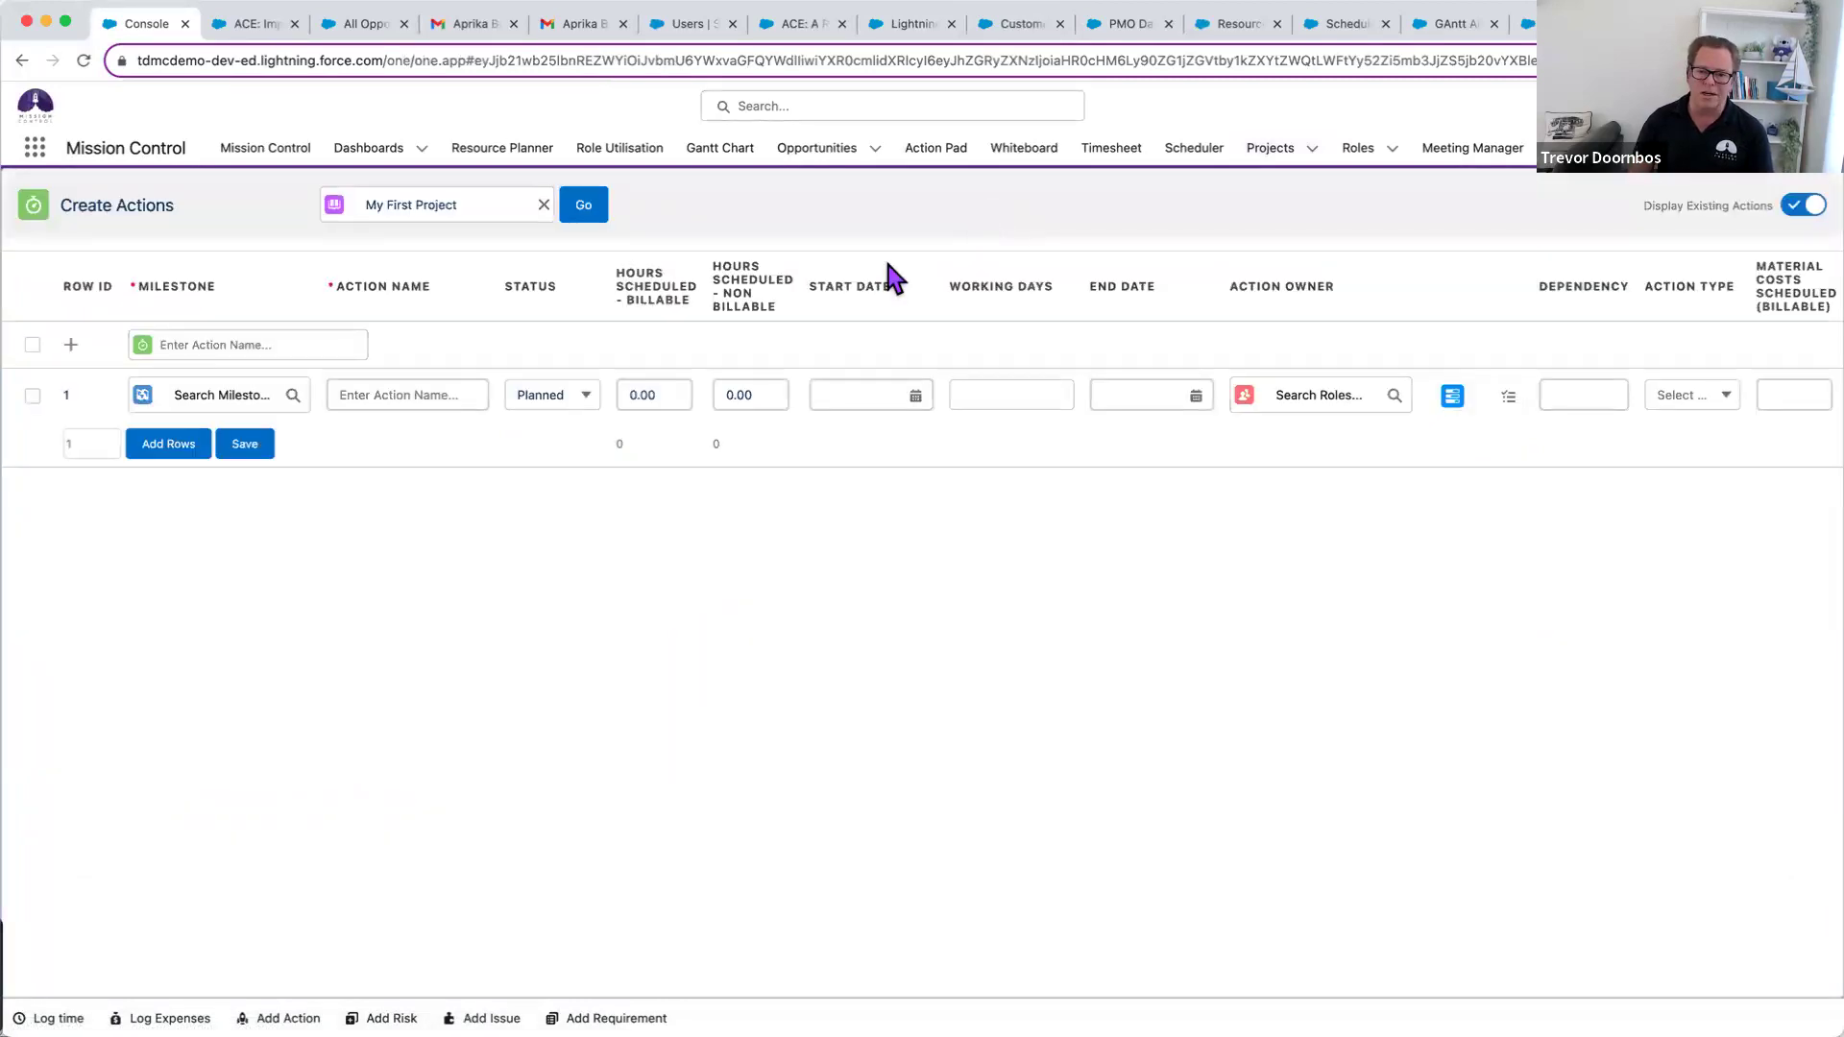
- Add two action rows and assign the first three actions to Design, Build and Deliver
click(175, 447)
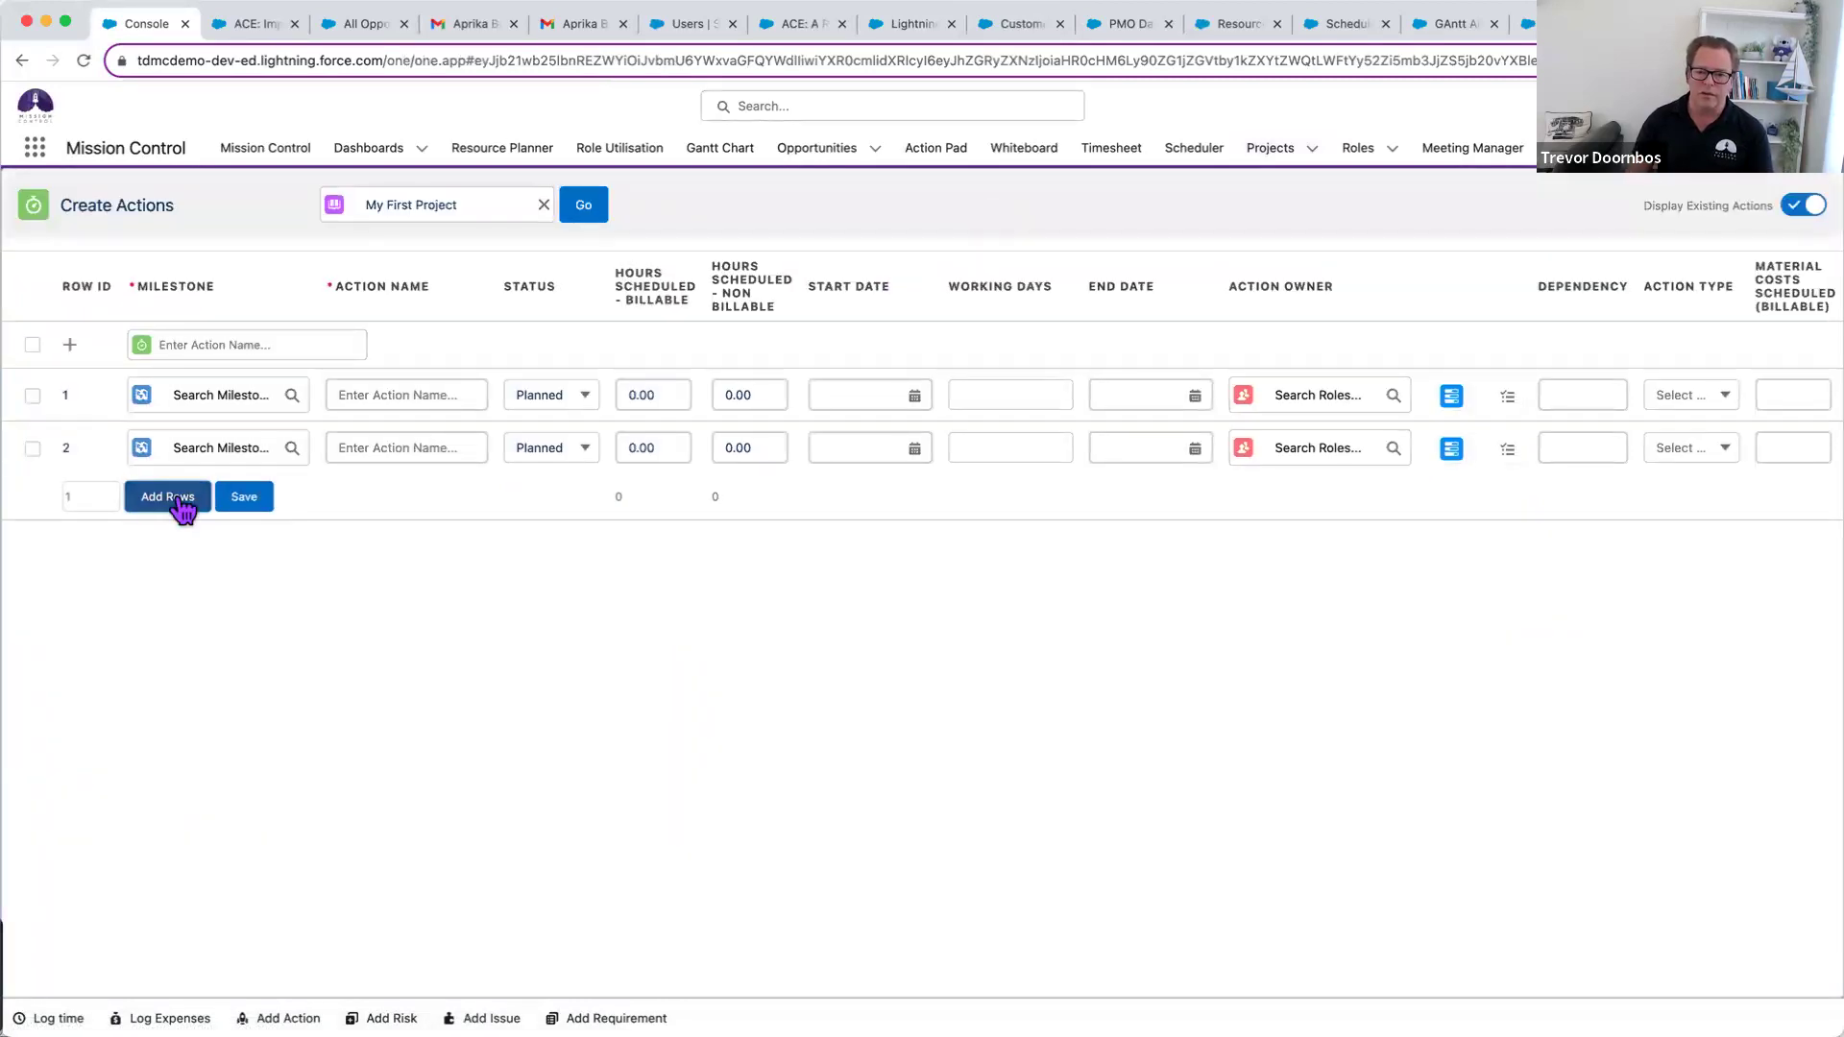
click(180, 500)
click(208, 395)
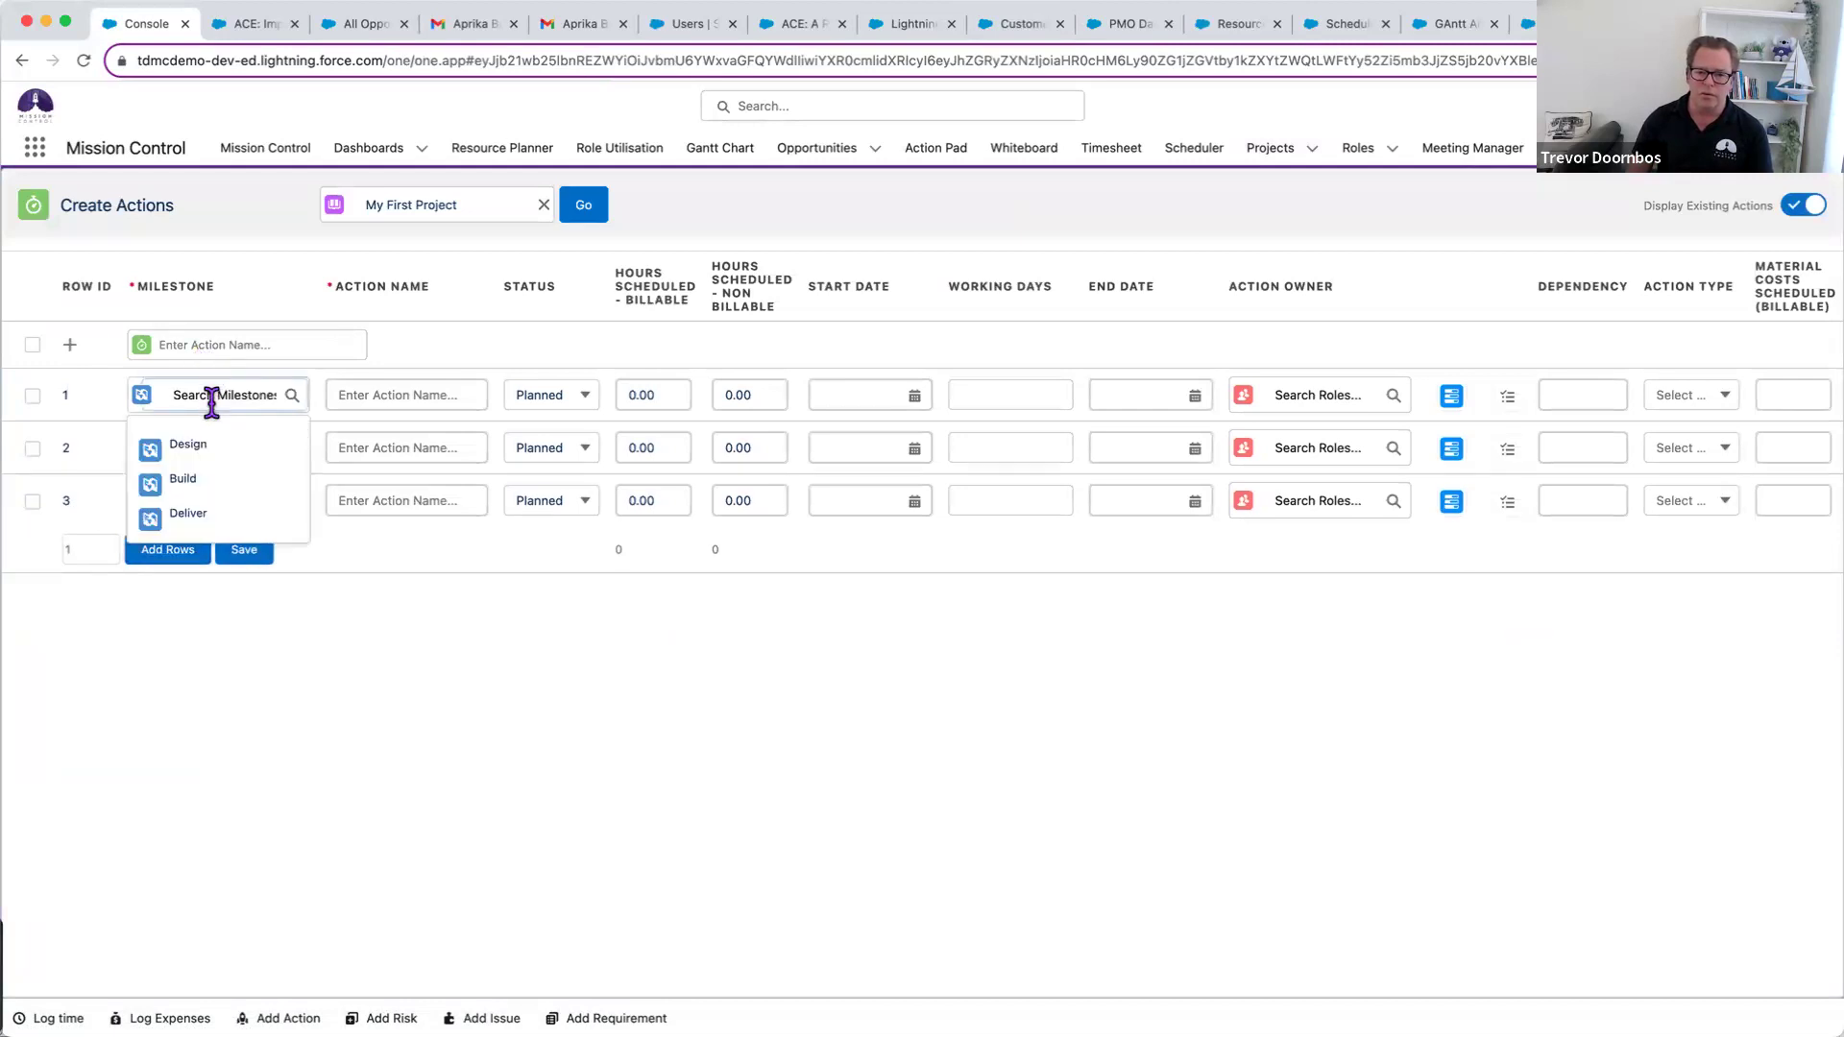
click(188, 445)
click(199, 452)
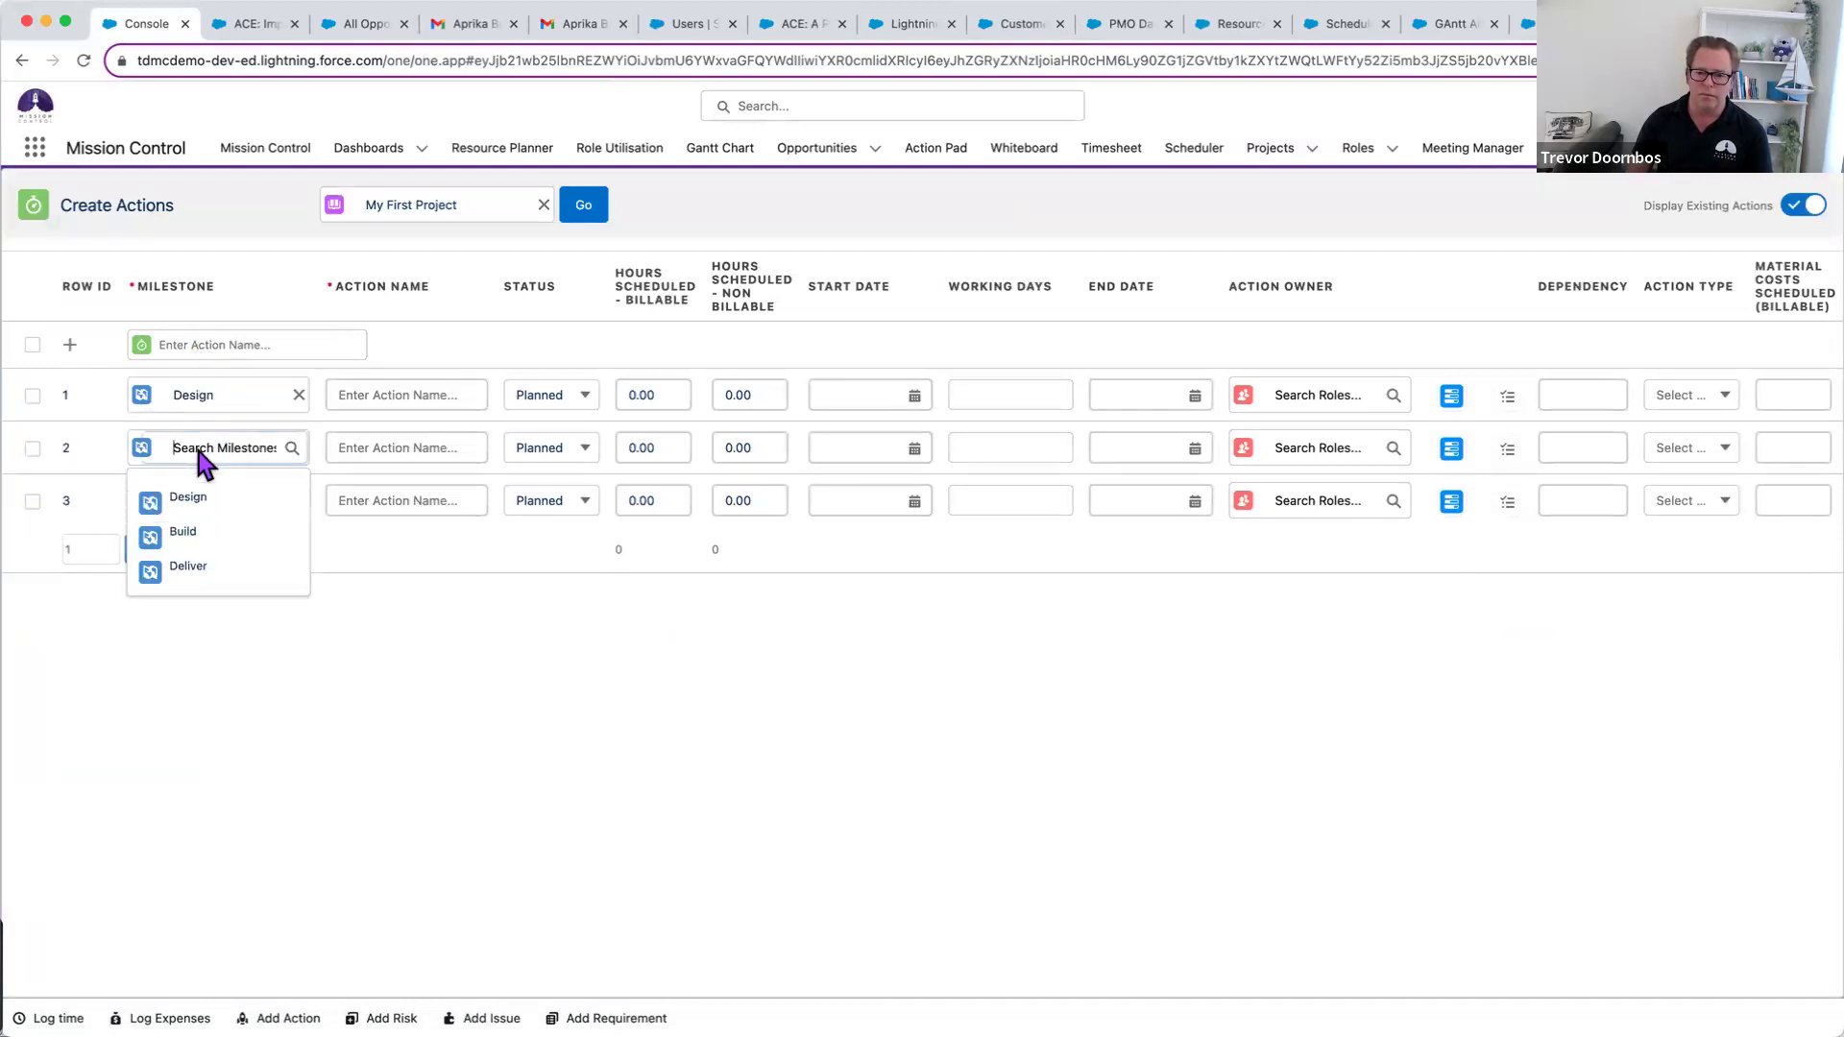
click(183, 531)
click(198, 500)
click(192, 622)
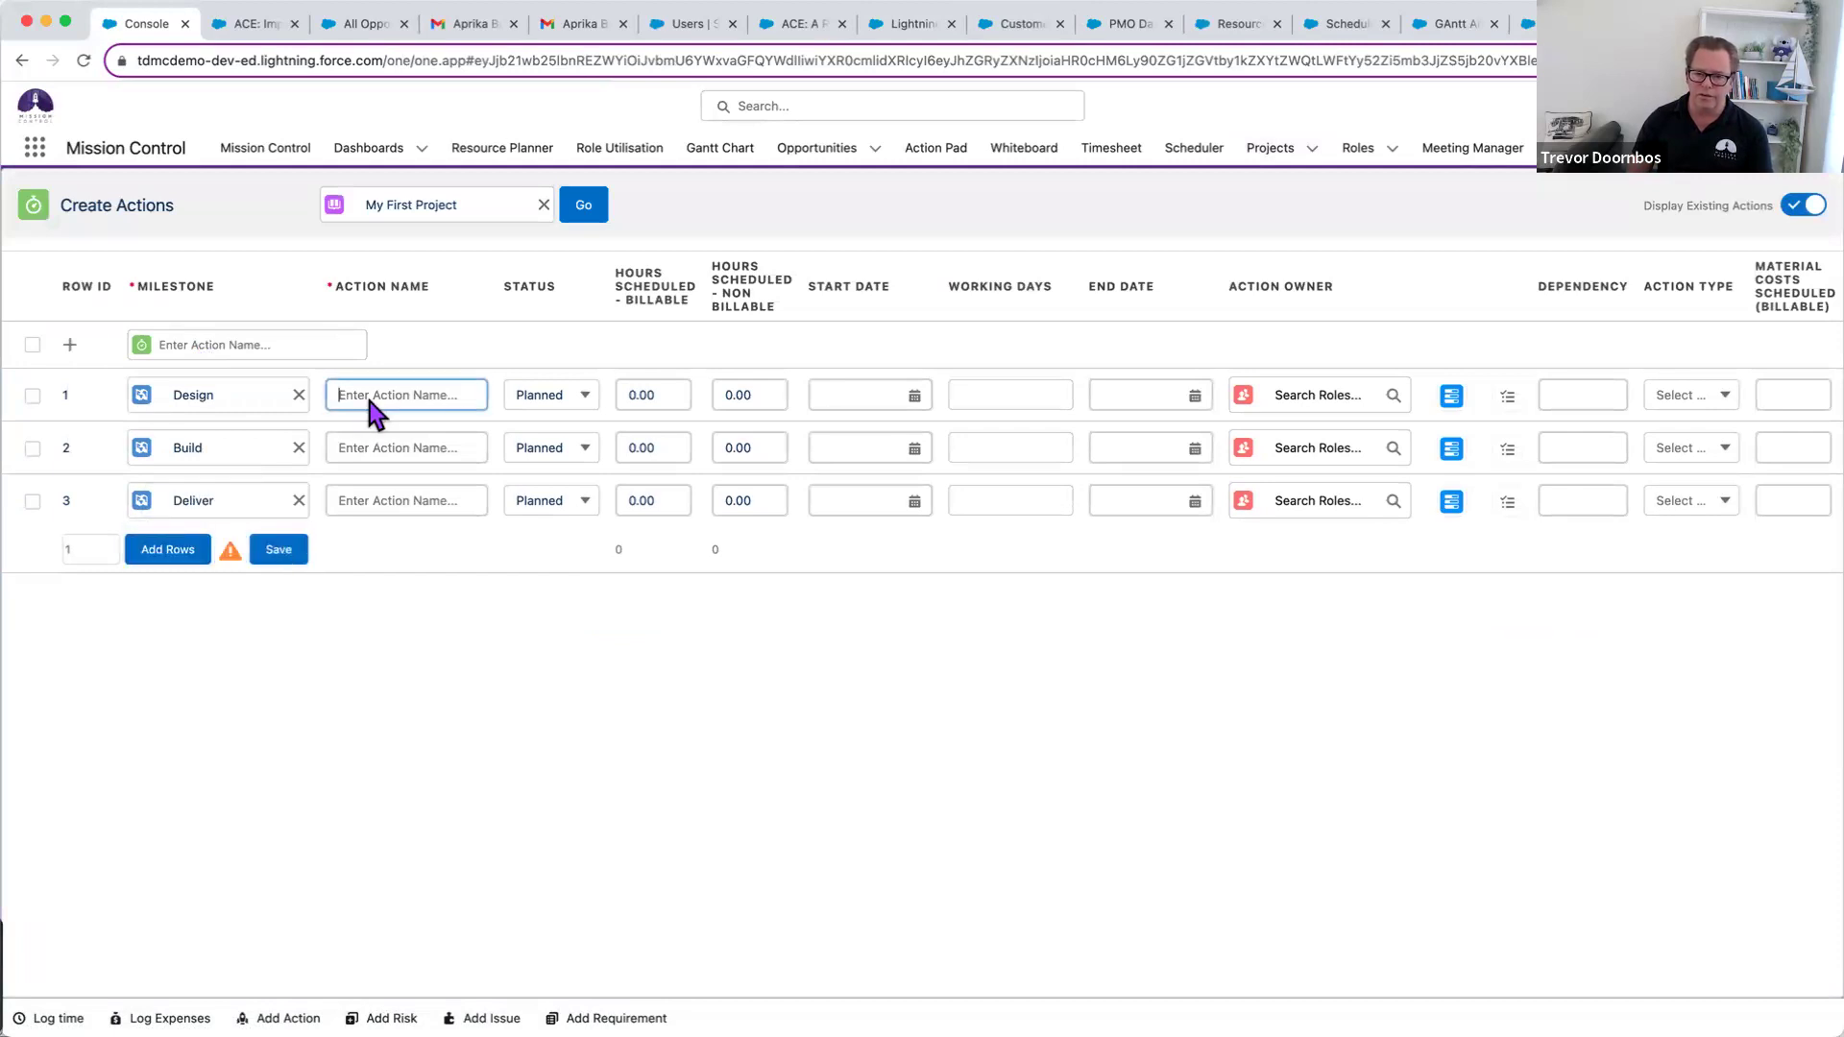
- Name the first three actions Requirements, Build and Training
text(Requirements)
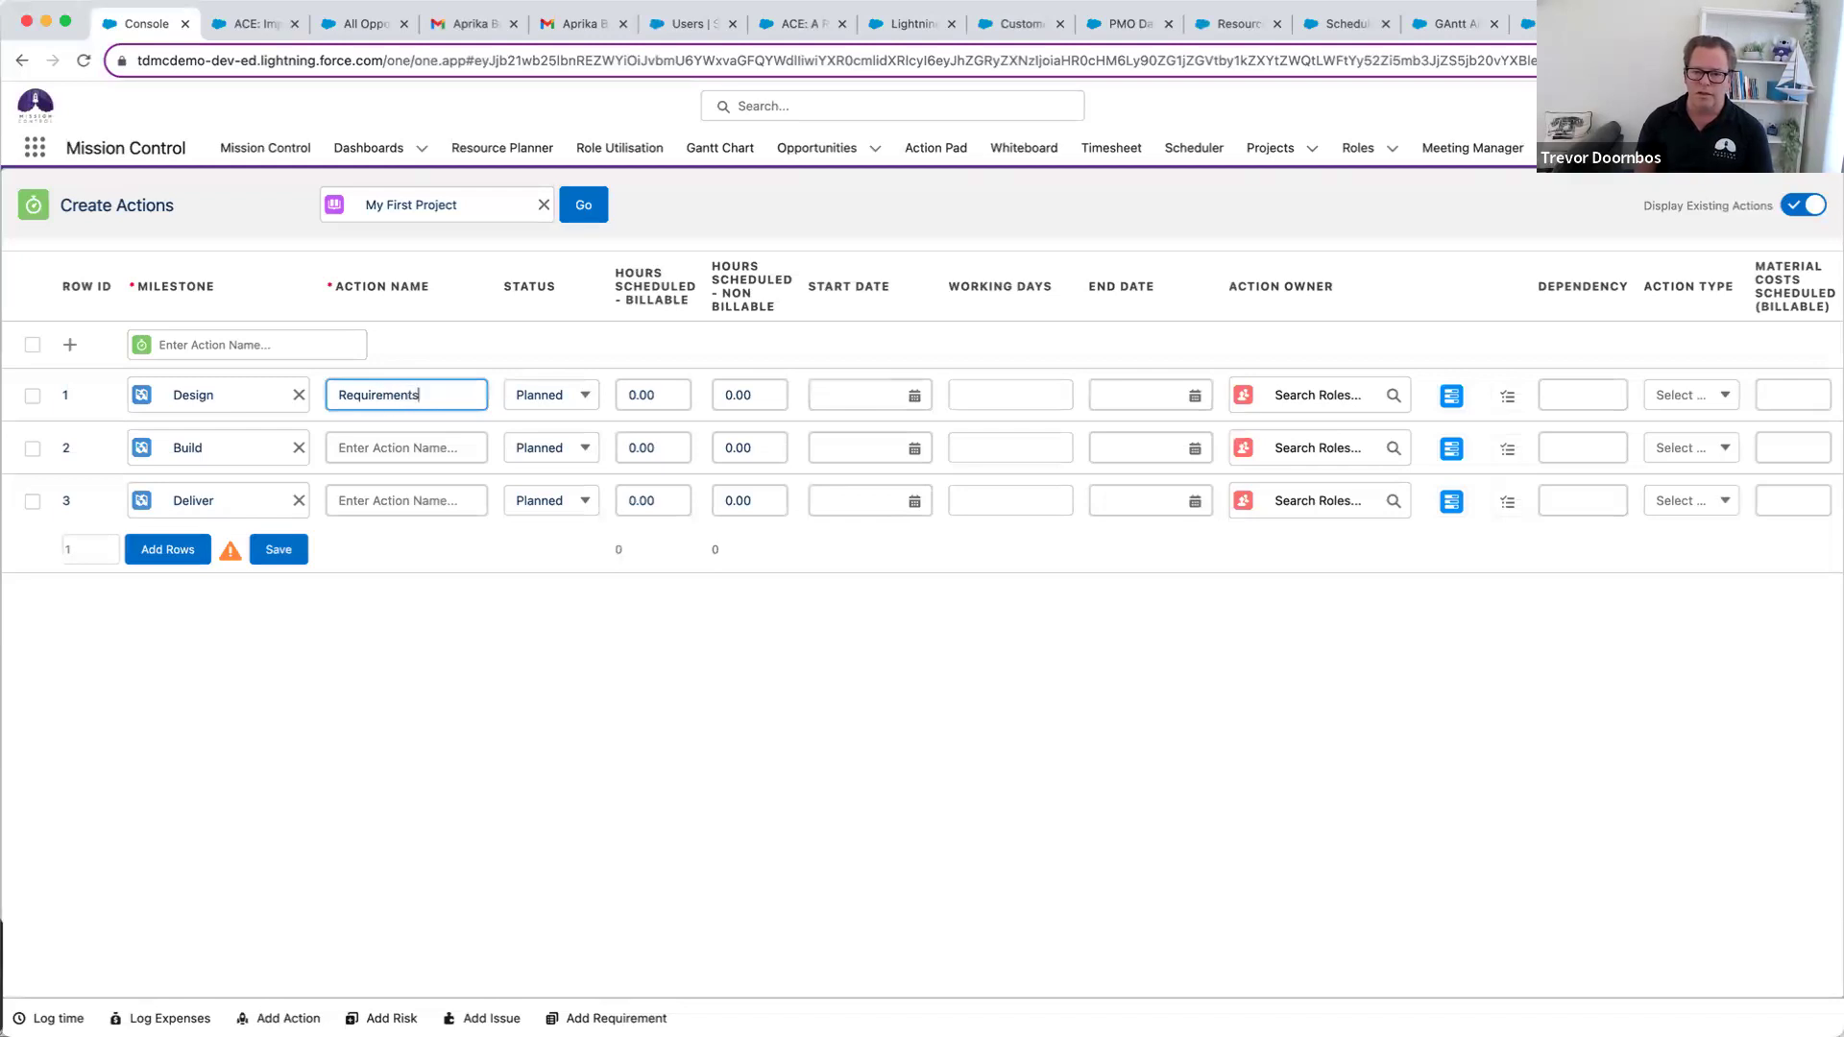
click(386, 443)
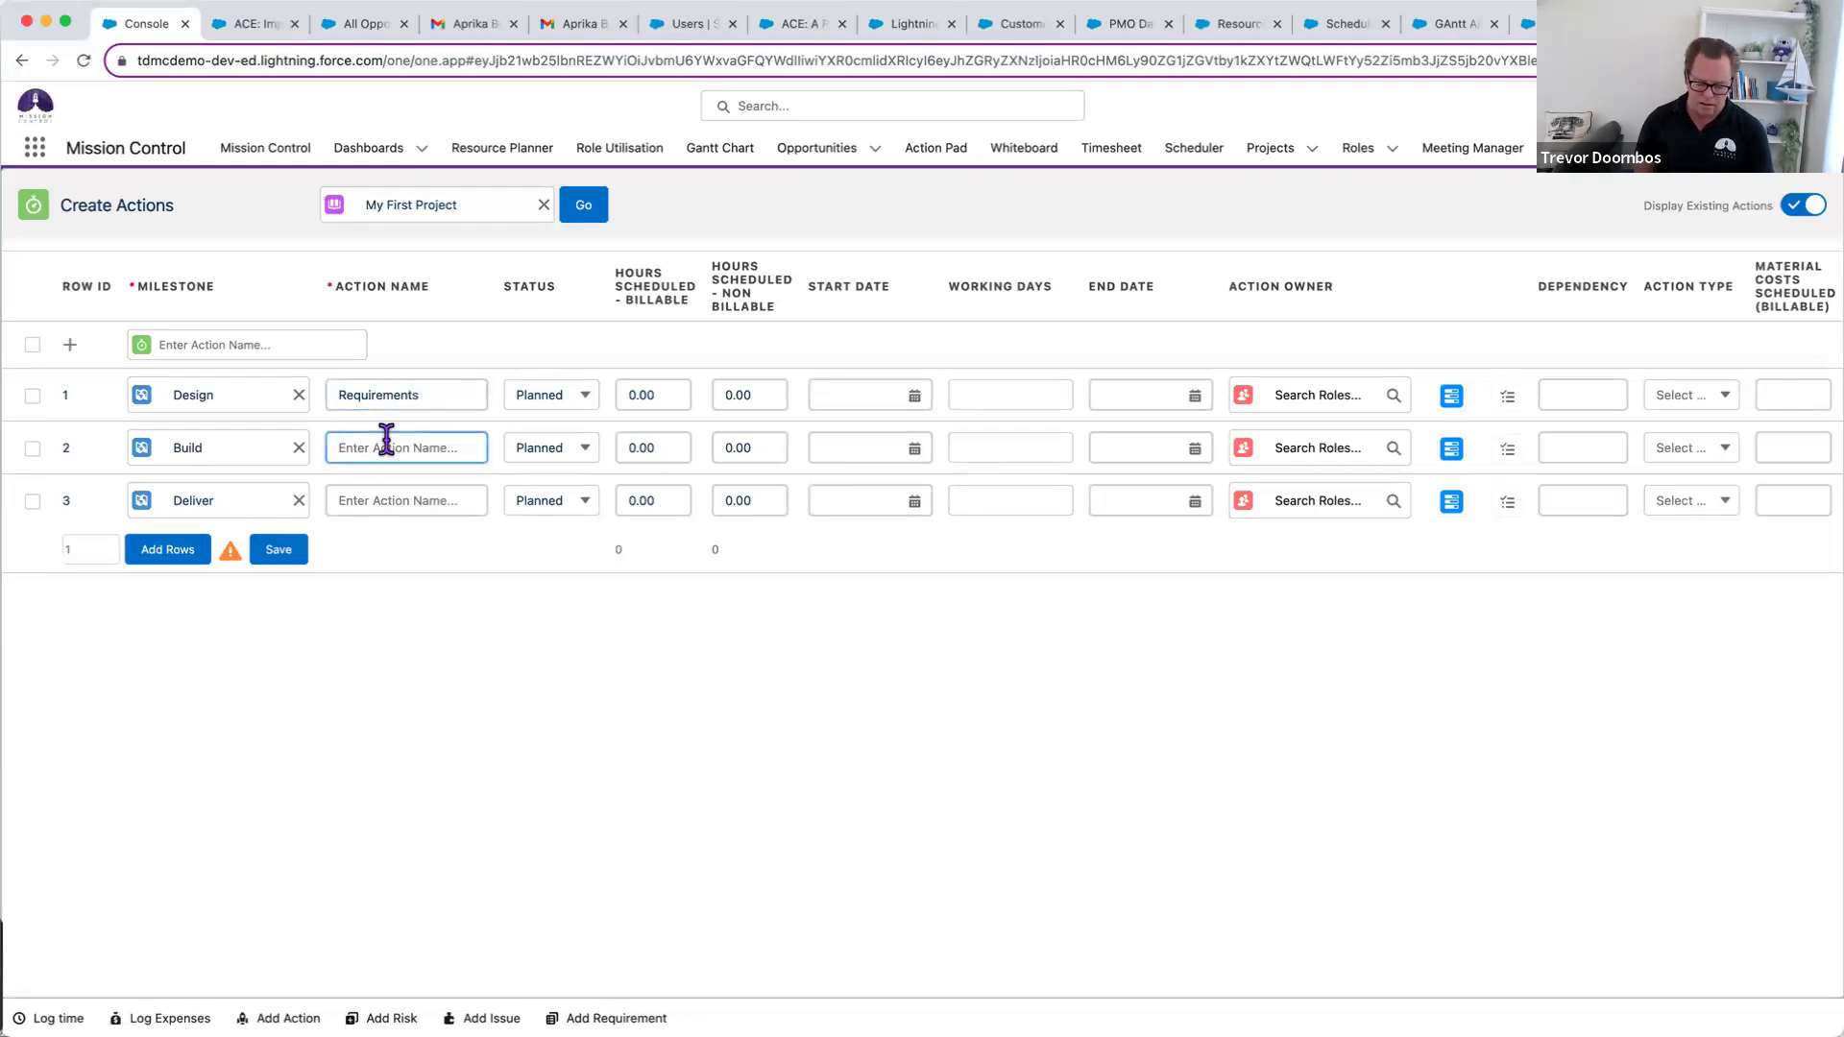
text(Build)
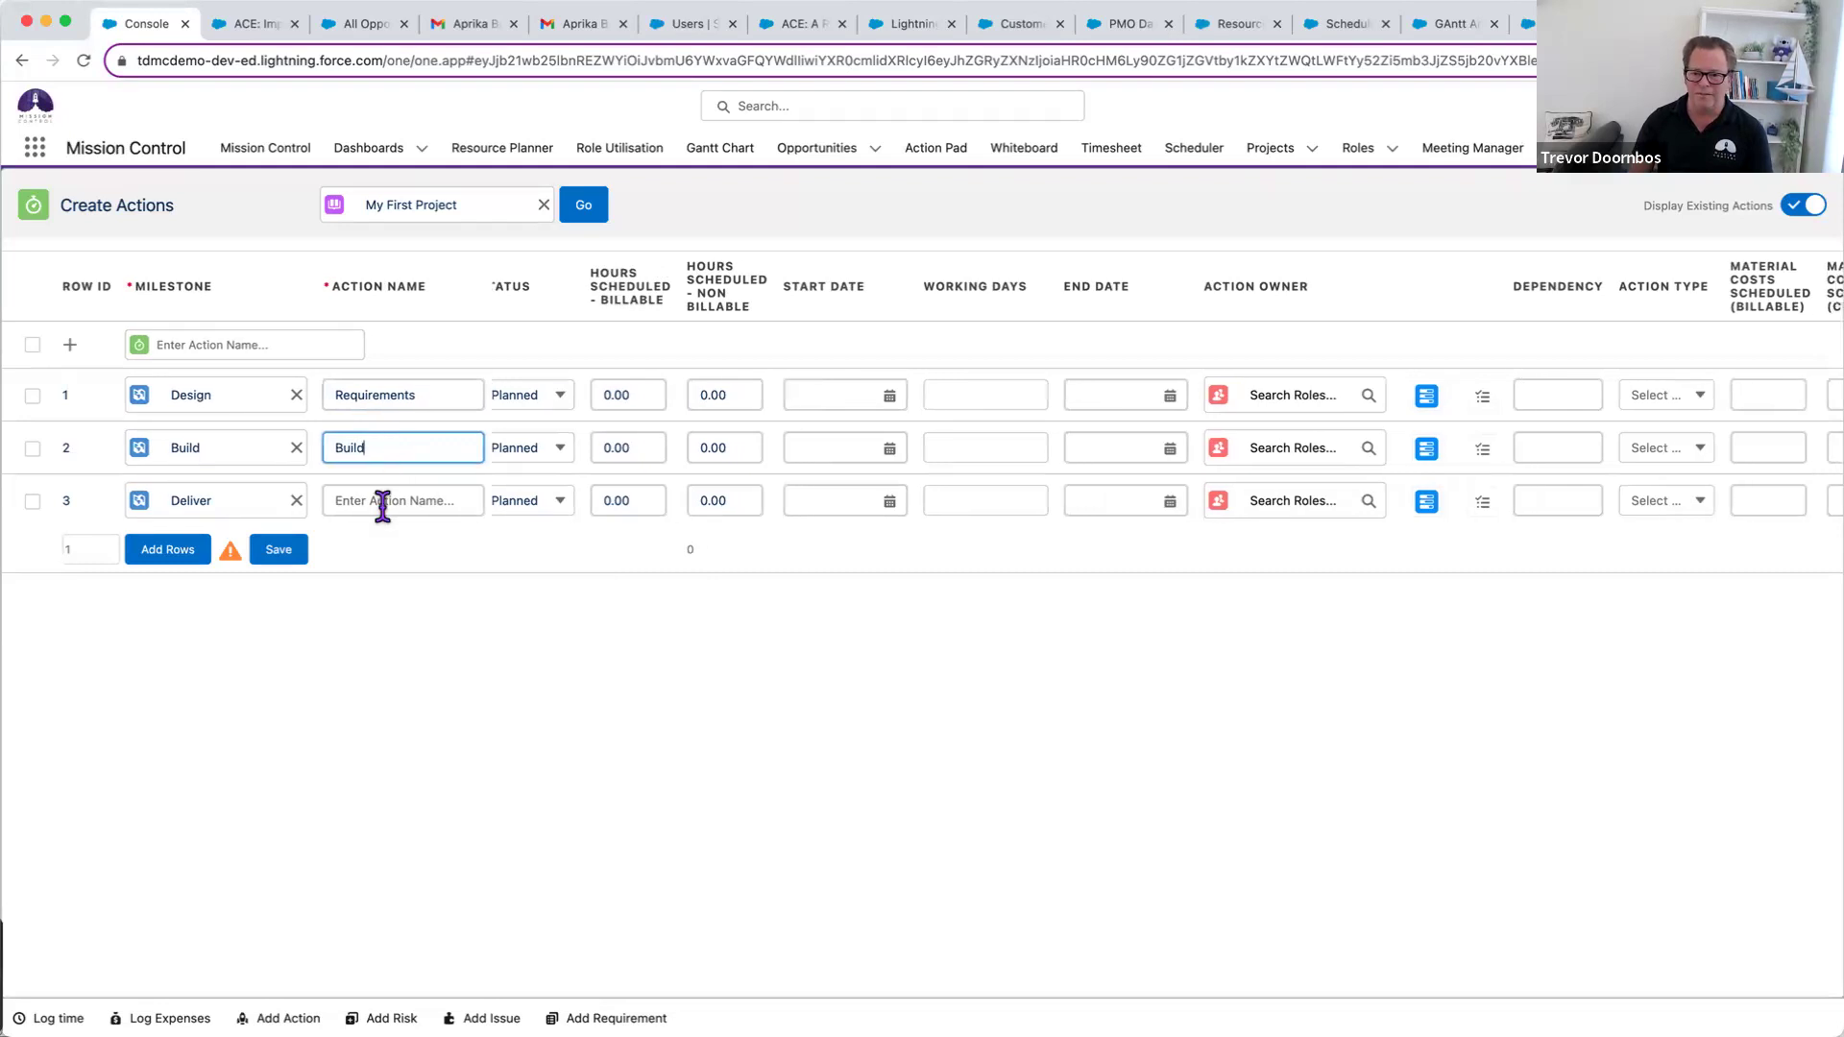
click(379, 499)
text(Training)
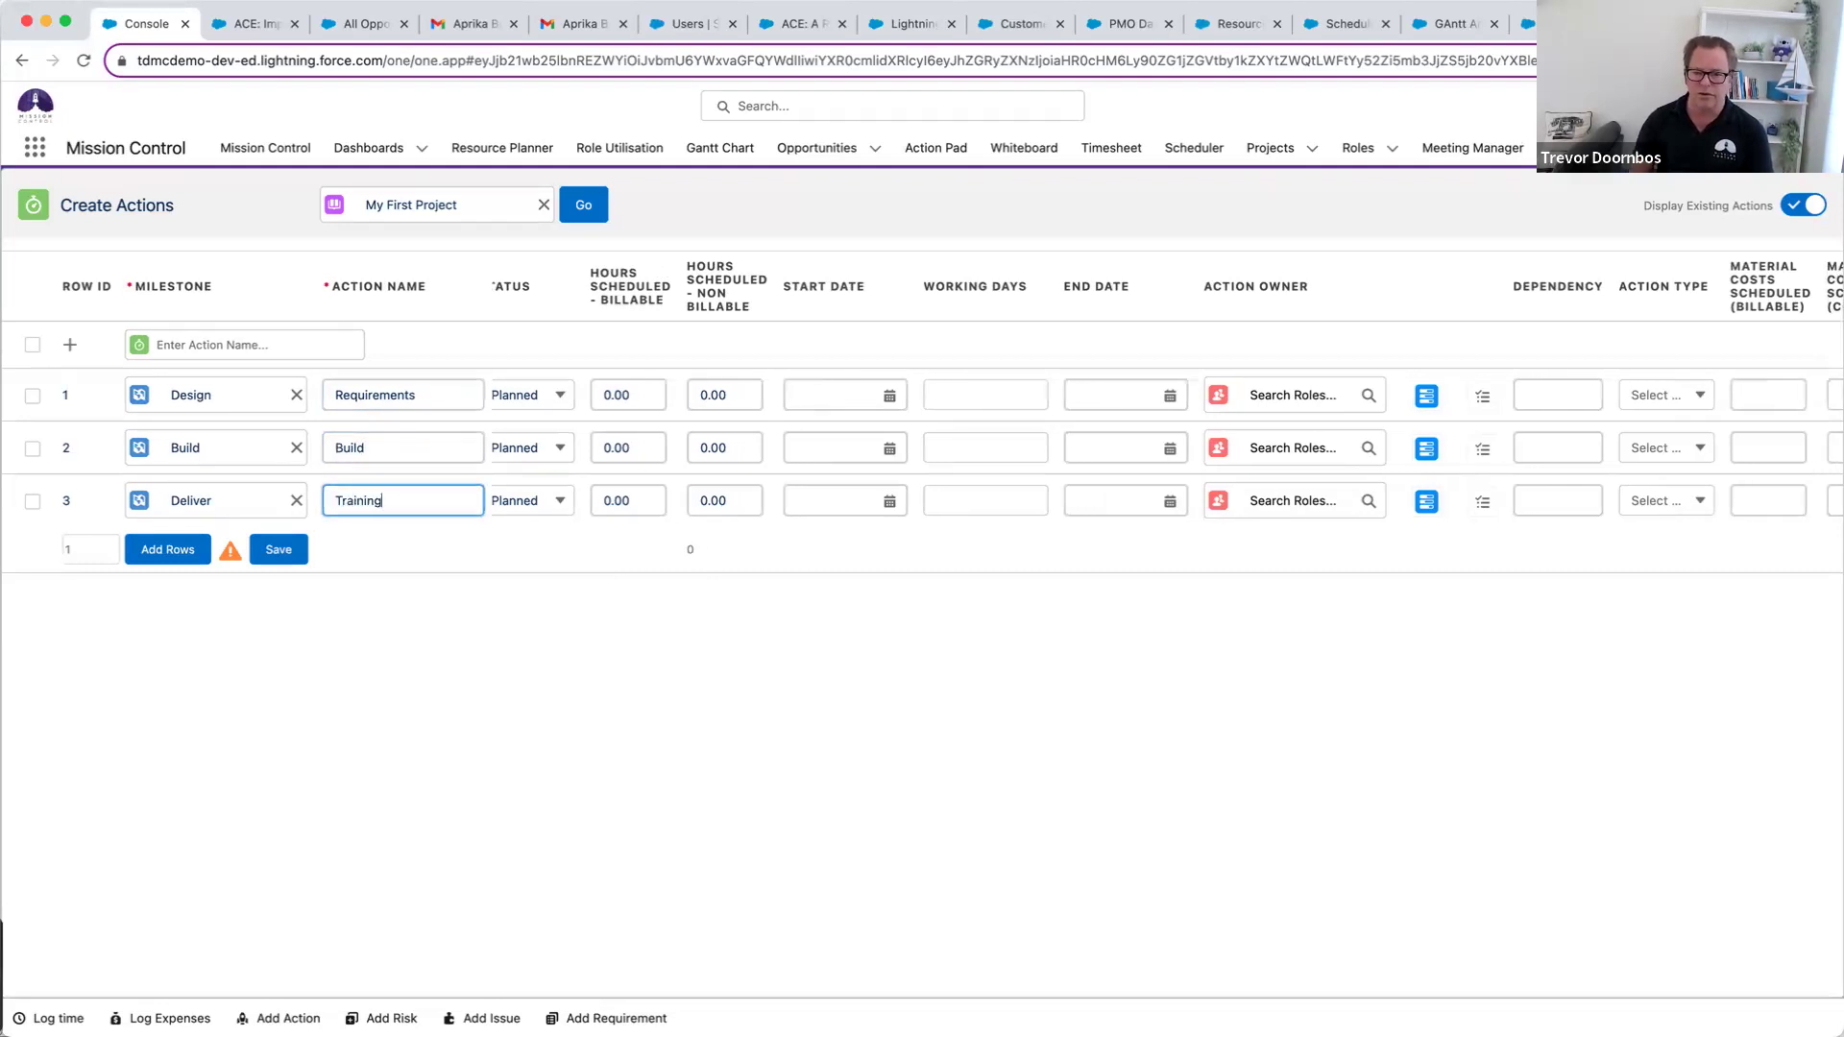
- Enter billable hours of 8 for Requirements and 32 for Build, plus hours for Training
click(638, 397)
text(8)
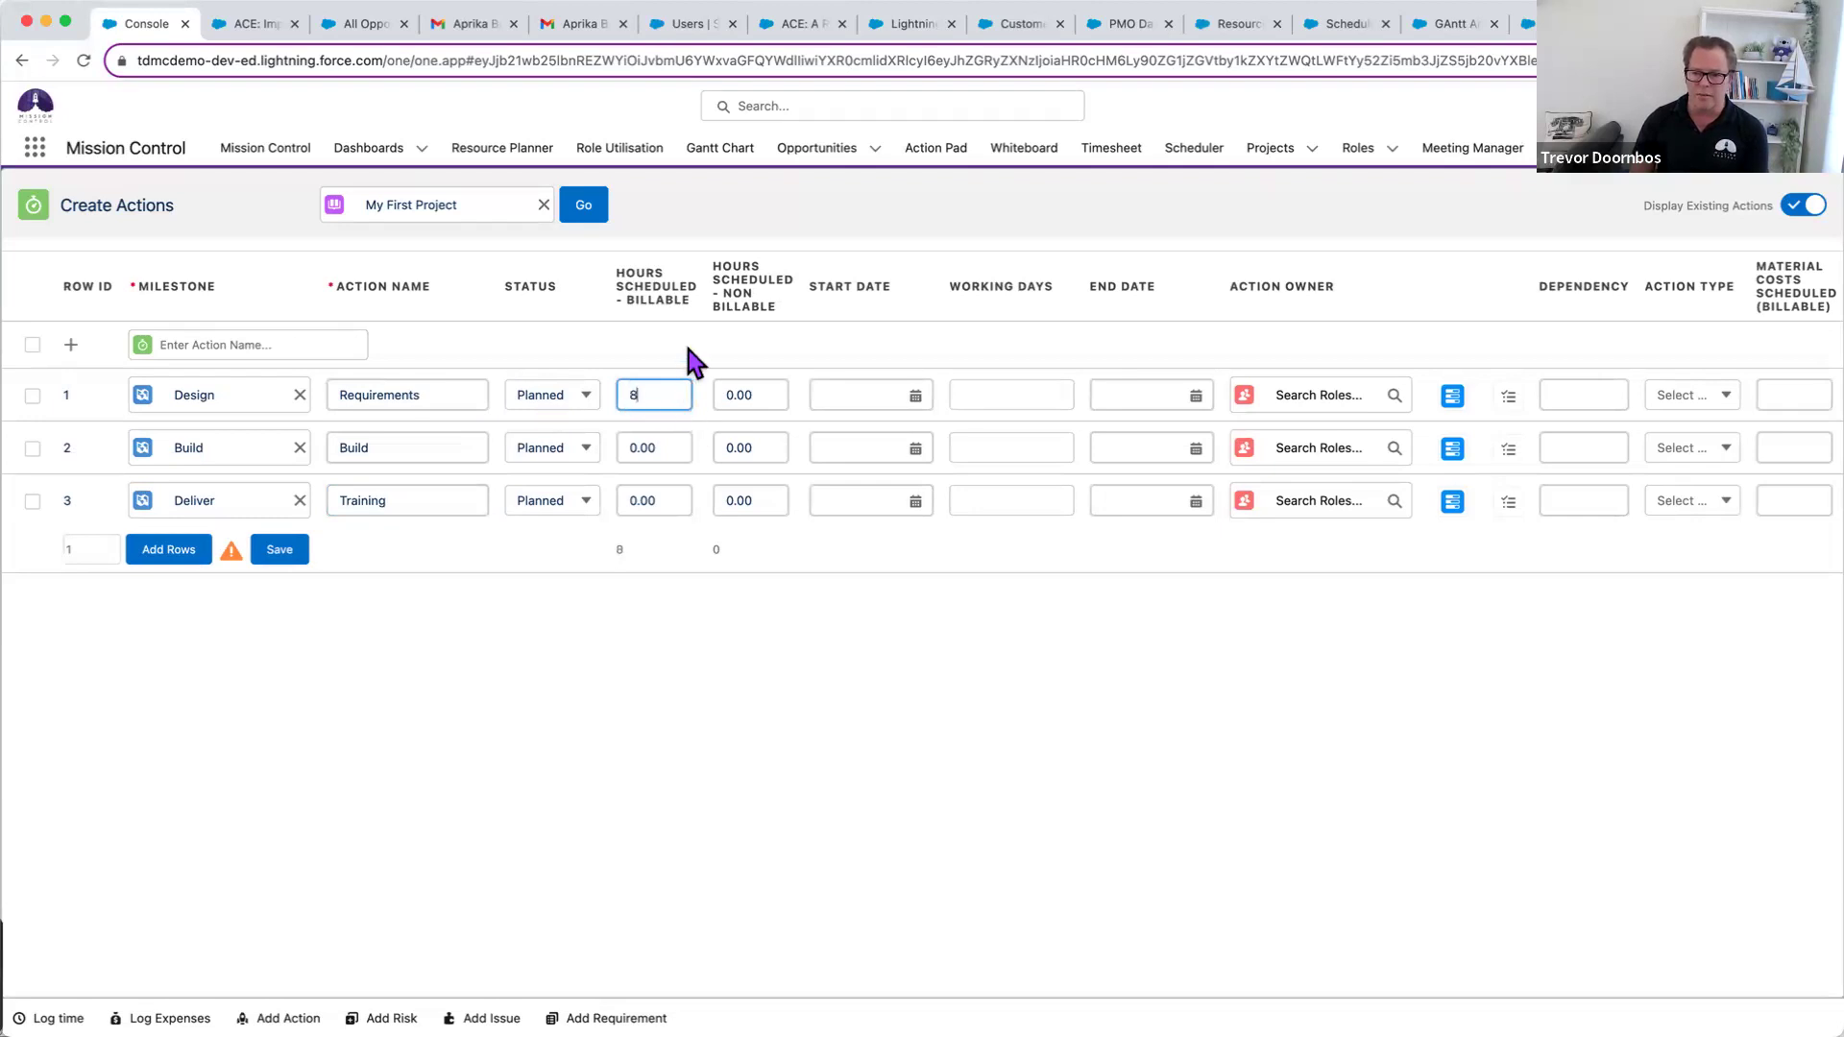
click(673, 447)
text(3)
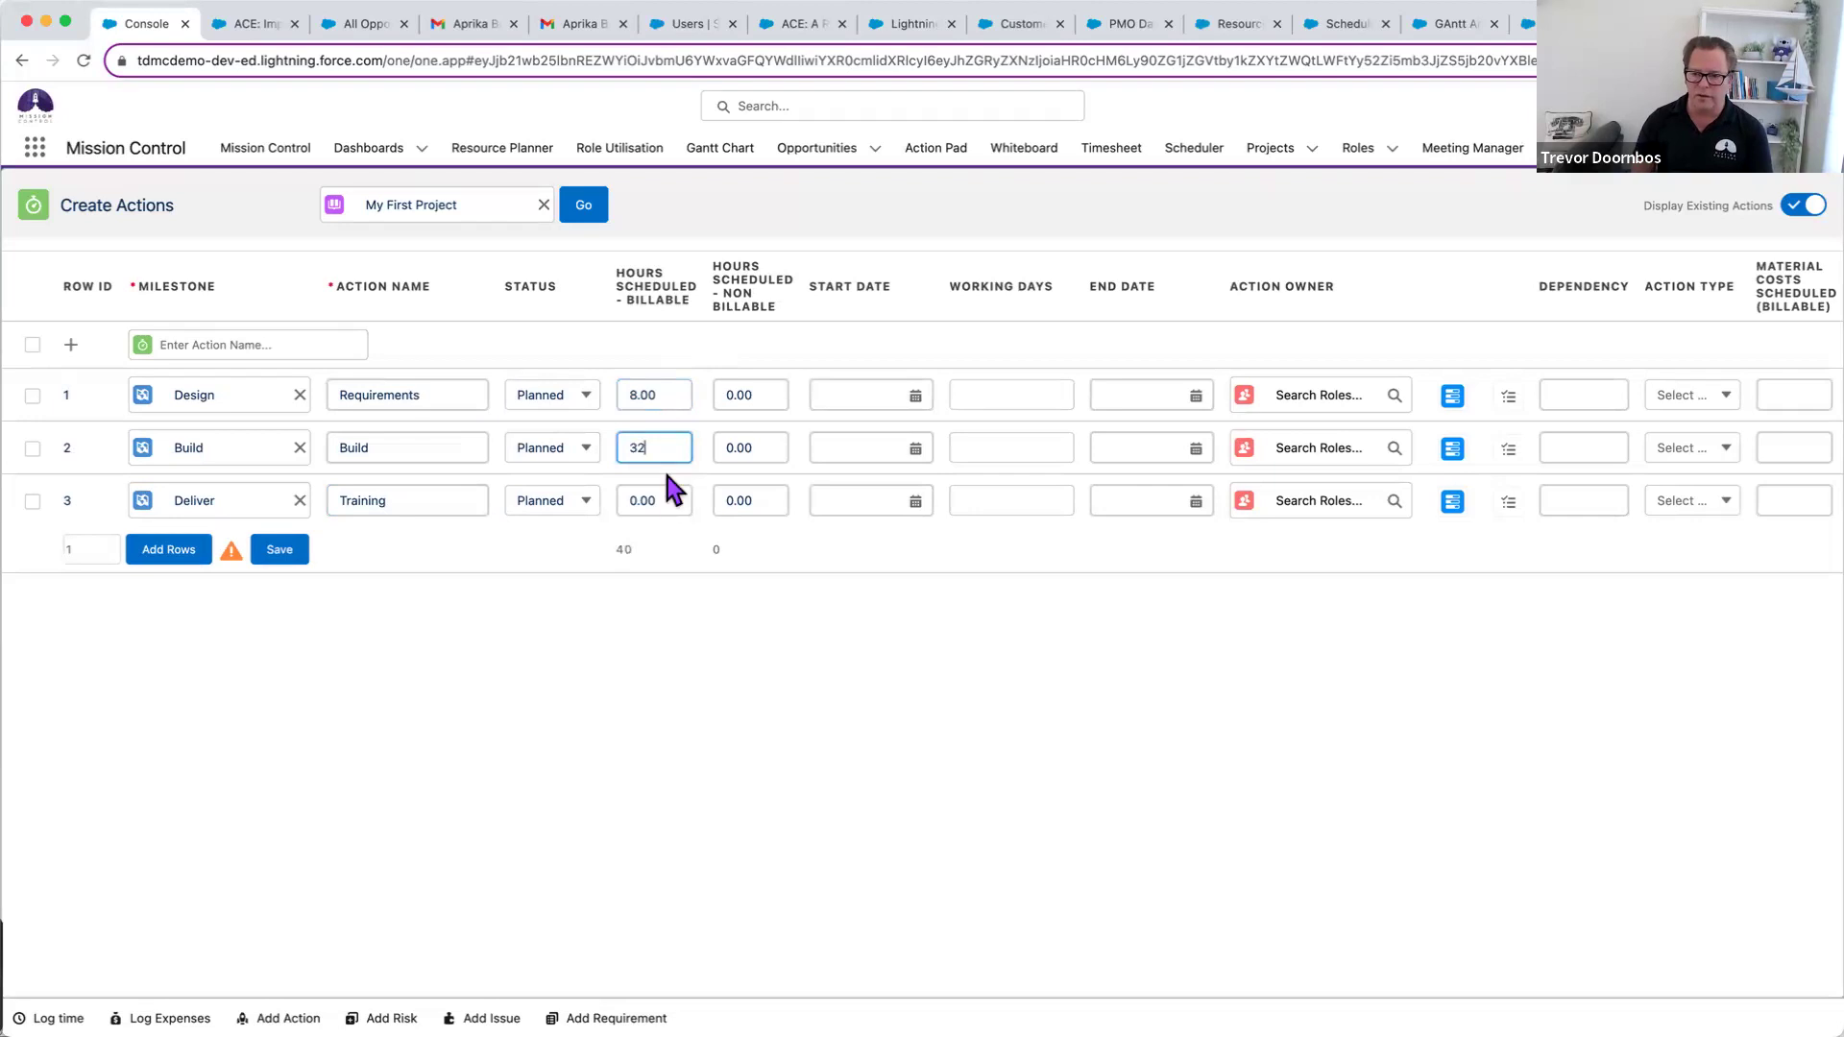
text(2)
click(653, 500)
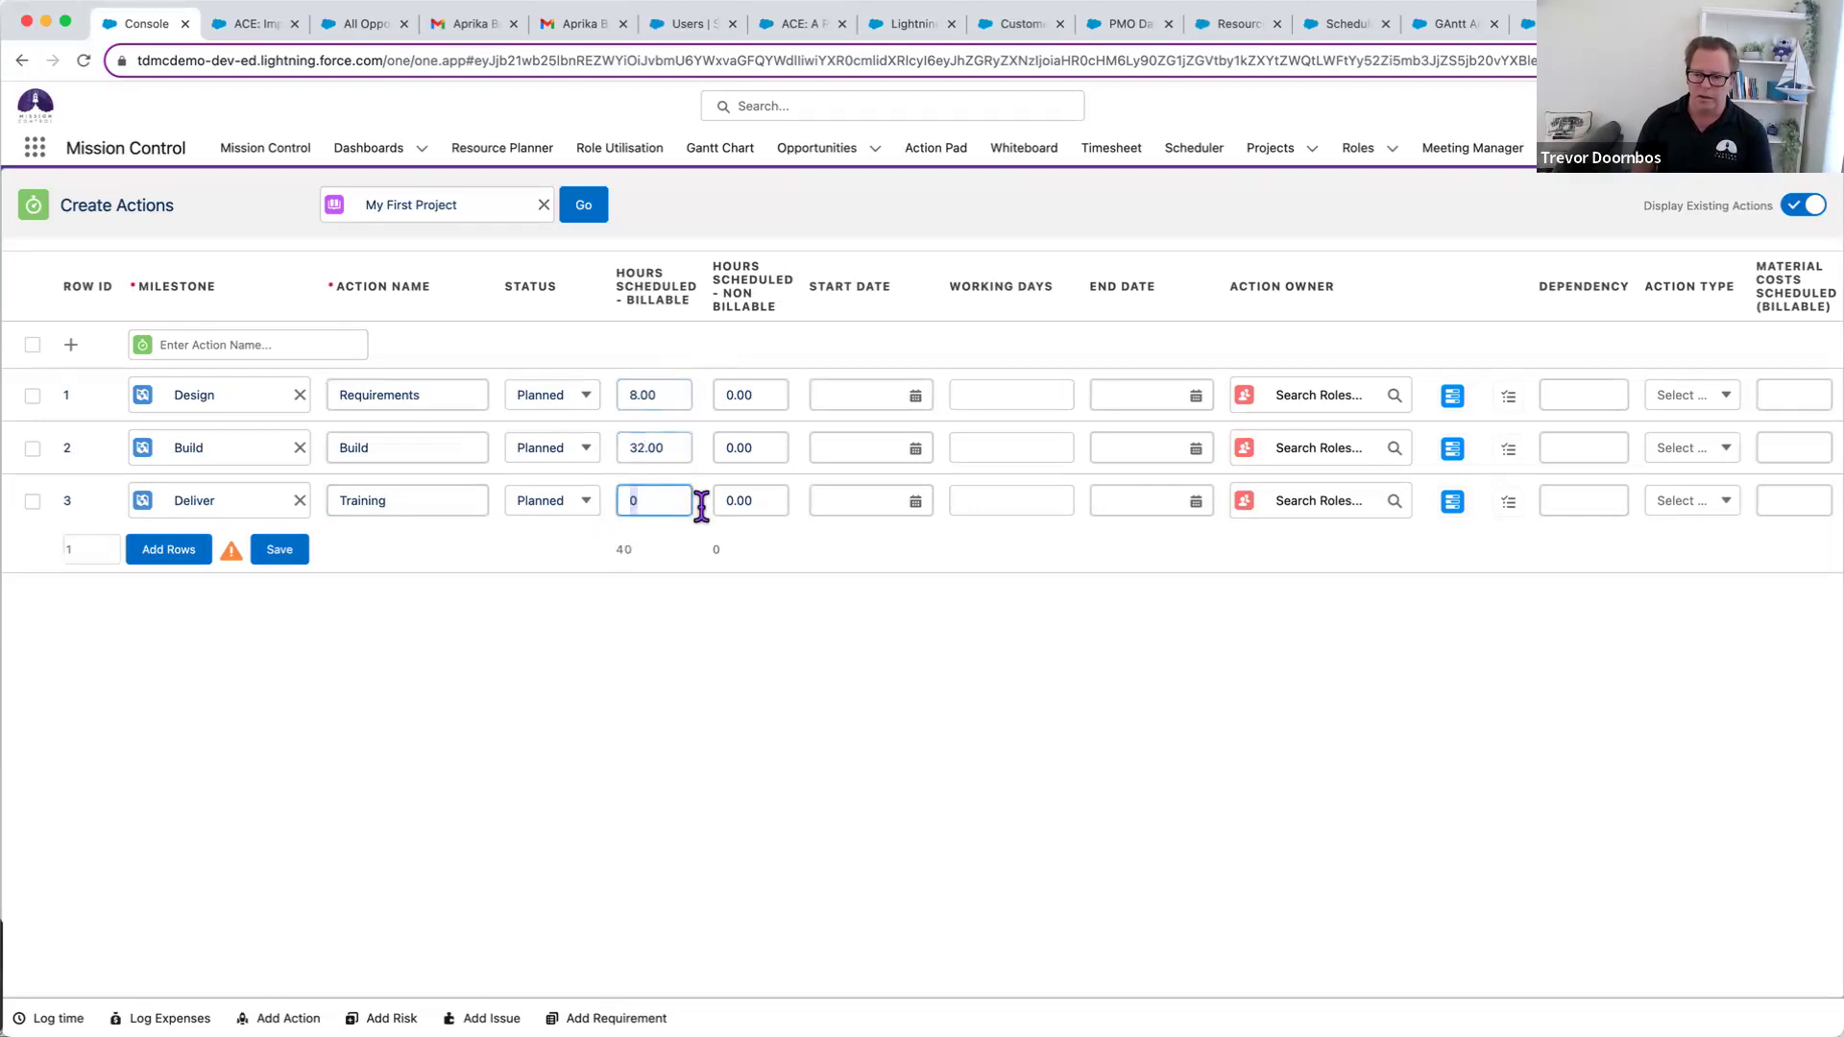
text(12)
- Add a fourth action row assigned to the Deliver milestone, replacing a mistaken Build pick
click(171, 550)
click(204, 548)
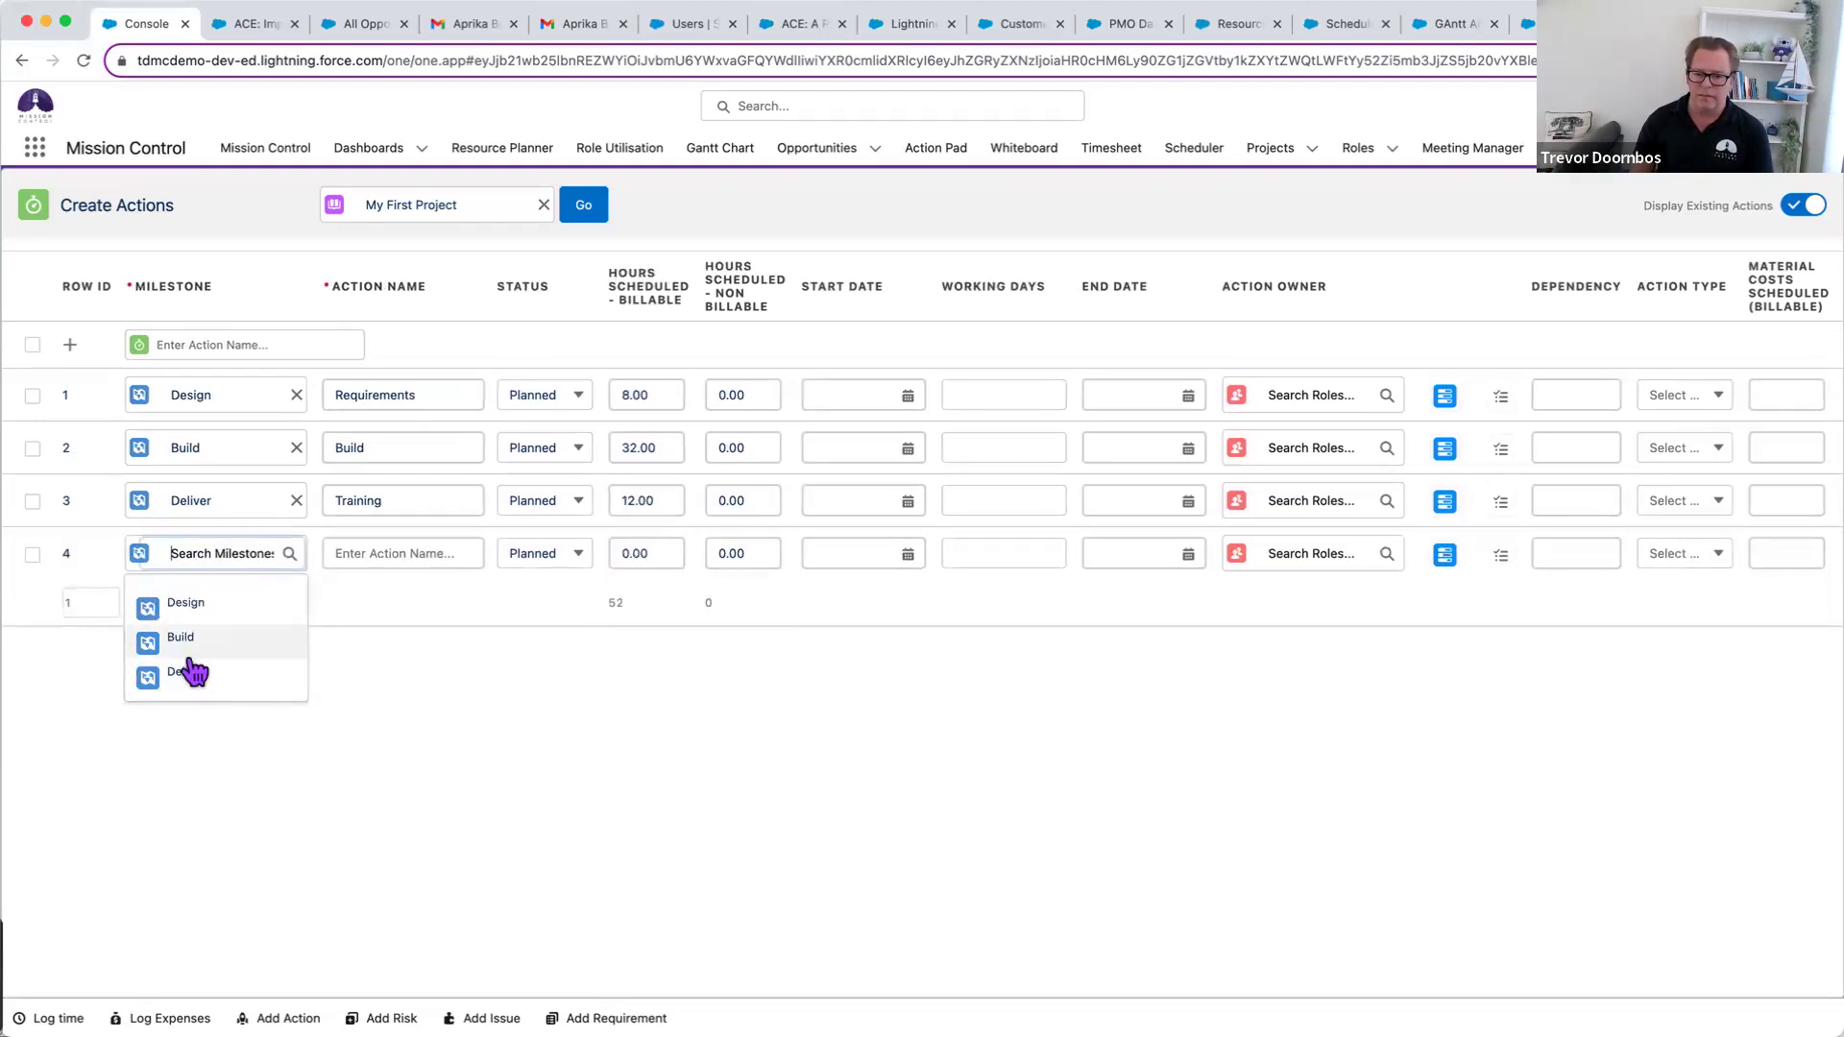
click(187, 639)
click(397, 501)
click(295, 554)
click(197, 557)
click(219, 672)
- Name the third and fourth actions Prepare Training and Deliver Training, and give Prepare Training 4 hours
click(388, 497)
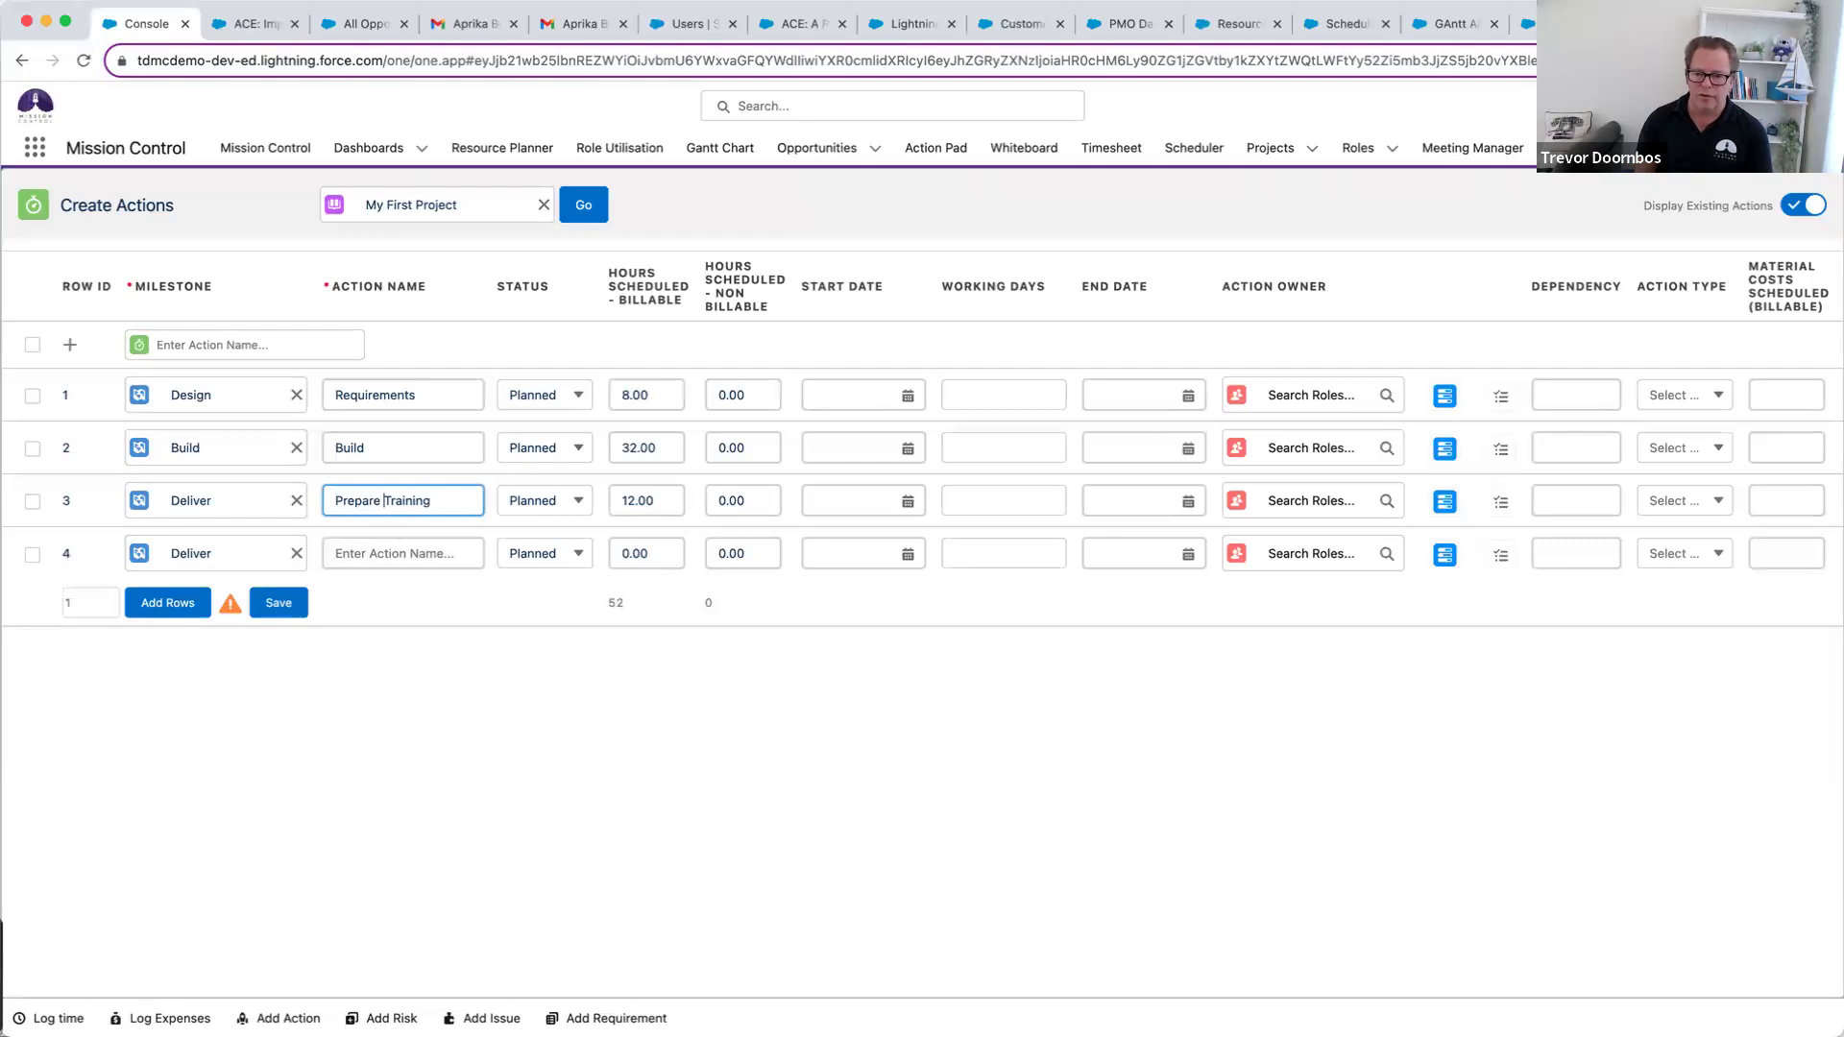
key(shift+alt+Right)
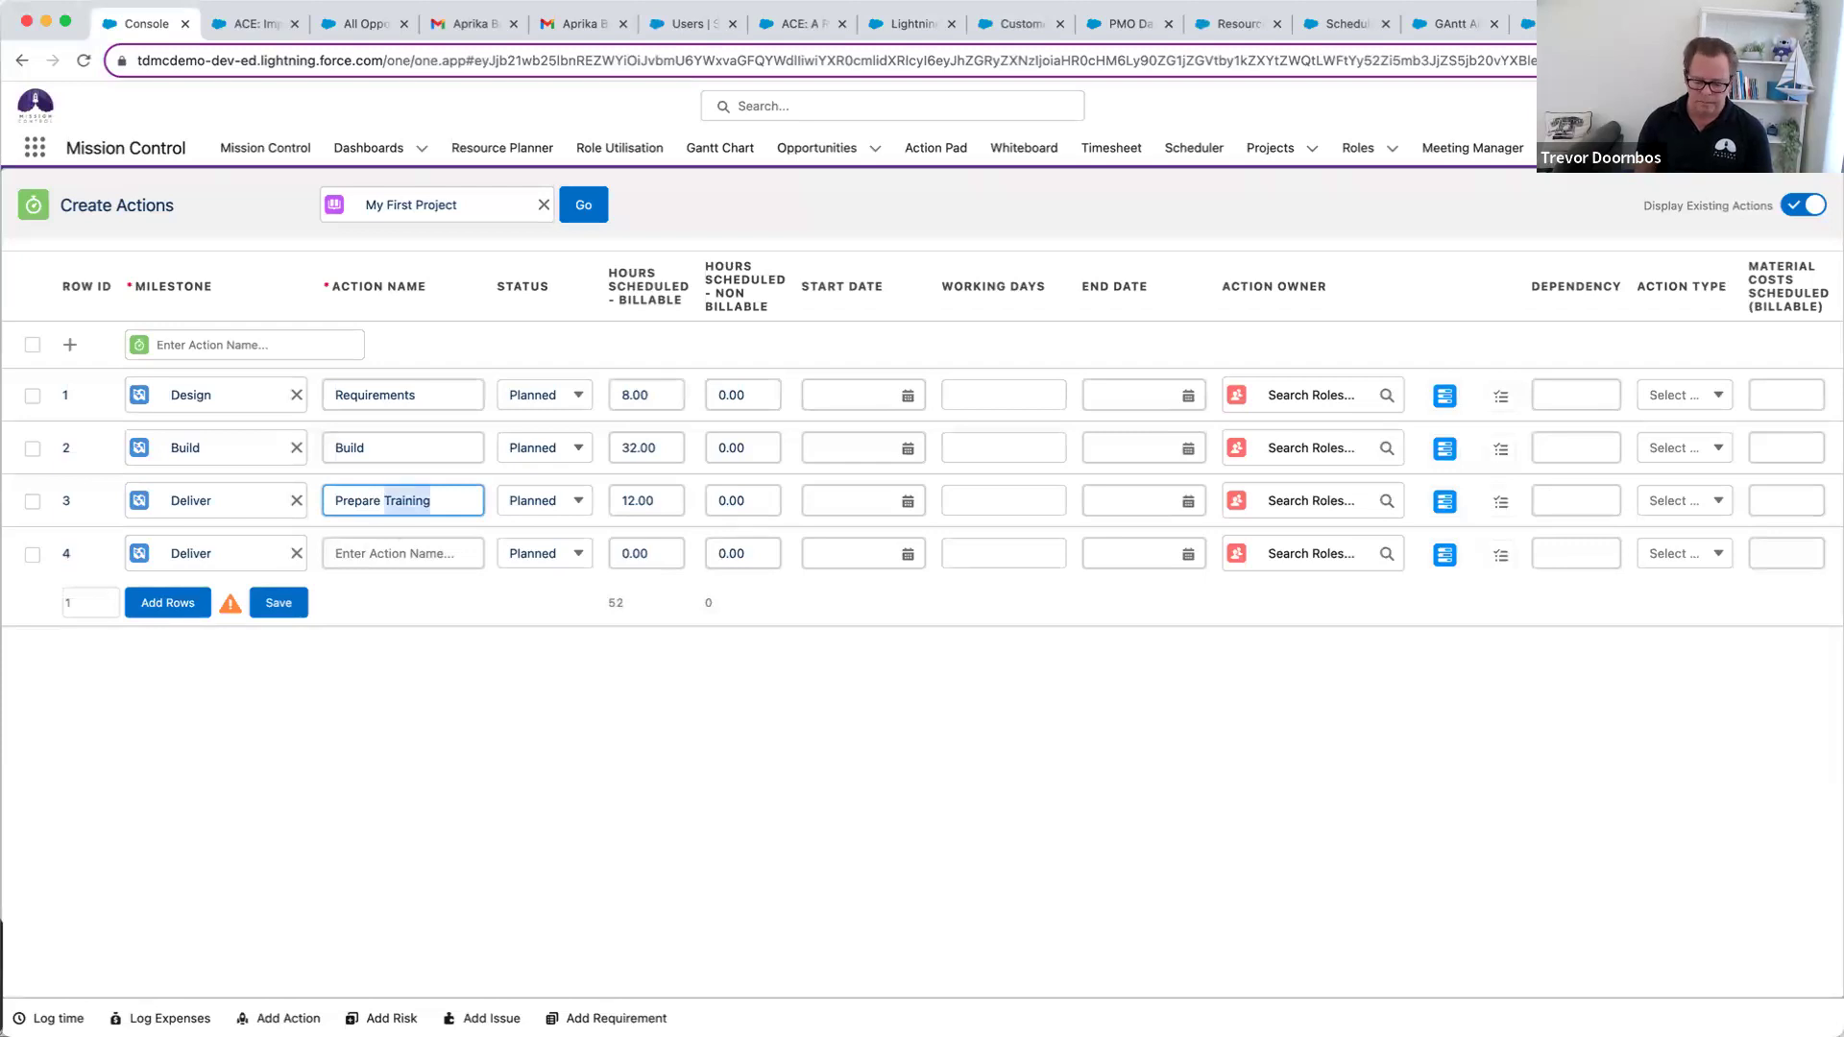
click(380, 545)
text(Dle)
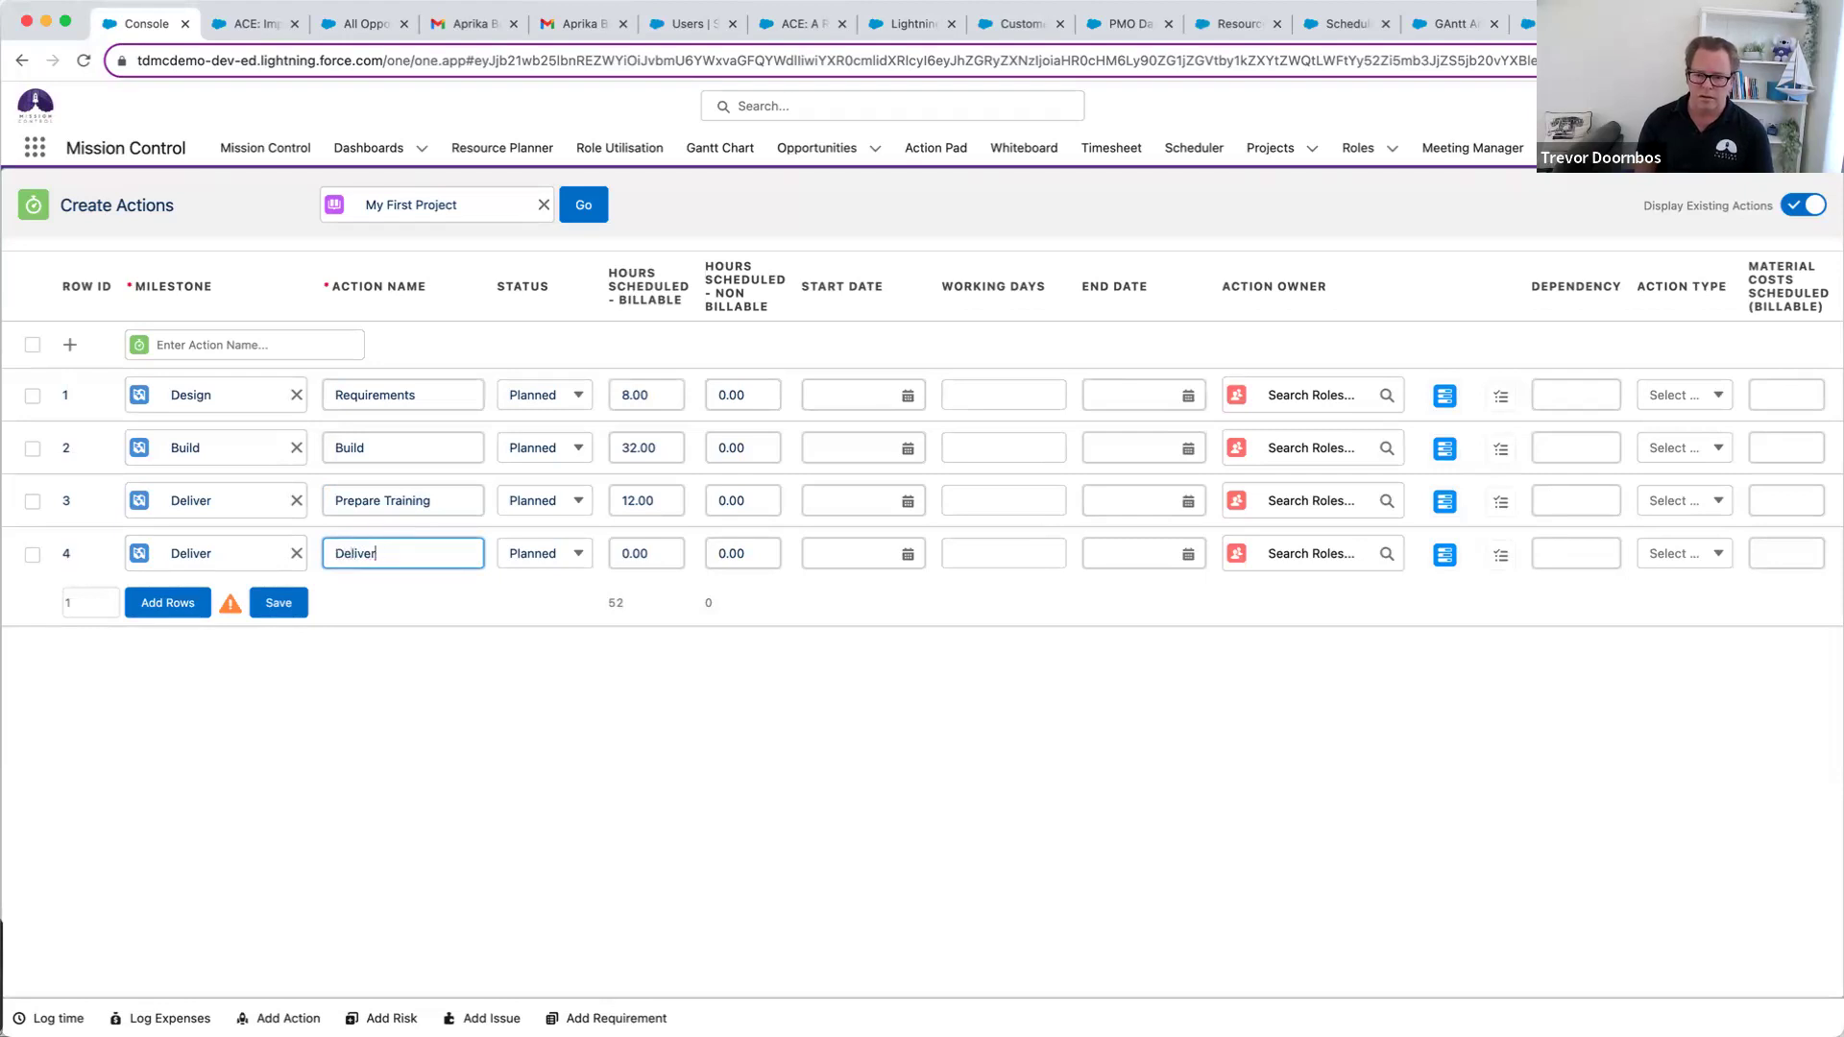
click(619, 672)
key(BackSpace)
key(BackSpace)
text(4)
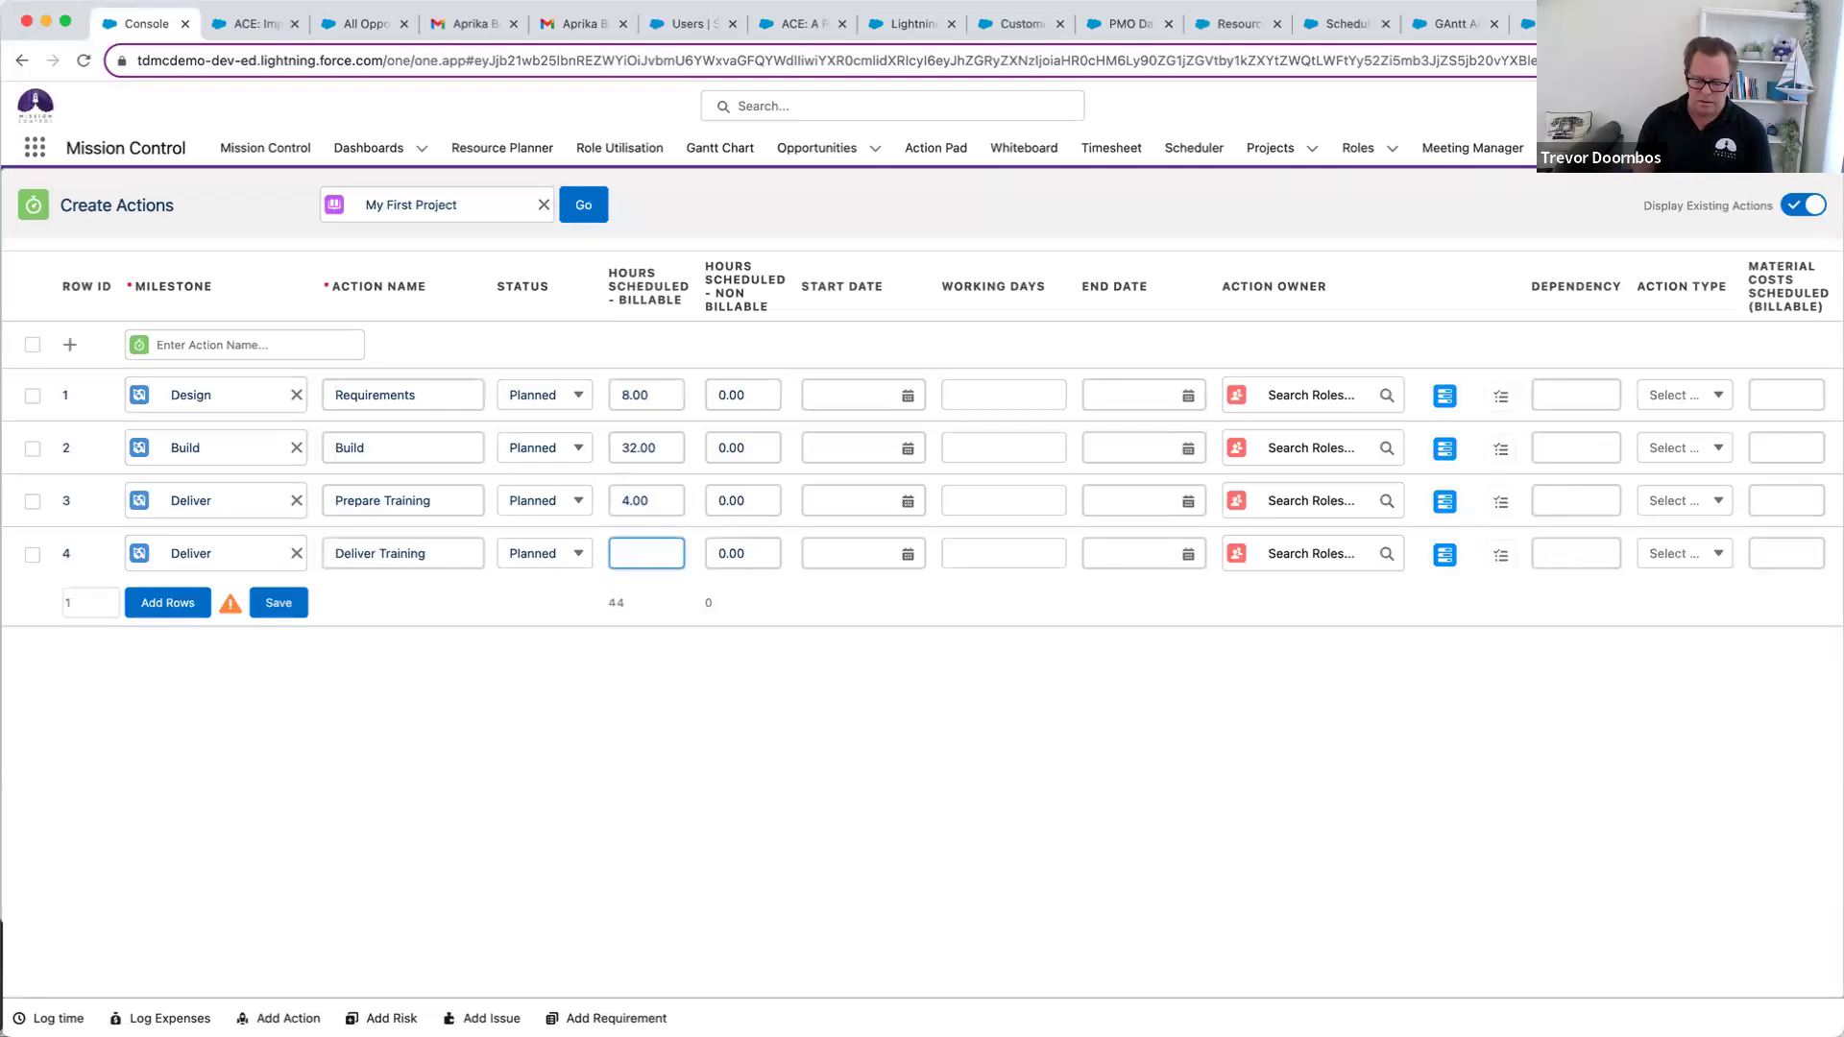
- Give Deliver Training 8 billable hours and start Requirements on 2 Oct and Build on 5 Oct 2023
click(904, 670)
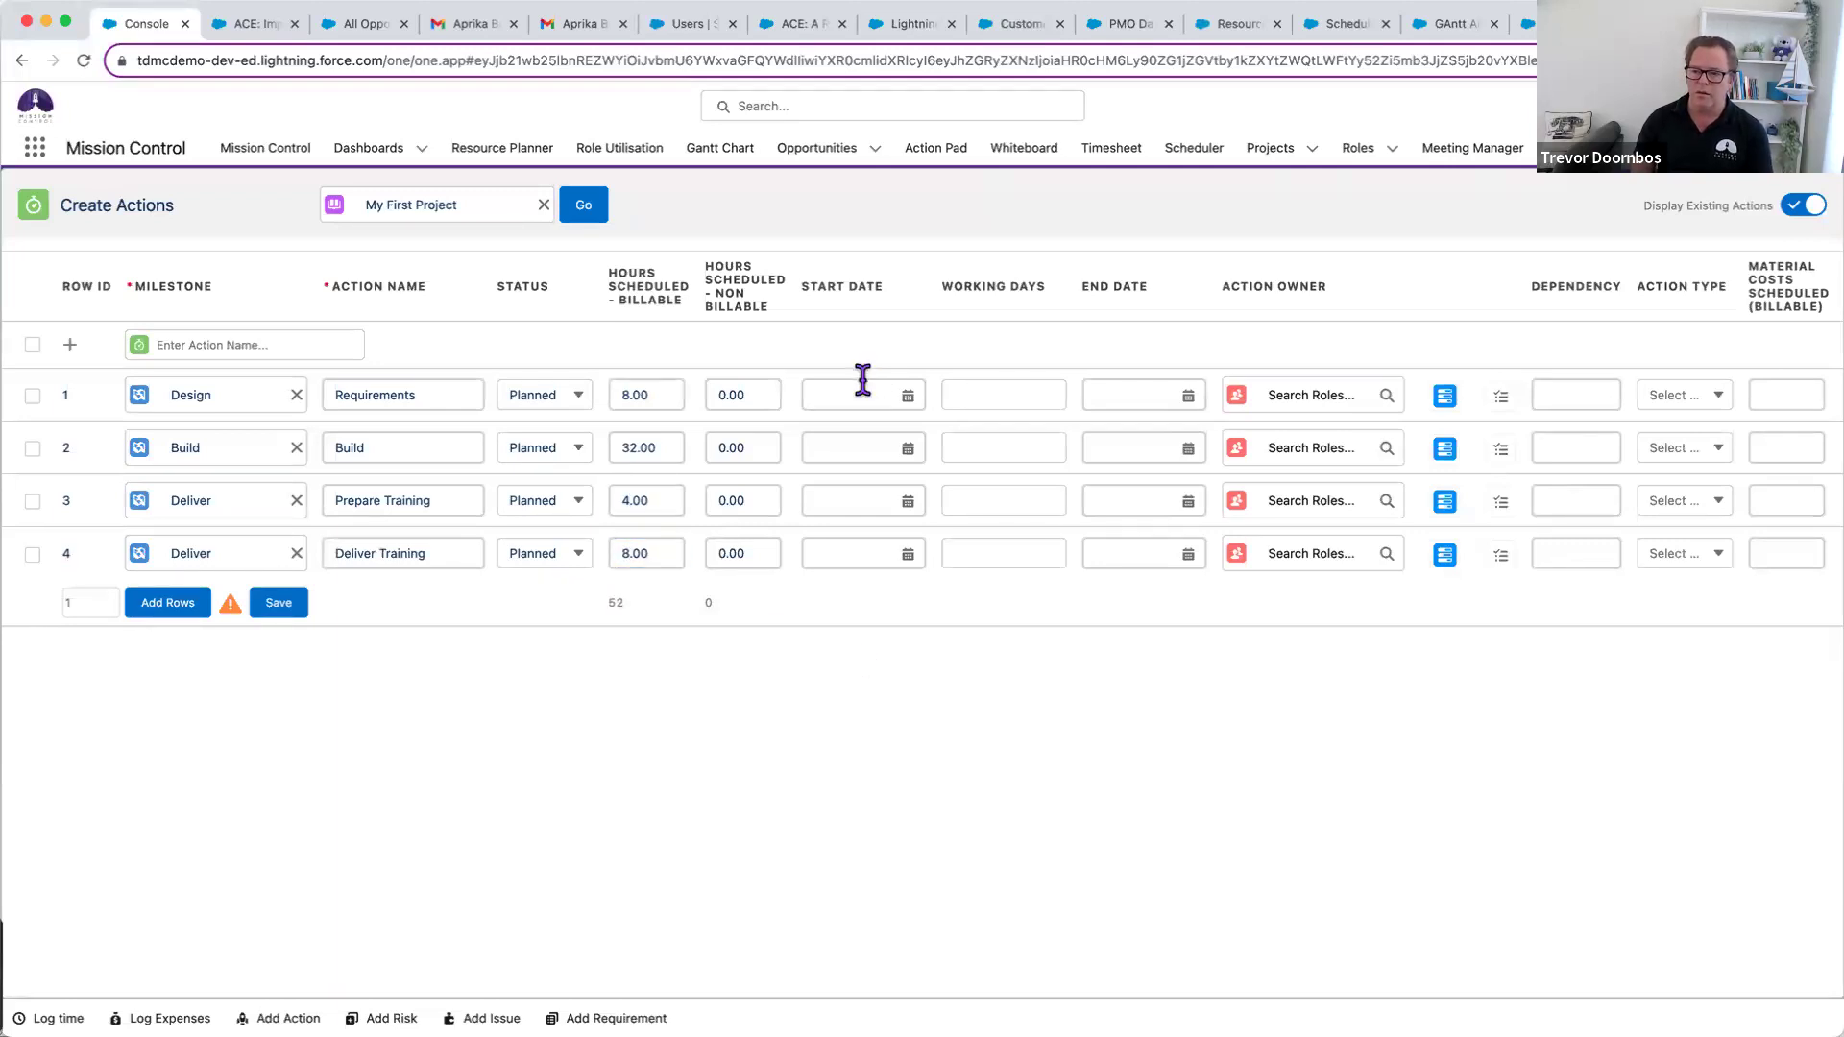
click(863, 384)
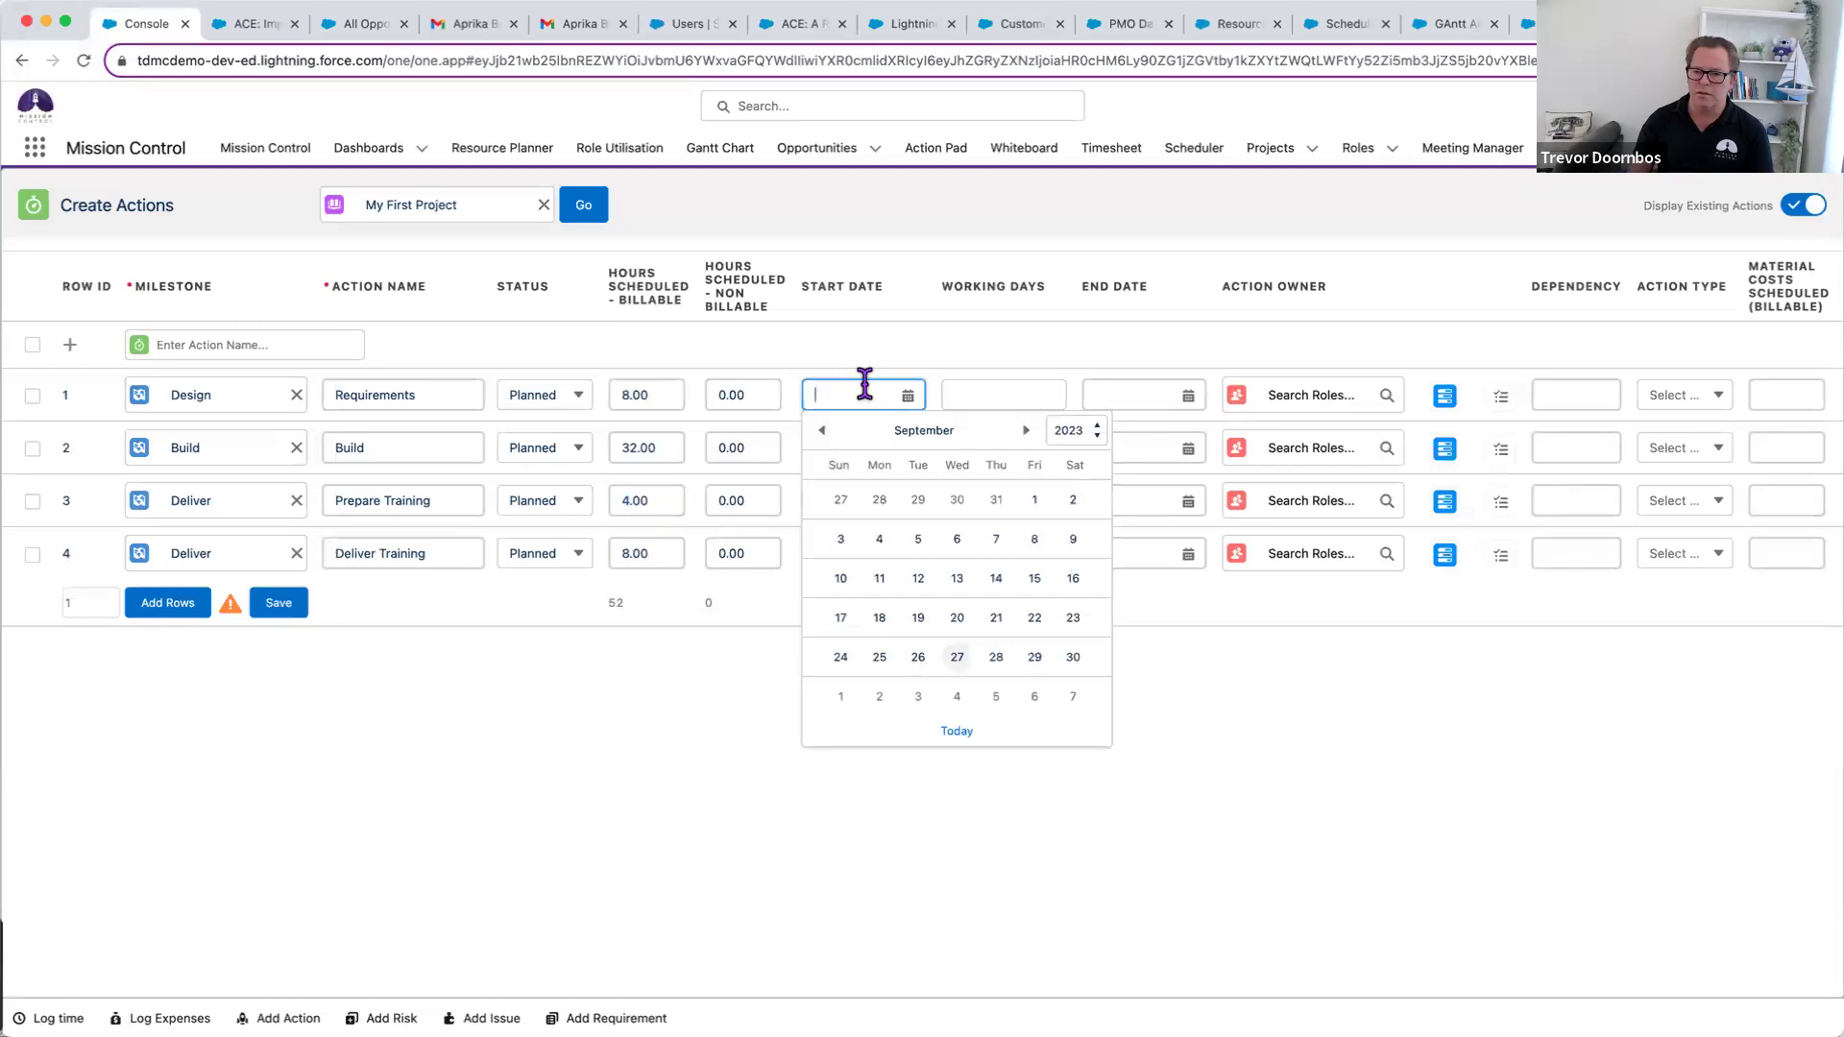
click(880, 698)
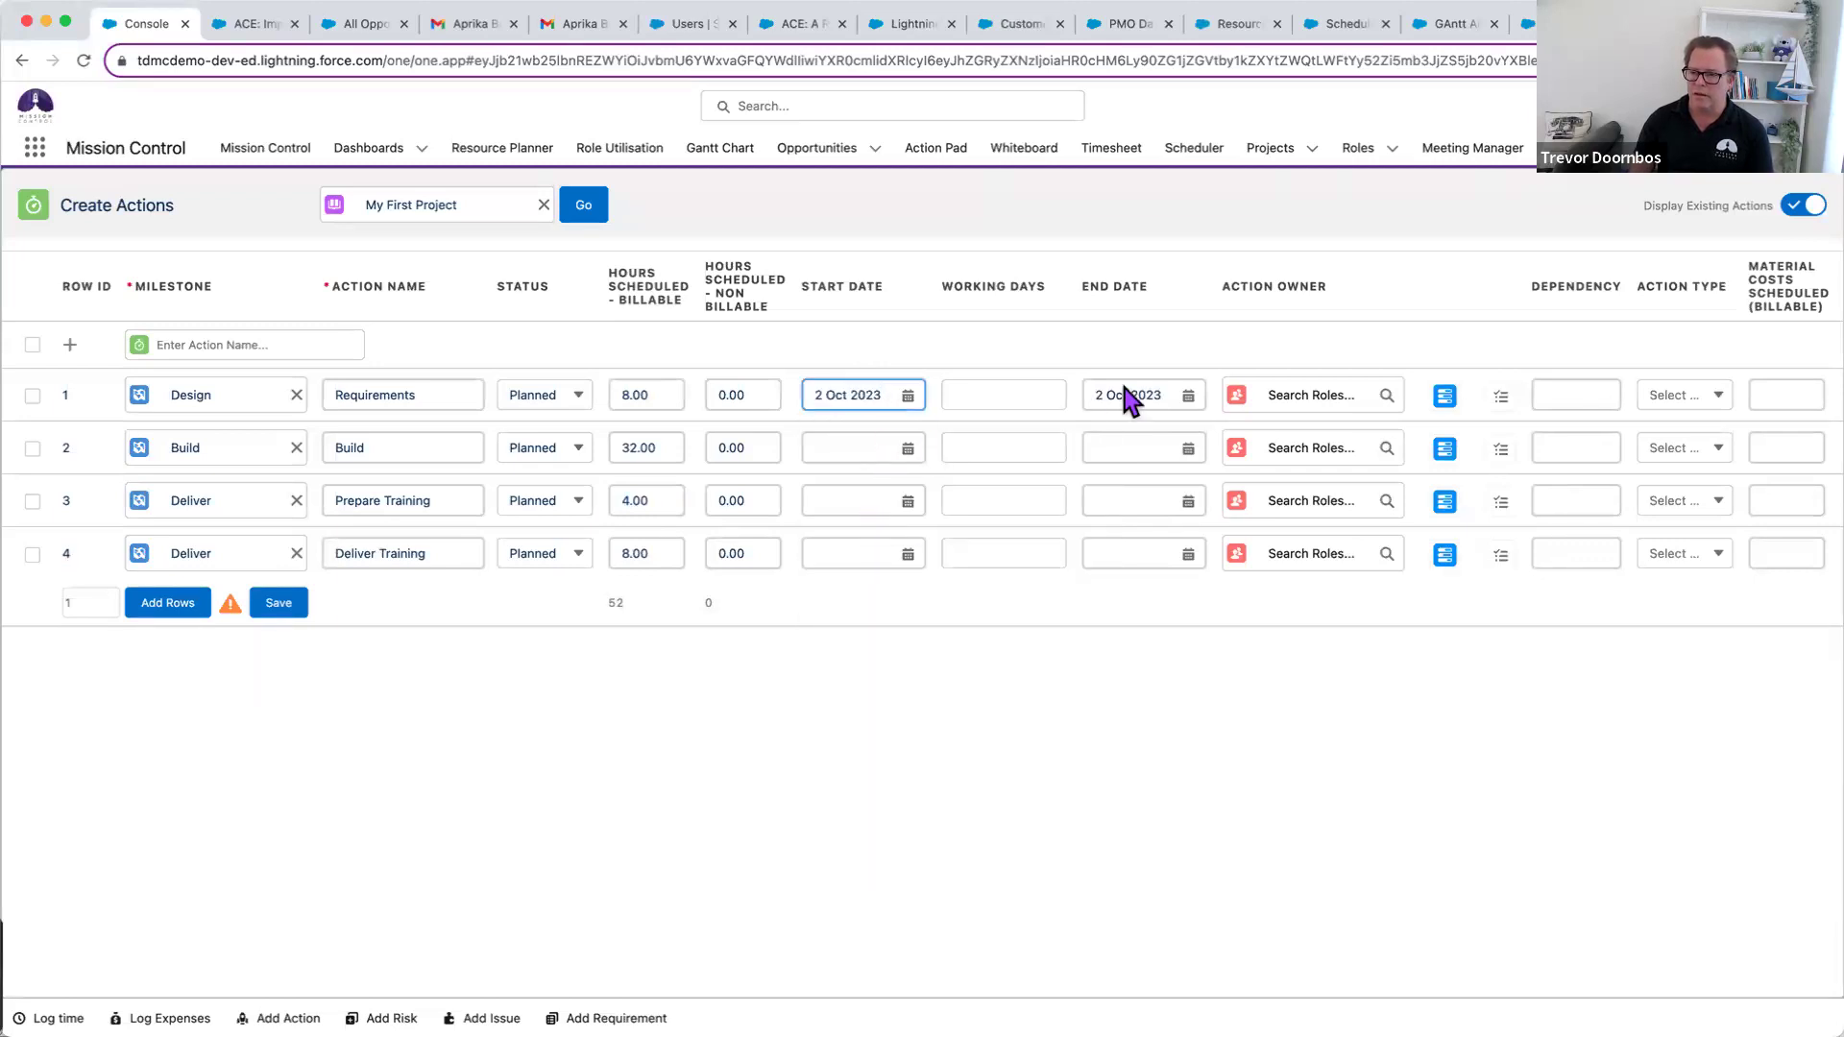
click(862, 443)
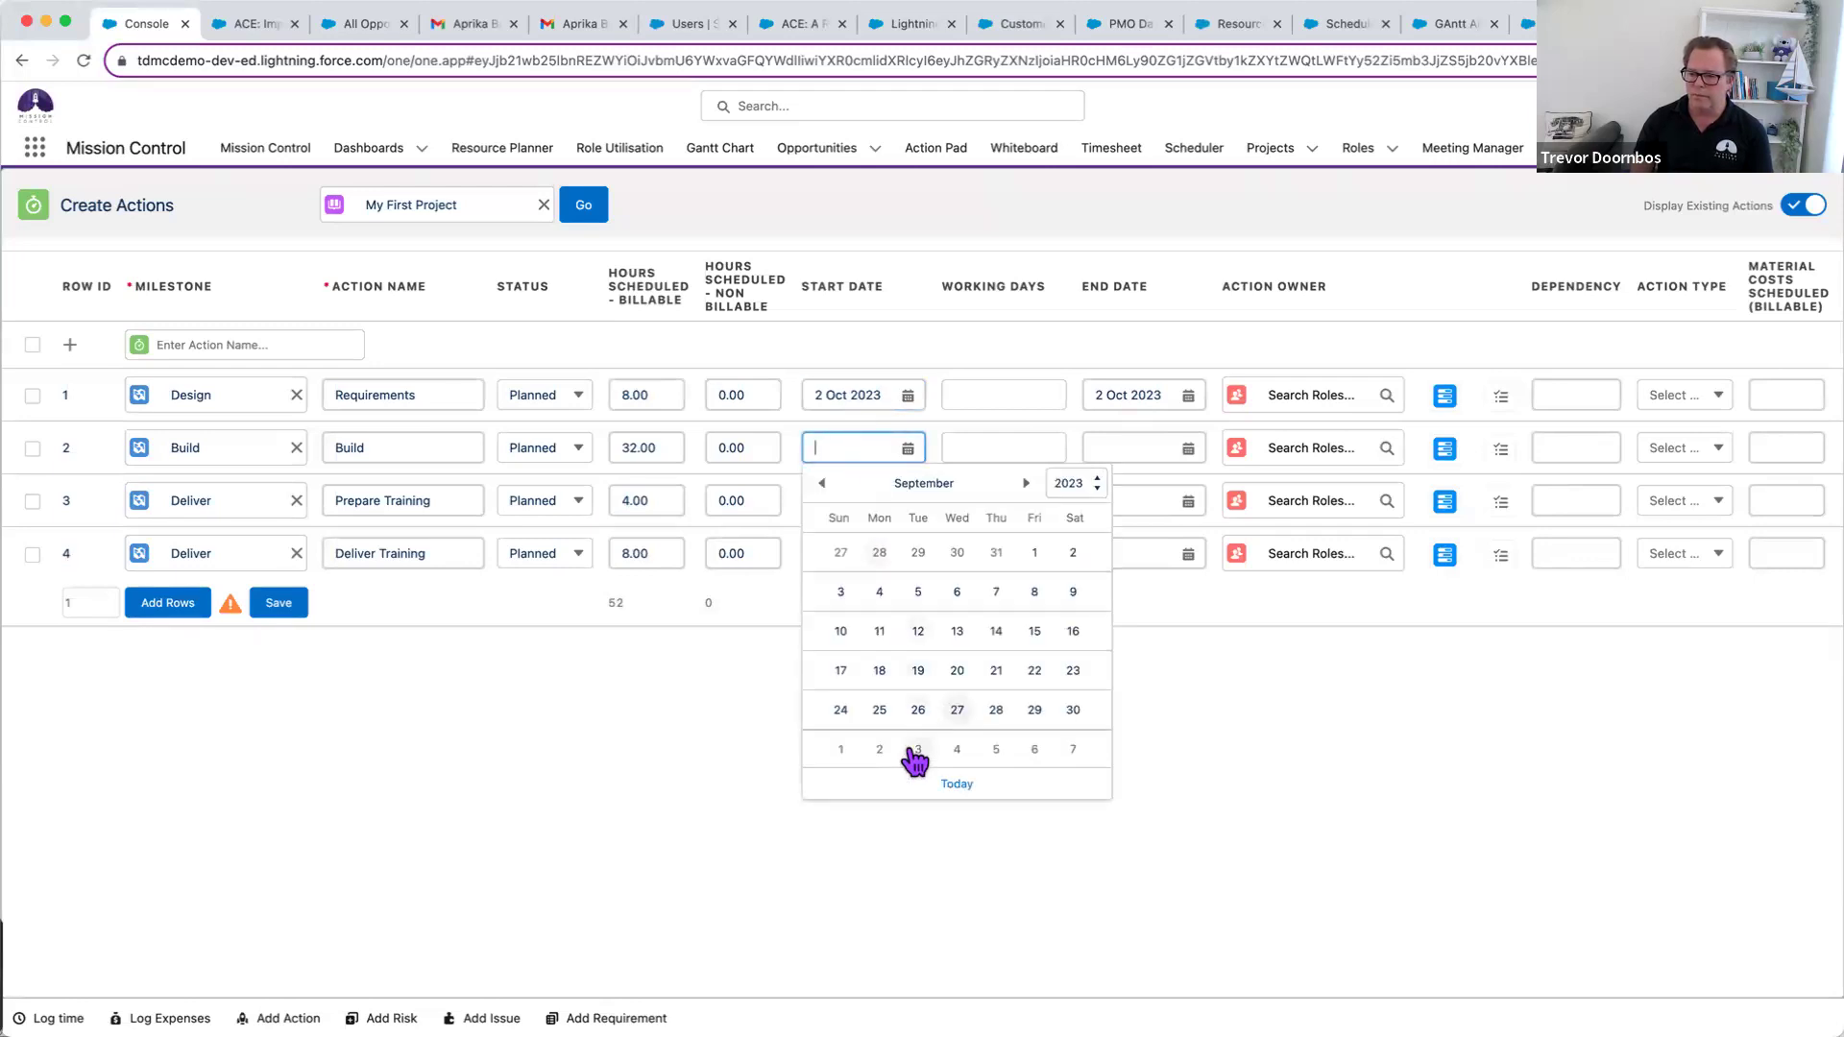
click(996, 751)
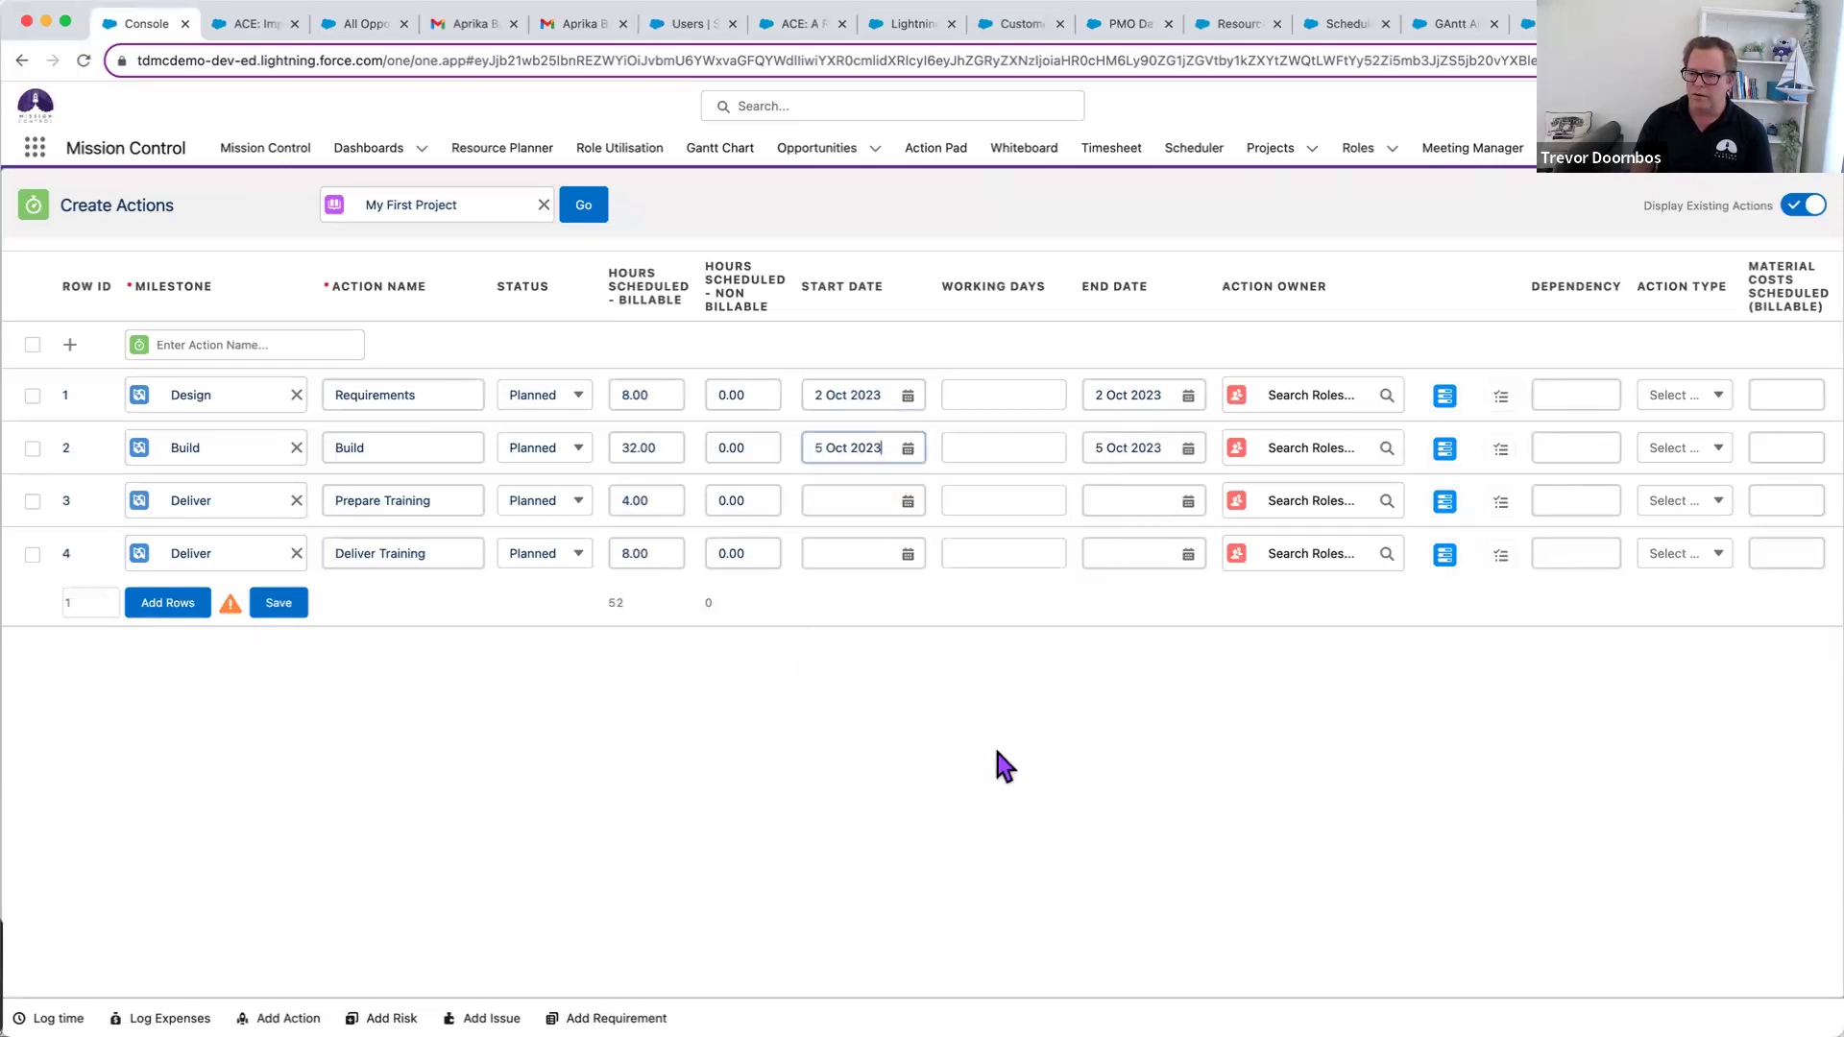
- Set Build to 4 working days and check its recalculated end date
click(977, 453)
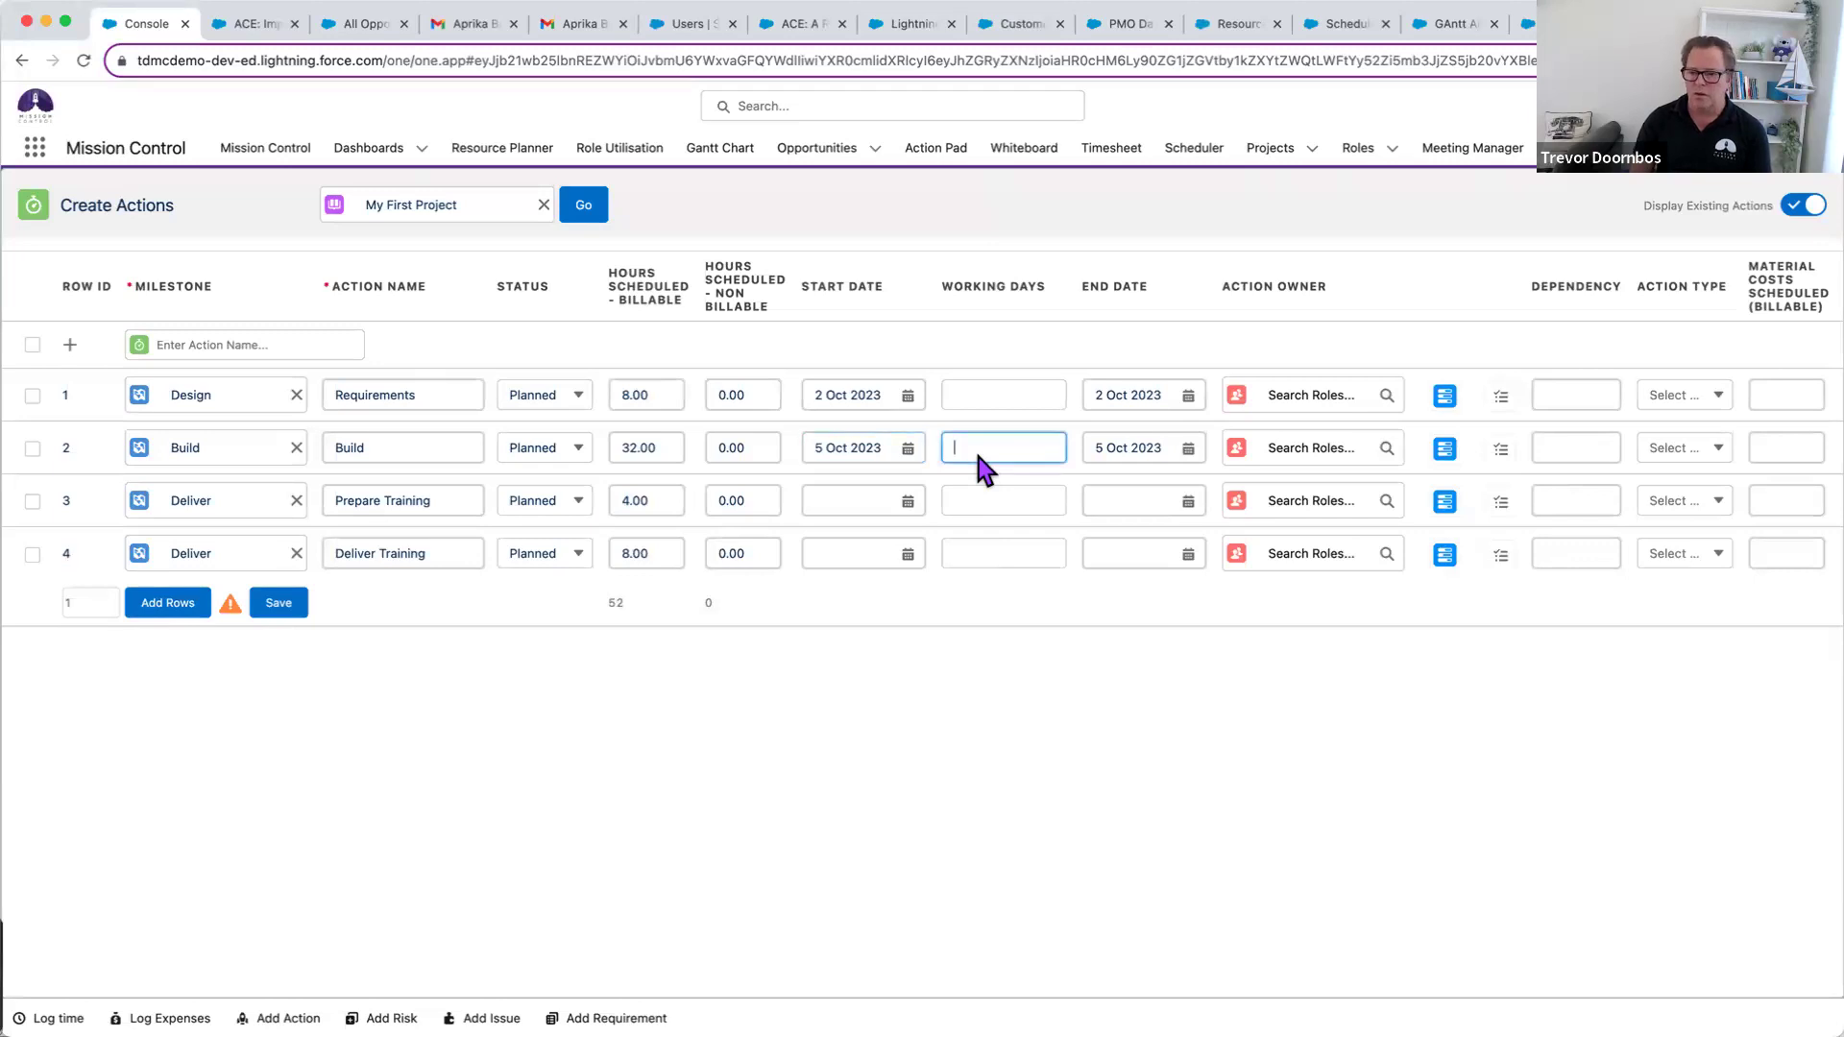
text(4)
click(991, 626)
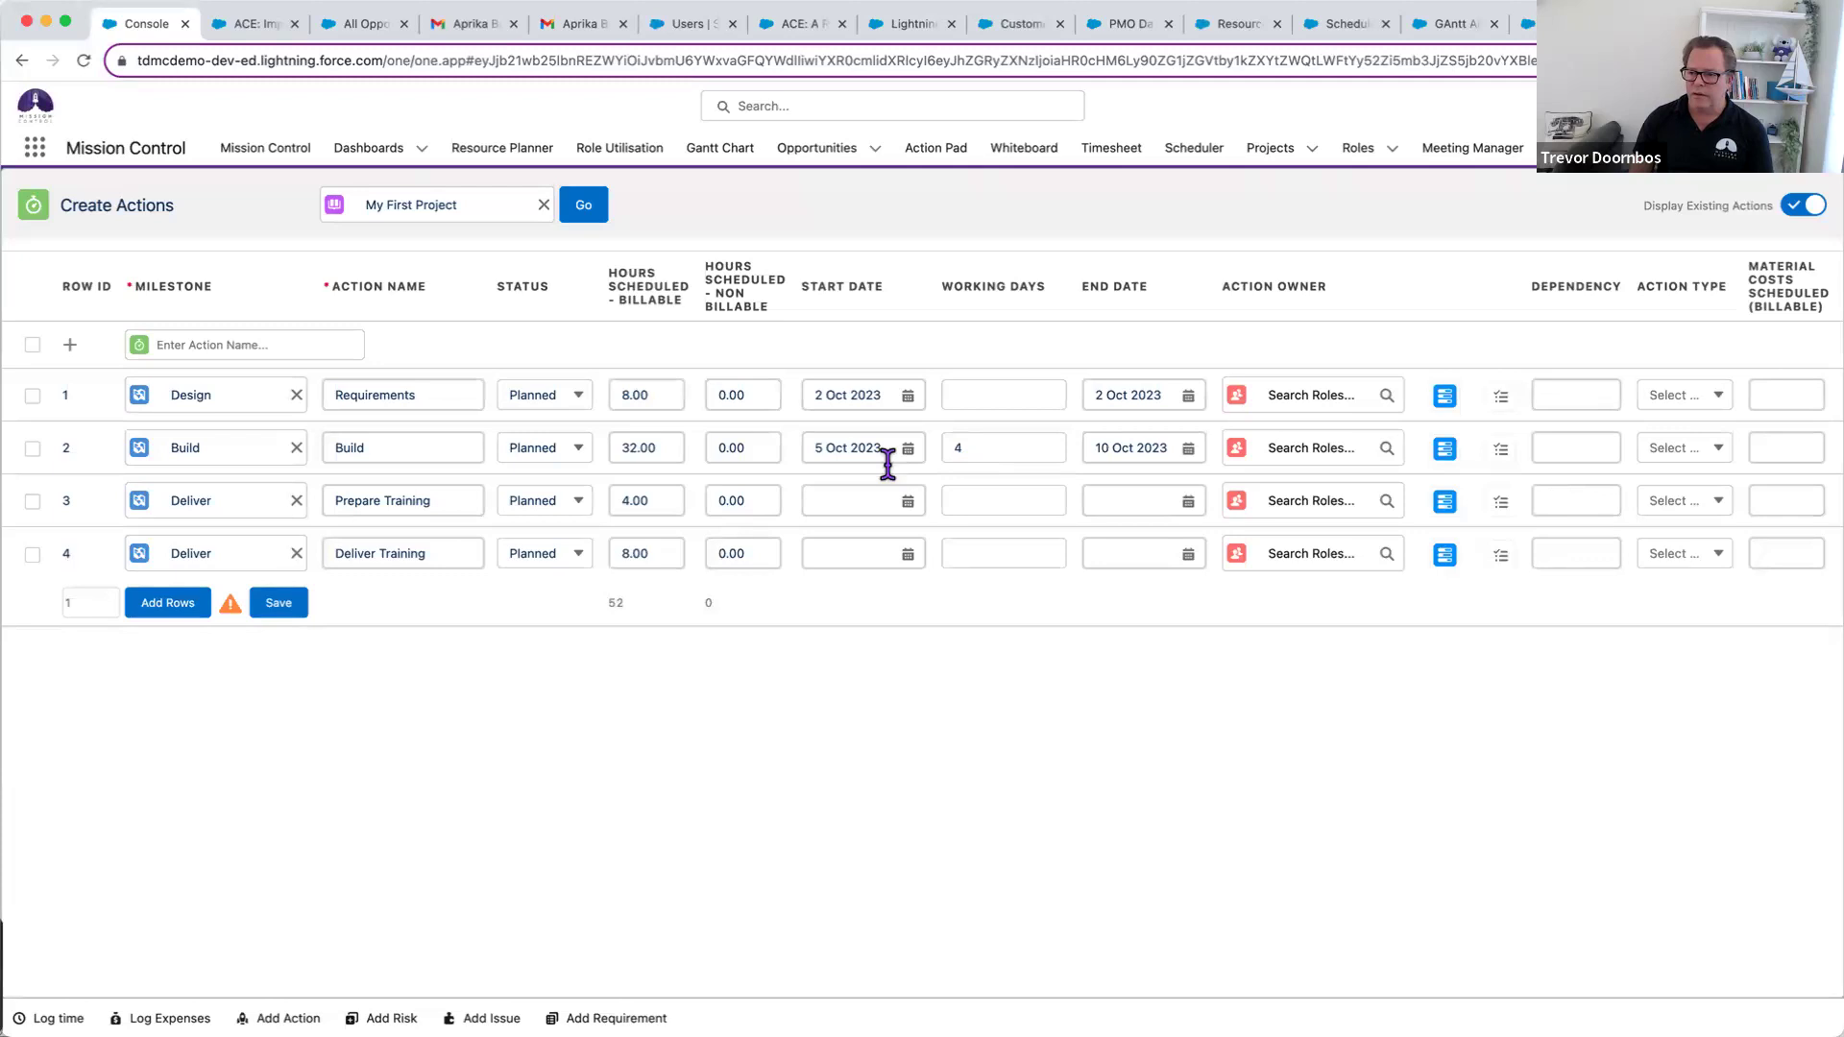
click(1121, 452)
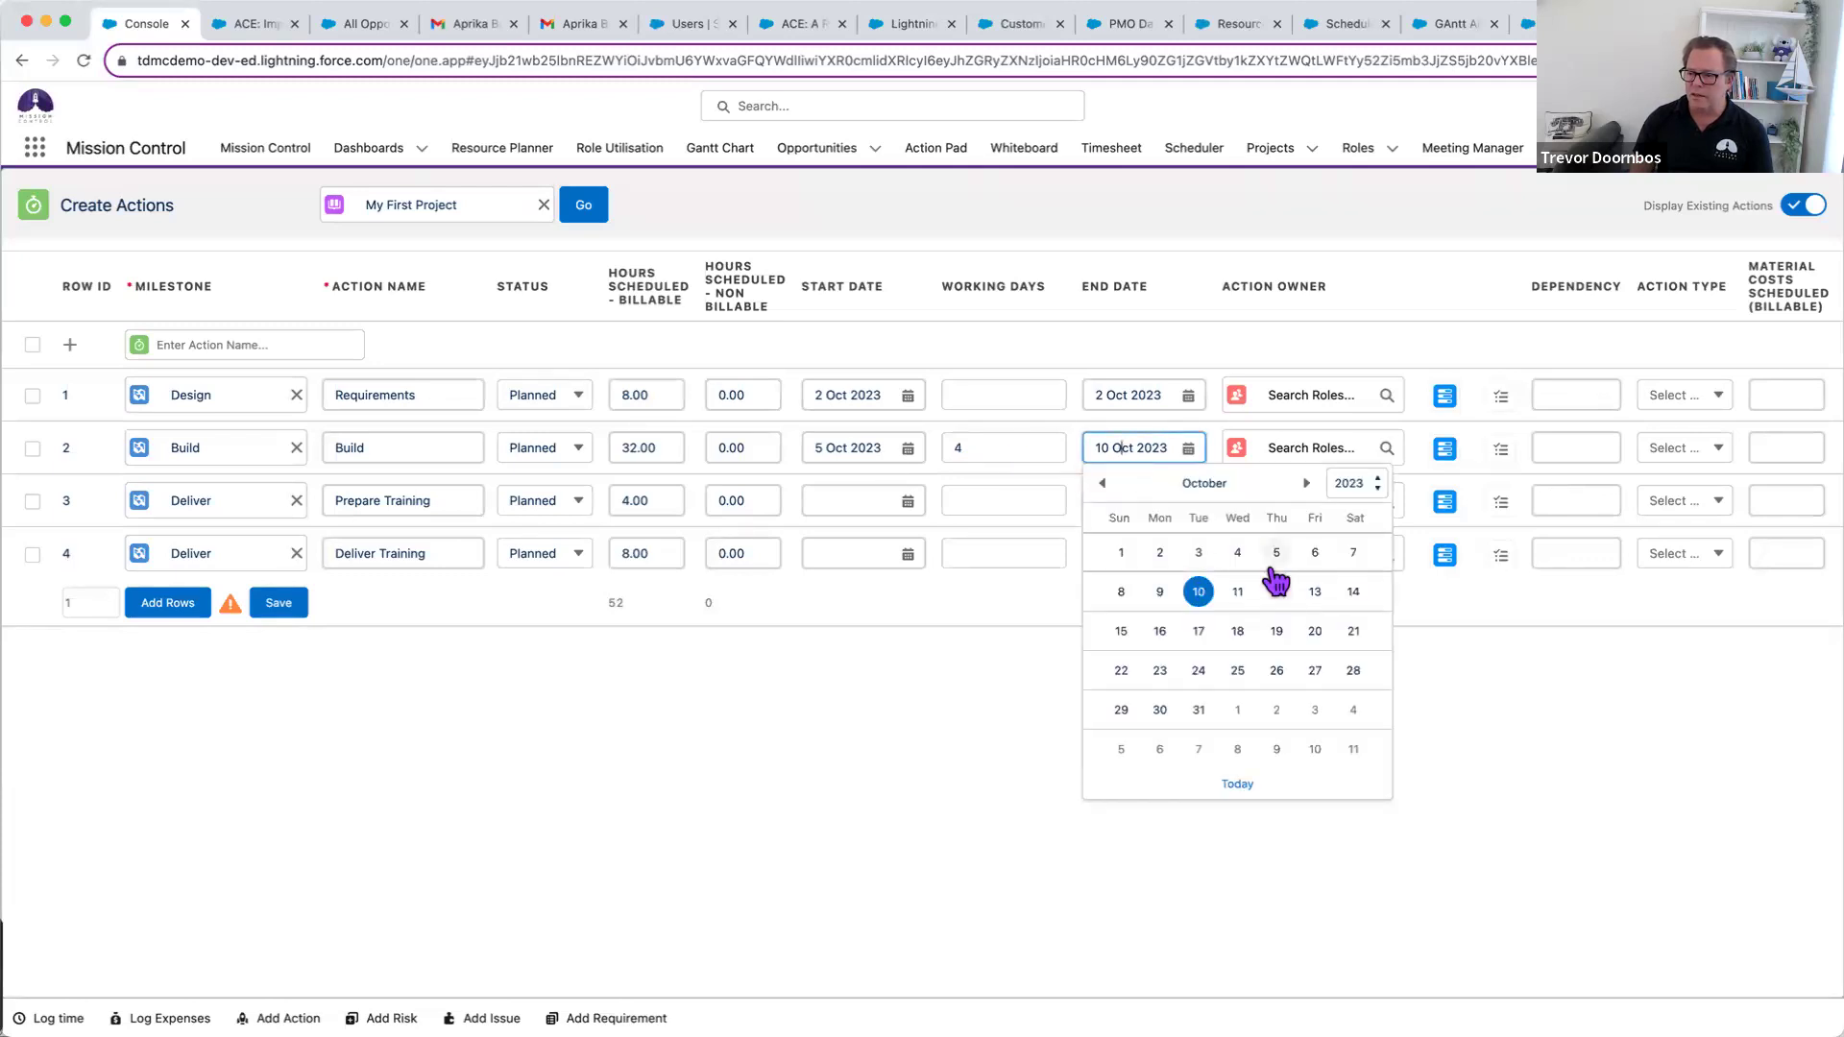
click(1018, 635)
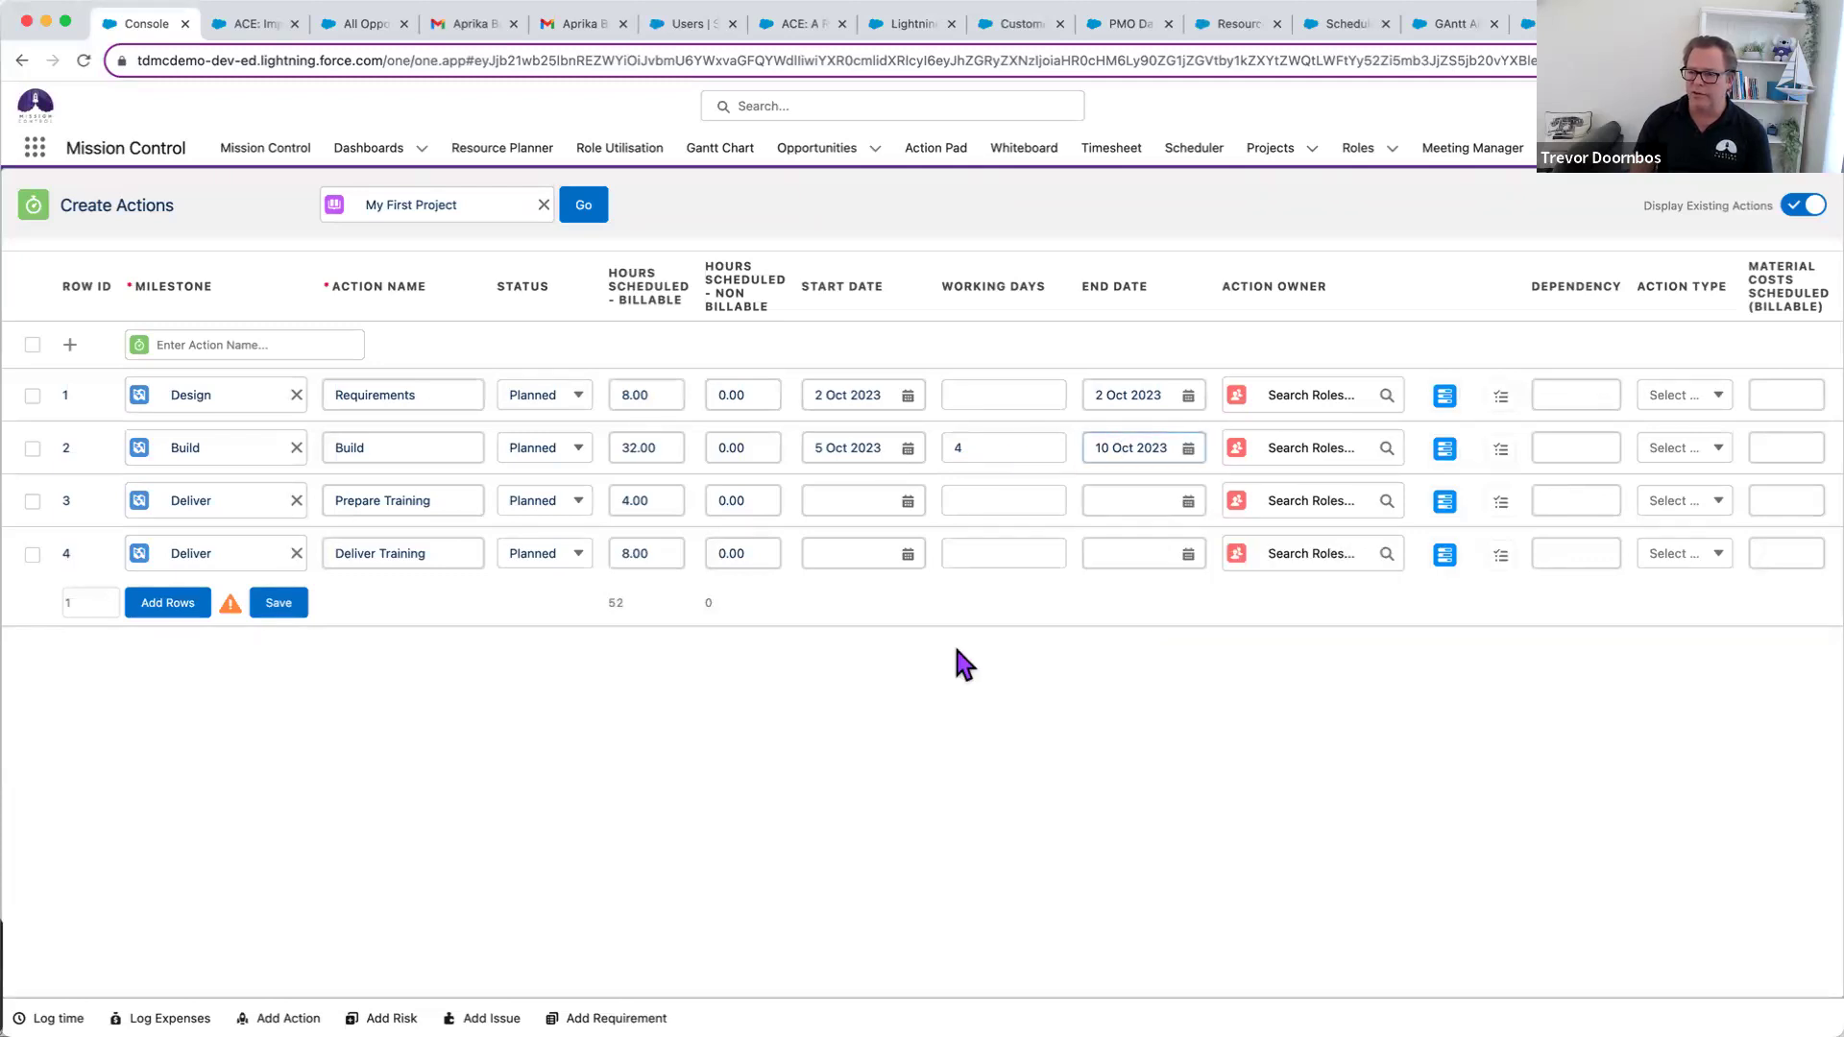
click(838, 487)
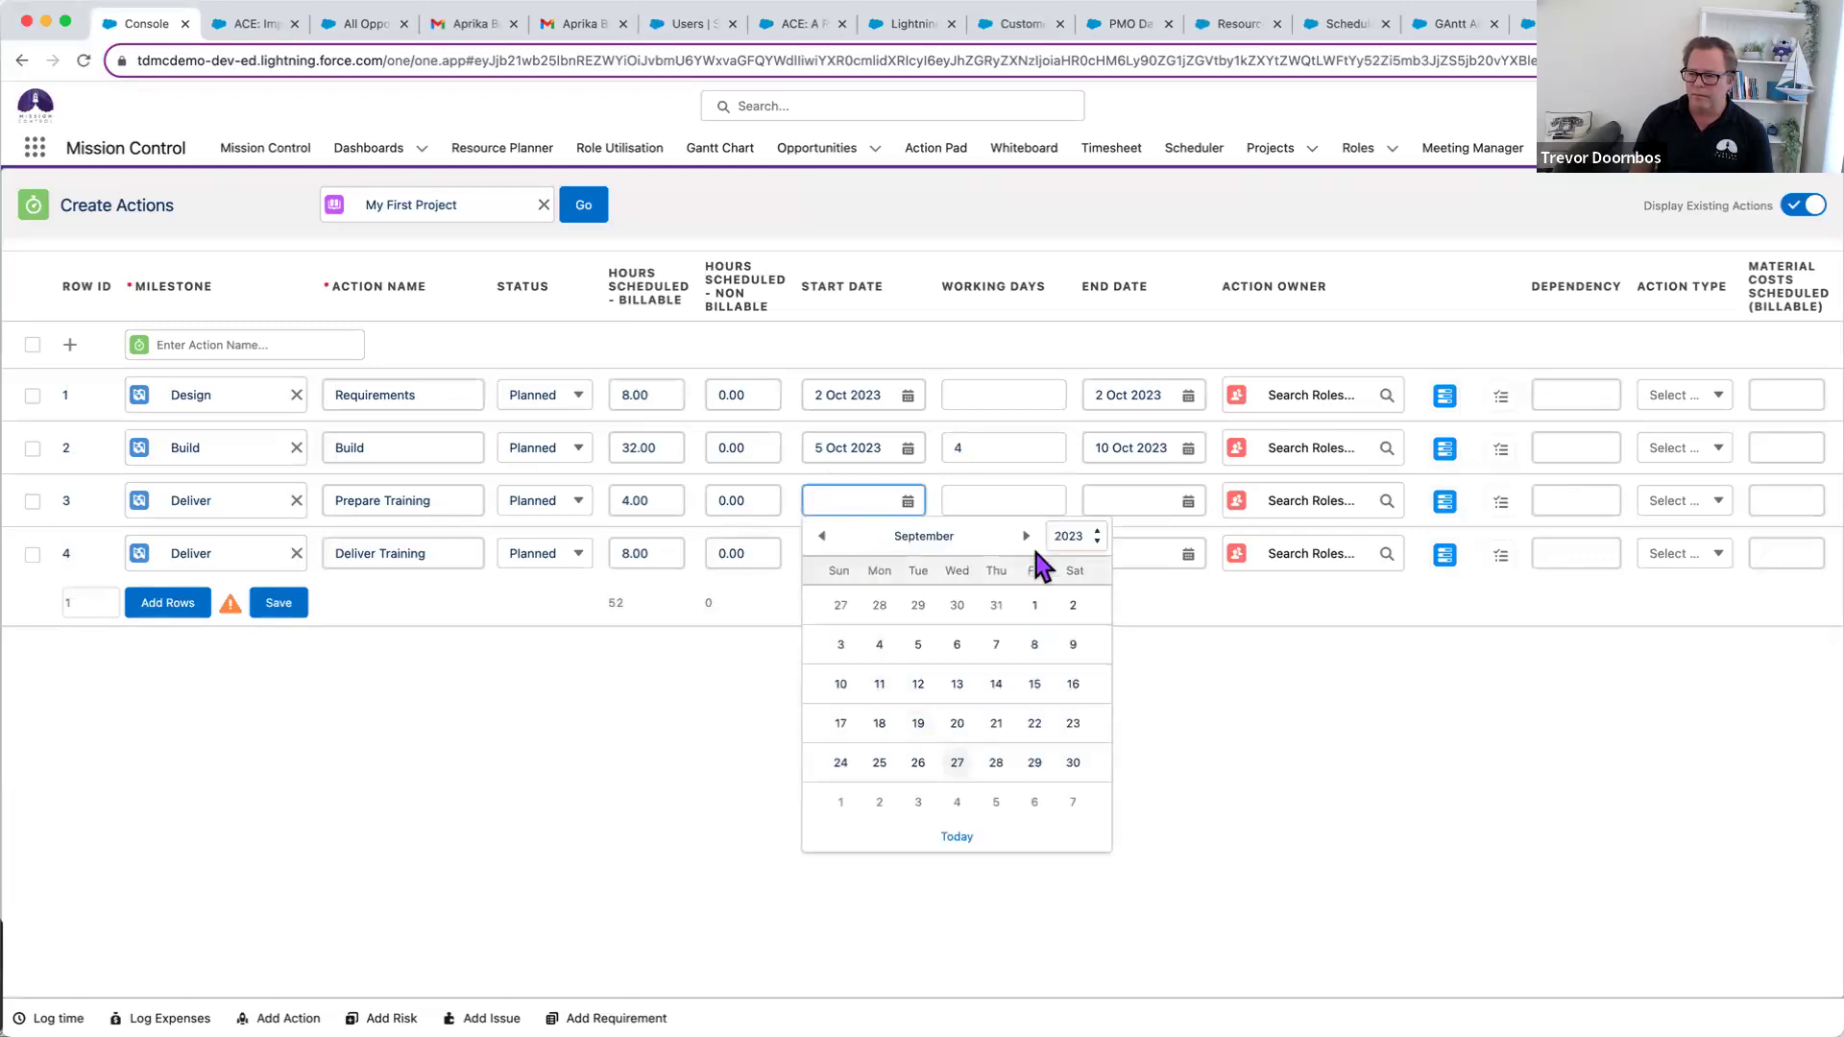
click(1026, 536)
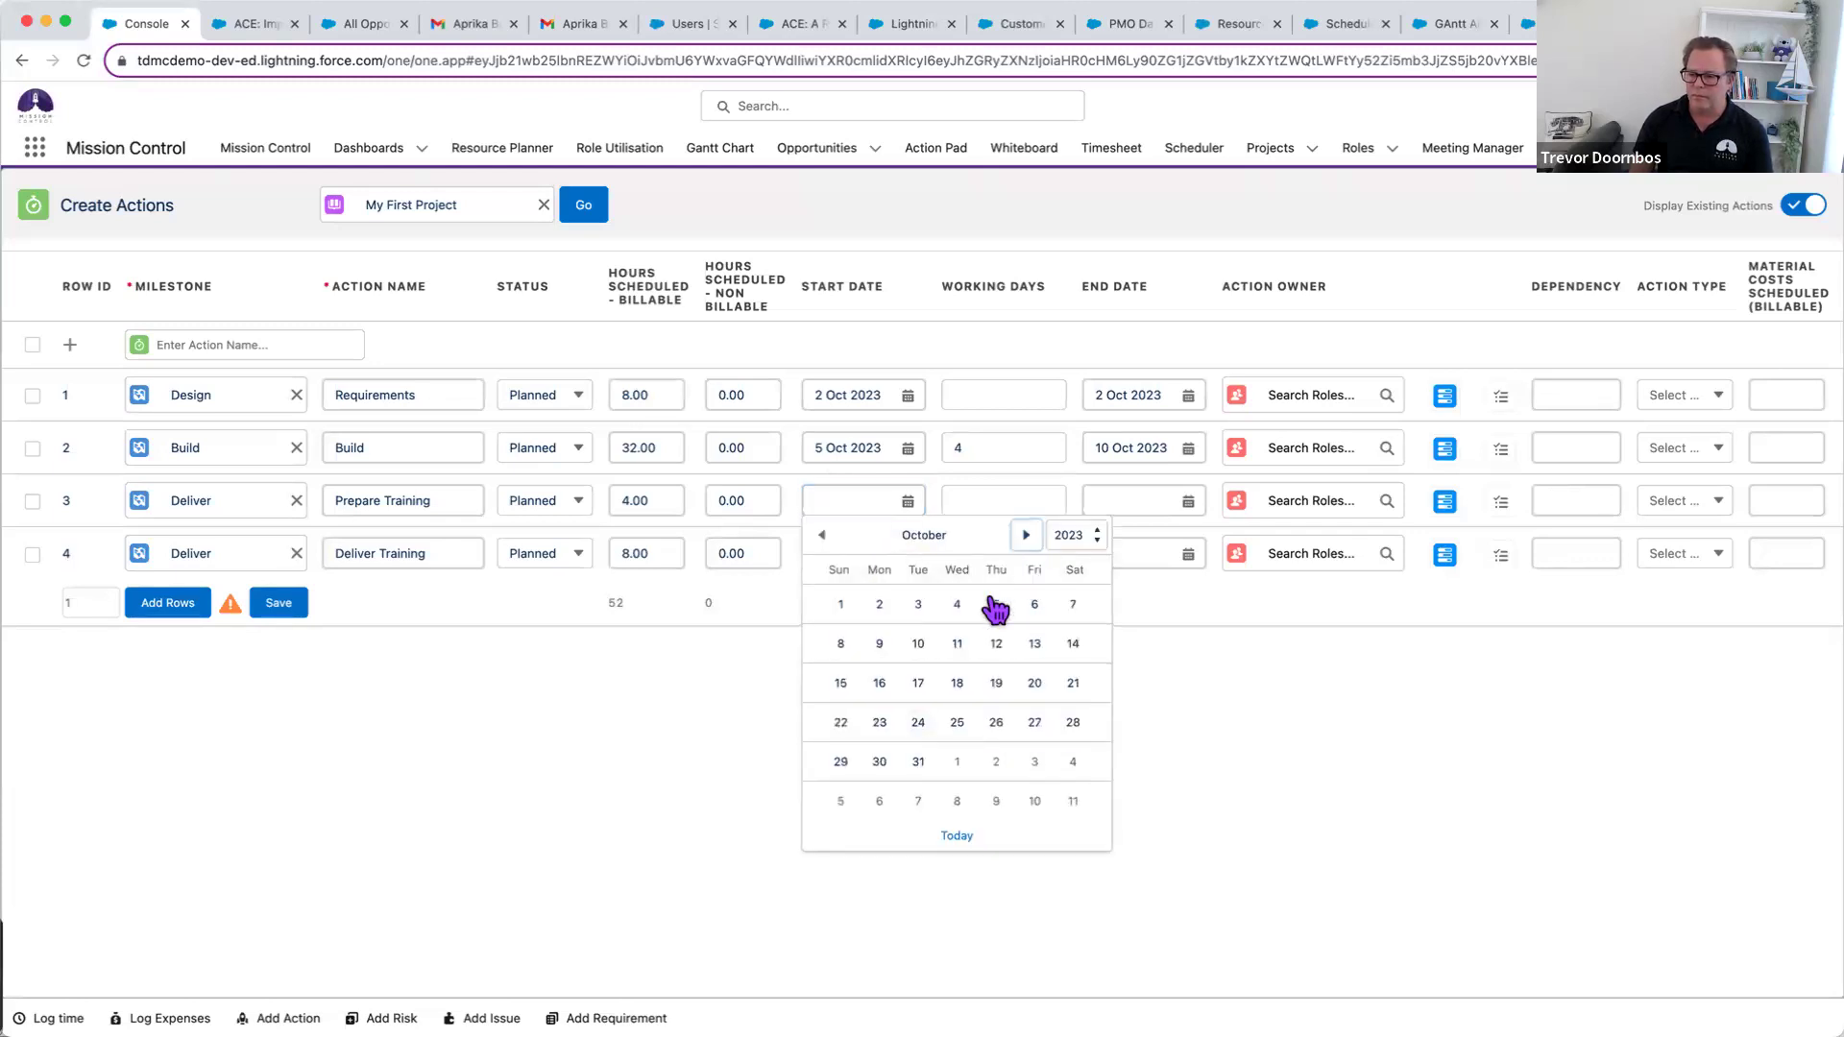
click(956, 644)
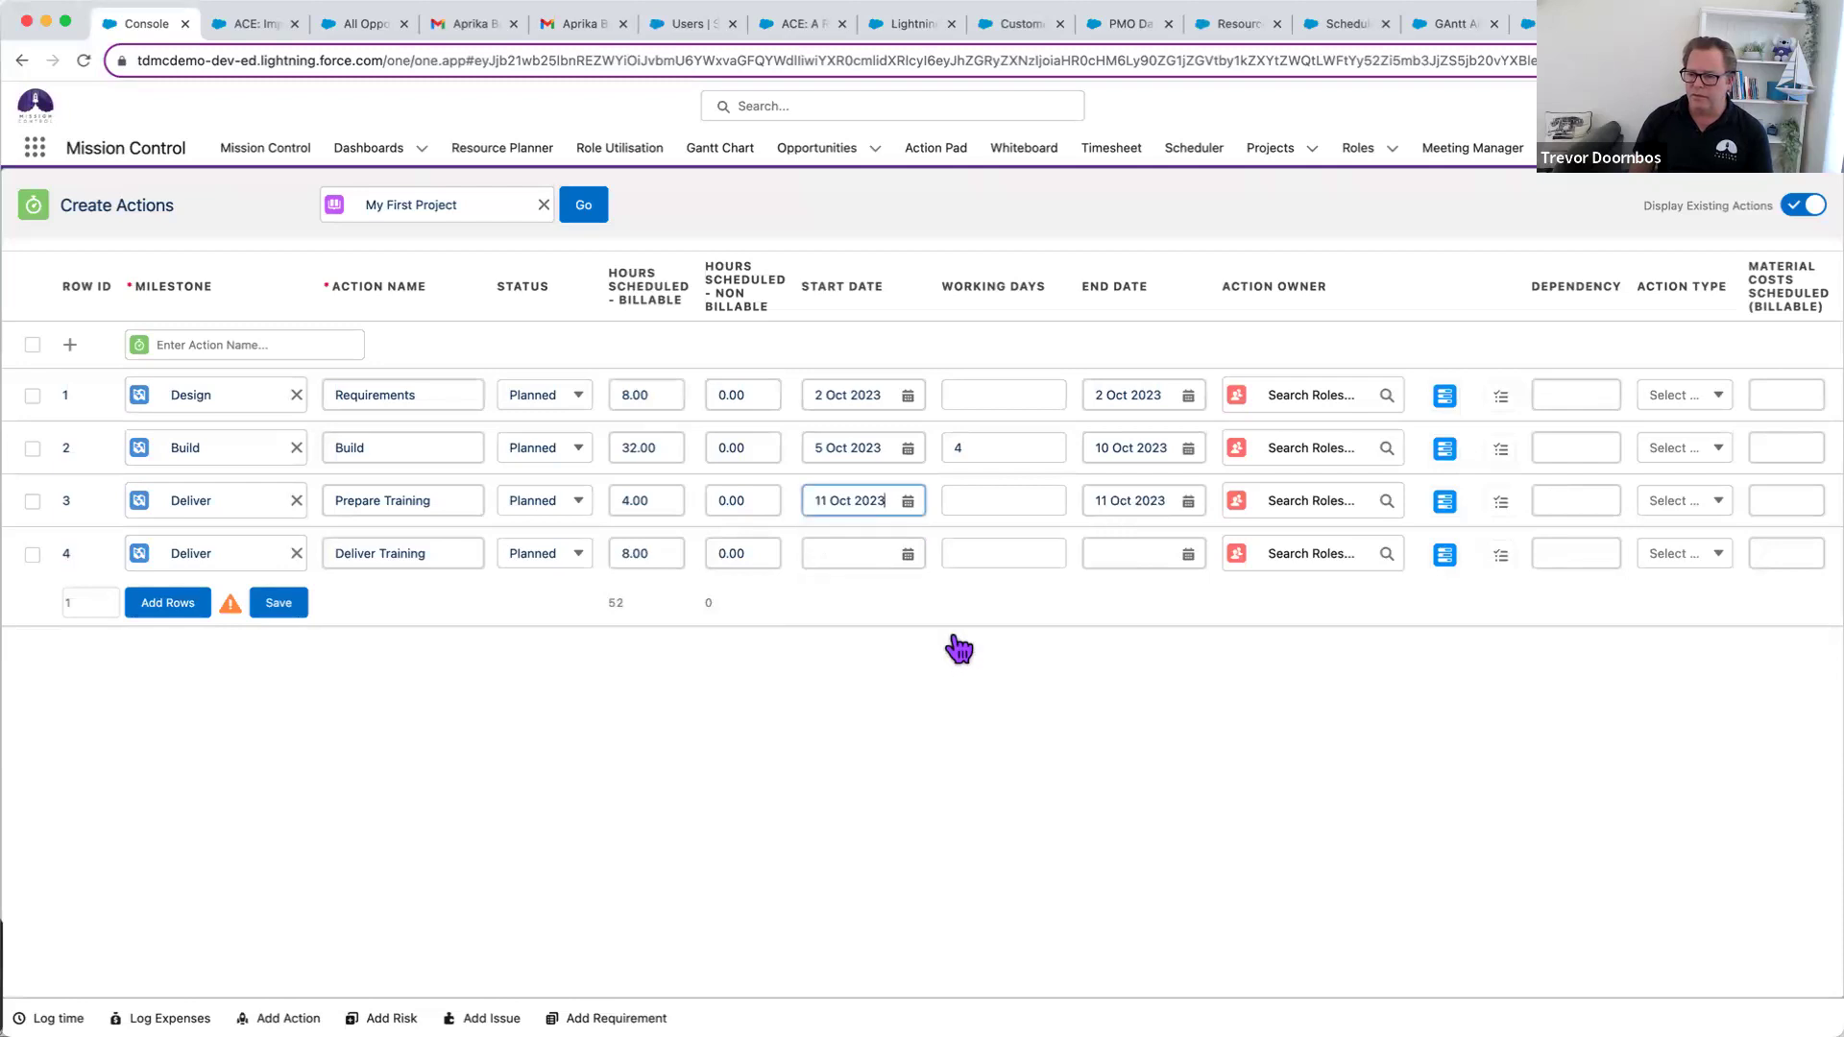
click(880, 553)
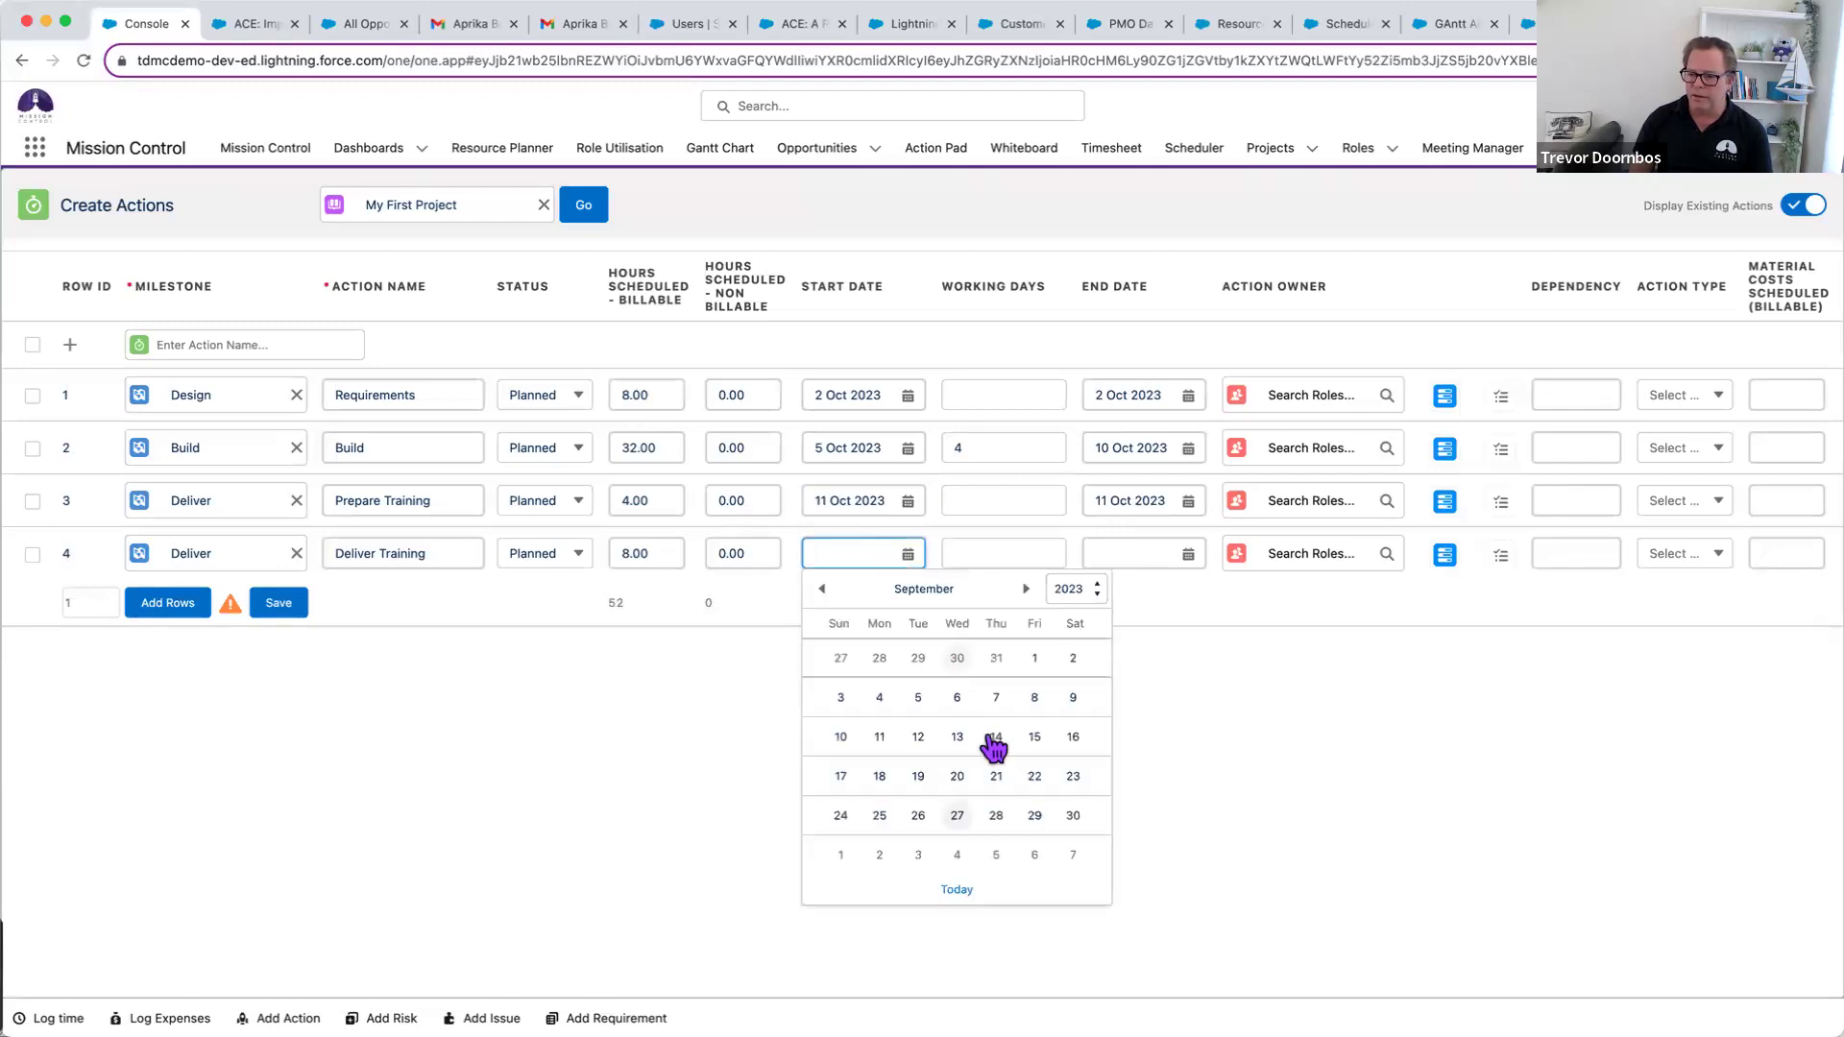
click(1025, 589)
- Start Deliver Training on 12 Oct 2023 and make Placeholder Consultant the Requirements owner
click(996, 699)
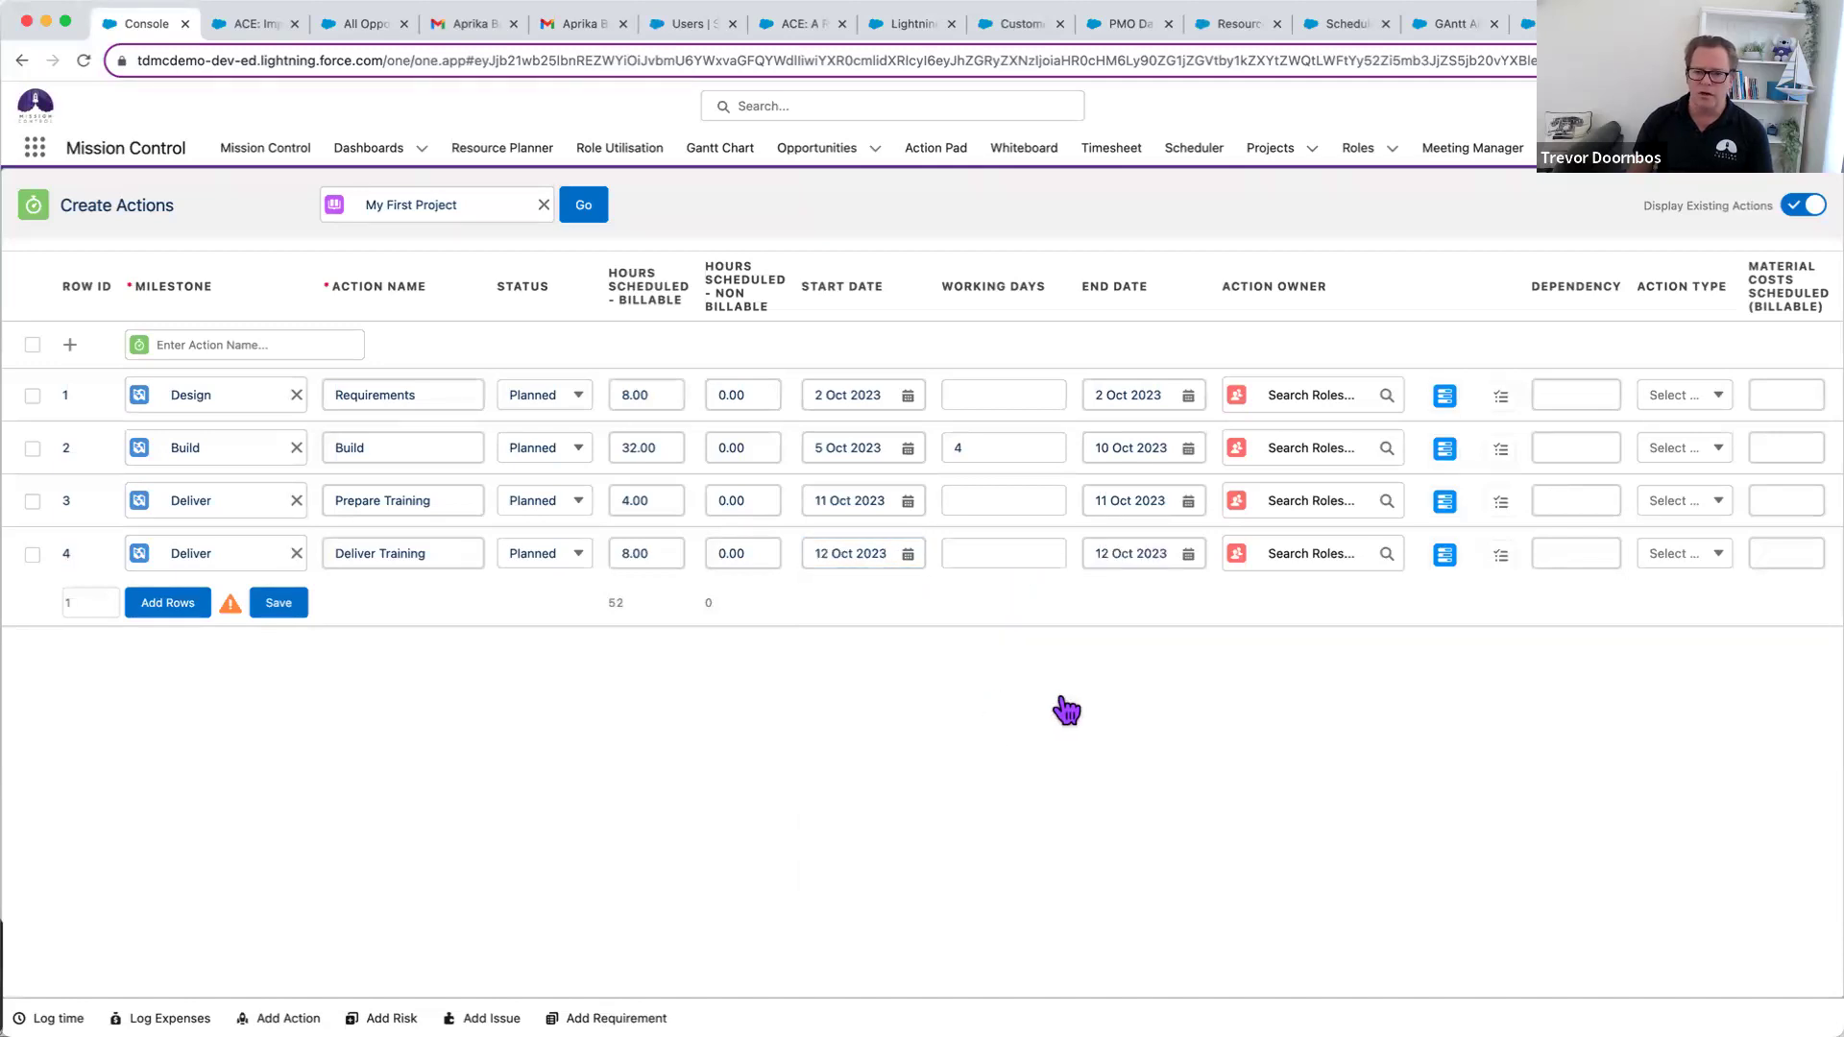
click(1351, 396)
text(co)
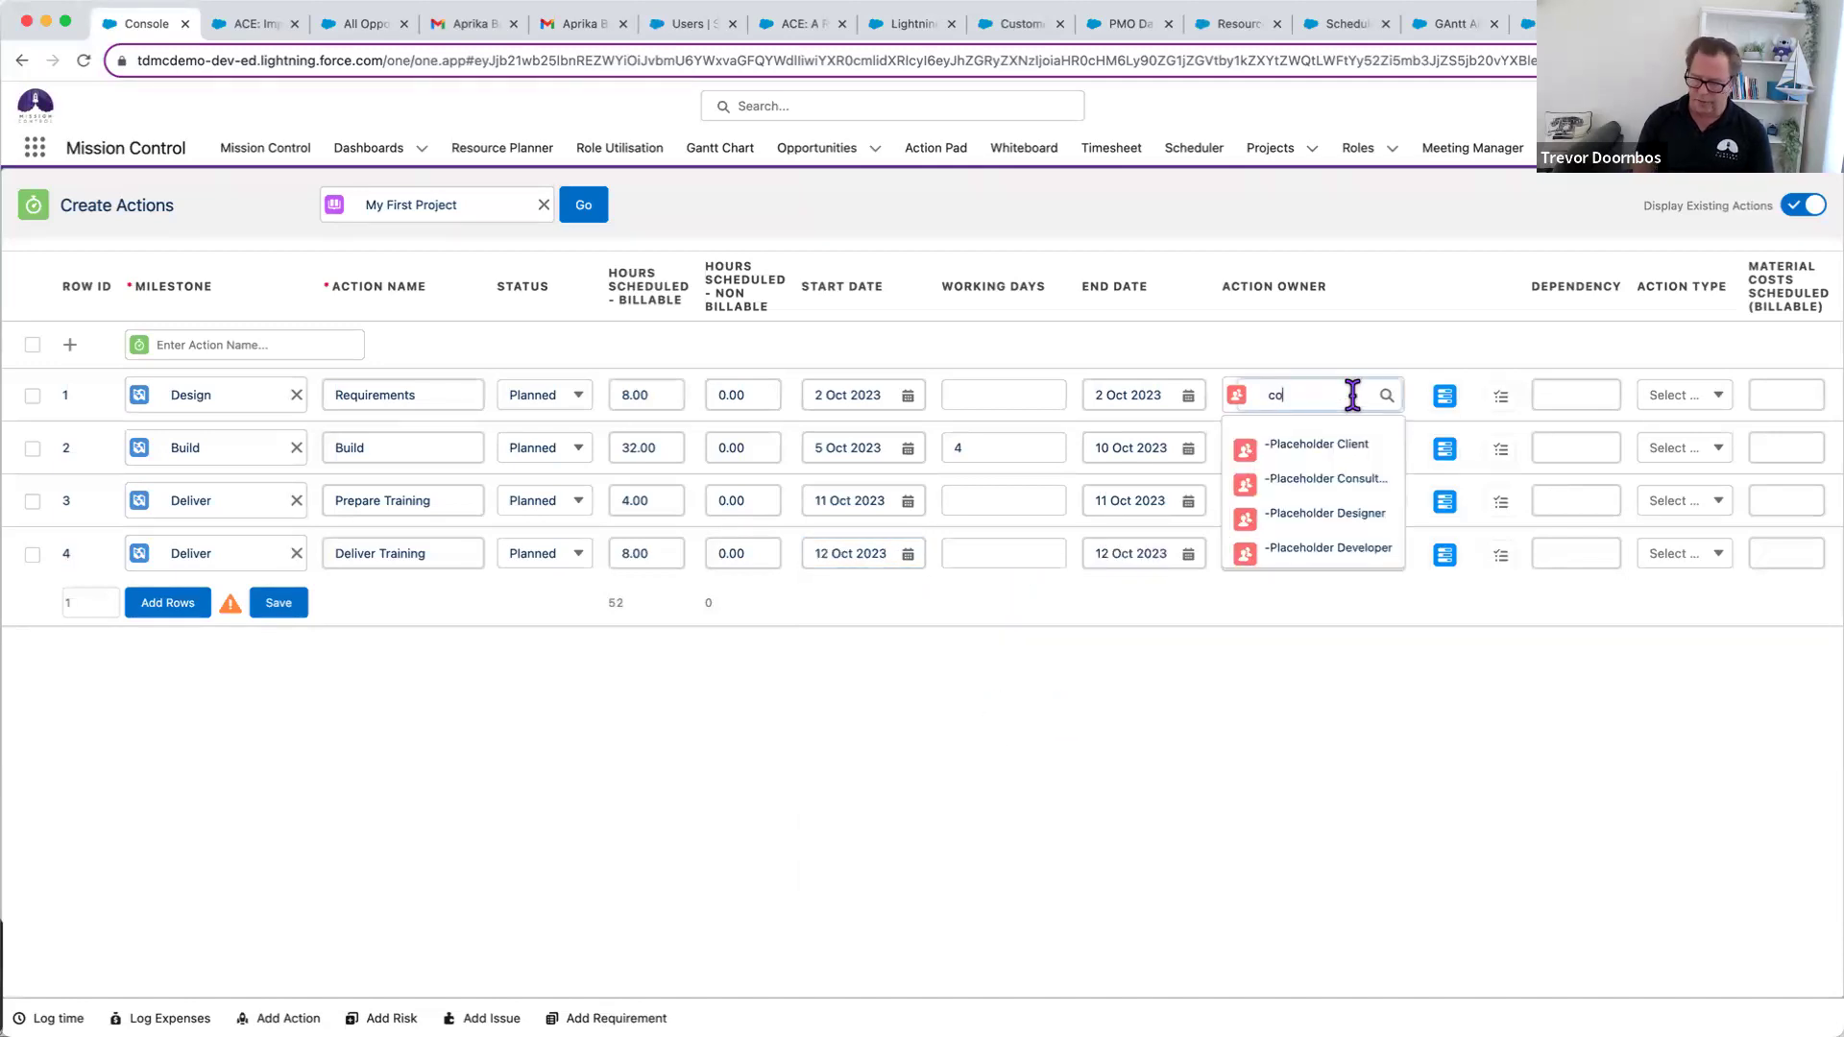
text(ns)
click(1316, 450)
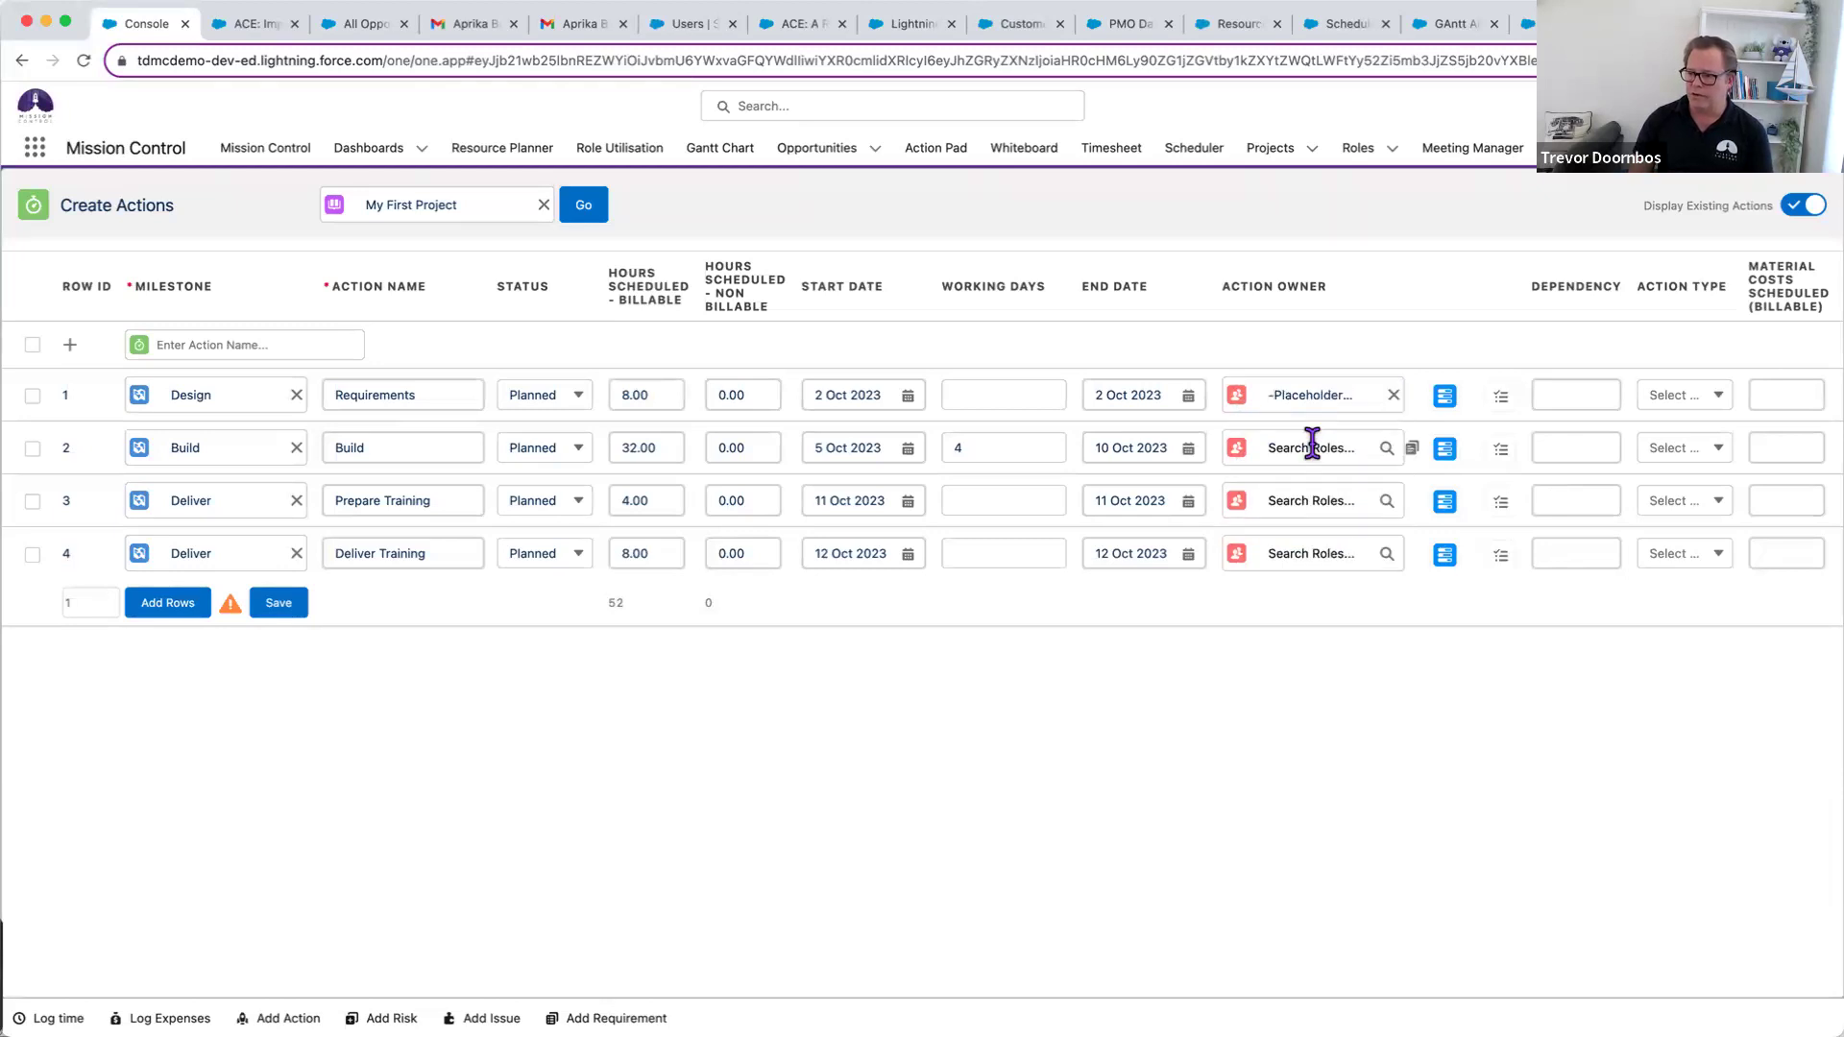
- Assign Placeholder Developer to Build and the matching training placeholder role to both training actions
click(1312, 447)
text(dev)
click(1329, 506)
text(tra)
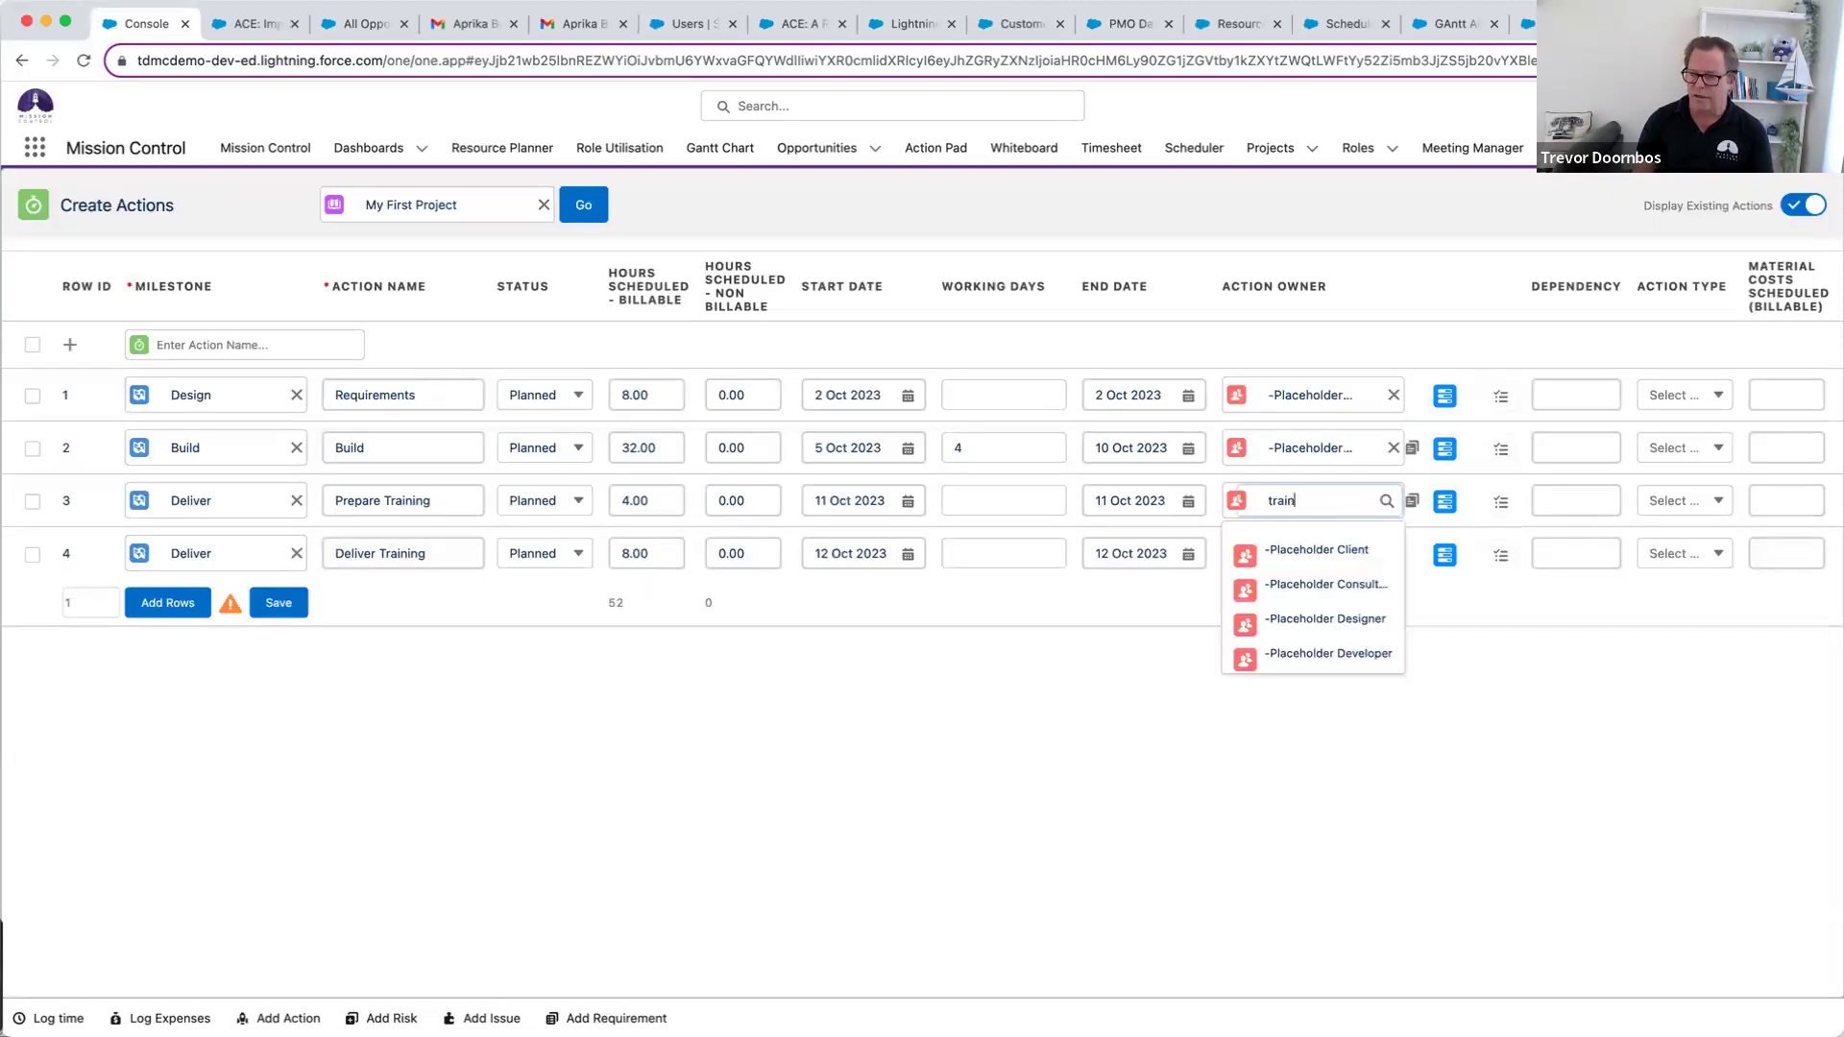
text(in)
click(1324, 548)
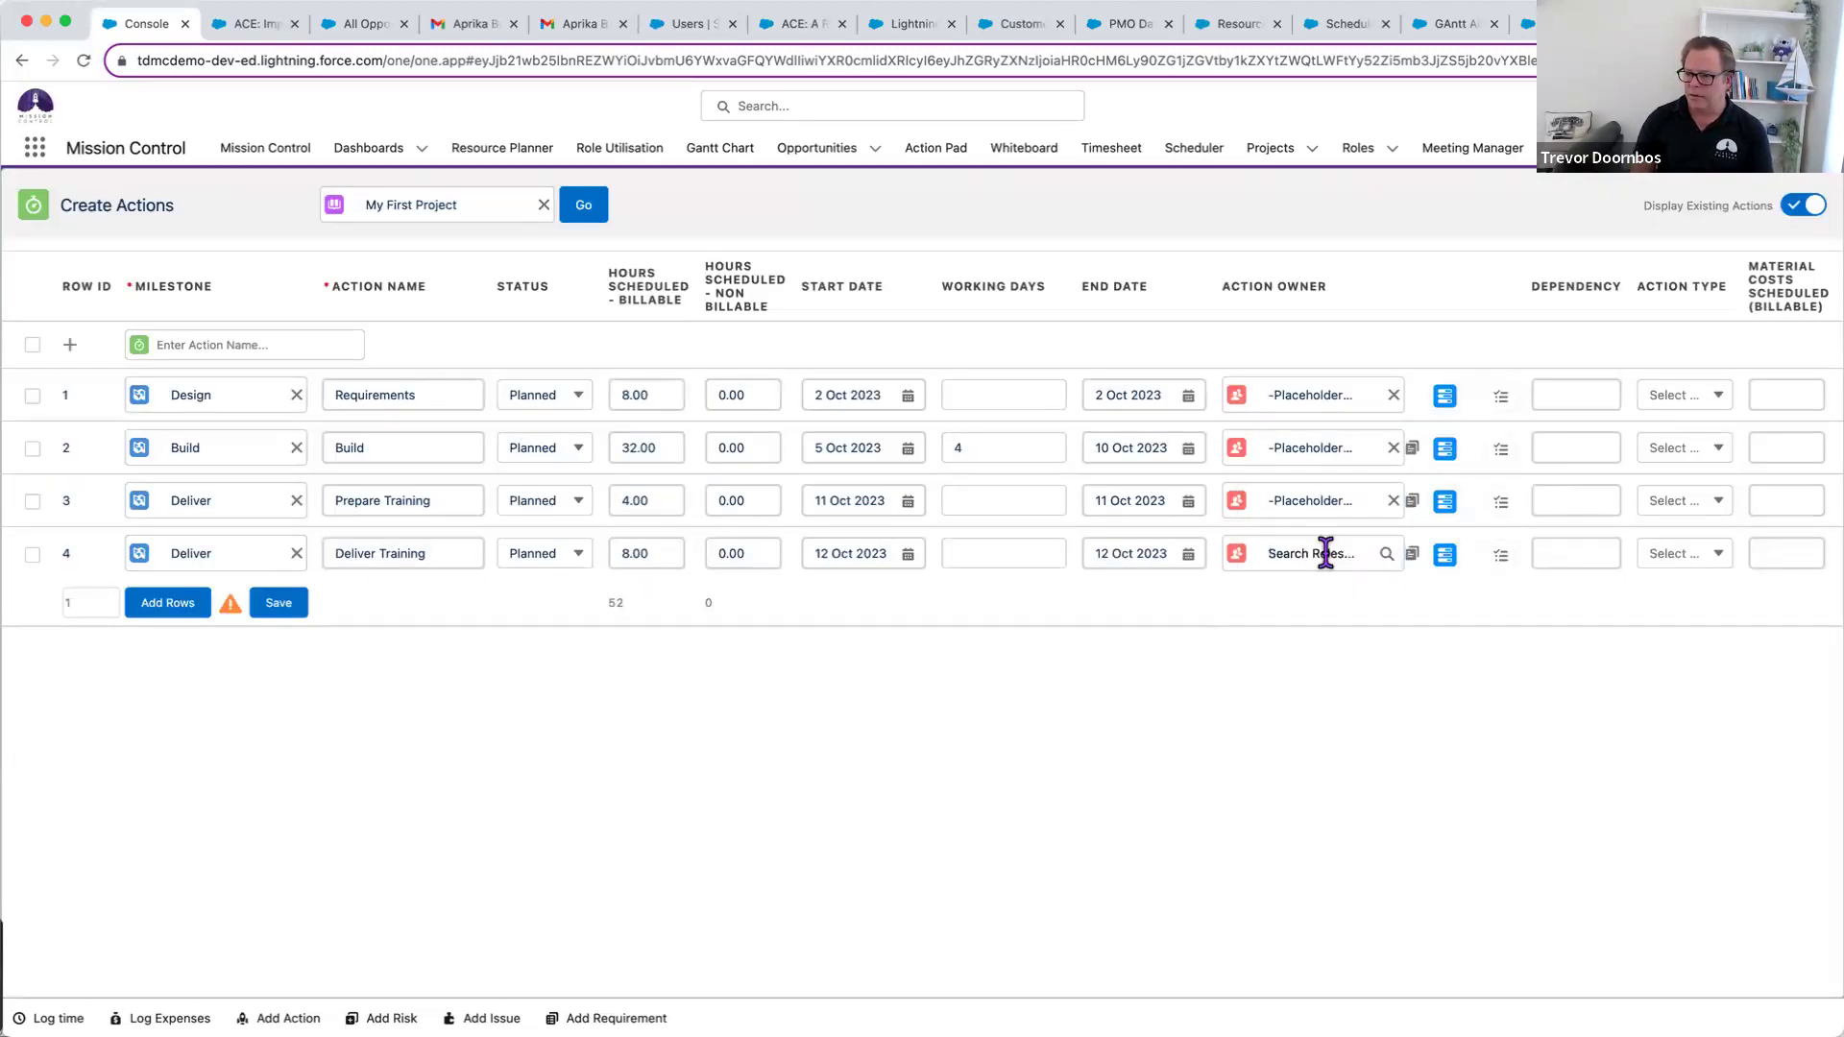
text(tr)
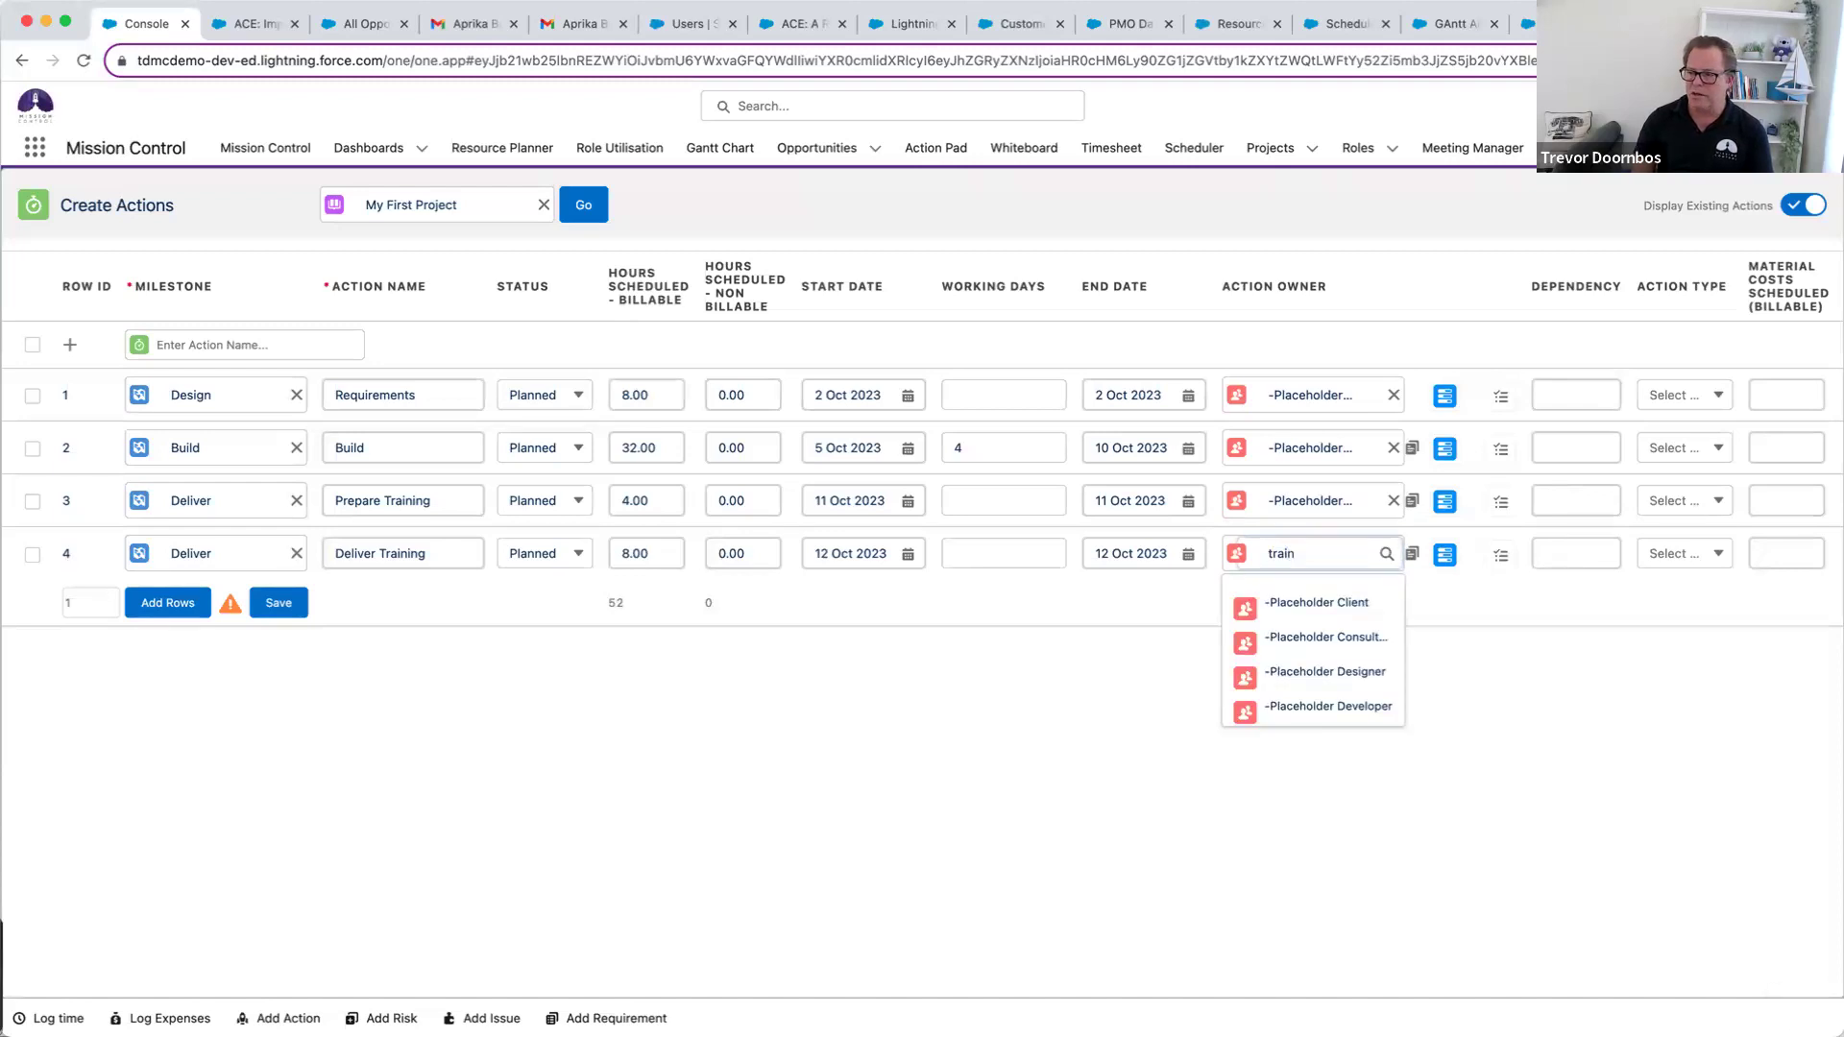
text(ain)
click(1308, 596)
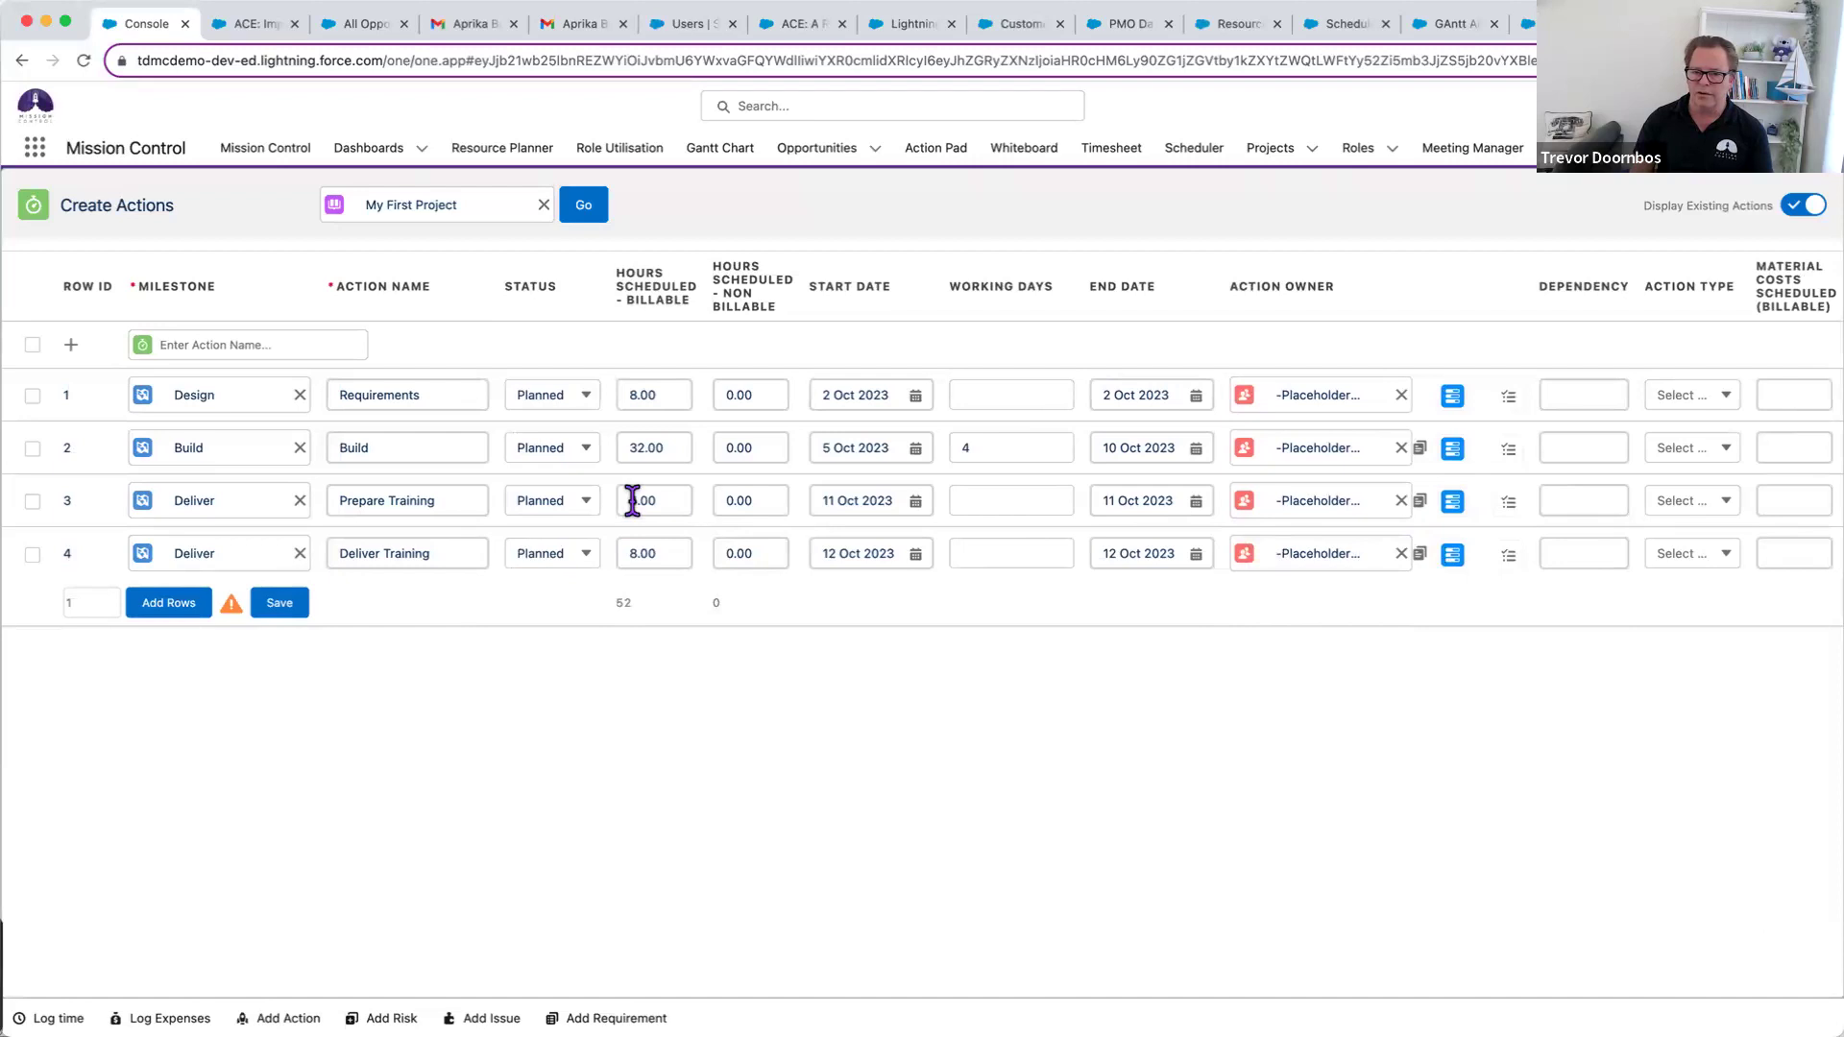
- Set finish-to-start dependencies 1fs on Build, 2fs on Prepare Training and 3fs on Deliver Training
click(1611, 447)
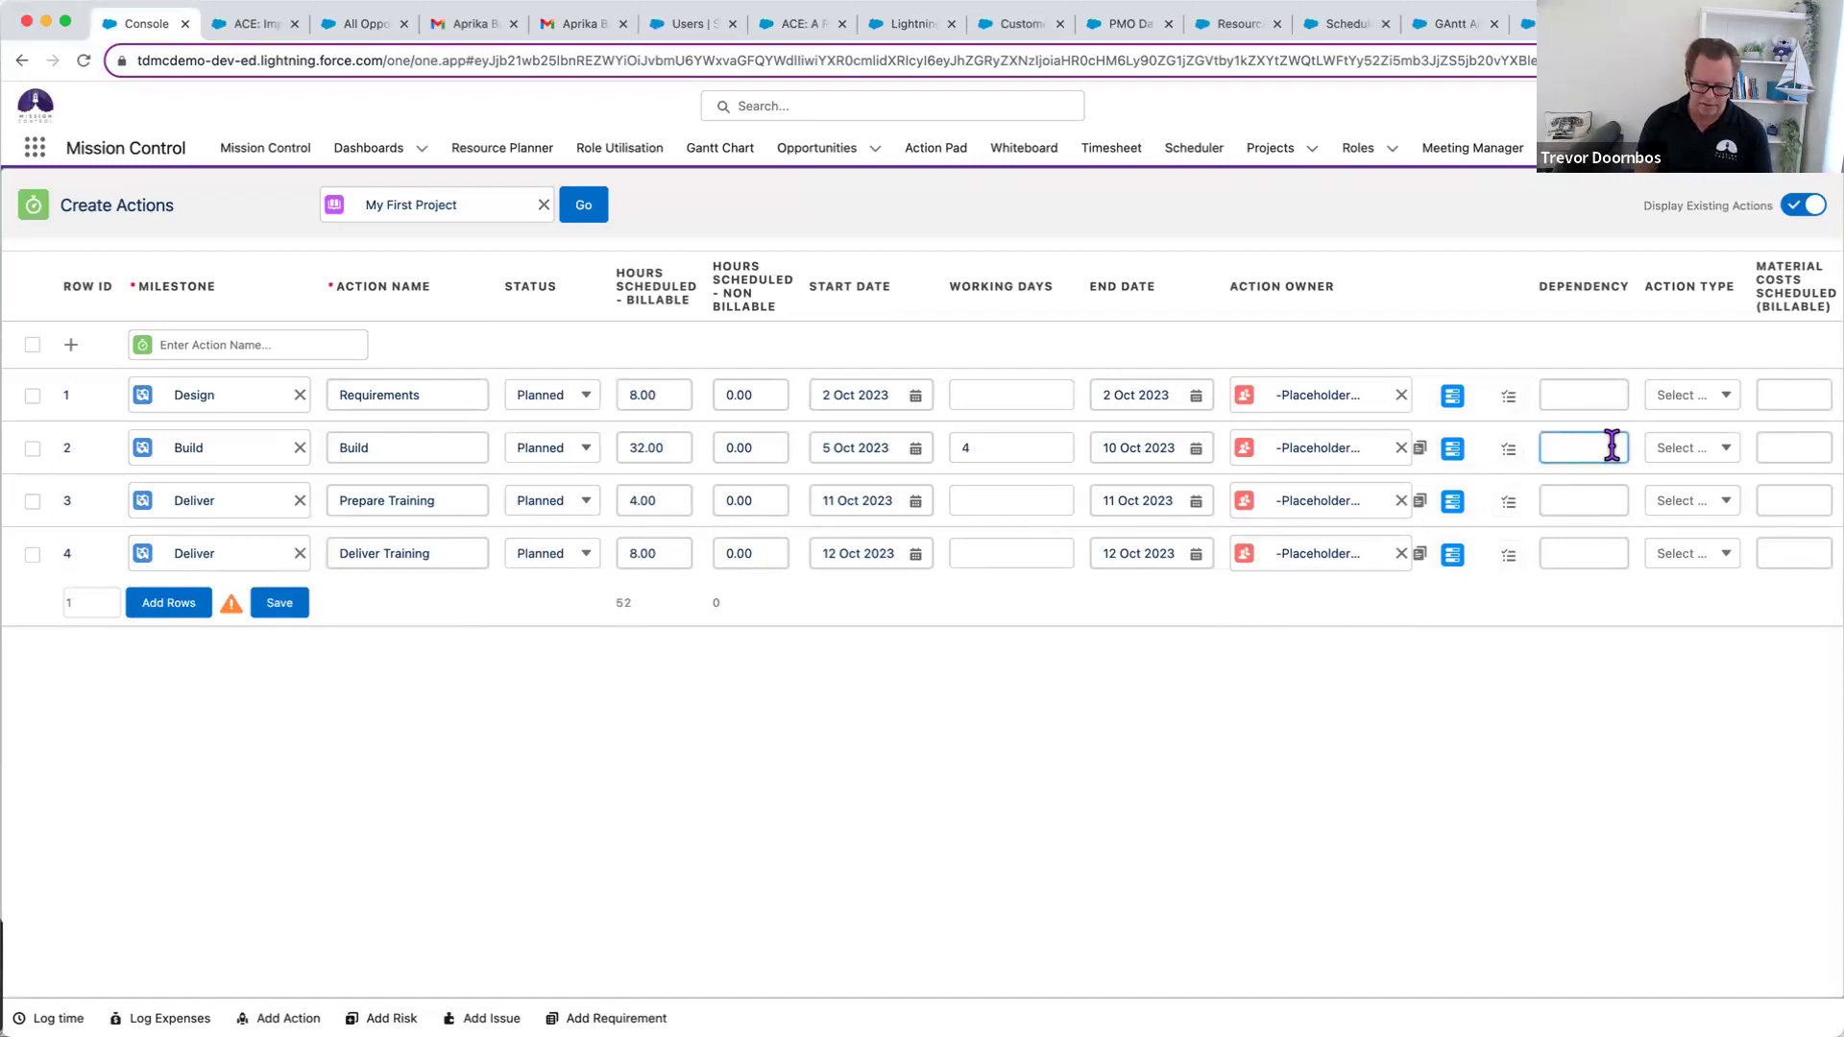
text(1fs)
scroll(1623, 480, right, 1)
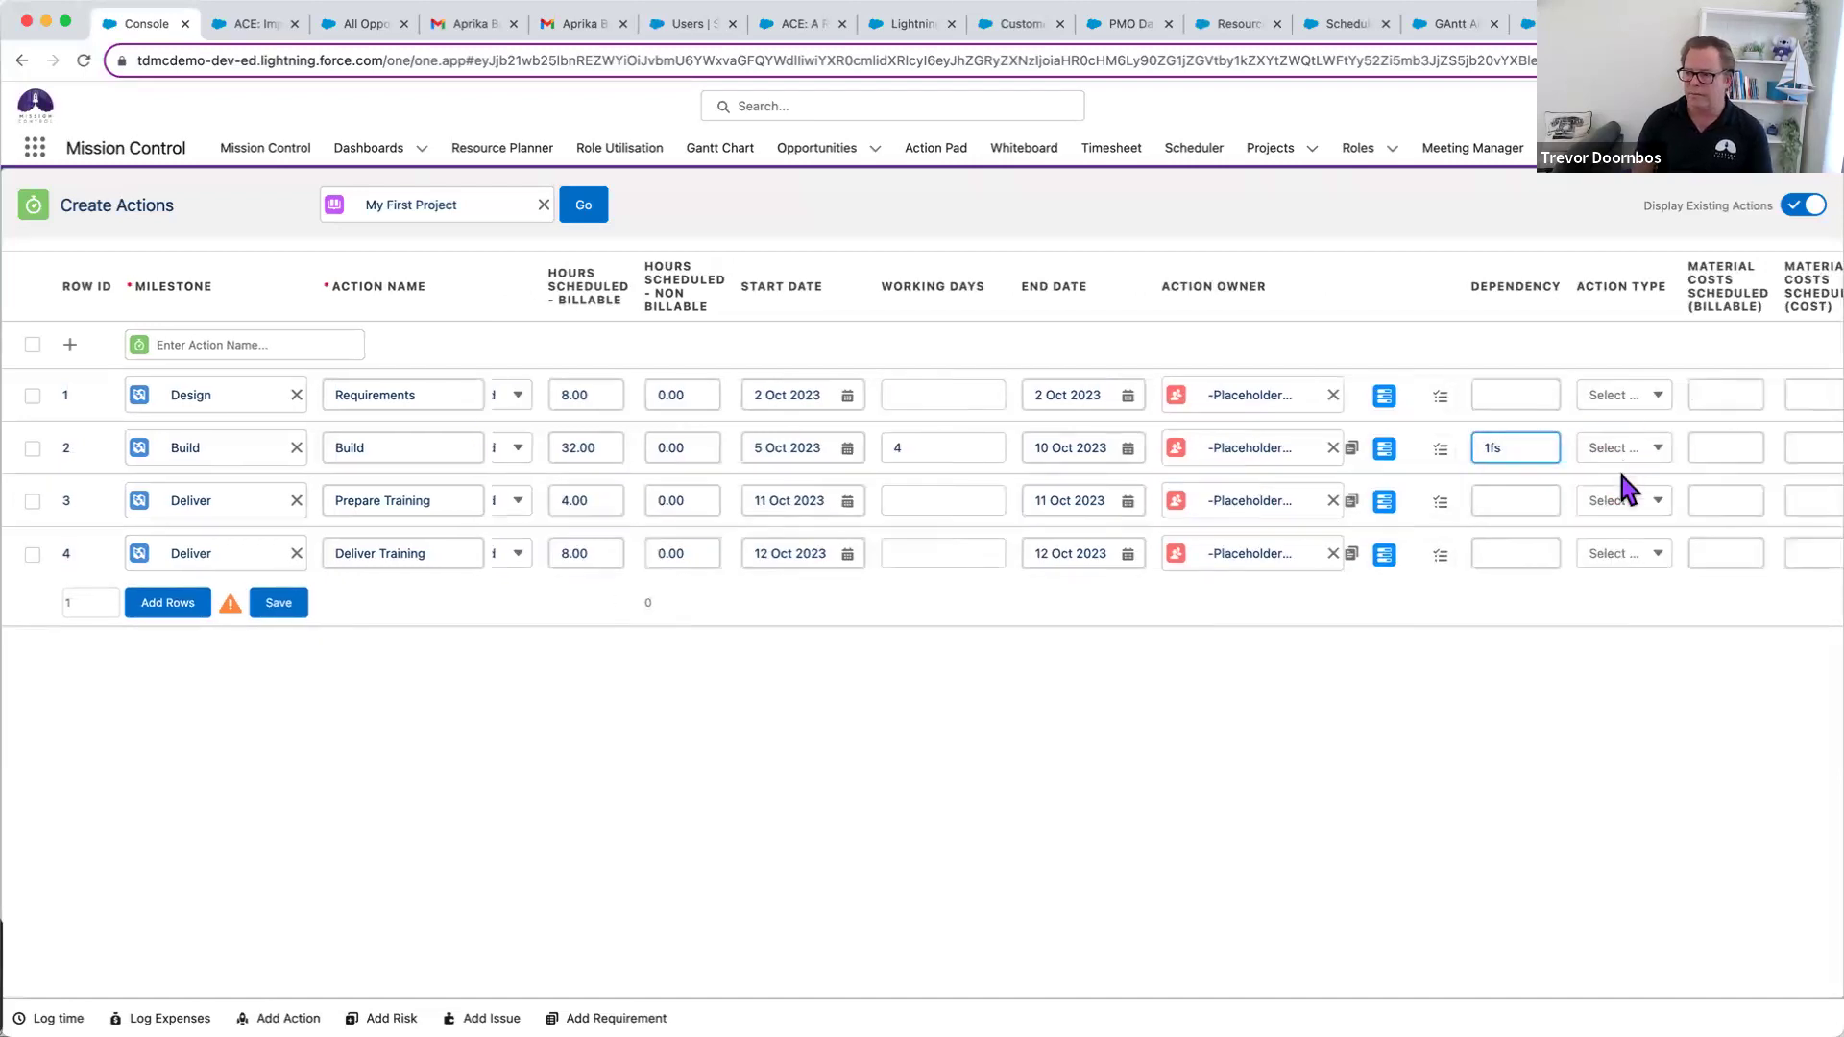
click(1518, 500)
text(2fs)
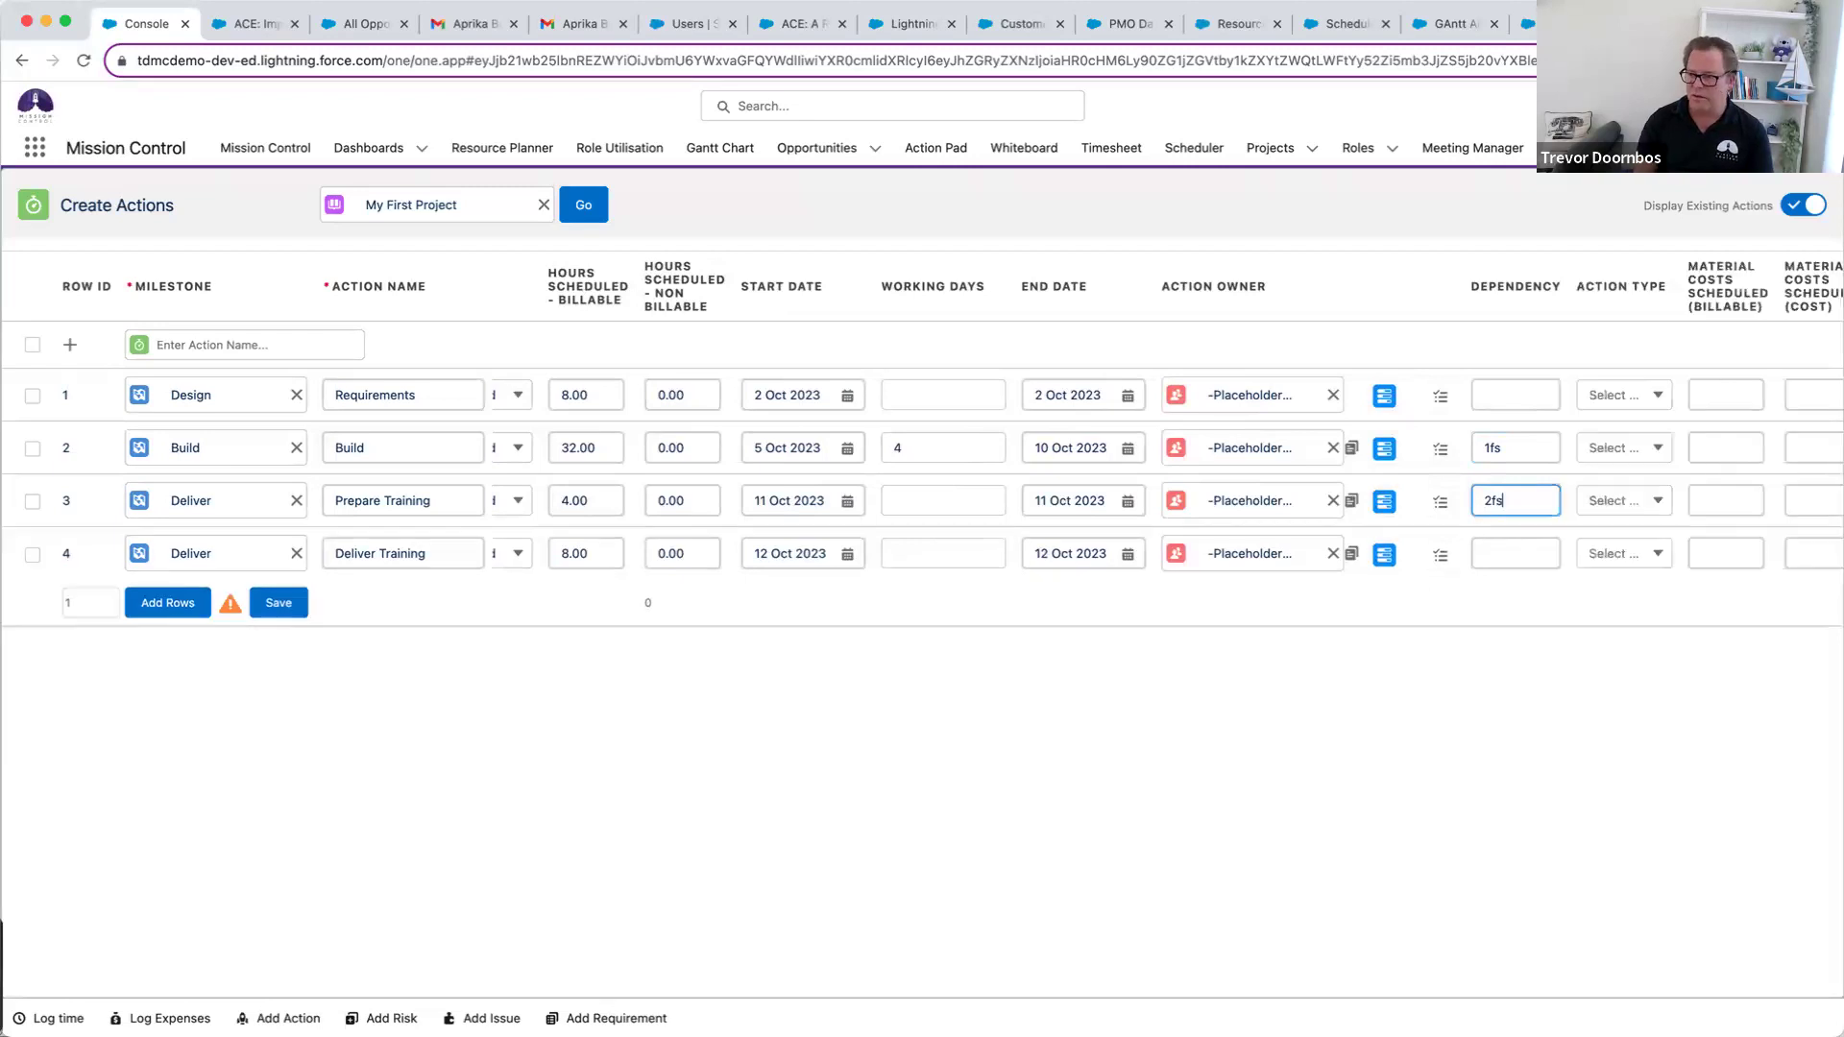
click(1516, 555)
text(3)
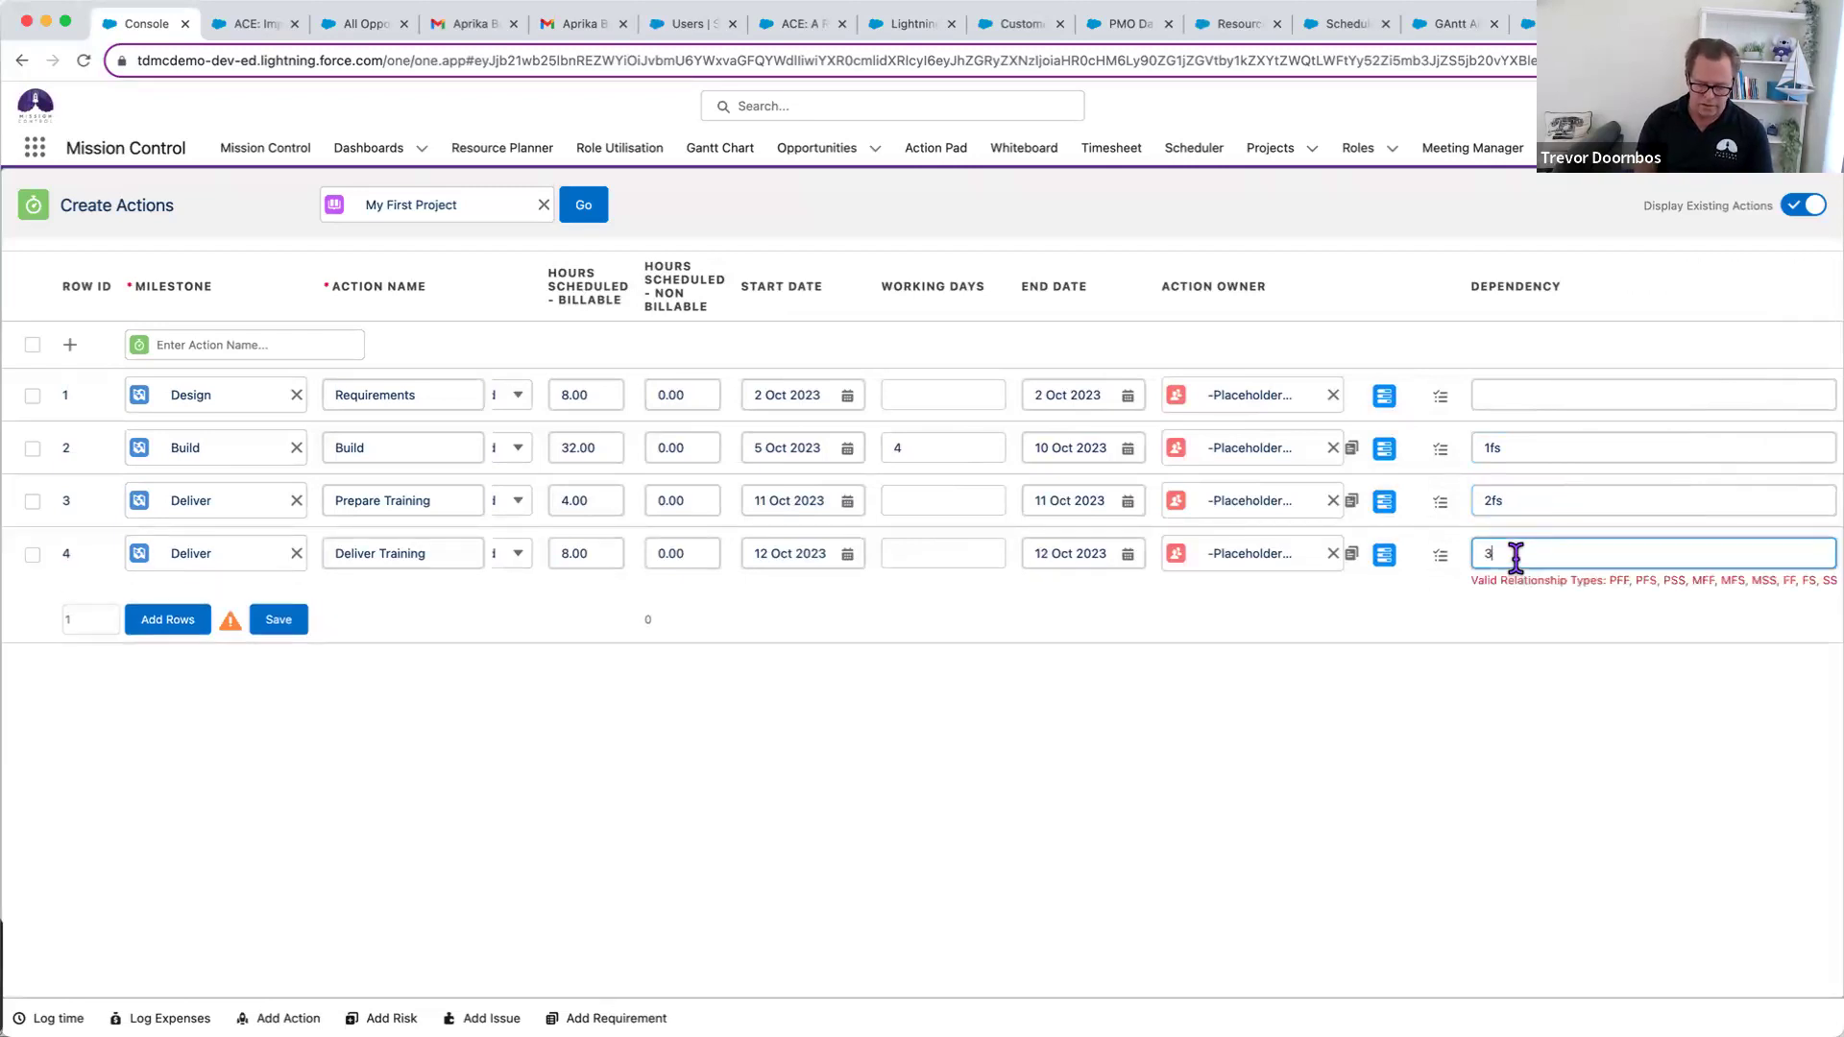
text(fa)
key(BackSpace)
text(s)
click(1296, 679)
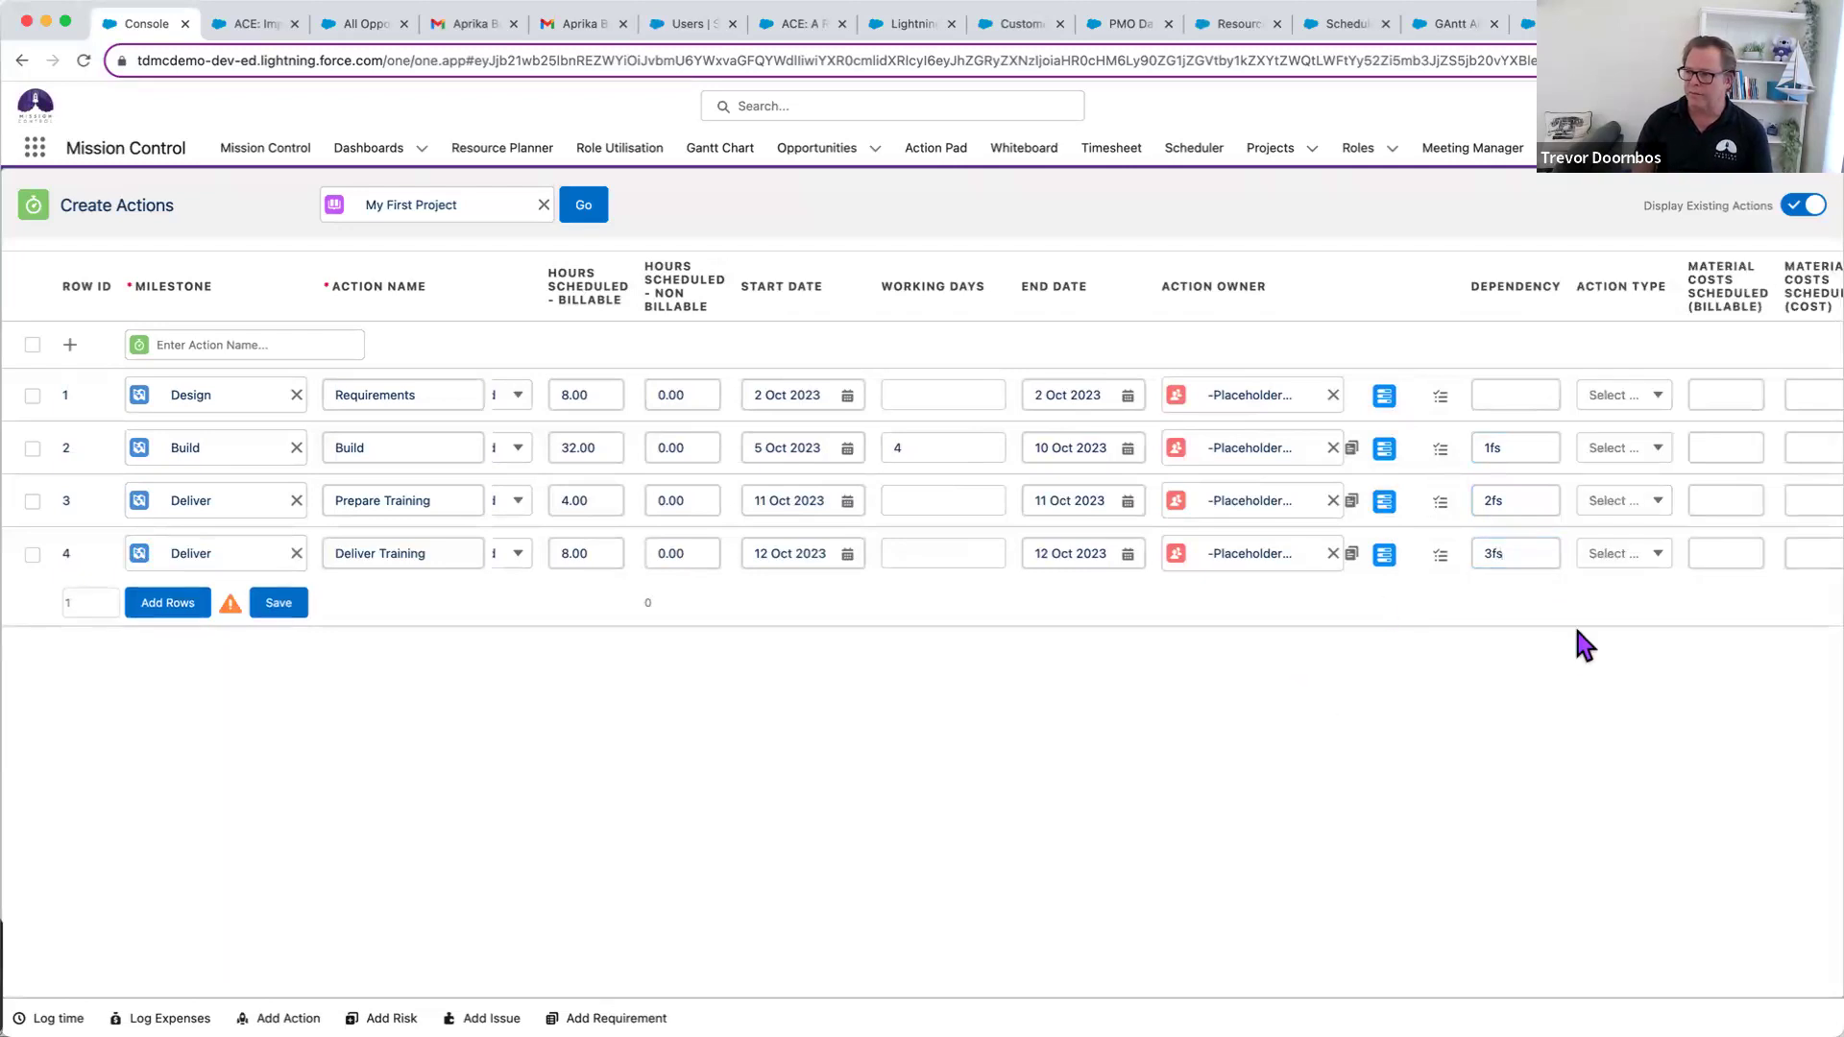
scroll(1576, 630, right, 10)
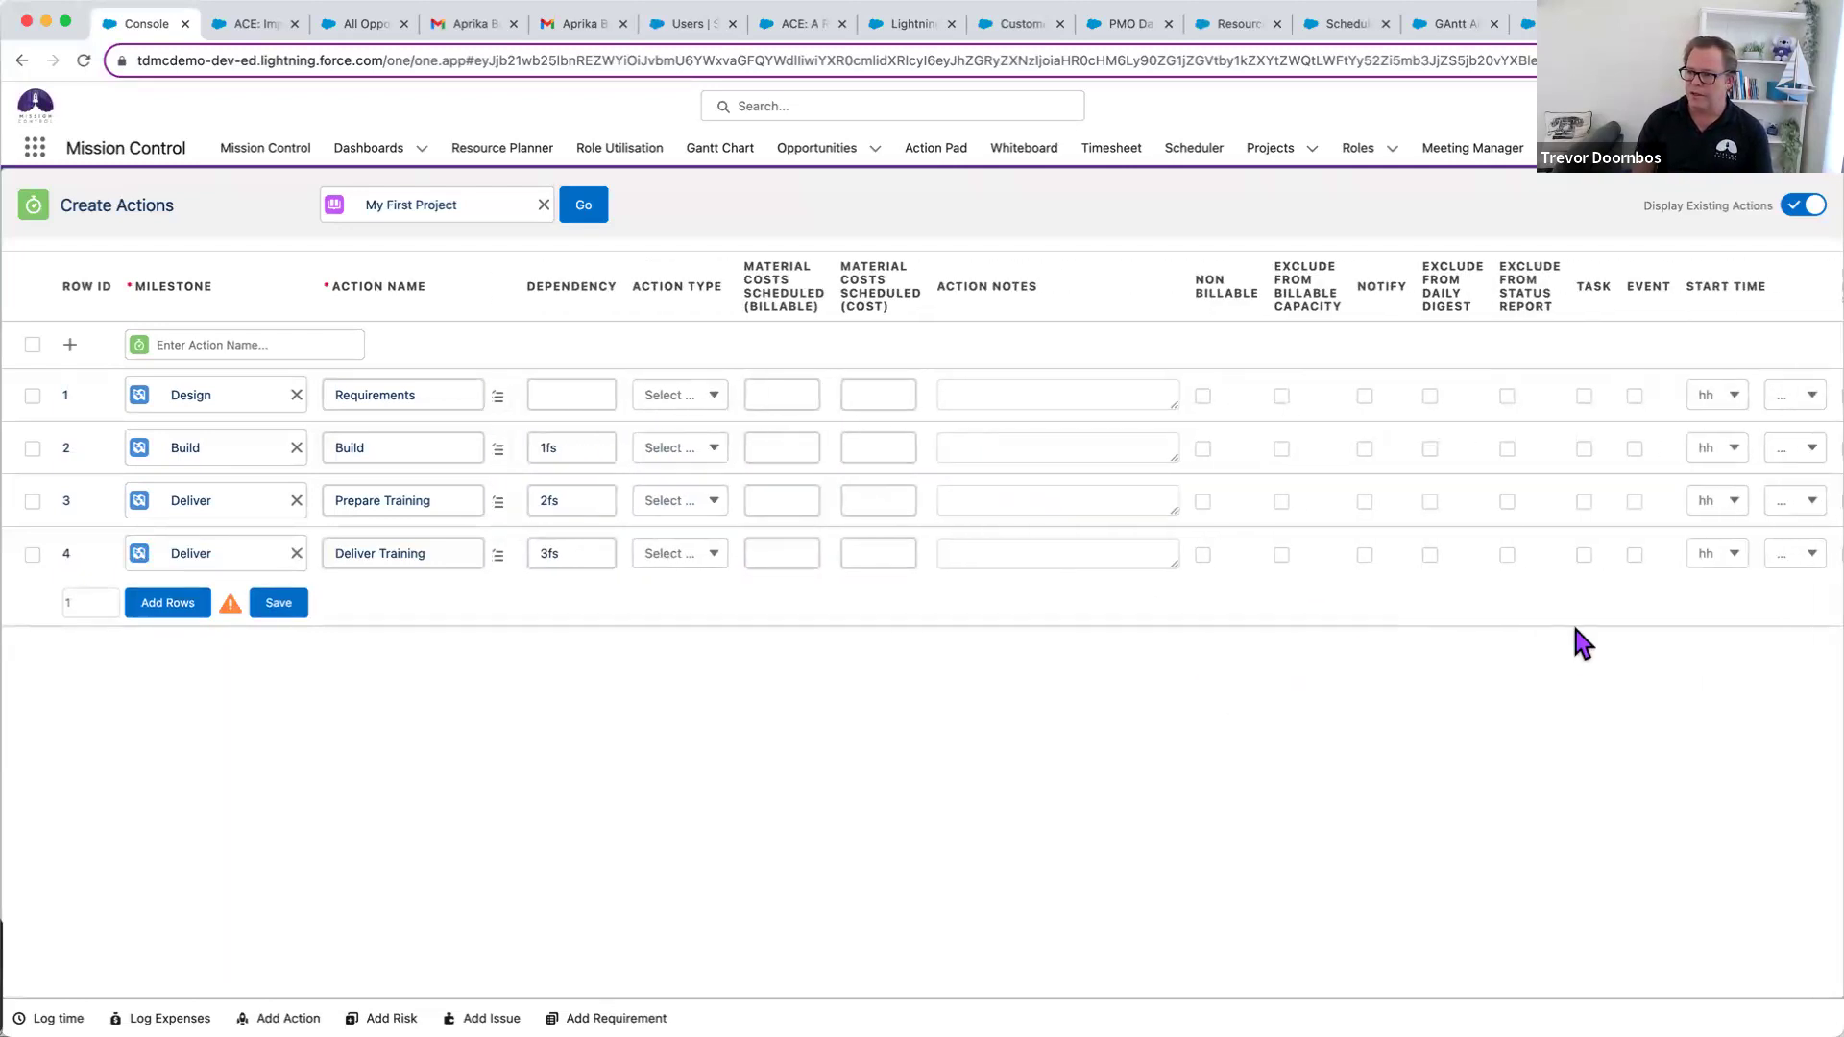
scroll(1536, 634, left, 10)
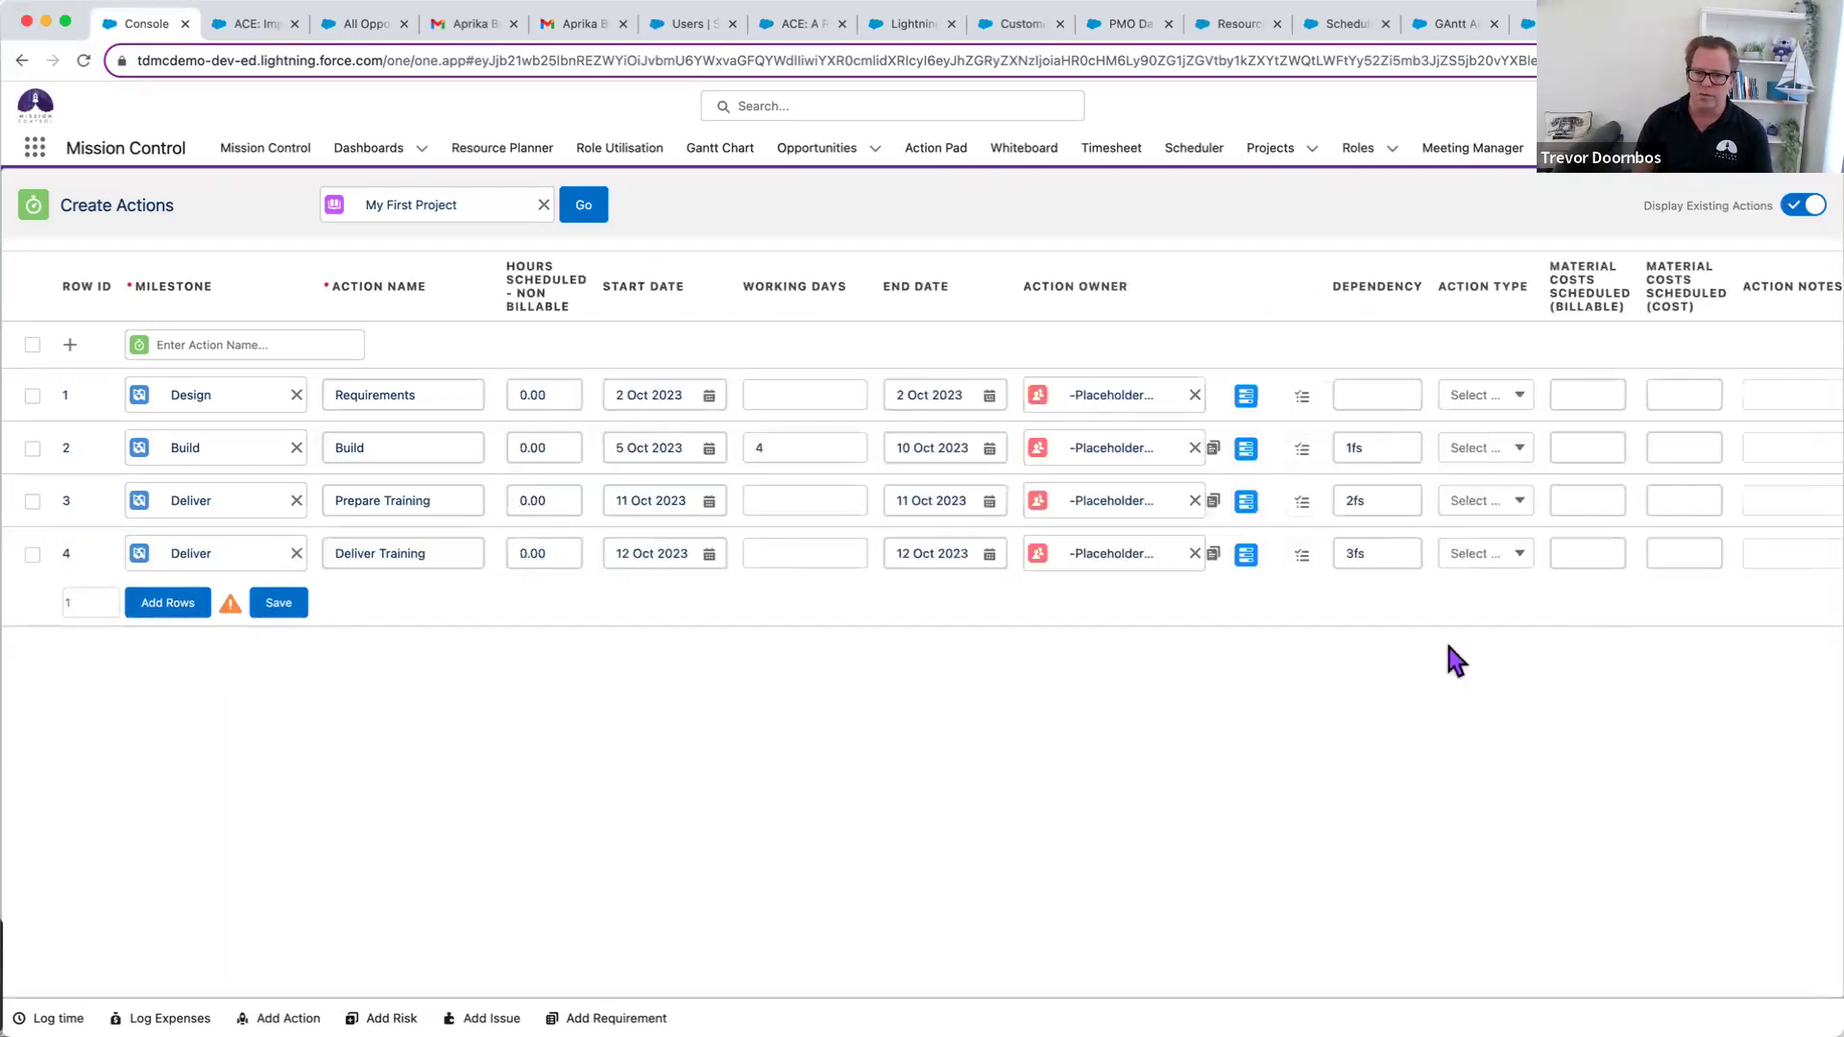
- Save the four actions and expand every milestone in the Work Breakdown Structure to show them
click(280, 603)
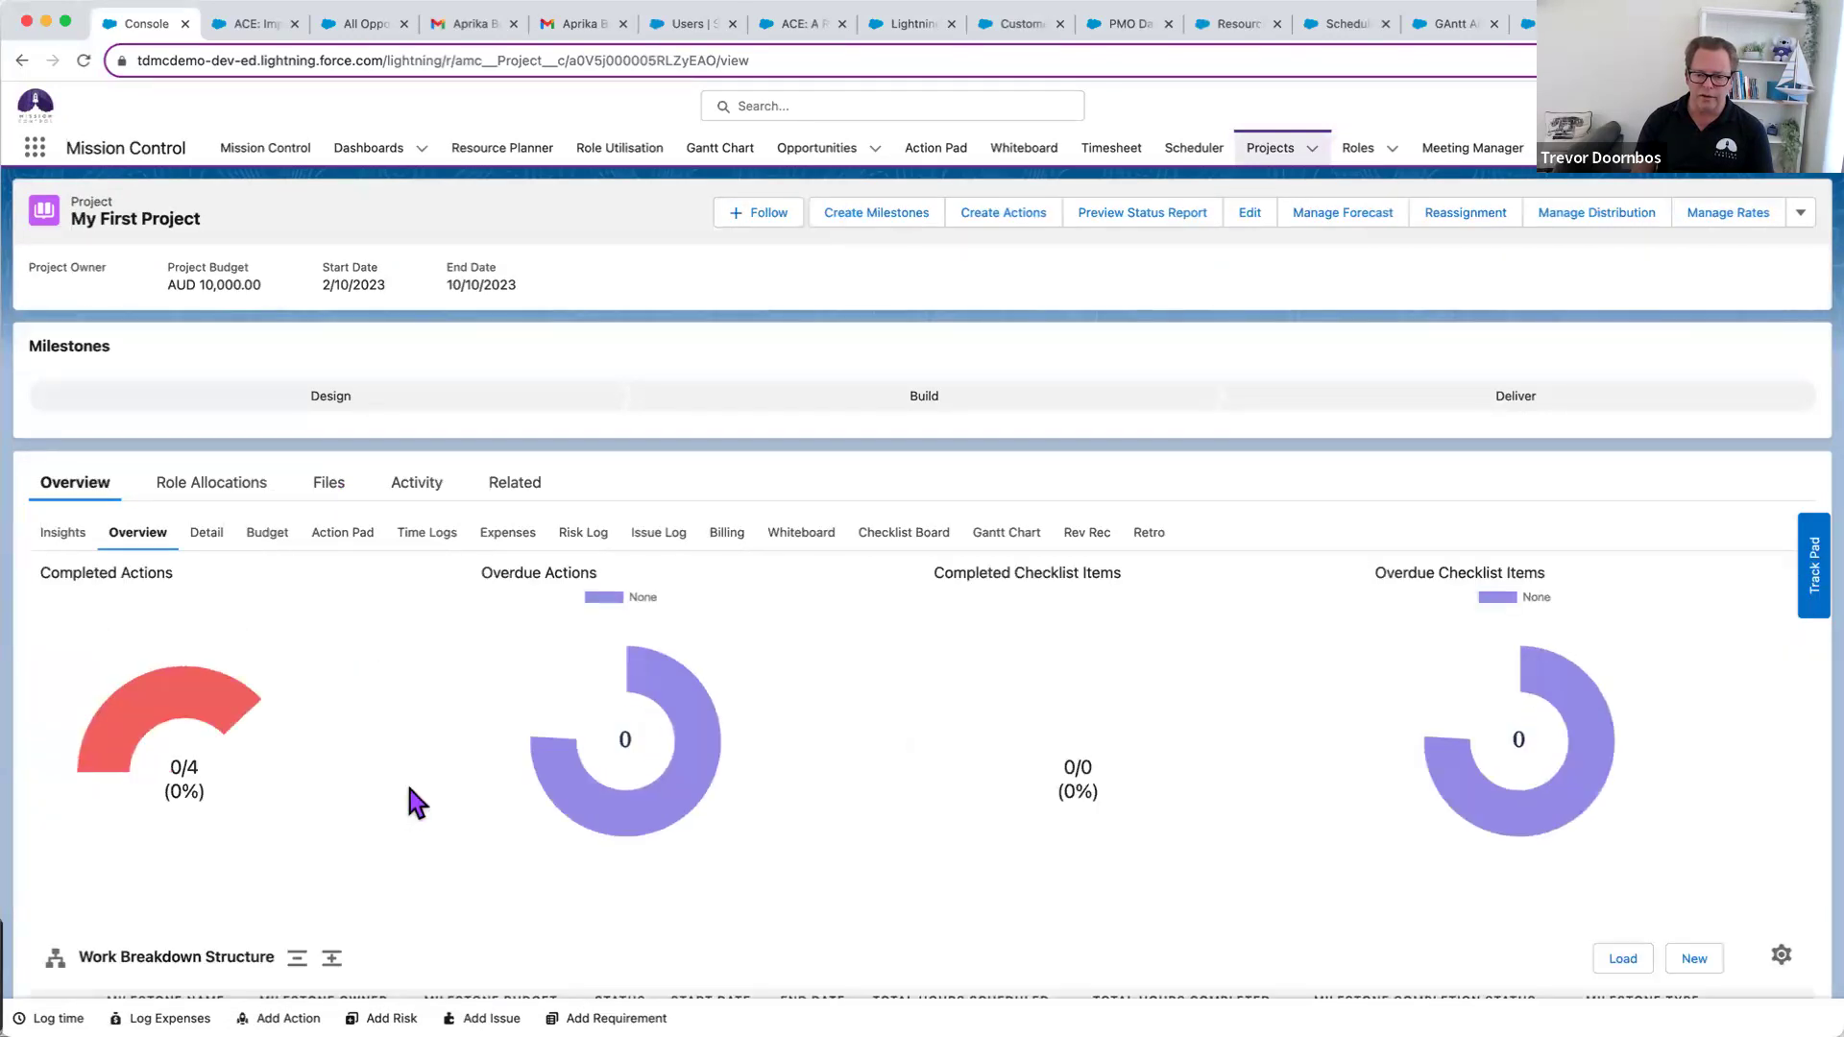
scroll(423, 793, down, 5)
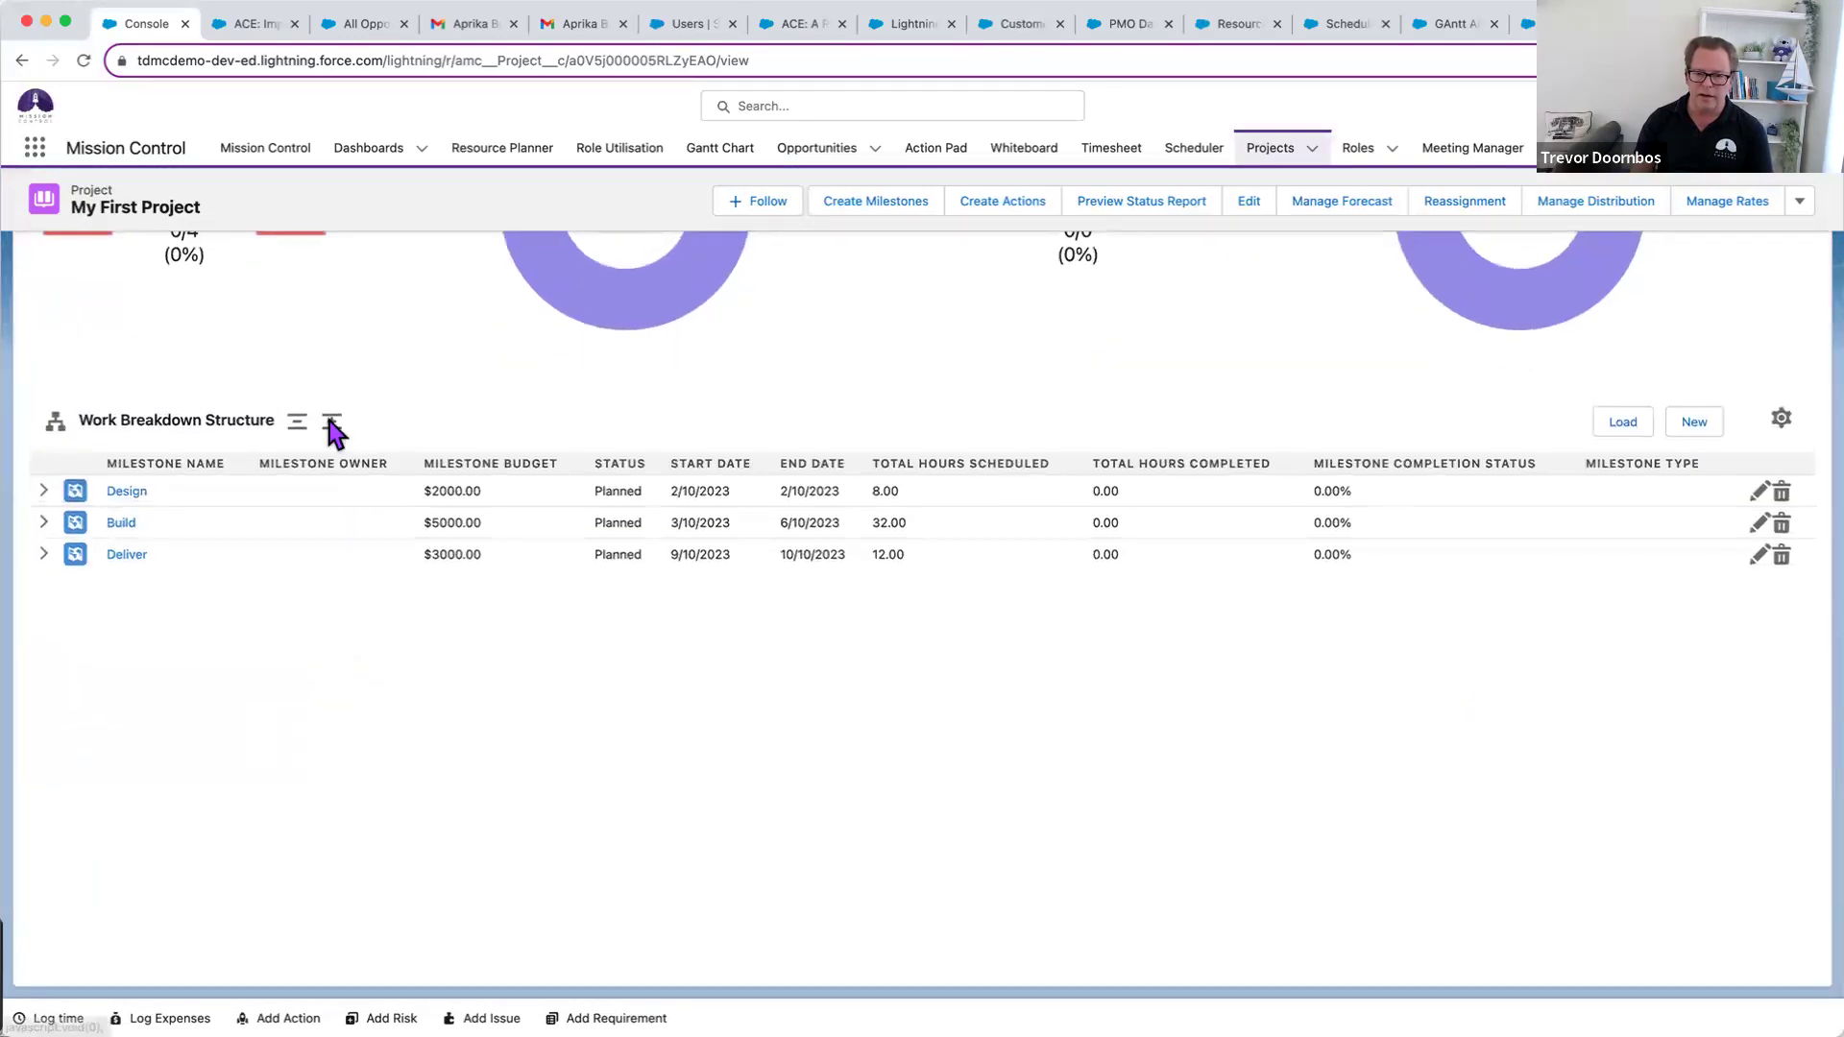
click(333, 425)
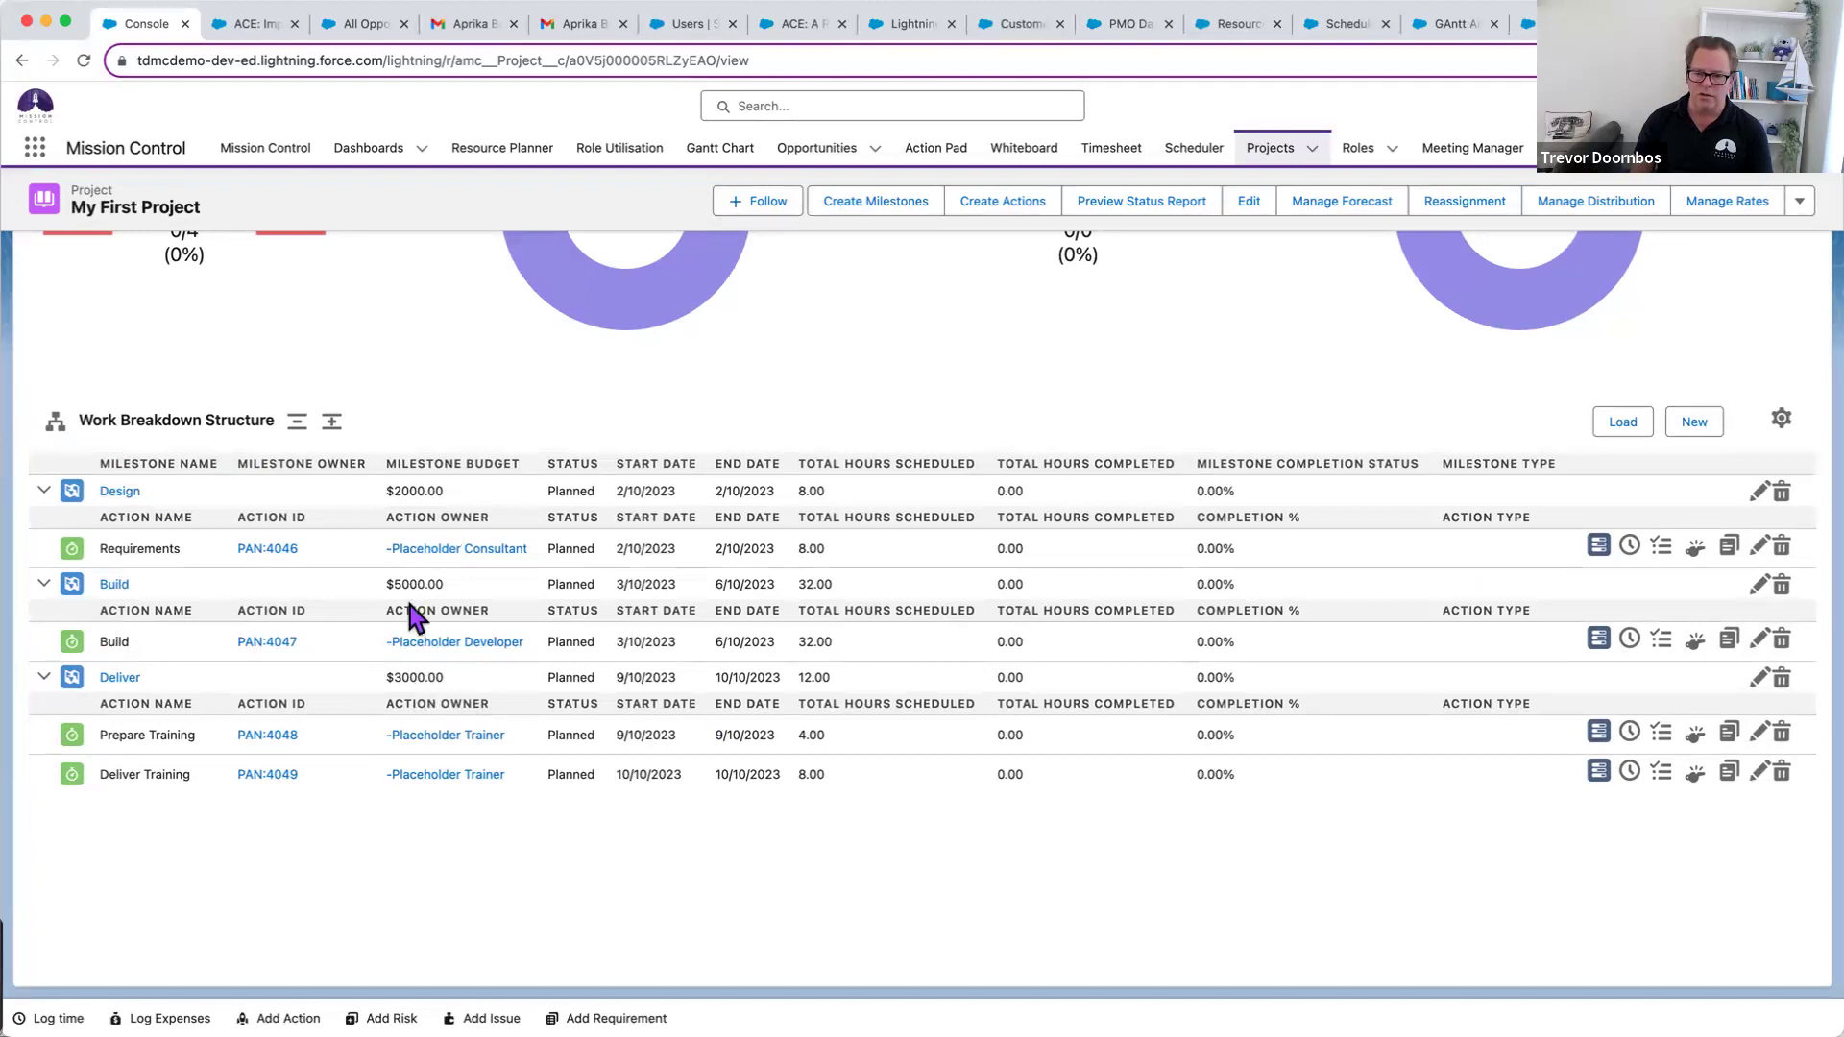
scroll(440, 523, up, 10)
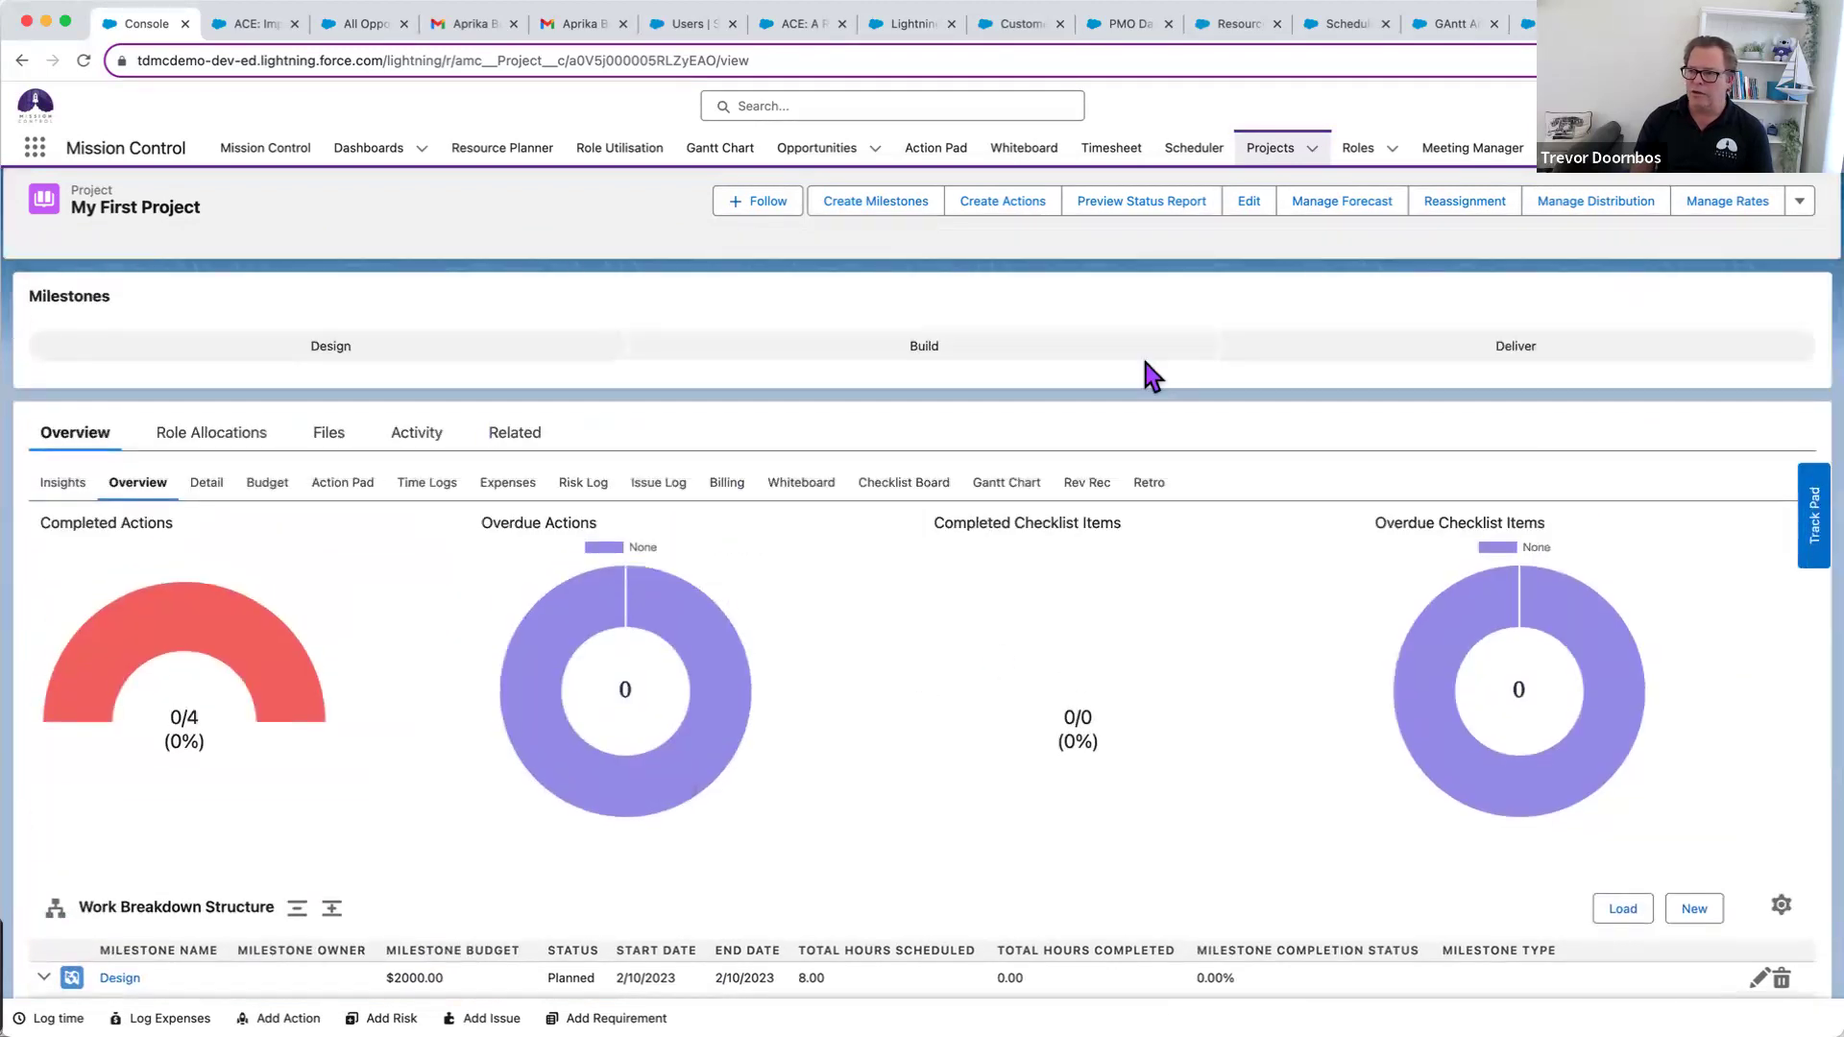
- Edit My First Project and set its Billing Type to Fixed Price
click(1247, 199)
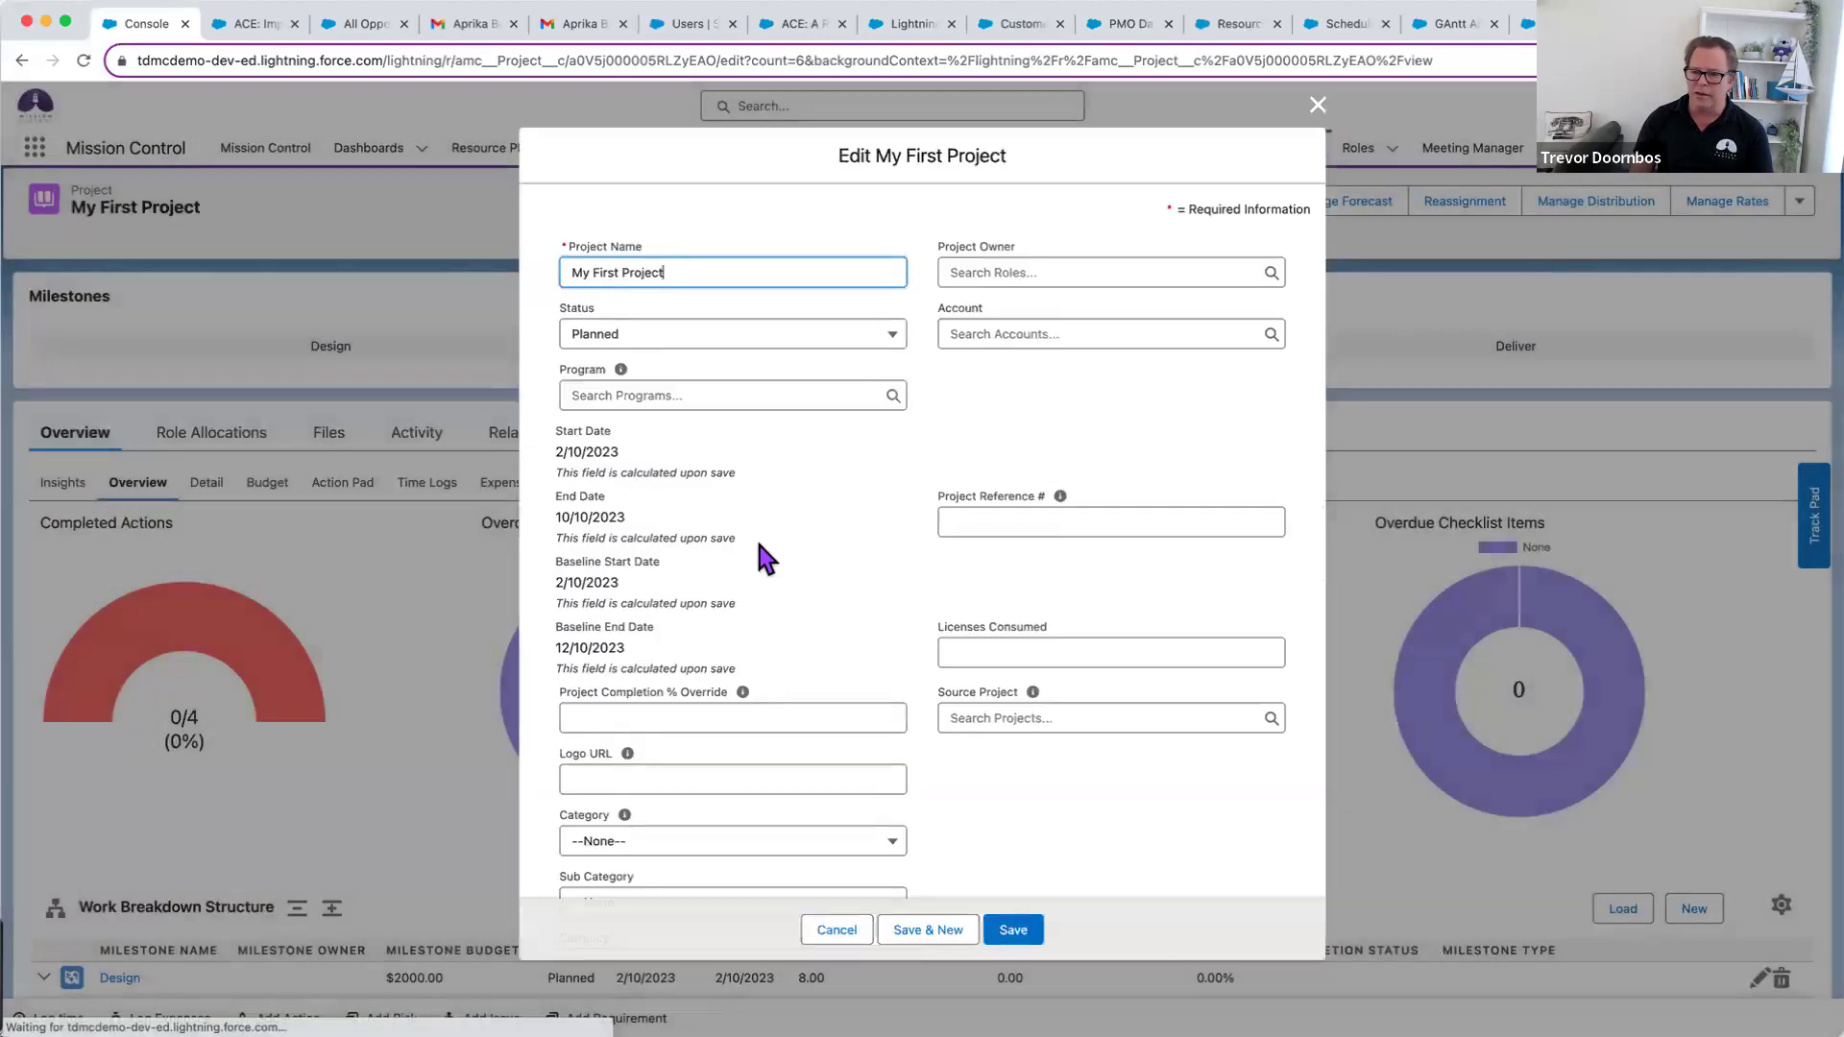
scroll(758, 545, down, 10)
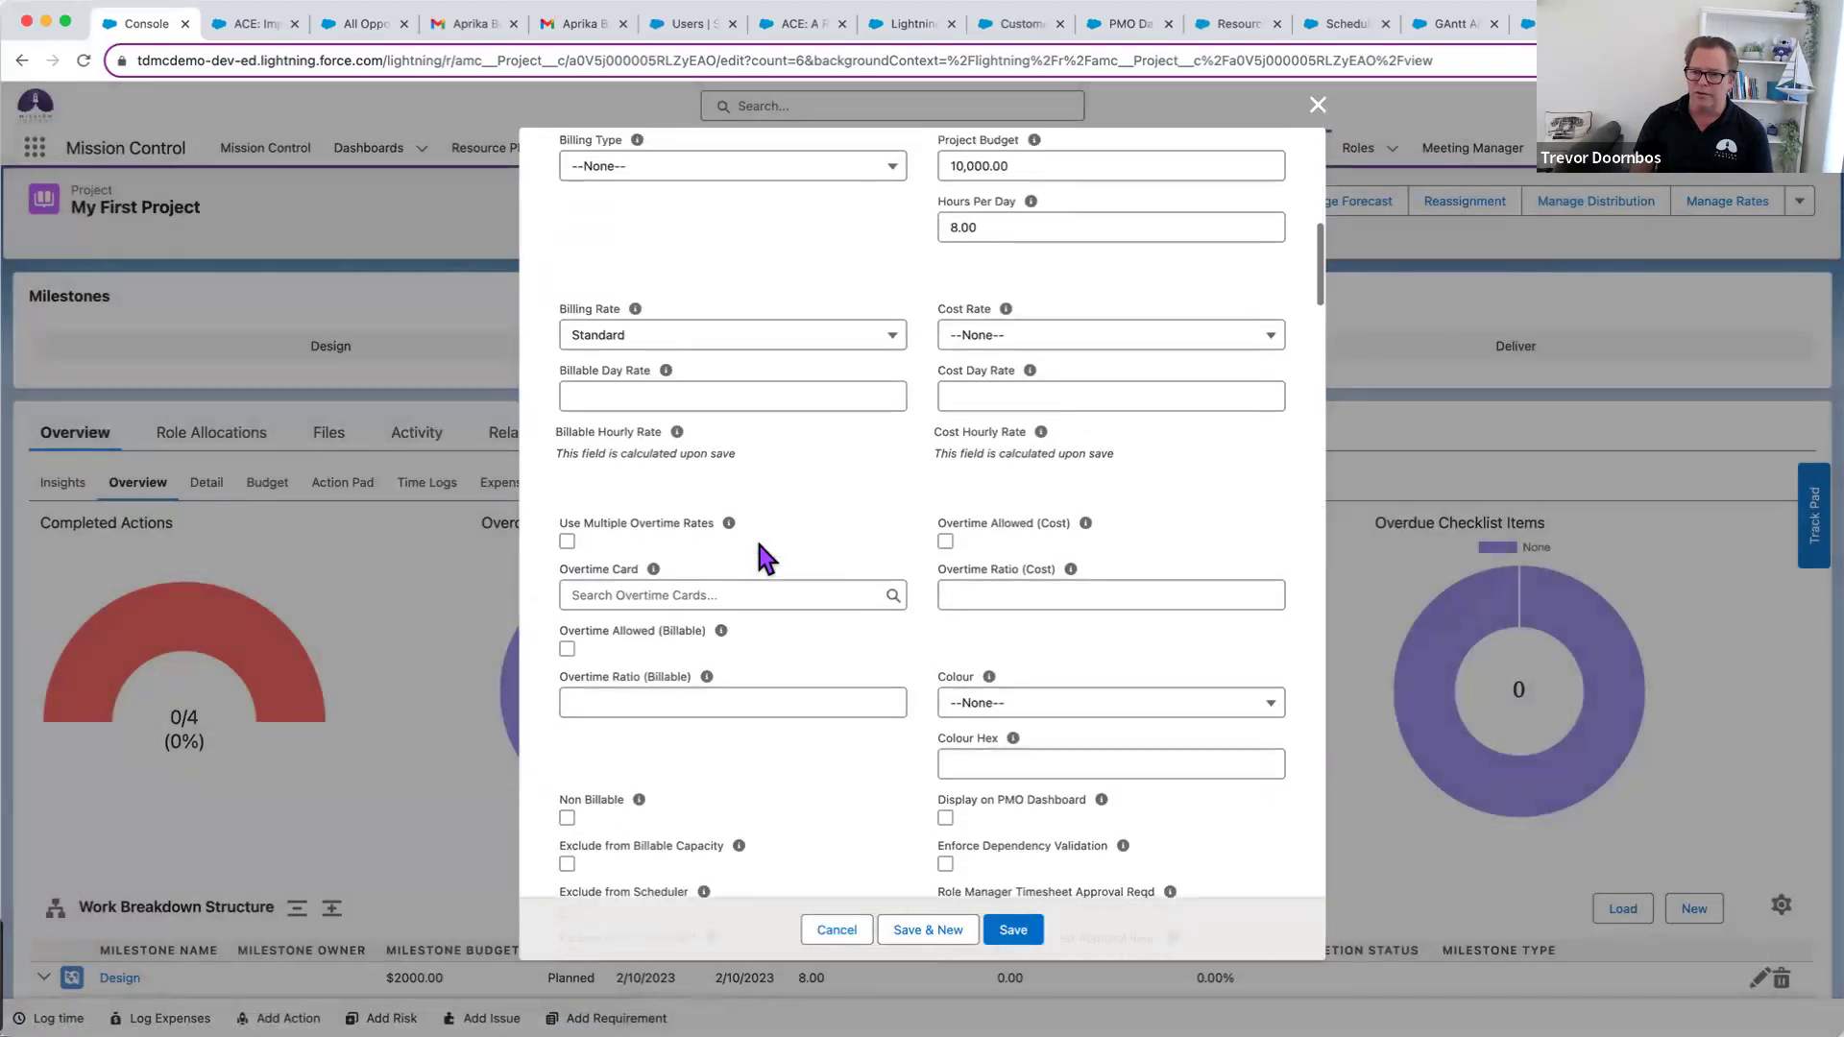
scroll(744, 509, up, 3)
click(648, 348)
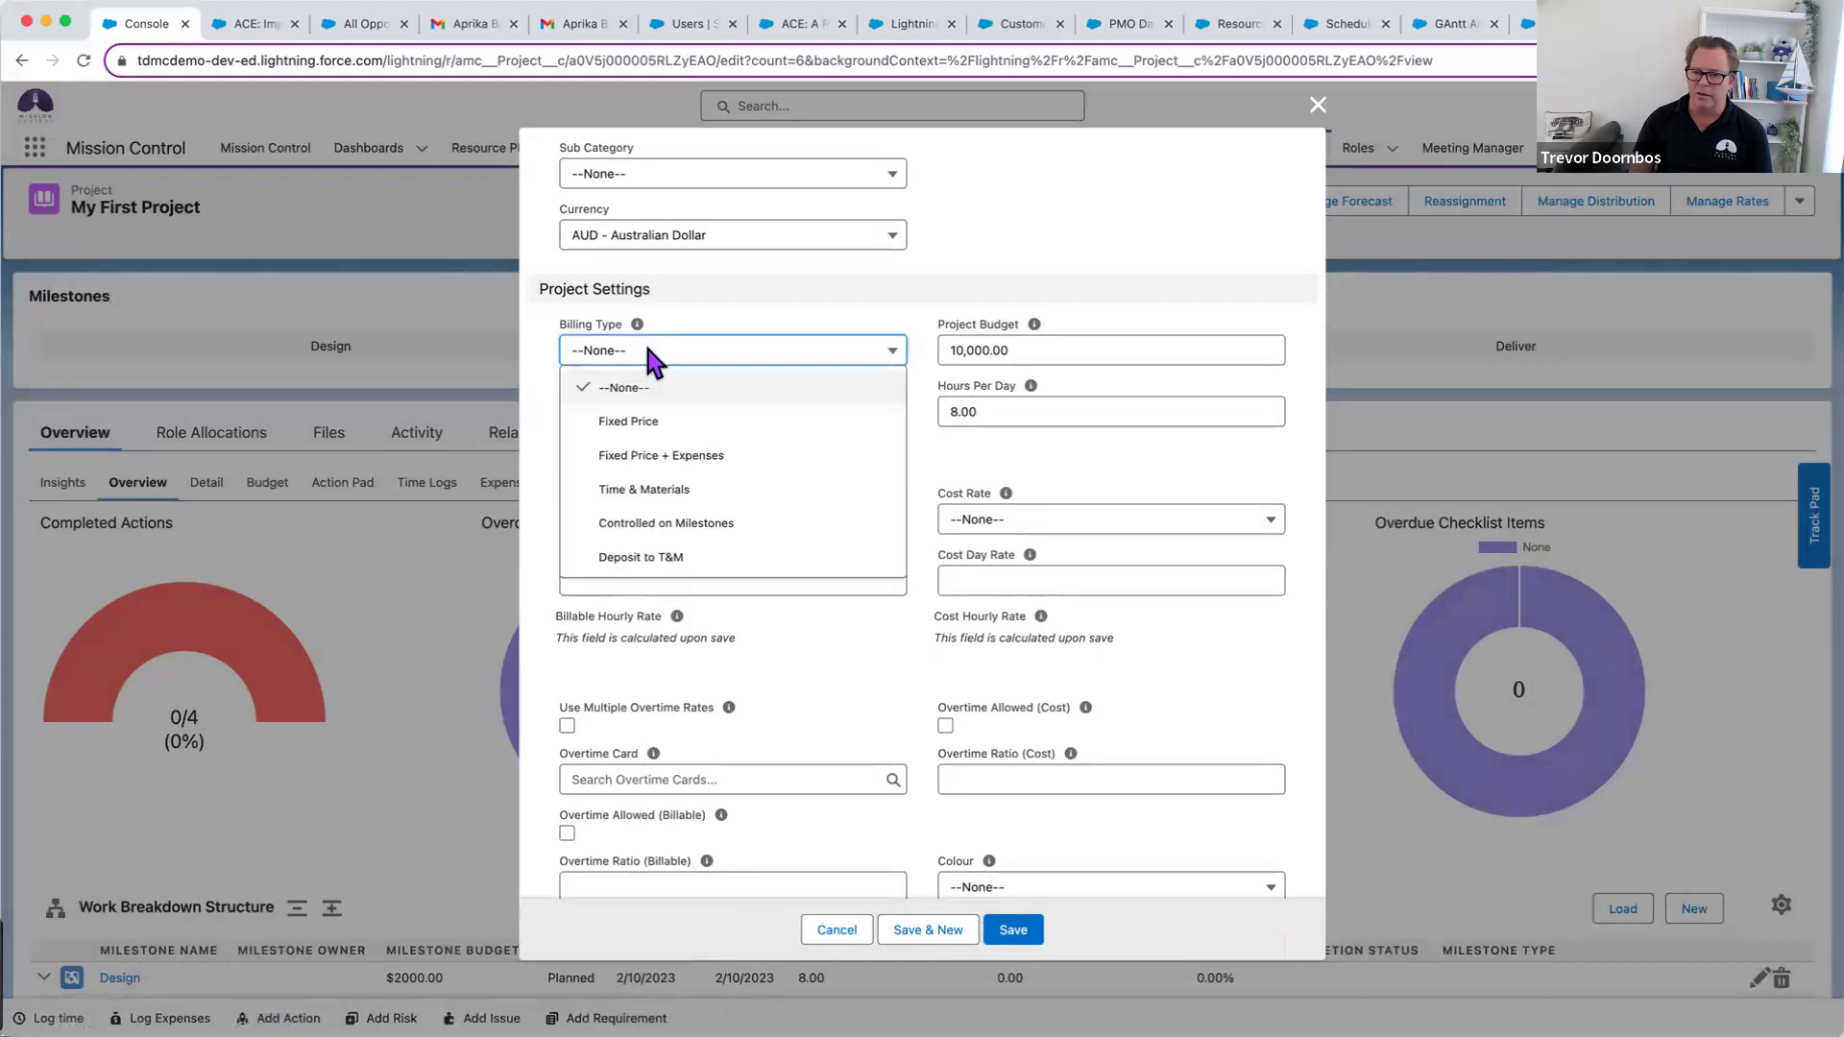
click(636, 420)
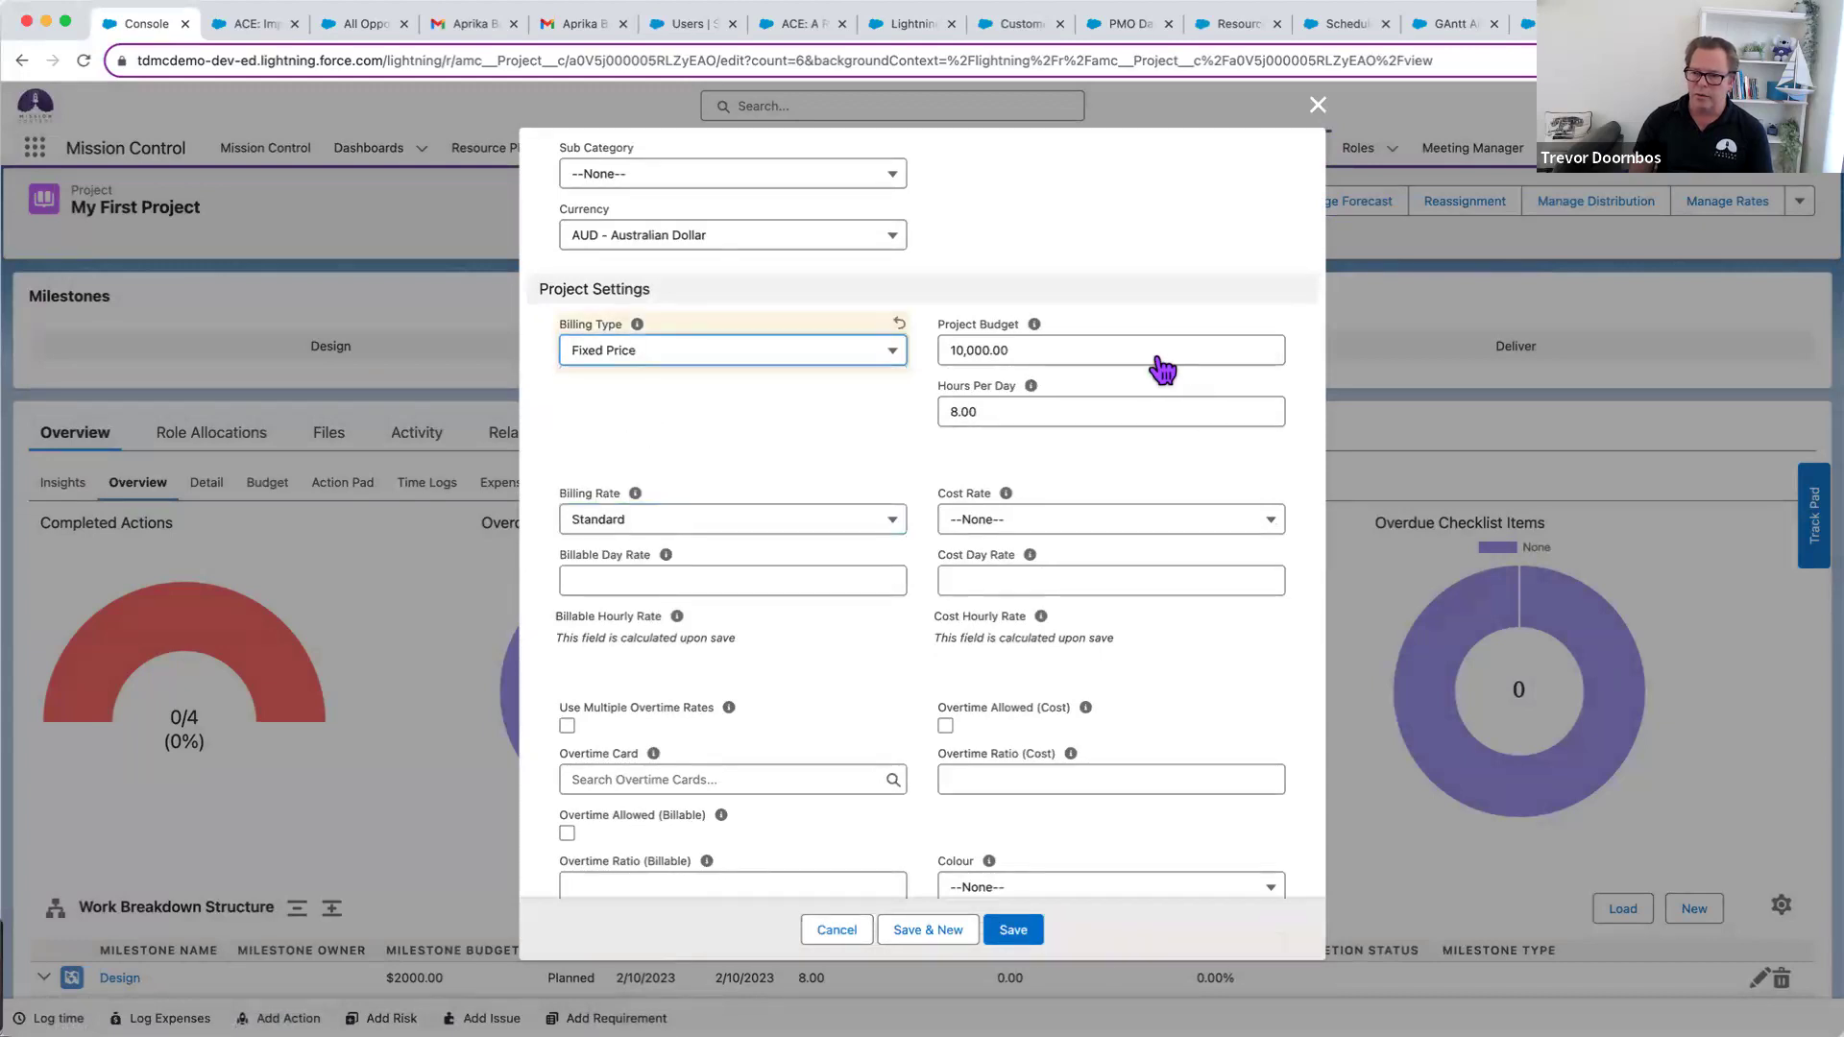
- Set both the Billing Rate and Cost Rate to Role-based
click(648, 523)
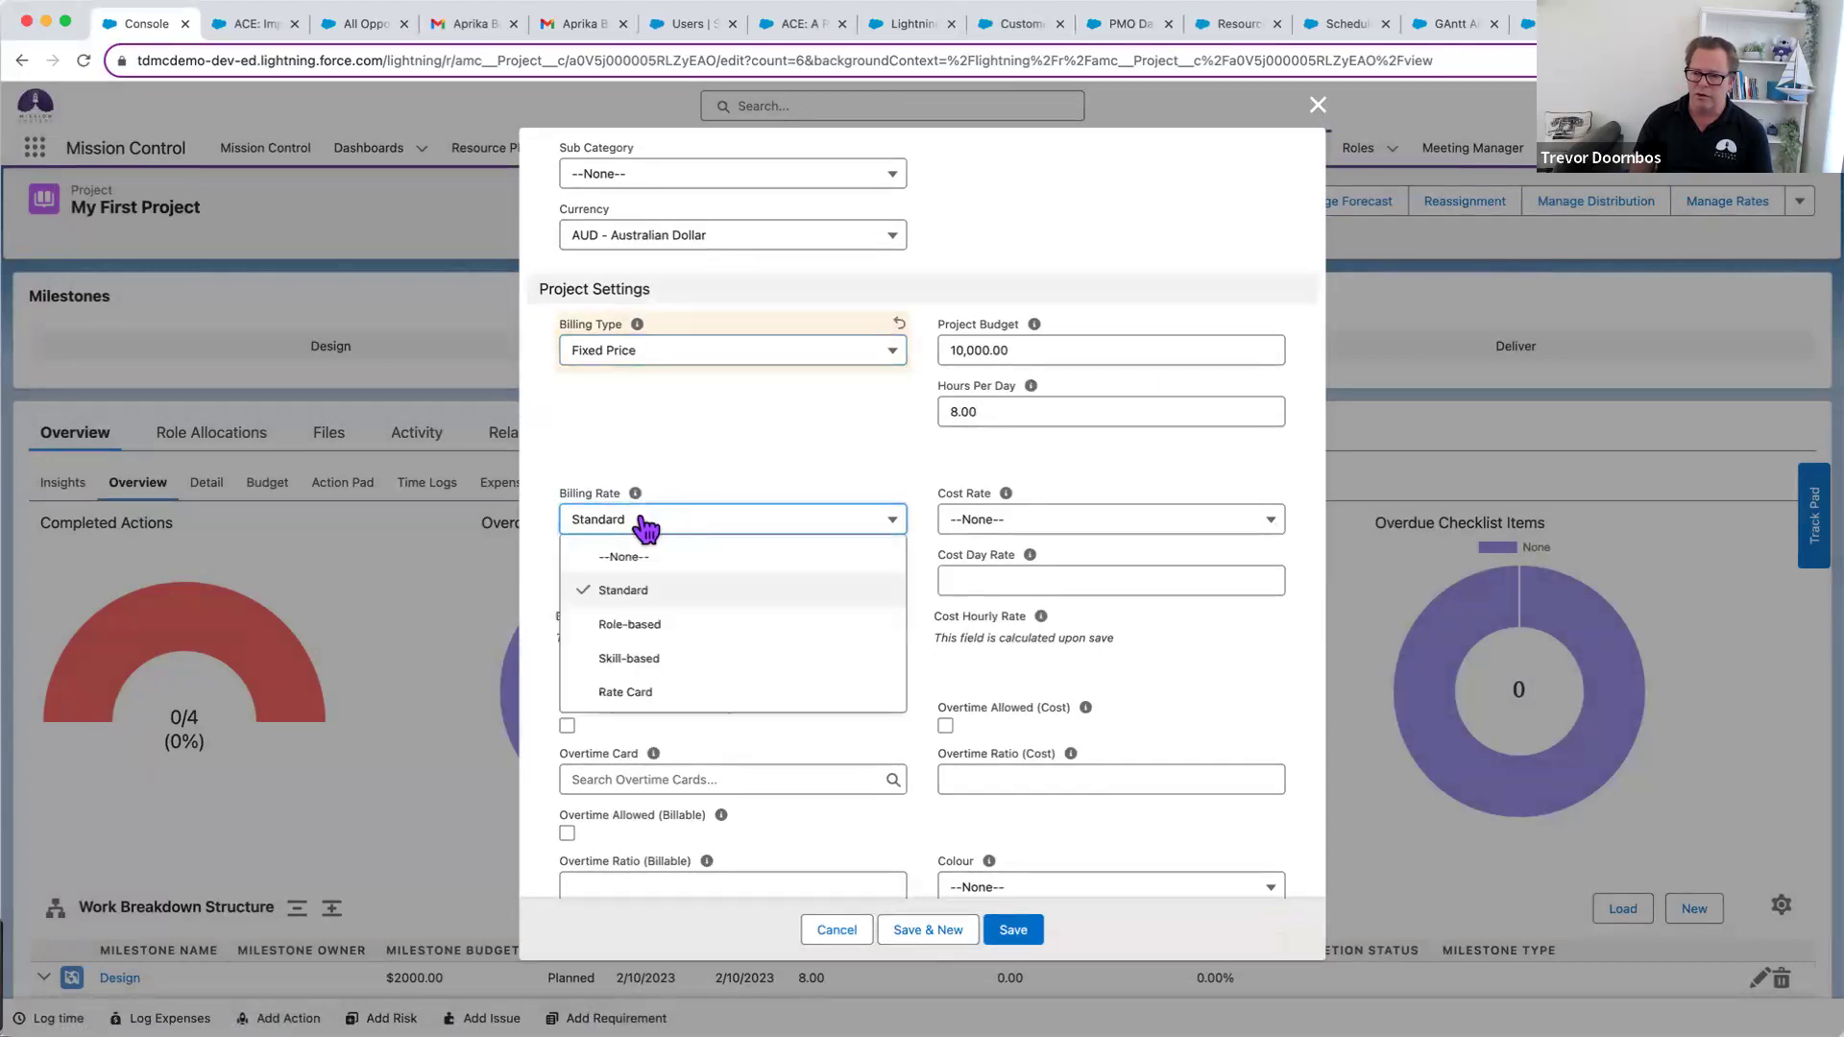
click(647, 623)
click(1020, 521)
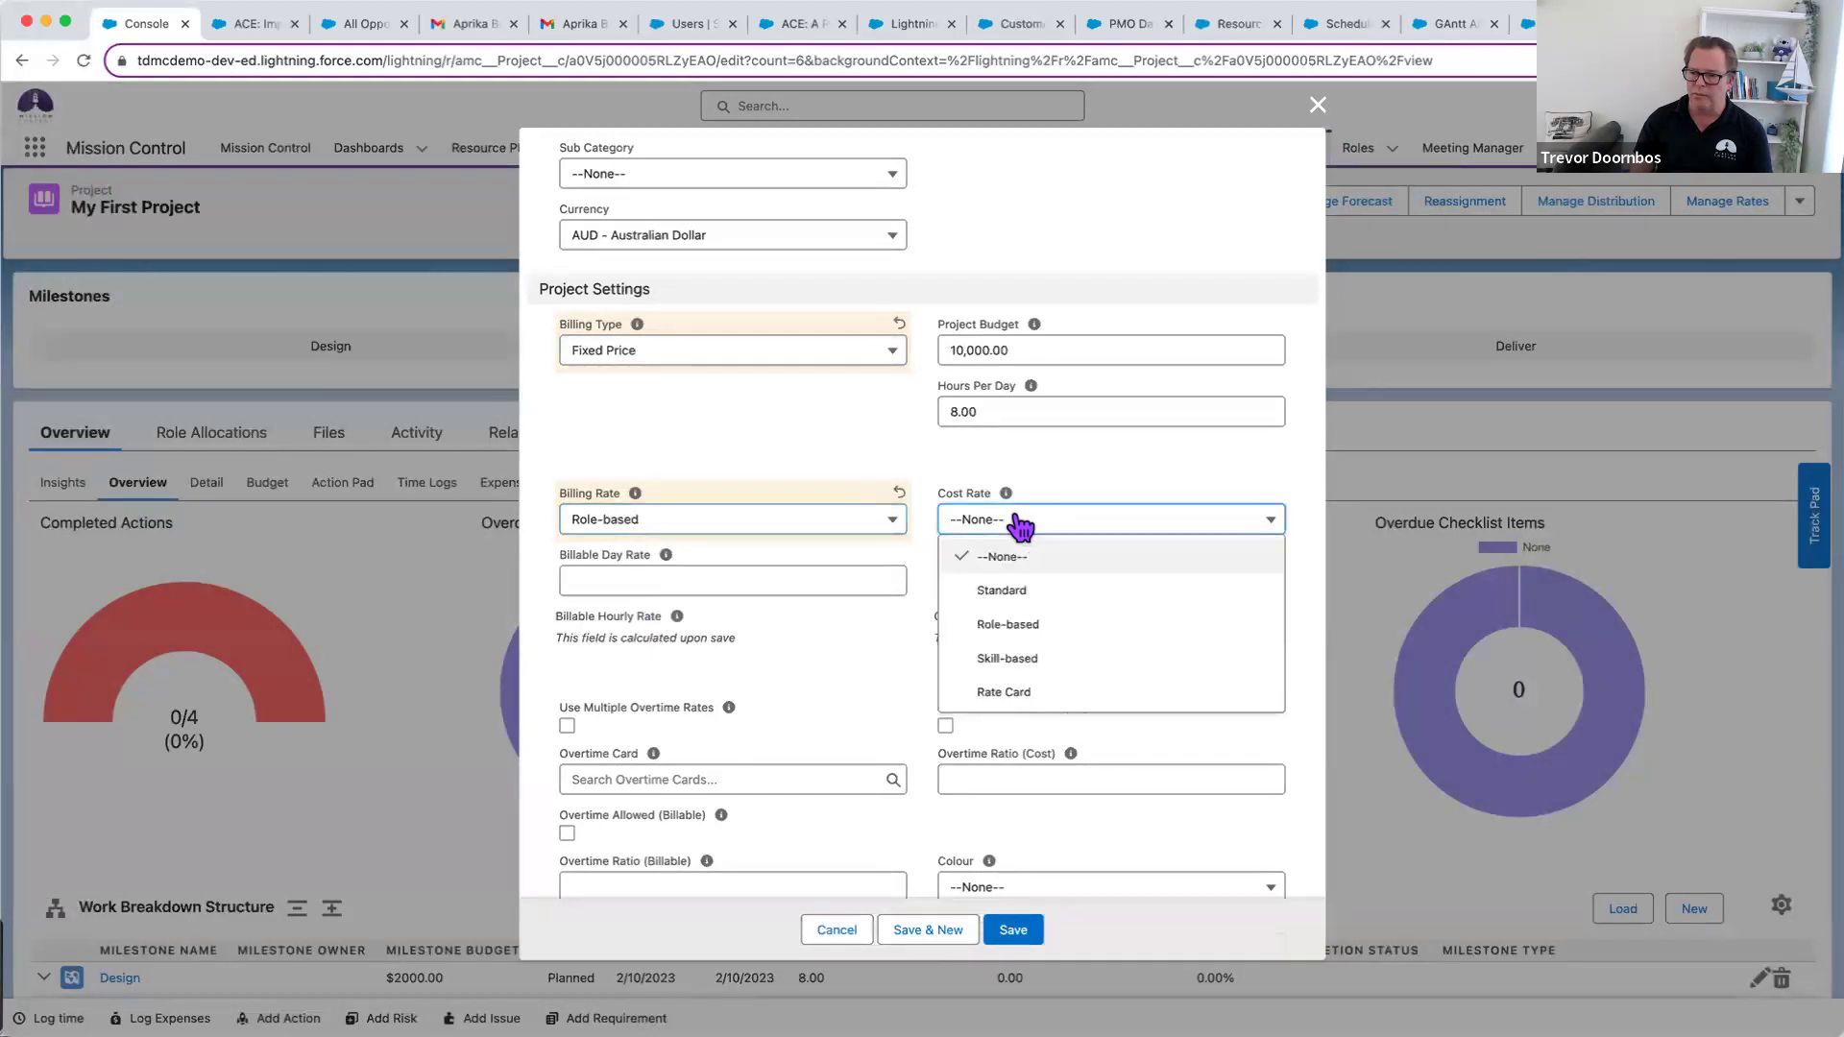
click(1009, 629)
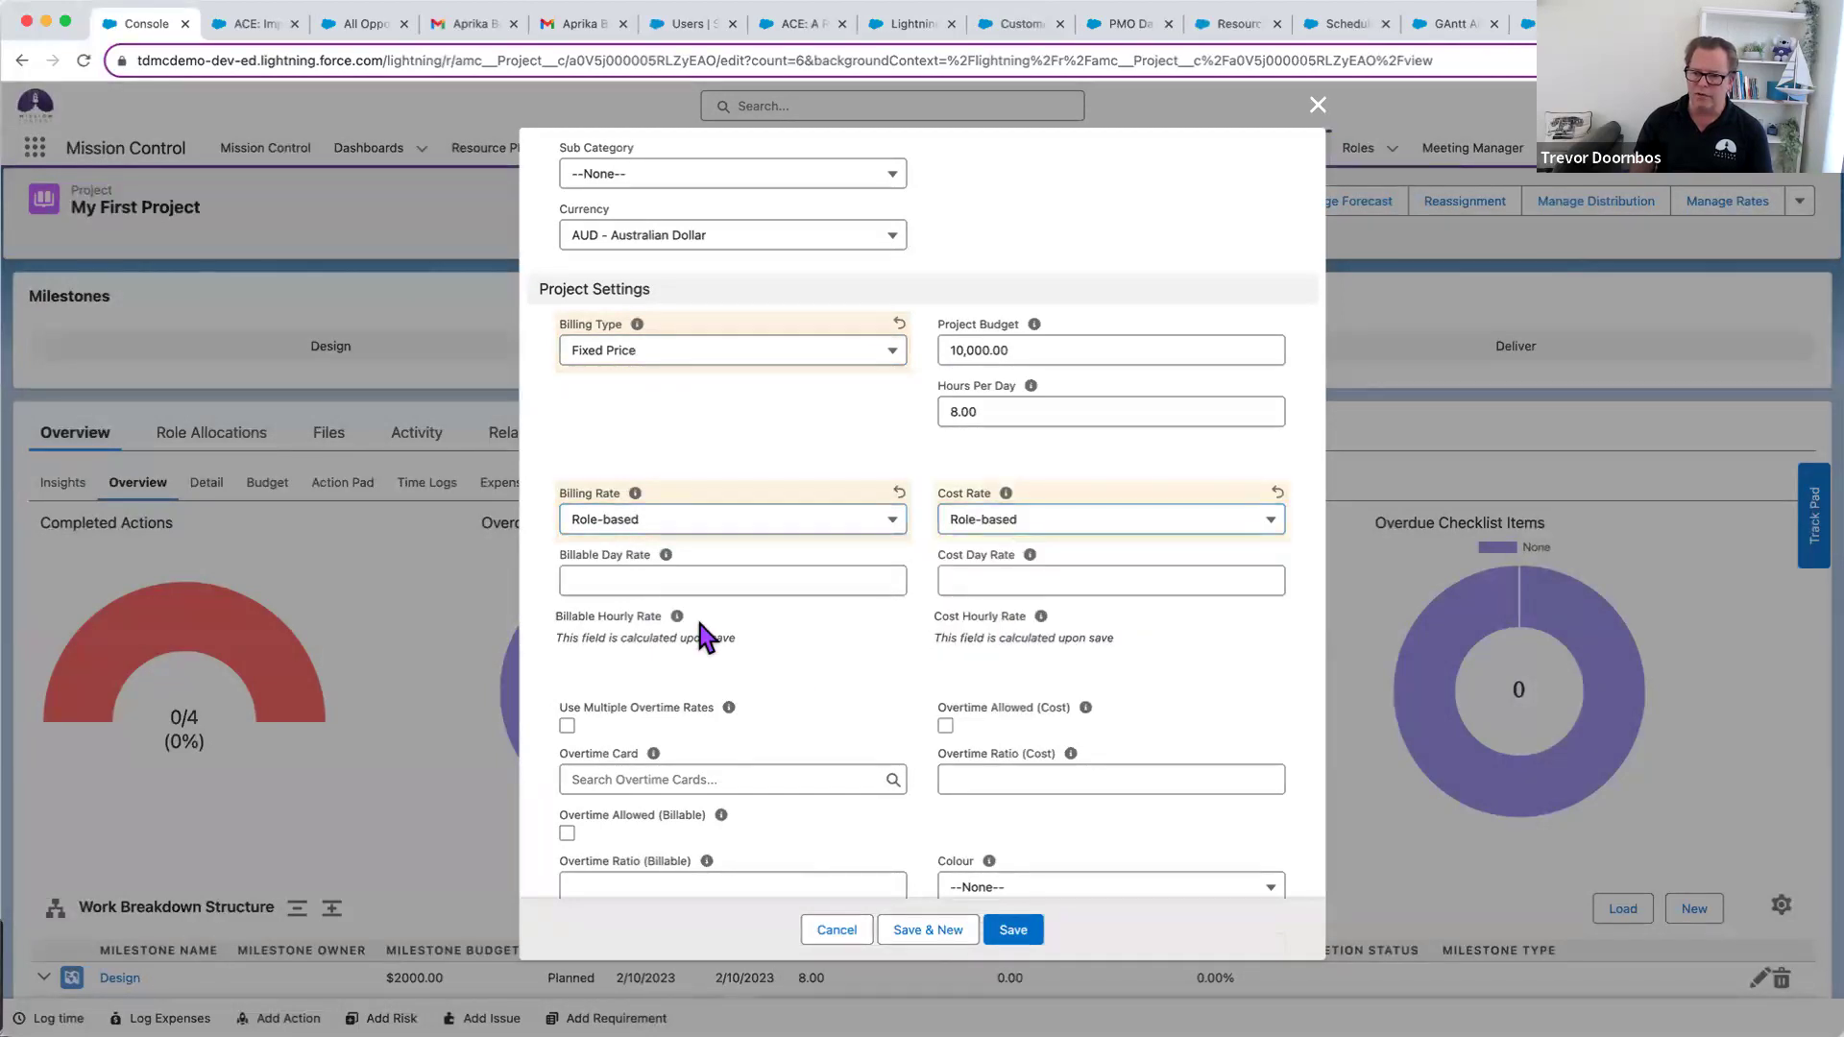
click(681, 524)
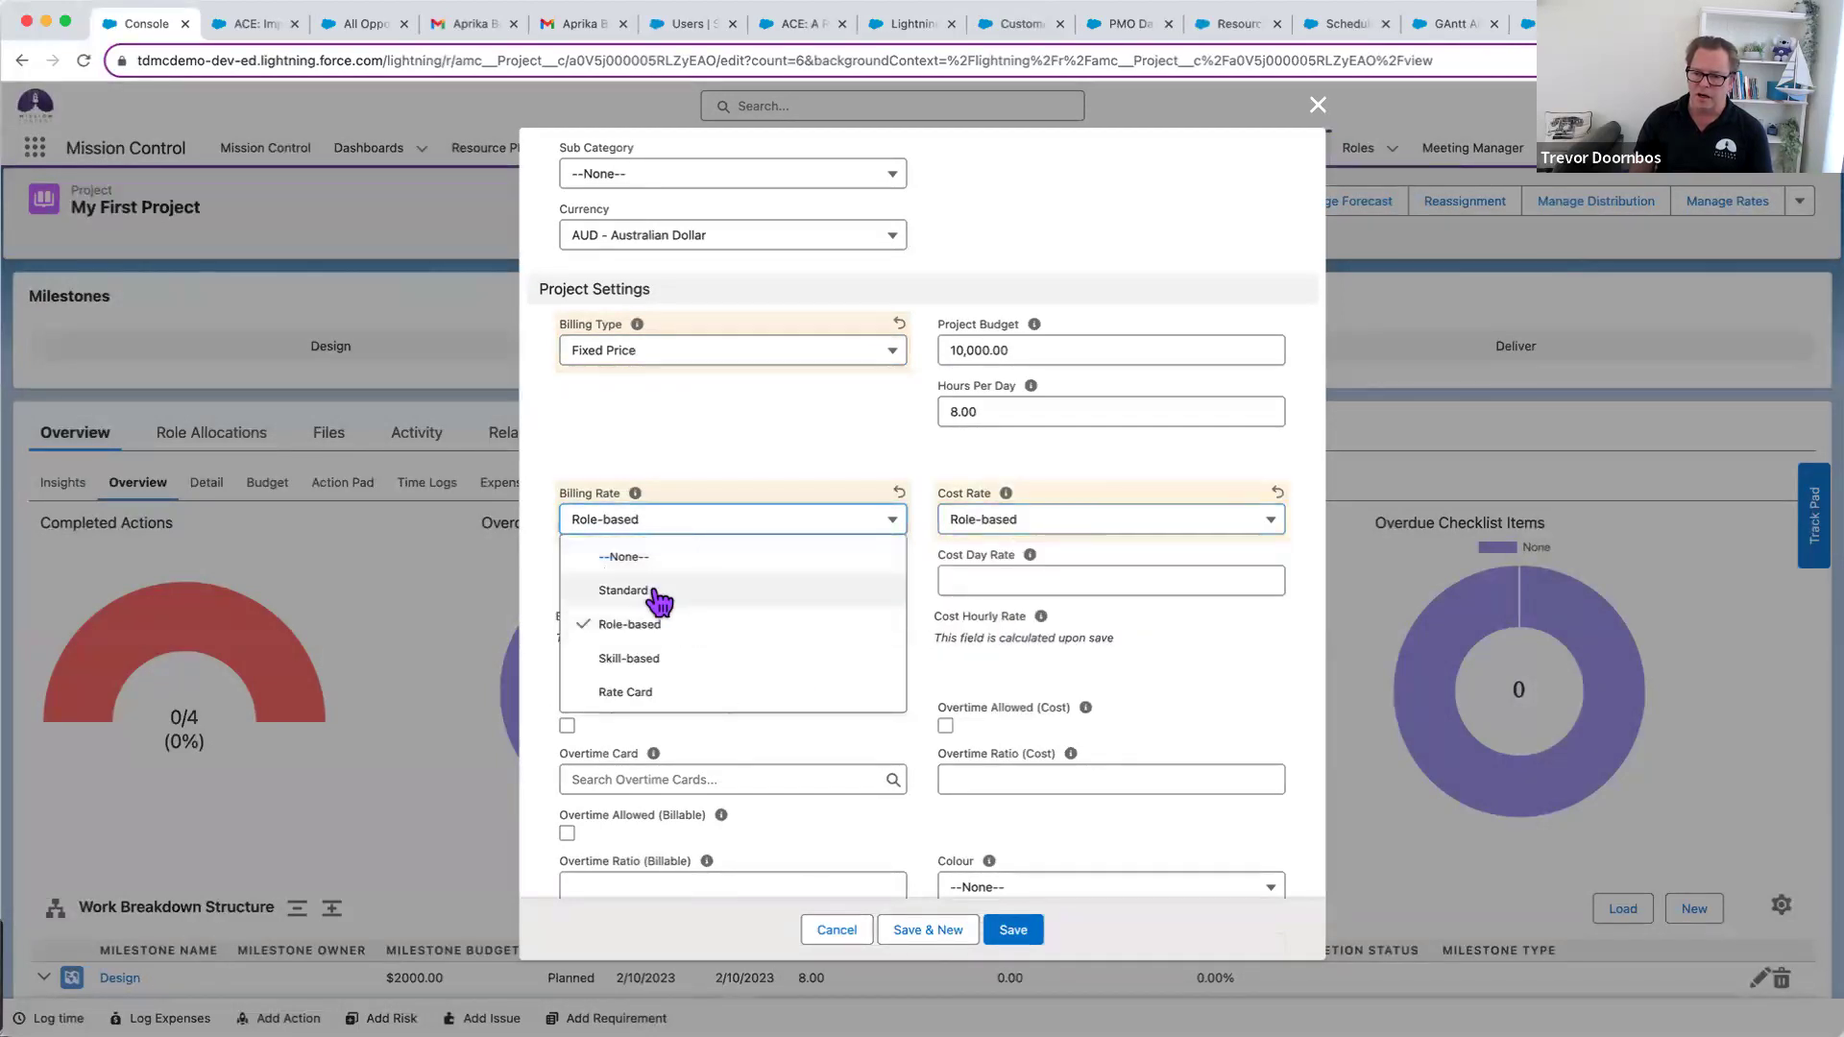
click(688, 424)
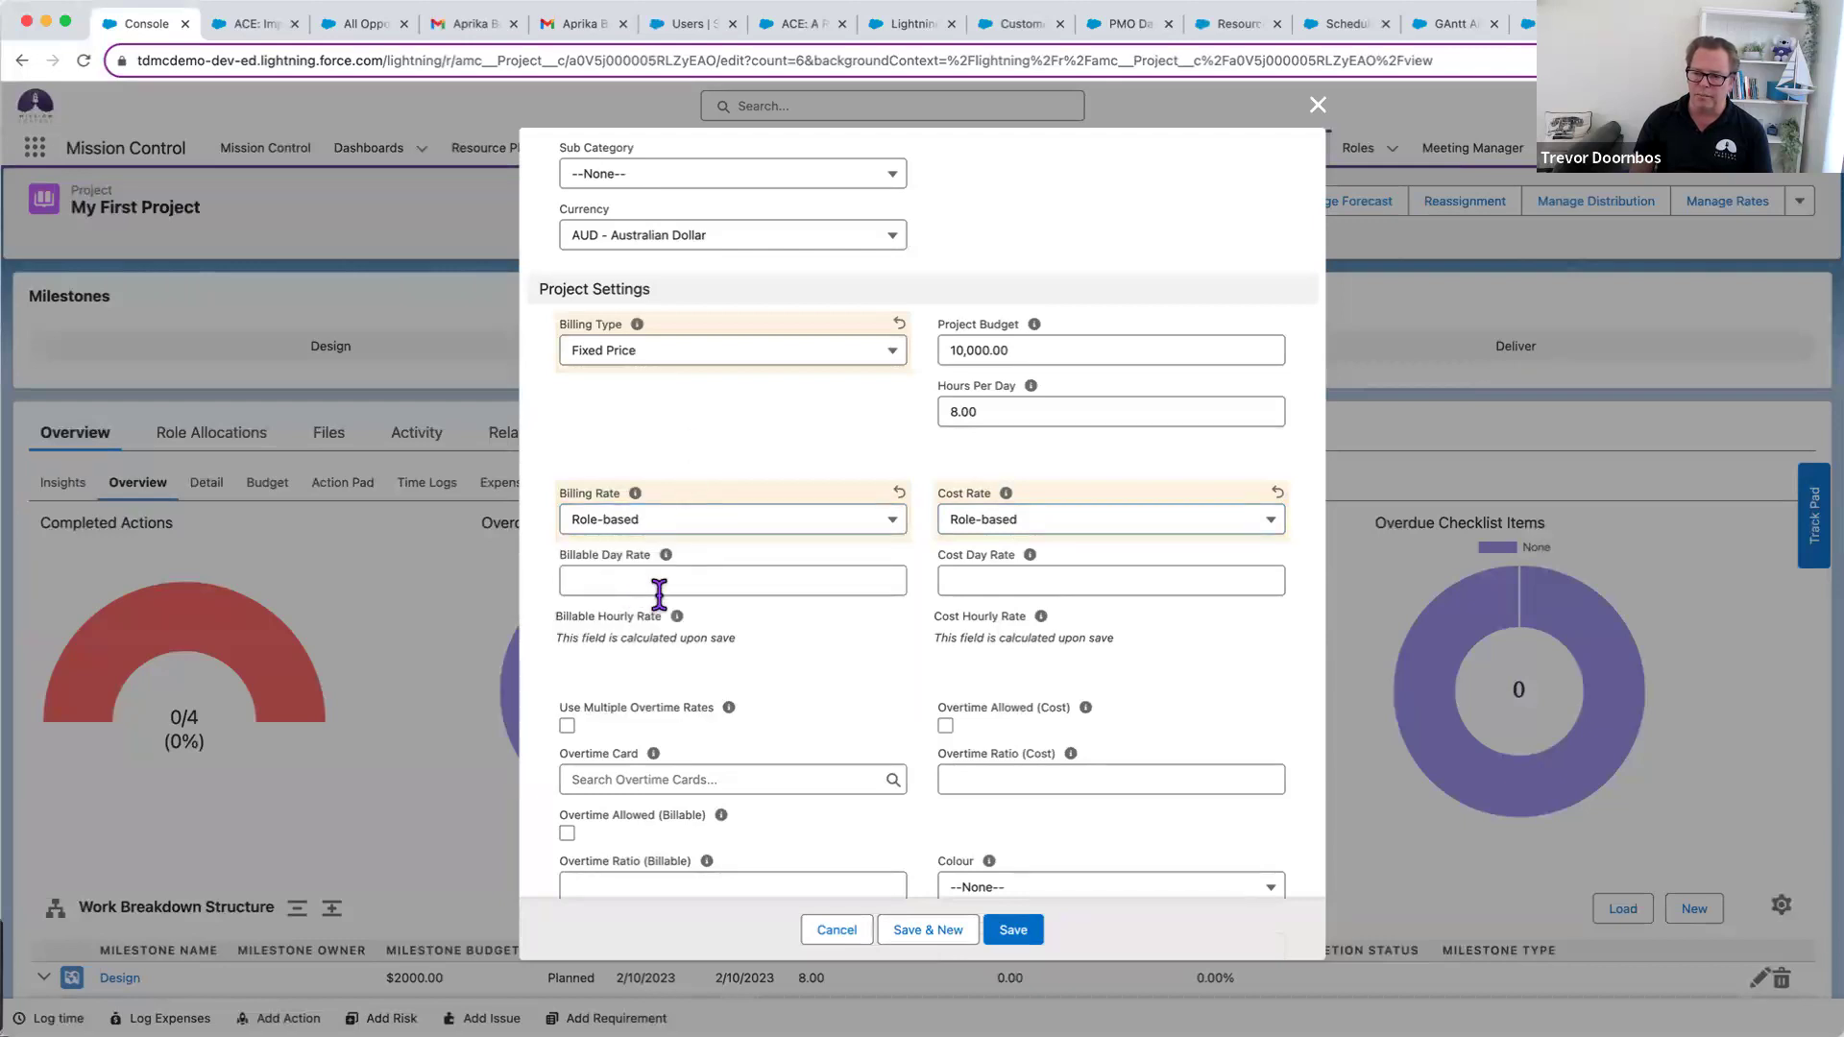
click(661, 520)
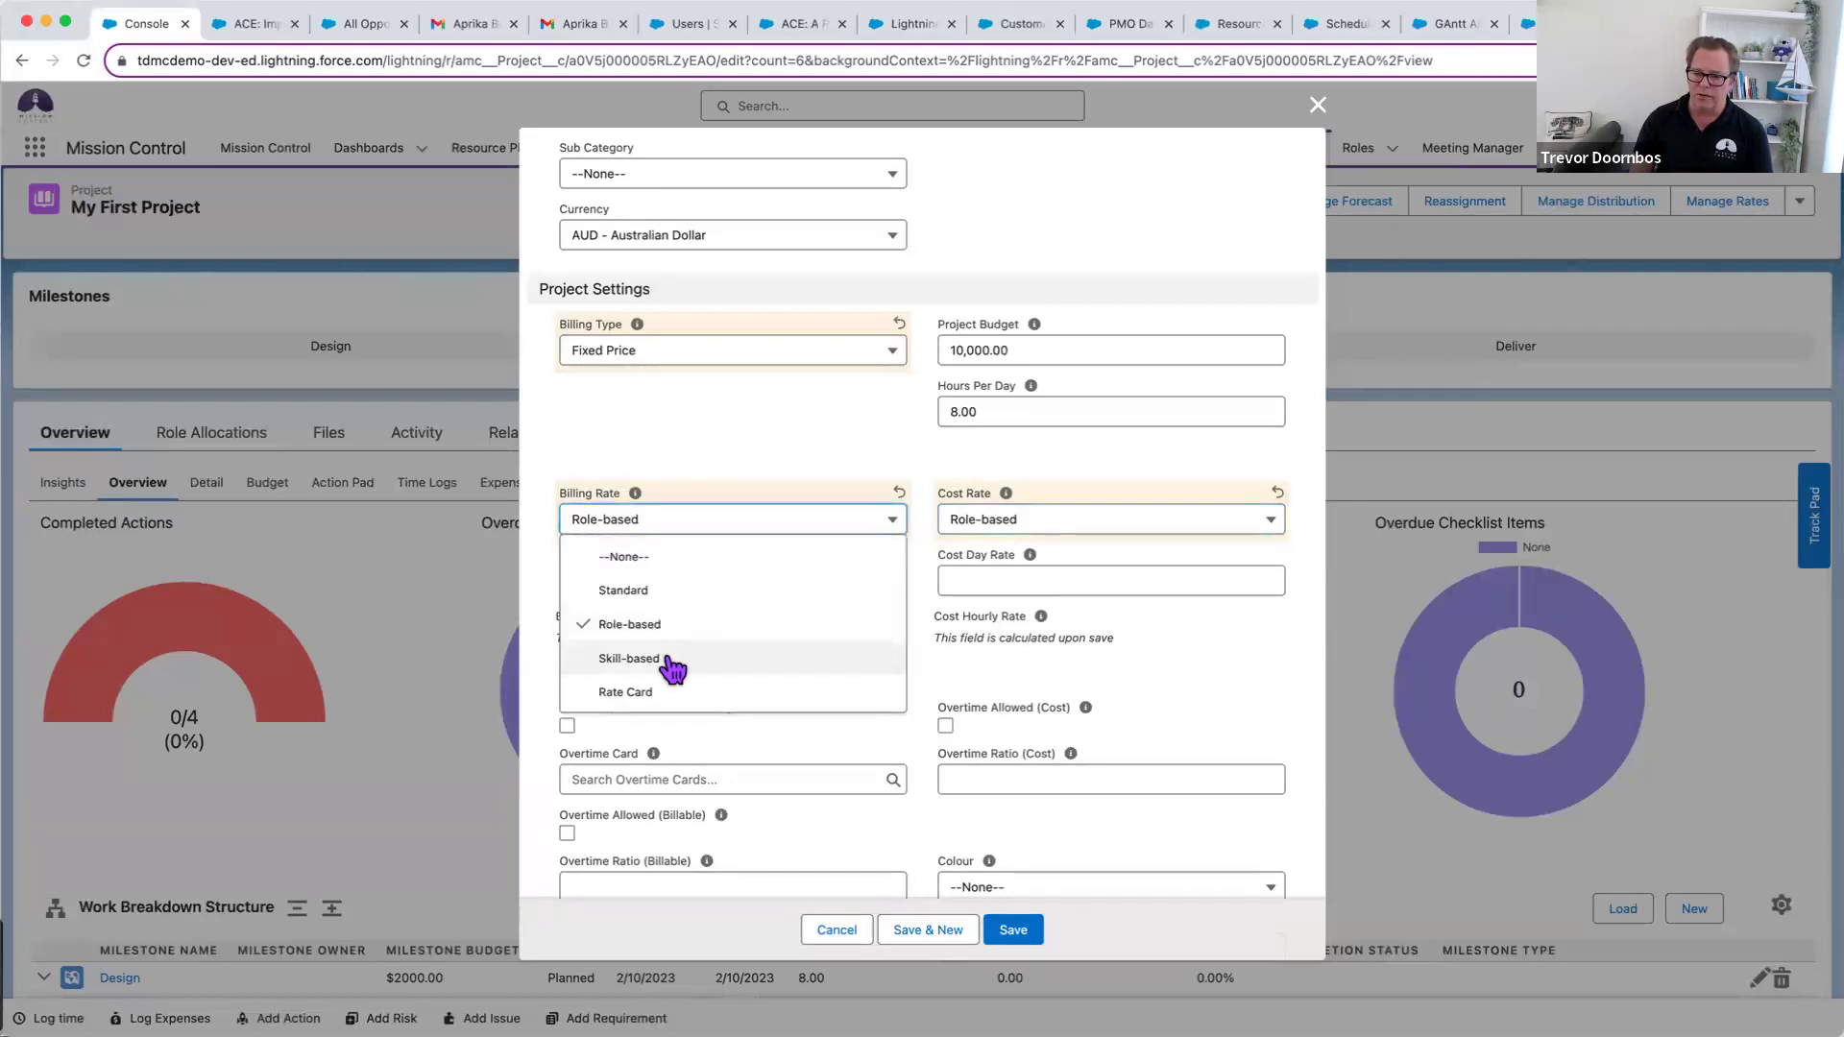
click(707, 424)
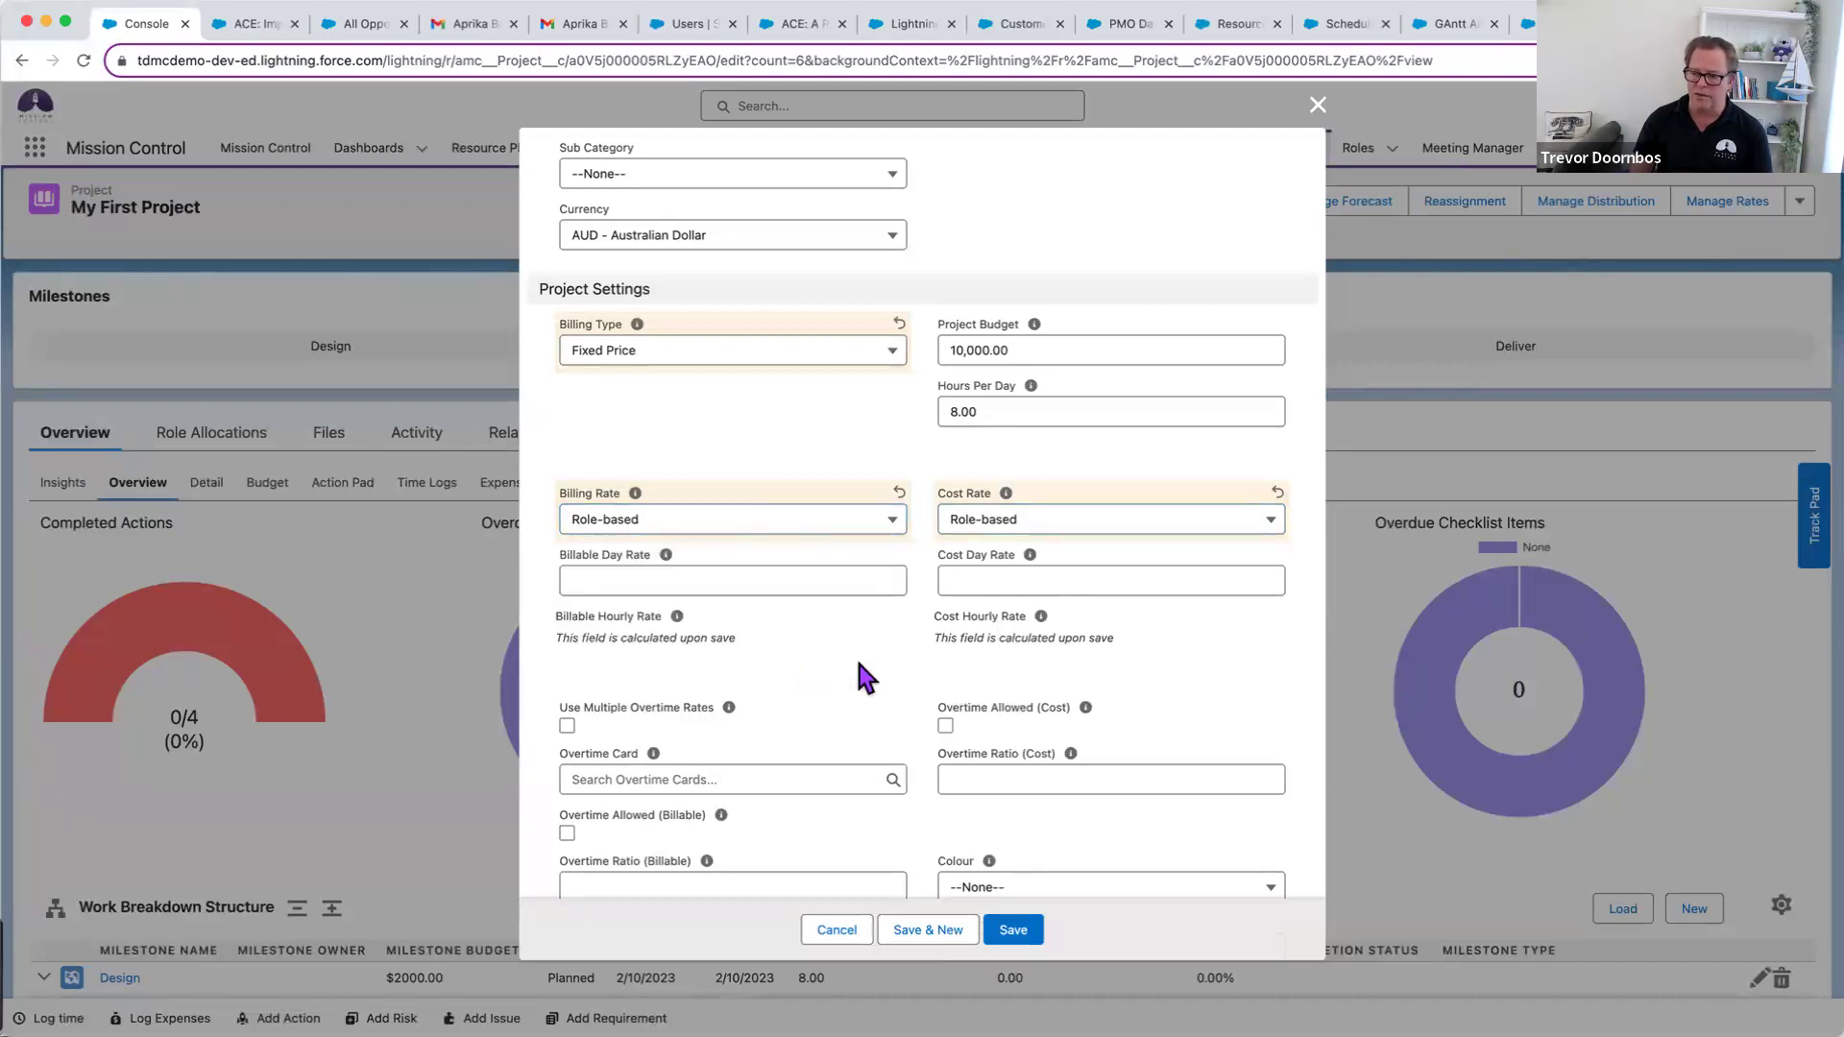
scroll(859, 663, down, 10)
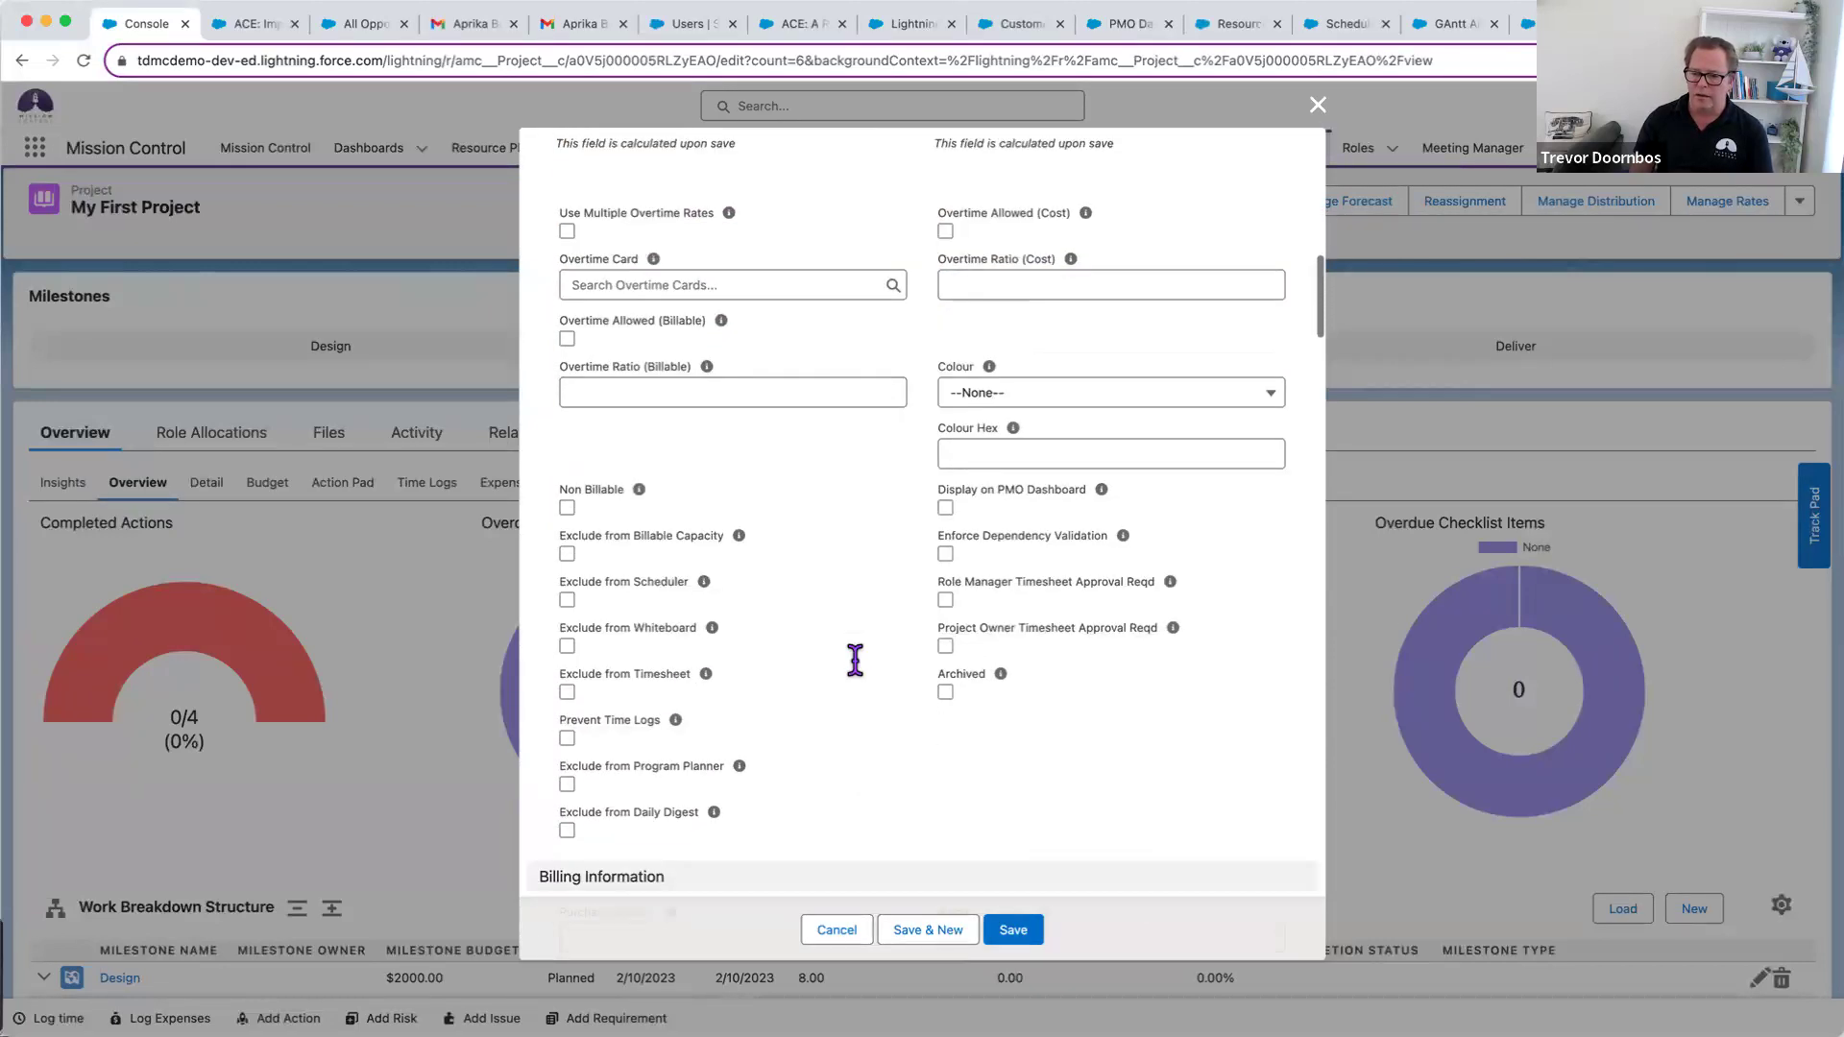
- Set Tax Label to Australian GST, Billing Cycle to Milestone and Payment Terms to 7, then save
scroll(855, 660, down, 8)
click(632, 545)
text(gst)
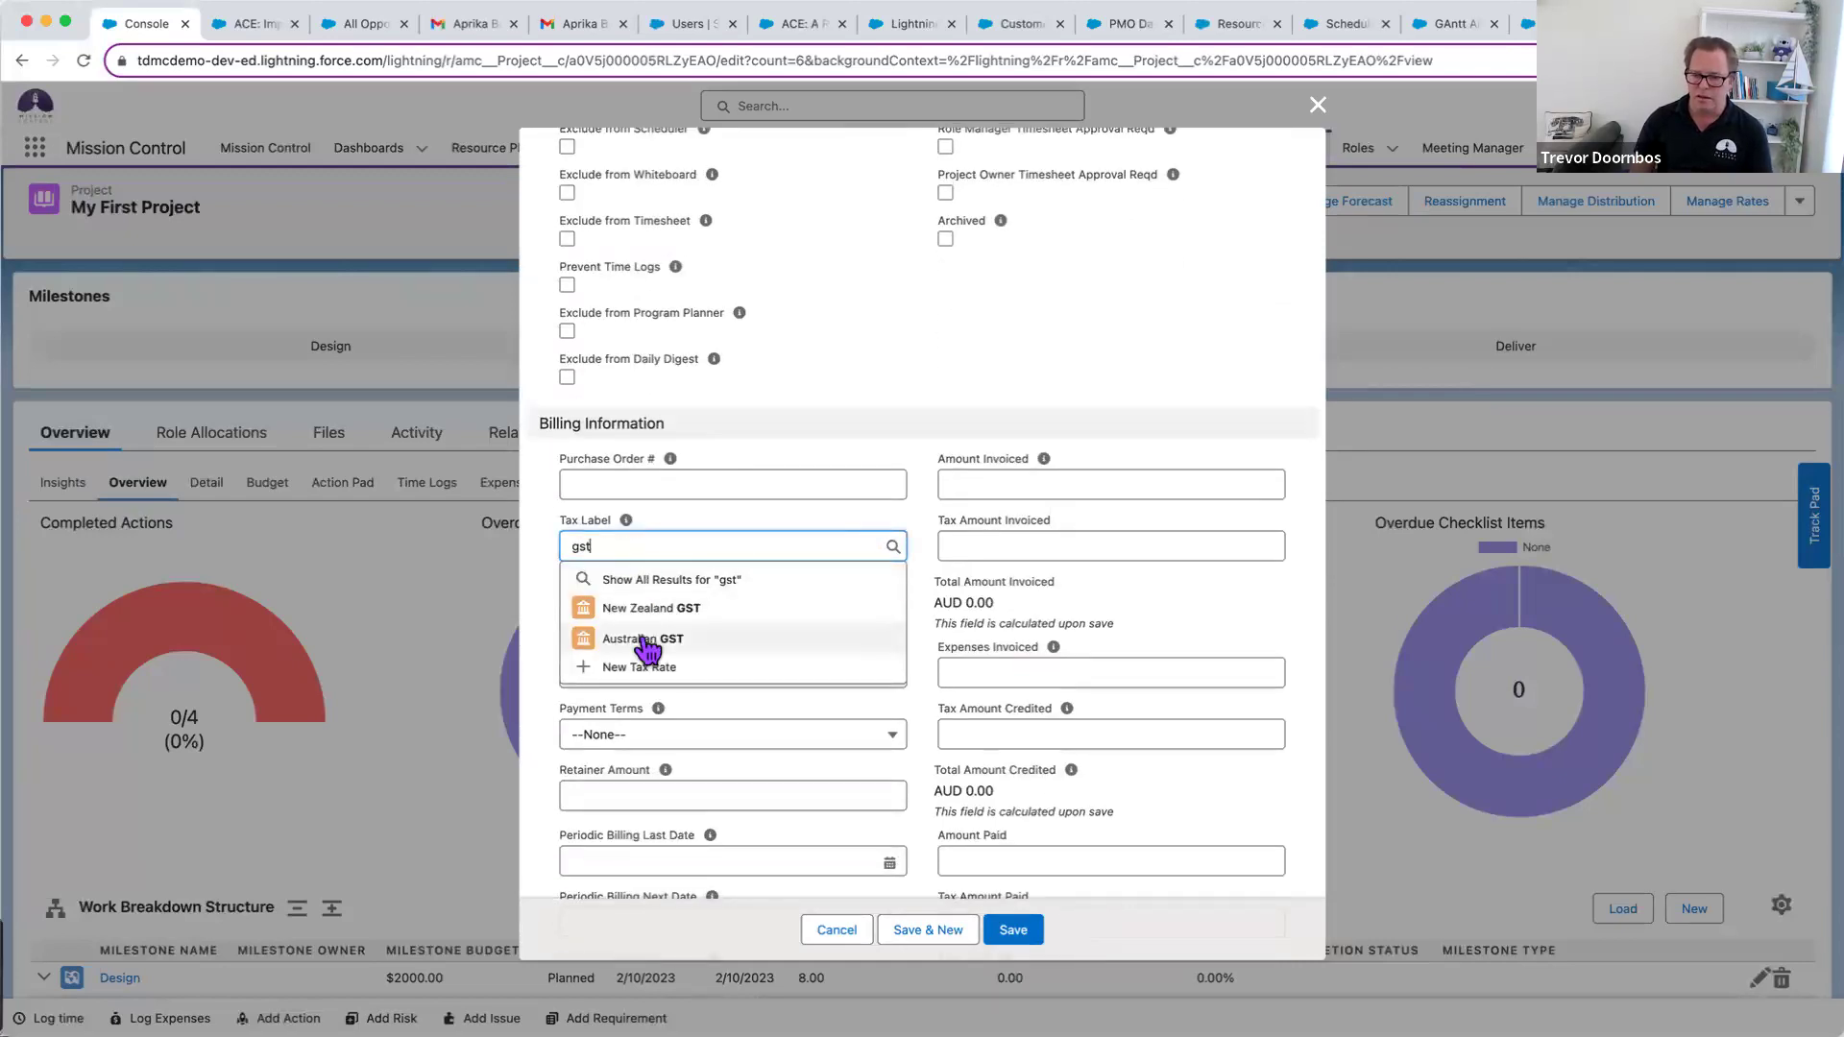
click(642, 639)
click(638, 617)
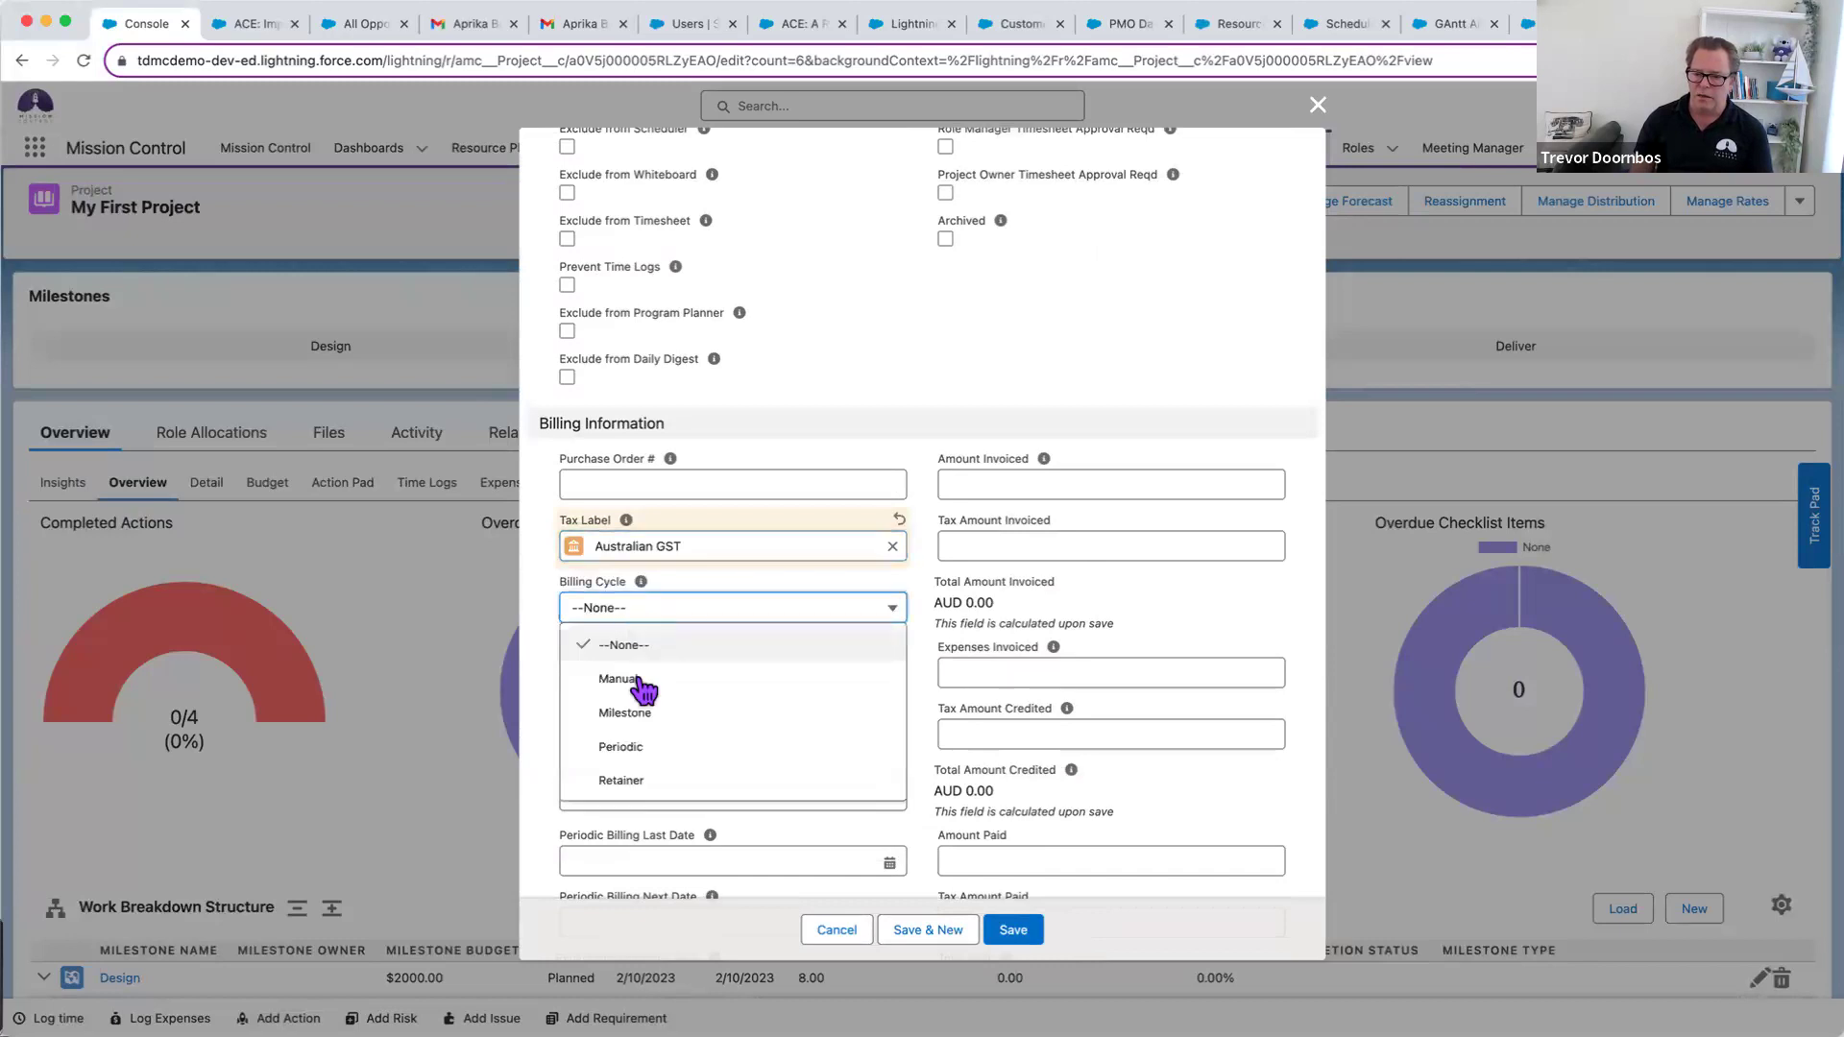
click(648, 711)
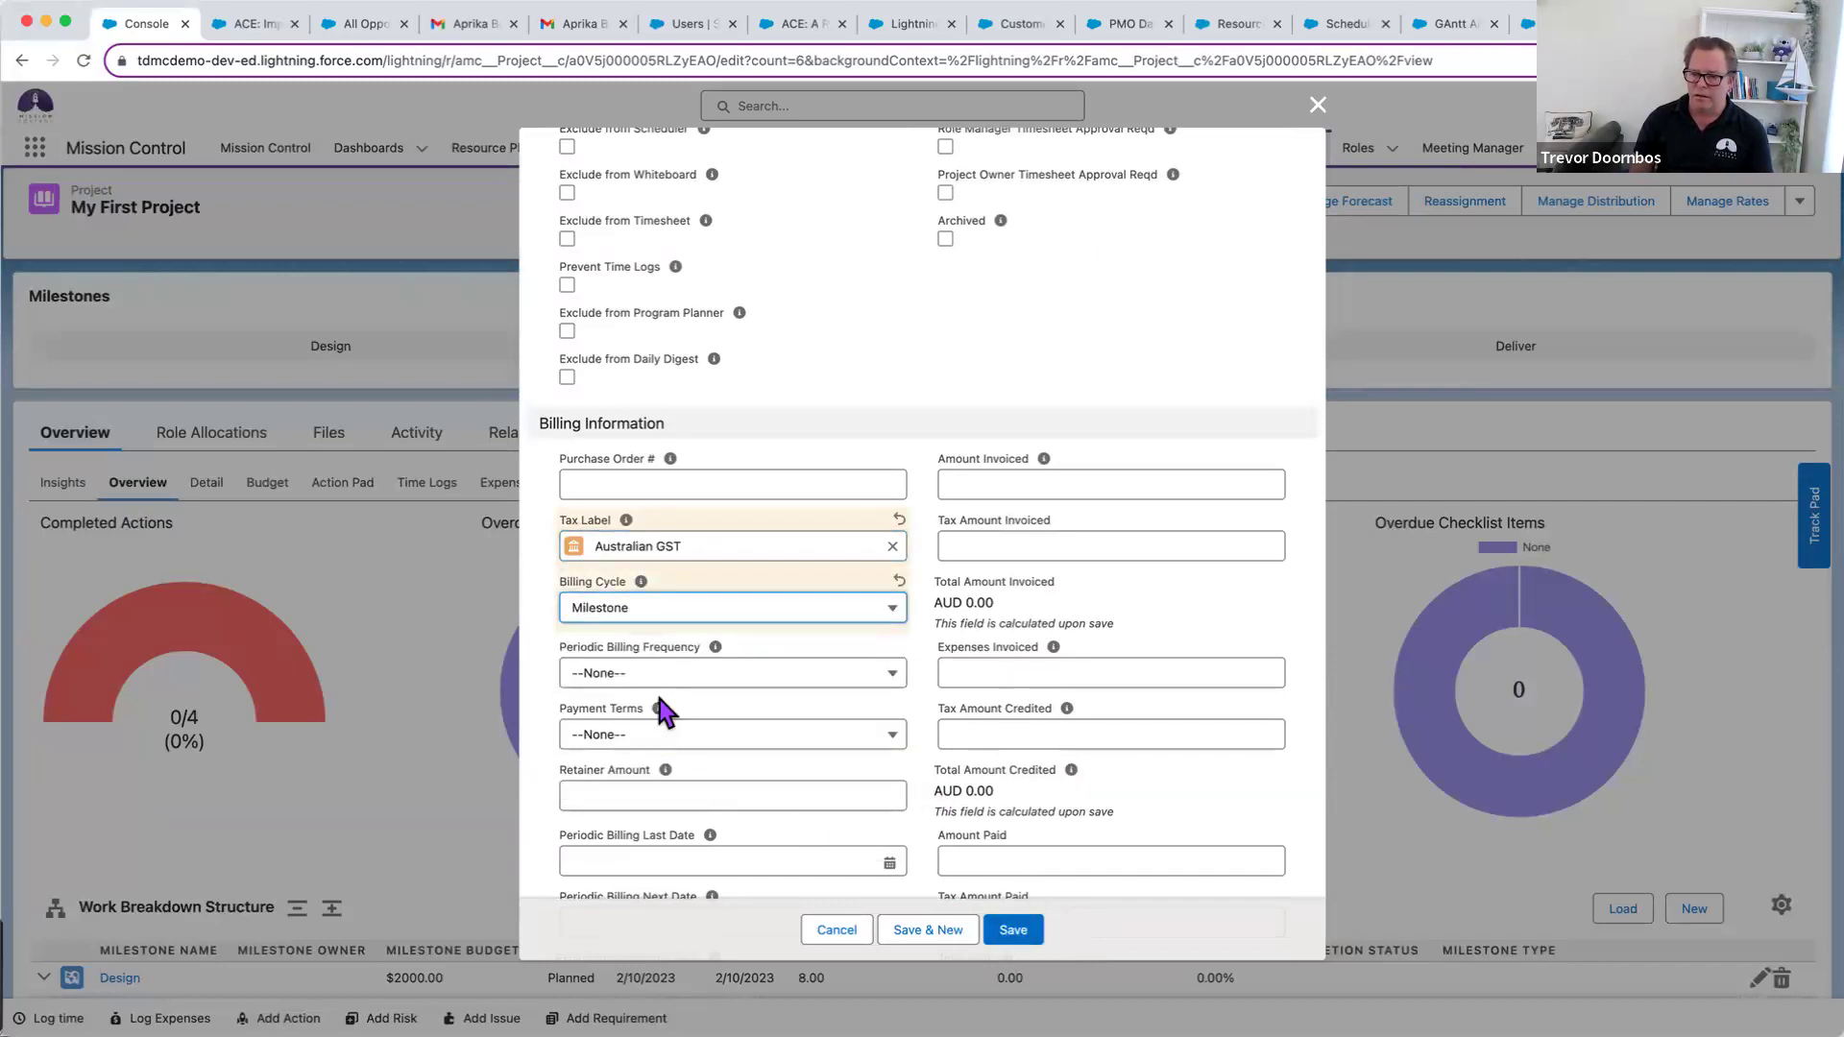
click(623, 736)
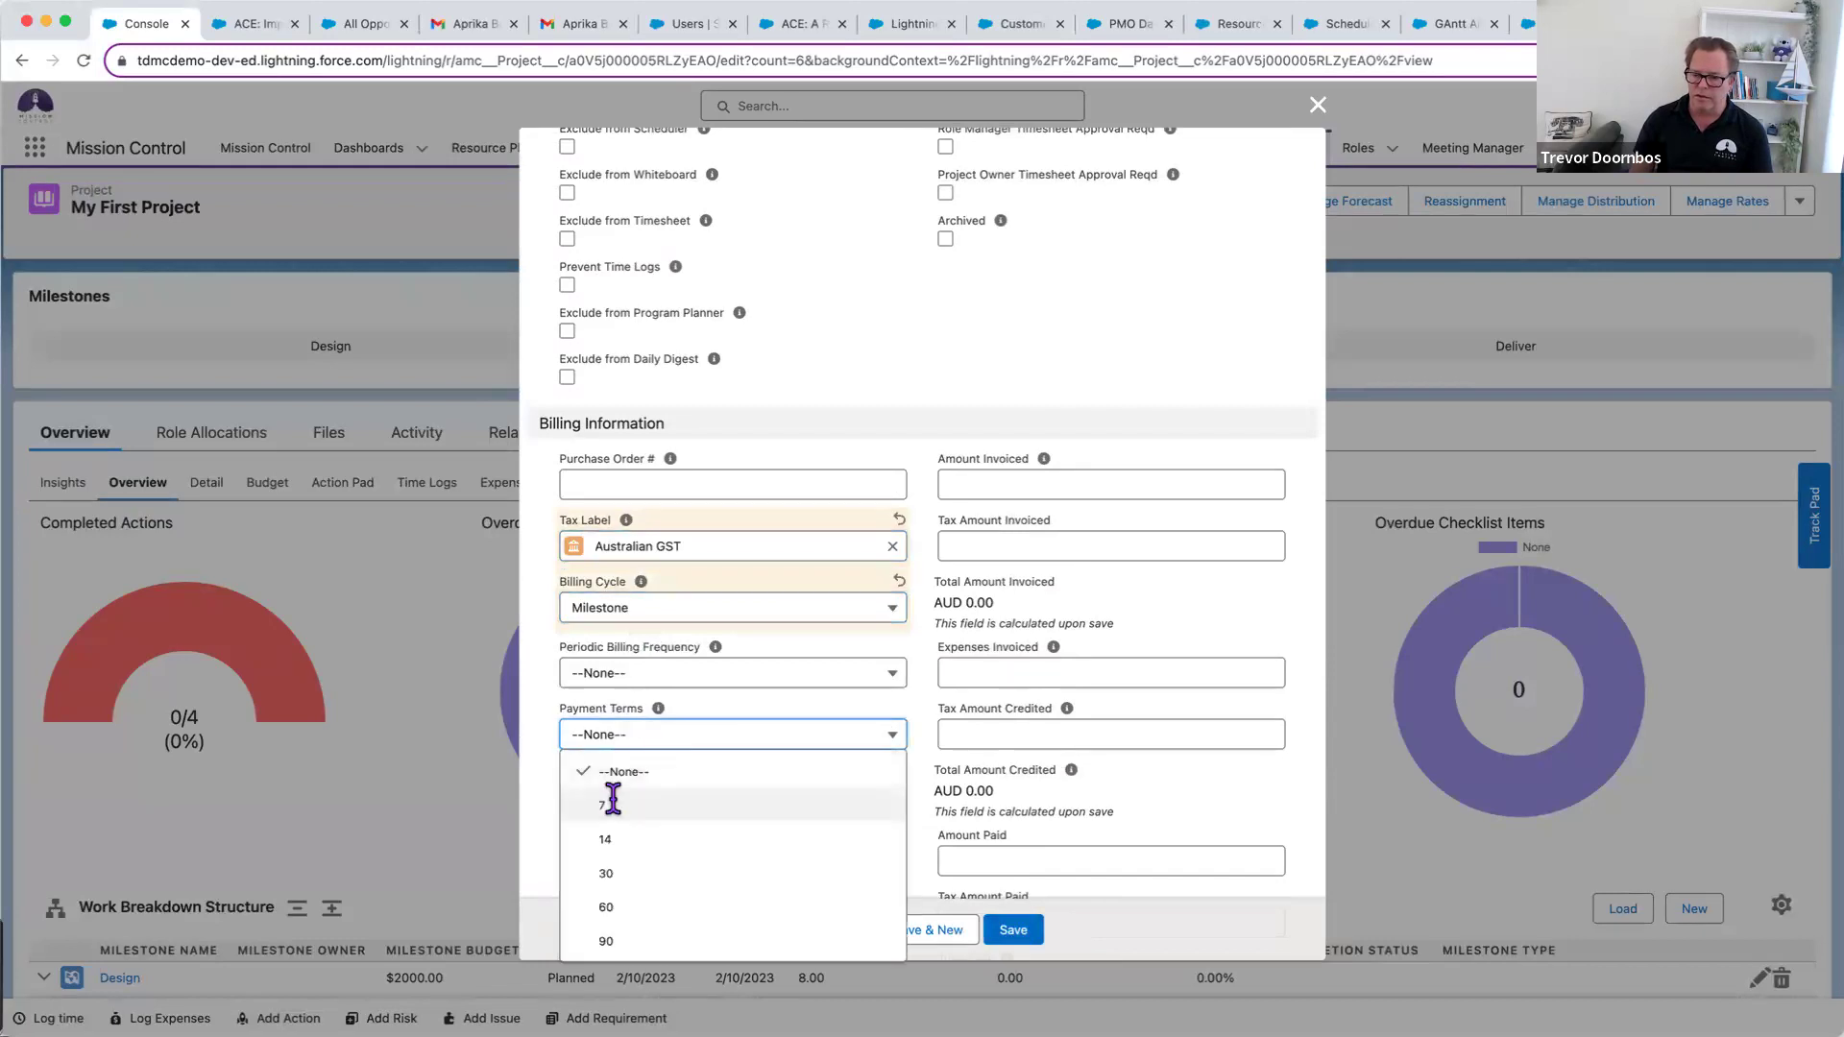
click(613, 805)
click(1016, 929)
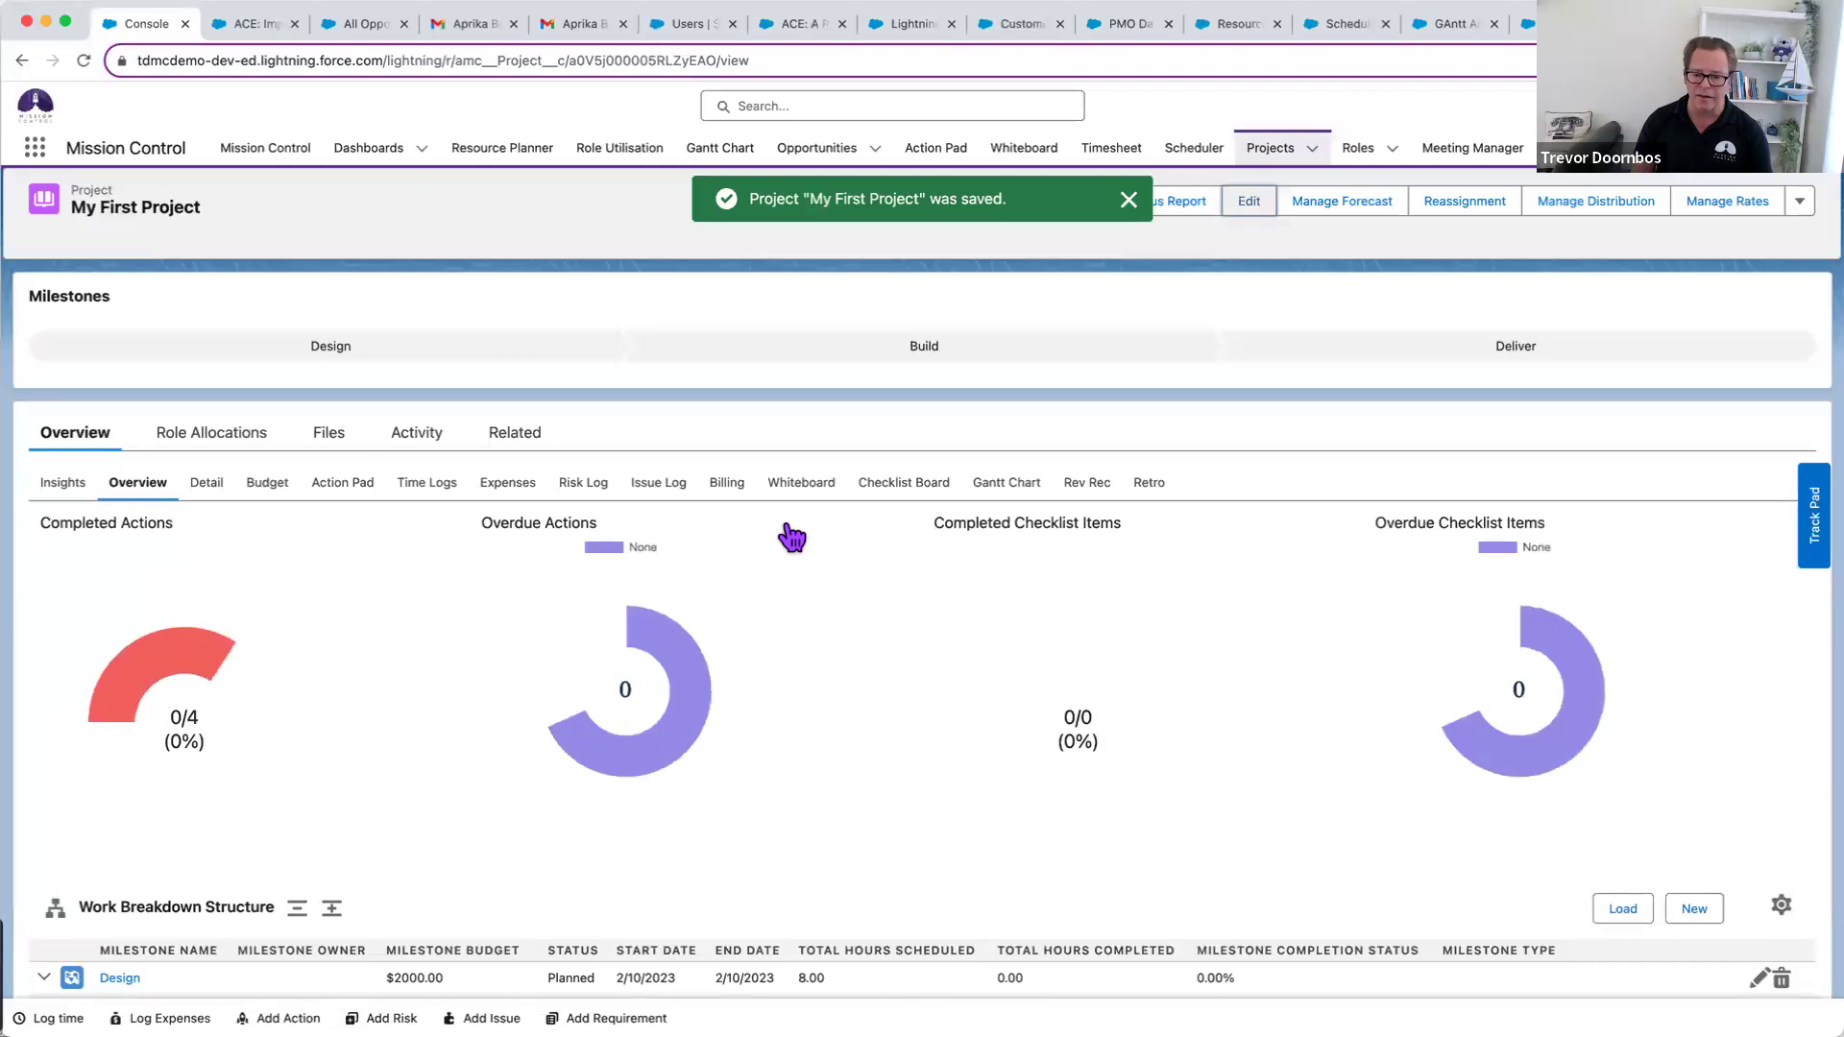
scroll(392, 646, down, 5)
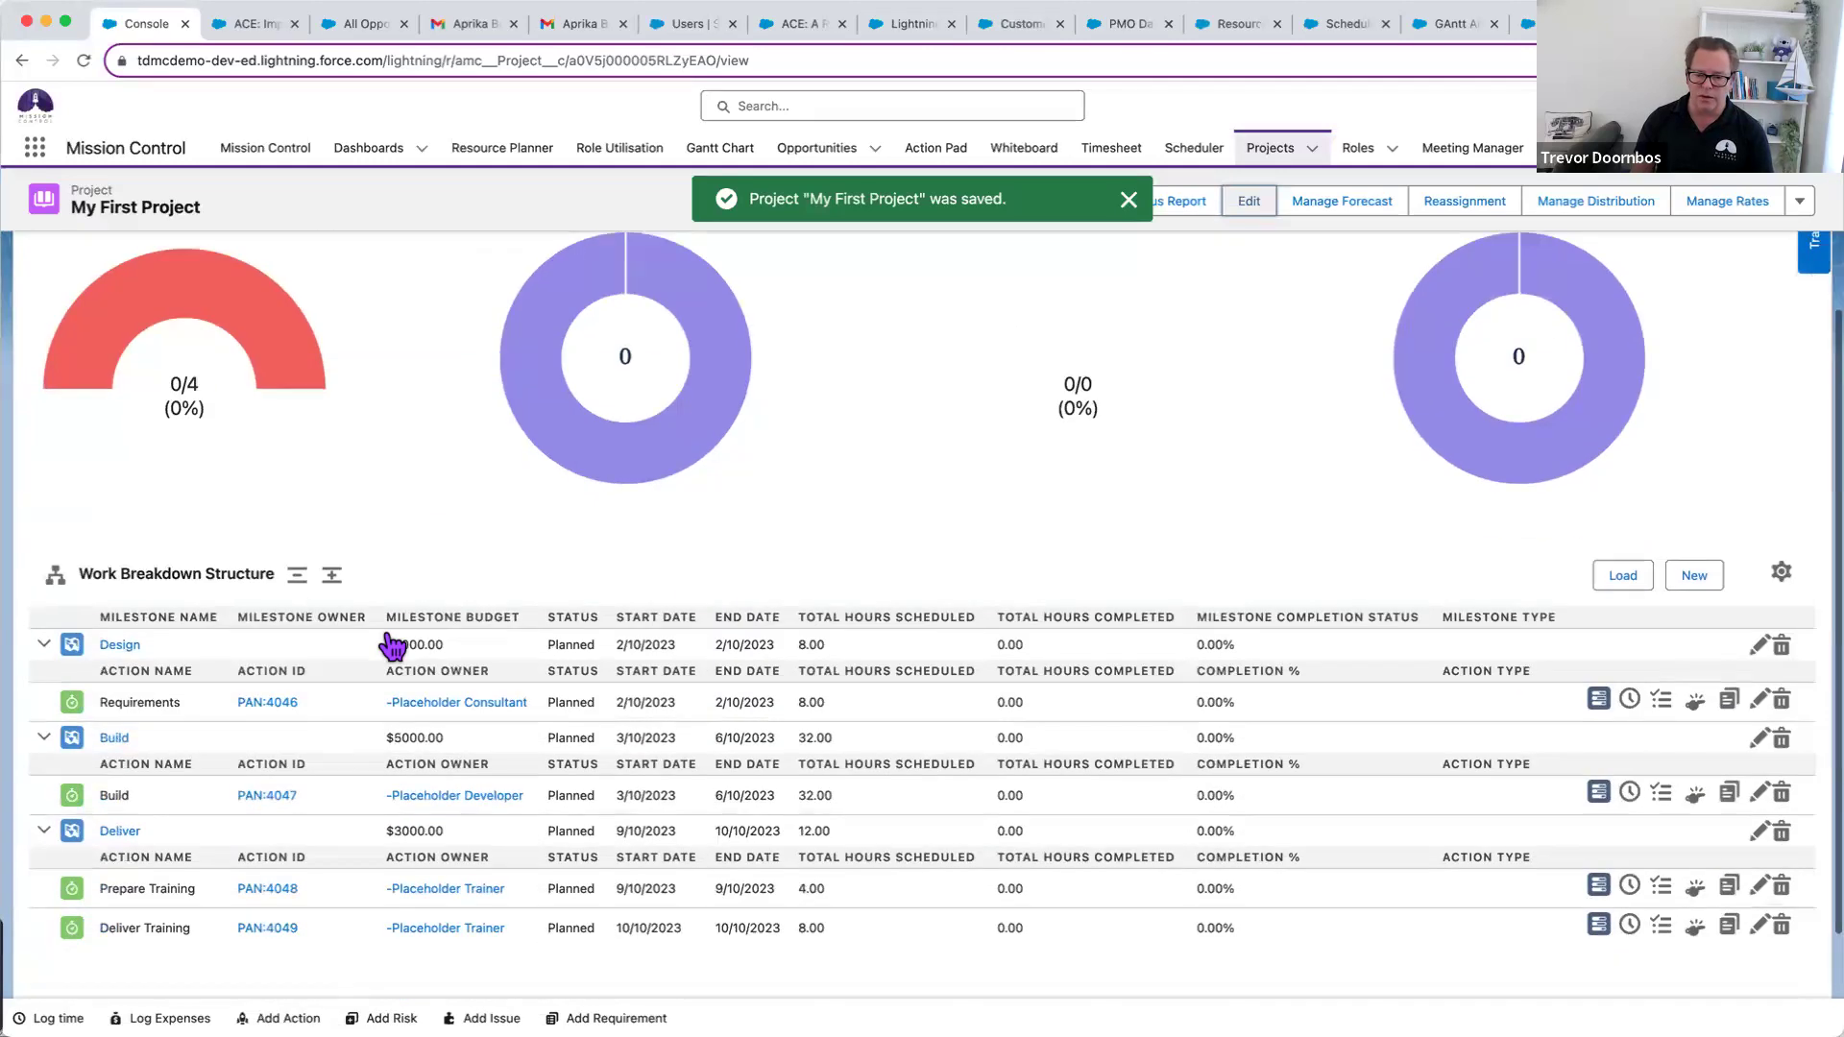
scroll(398, 634, up, 5)
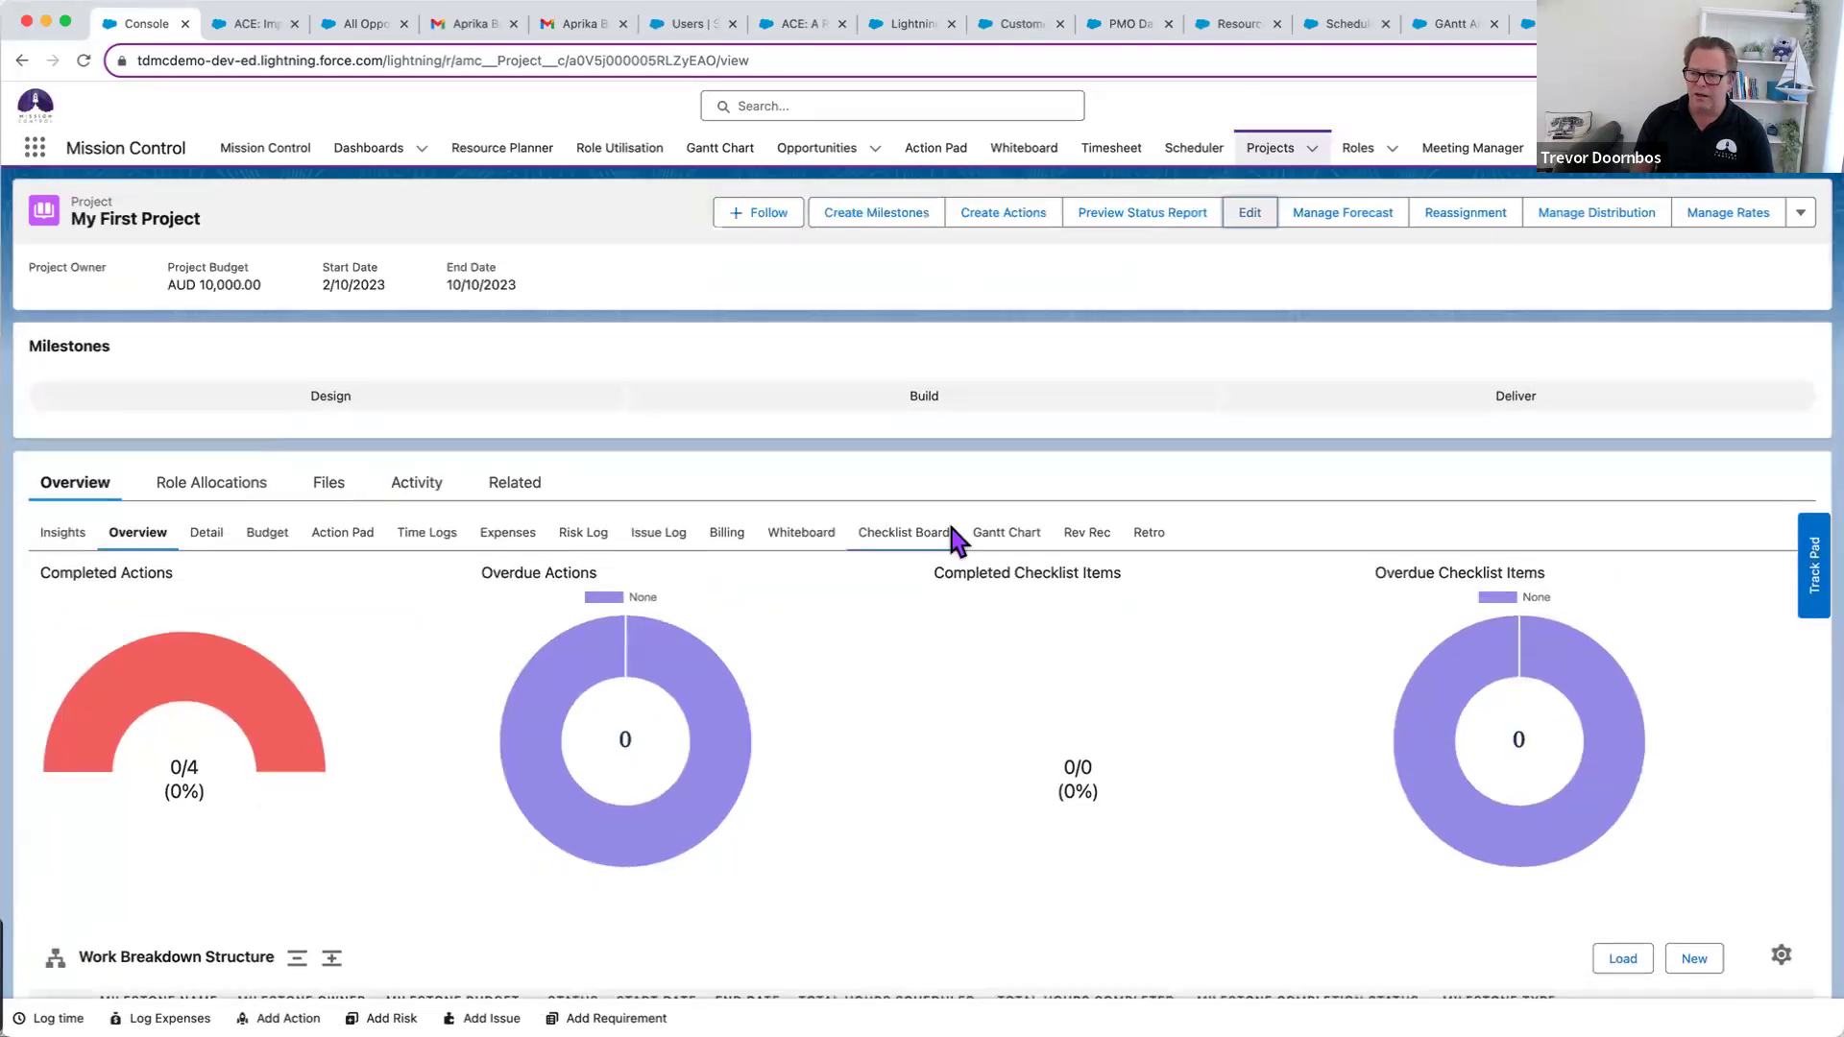
- In the Gantt chart, shift Deliver one day later to 10–12 Oct 2023 and save
click(976, 534)
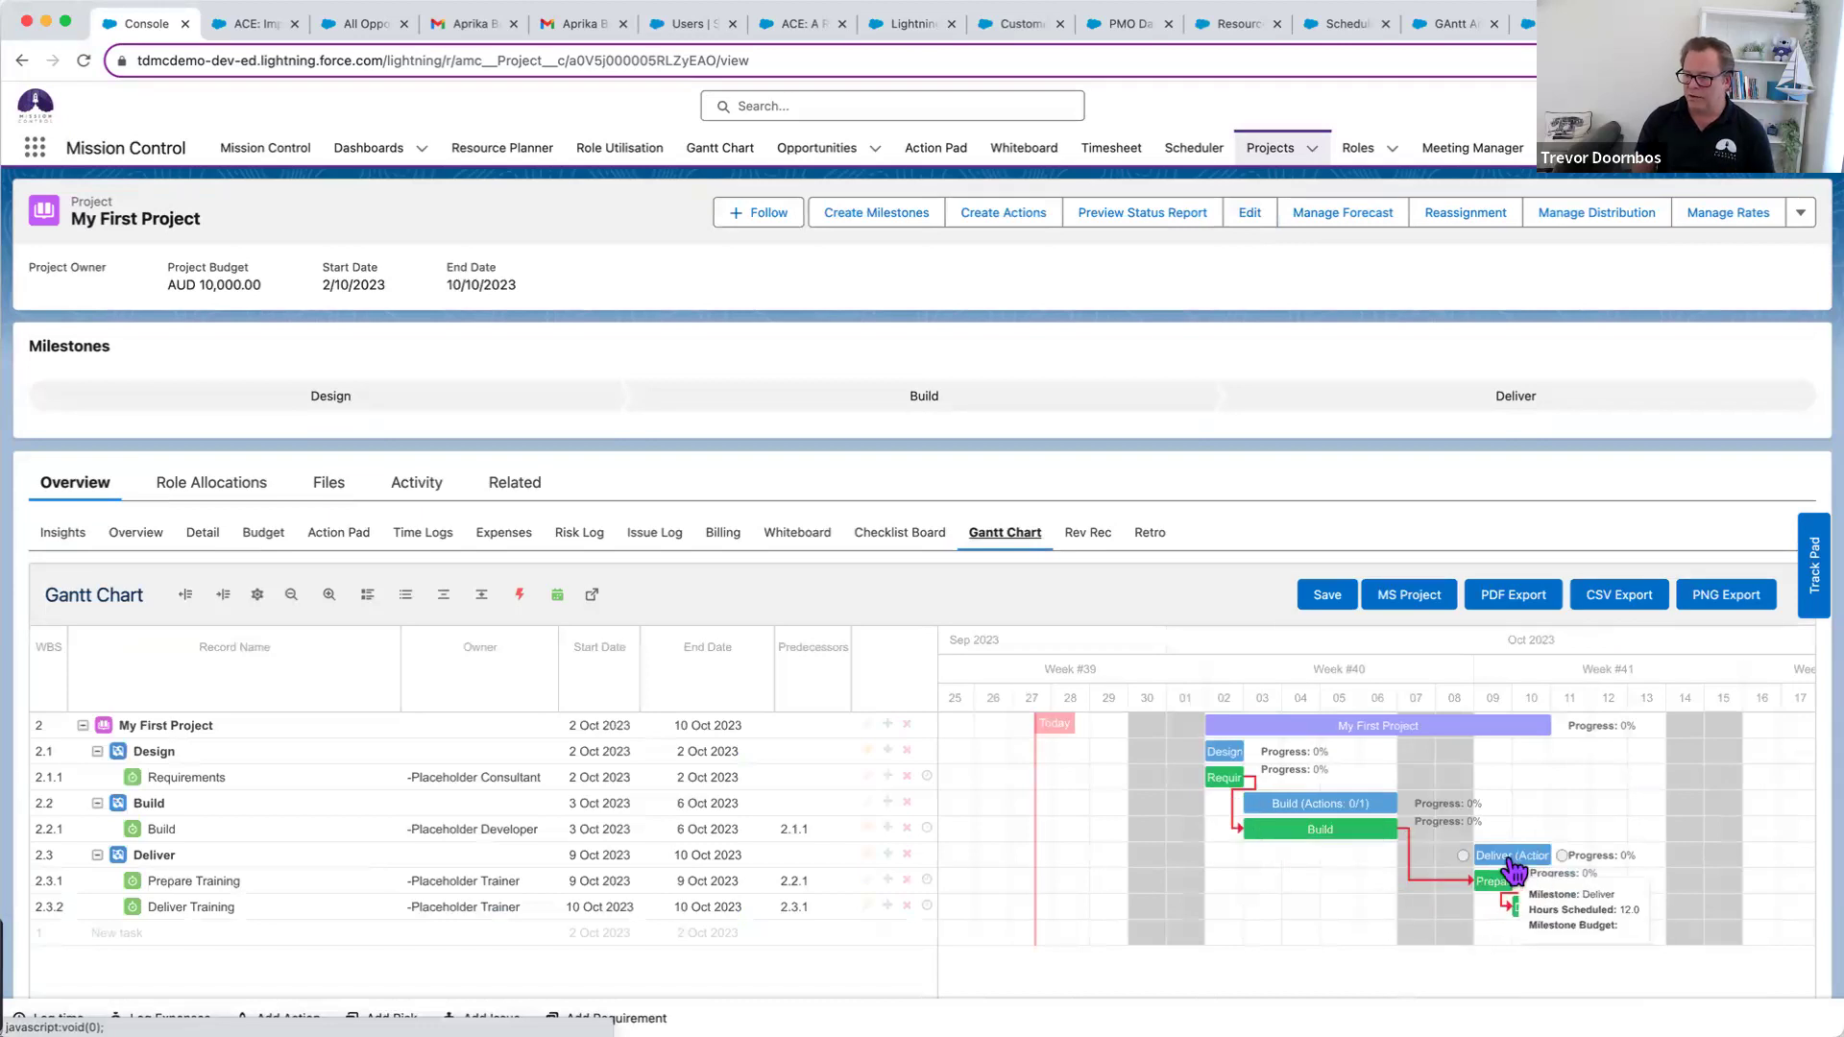
drag(1510, 855, 1611, 914)
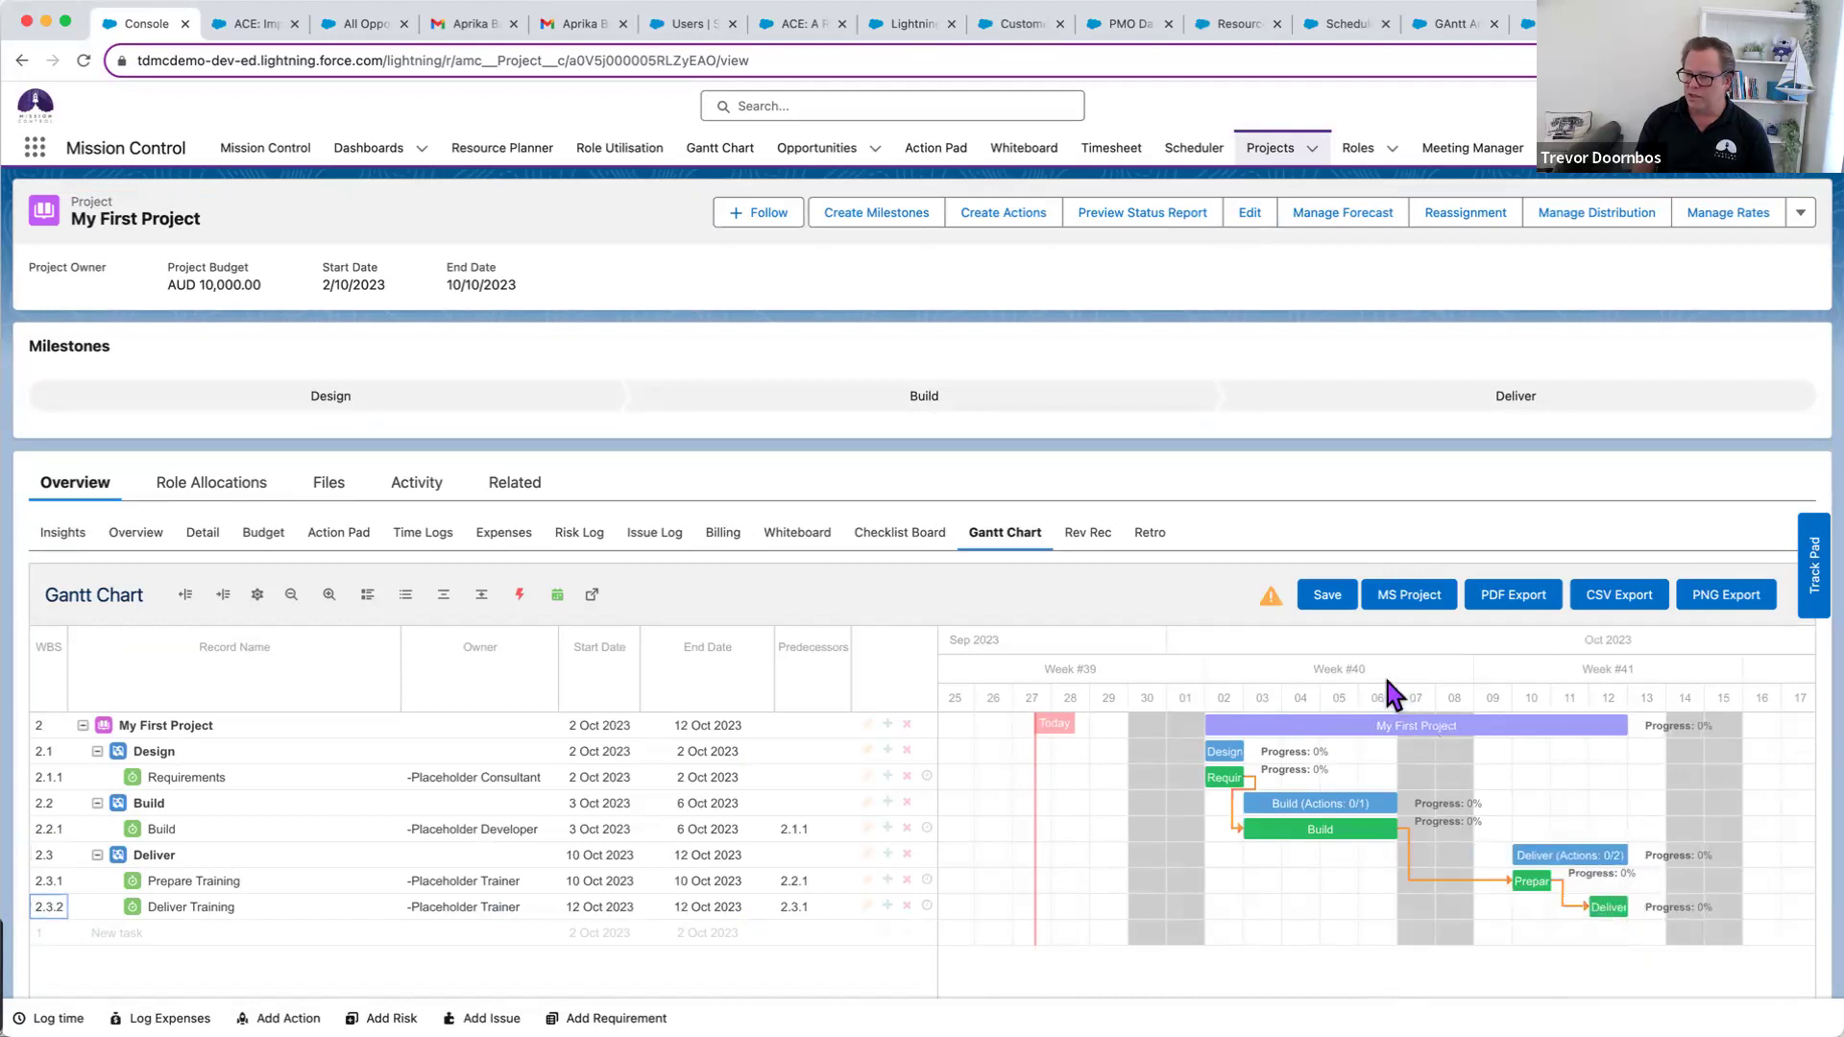
click(1329, 597)
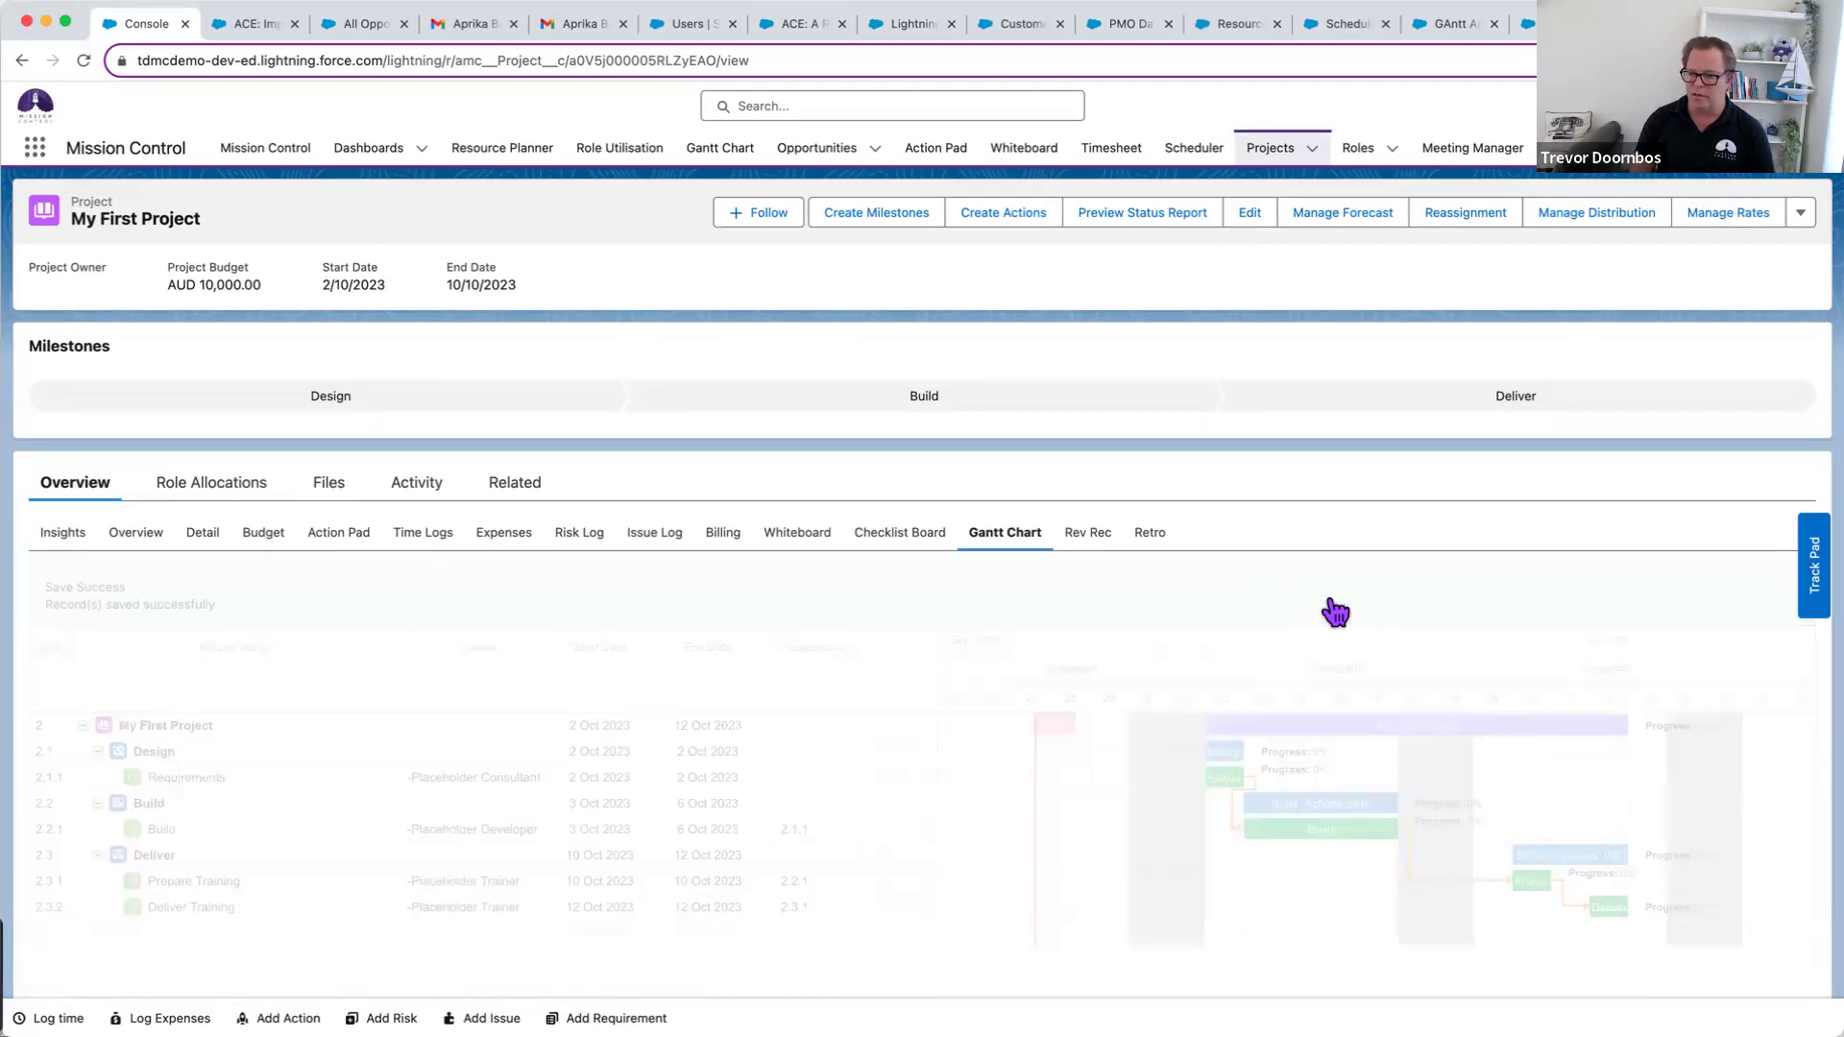
- Tick Force Financials Recalculation on the project's edit form and save it
click(1252, 214)
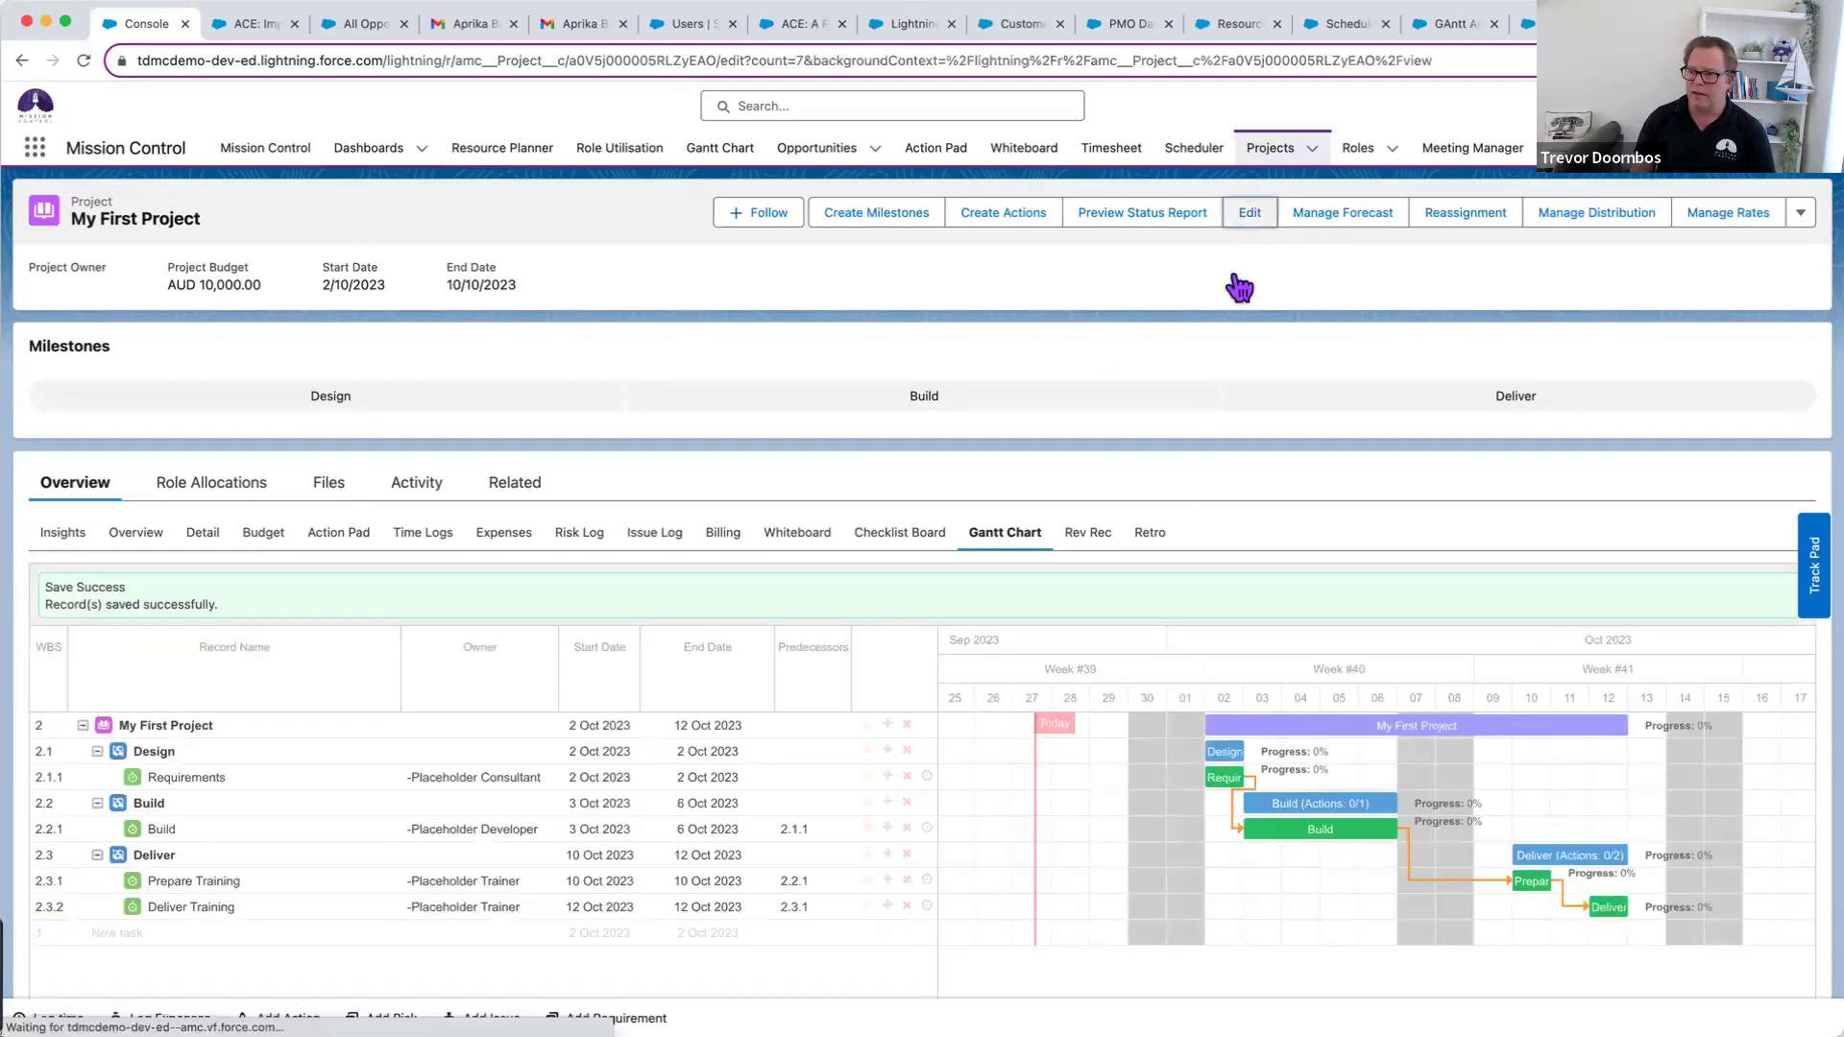
scroll(780, 504, down, 15)
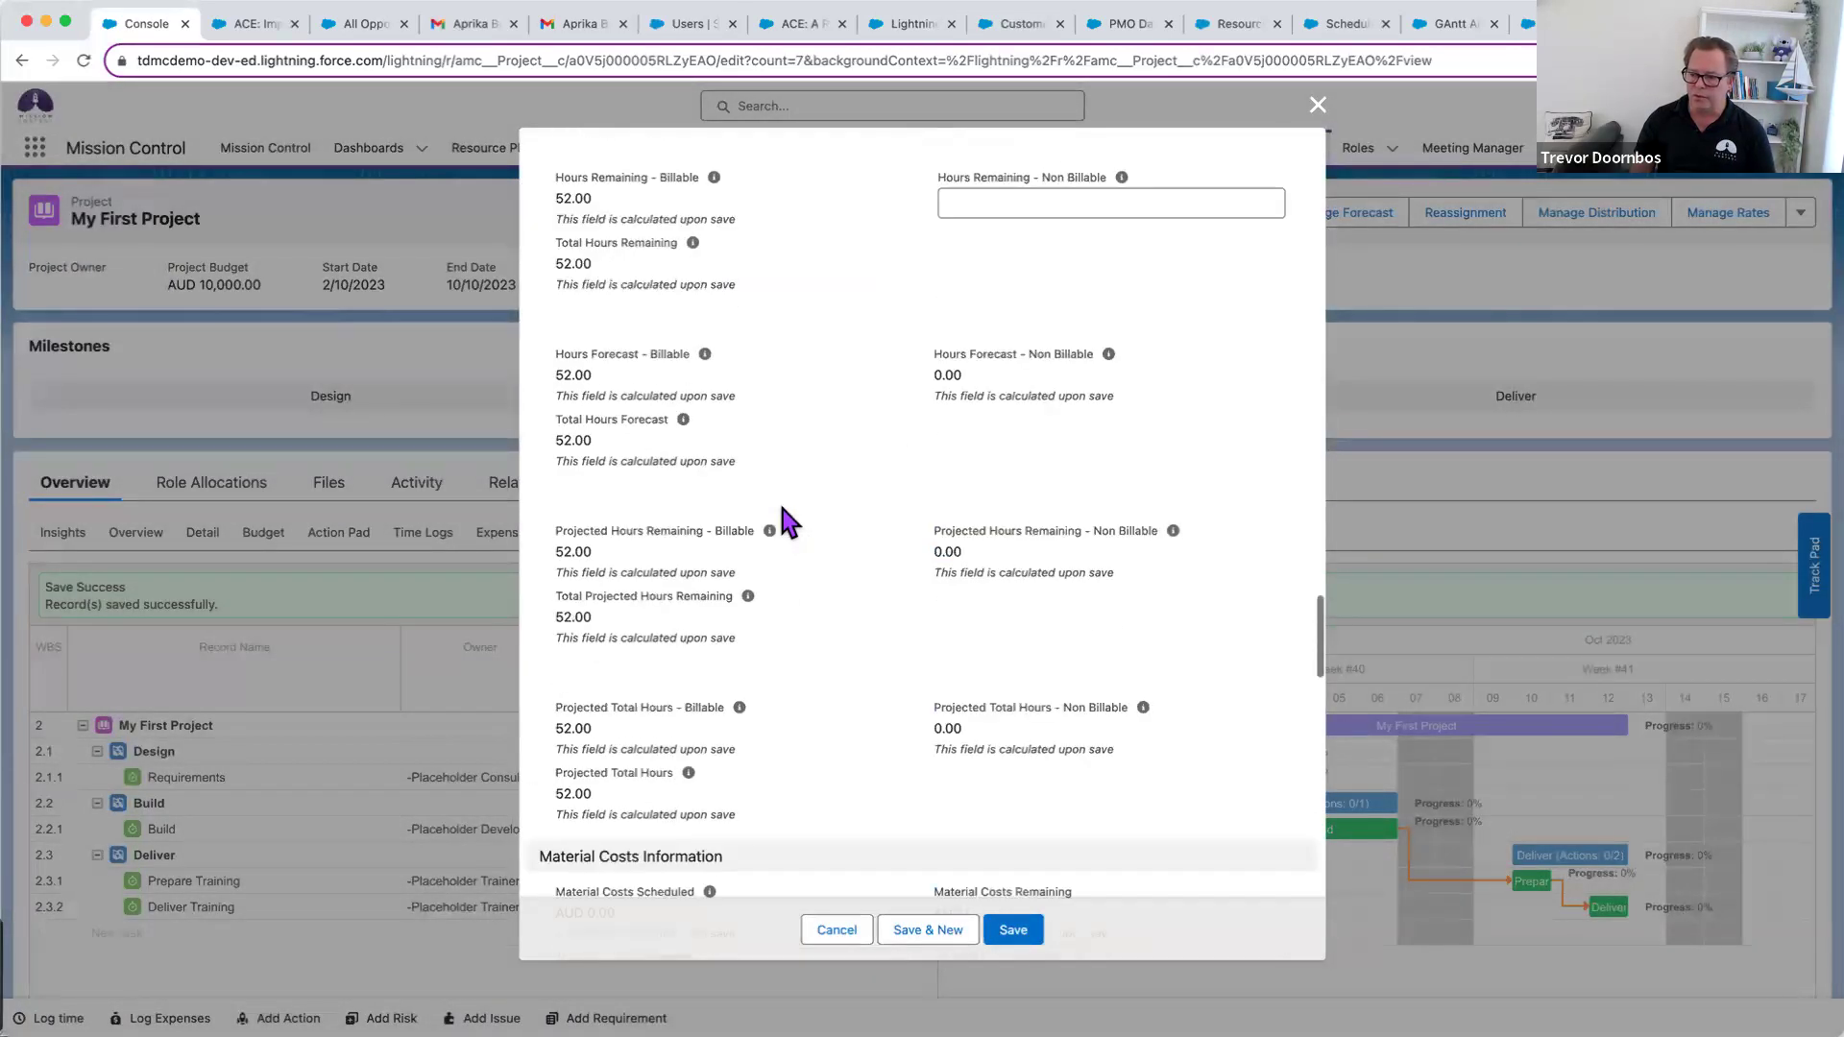
scroll(782, 507, down, 10)
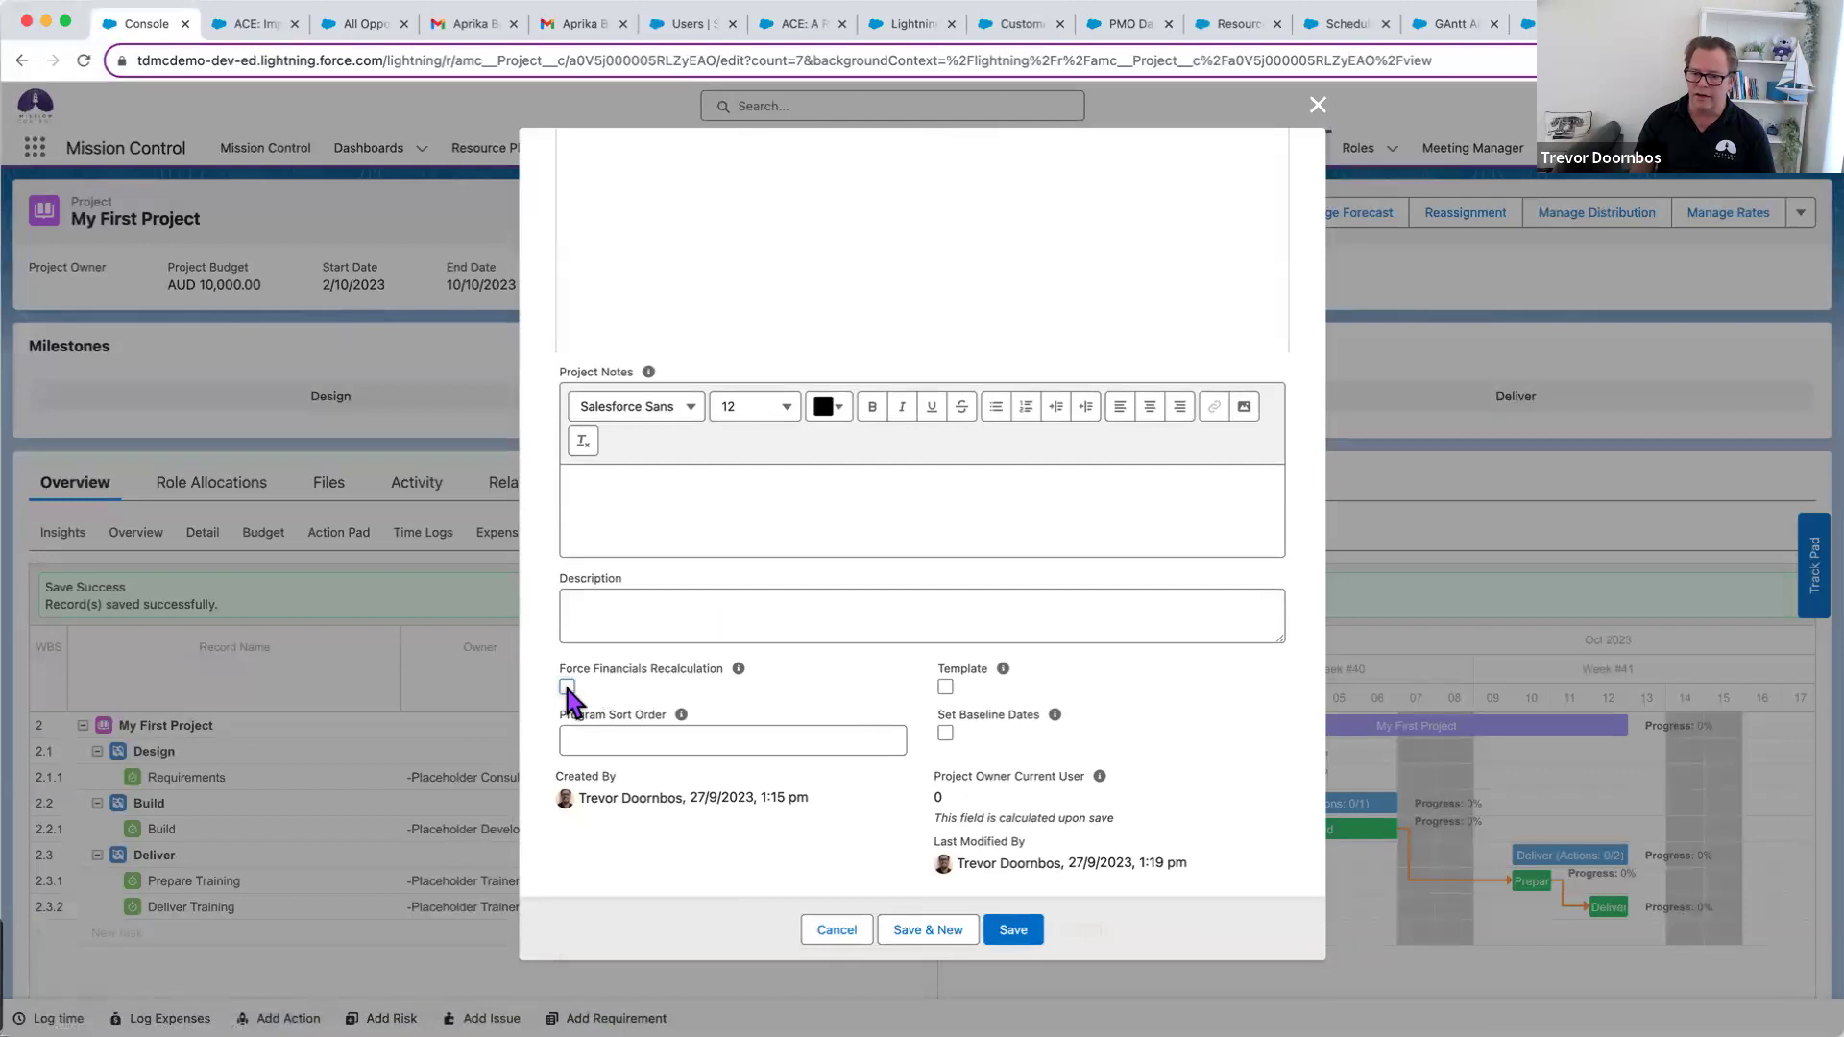
click(567, 688)
click(1010, 936)
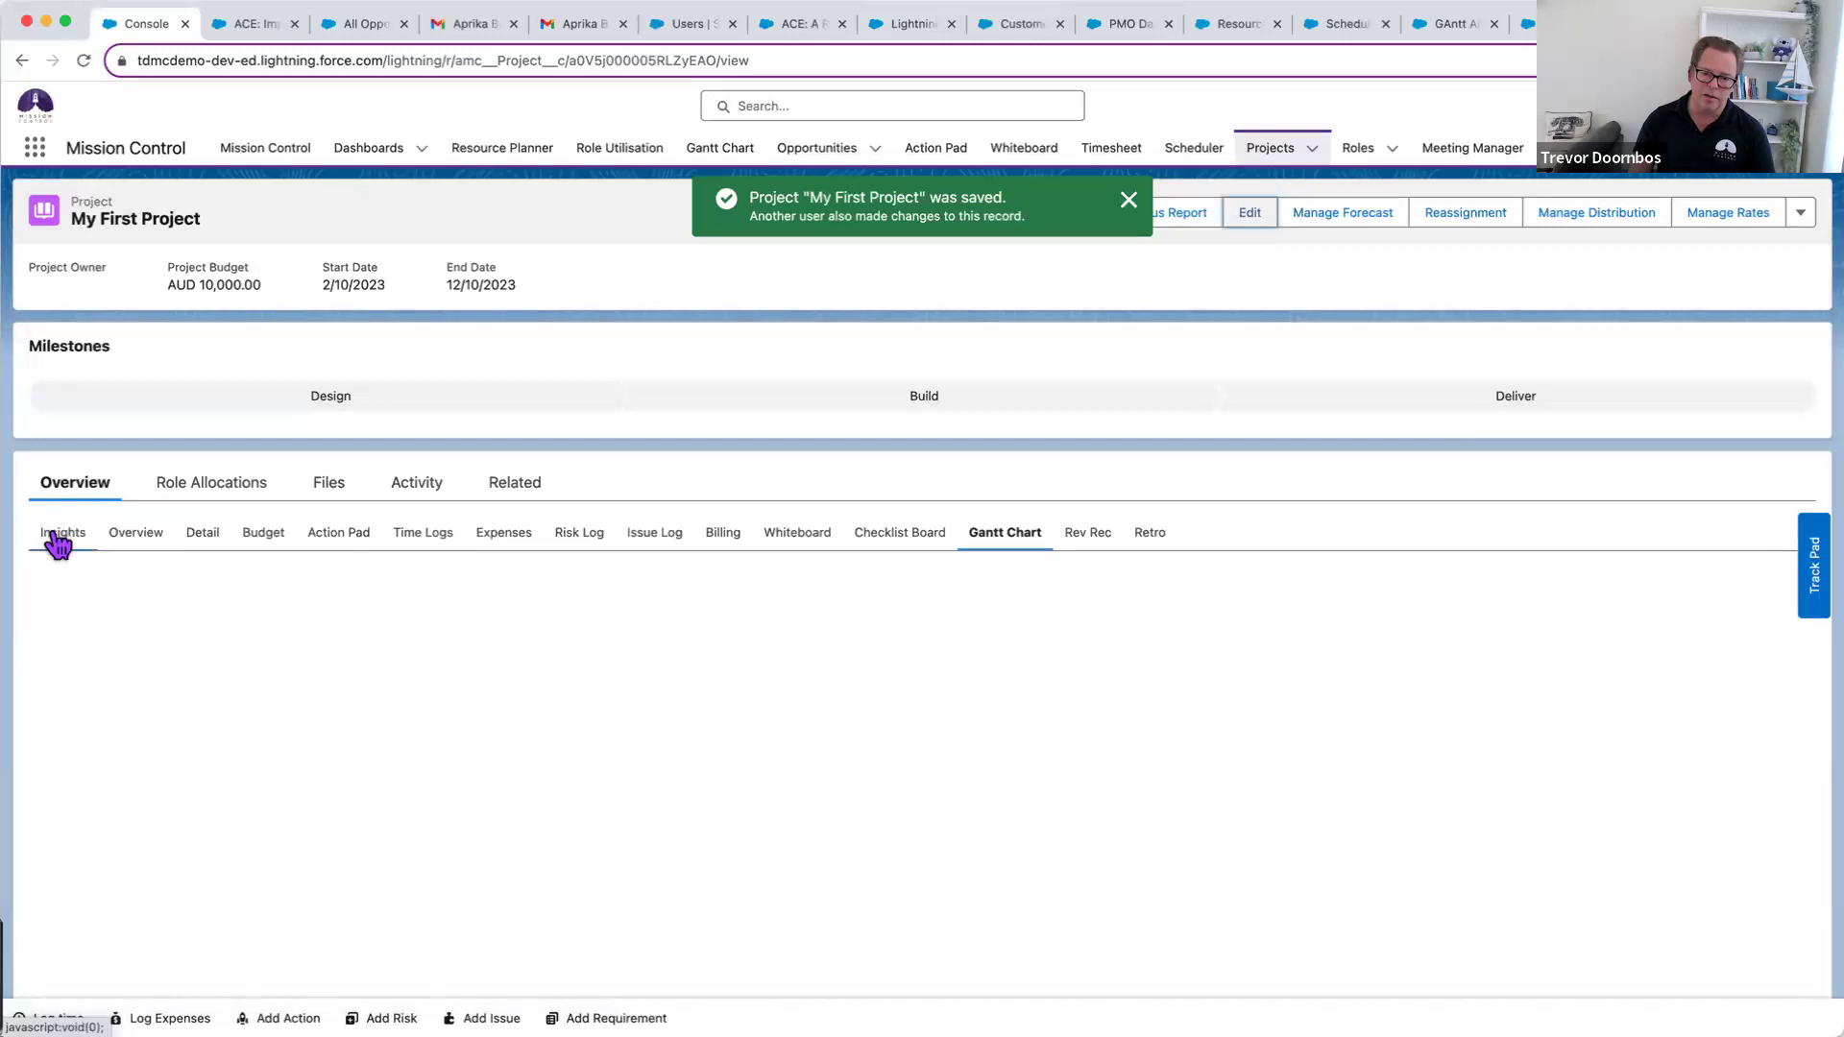
click(60, 534)
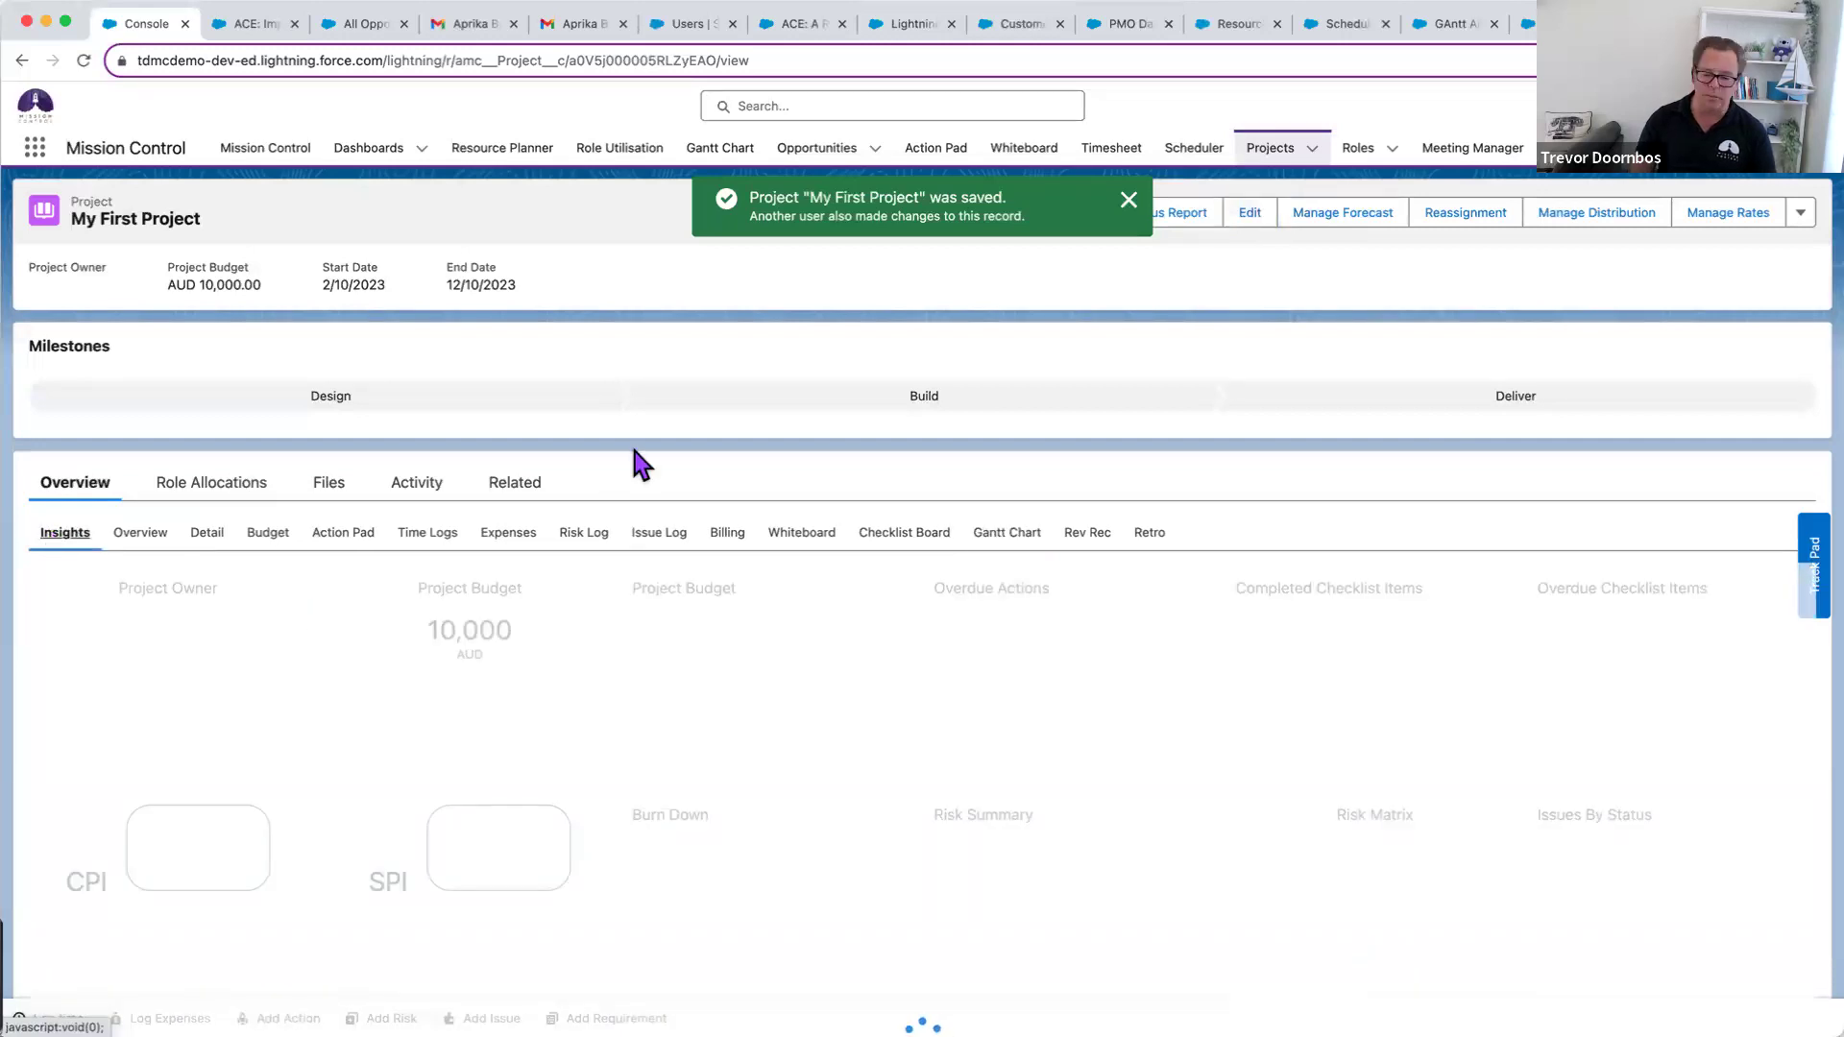
scroll(635, 452, down, 5)
scroll(636, 458, down, 3)
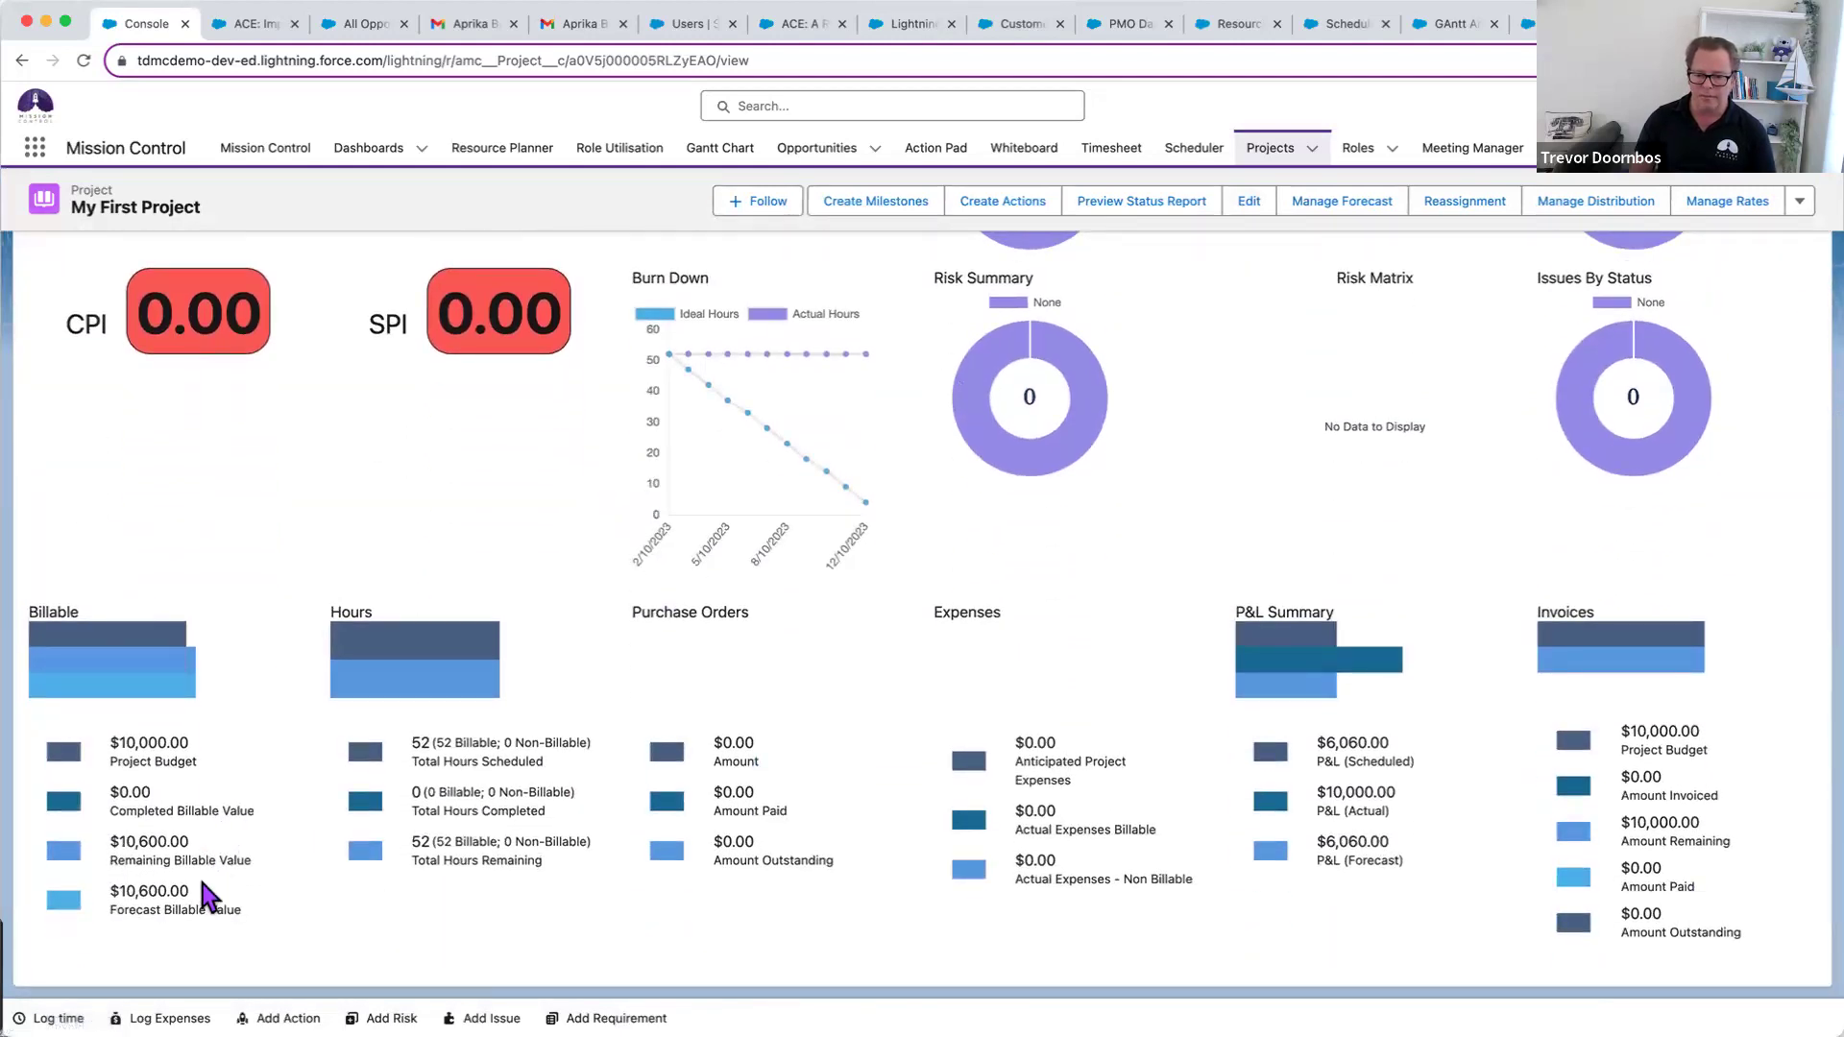
triple_click(110, 893)
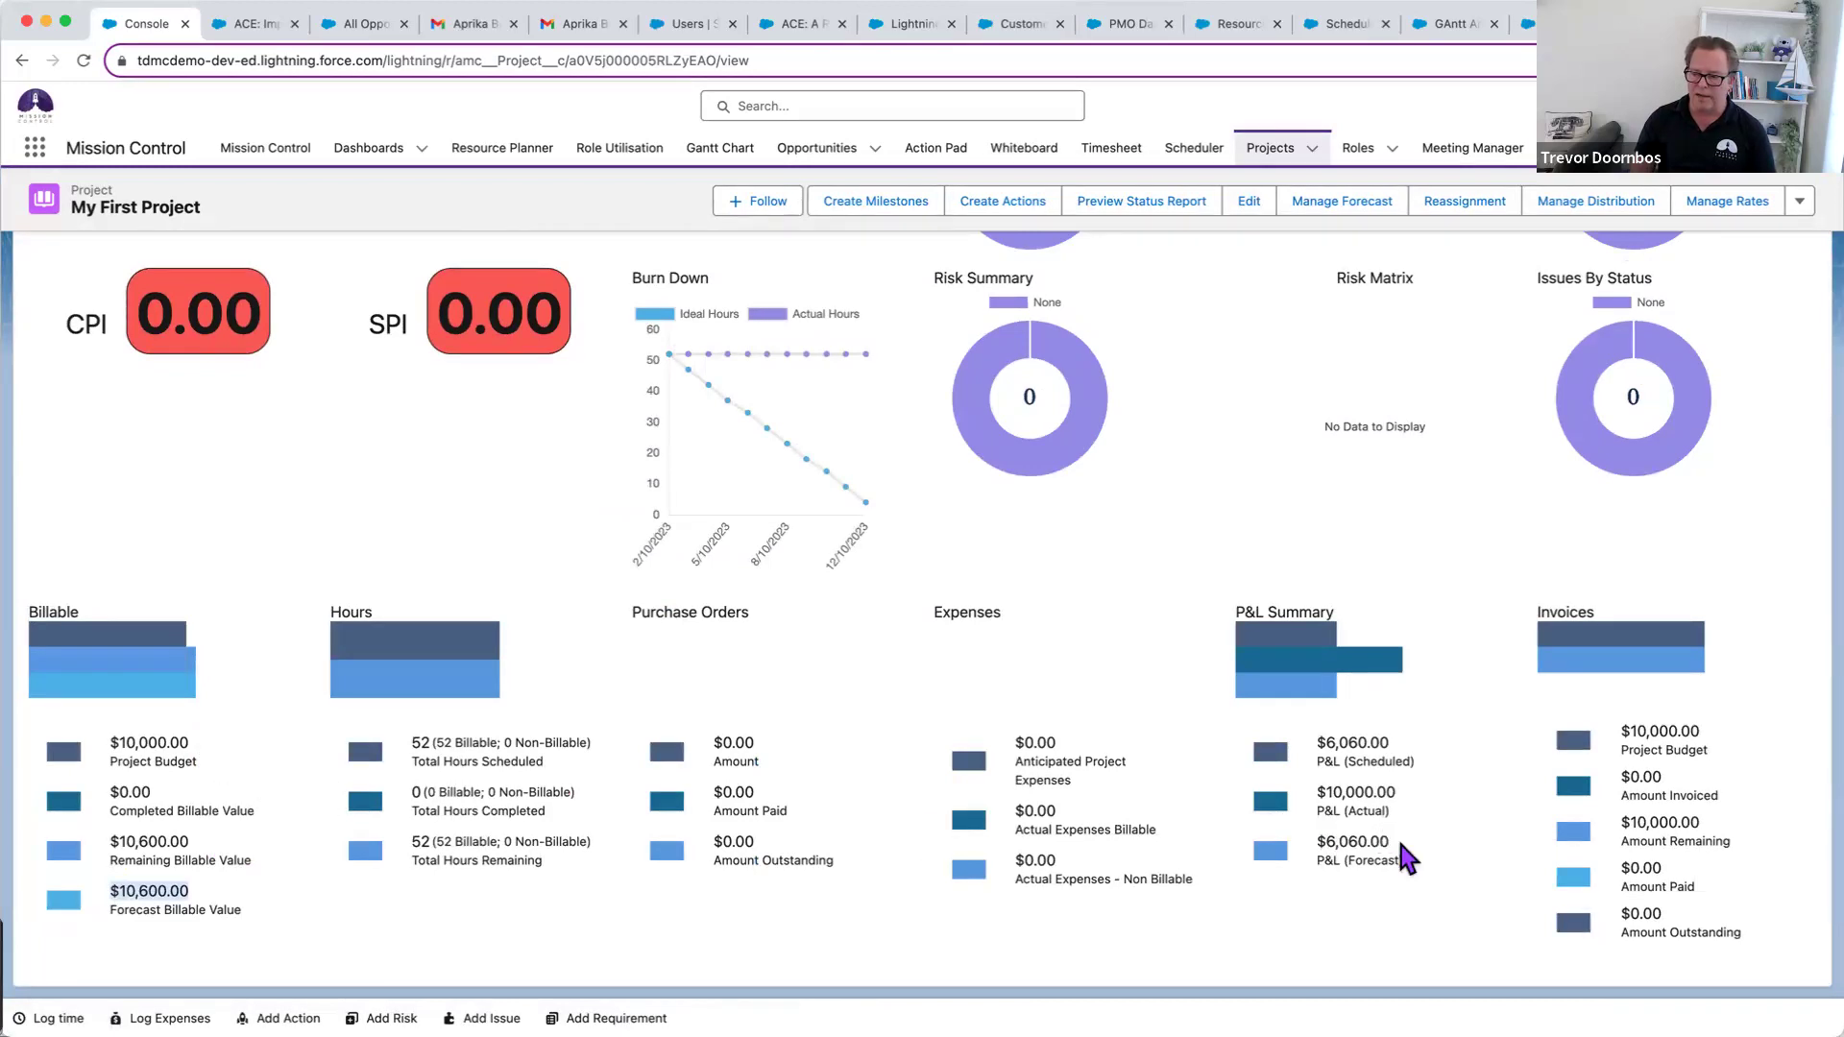
click(1330, 841)
double_click(1330, 841)
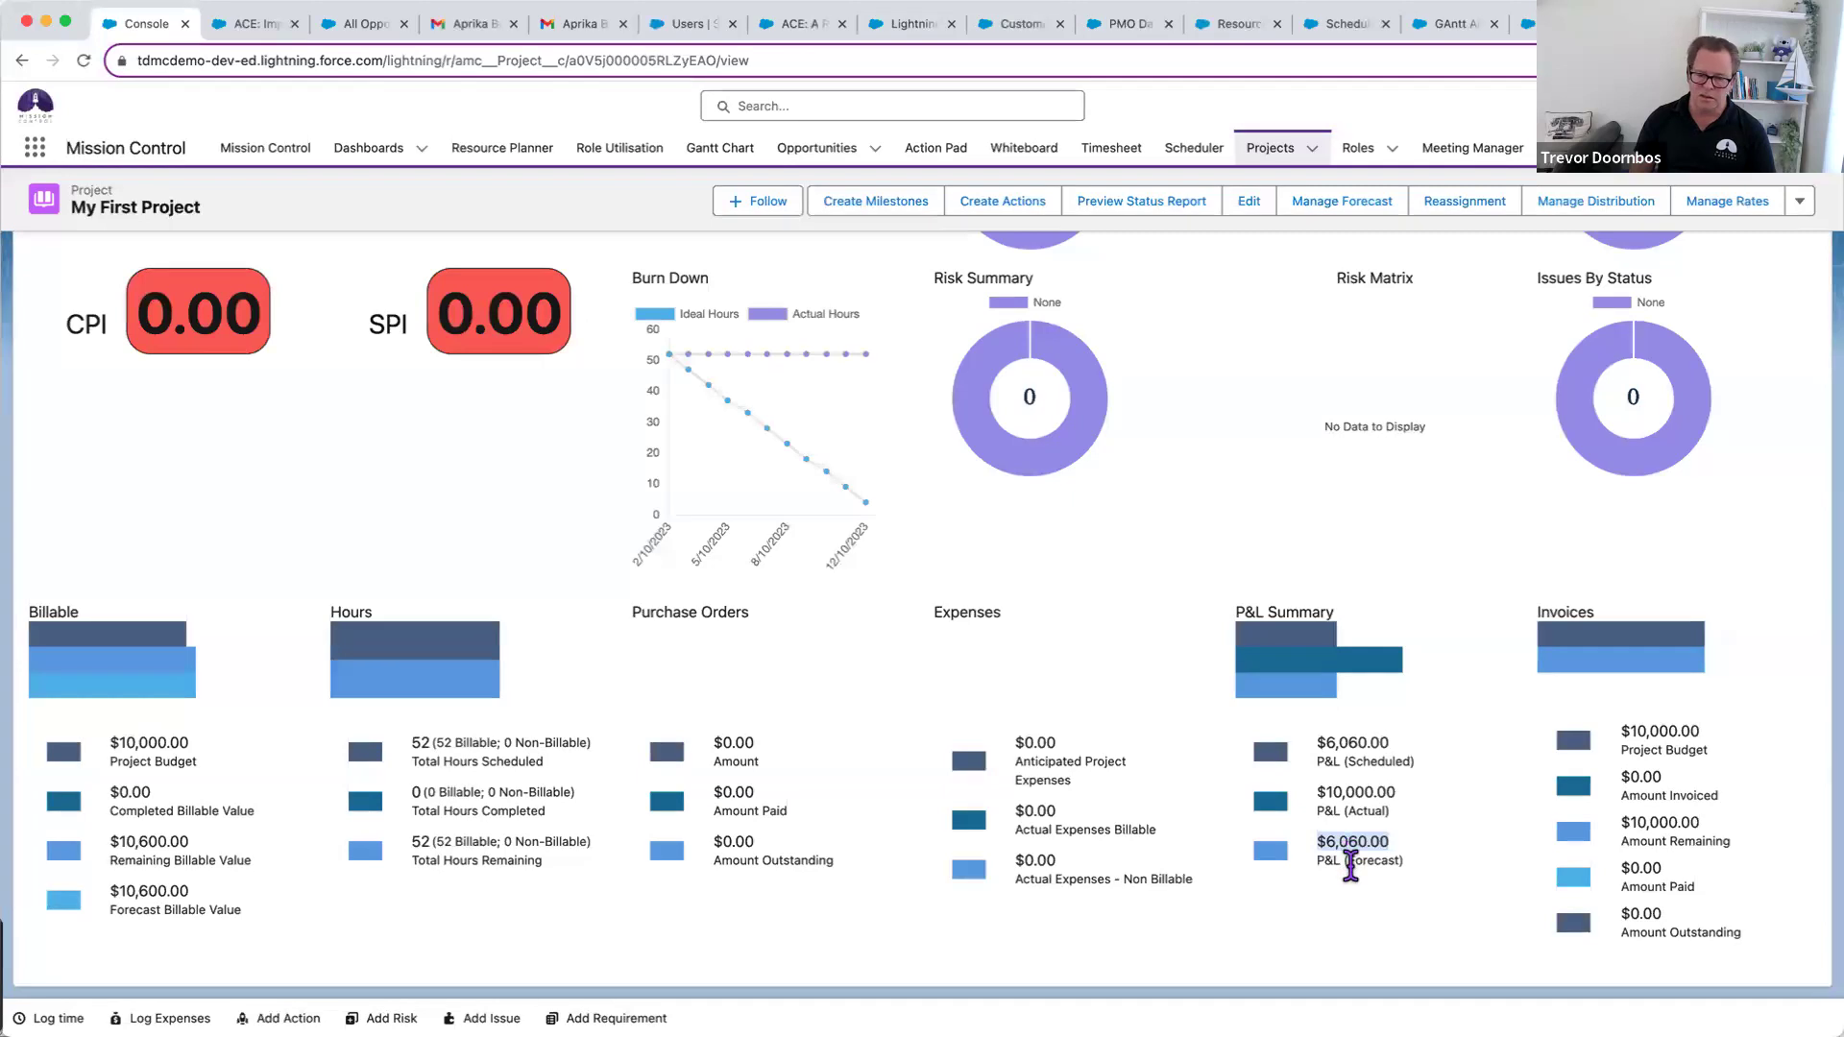
click(836, 958)
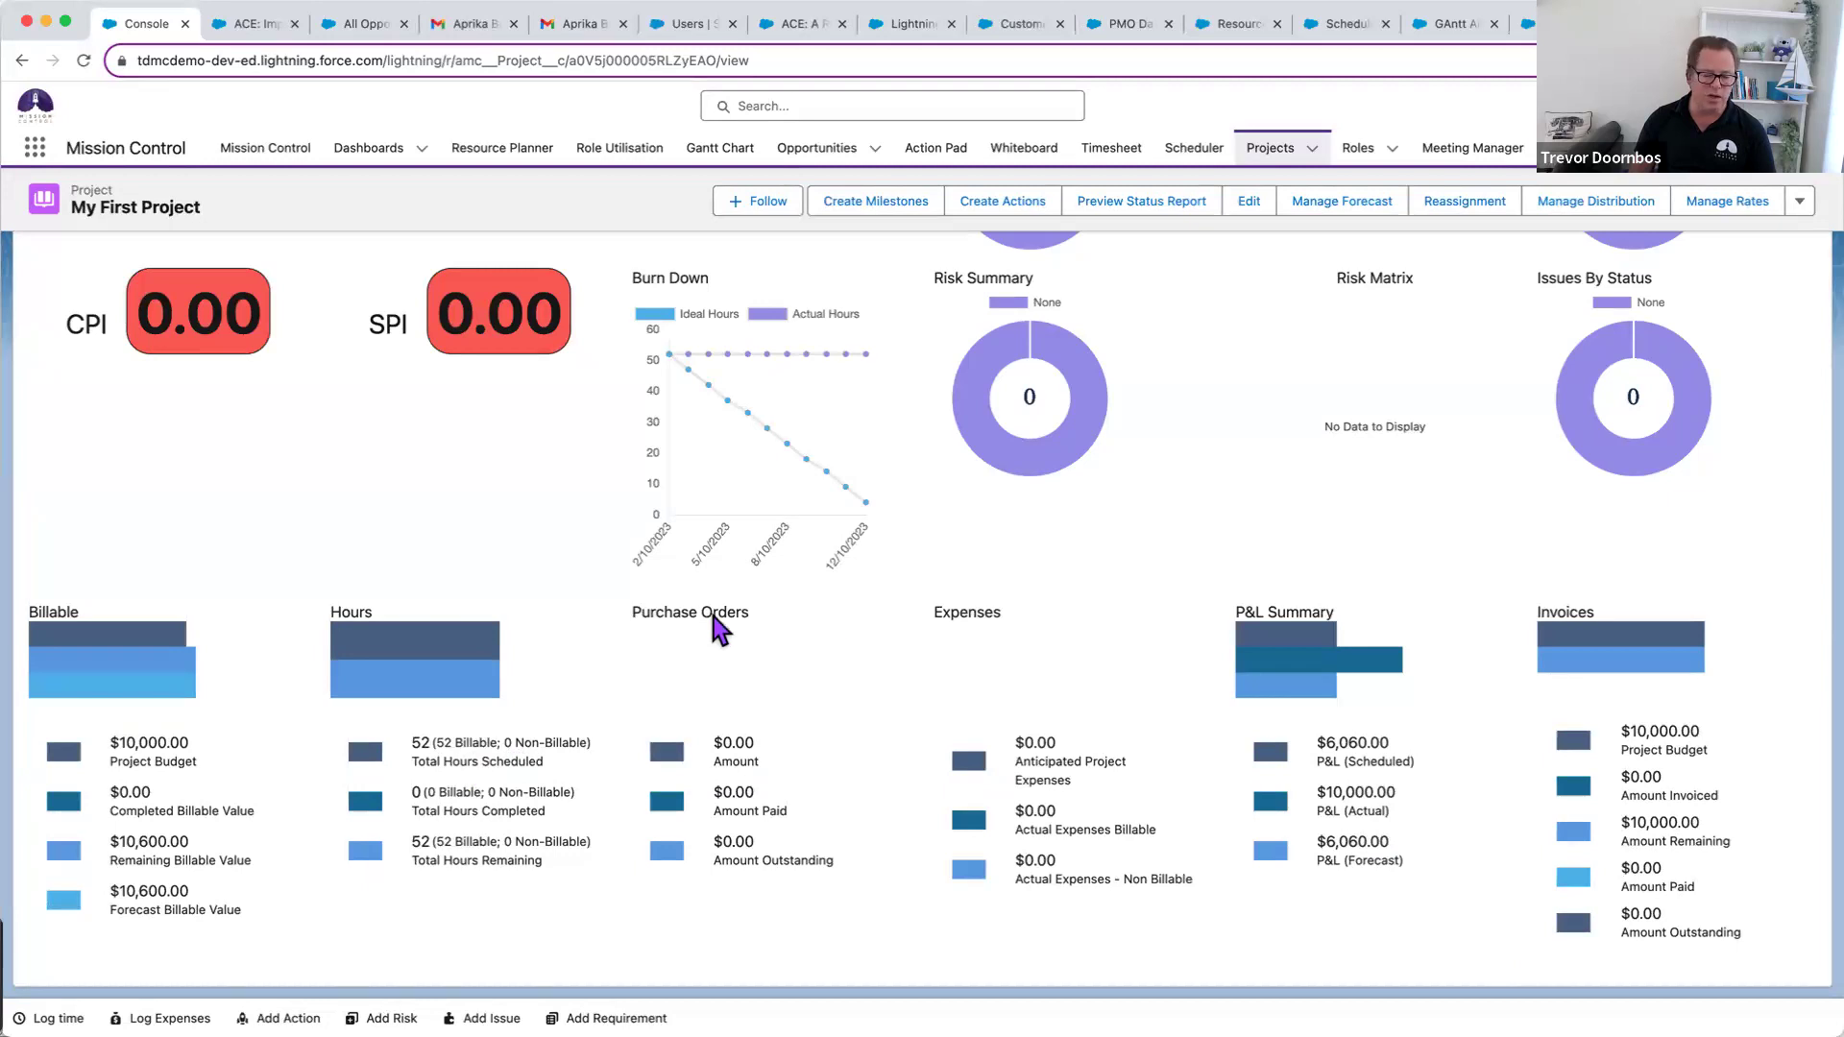
scroll(672, 855, up, 6)
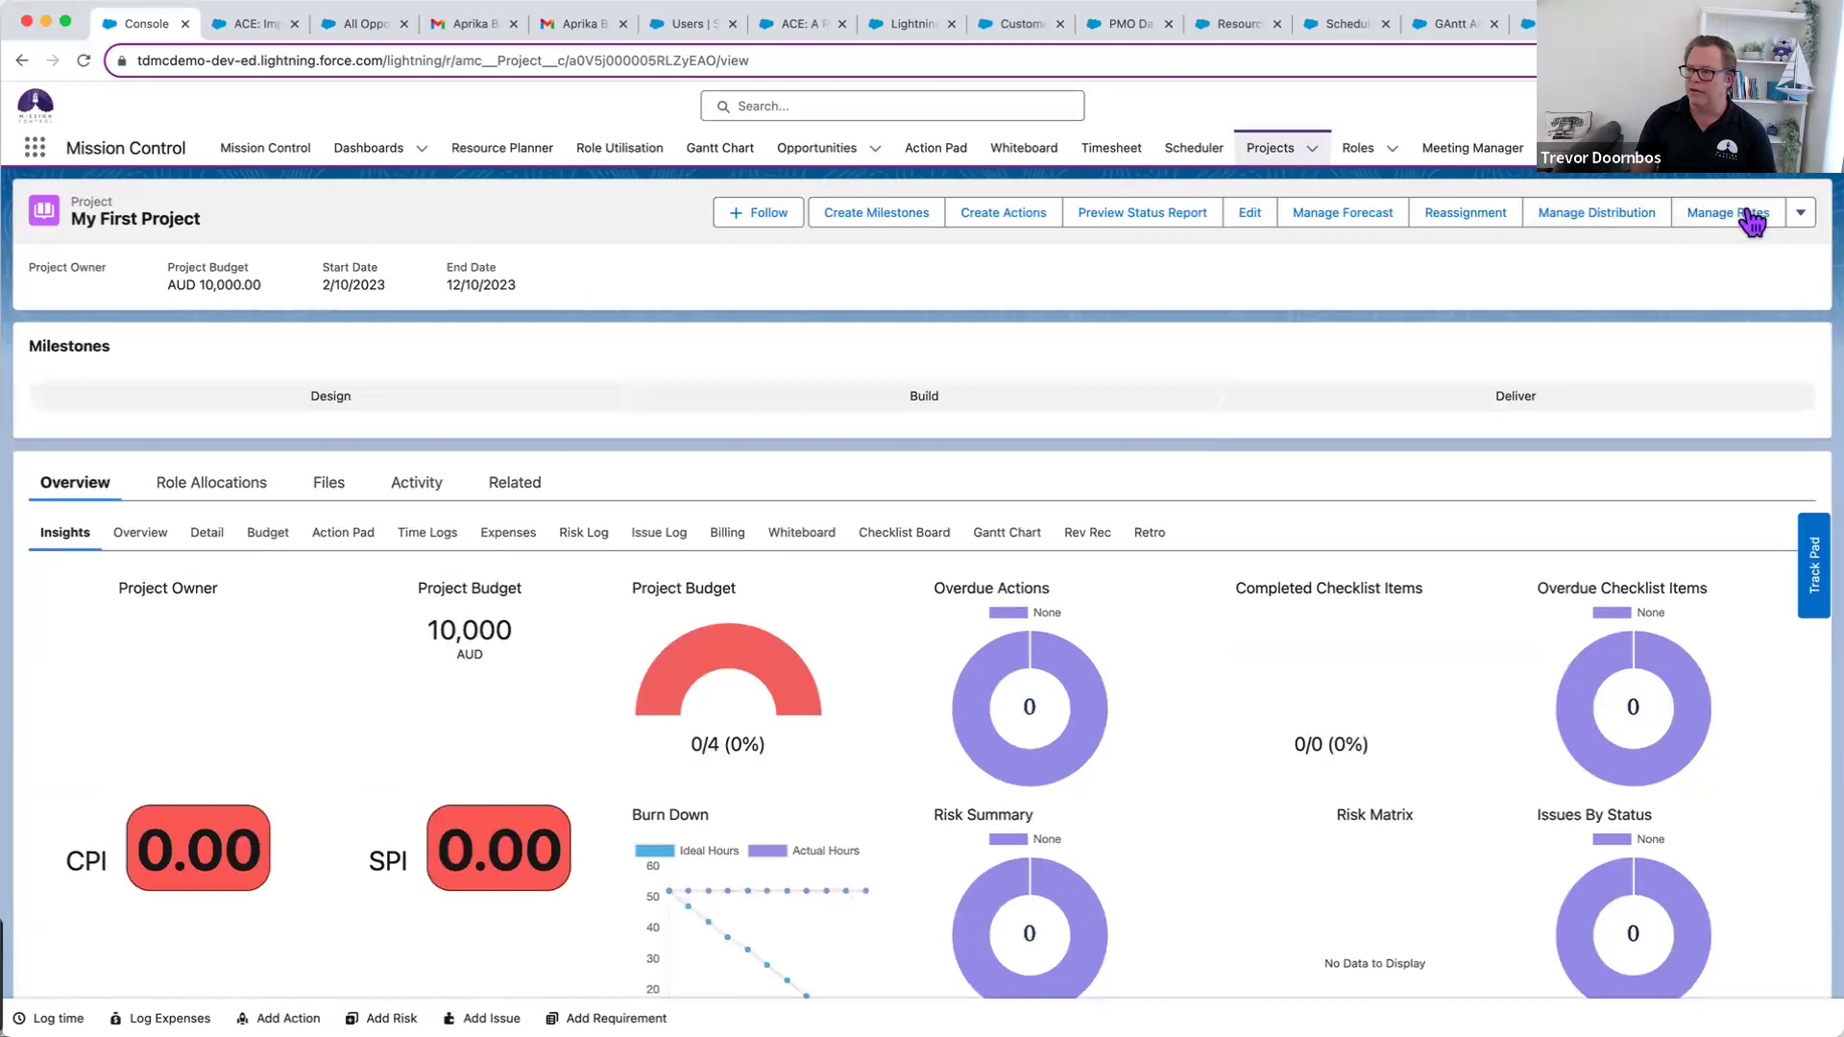
- Clone My First Project as a new project named My First Template Project
click(1798, 214)
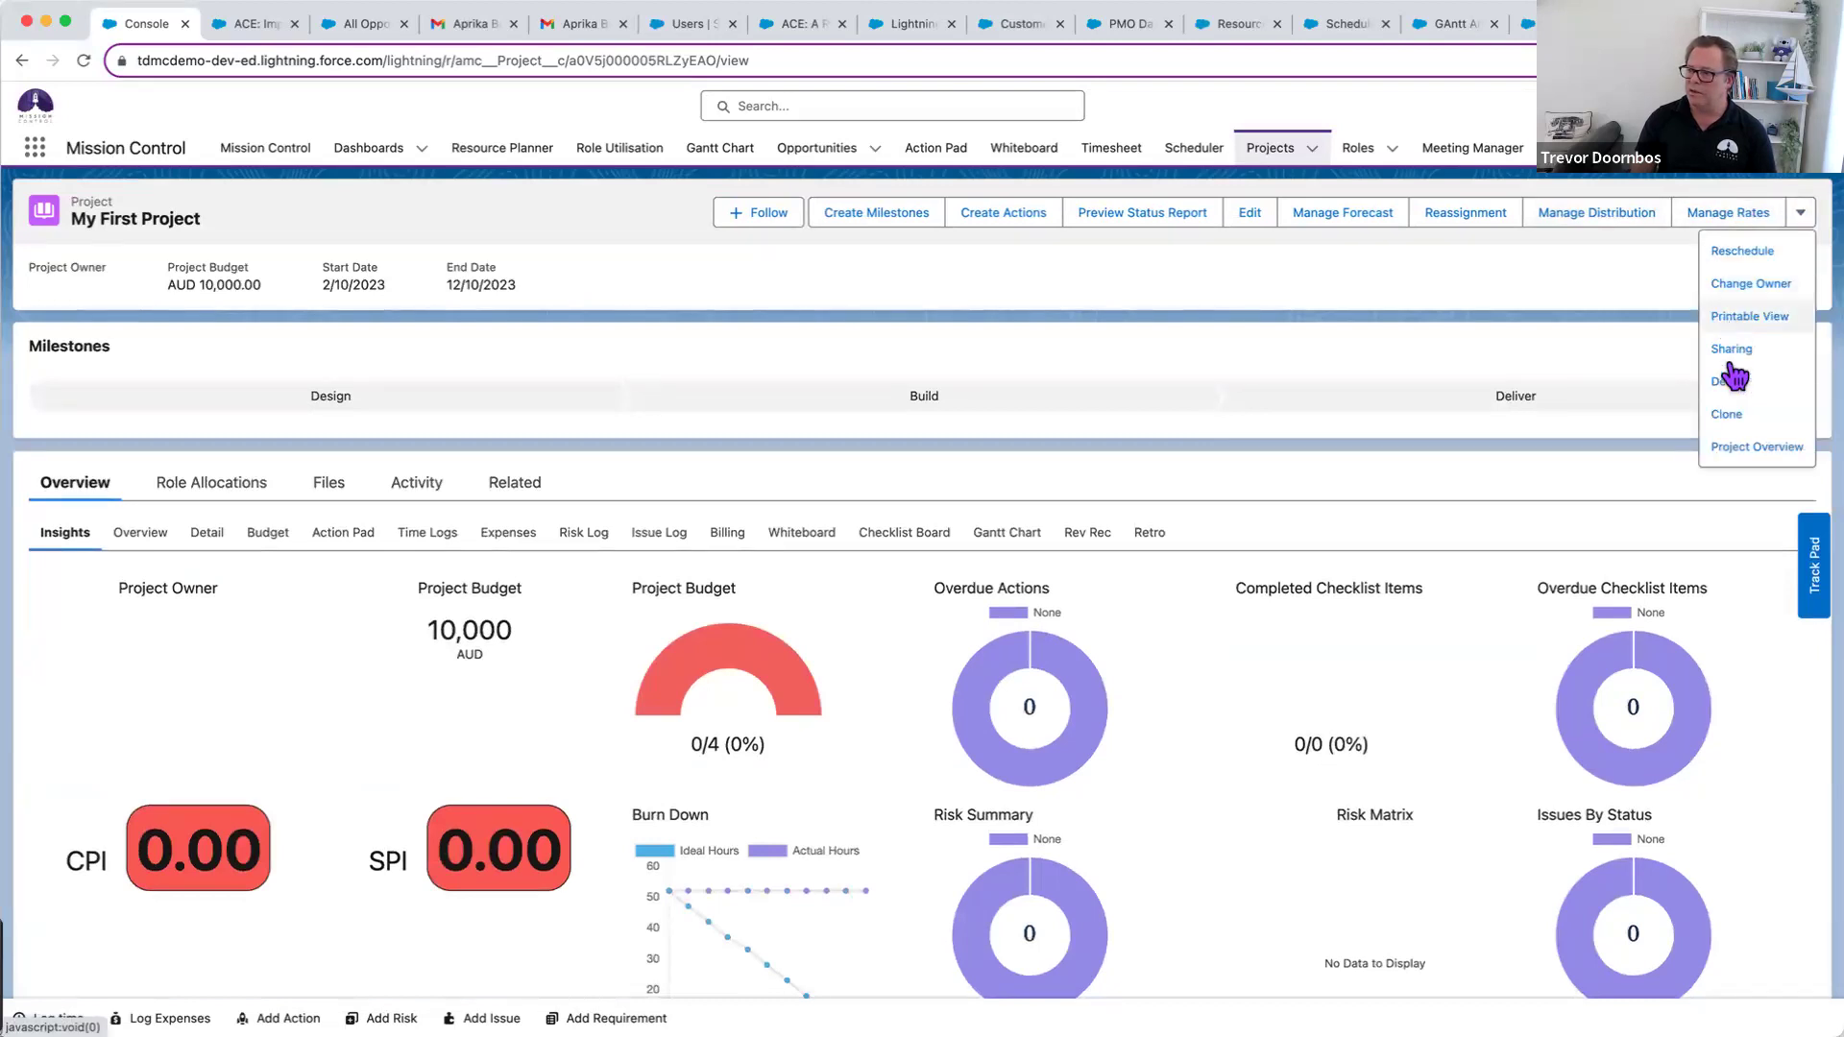
click(1734, 415)
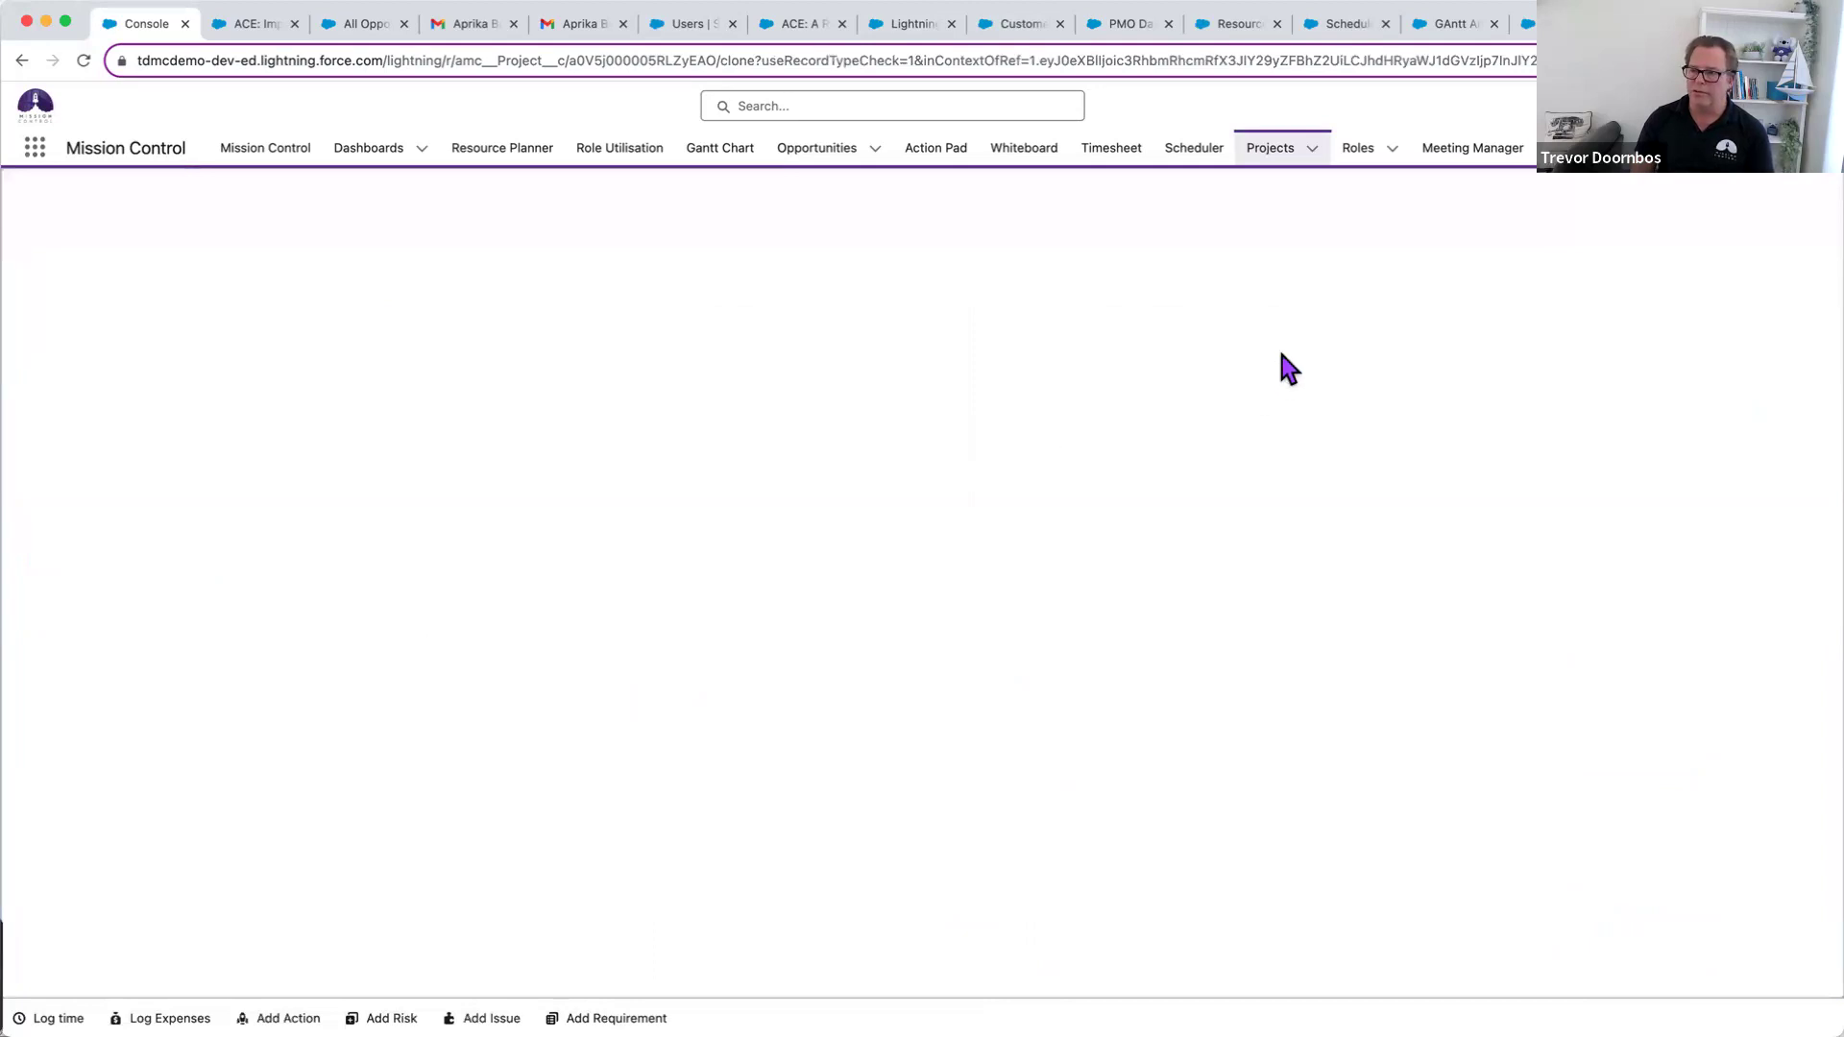
key(End)
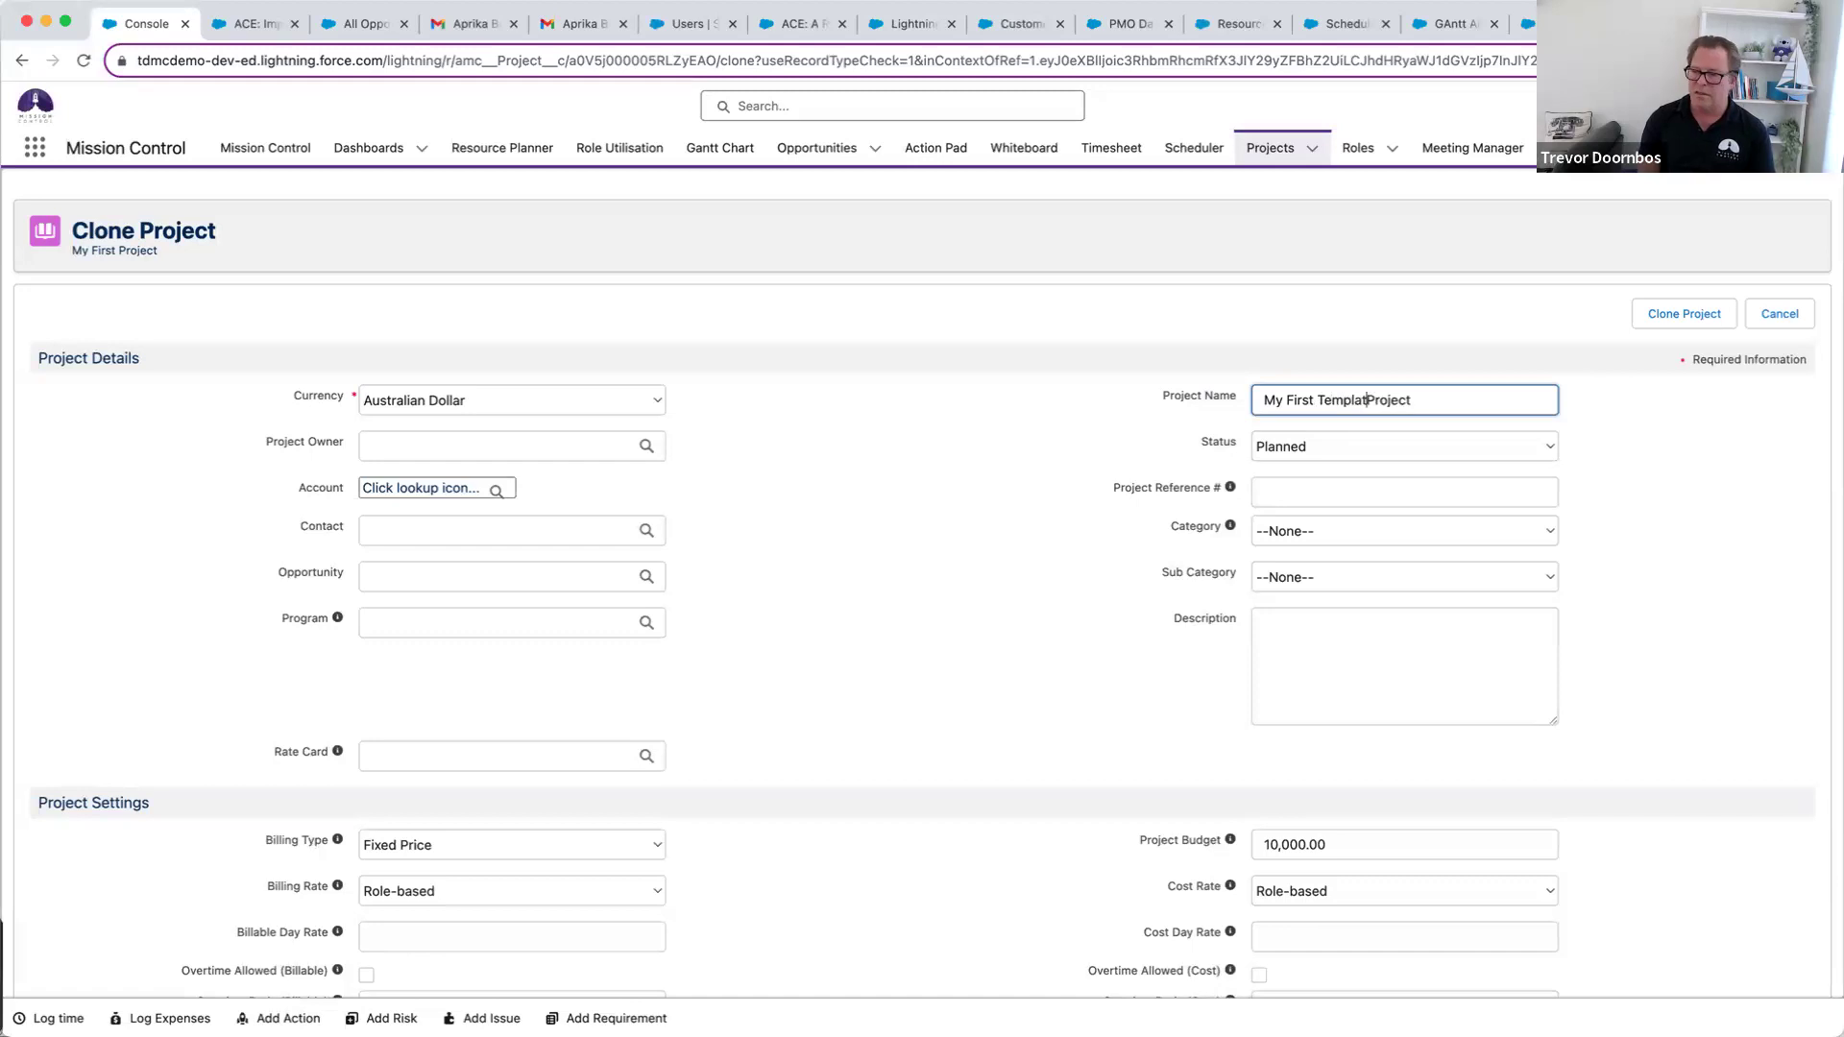
scroll(870, 506, down, 5)
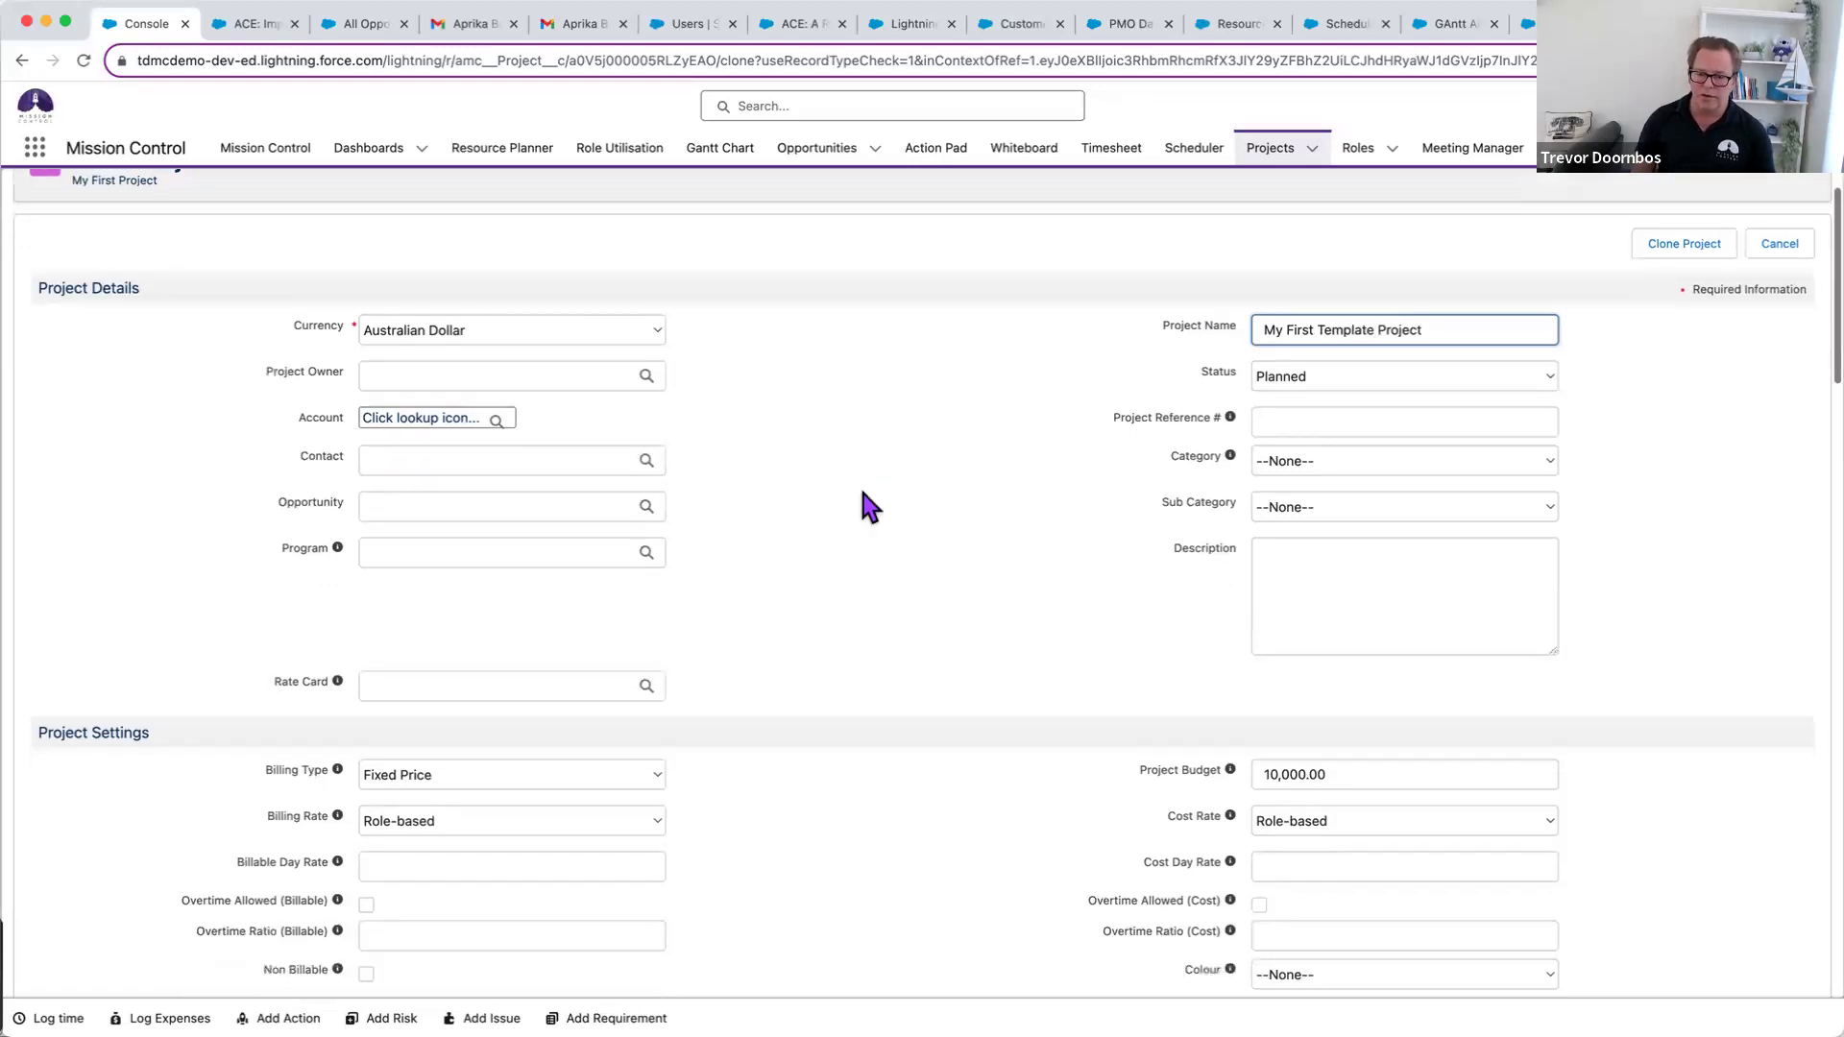
scroll(870, 506, down, 7)
scroll(862, 493, down, 6)
scroll(862, 493, down, 2)
scroll(862, 494, up, 20)
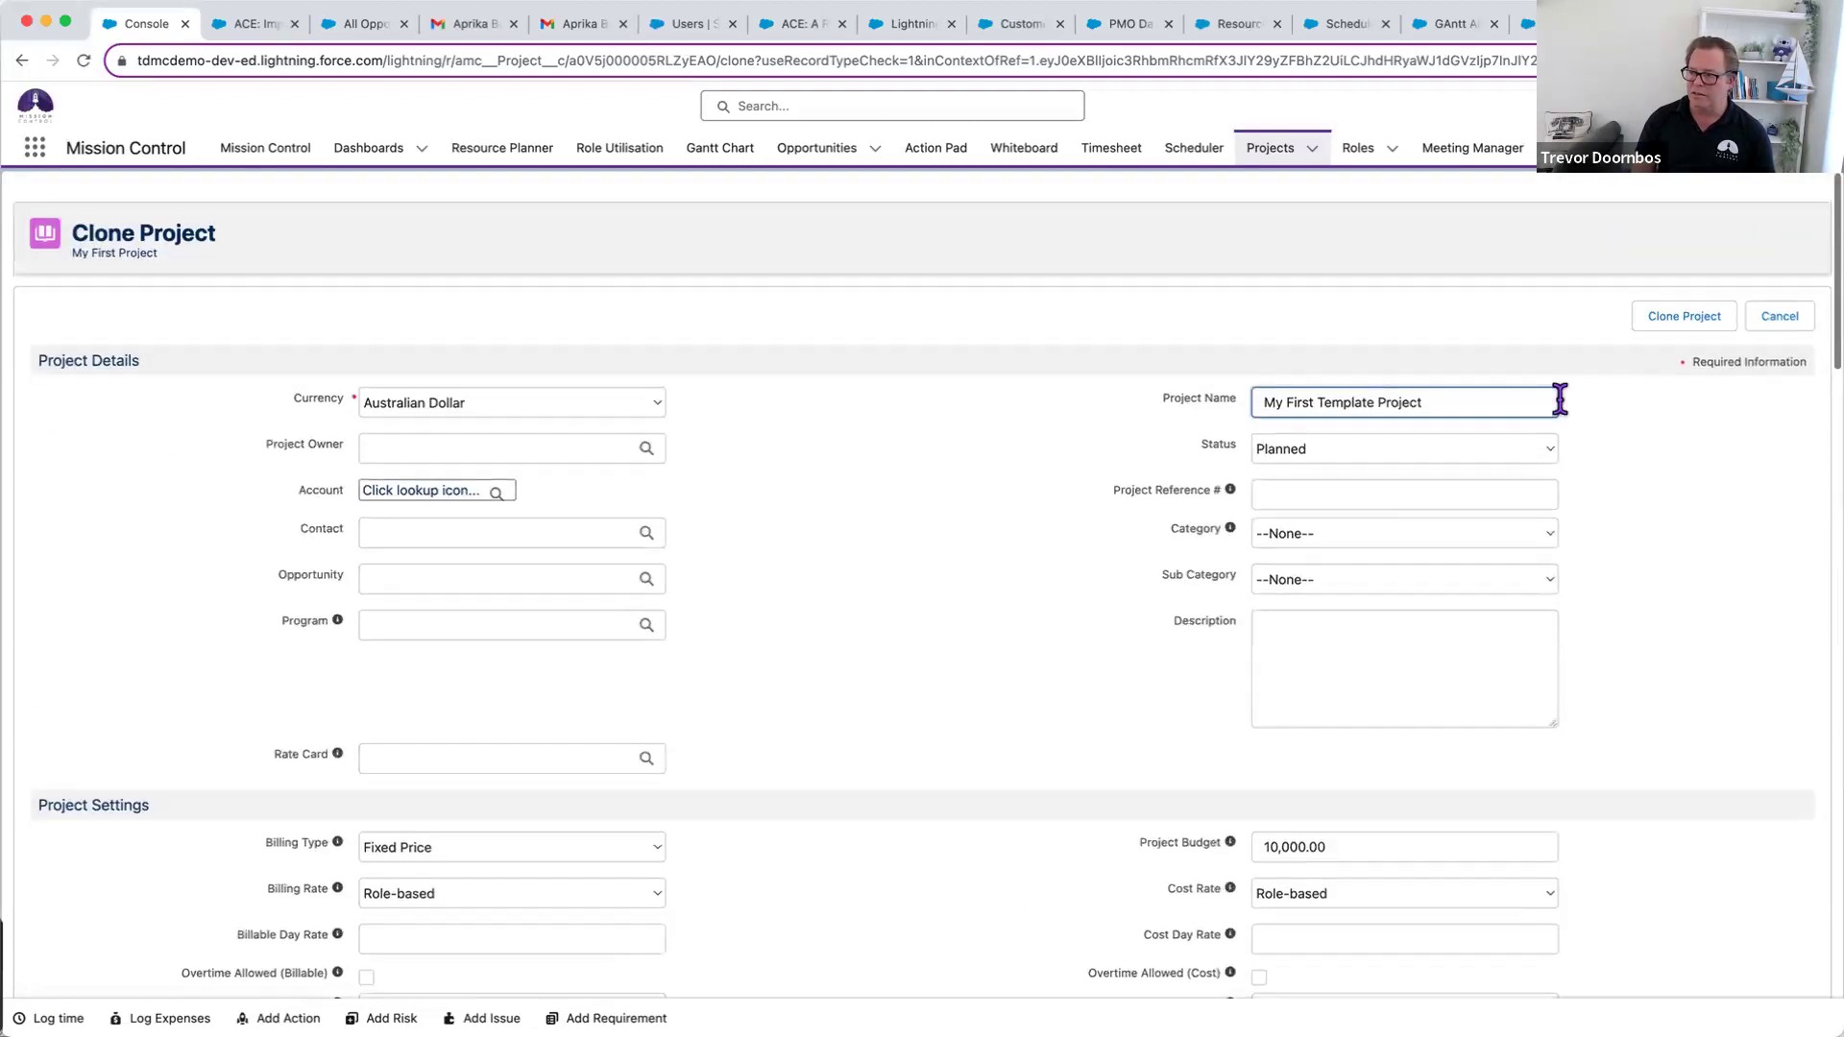
click(1667, 317)
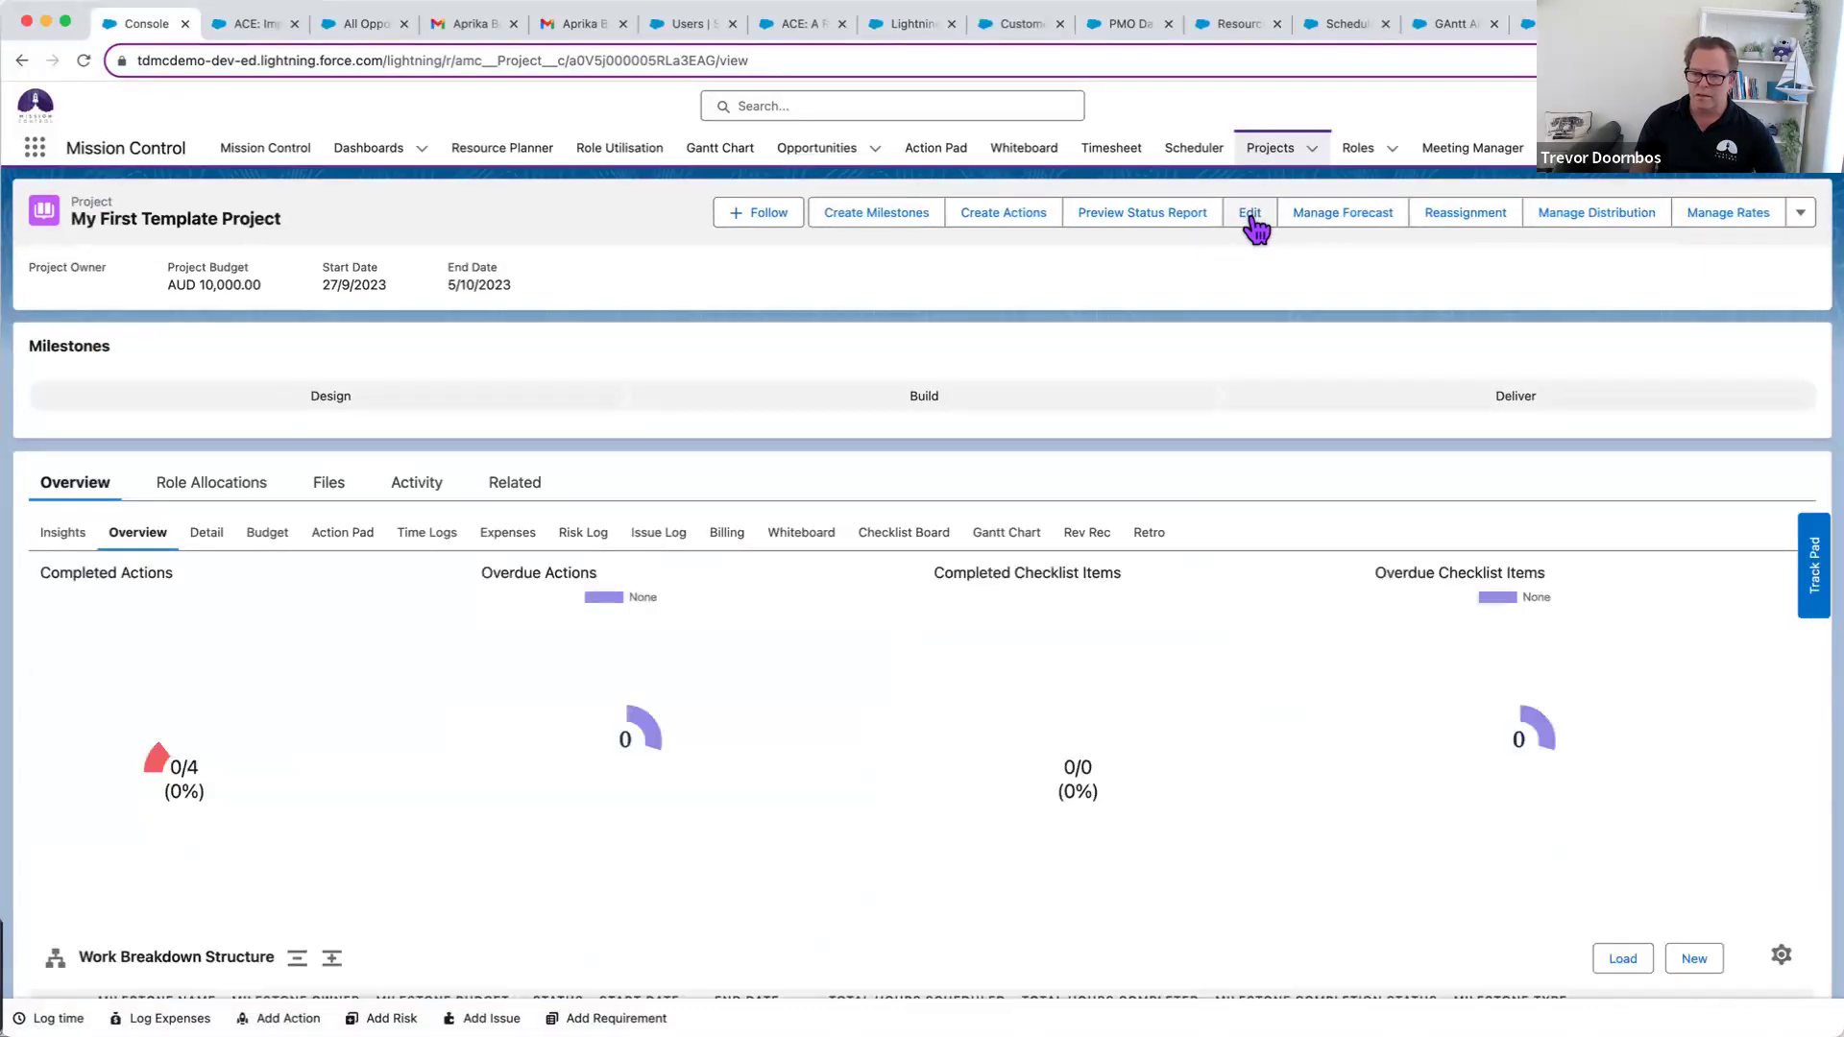
- Edit My First Template Project, tick Template and save it
click(1250, 215)
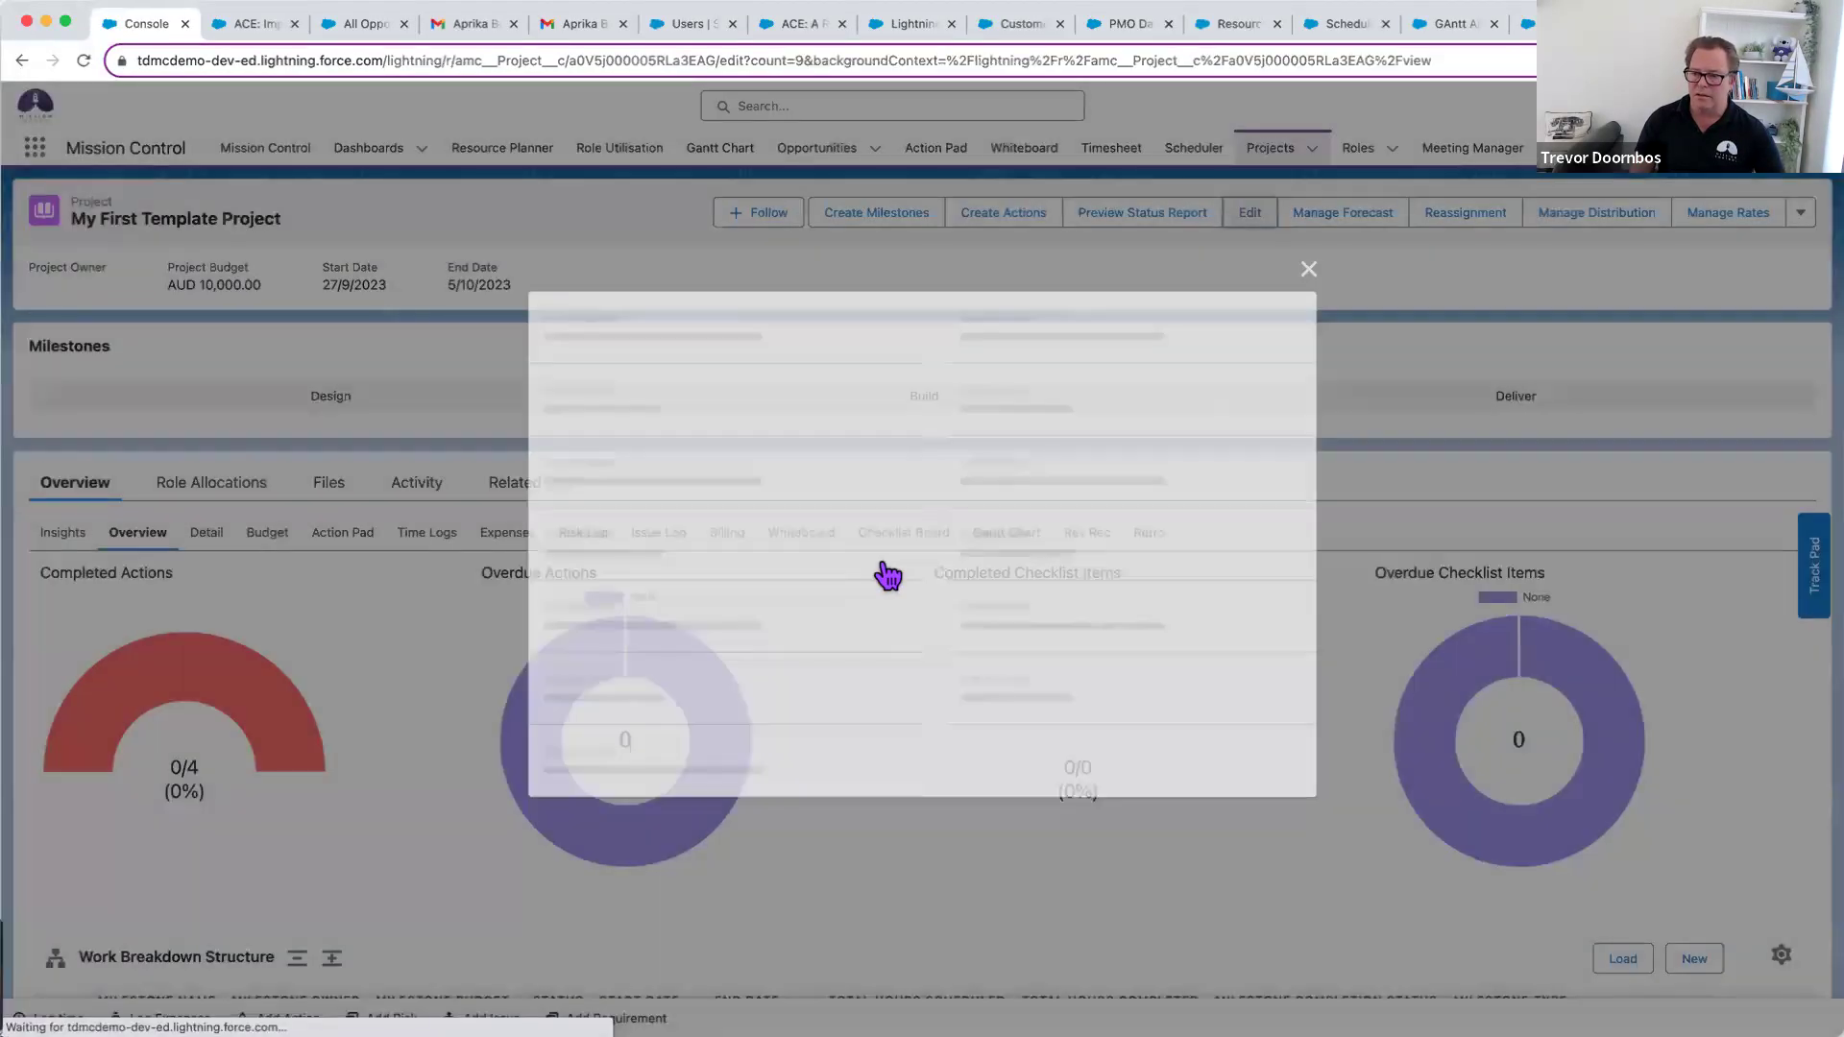
scroll(890, 575, down, 10)
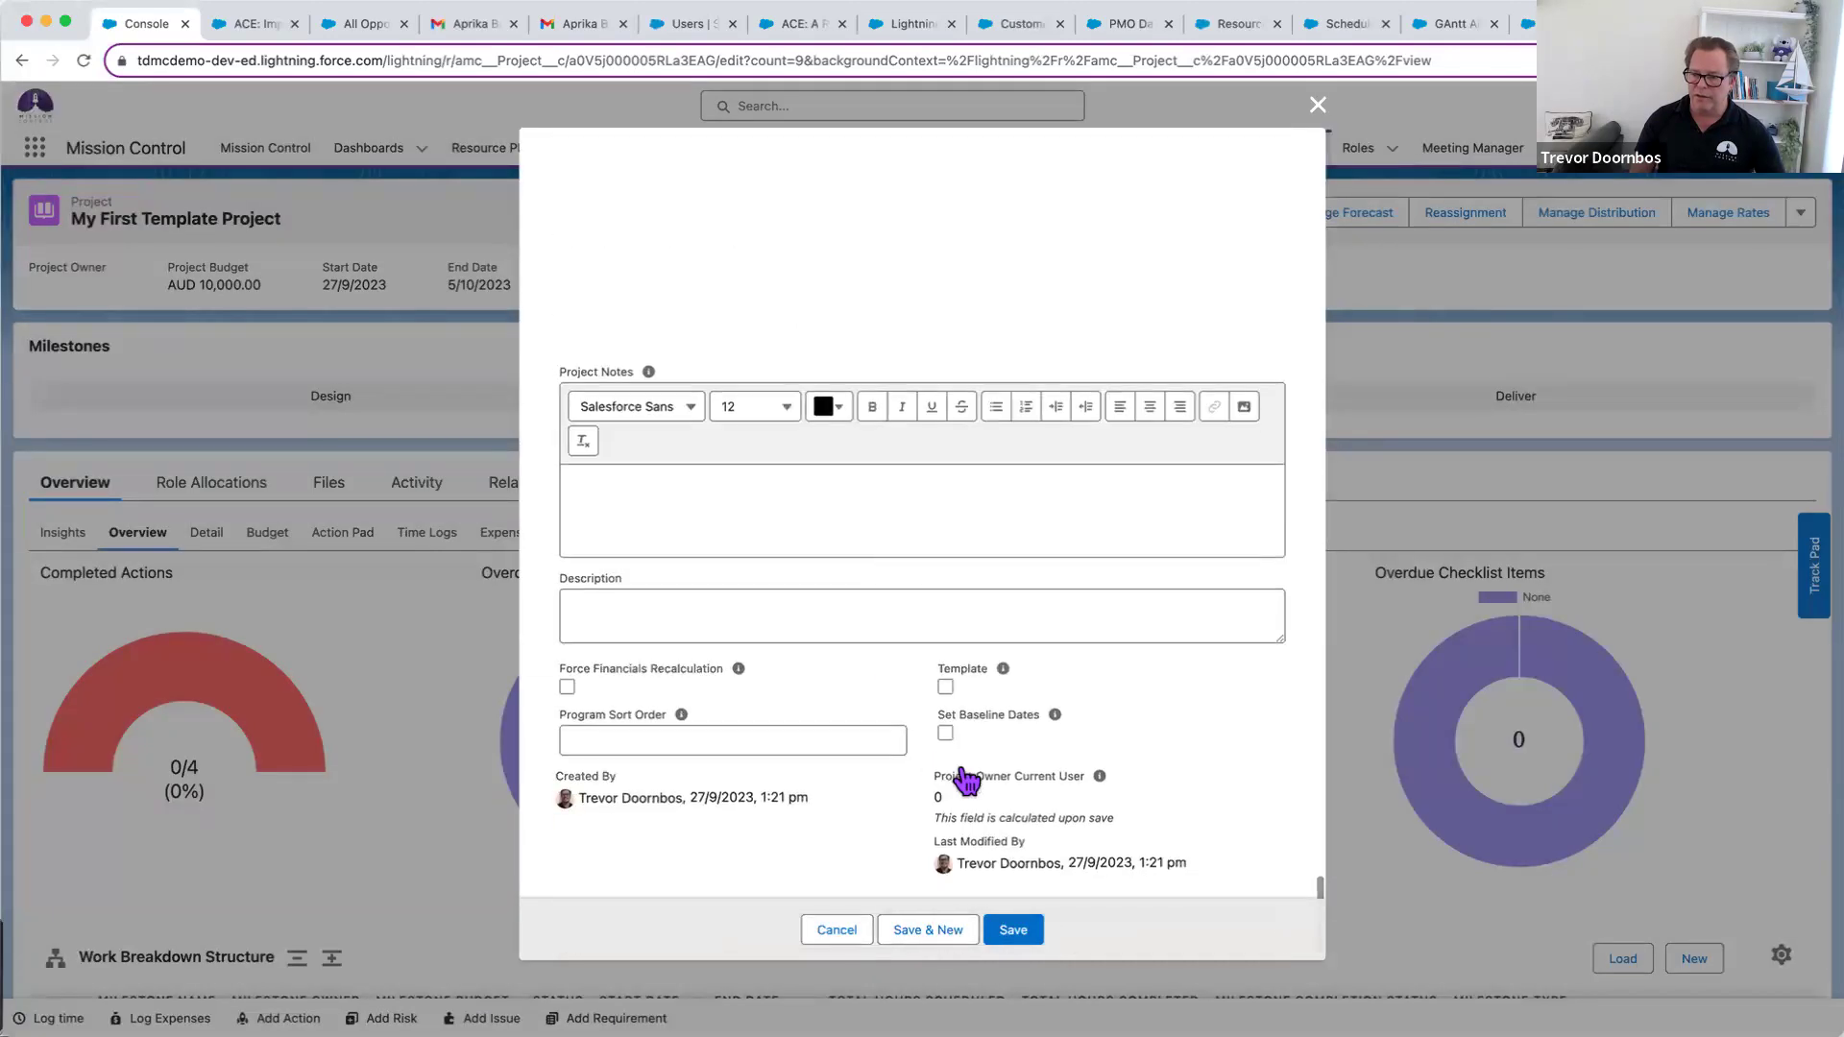
click(945, 687)
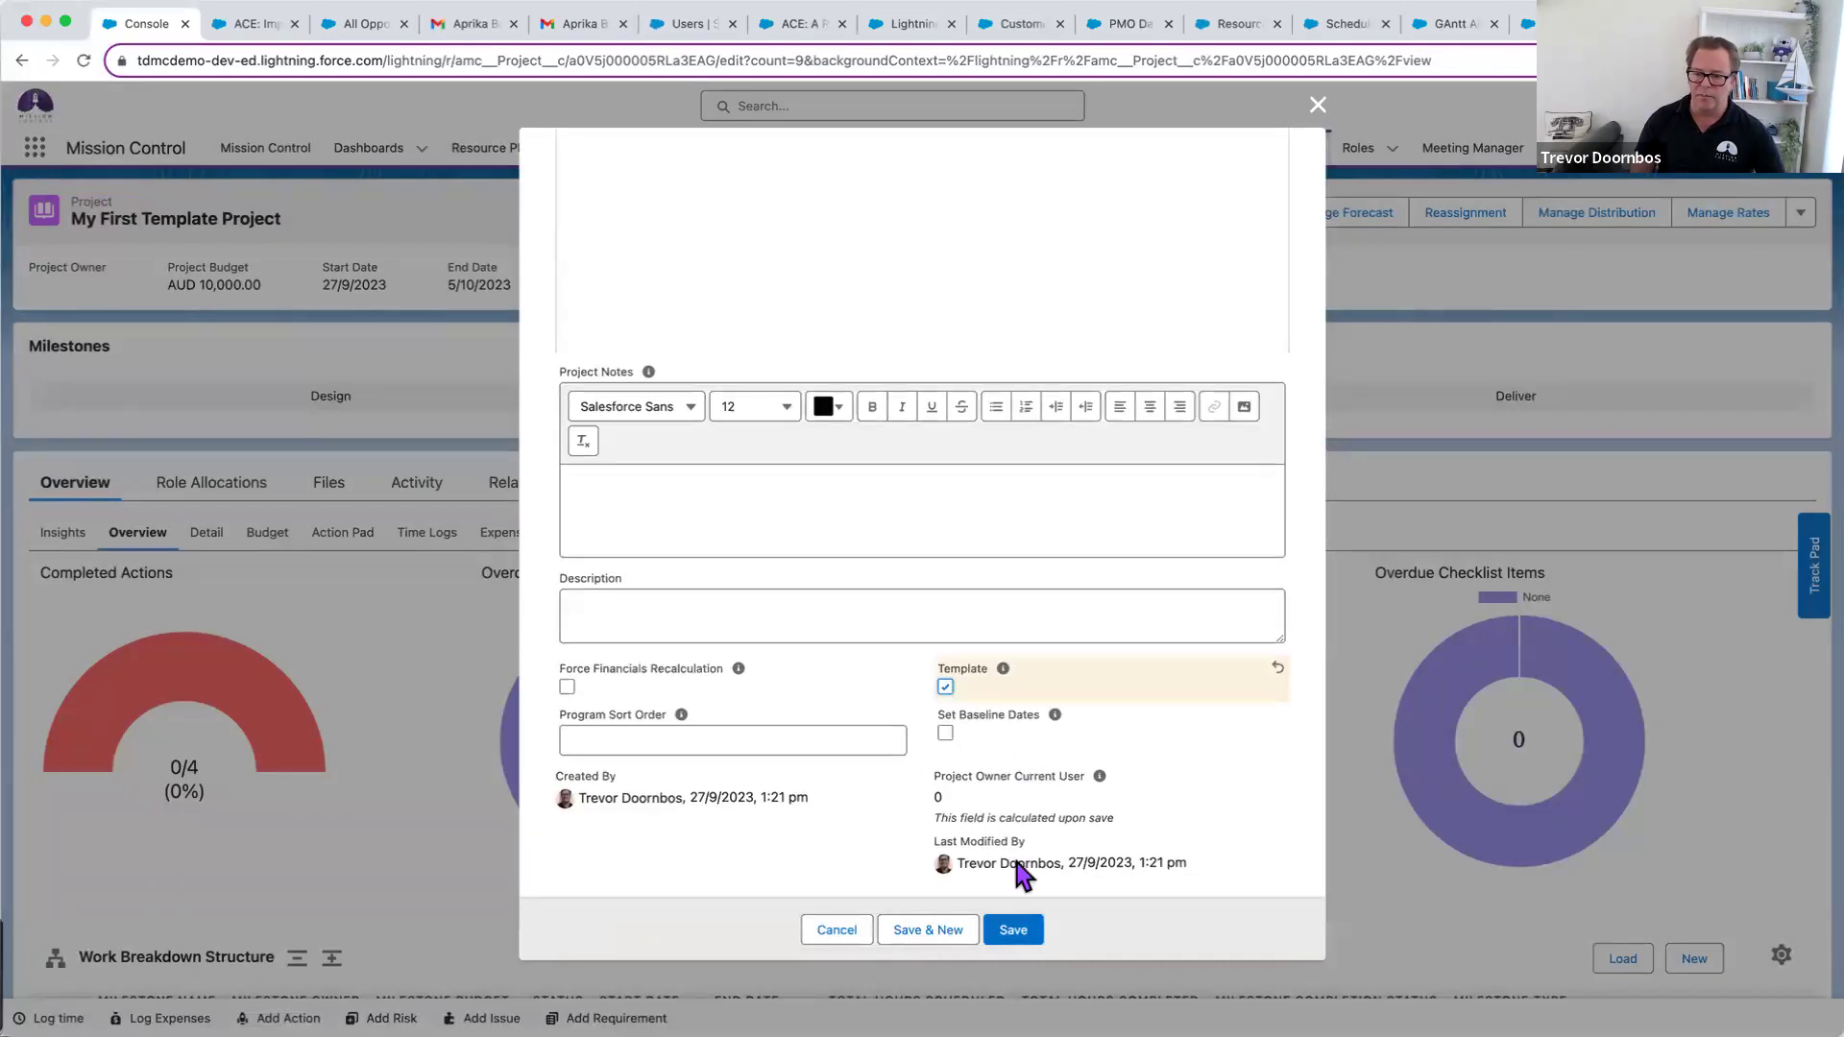
click(1004, 927)
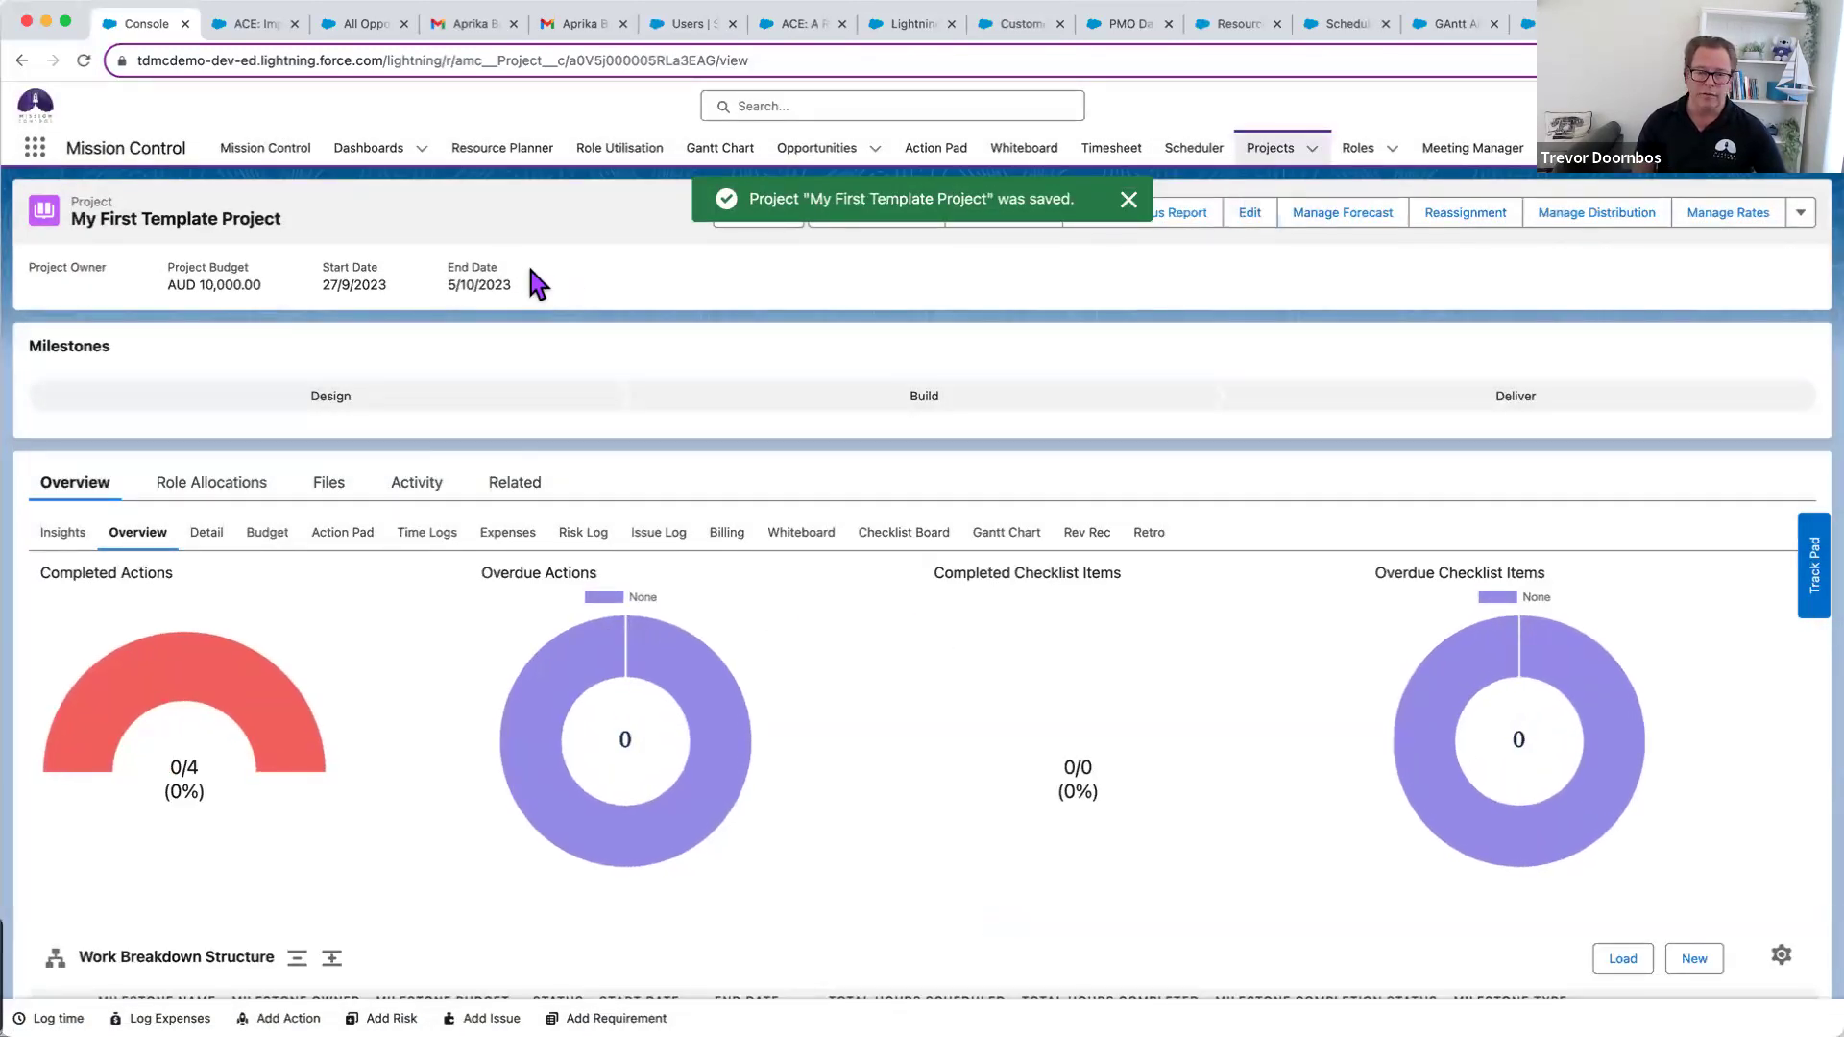
click(267, 27)
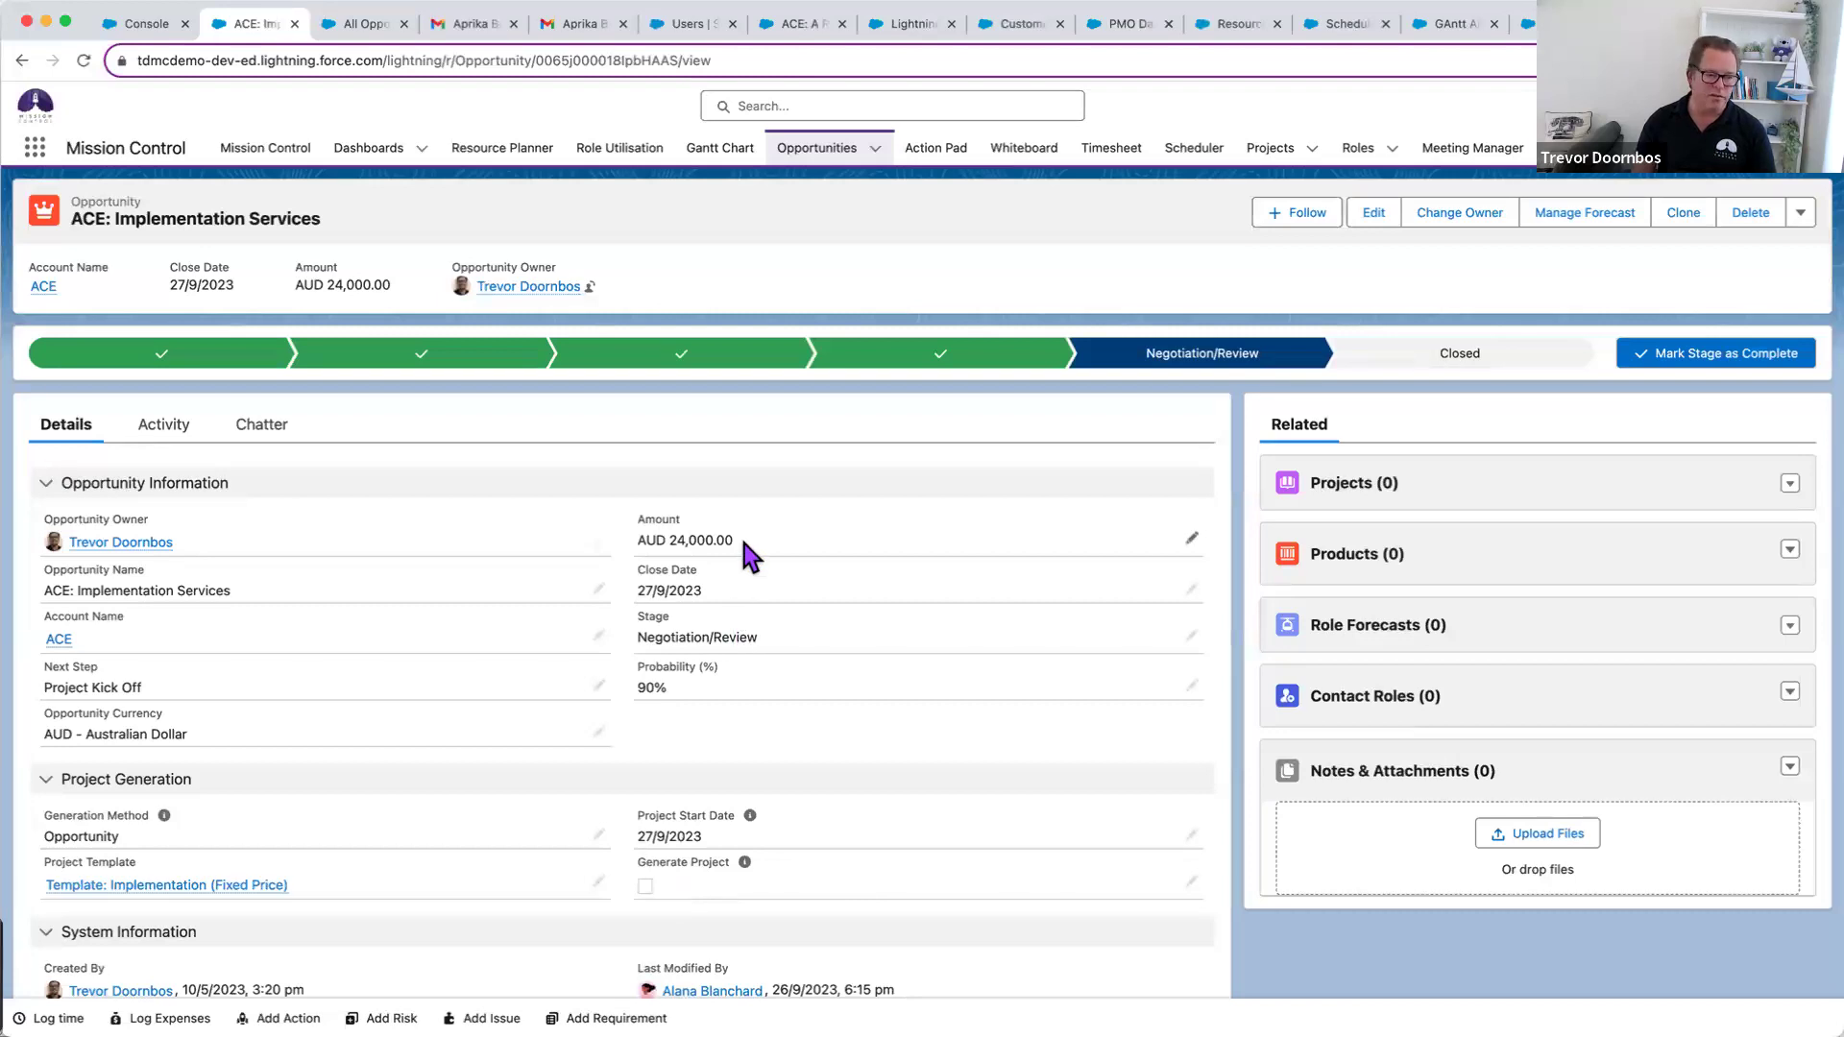
- Close the ACE: Implementation Services opportunity as Closed Won, then reload to show its new project
click(1441, 356)
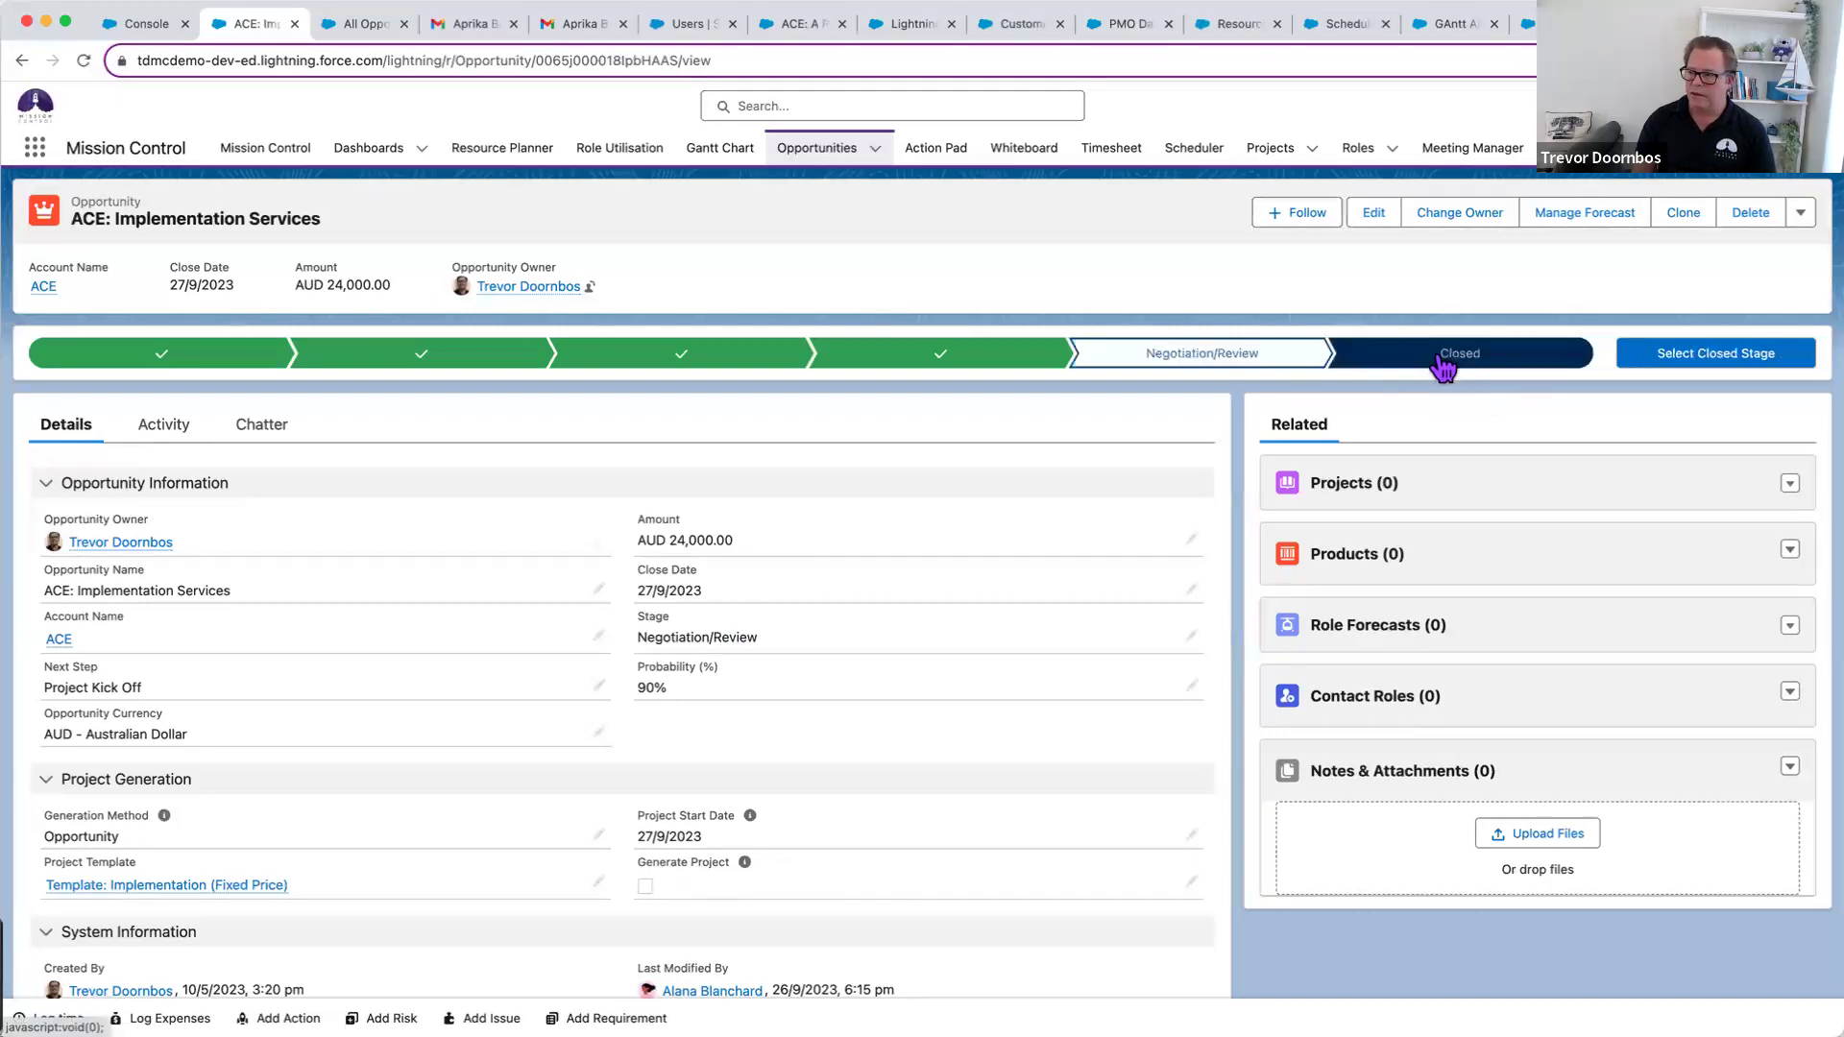
click(1669, 361)
click(749, 557)
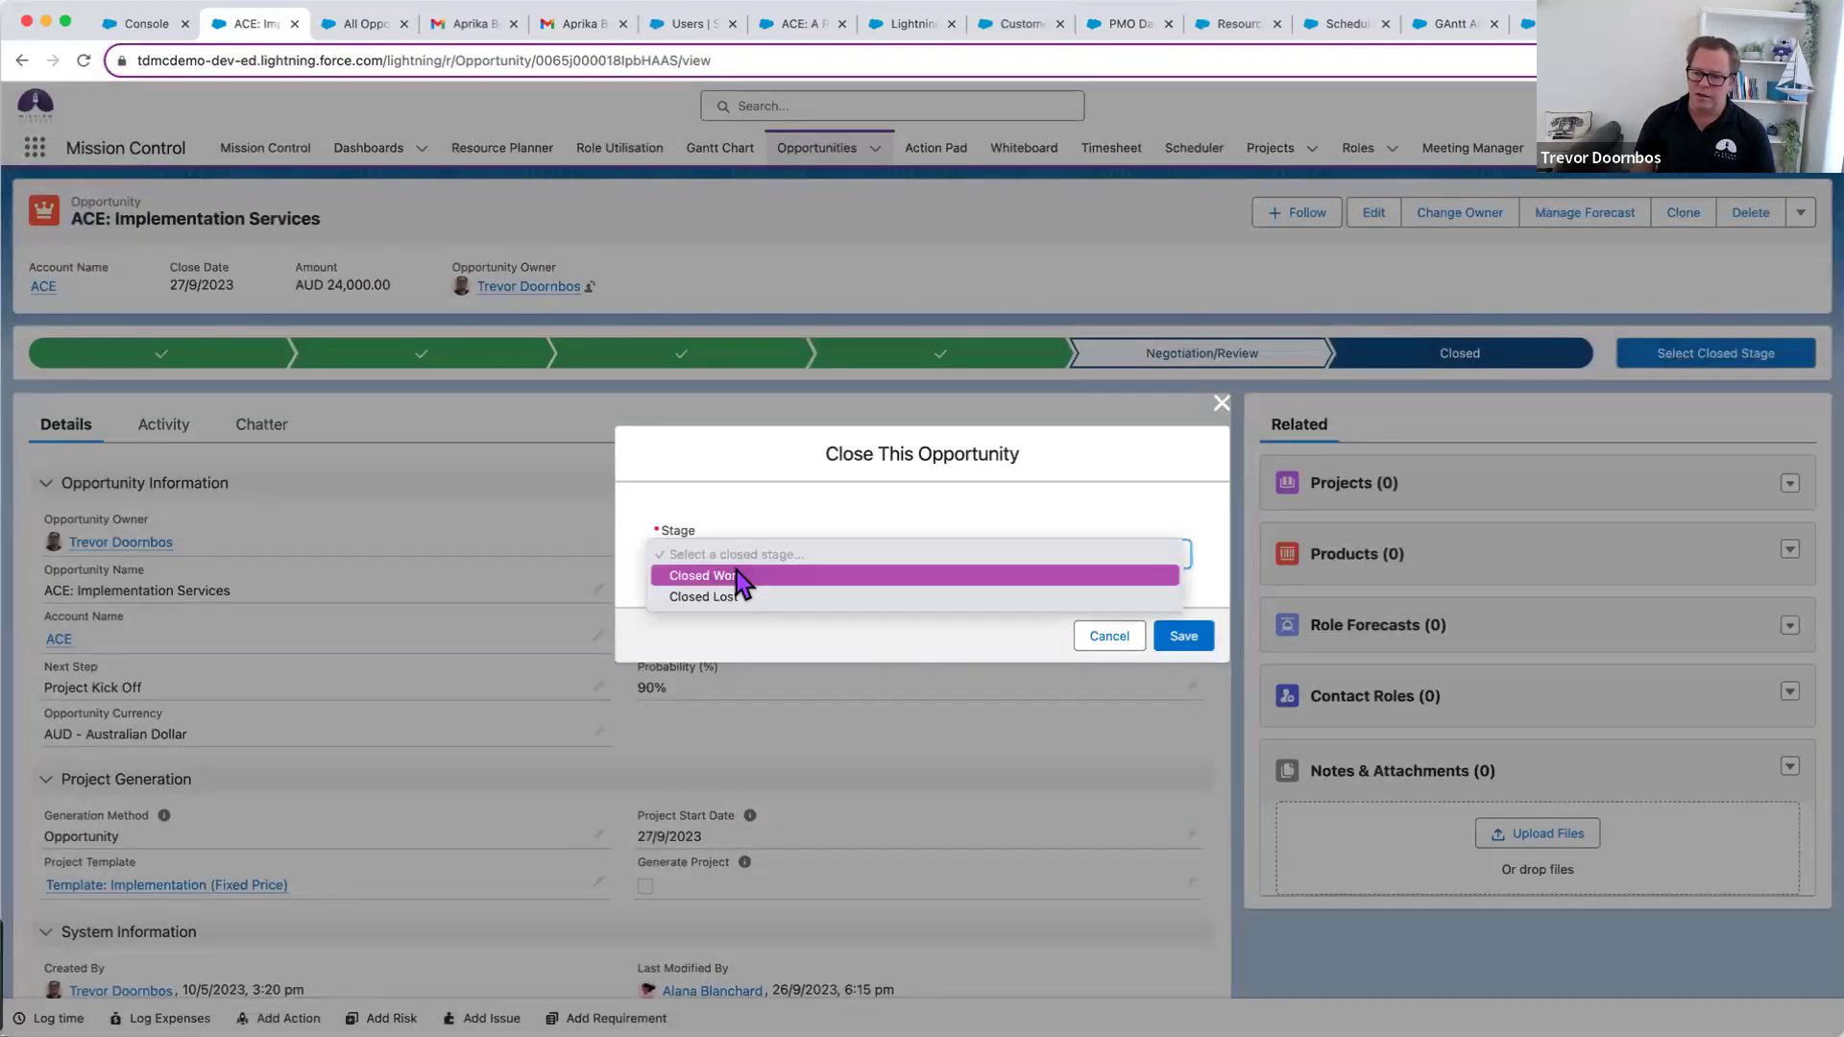
click(736, 574)
click(1181, 636)
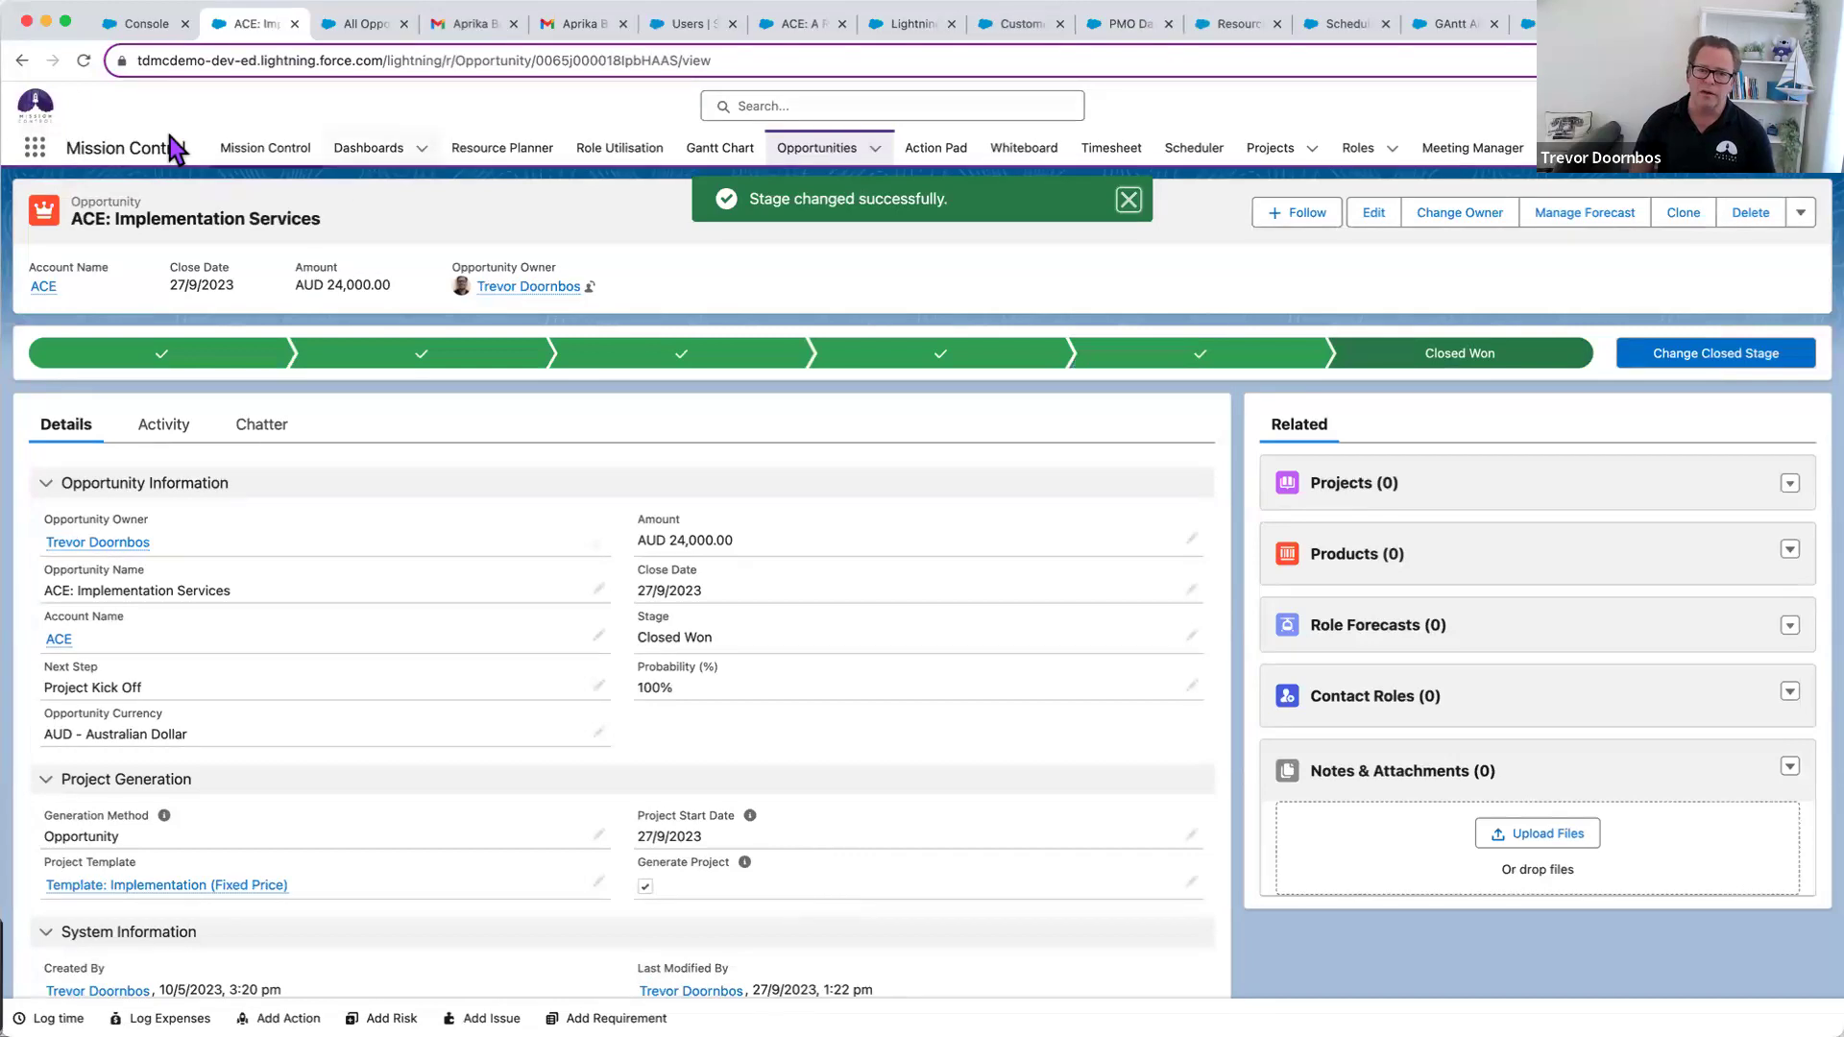
click(77, 58)
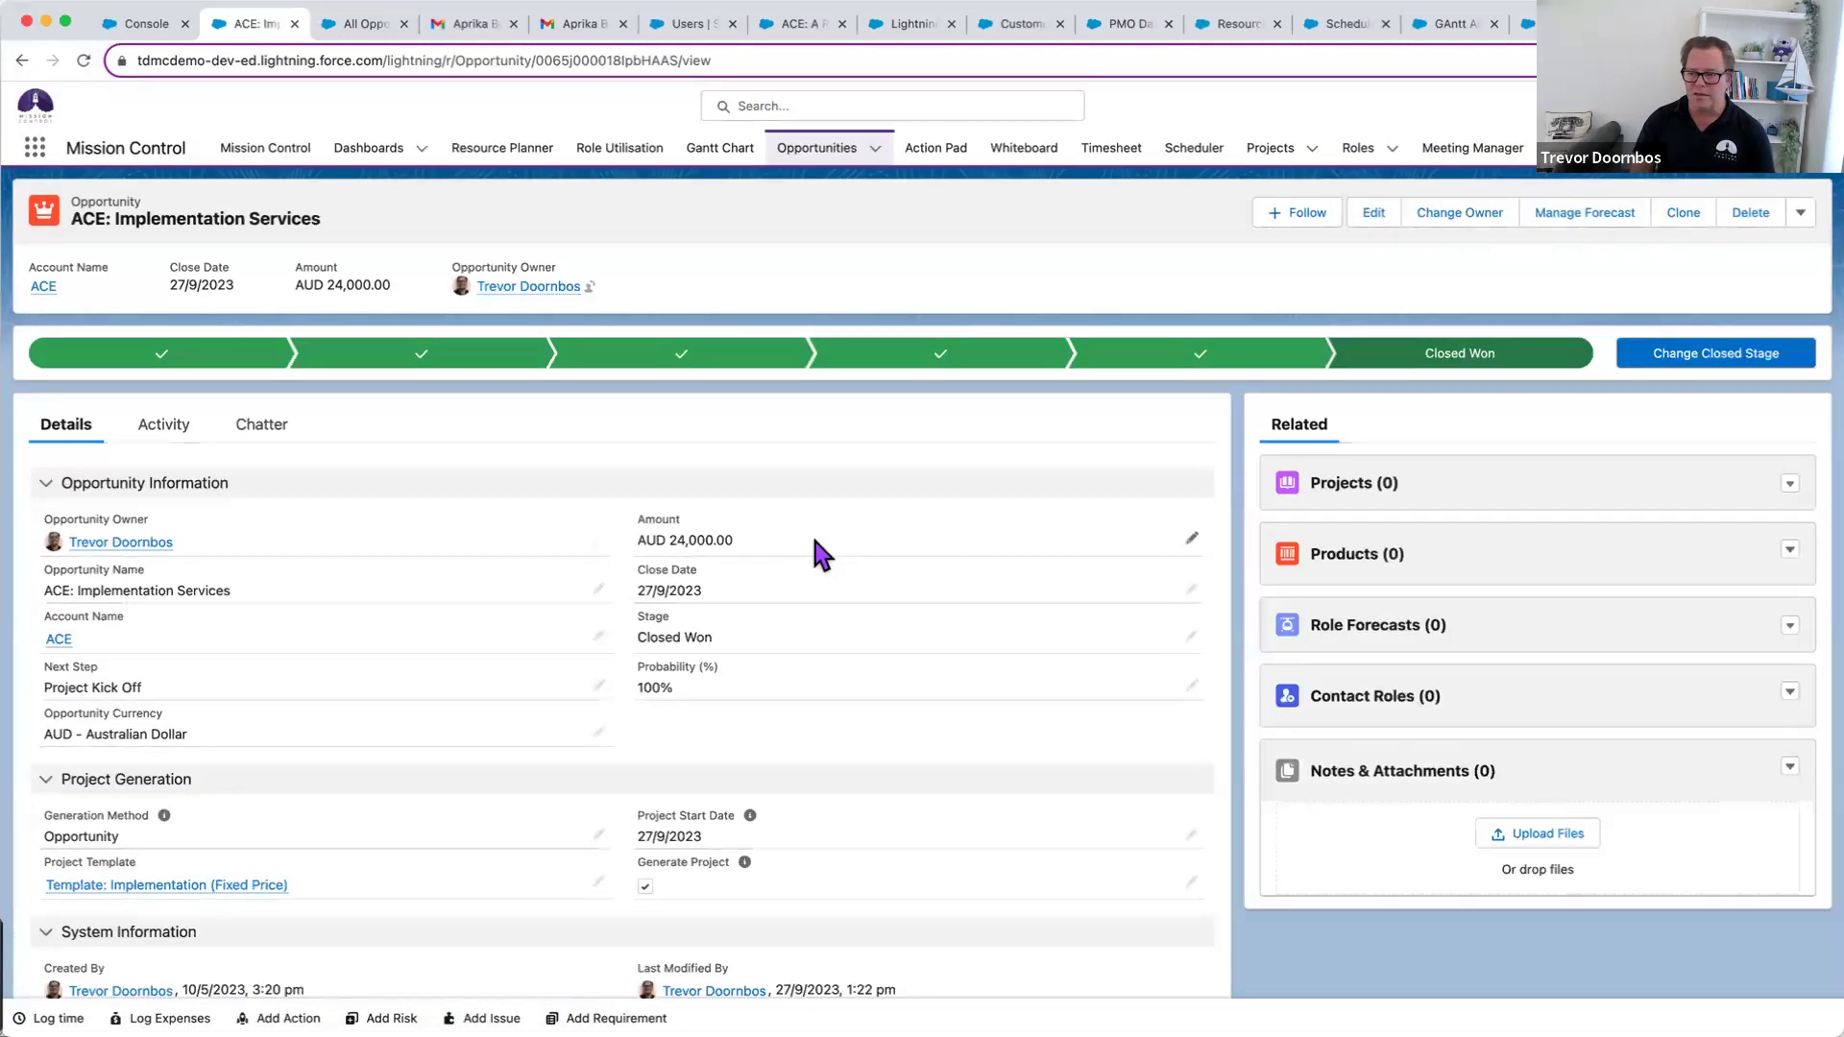
click(83, 60)
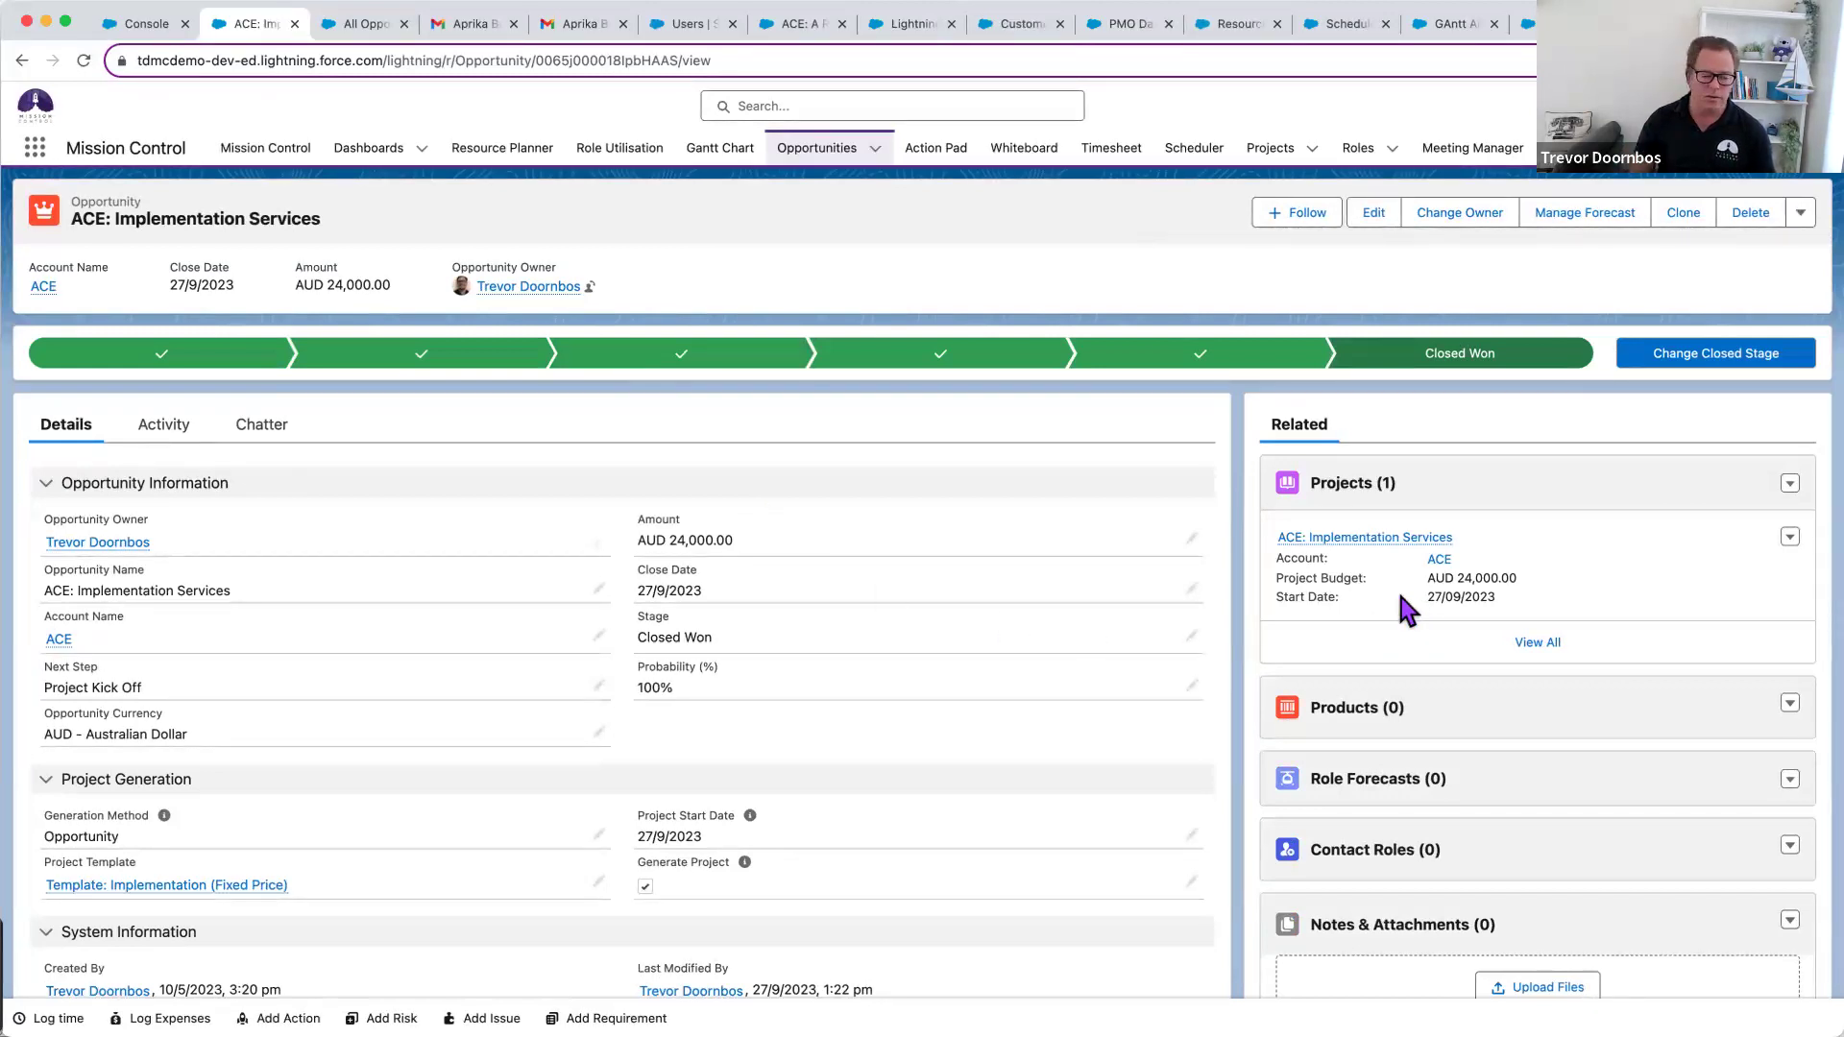
- Open the ACE: Implementation Services project and review its Requirements, Design and Build milestones
click(1369, 538)
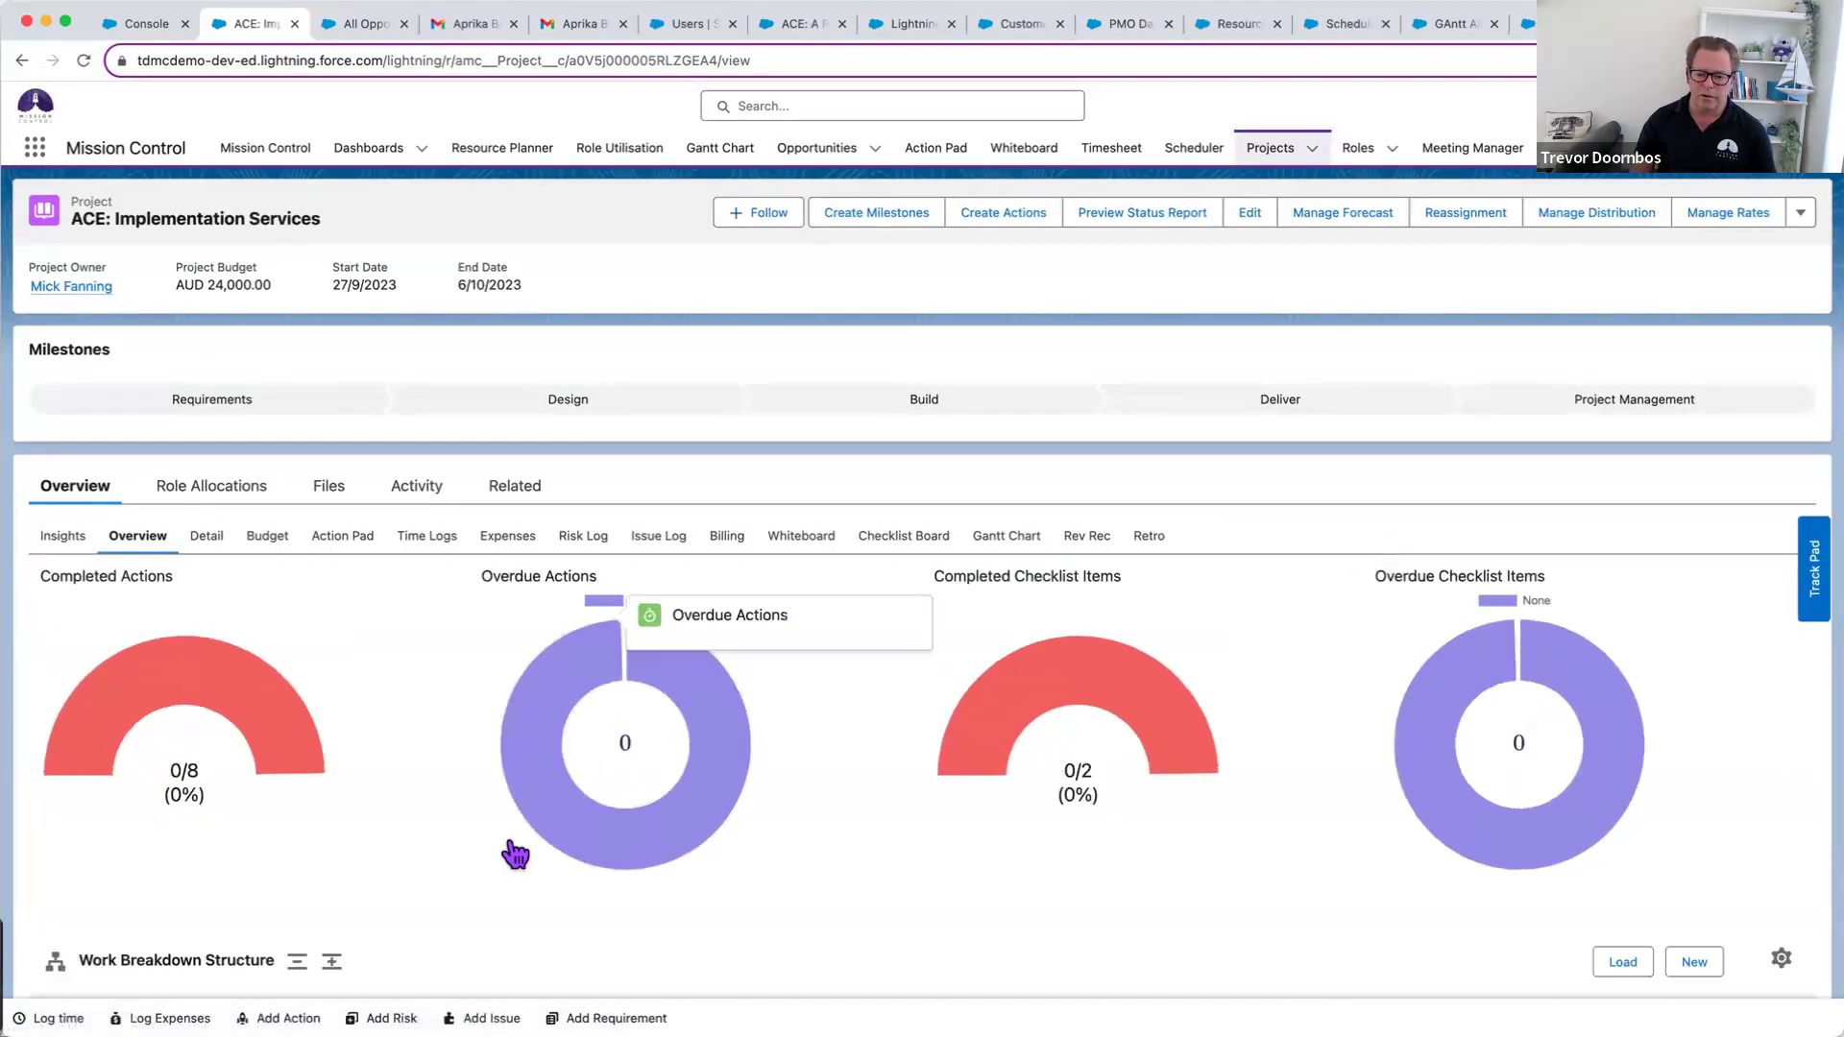
scroll(509, 845, down, 3)
scroll(507, 833, down, 5)
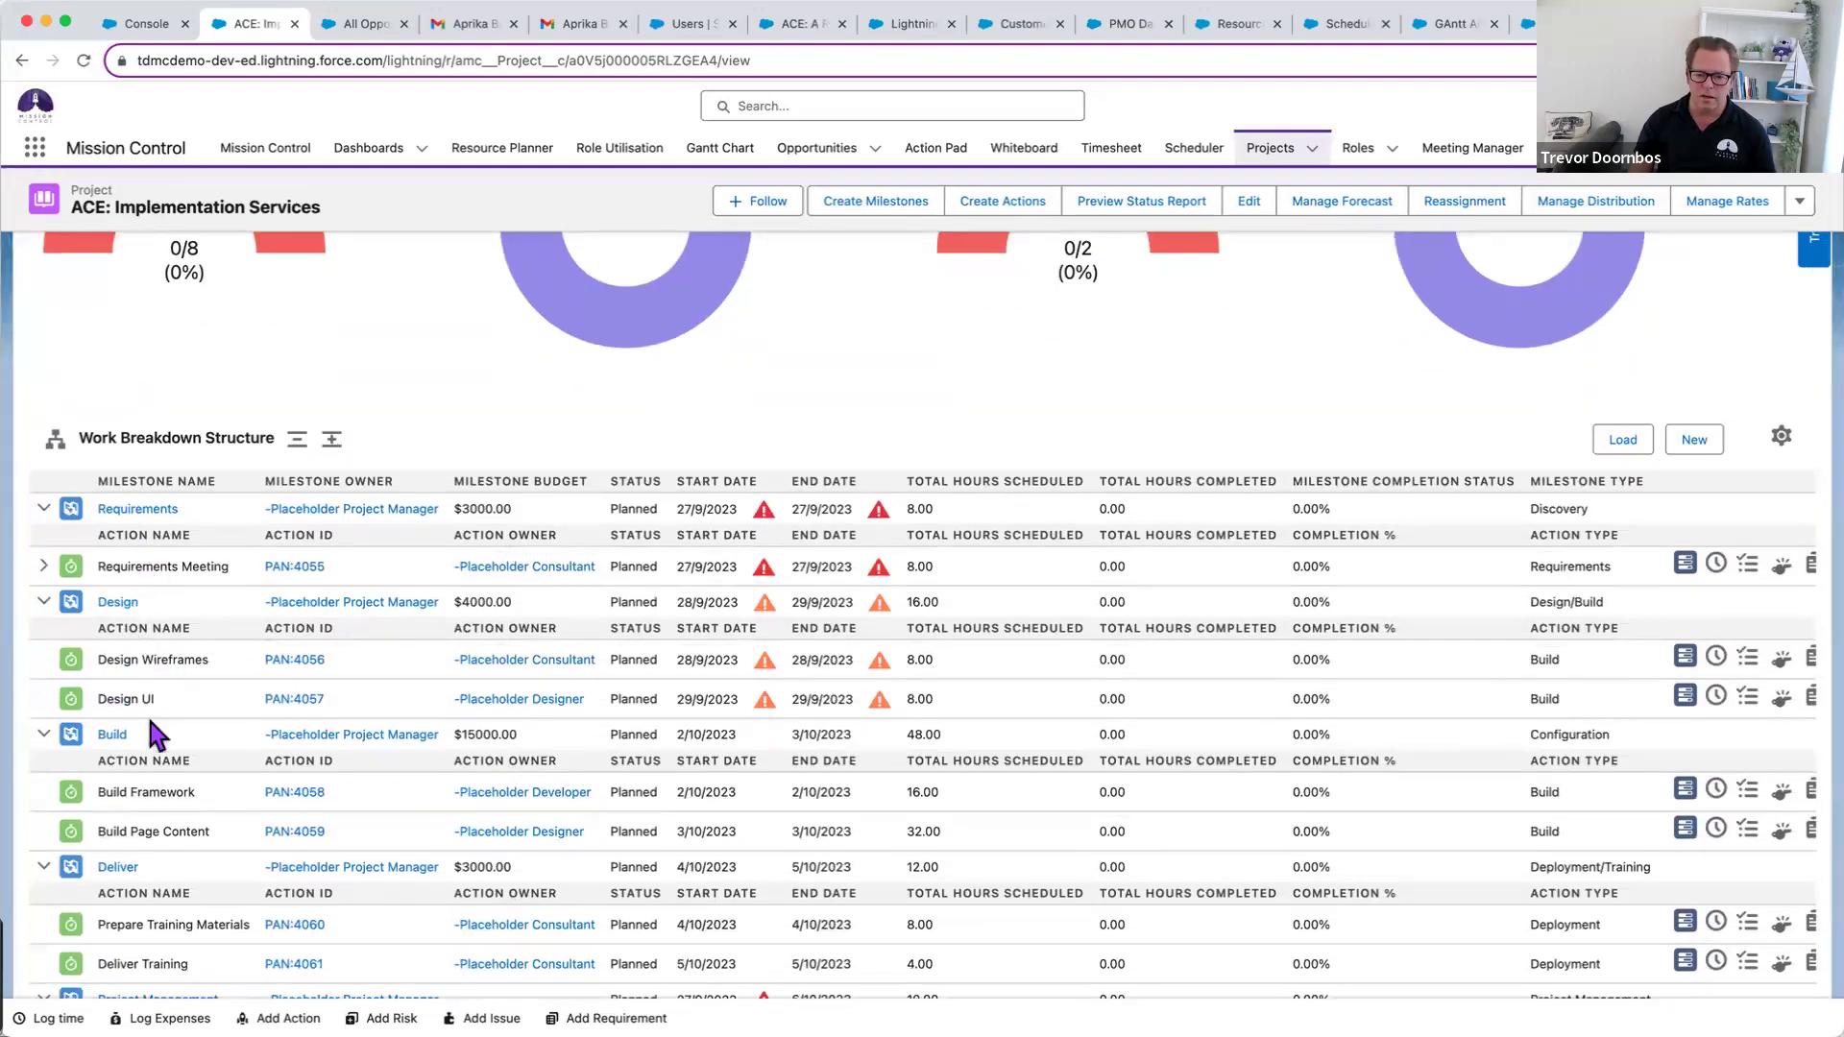
scroll(174, 849, down, 1)
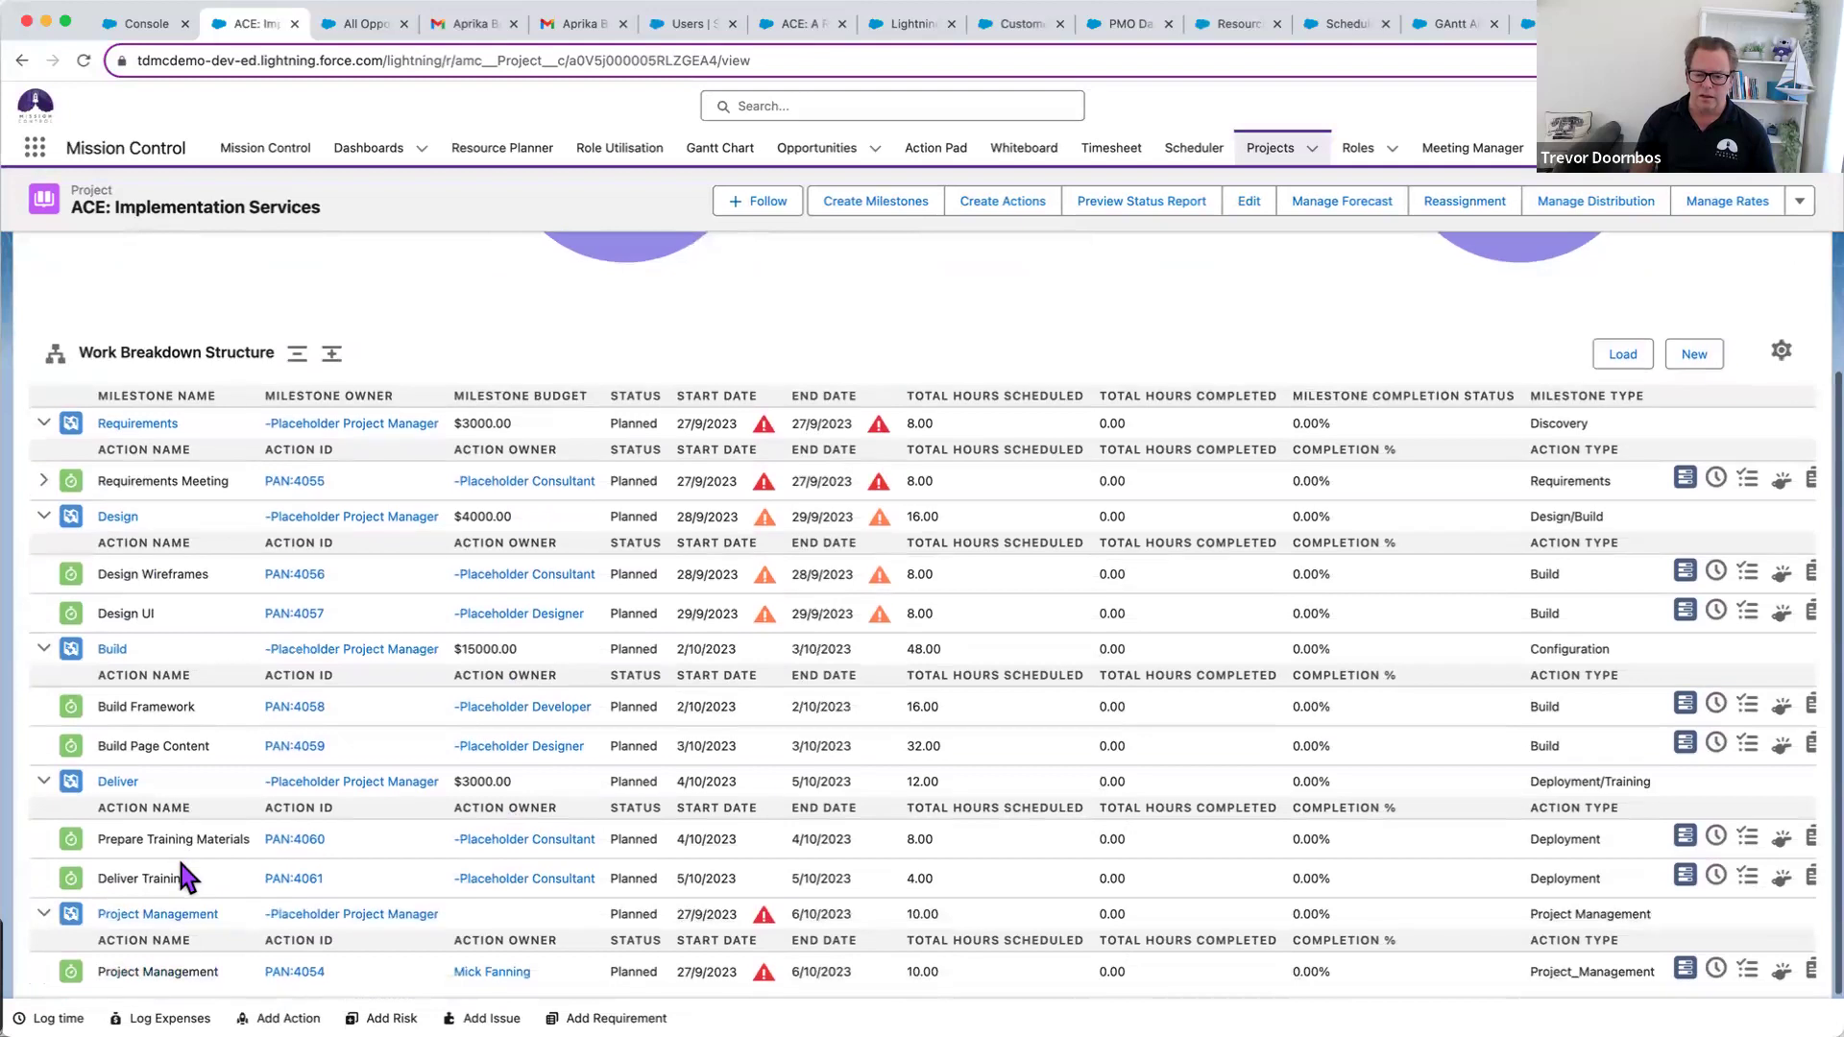
scroll(182, 930, up, 2)
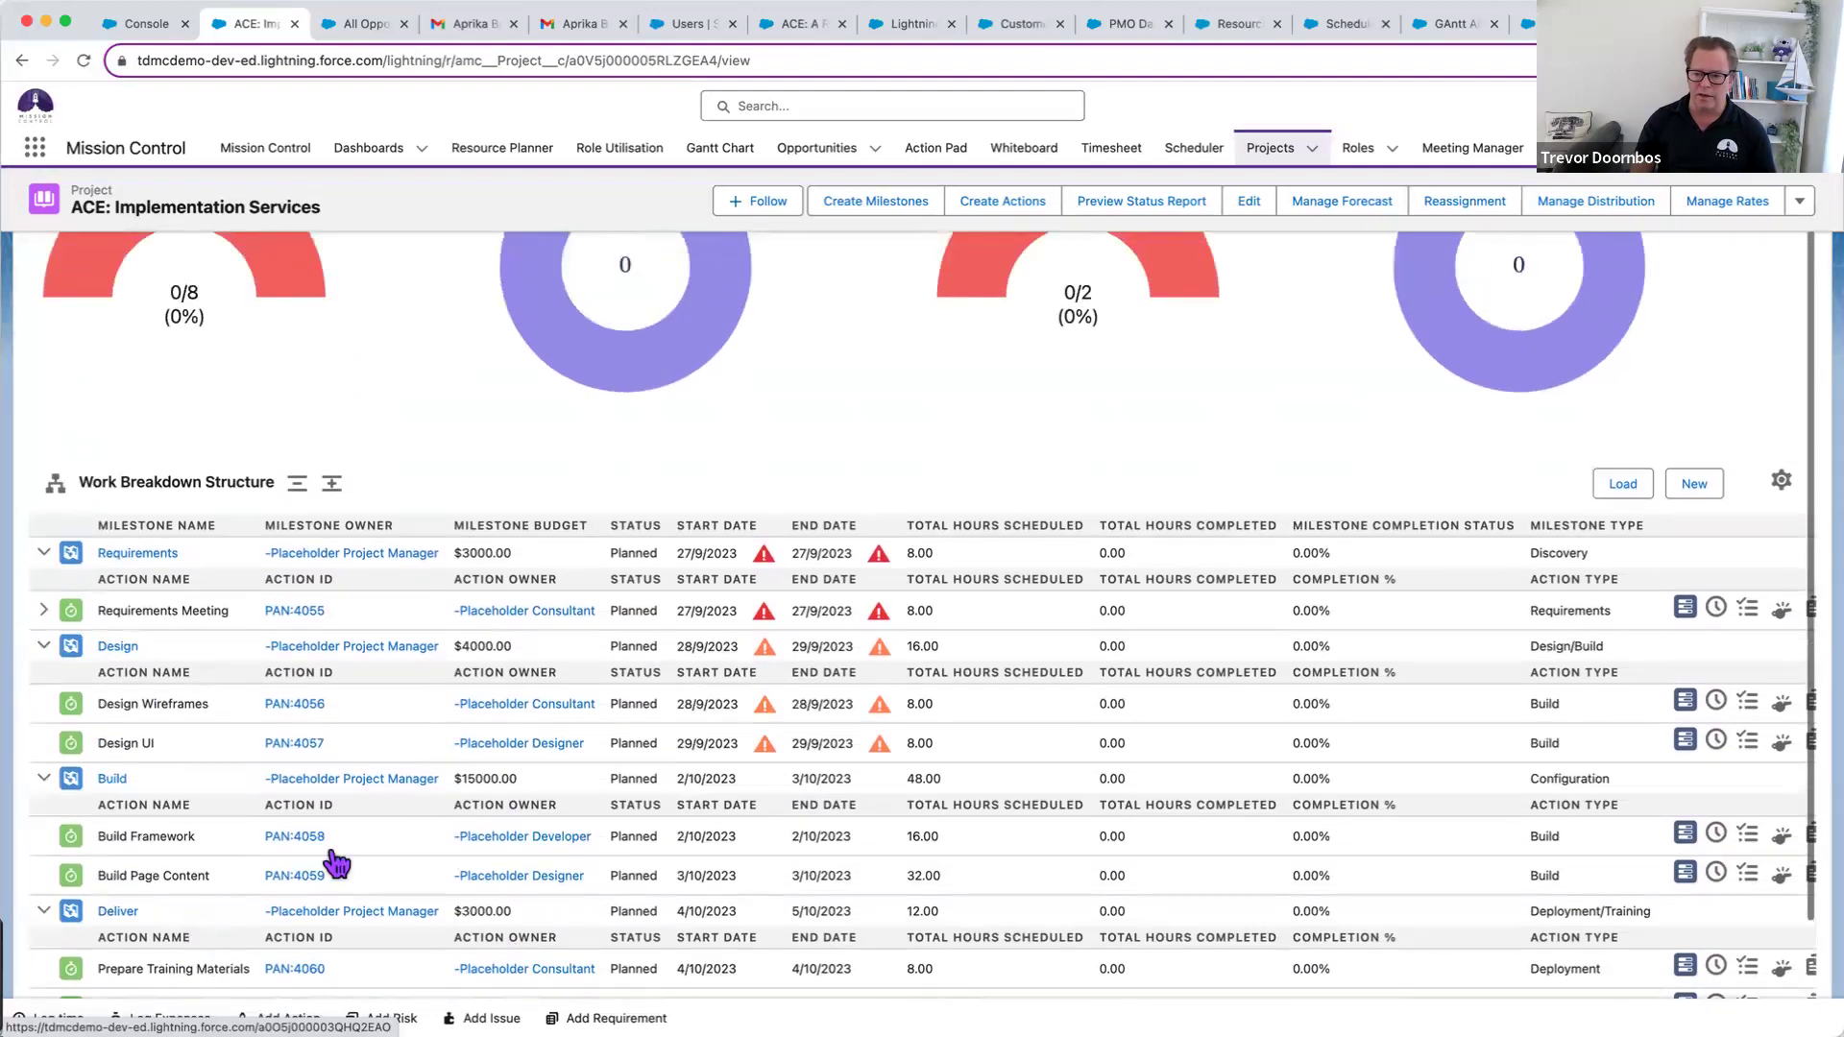
scroll(782, 665, up, 1)
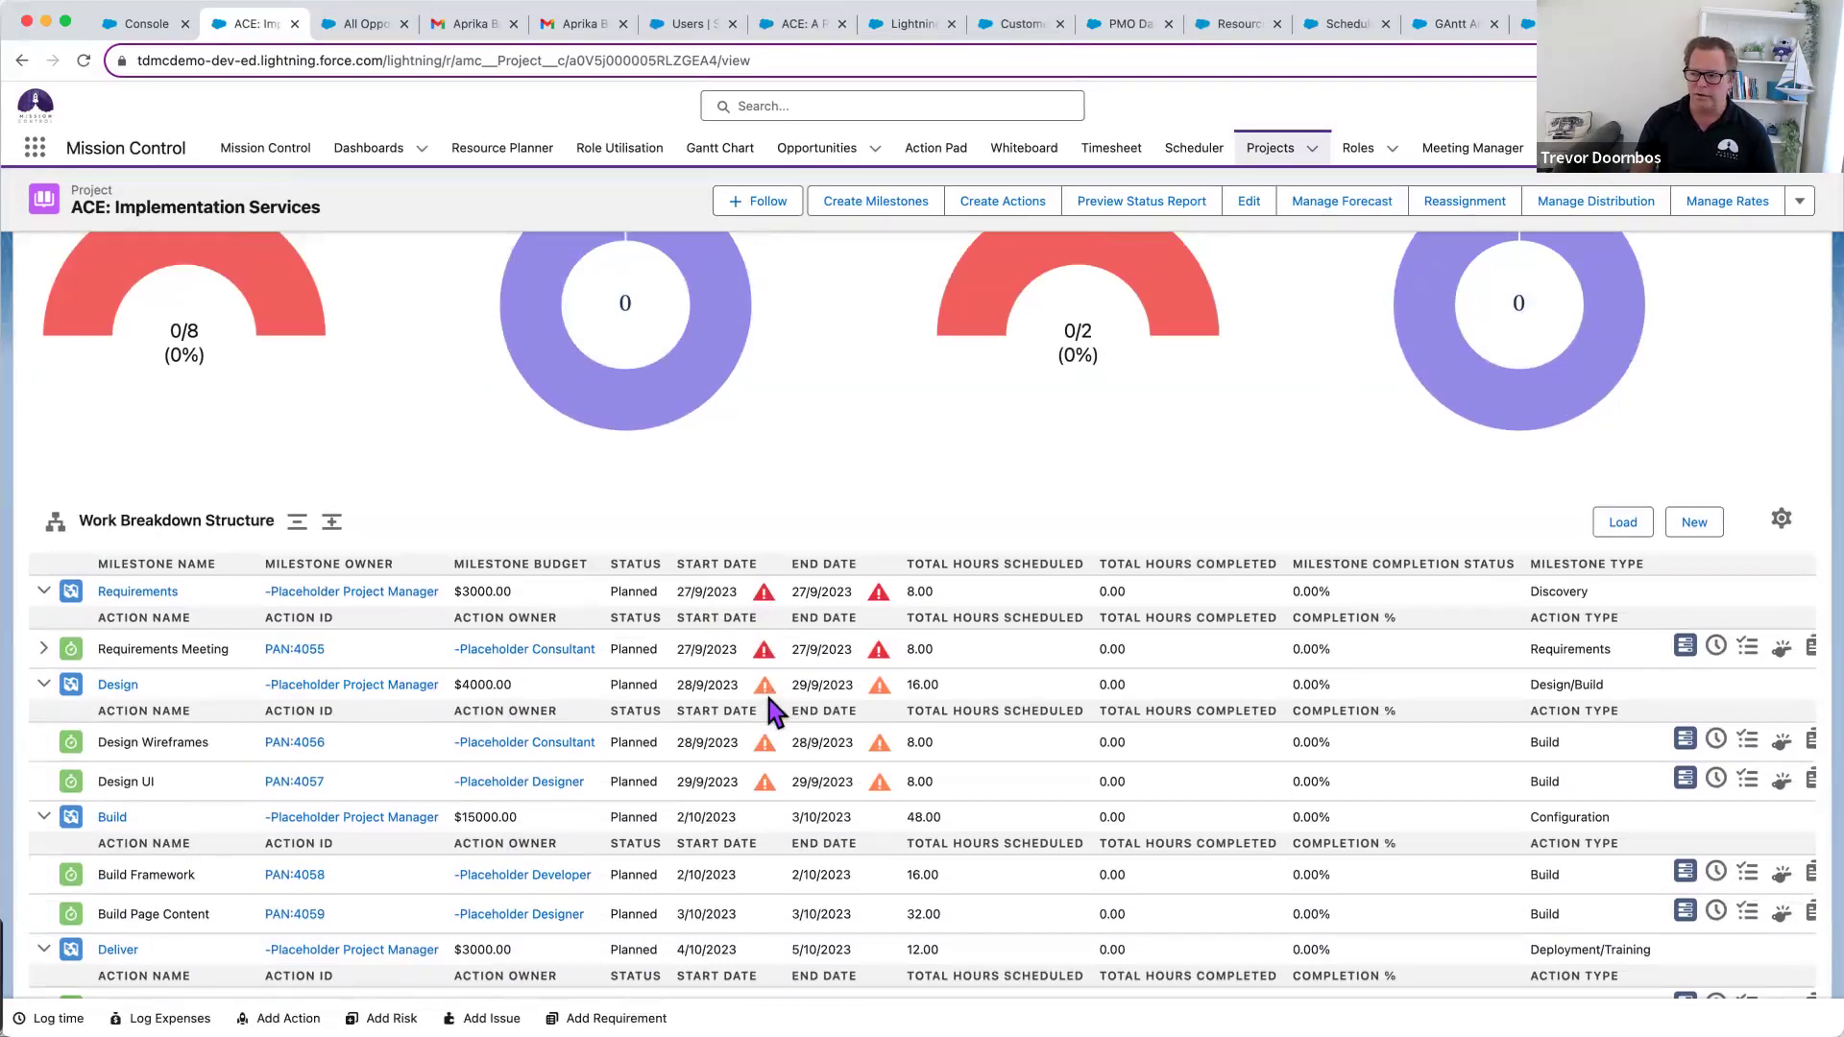
scroll(771, 706, up, 5)
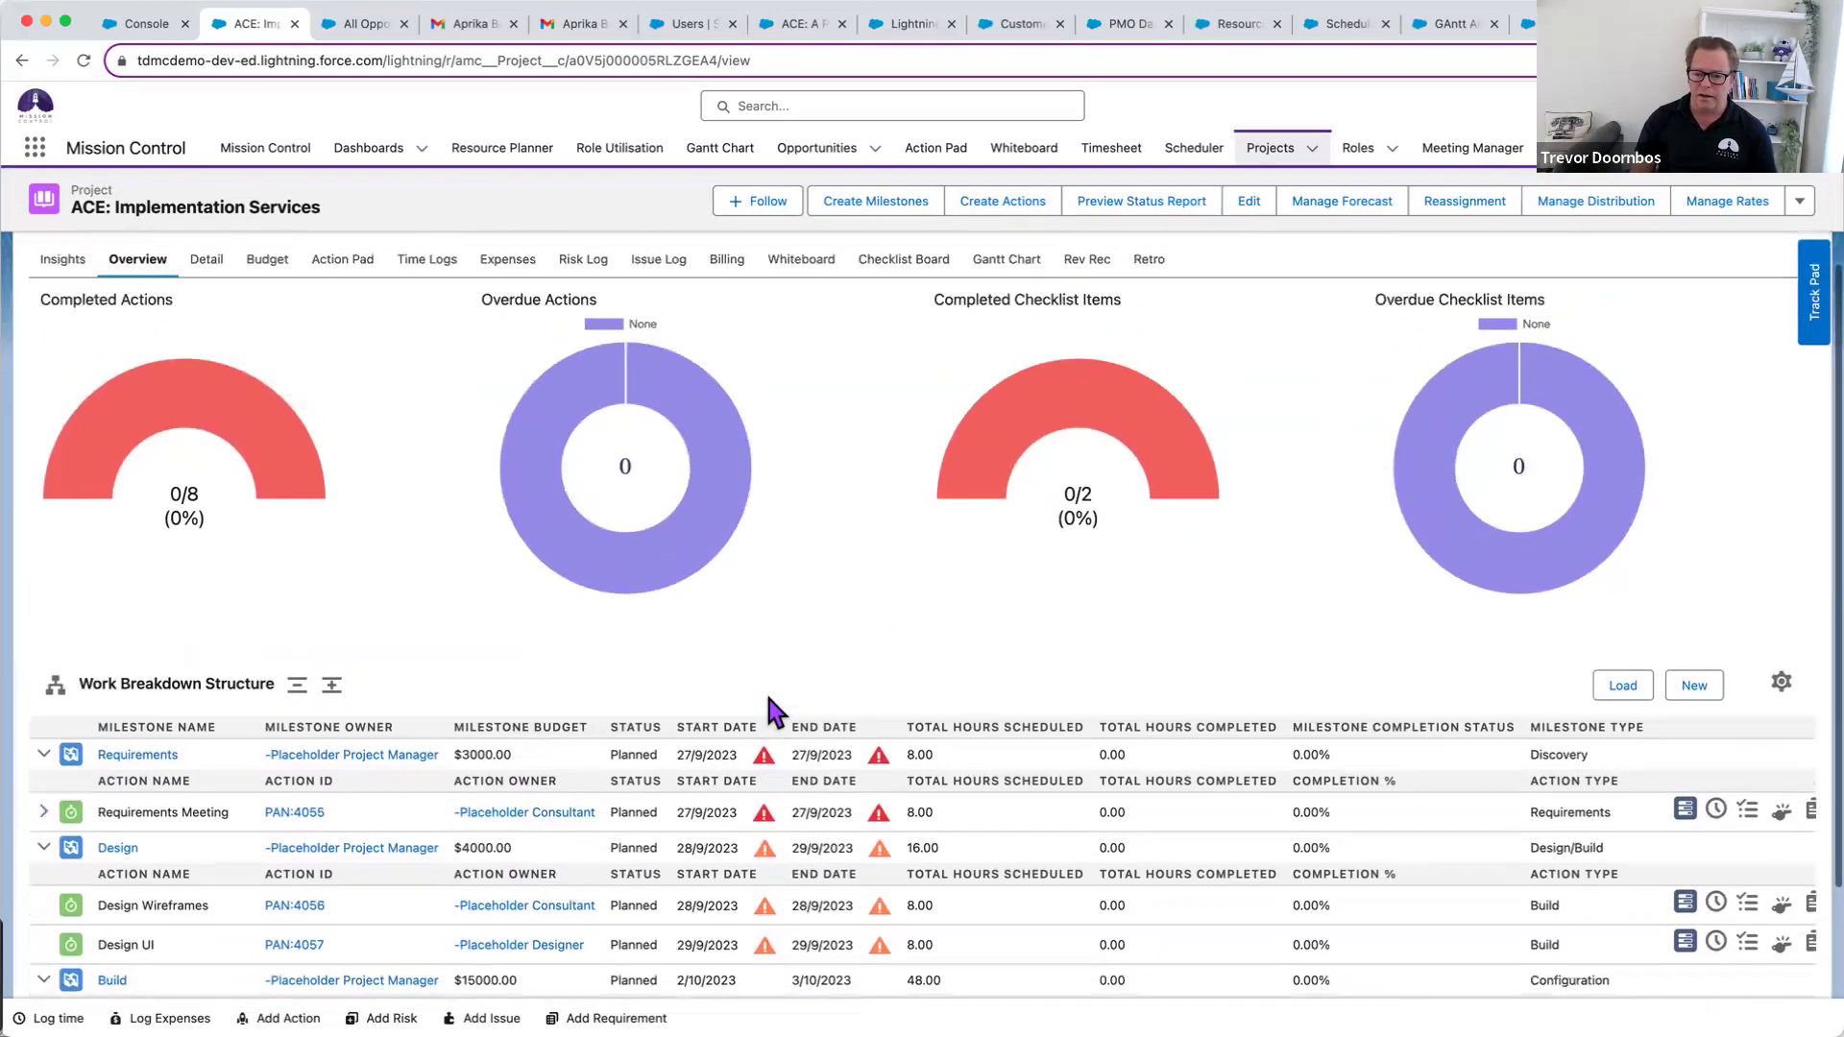
scroll(768, 706, down, 2)
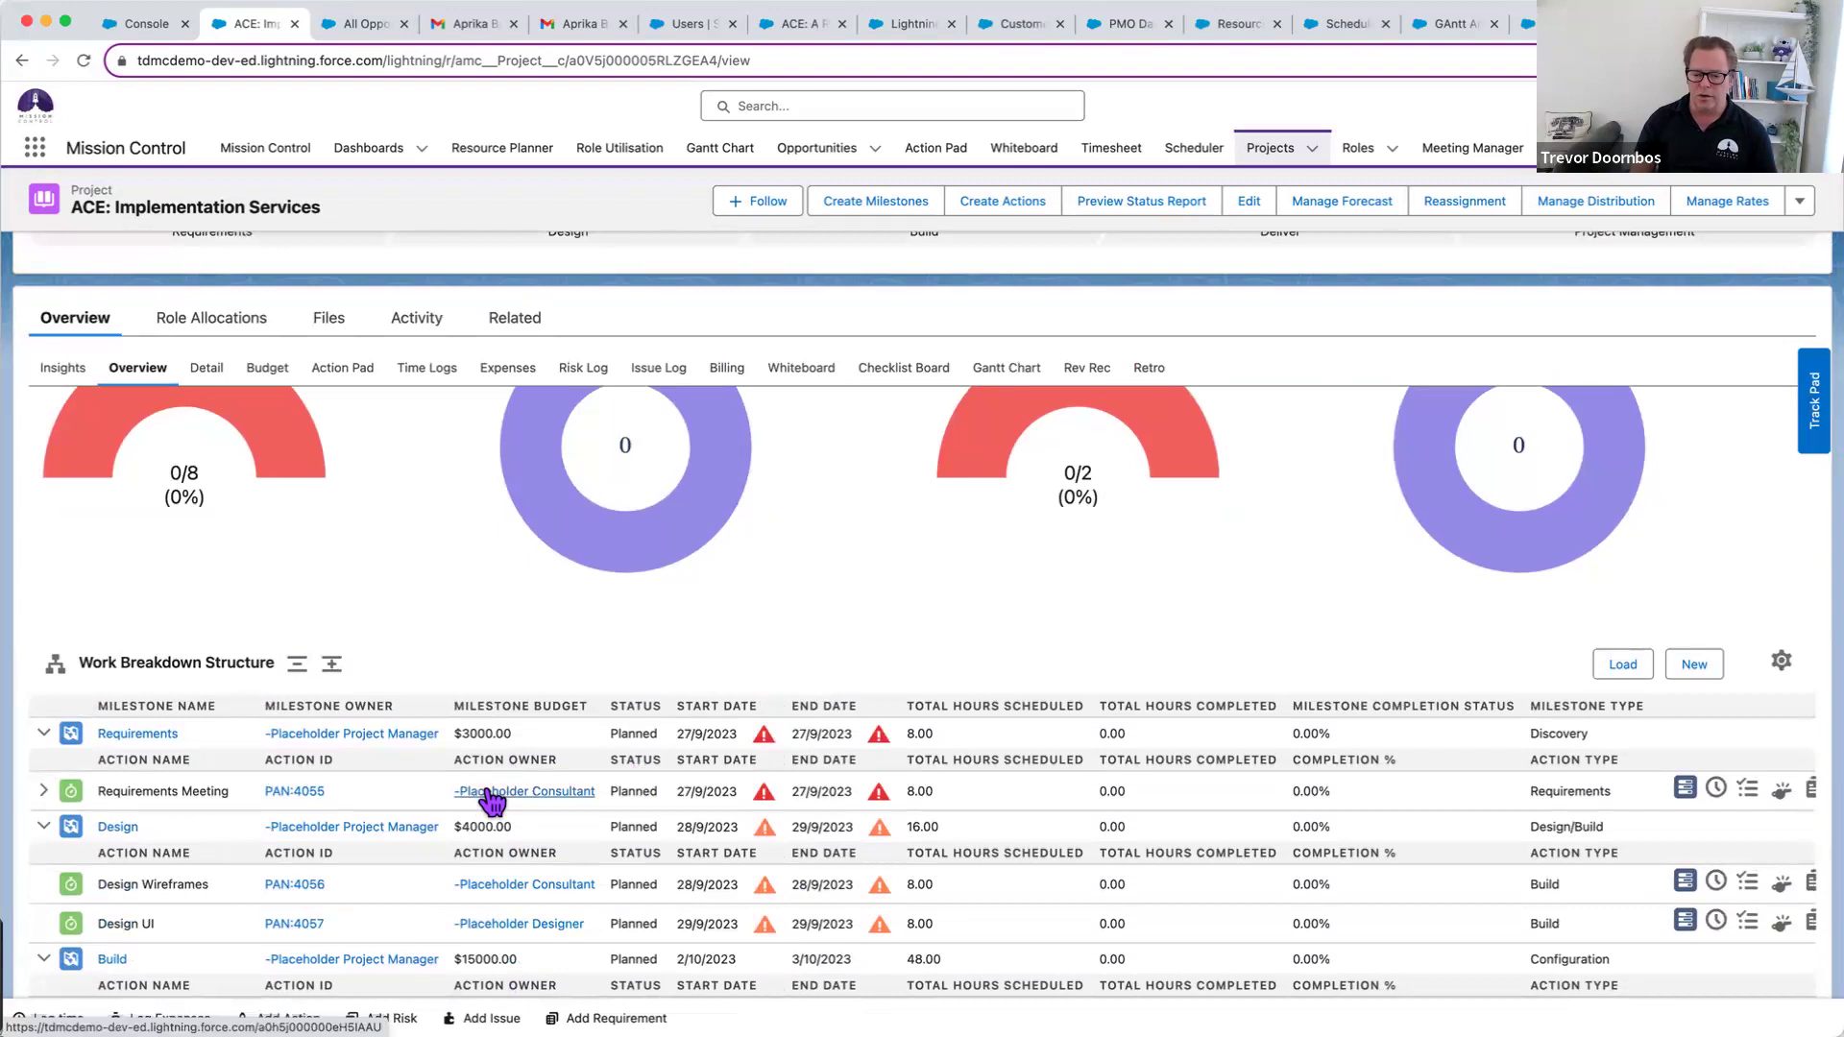
scroll(489, 797, right, 2)
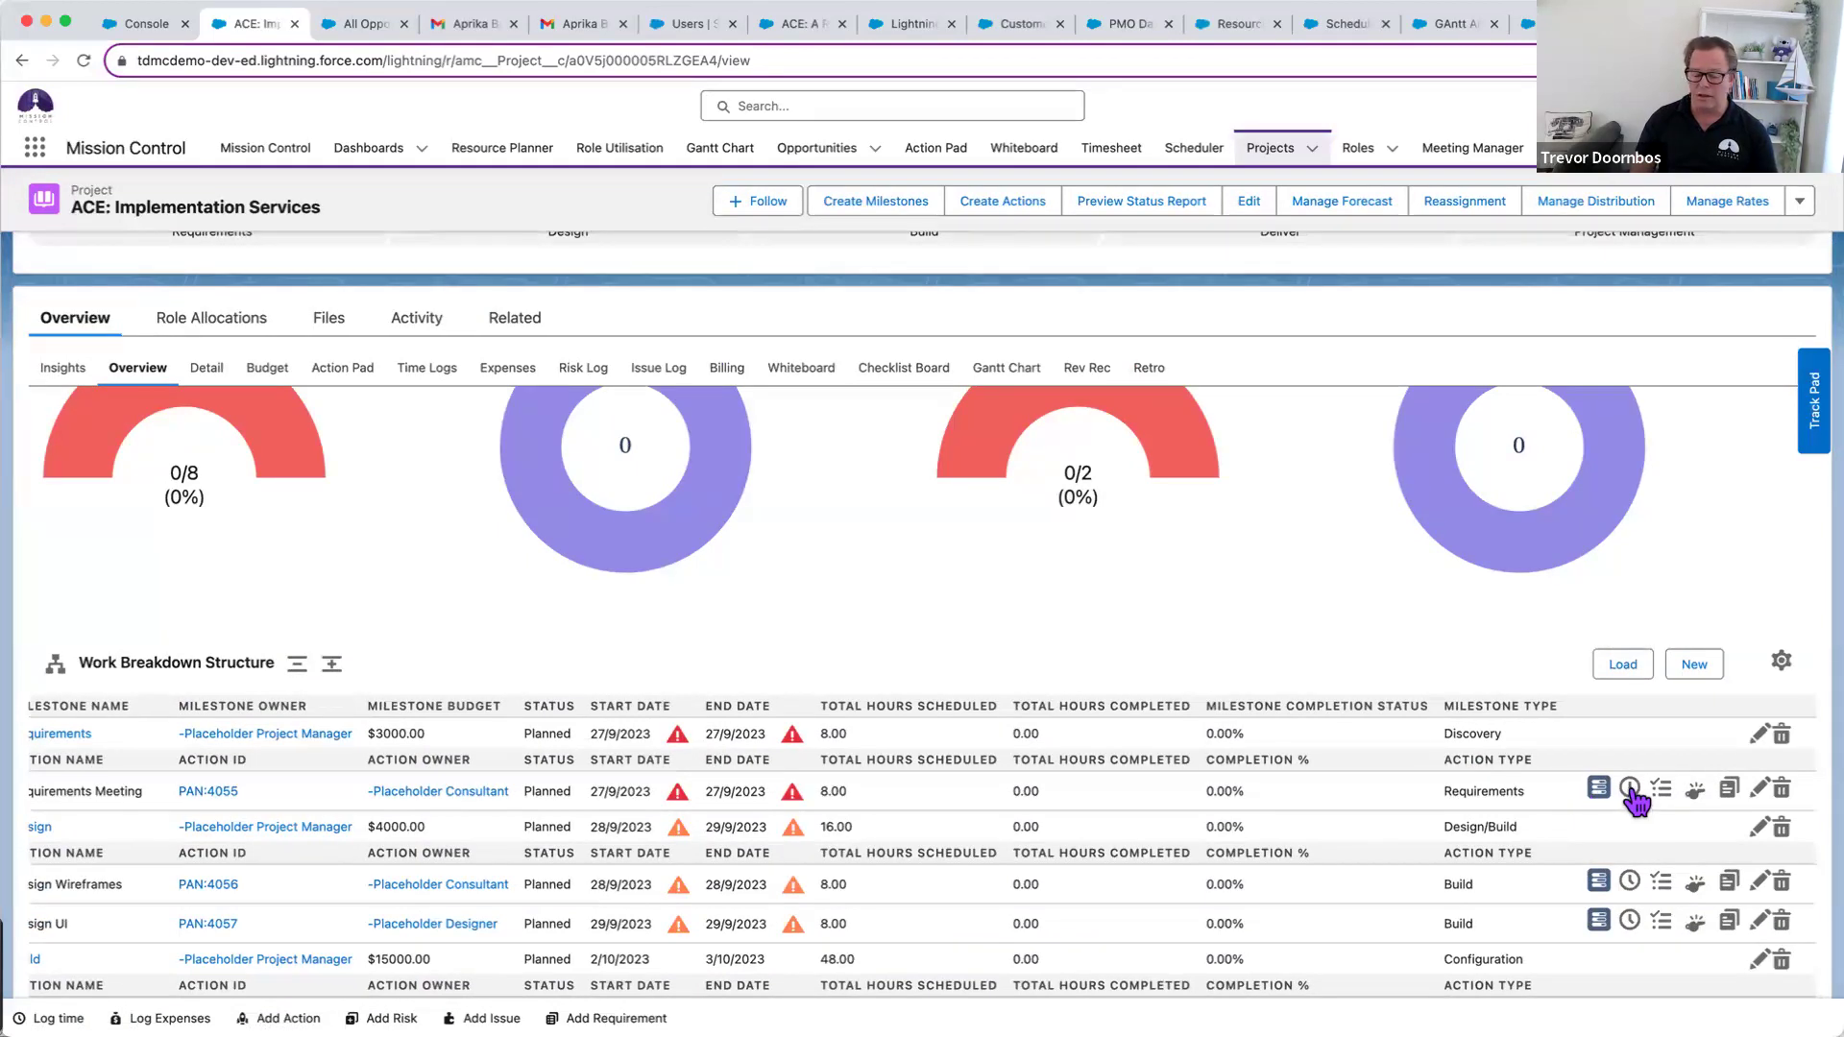
scroll(1664, 802, left, 2)
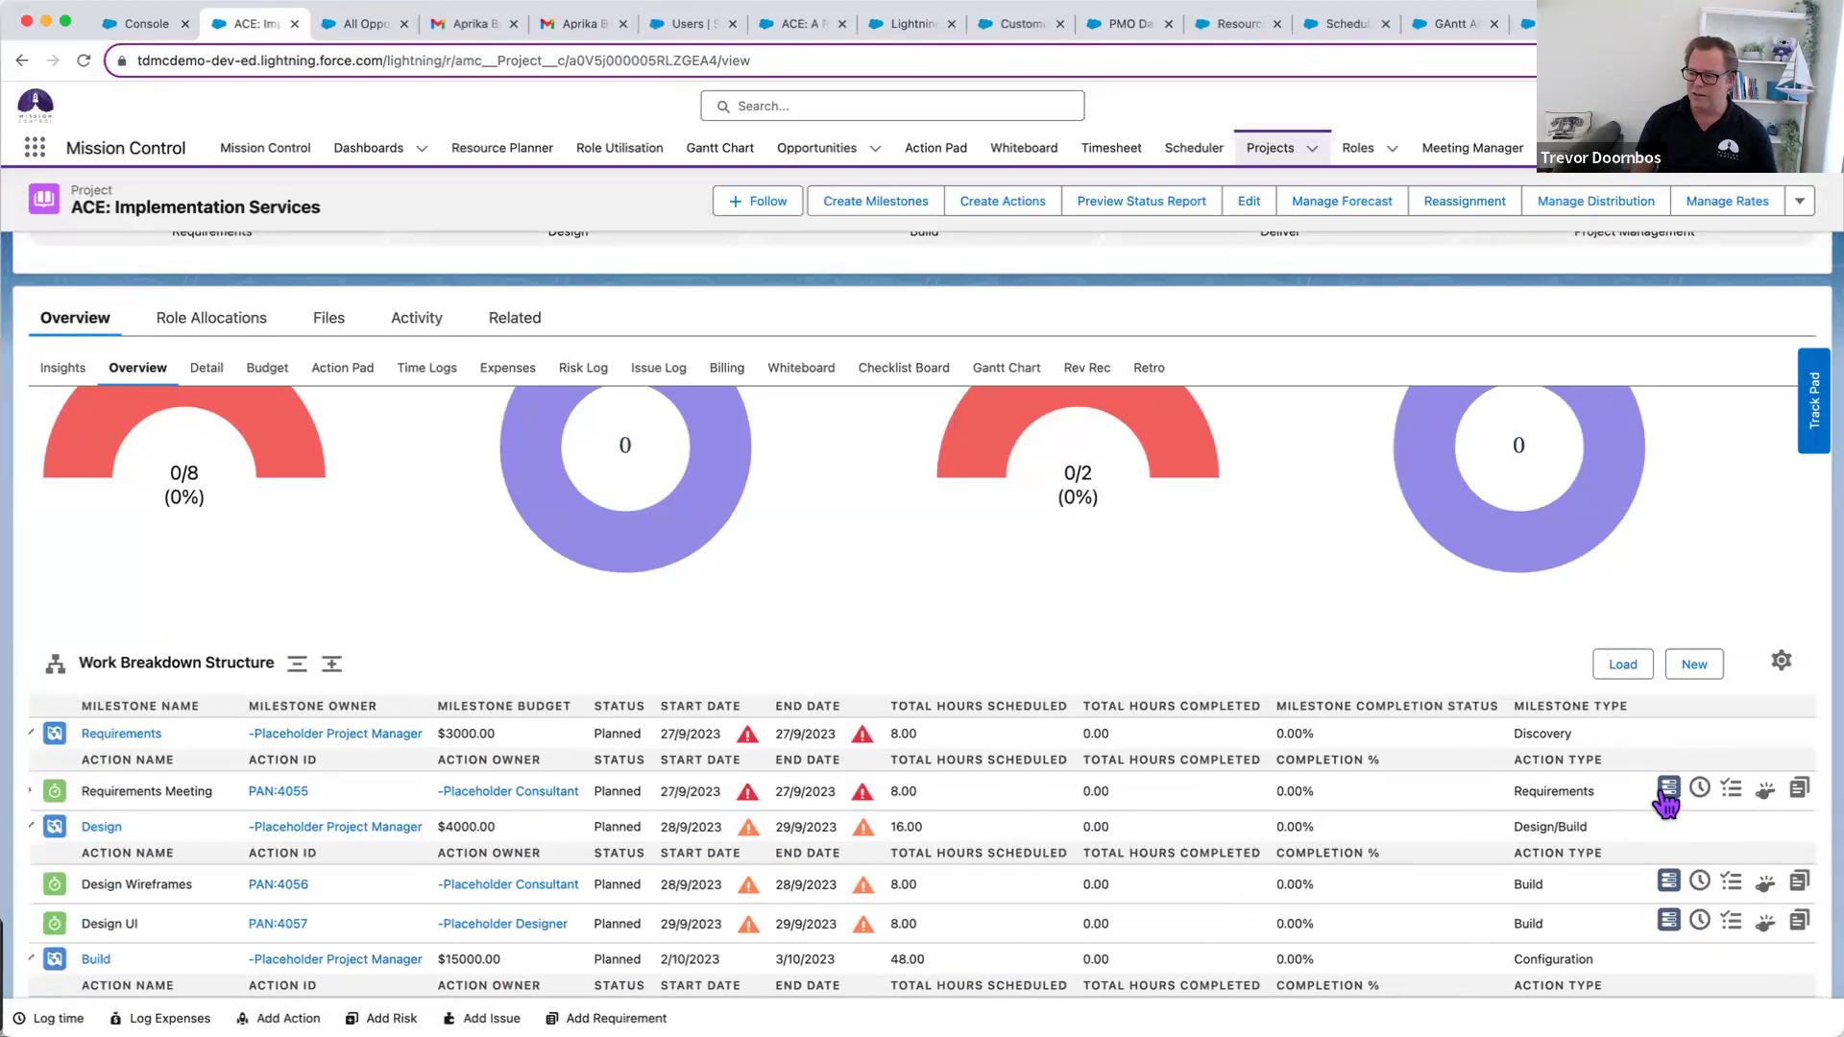
scroll(1665, 802, right, 2)
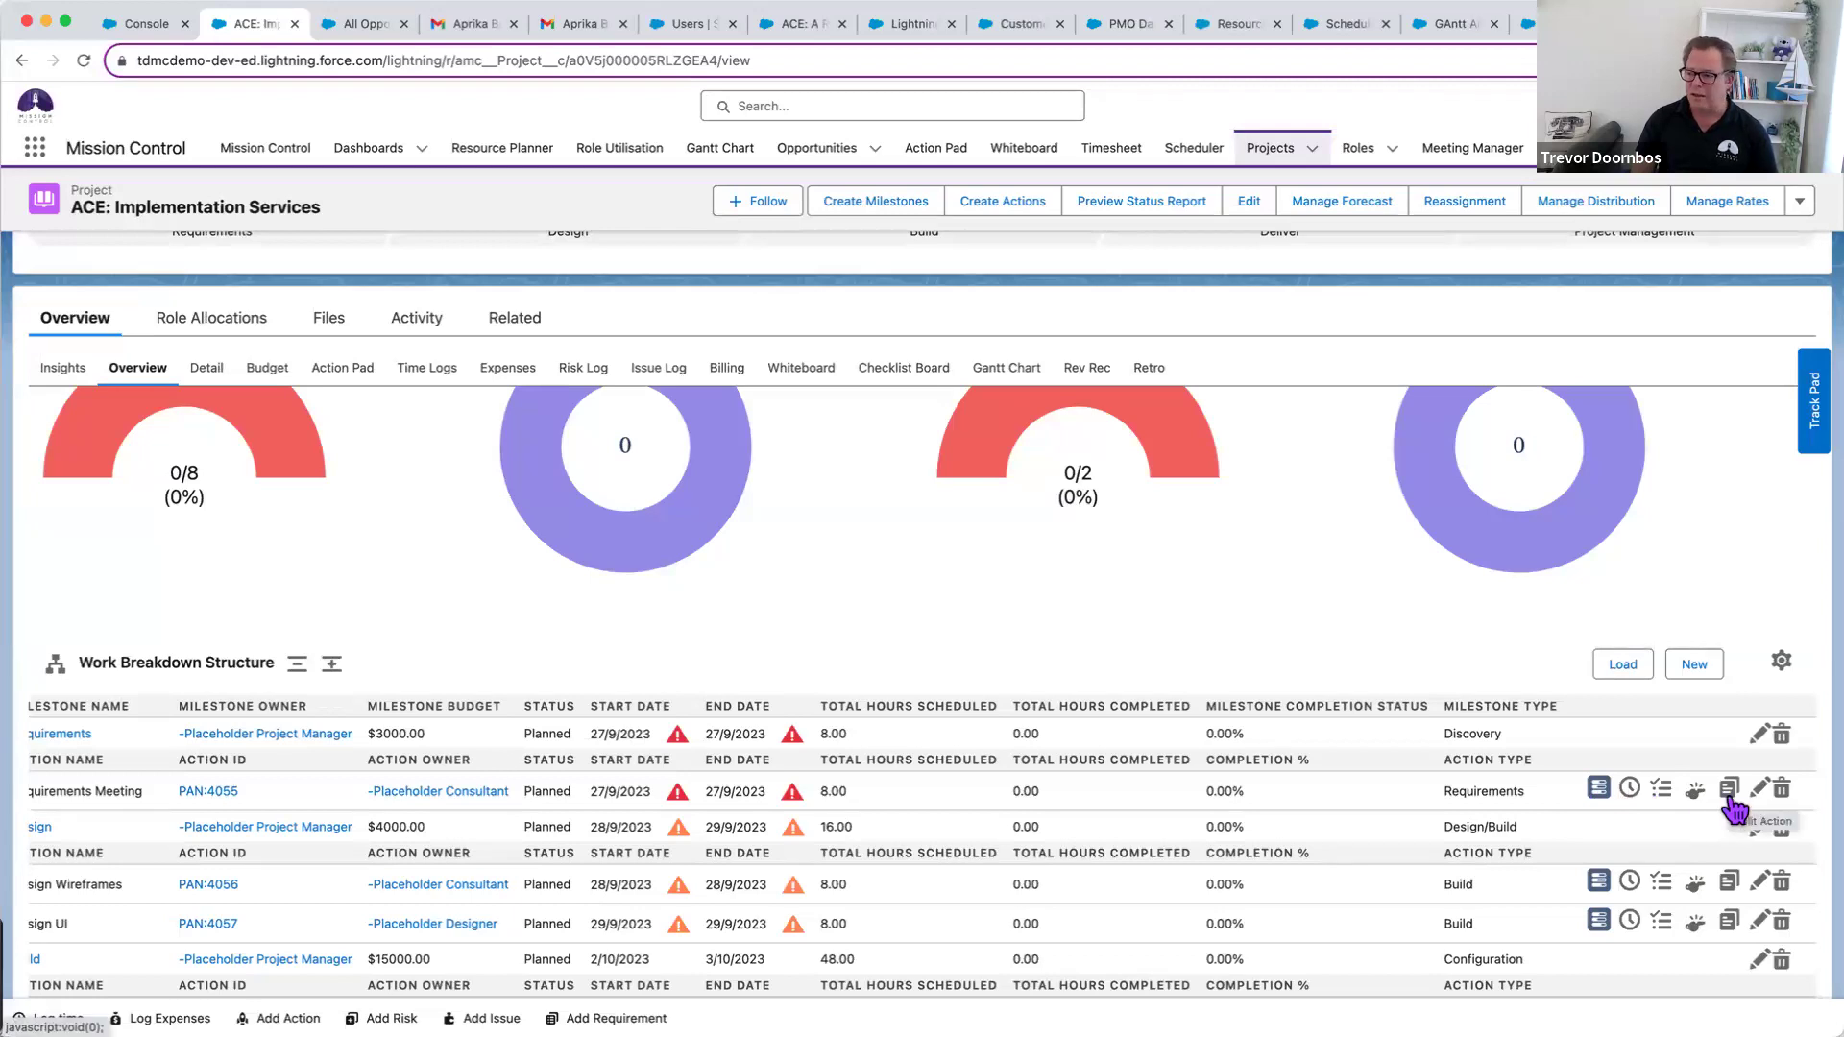
- For Requirements Meeting, search resources filtered to the APAC Staff team and Configuration skill
click(1598, 789)
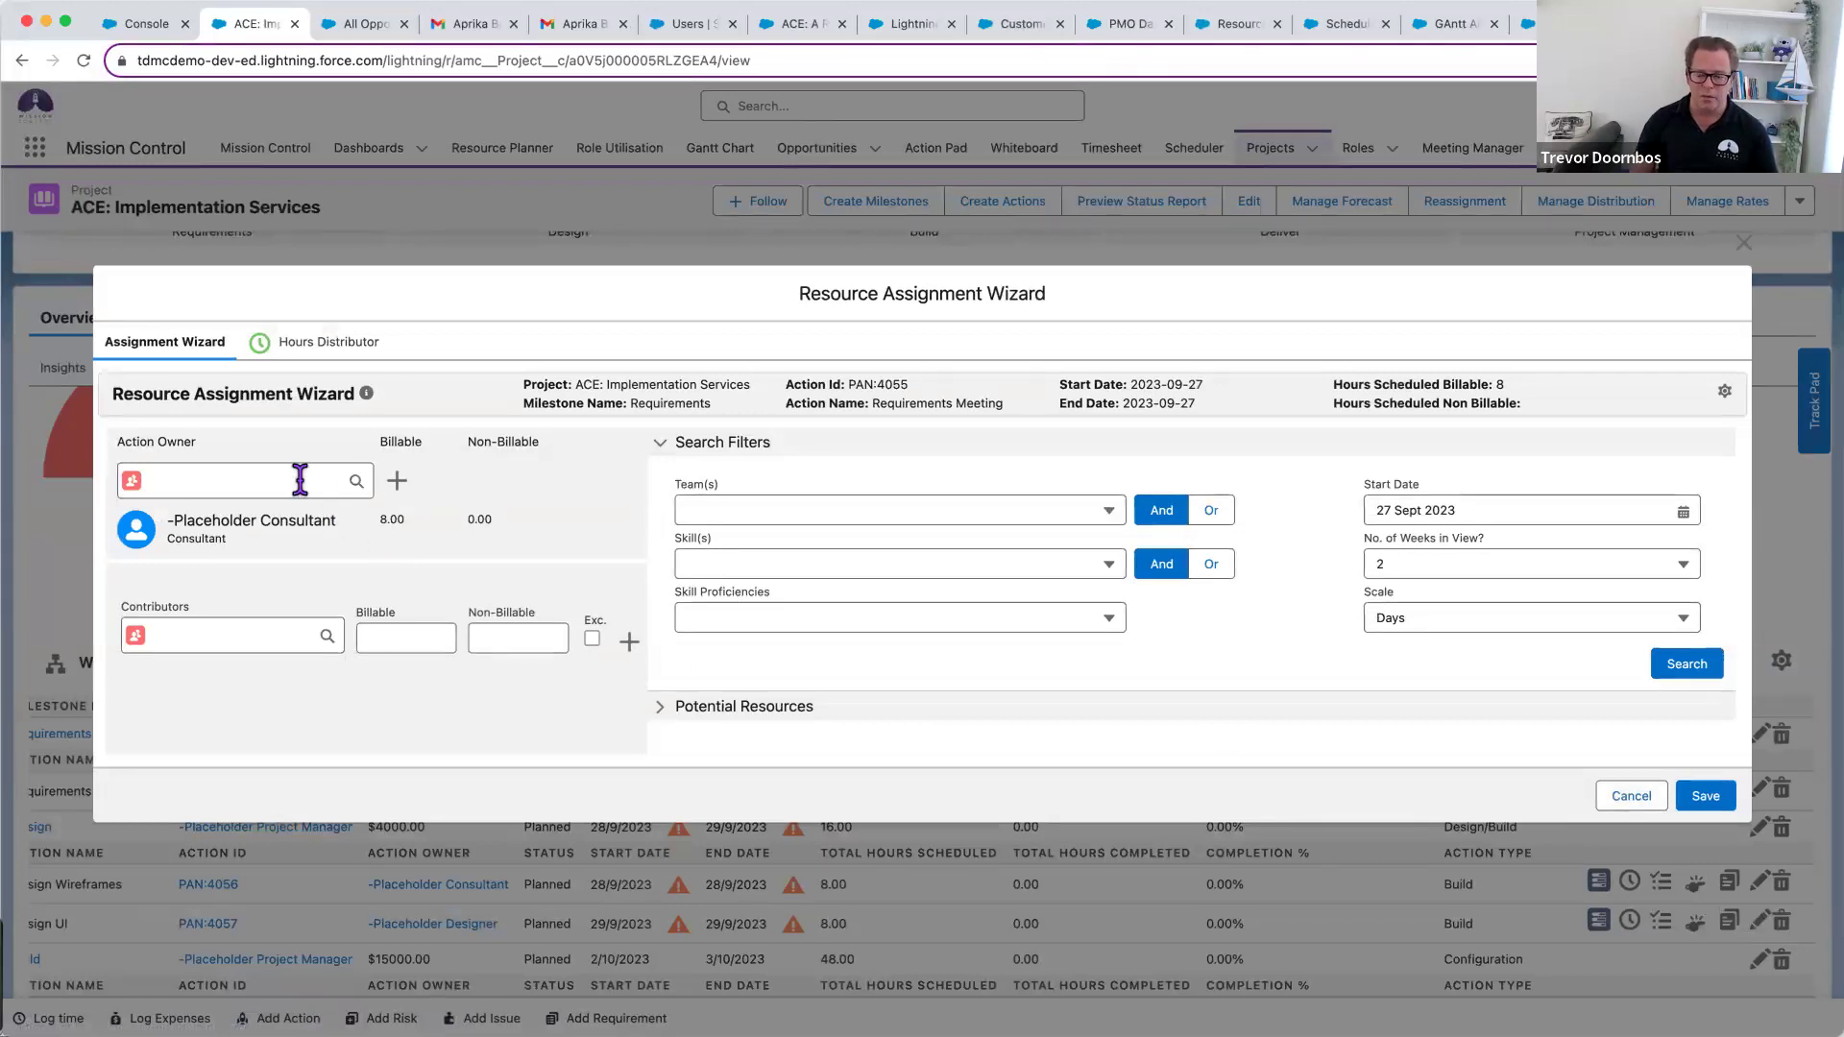
click(726, 510)
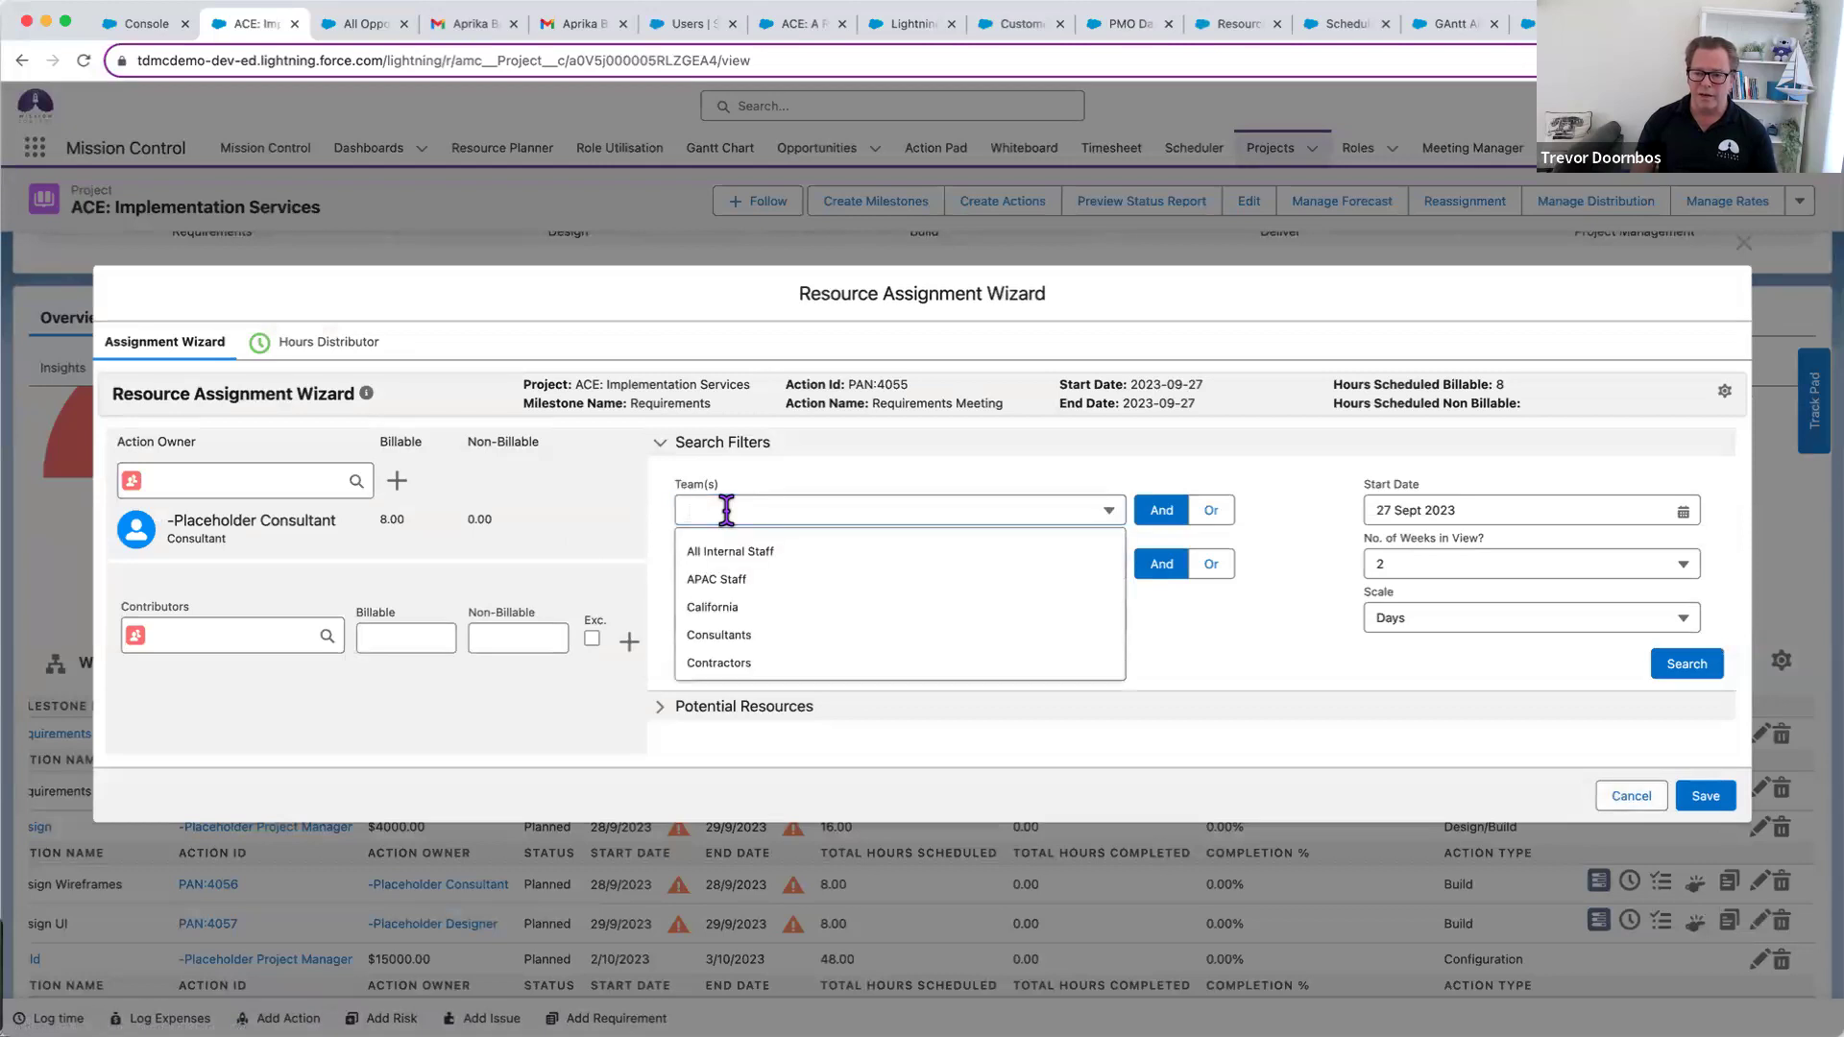
click(727, 573)
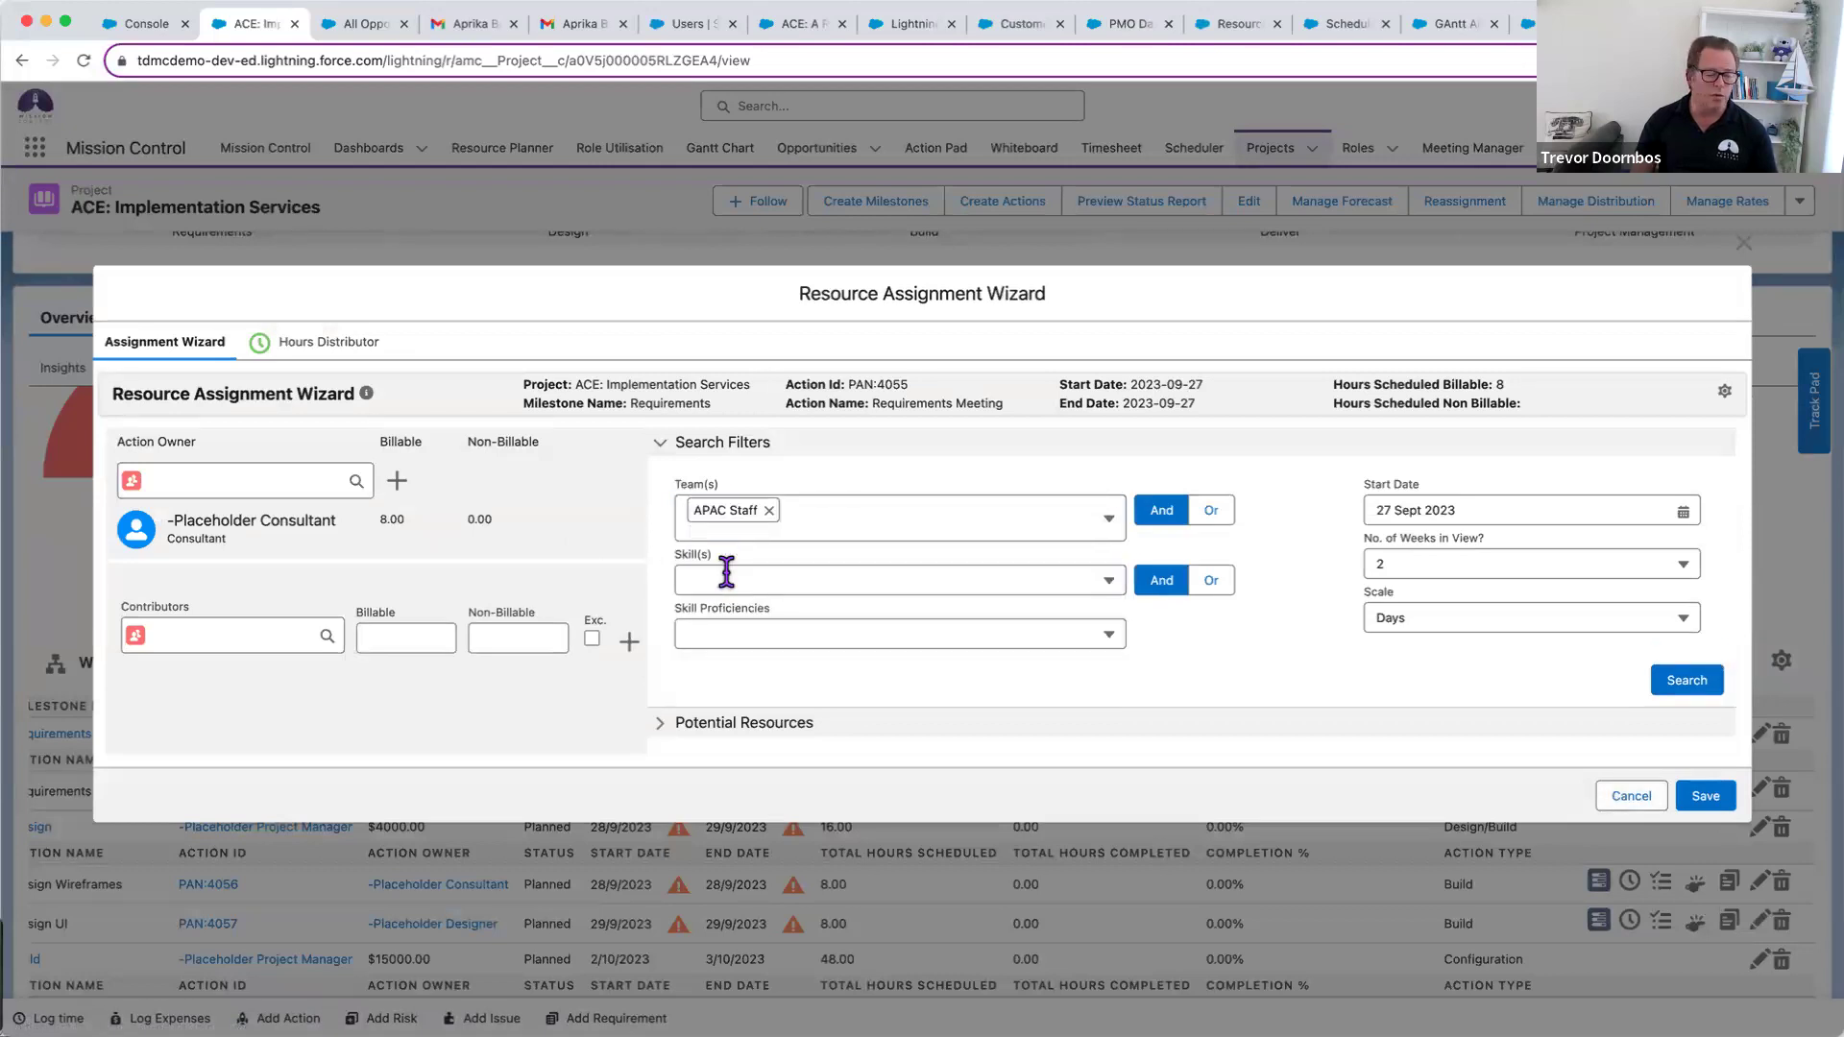
click(727, 576)
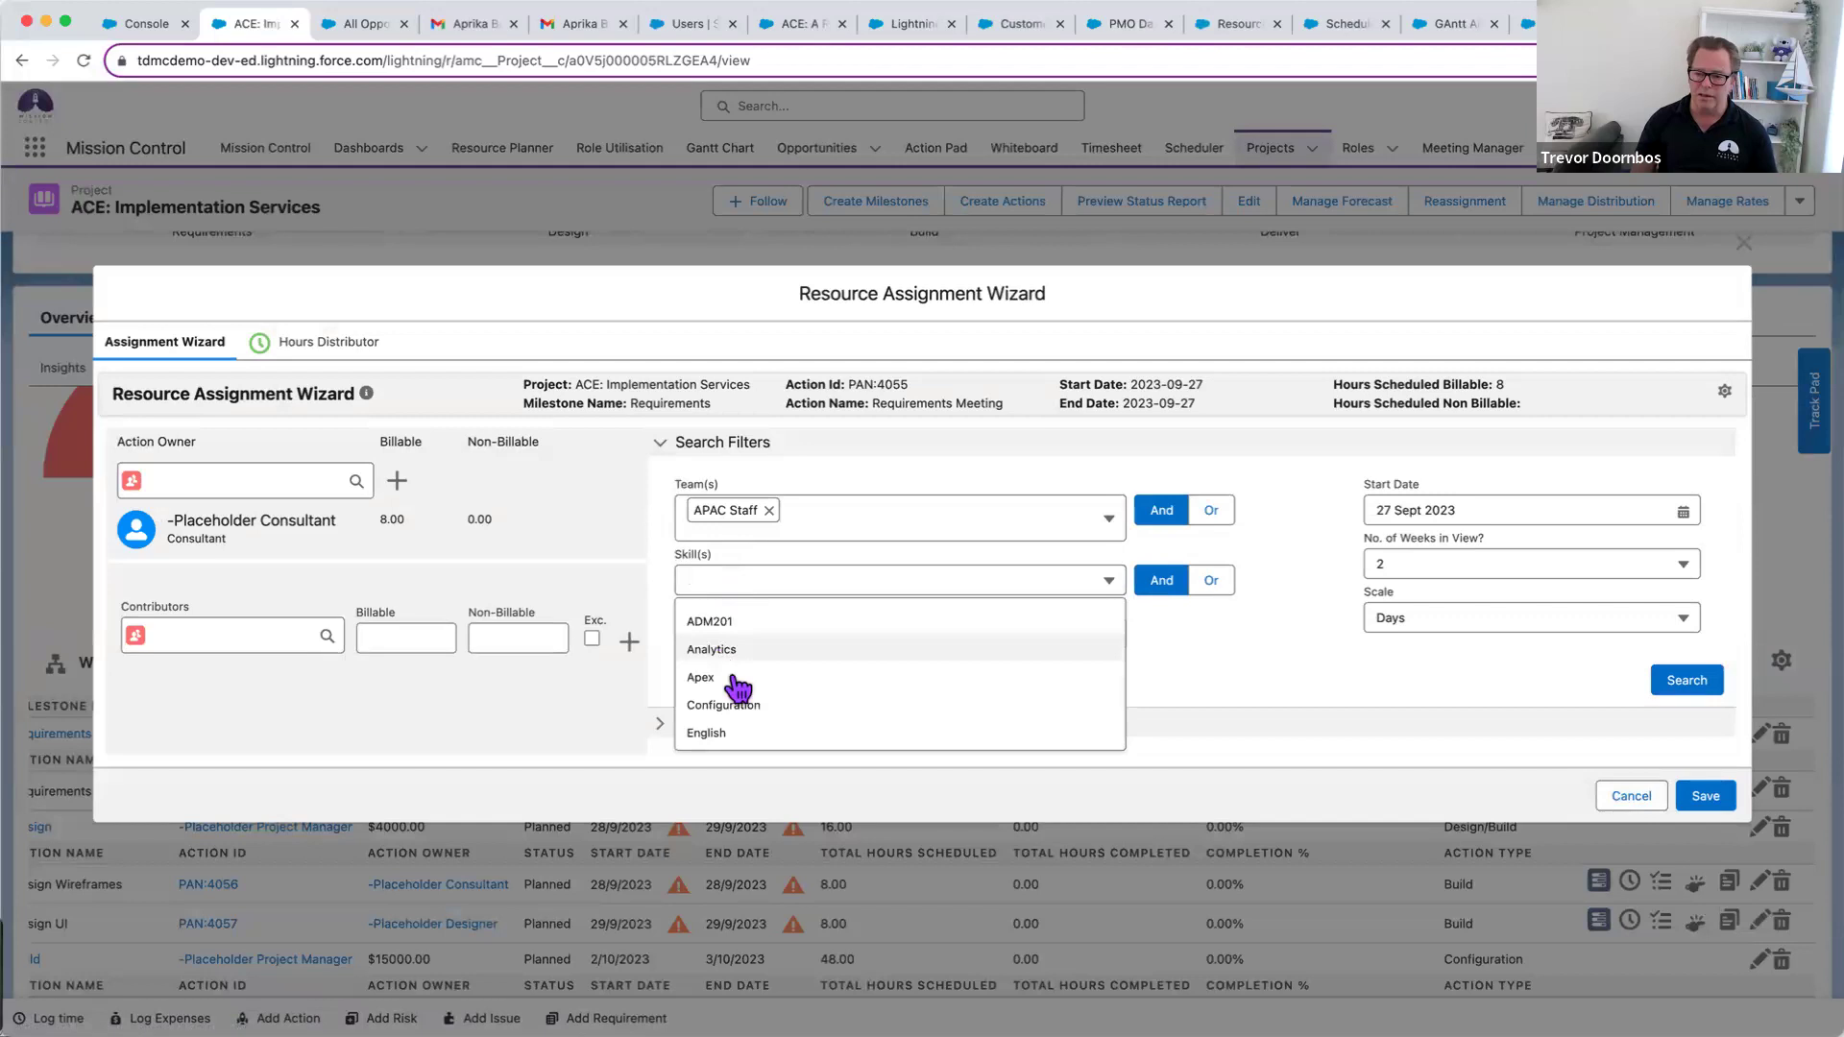
click(739, 705)
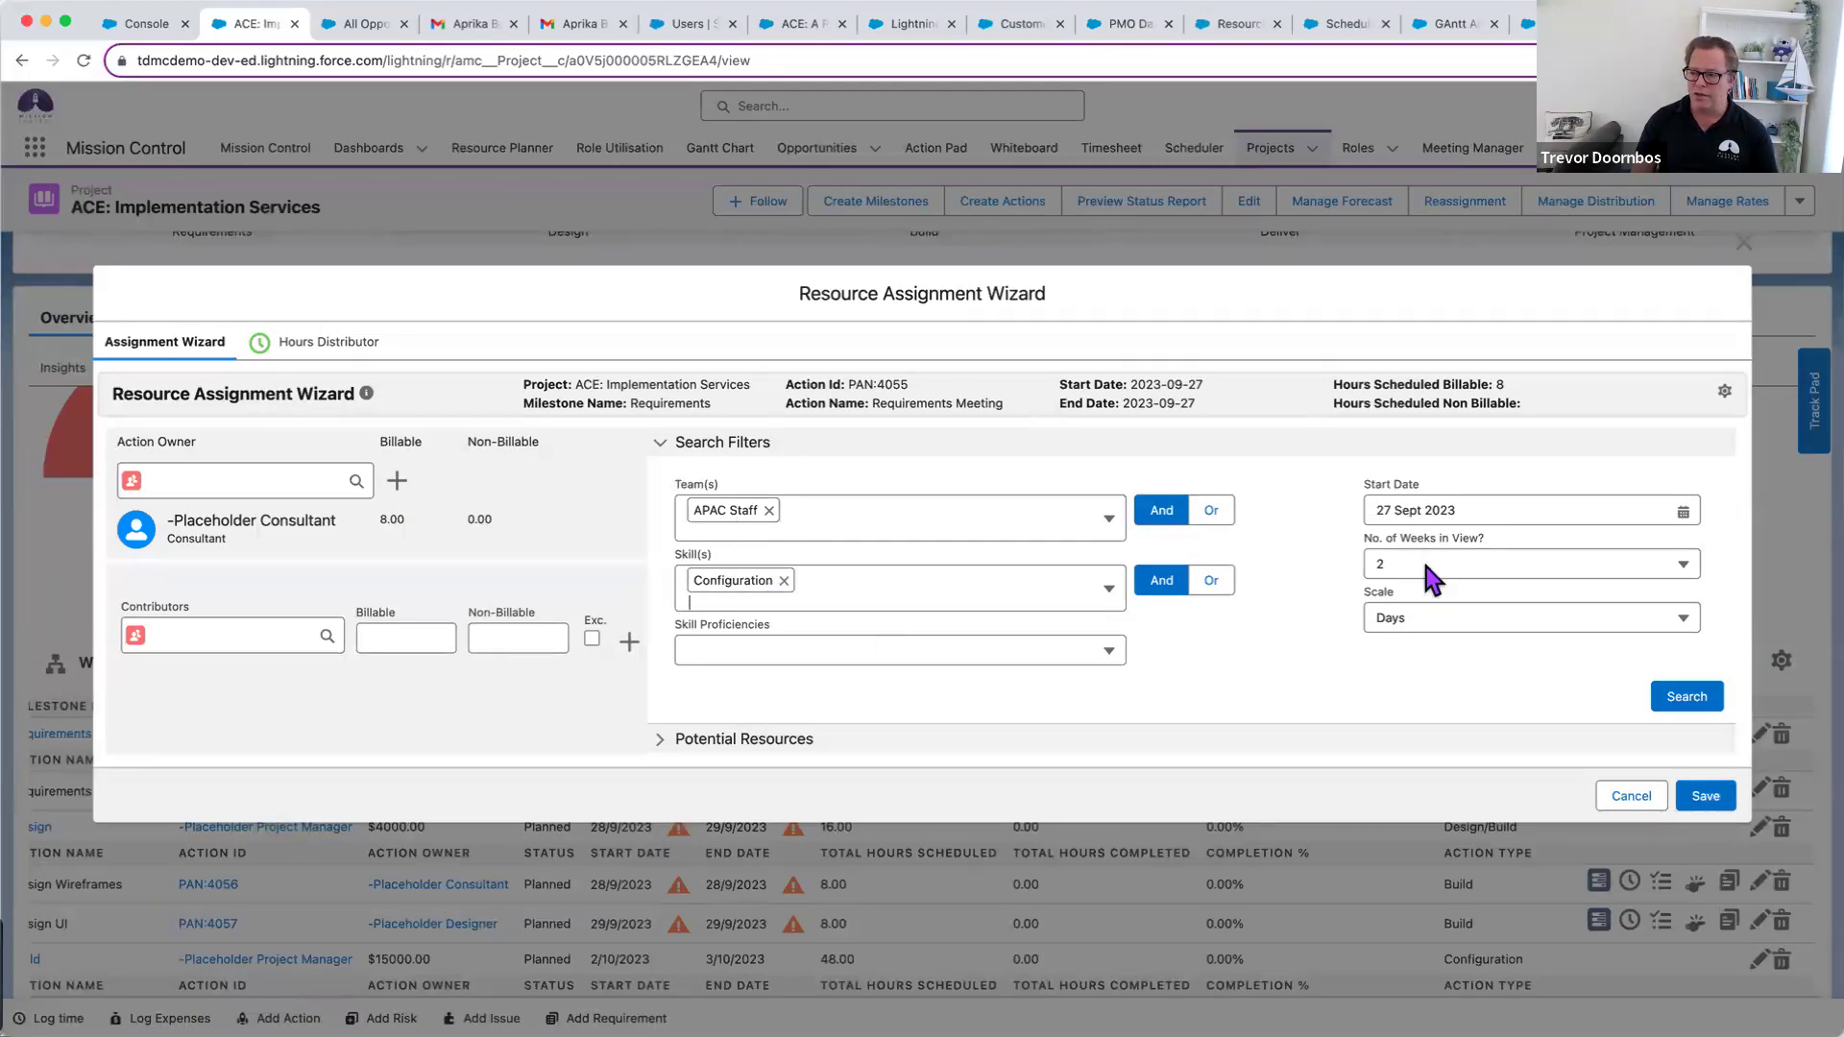
click(1671, 698)
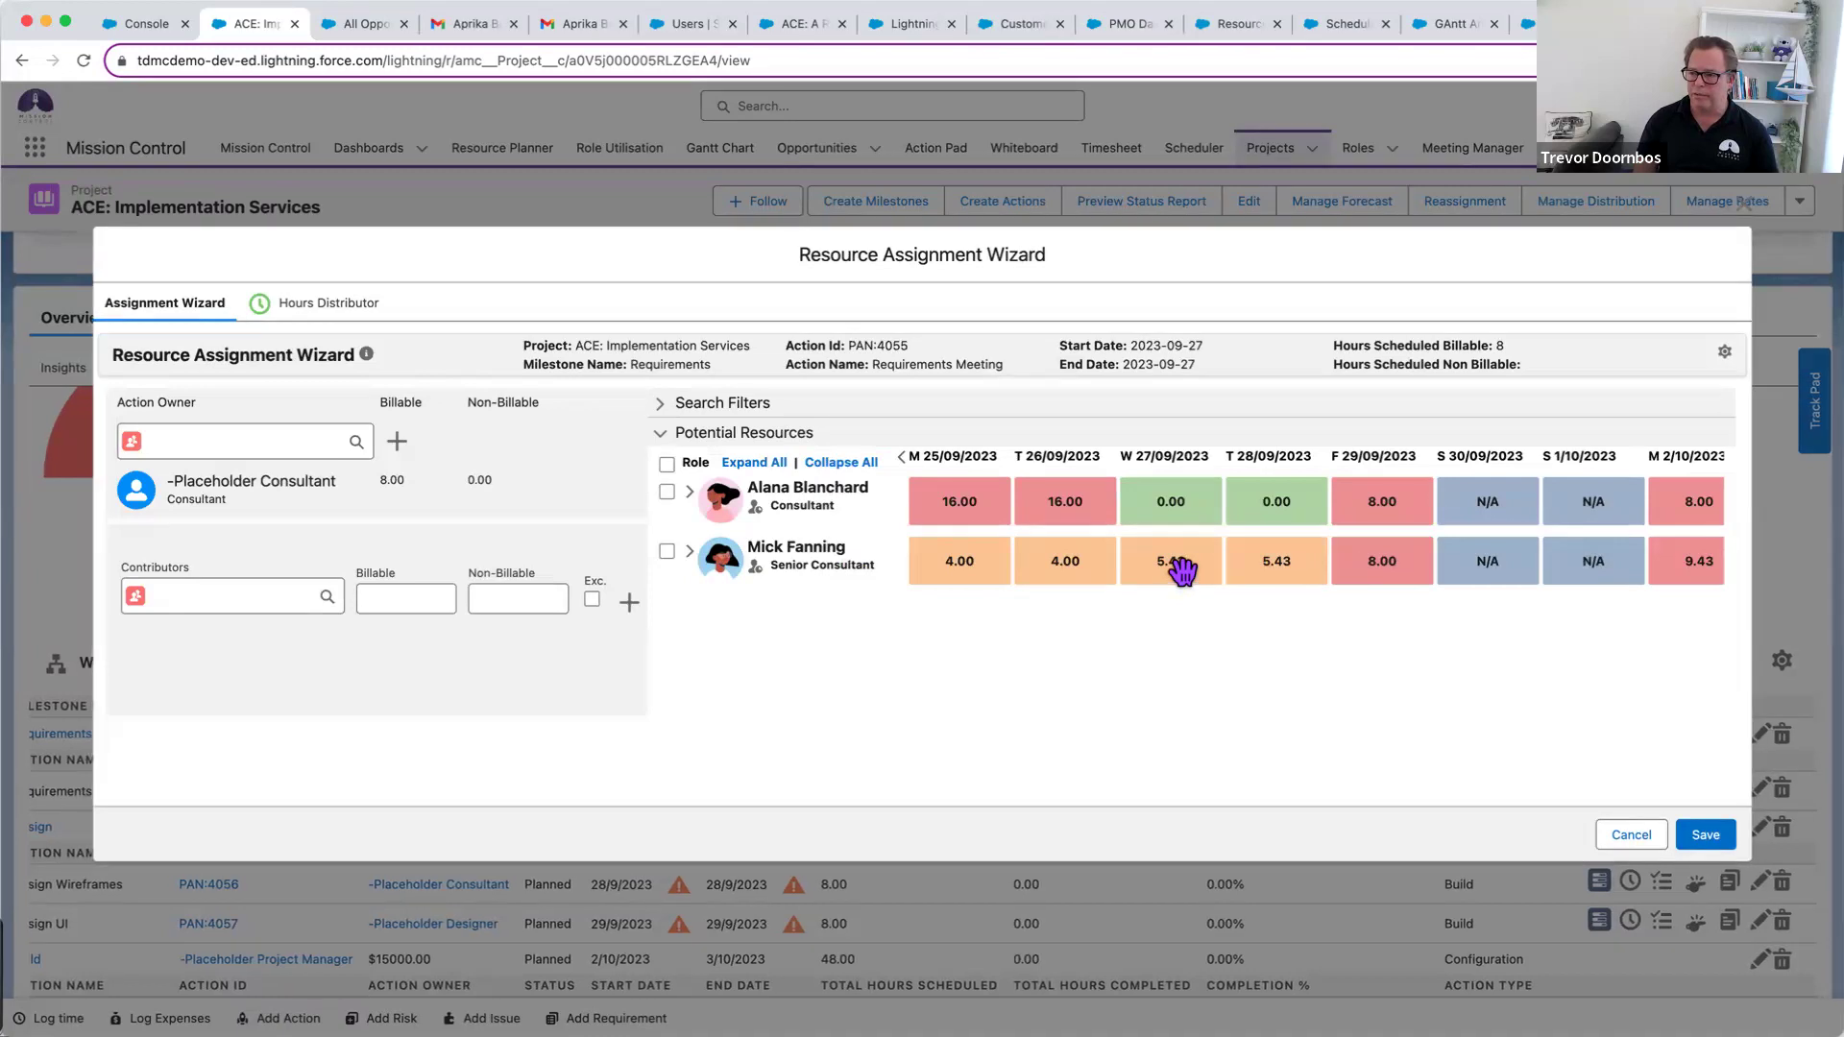
- Check the consultant's hours, make them Action Owner and save the assignment
scroll(1183, 571, right, 5)
scroll(1184, 572, left, 3)
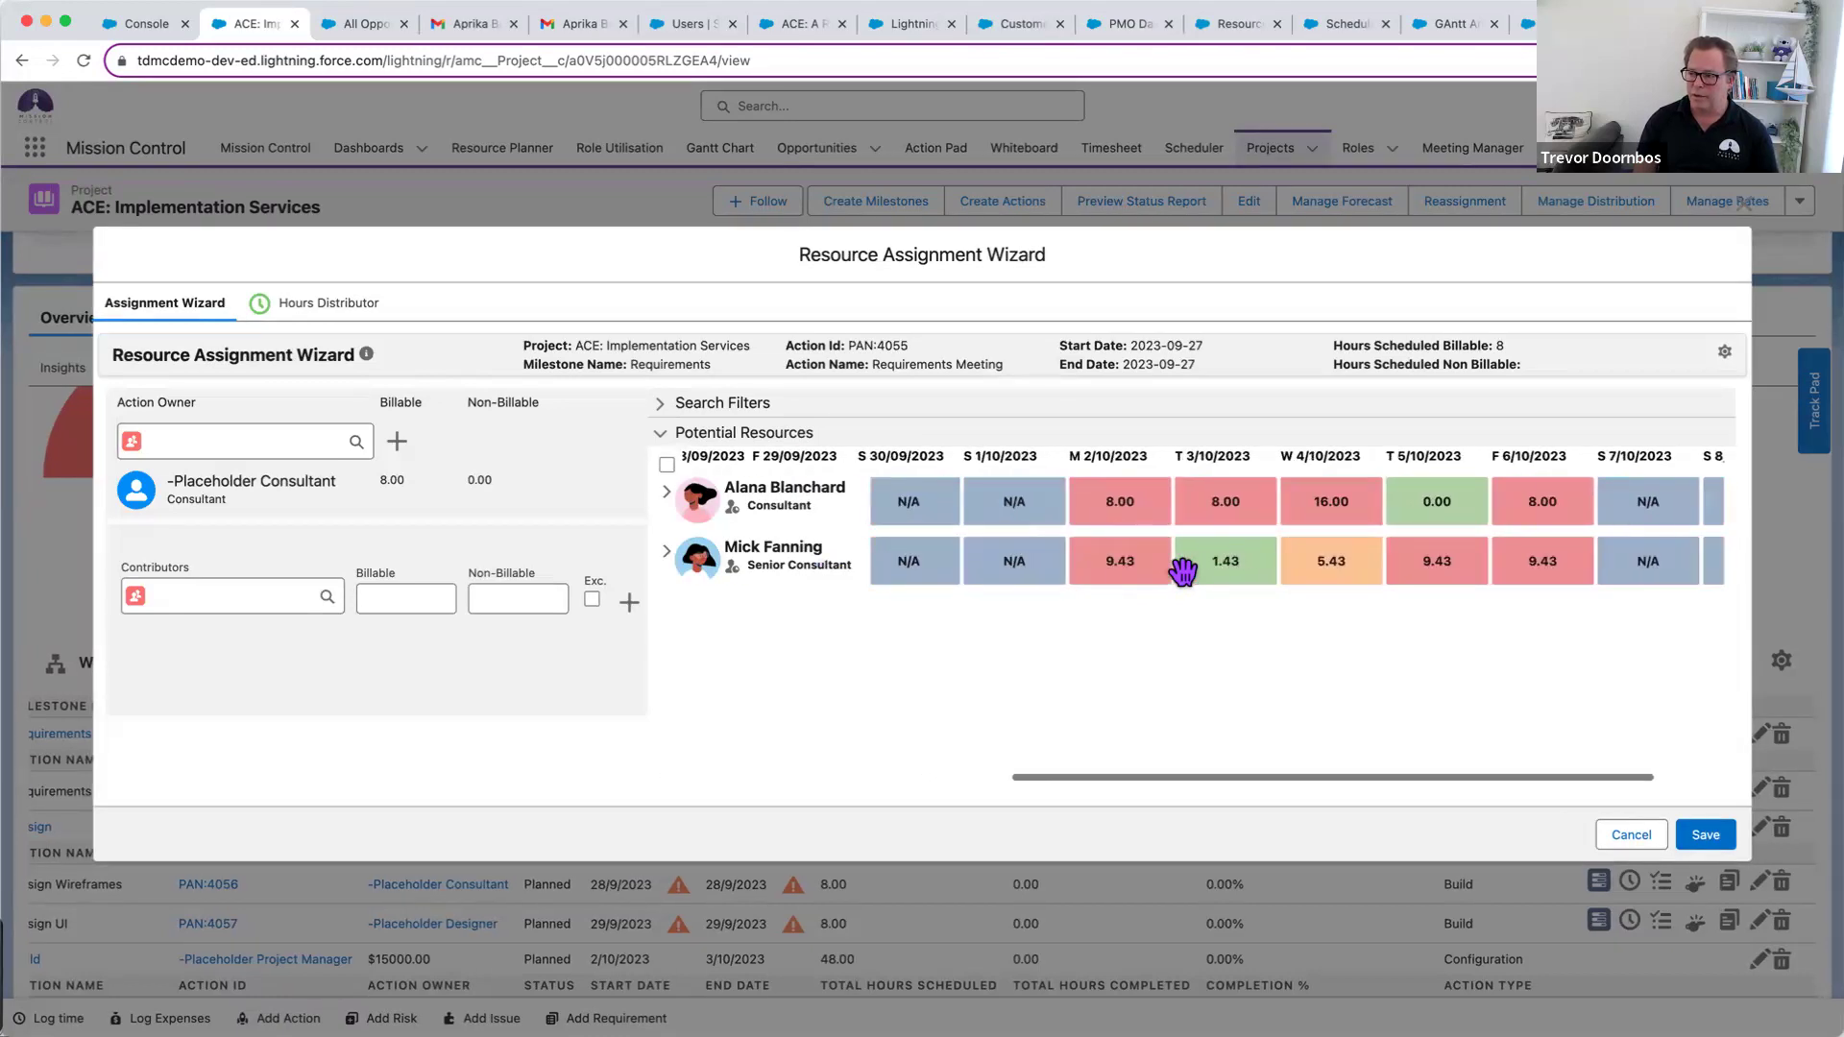
scroll(1183, 571, left, 2)
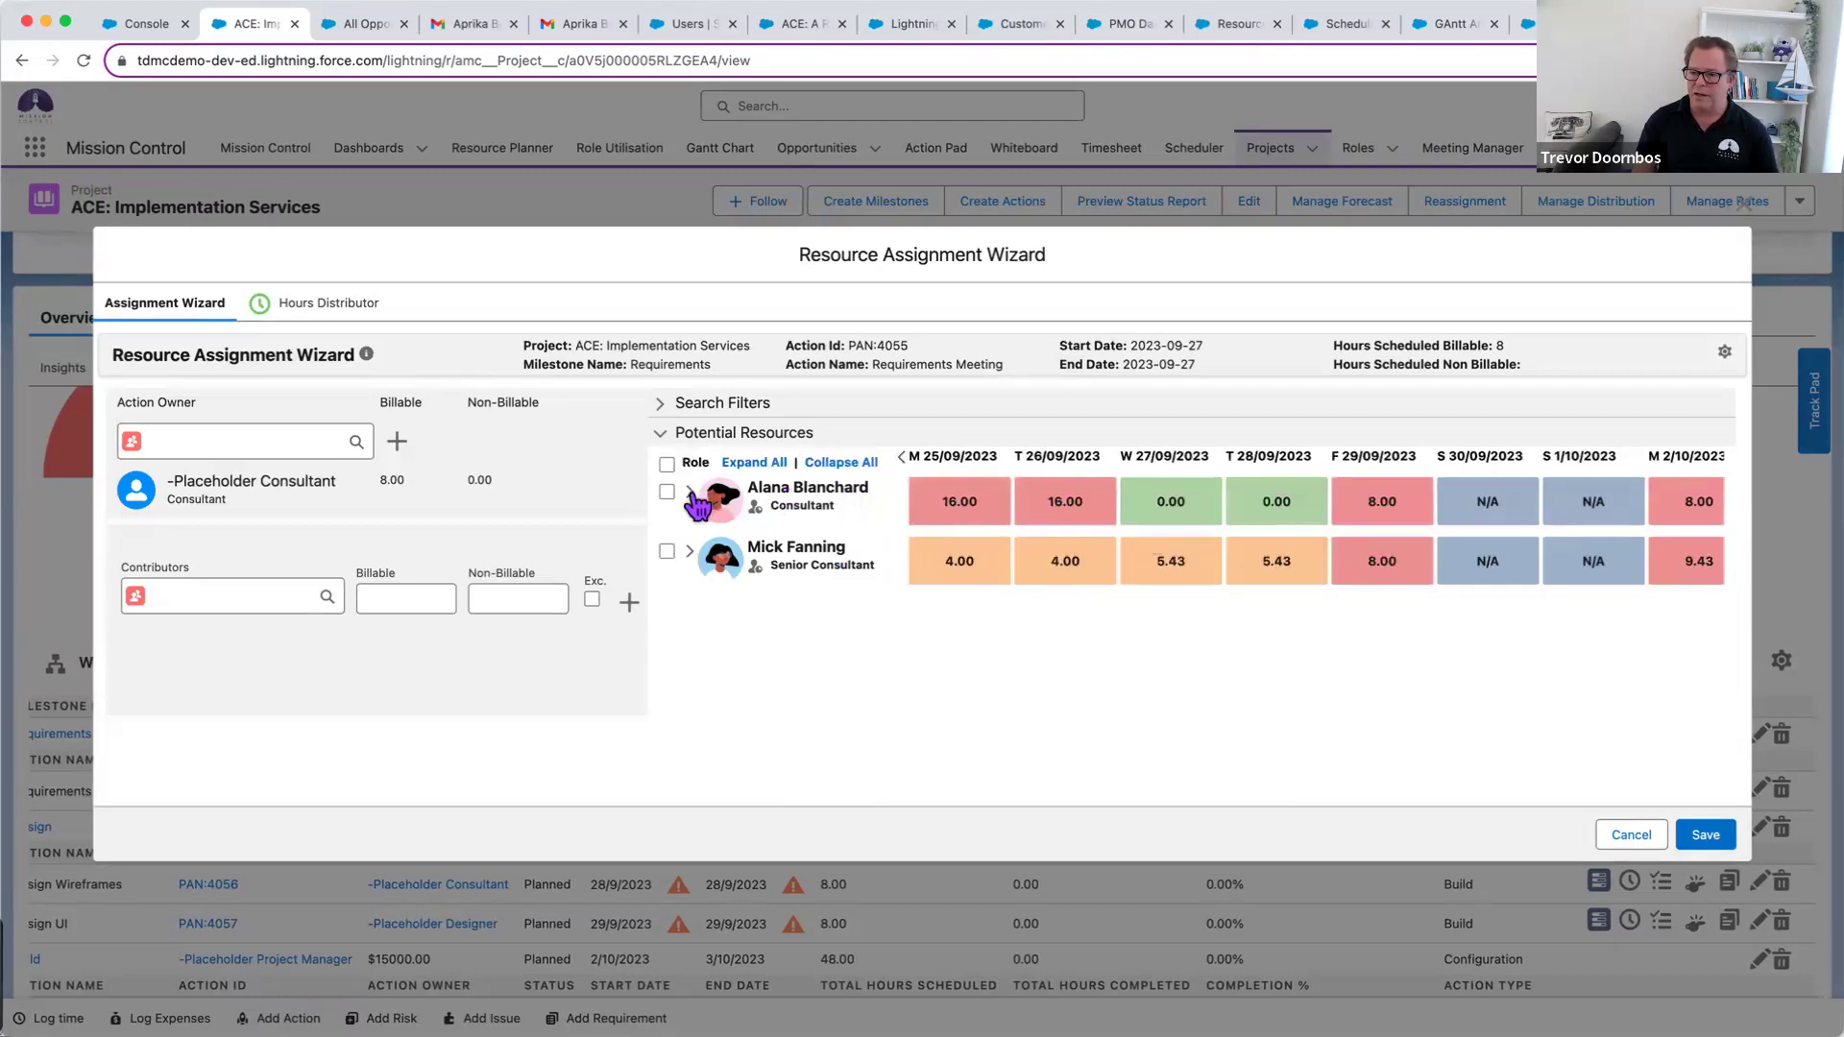
click(690, 494)
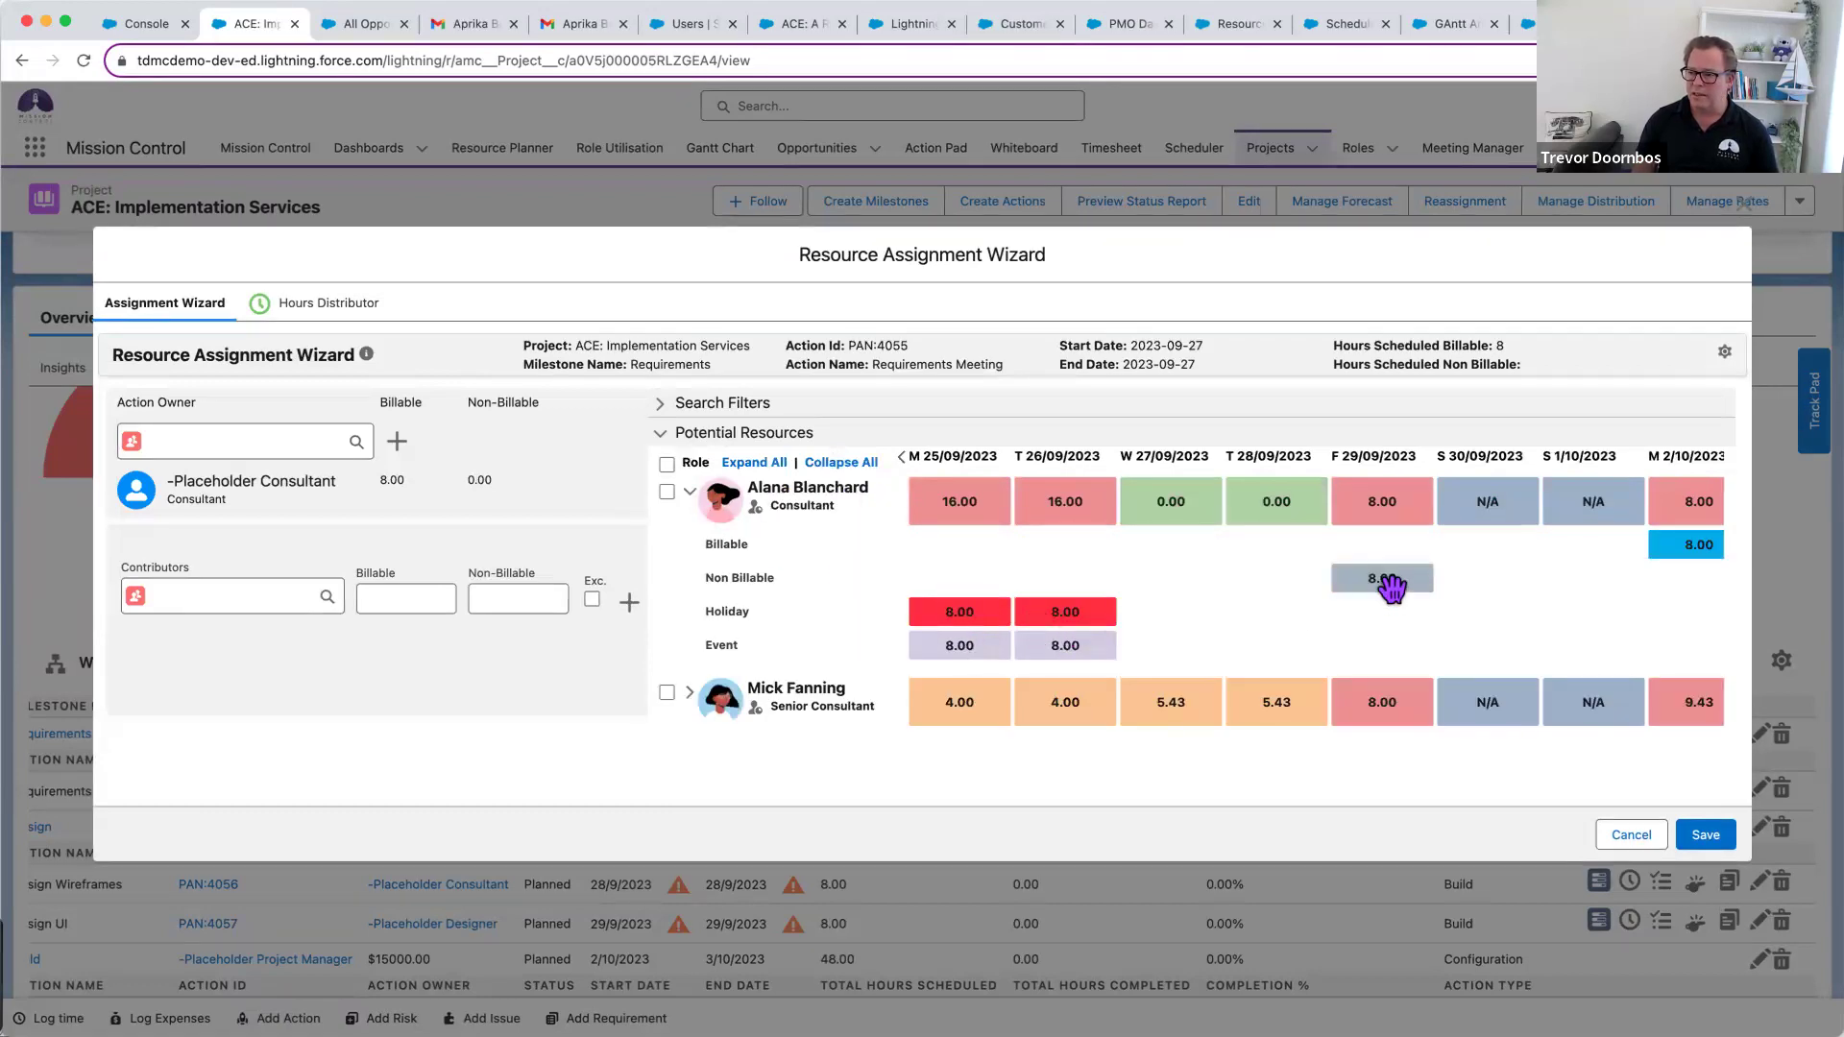
scroll(1390, 588, right, 1)
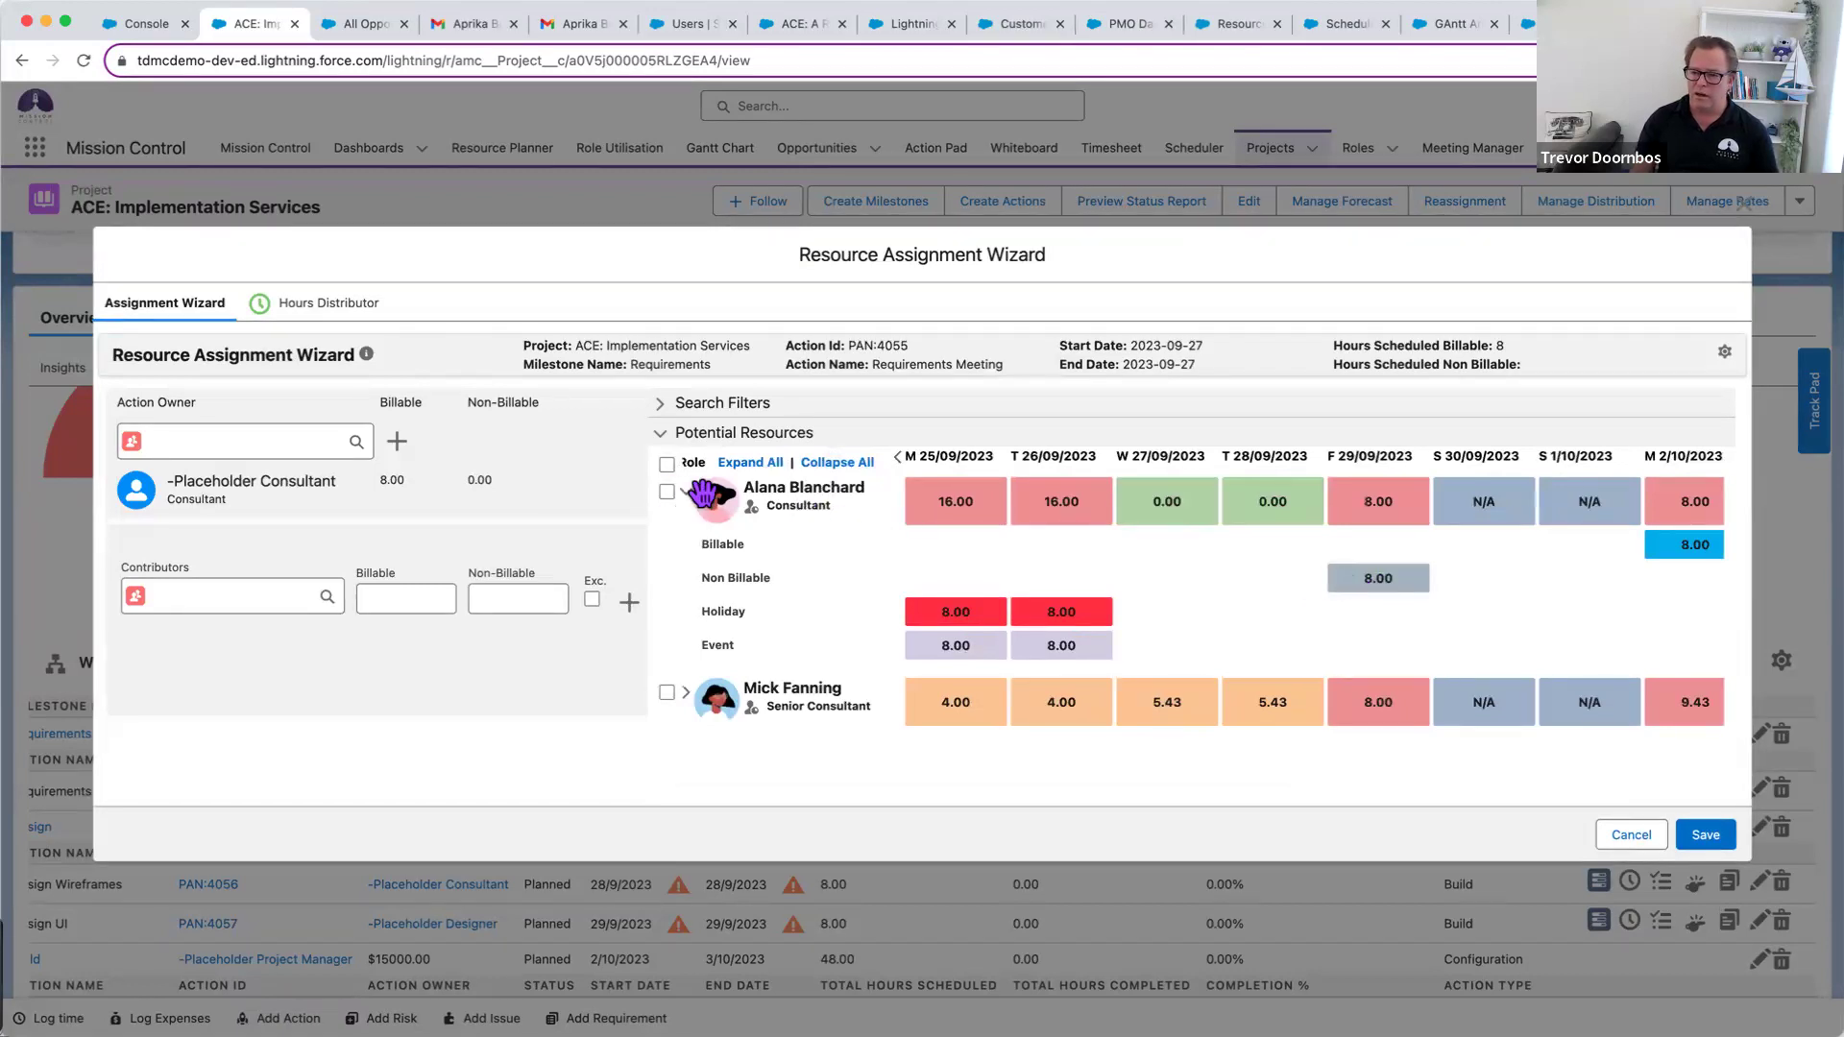
drag(696, 505, 240, 483)
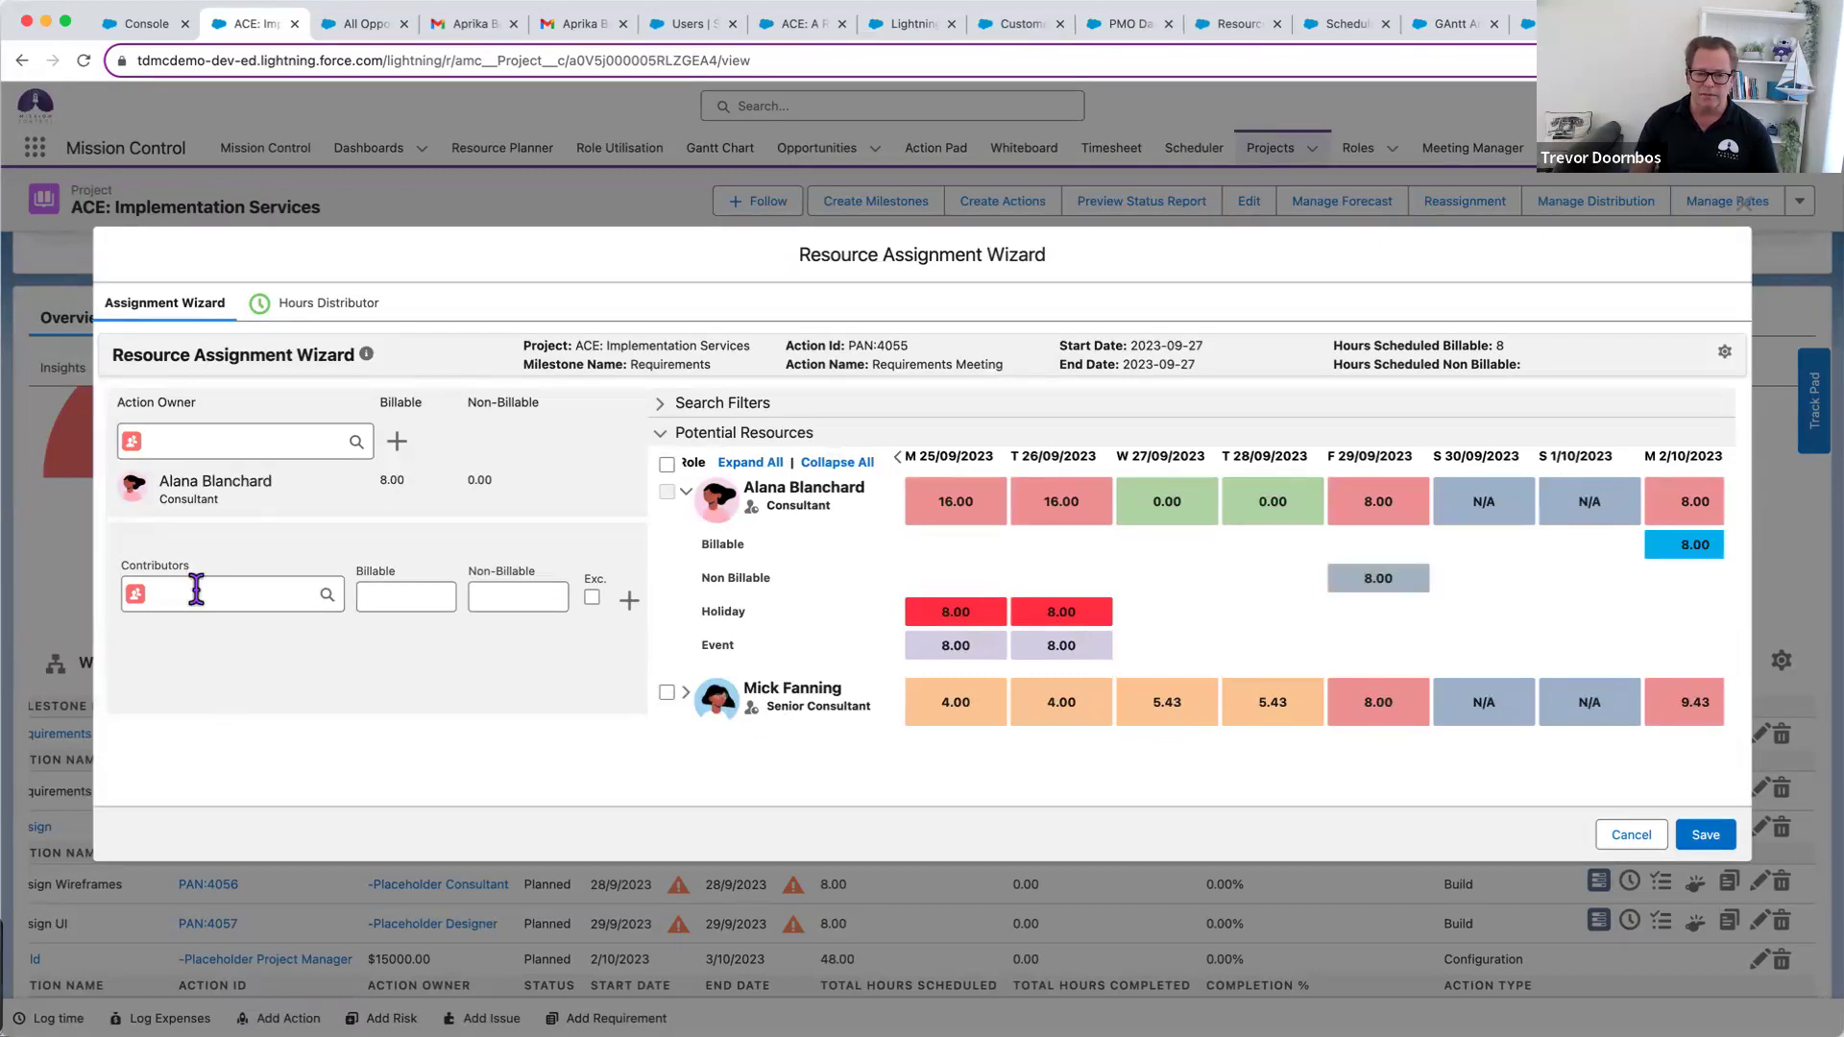
click(1706, 835)
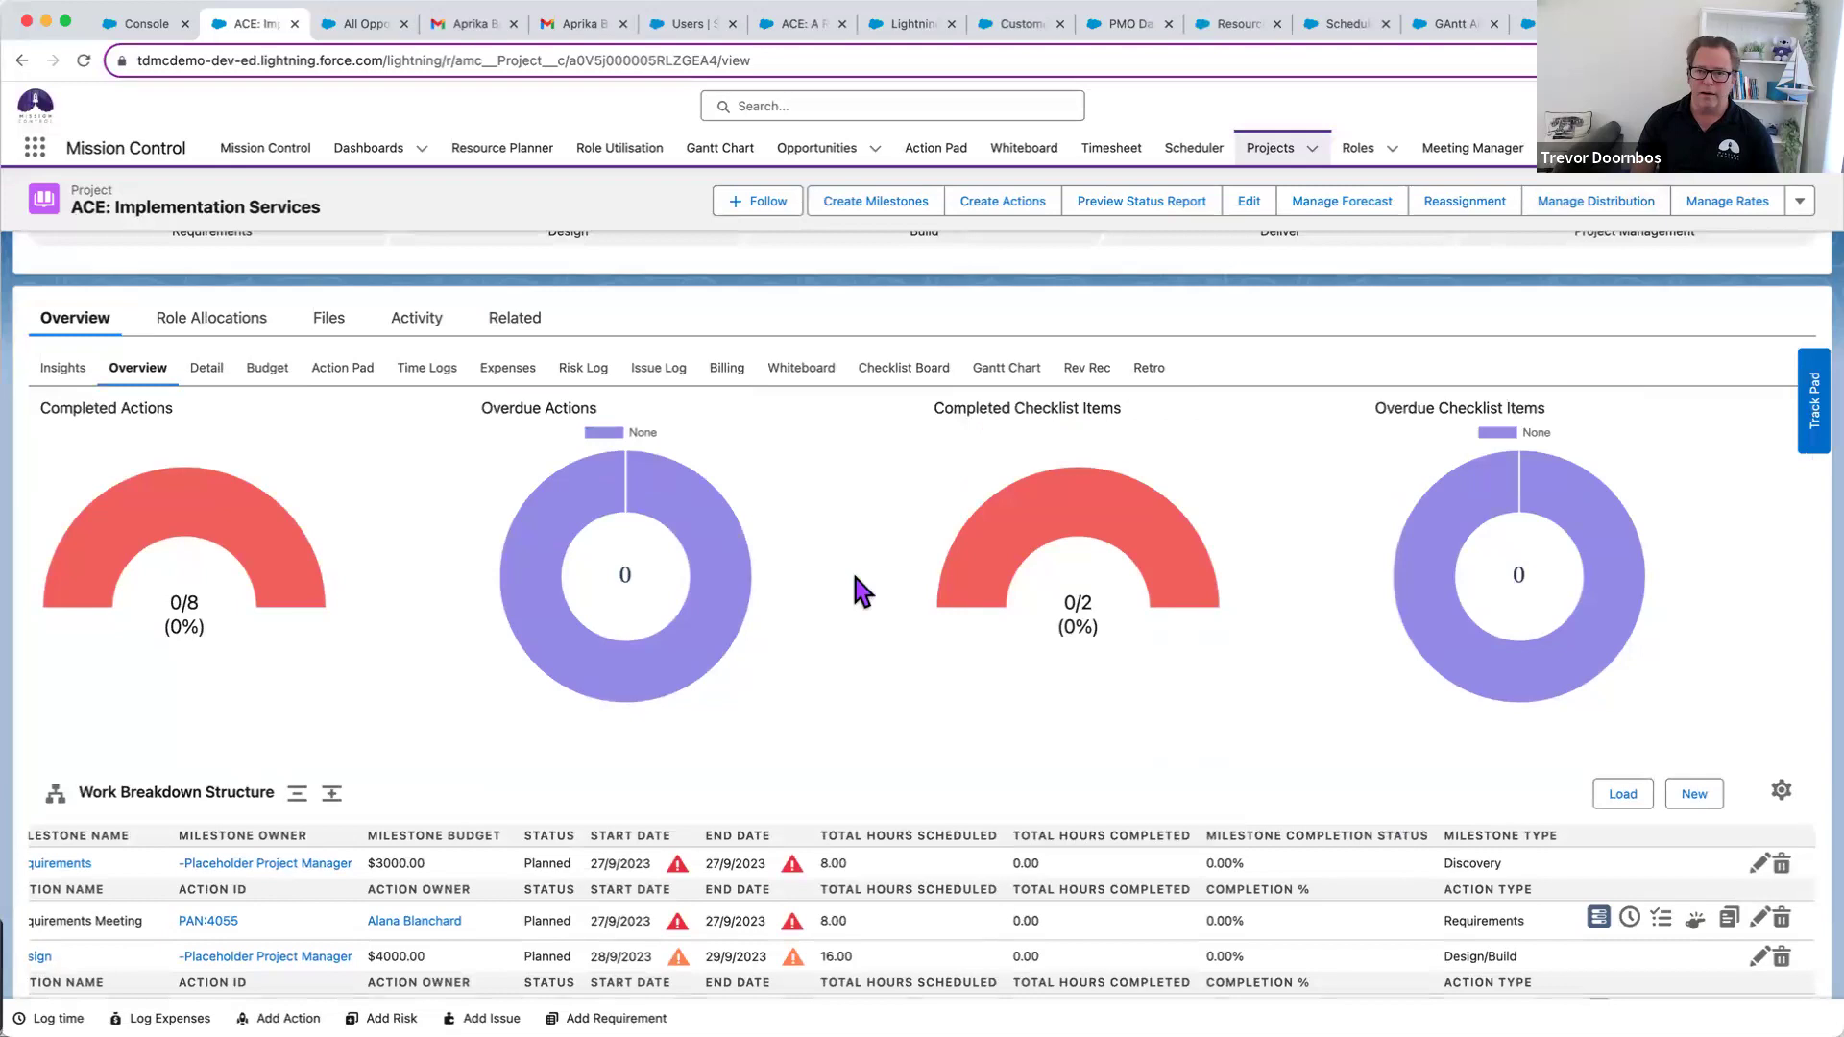
click(485, 24)
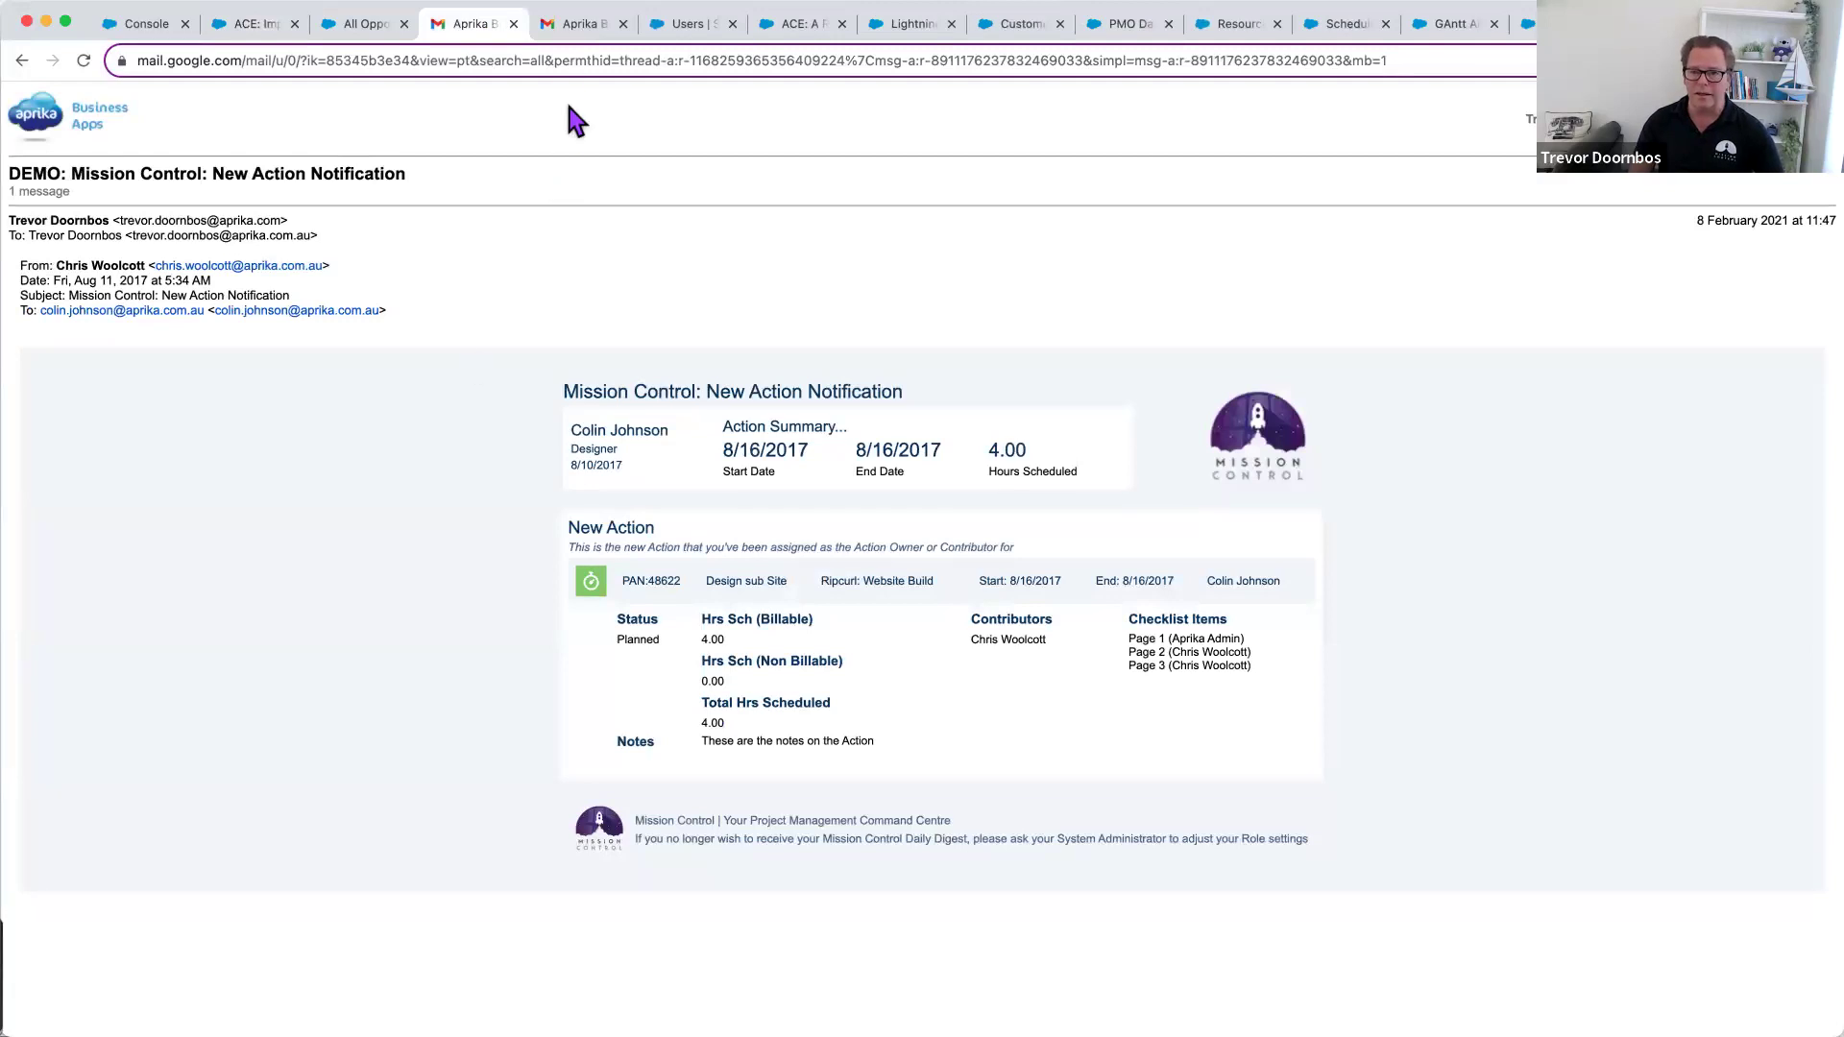
click(566, 27)
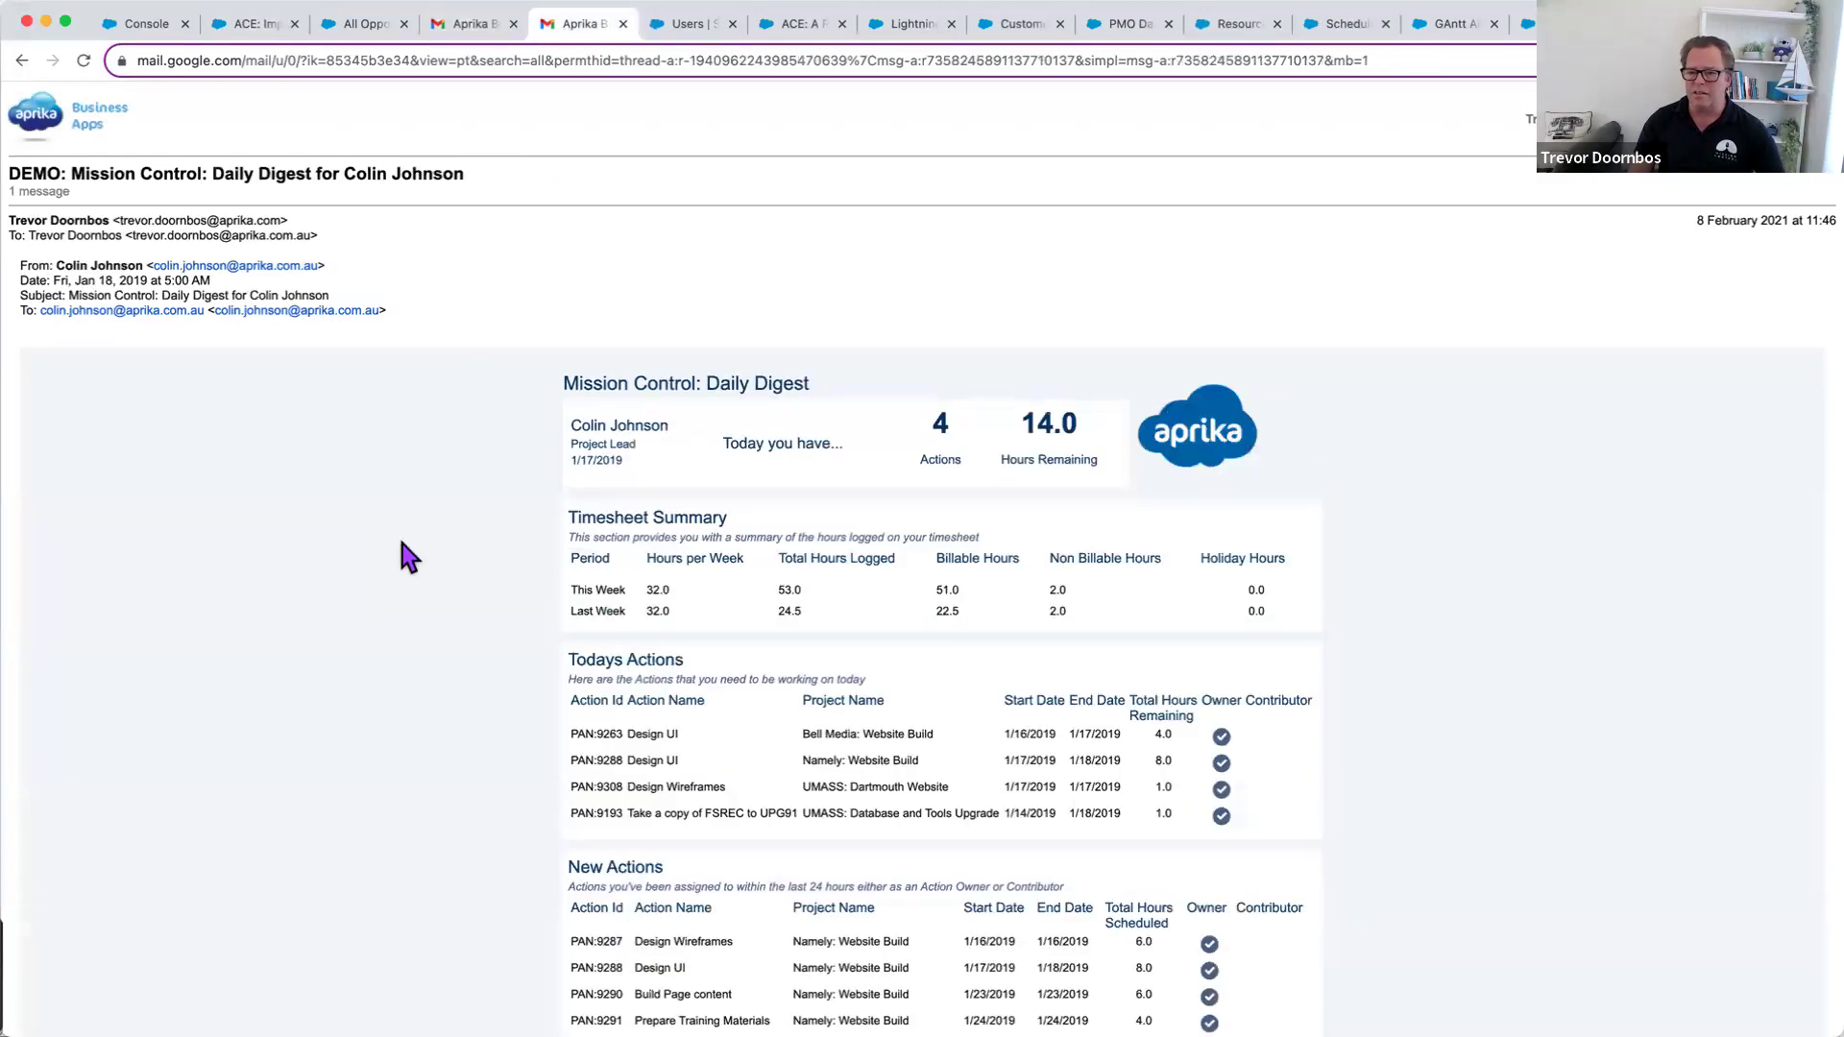
scroll(402, 541, down, 3)
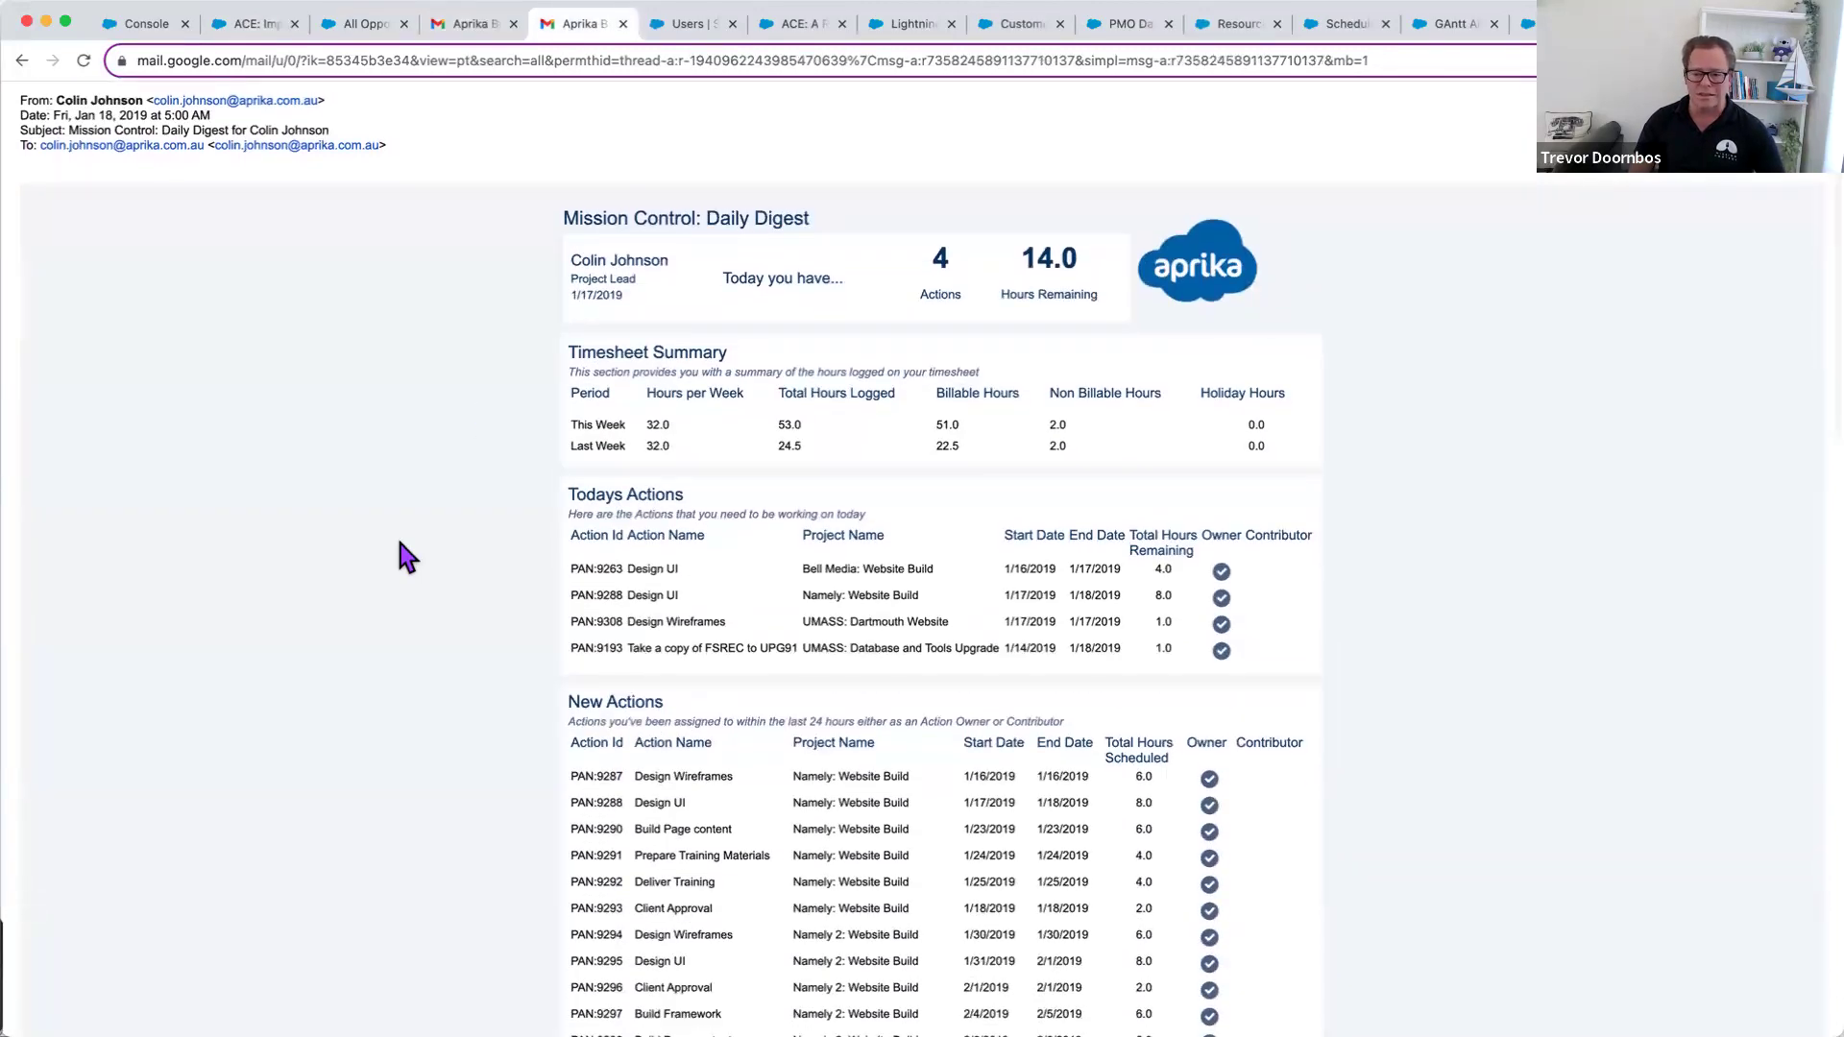
scroll(401, 547, down, 10)
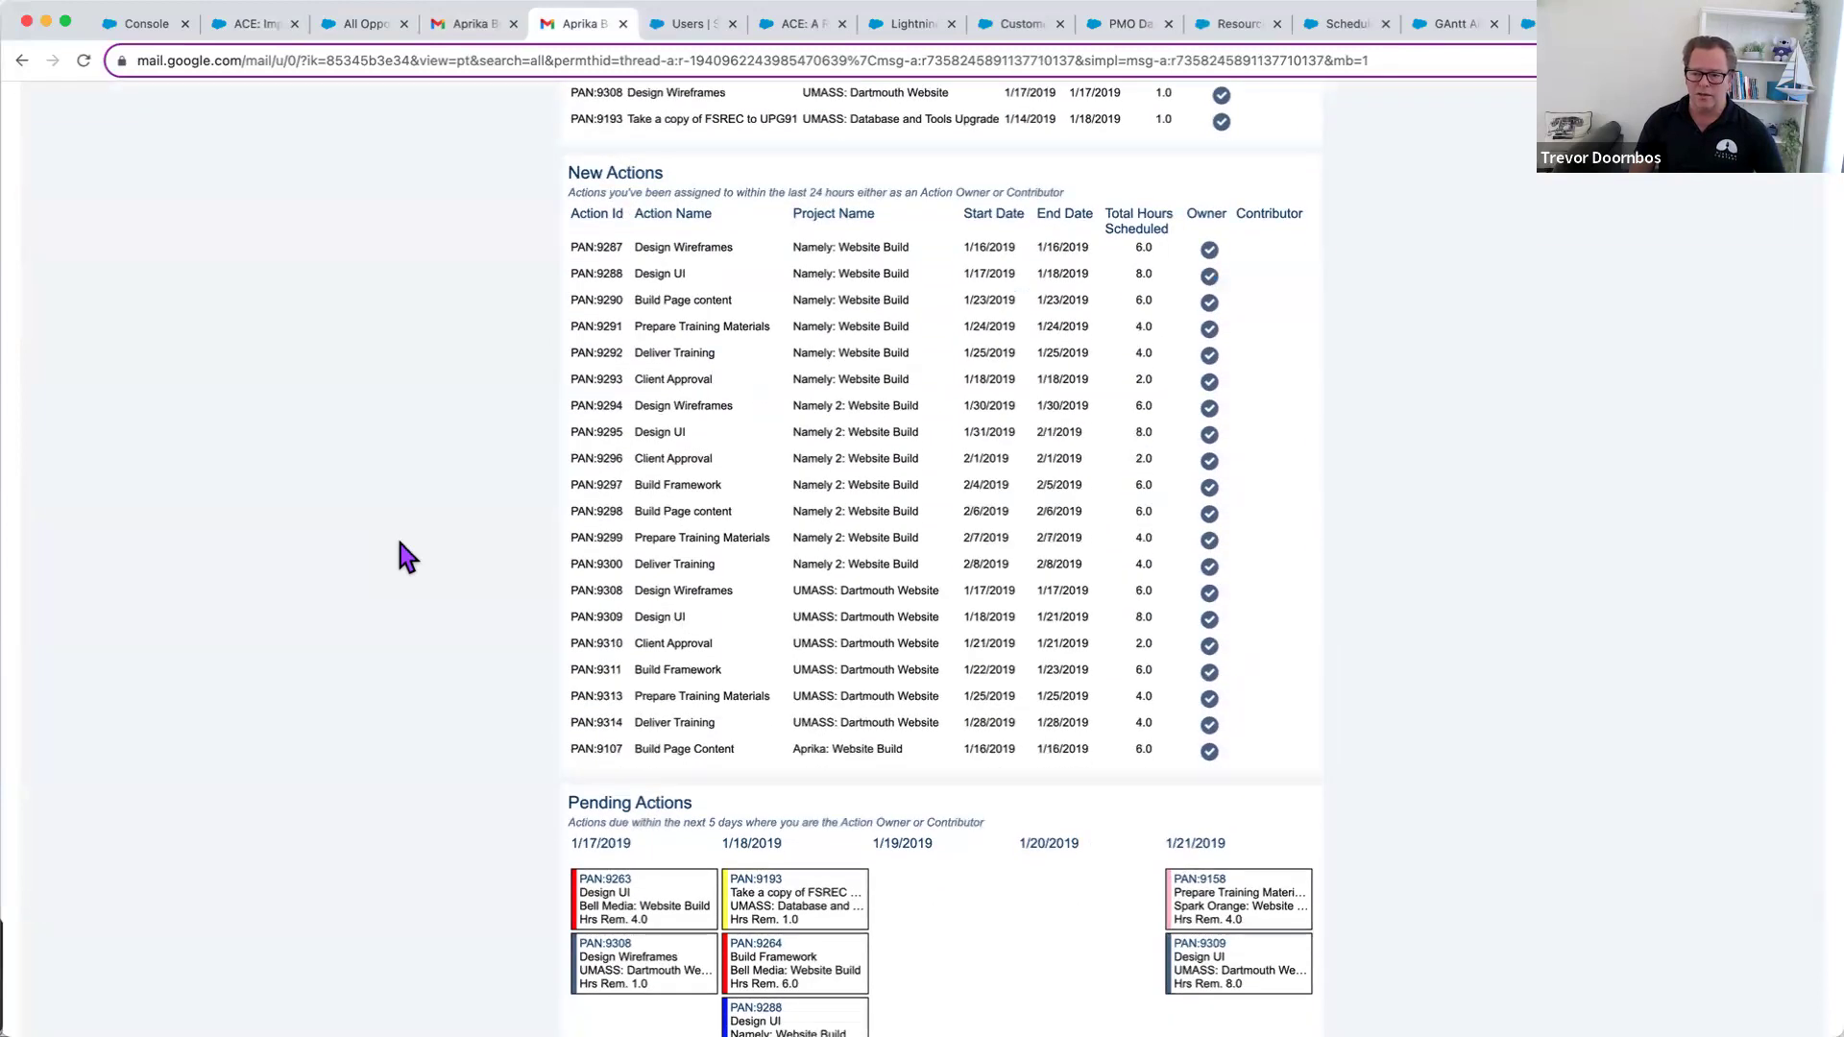
scroll(401, 547, down, 7)
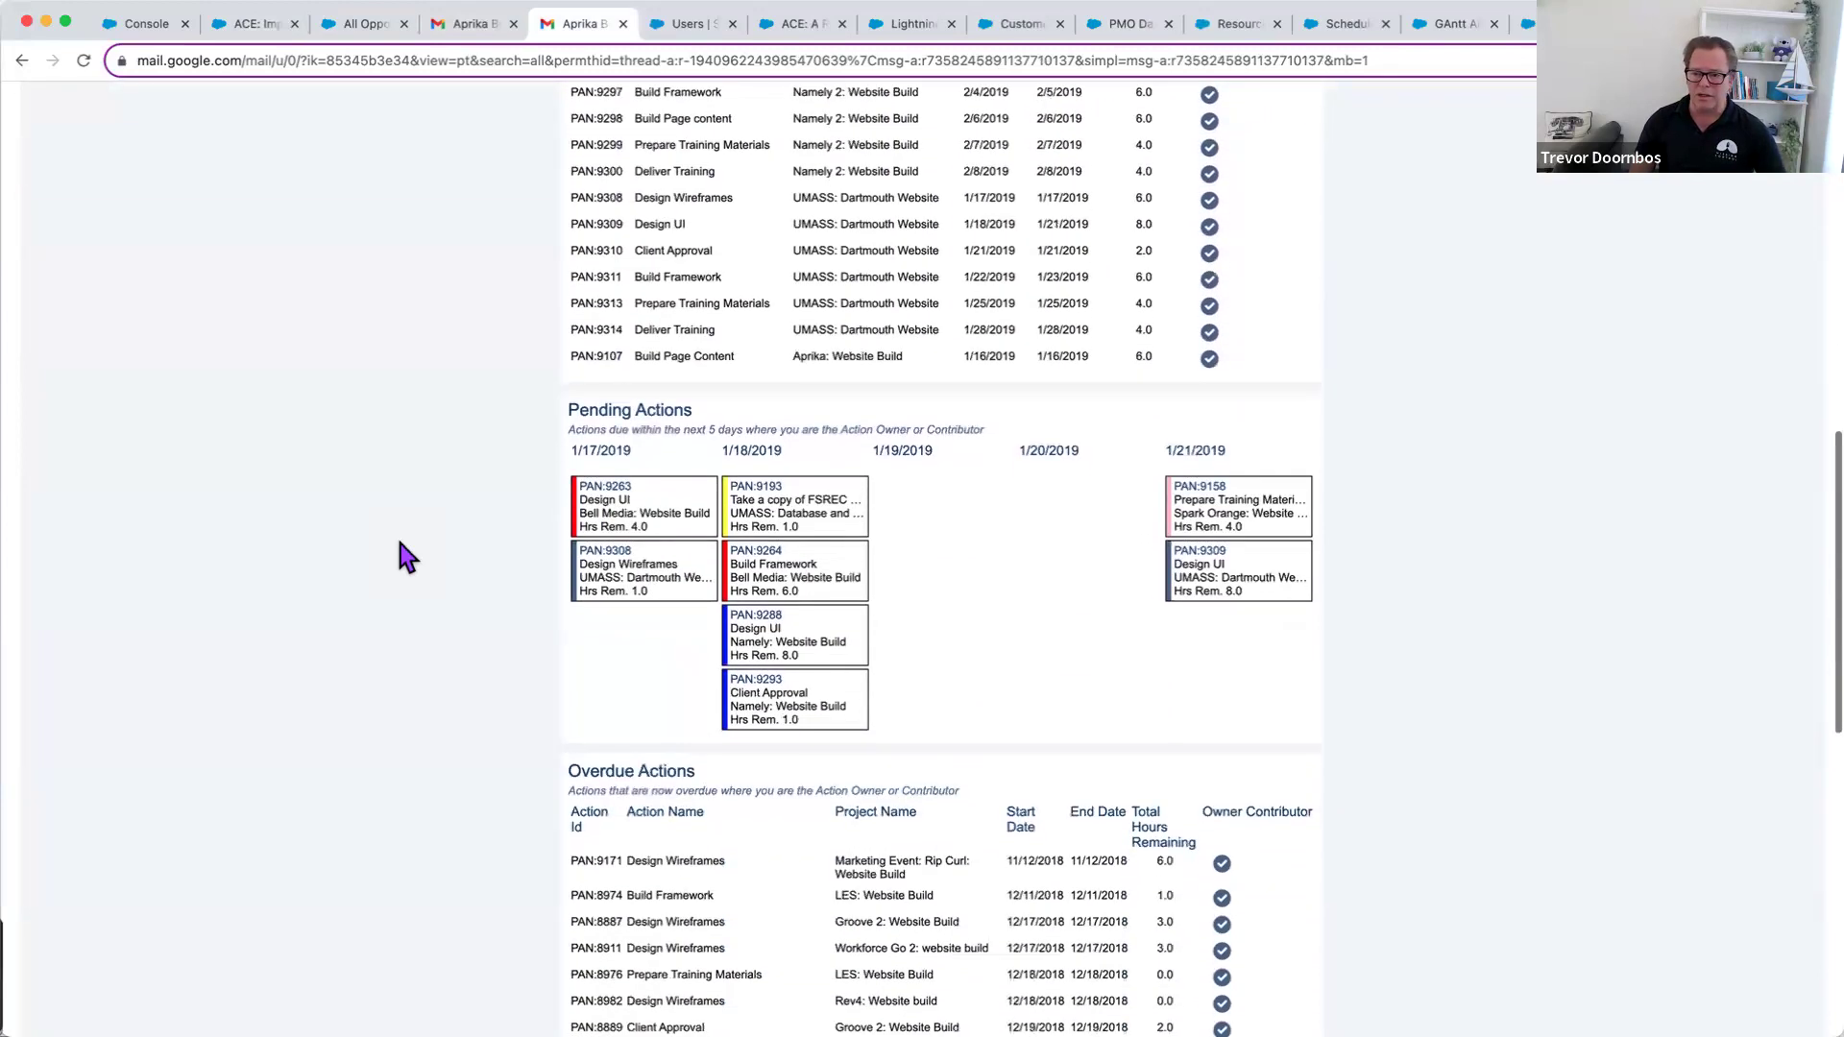
scroll(401, 552, down, 8)
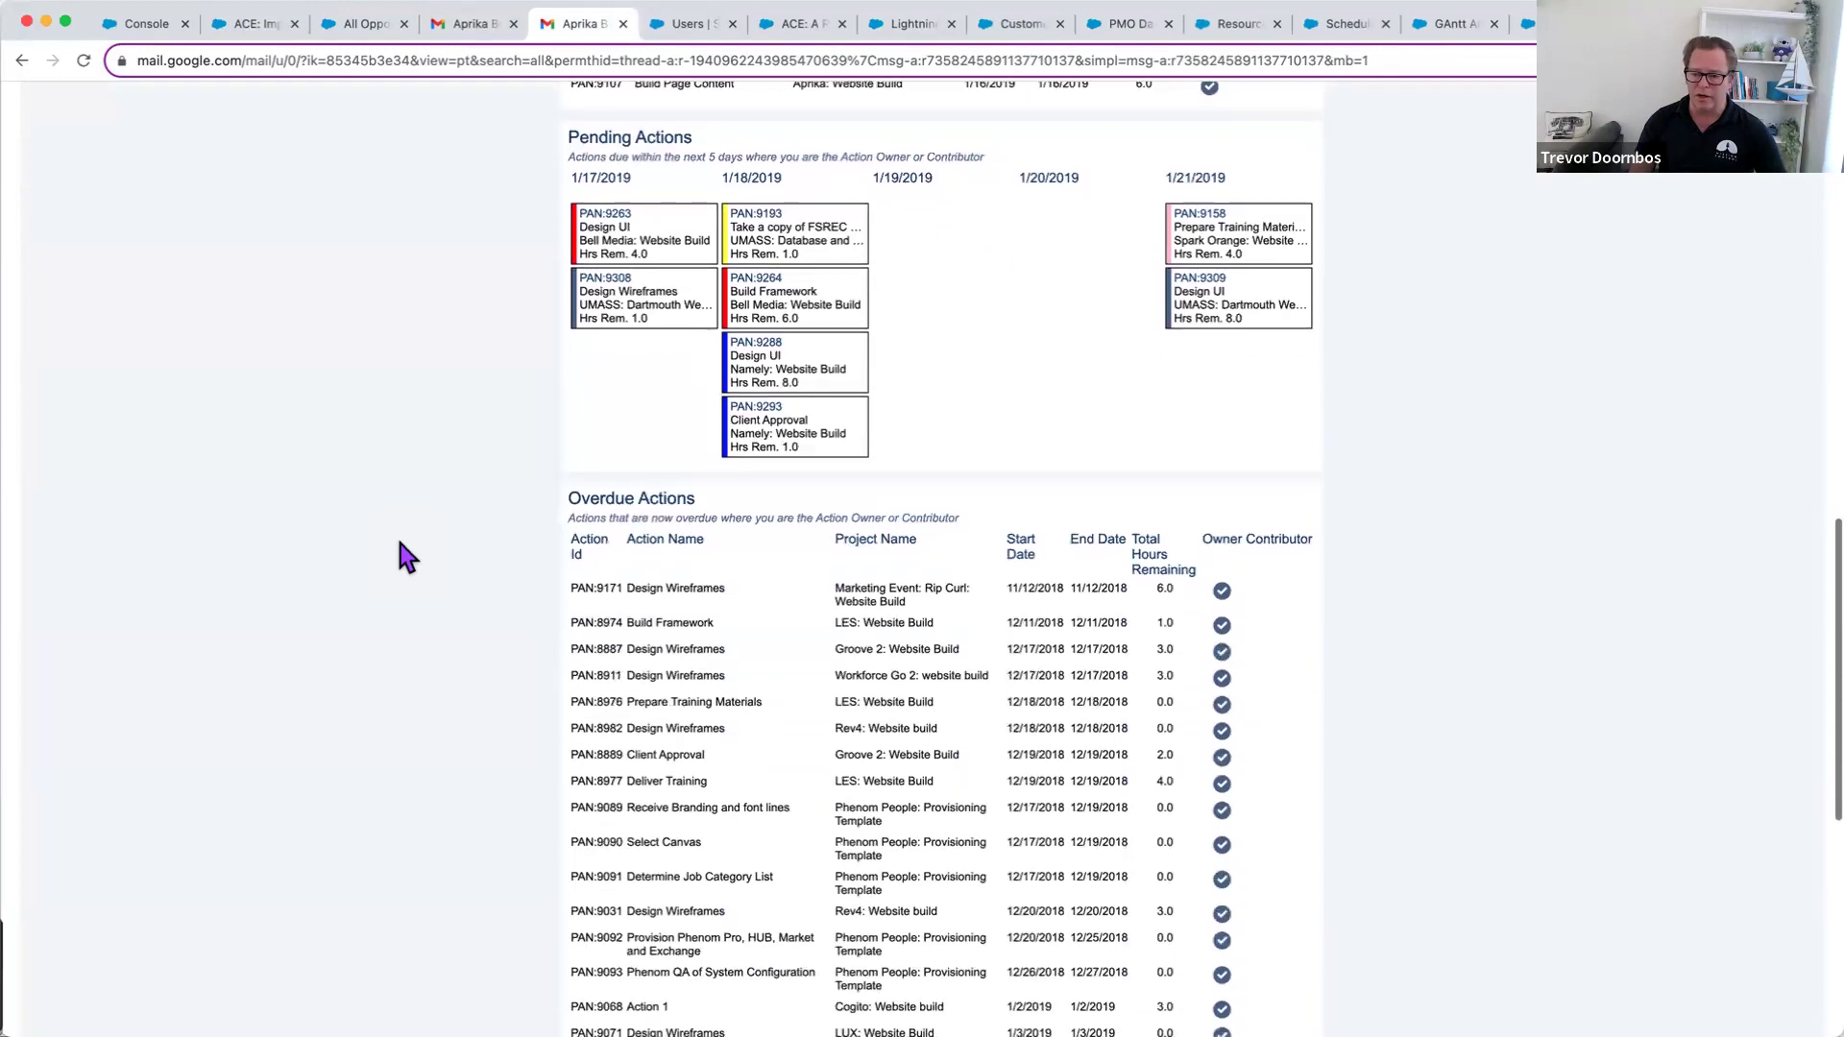
scroll(402, 545, down, 9)
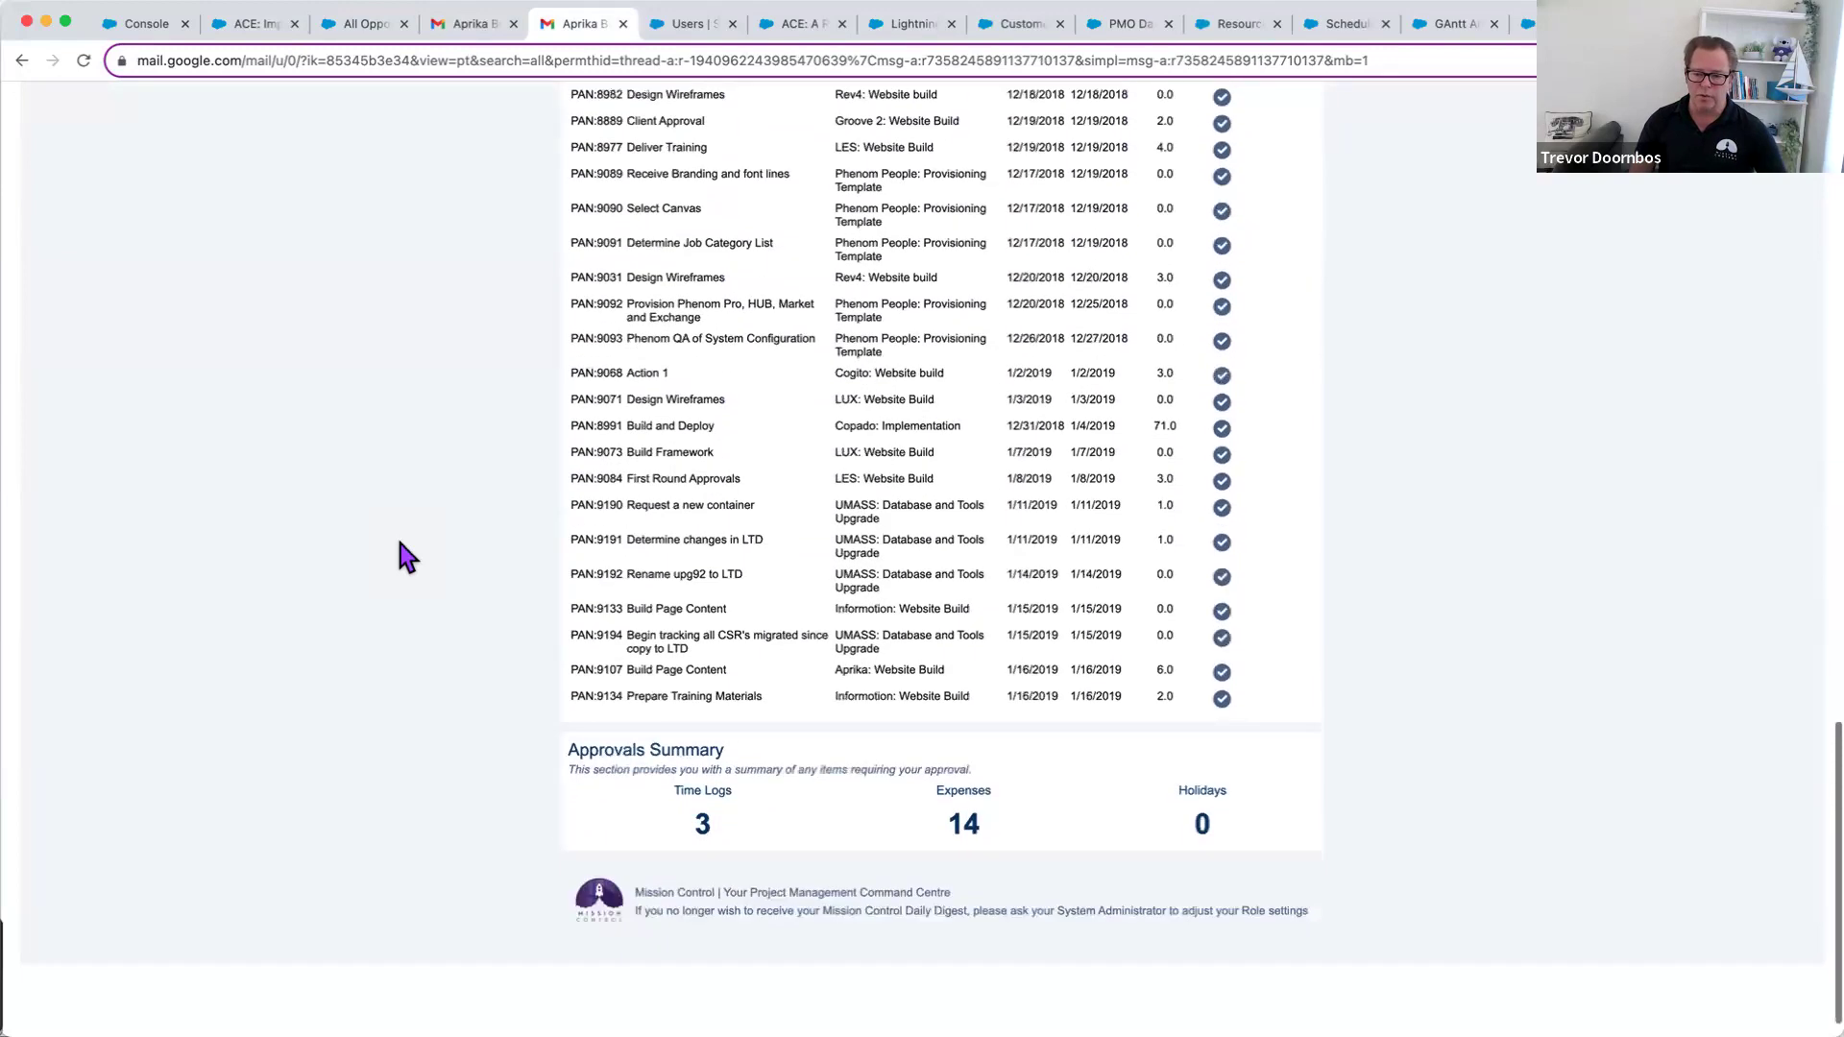
scroll(419, 527, up, 15)
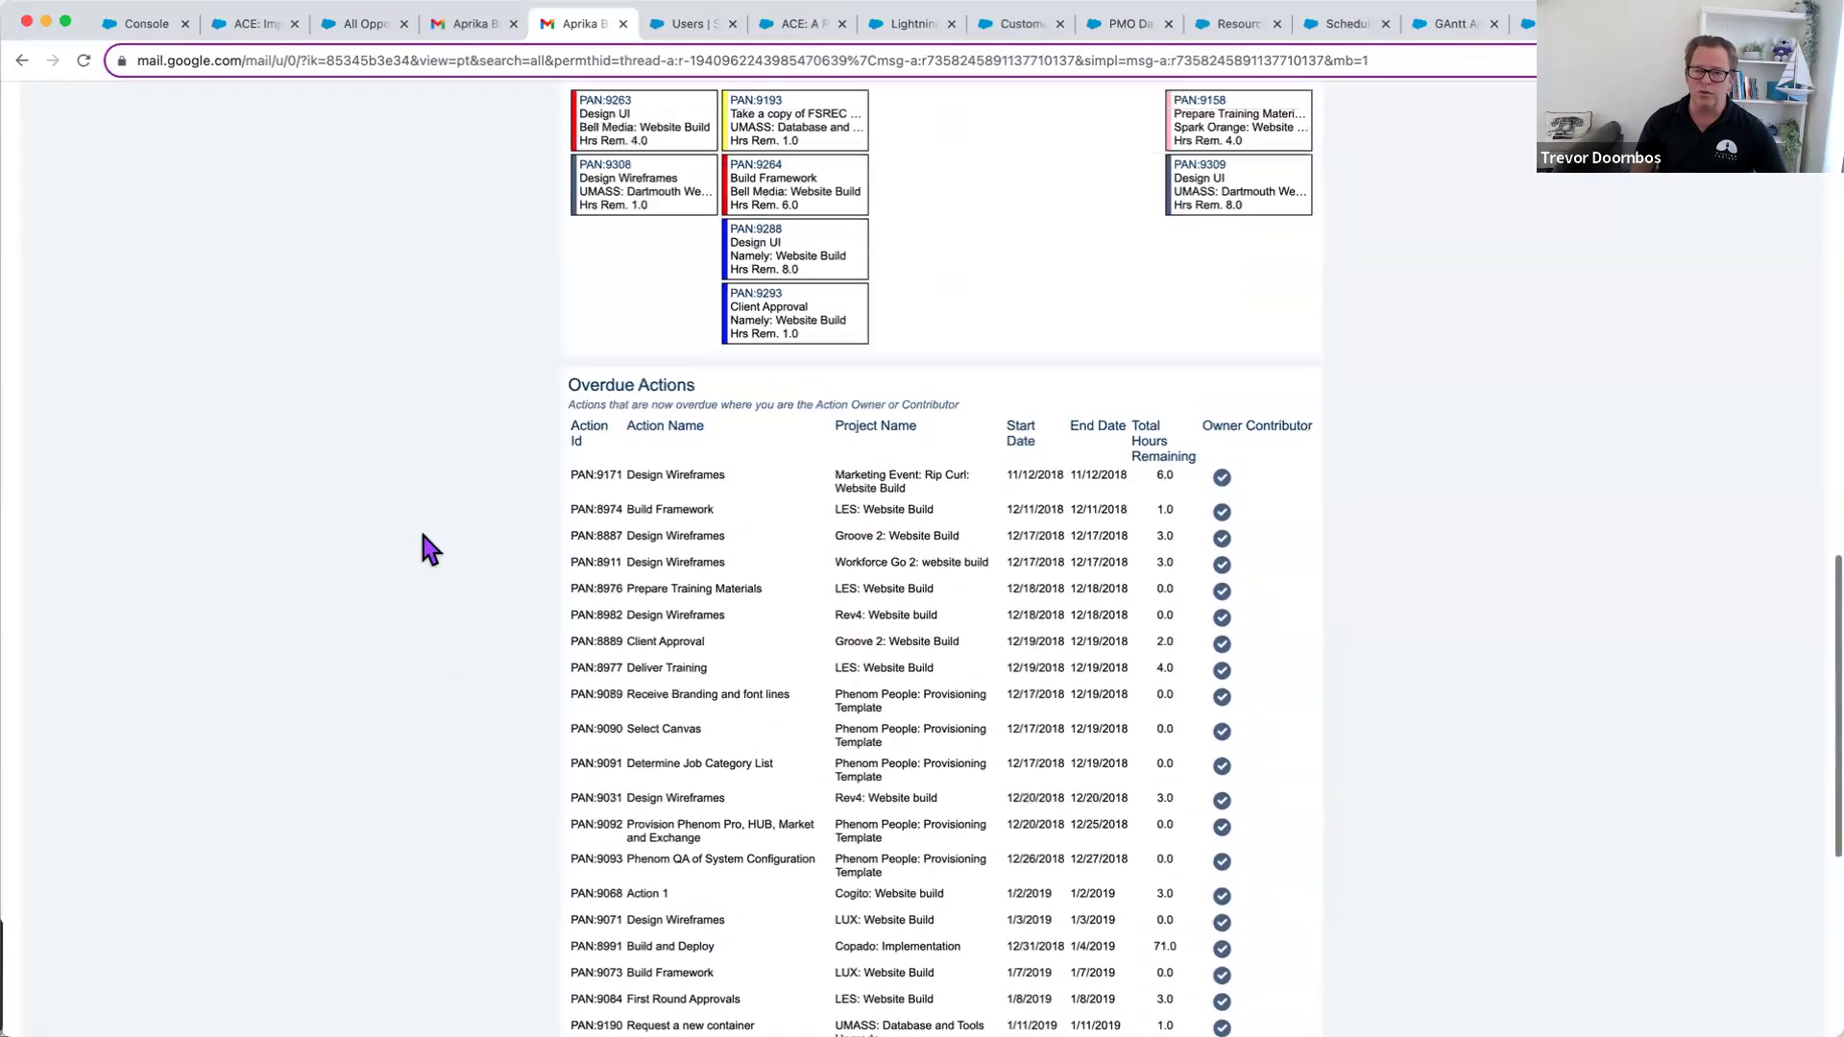
scroll(344, 204, up, 4)
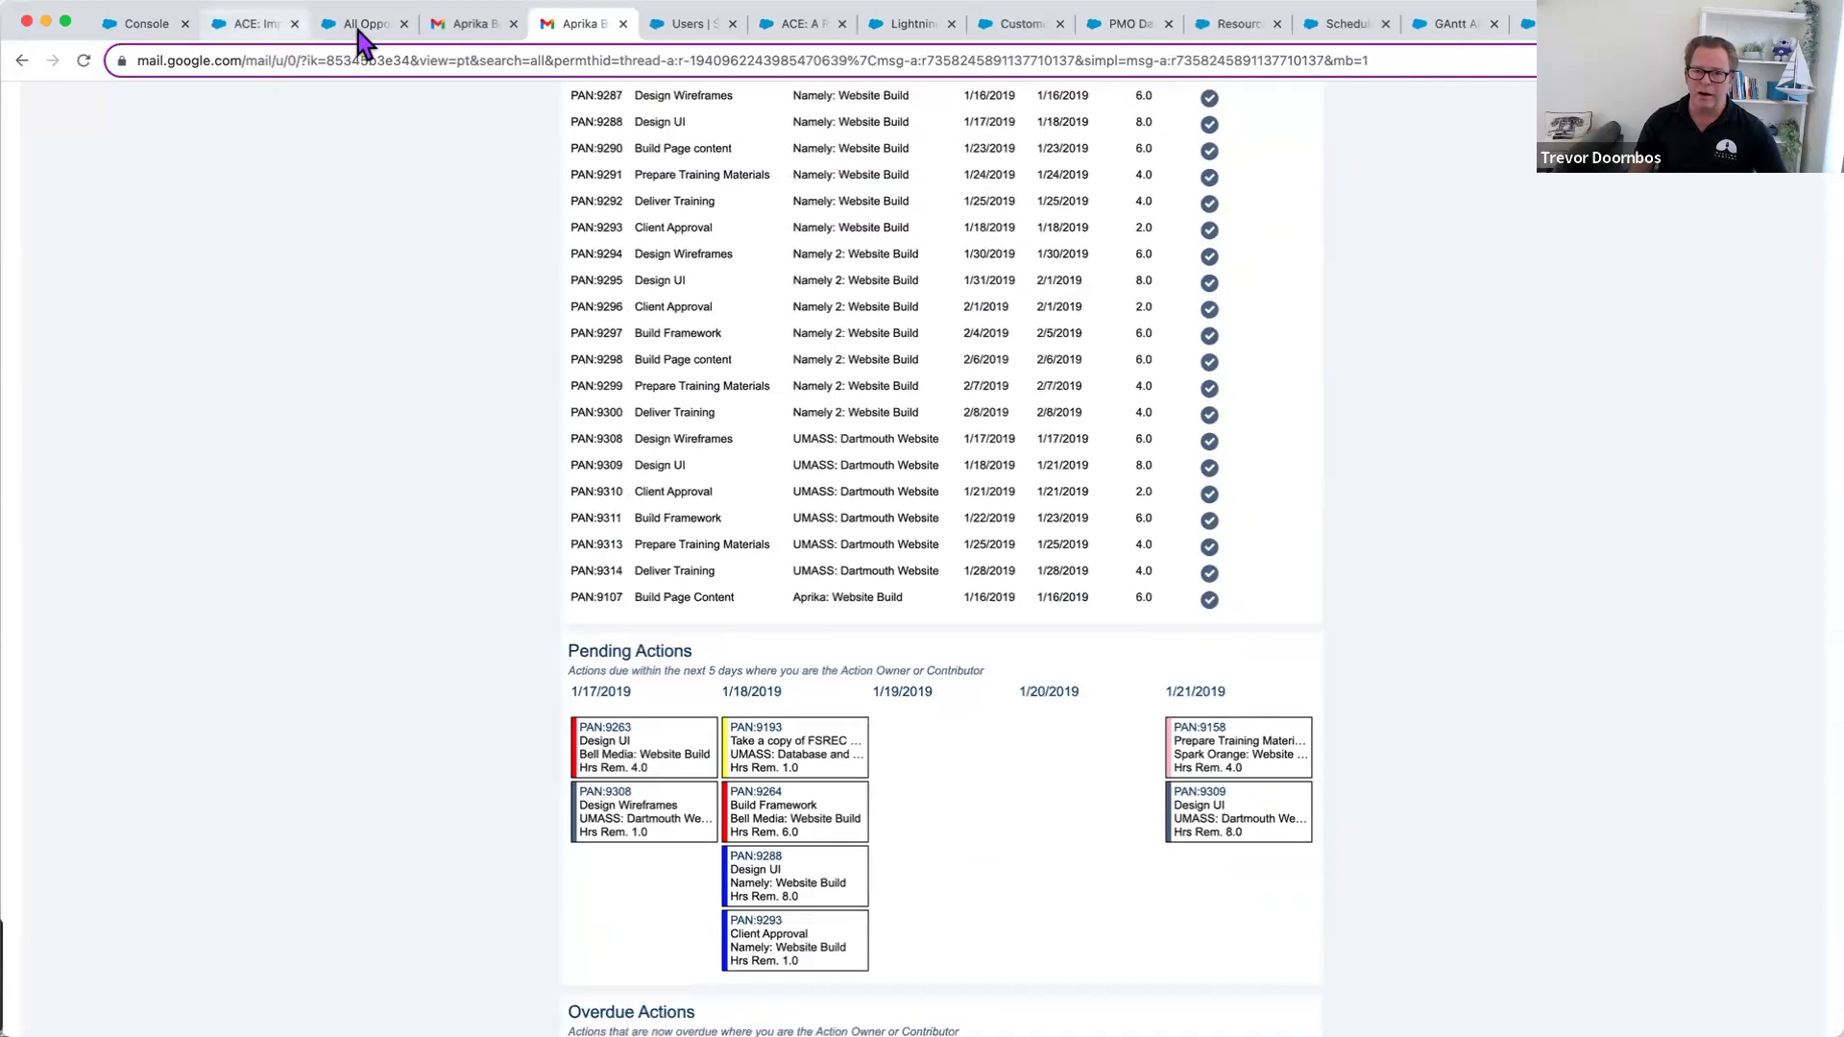
click(358, 32)
- Return to the ACE project and show the Track Pad's Feed
click(256, 31)
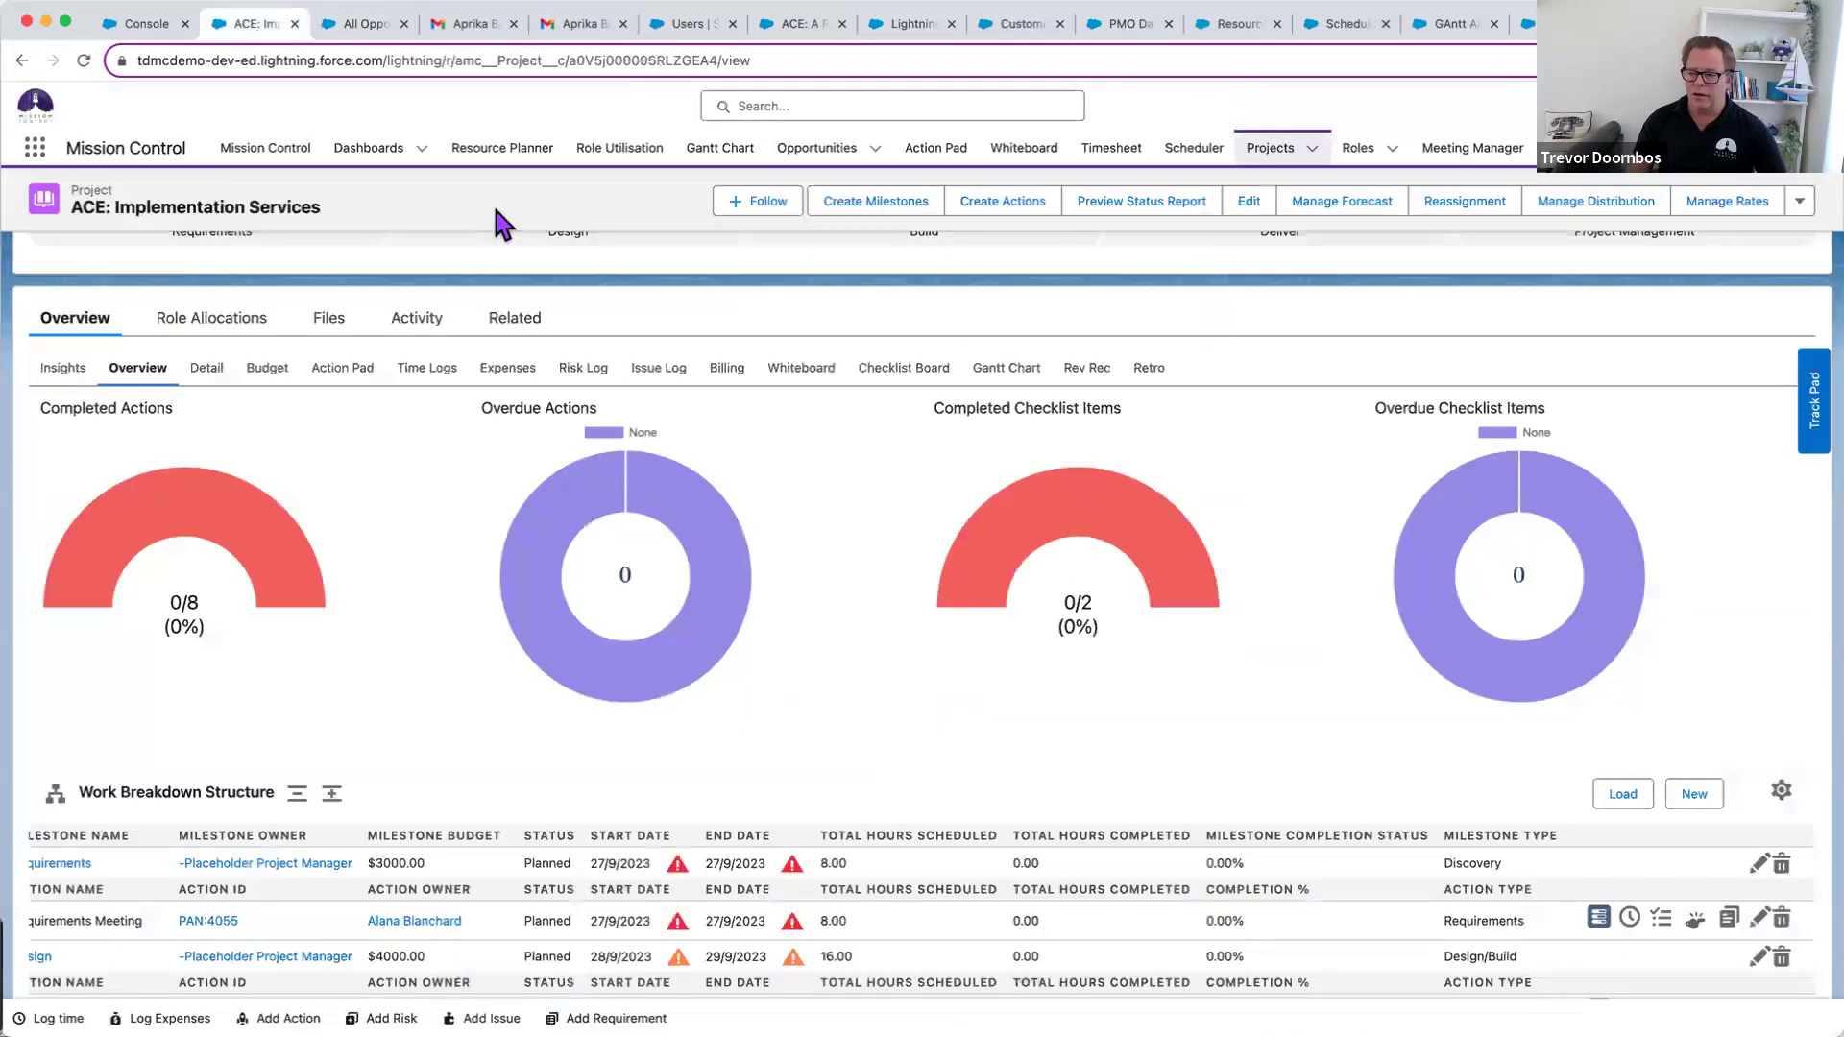
scroll(871, 659, up, 3)
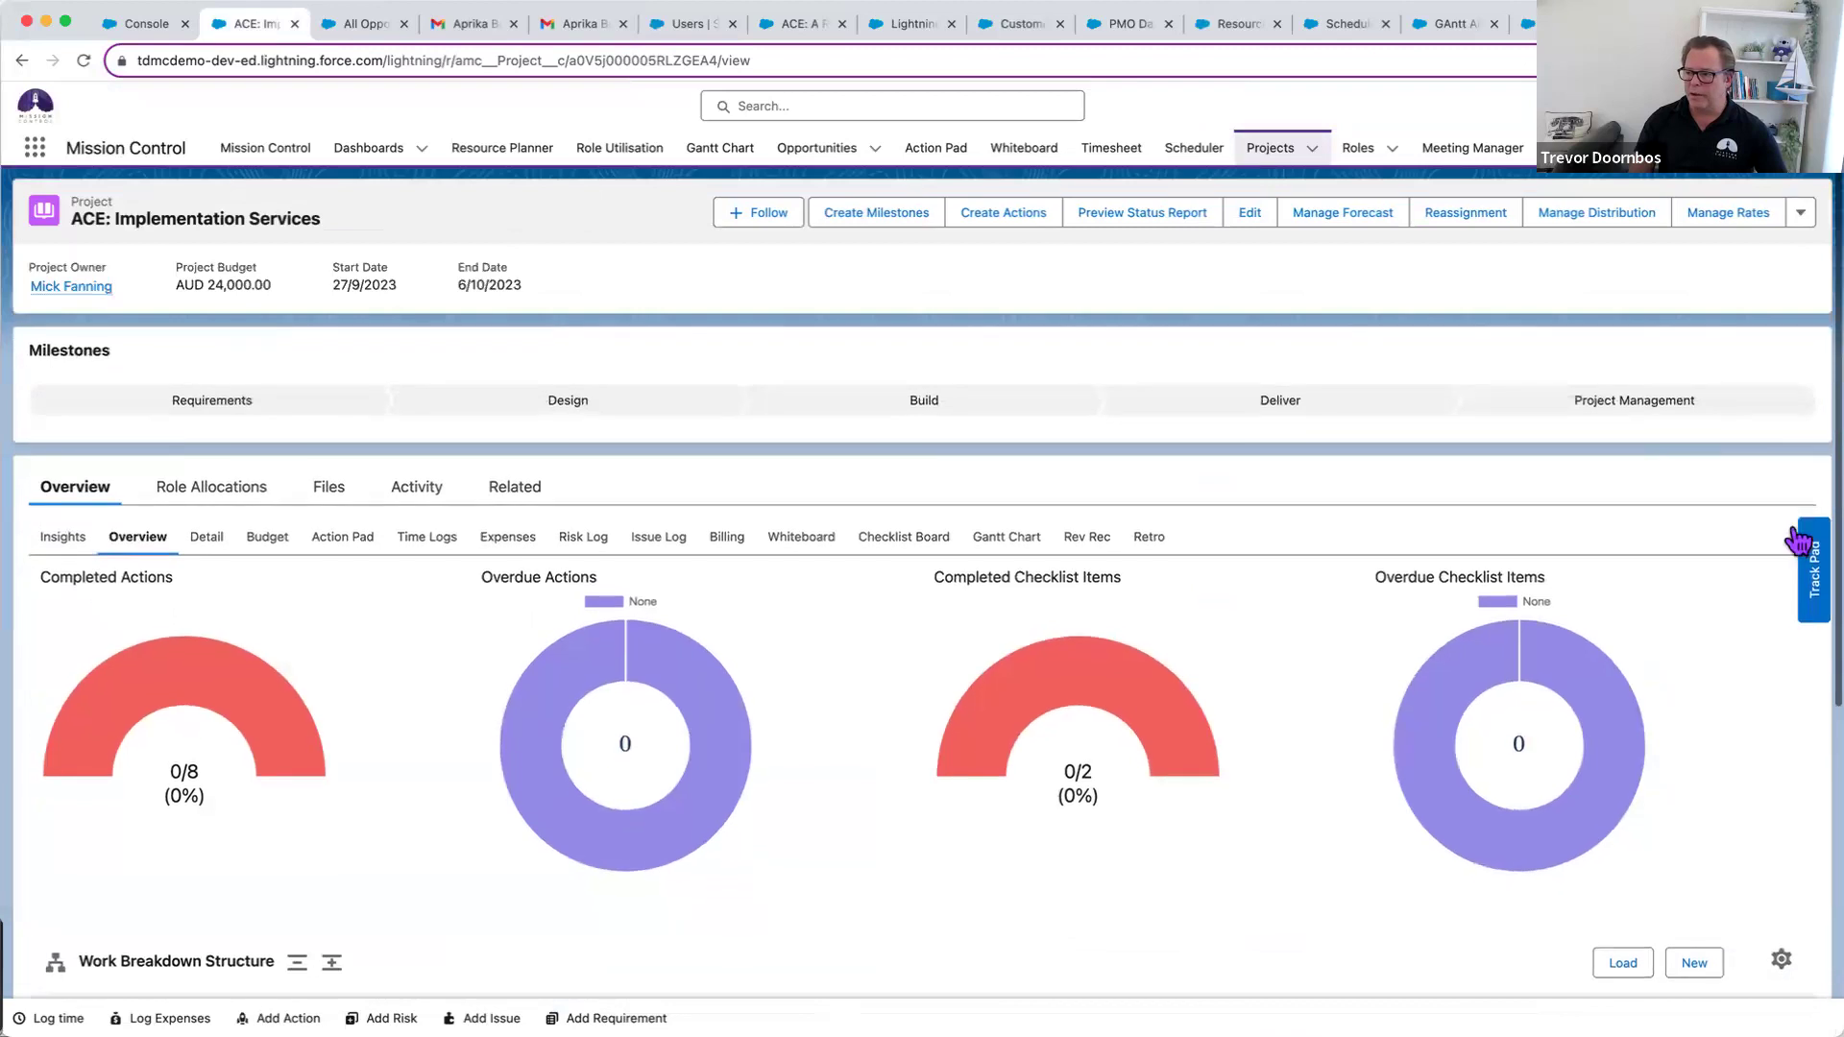
click(1811, 577)
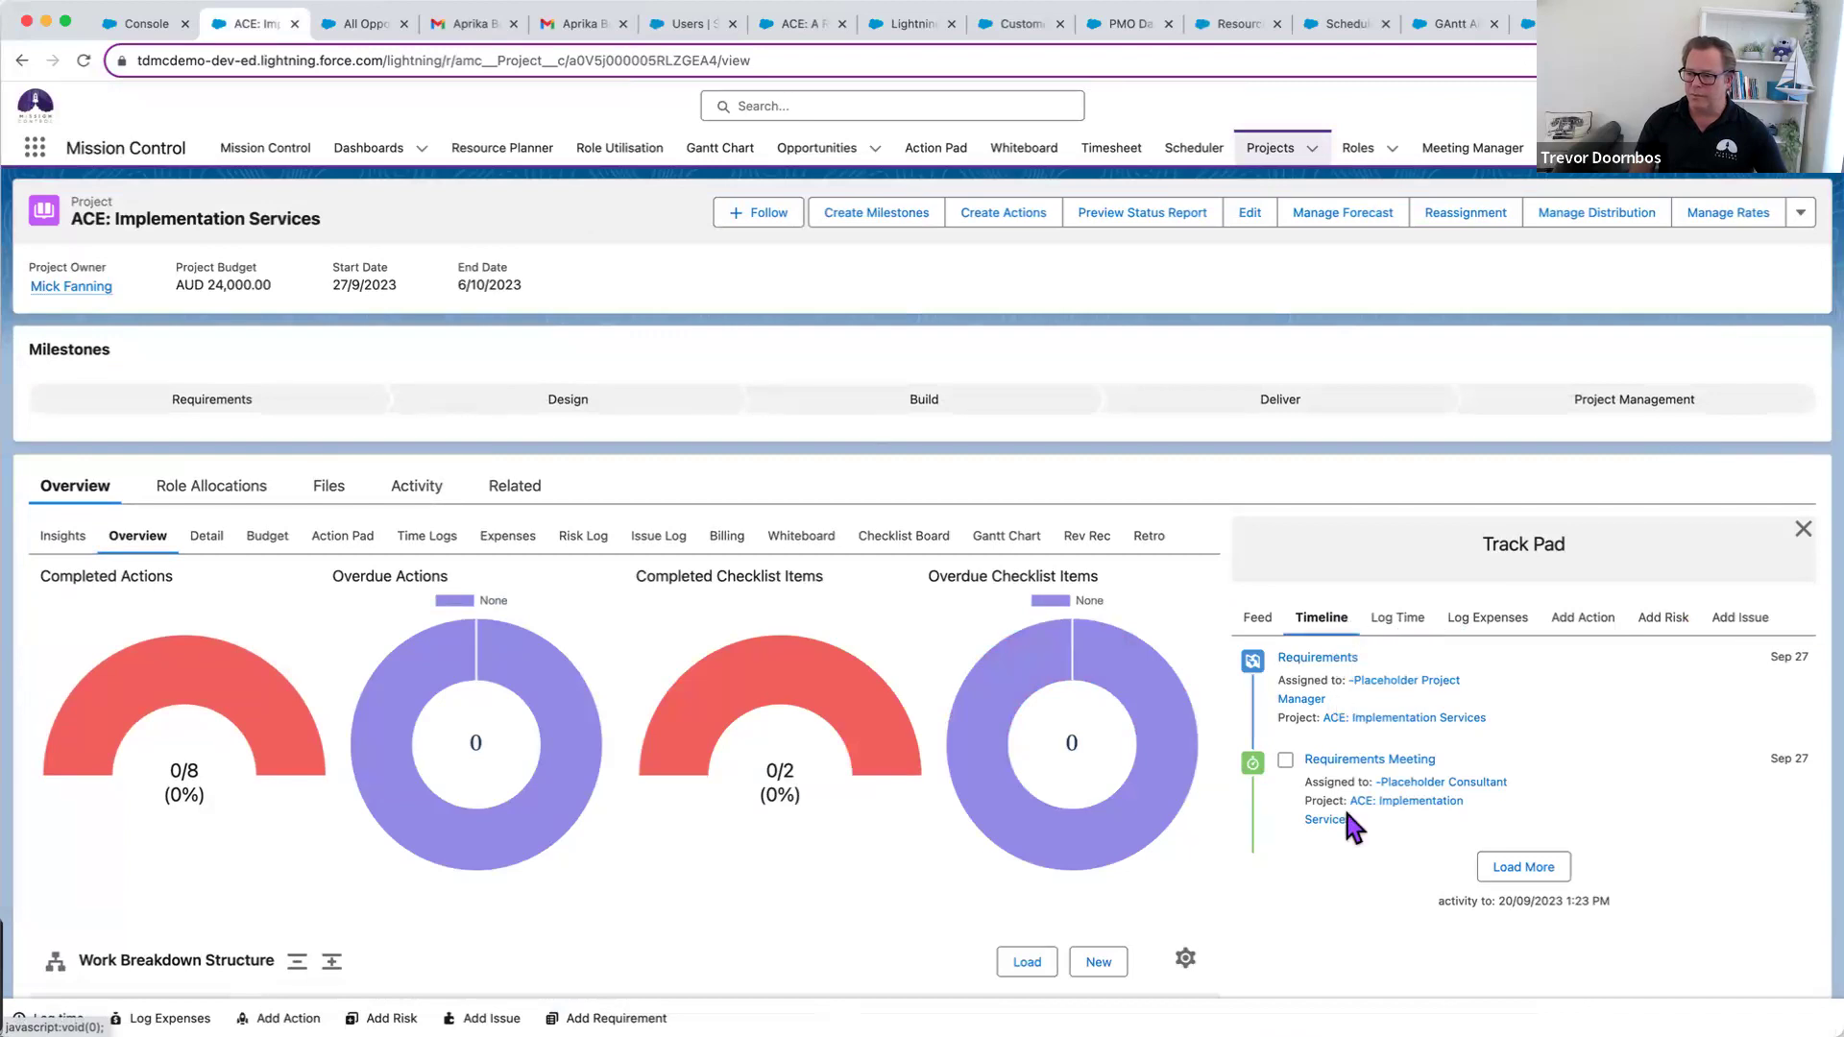
click(1257, 623)
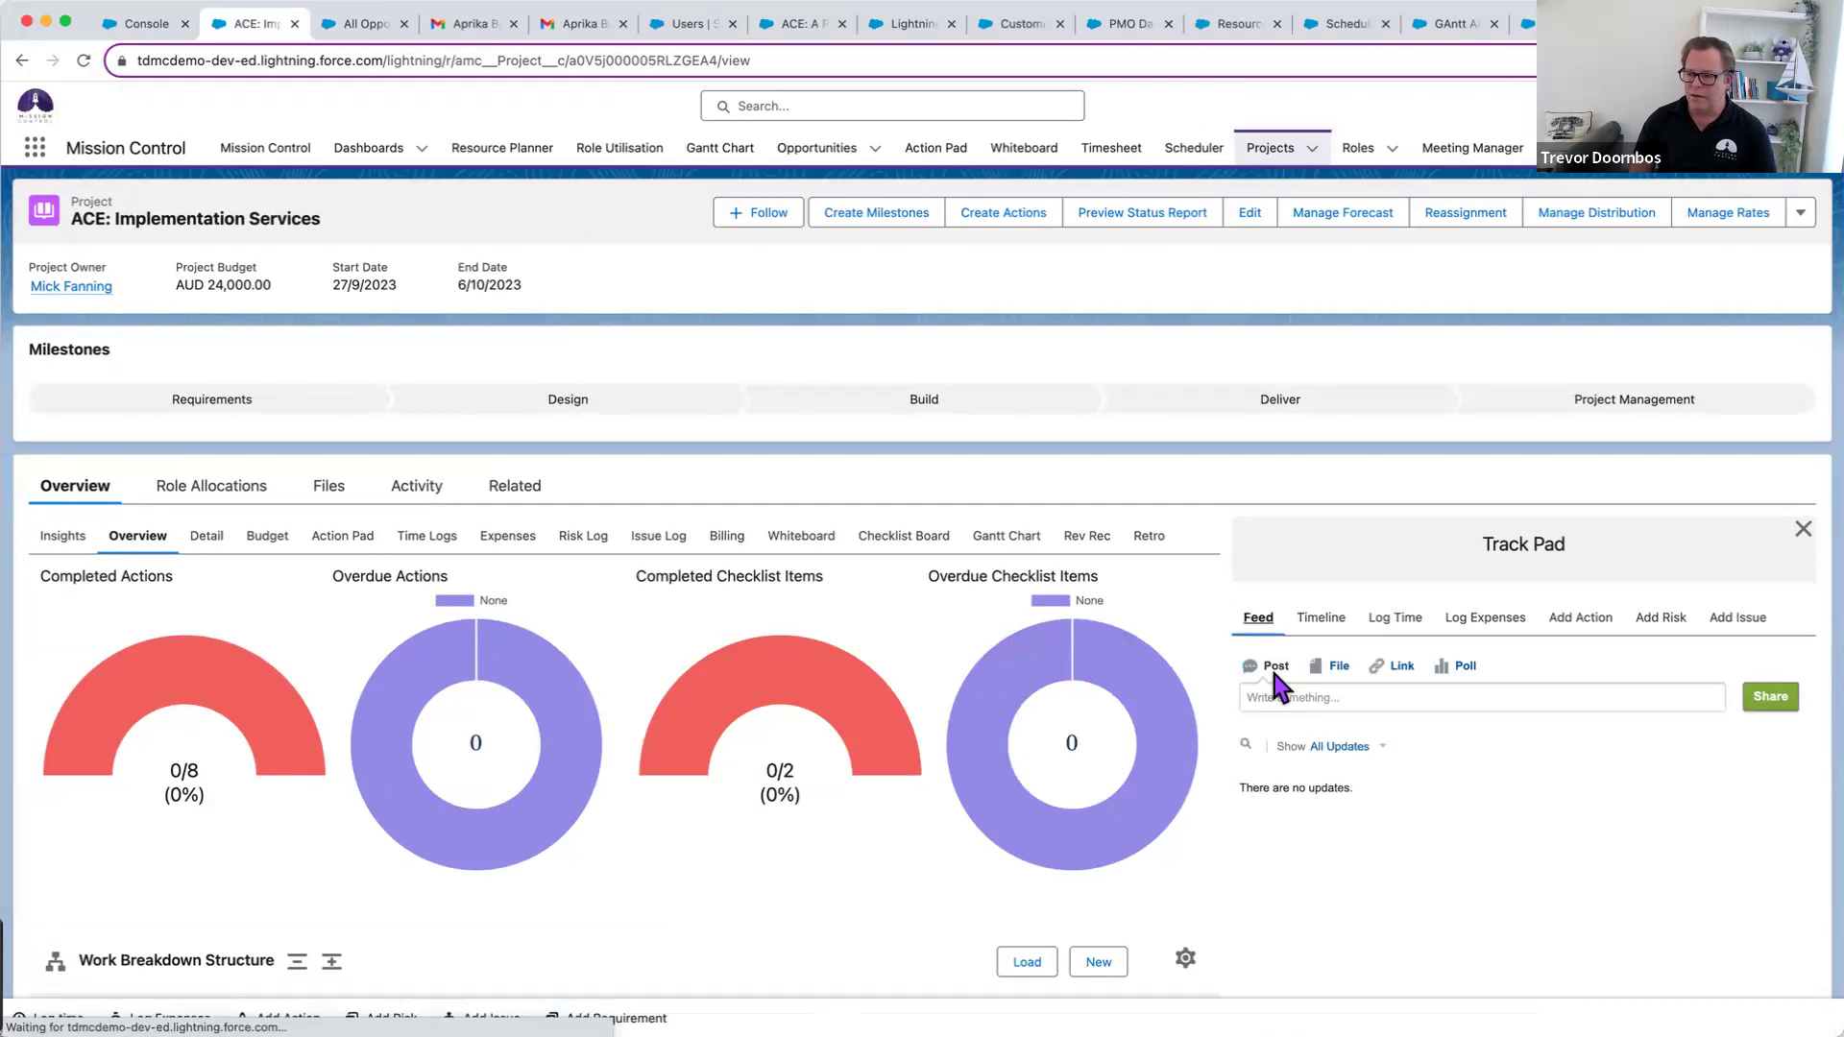
click(1279, 696)
text(@alan)
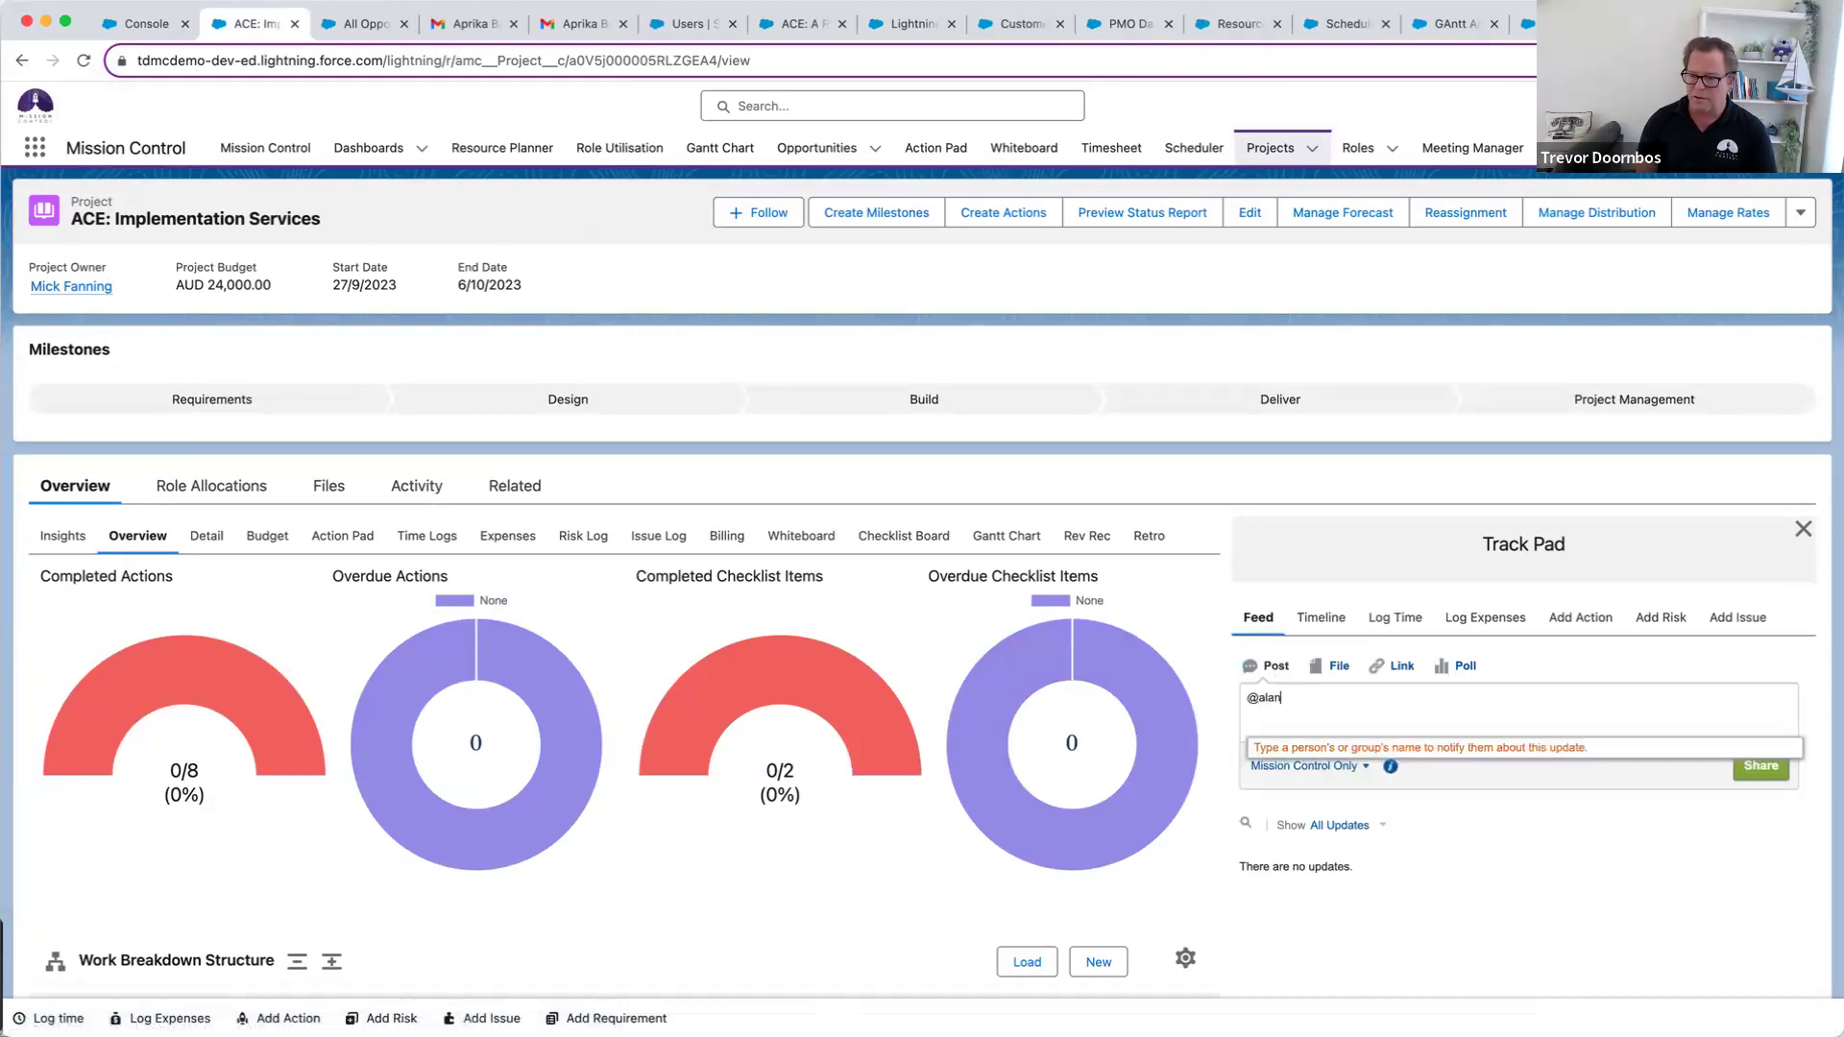
key(Return)
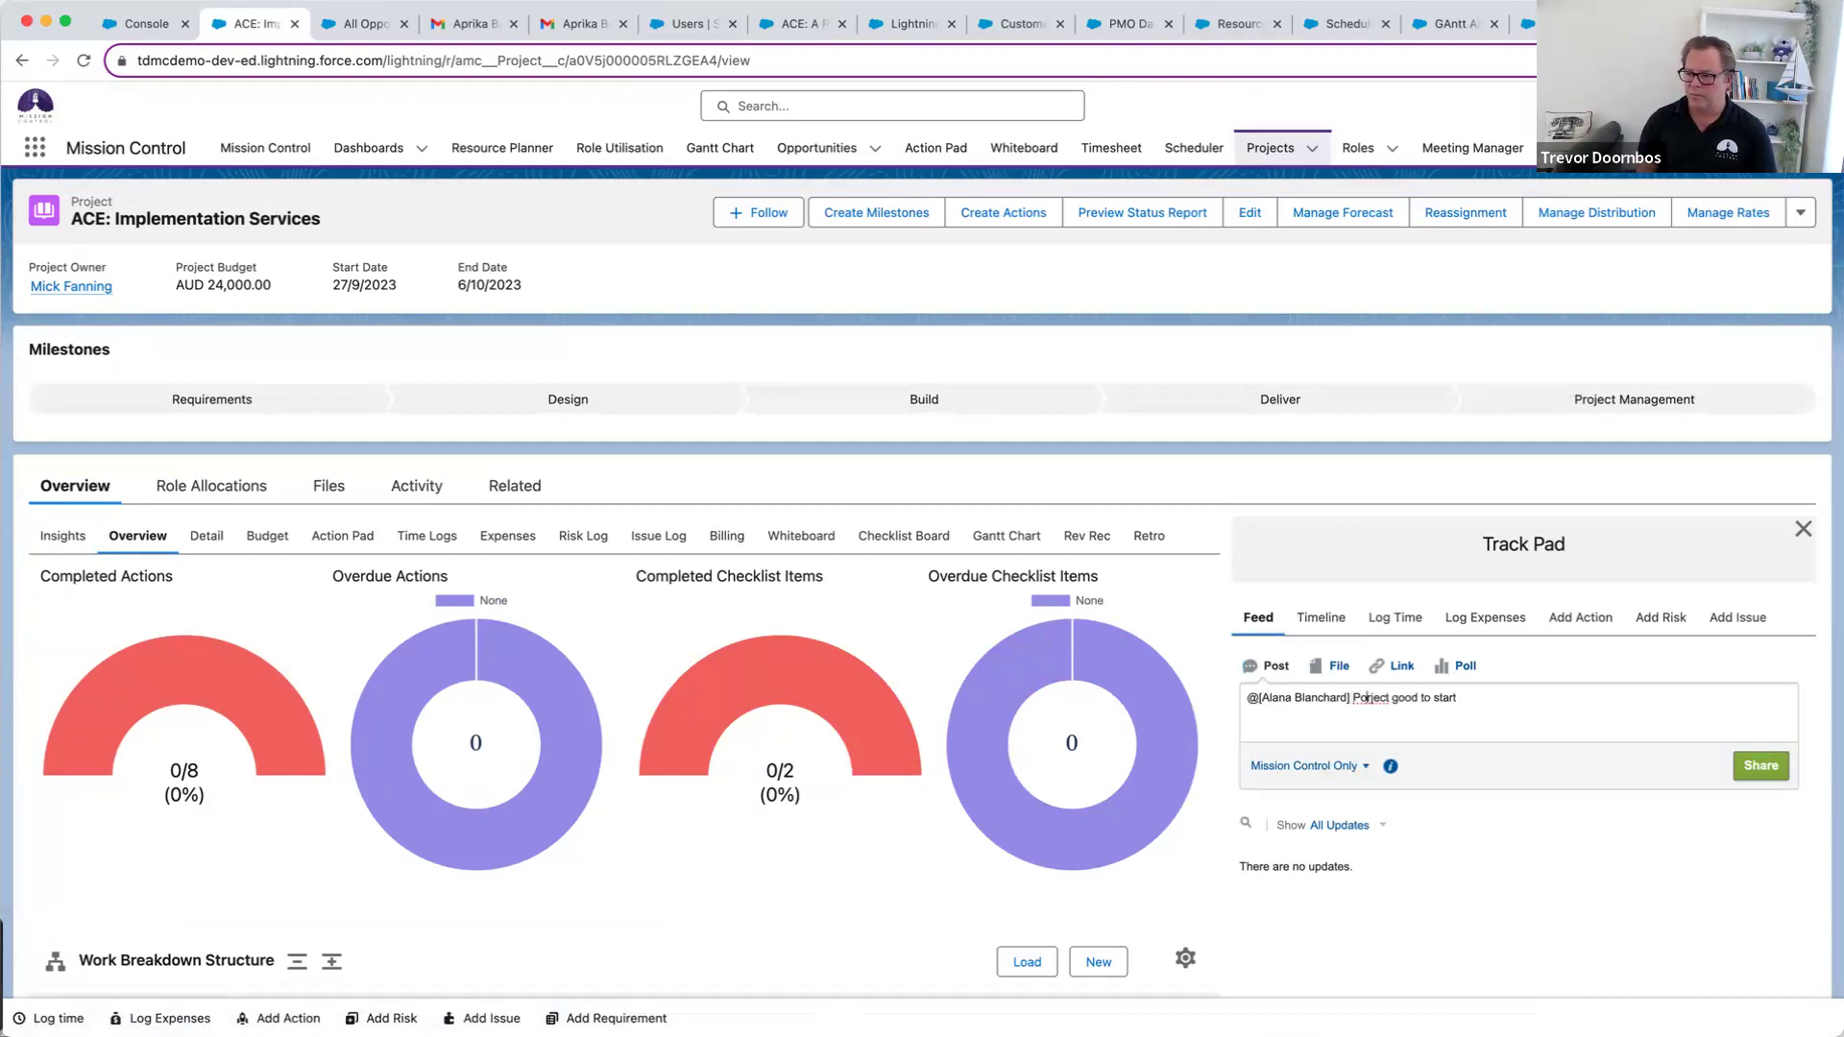
key(BackSpace)
key(BackSpace)
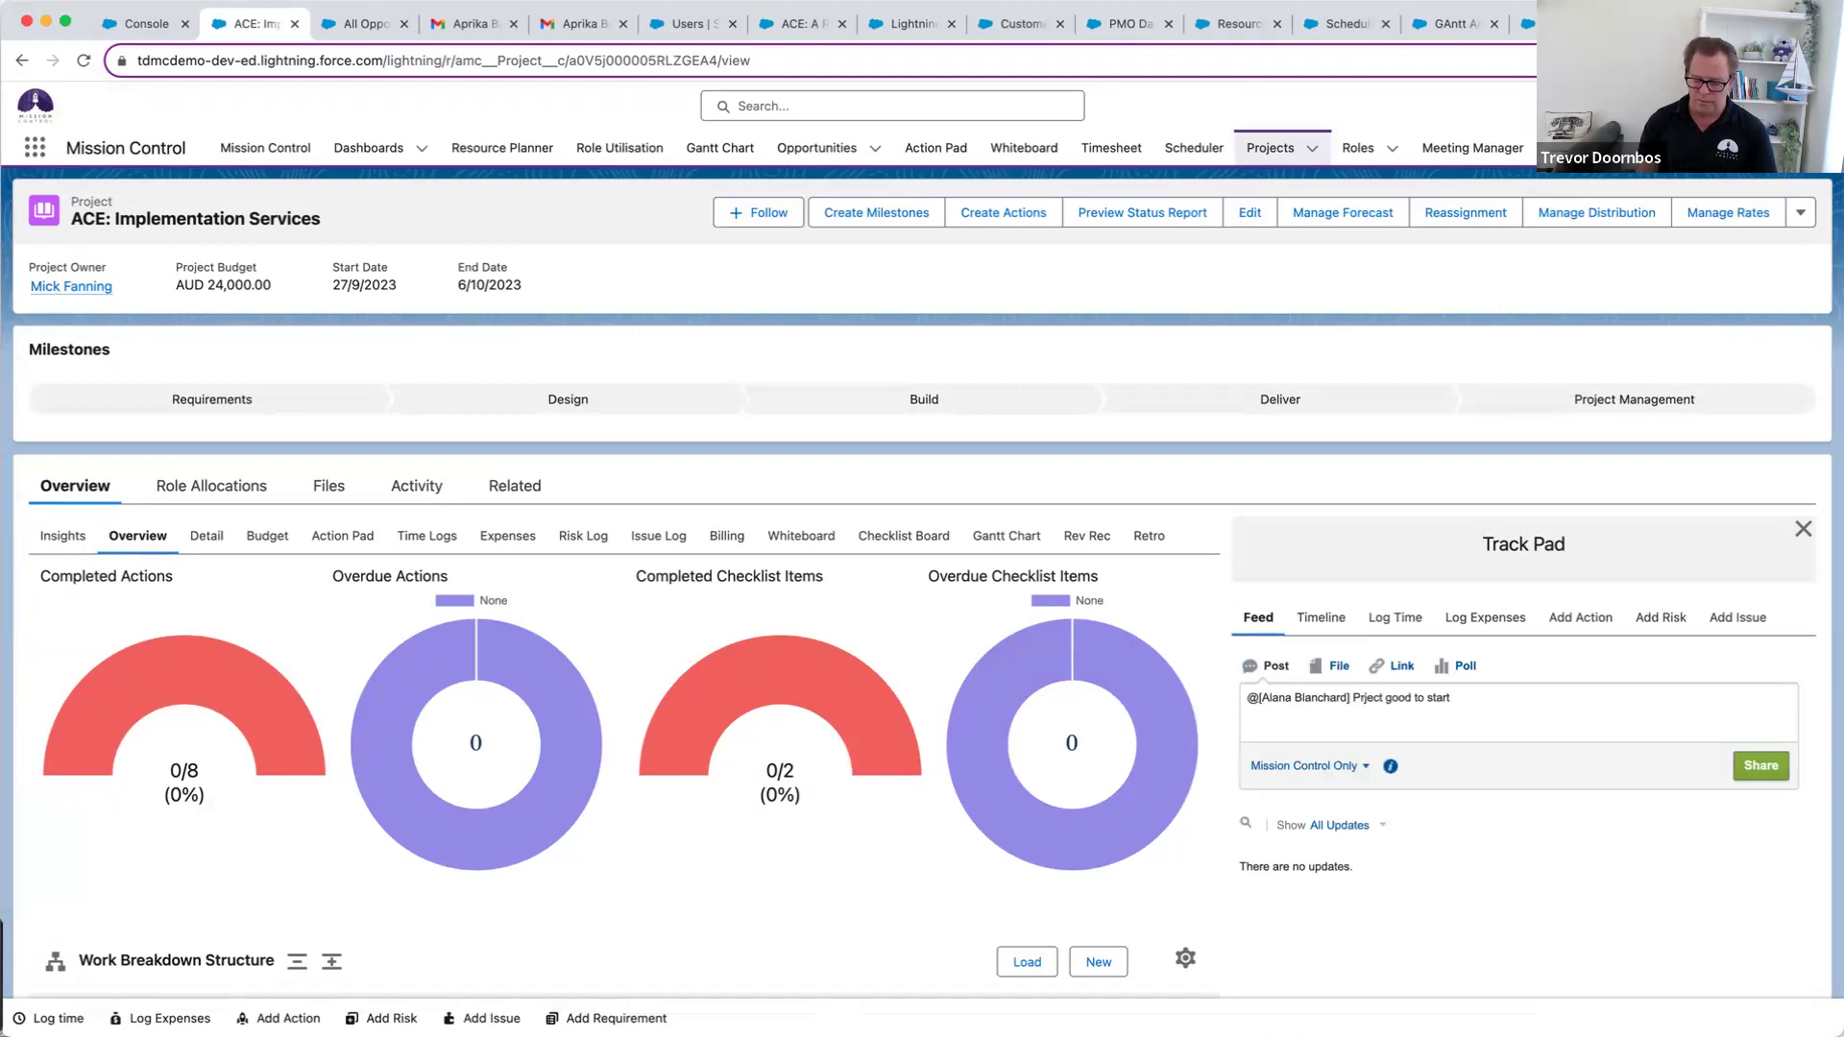
text(o)
click(1760, 765)
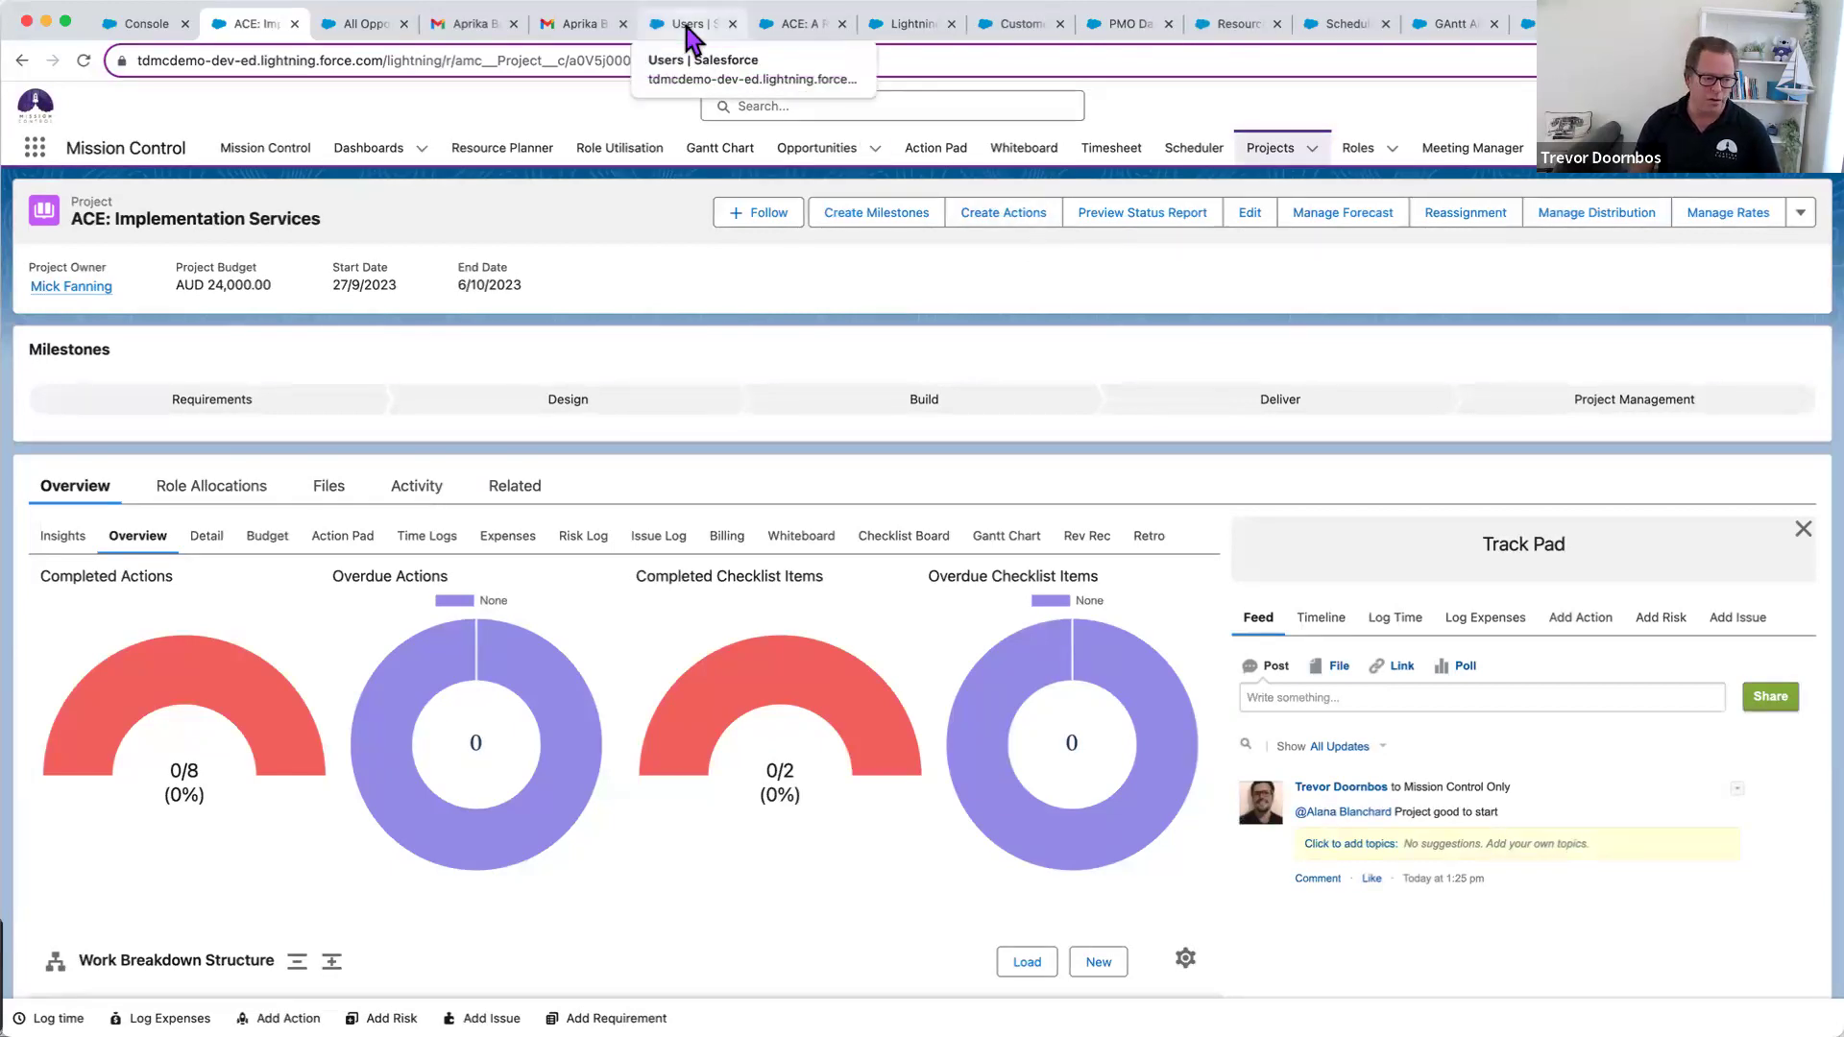
- Log in as the consultant, open the Mission Control Team Member app and its Track Pad feed
click(689, 38)
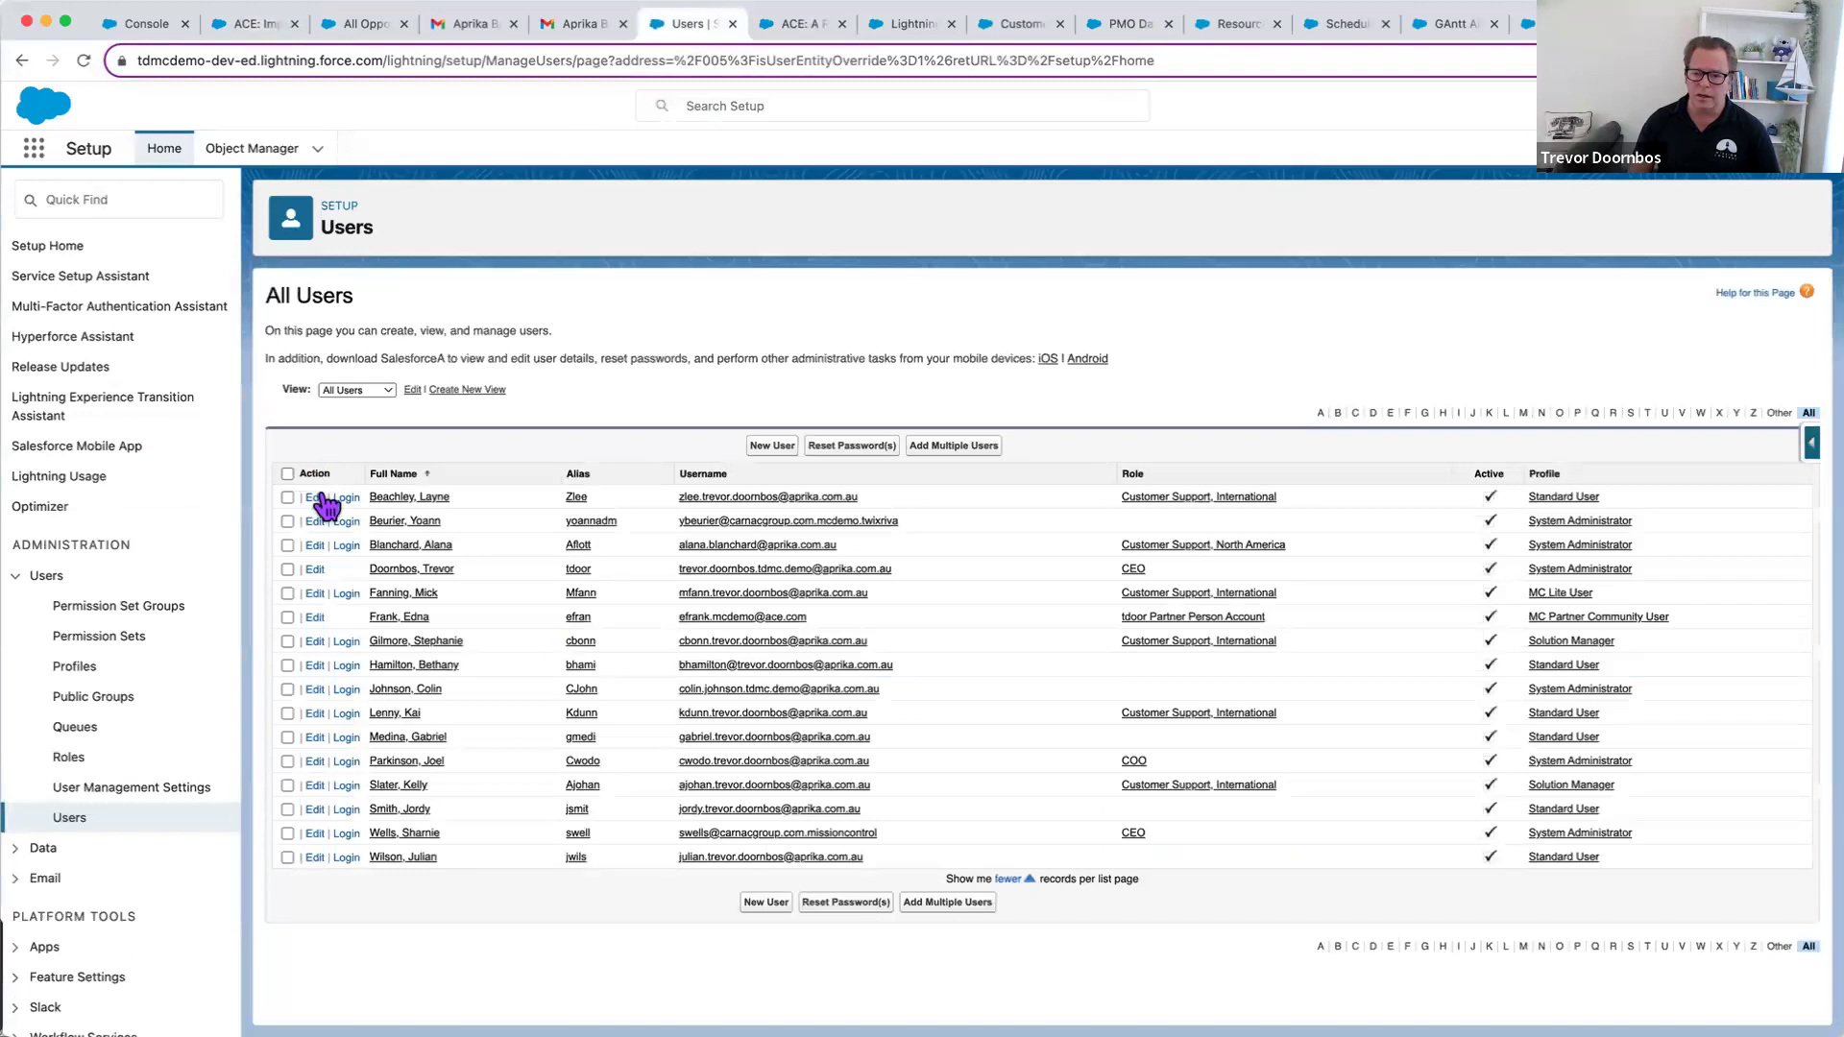
click(346, 545)
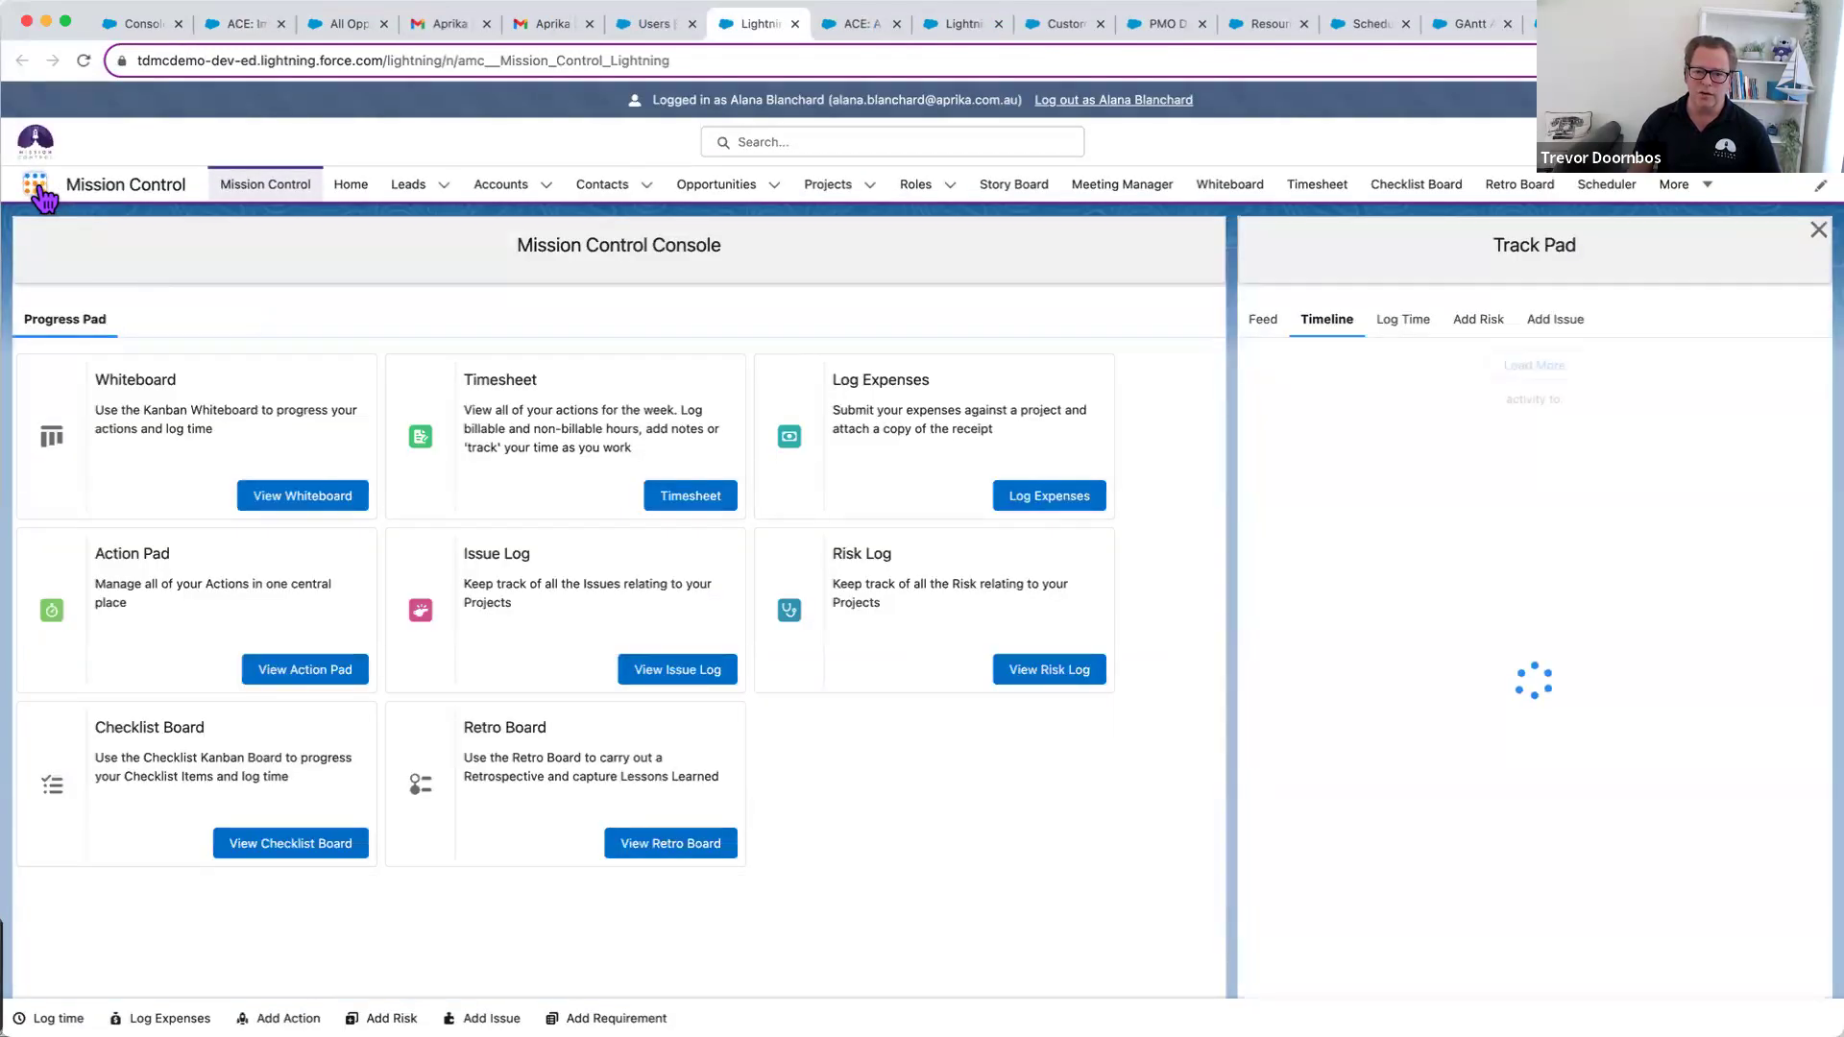
click(39, 188)
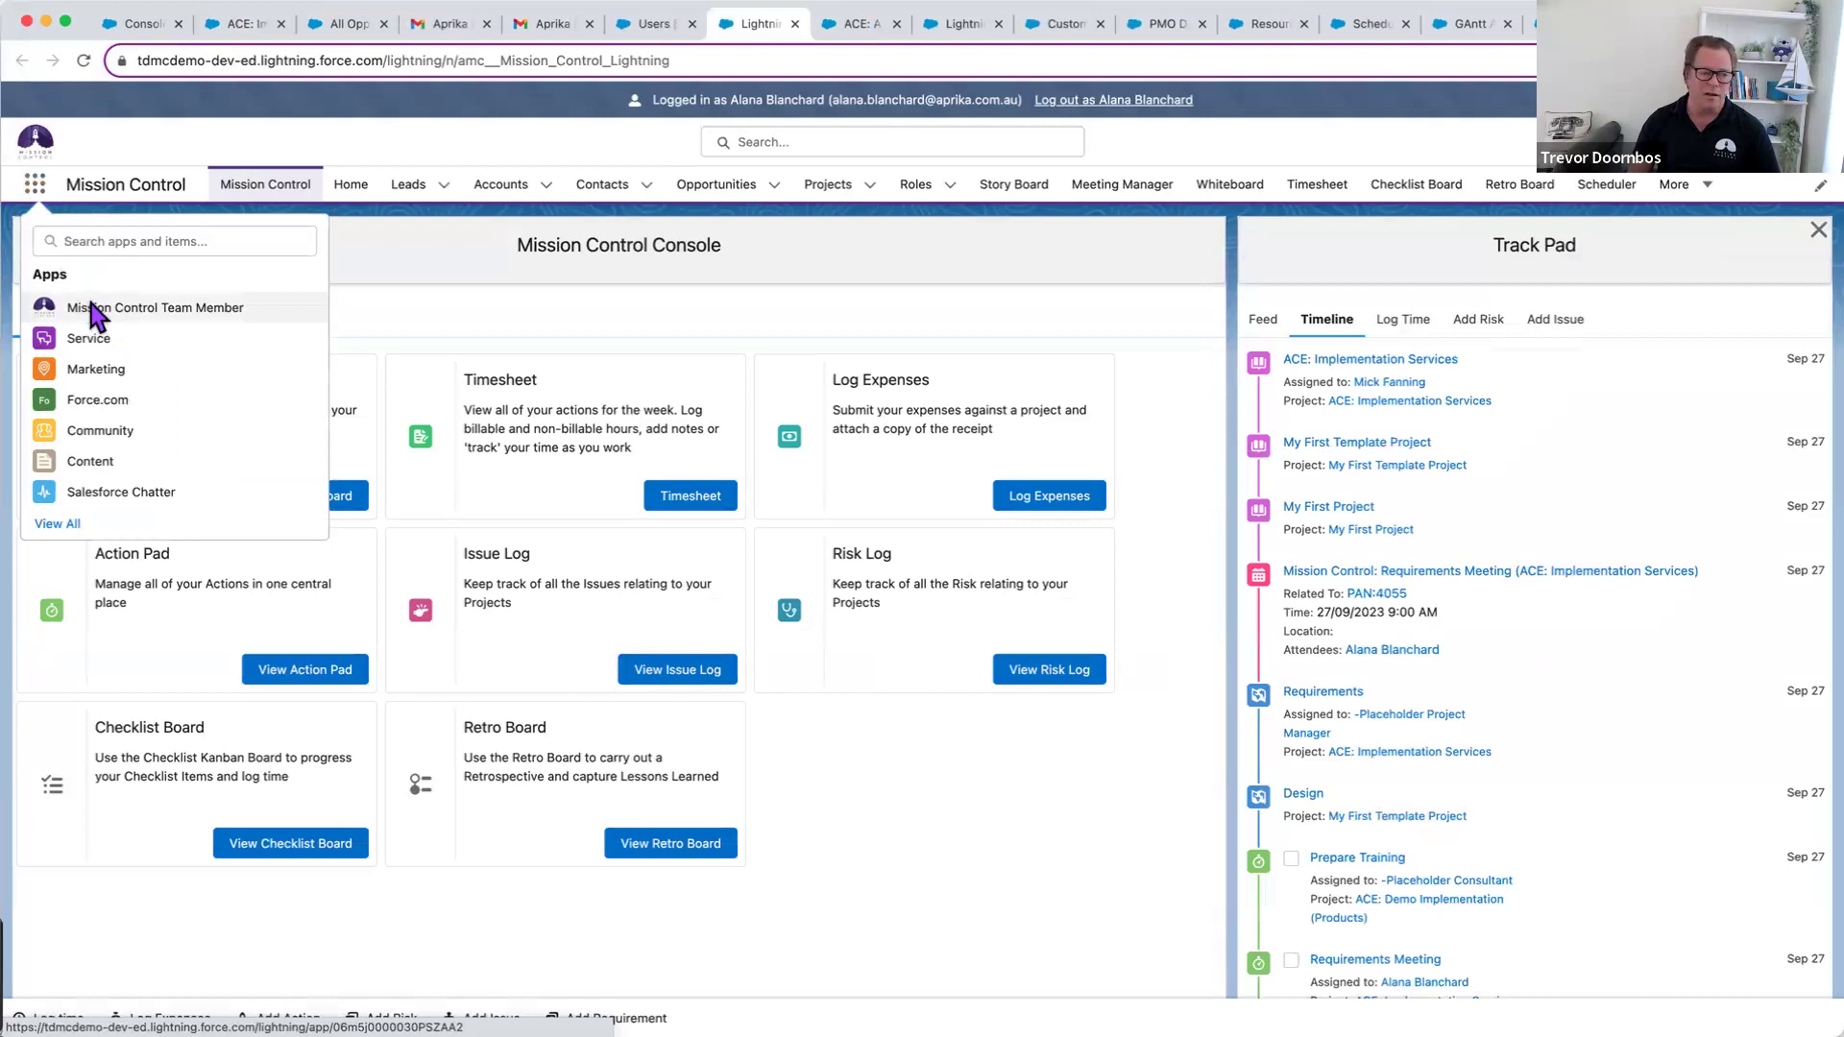
click(93, 309)
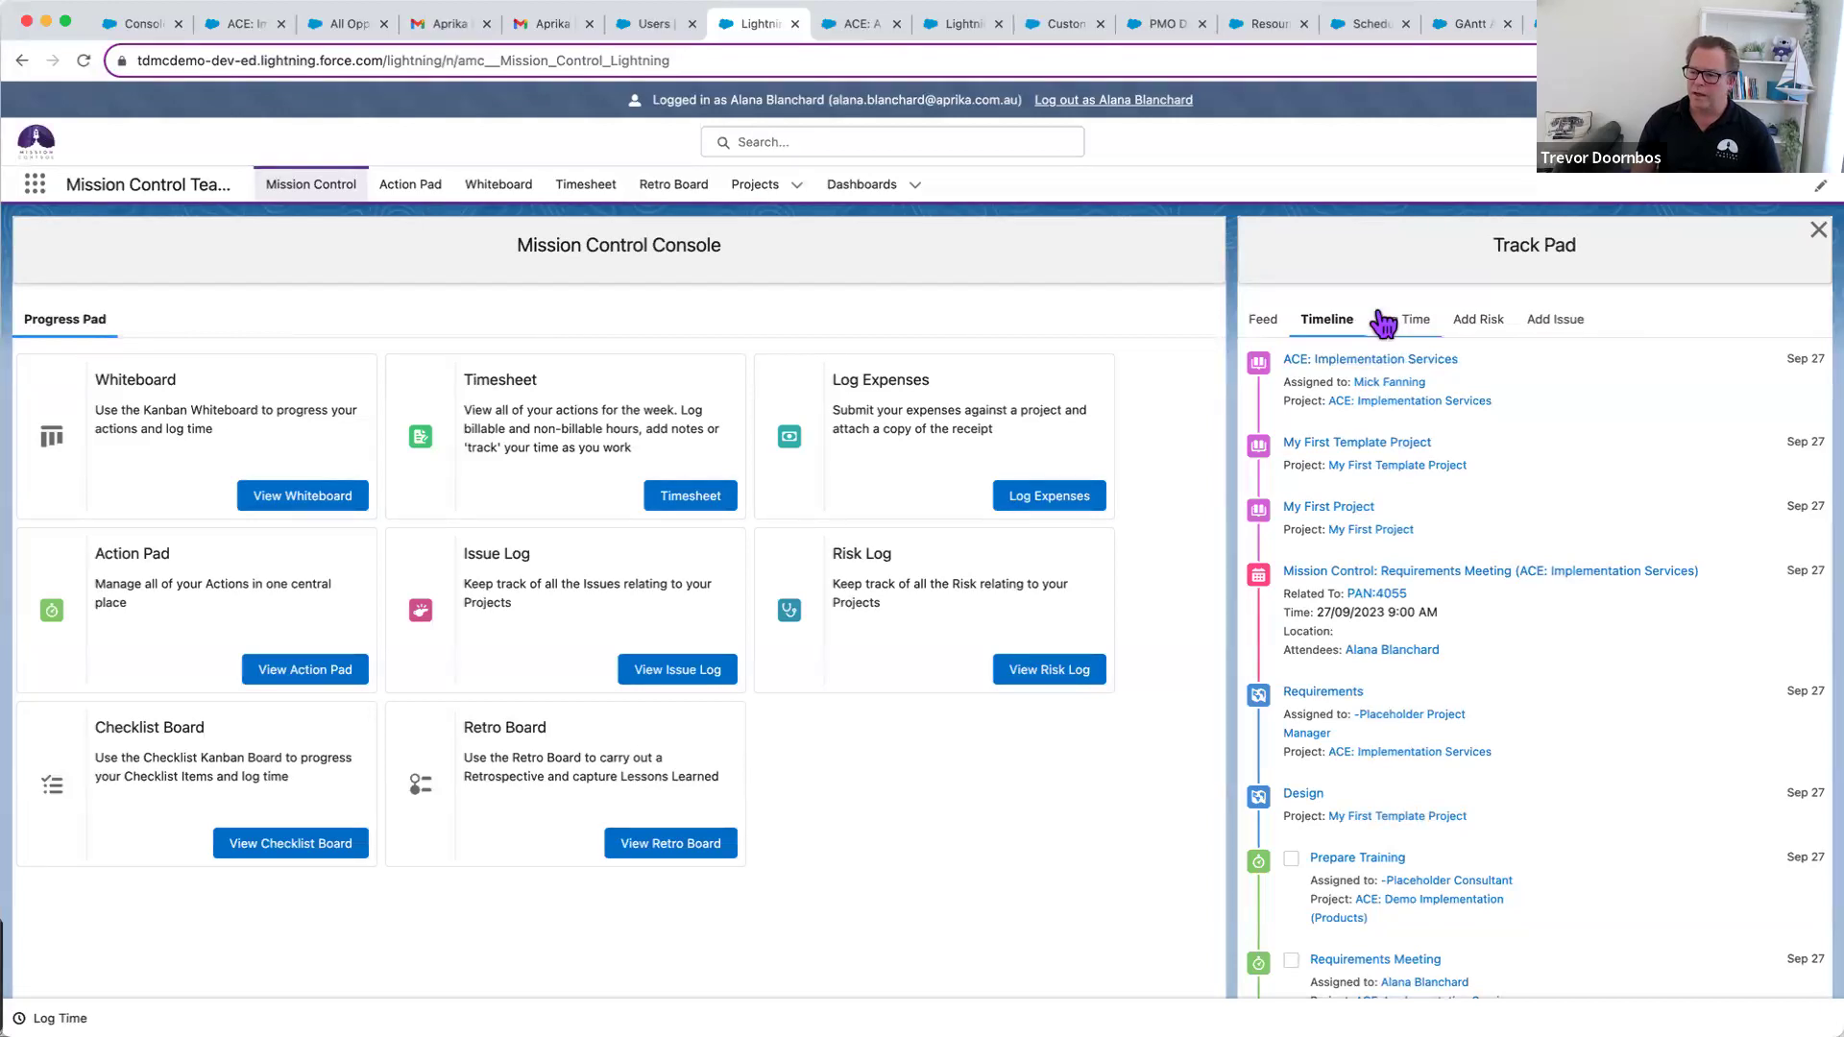
click(1263, 321)
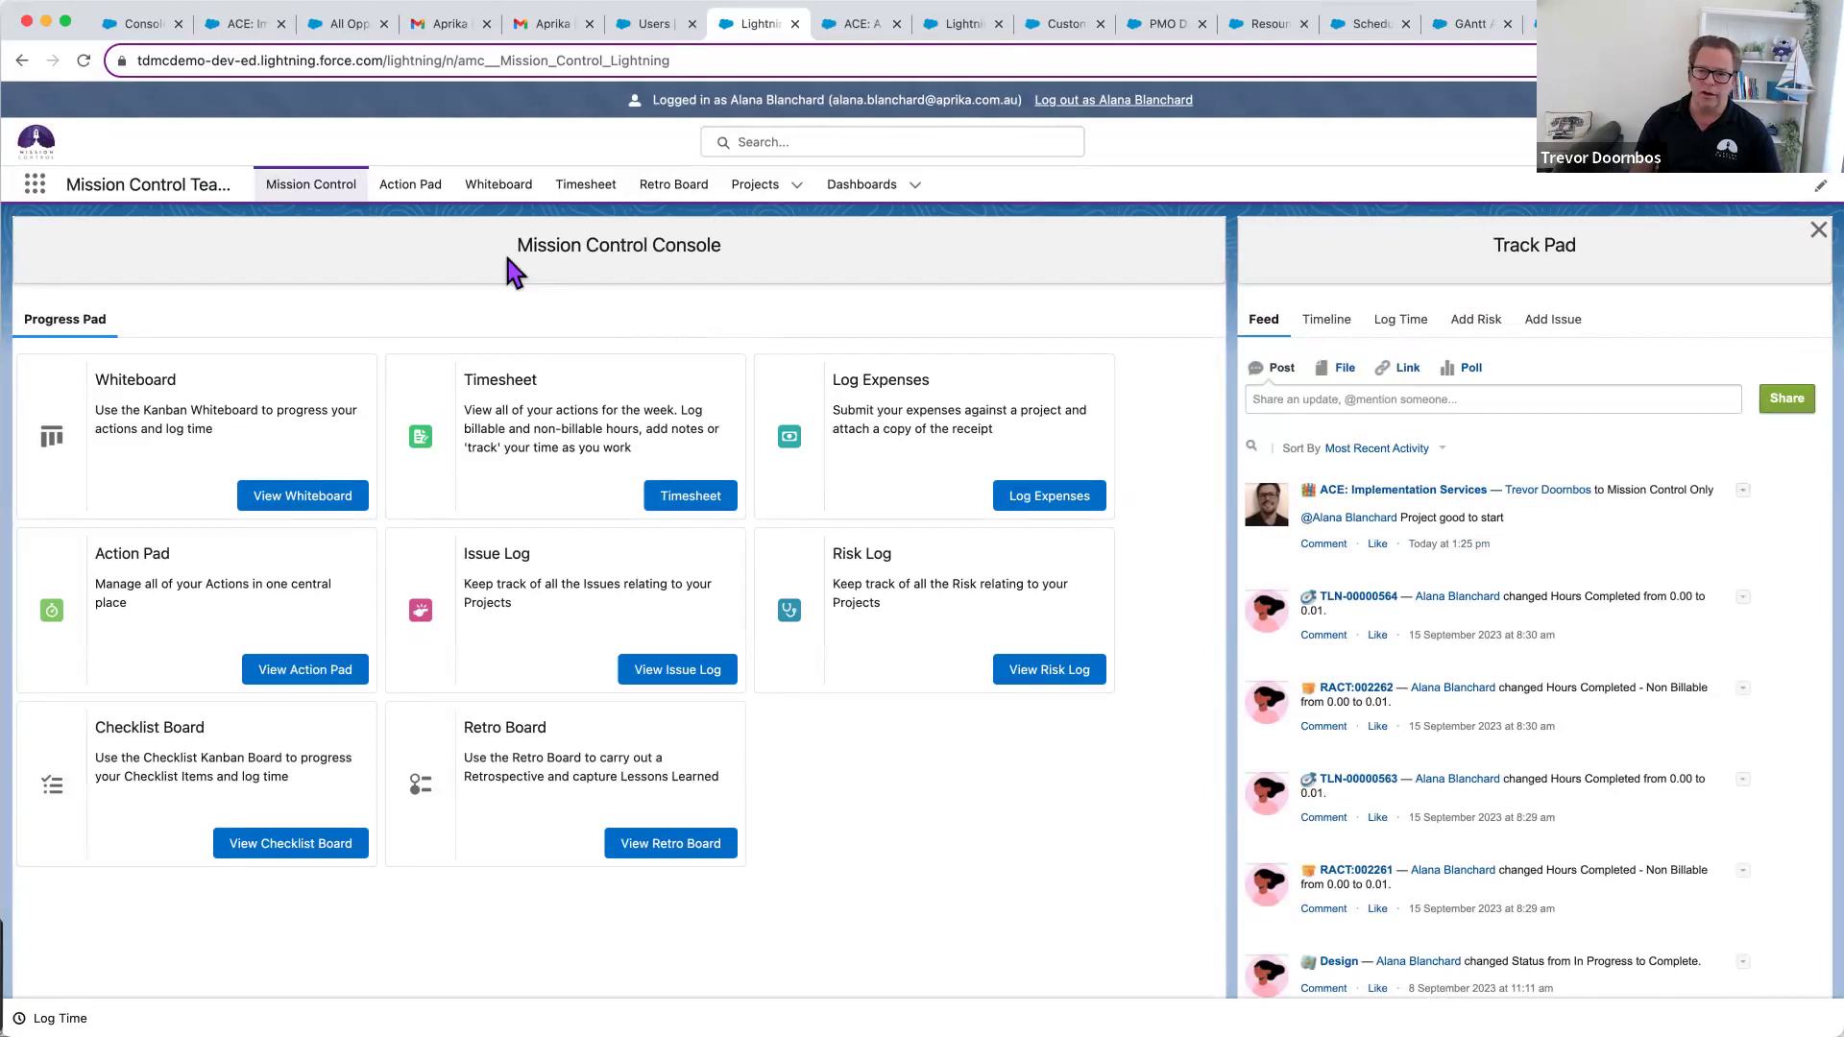
- On the Action Pad, tick Client Agreement & Sign Off in the Requirements Meeting checklist
click(420, 192)
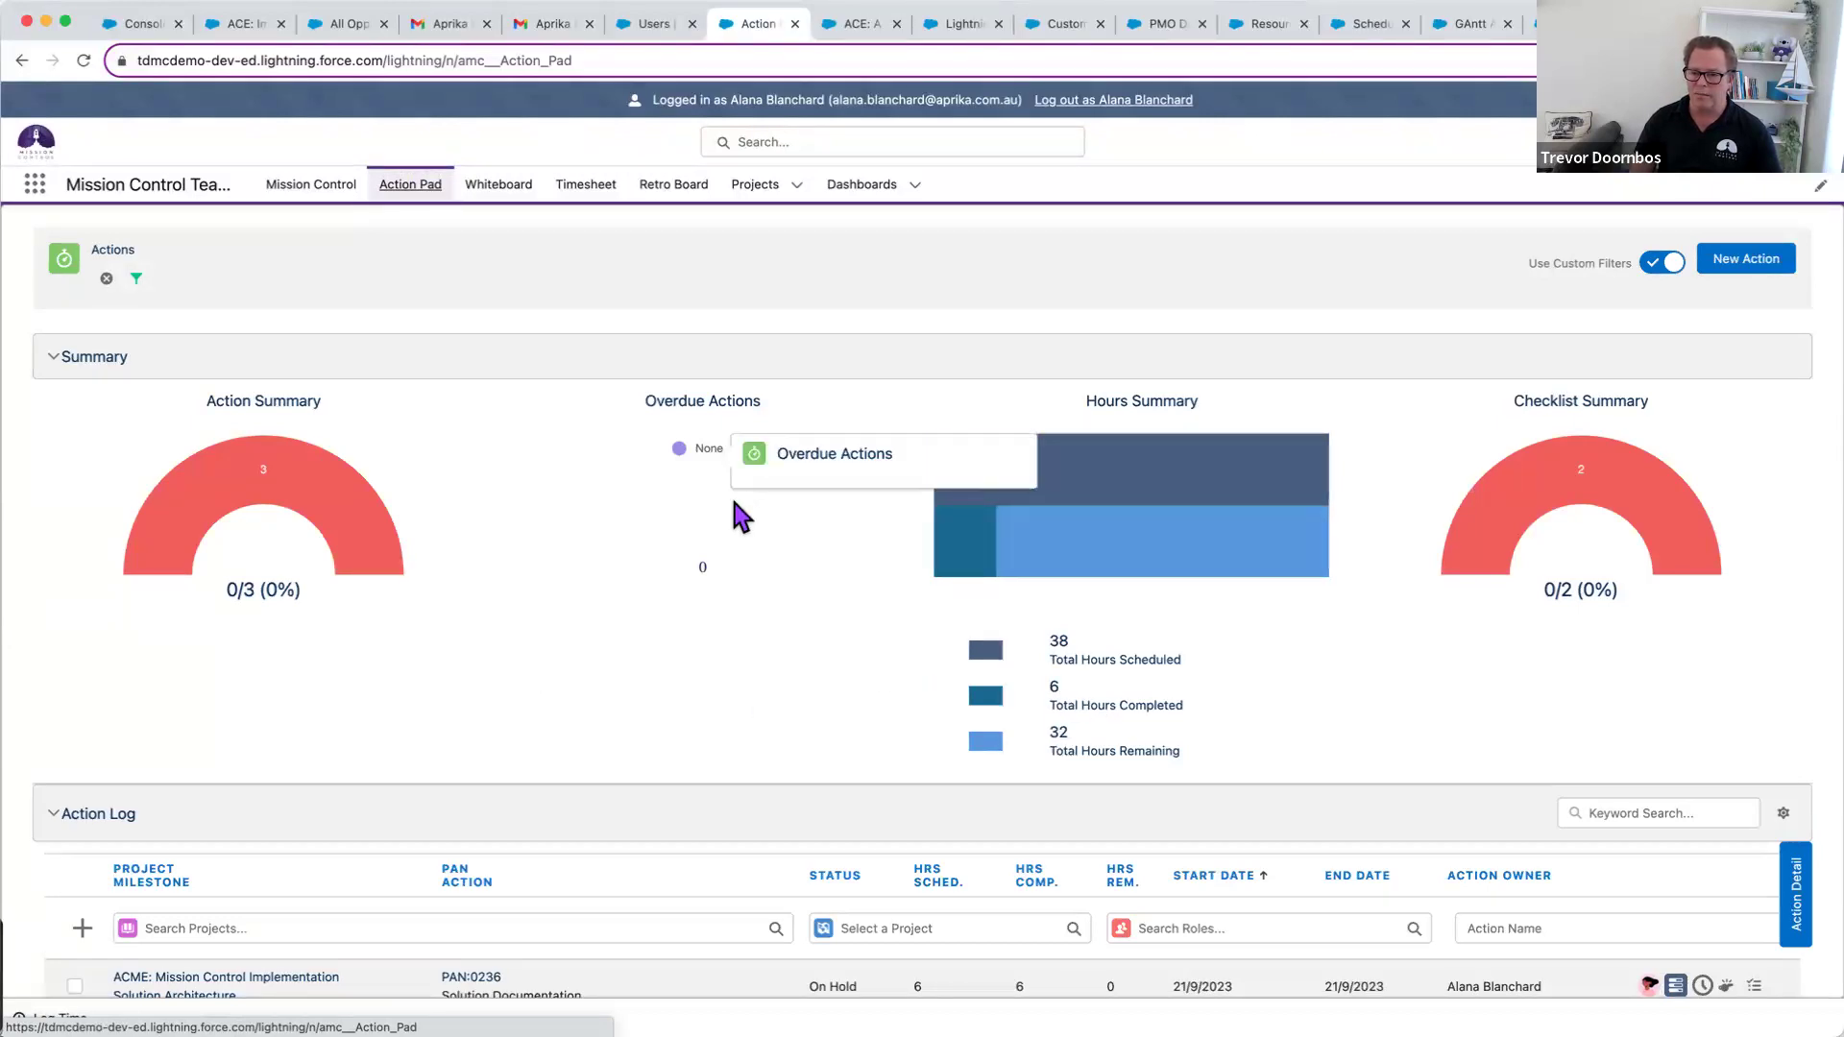
scroll(1537, 653, down, 3)
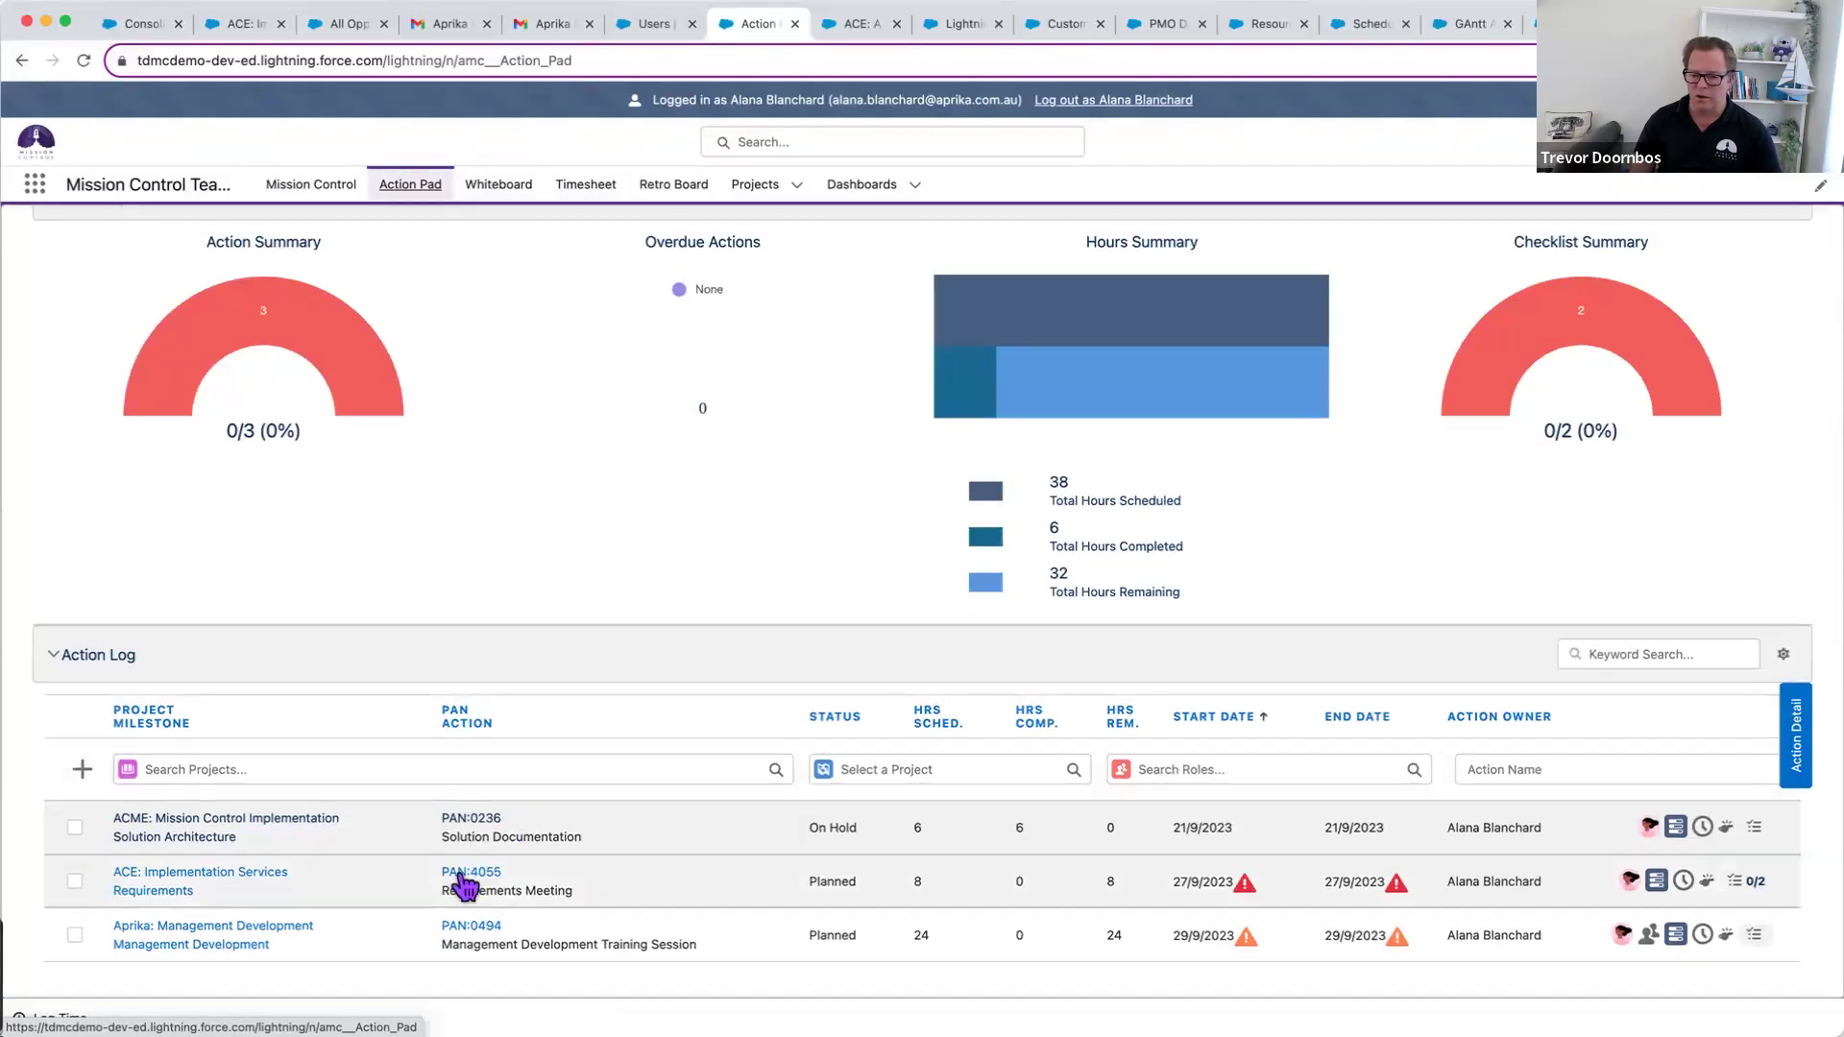
double_click(918, 880)
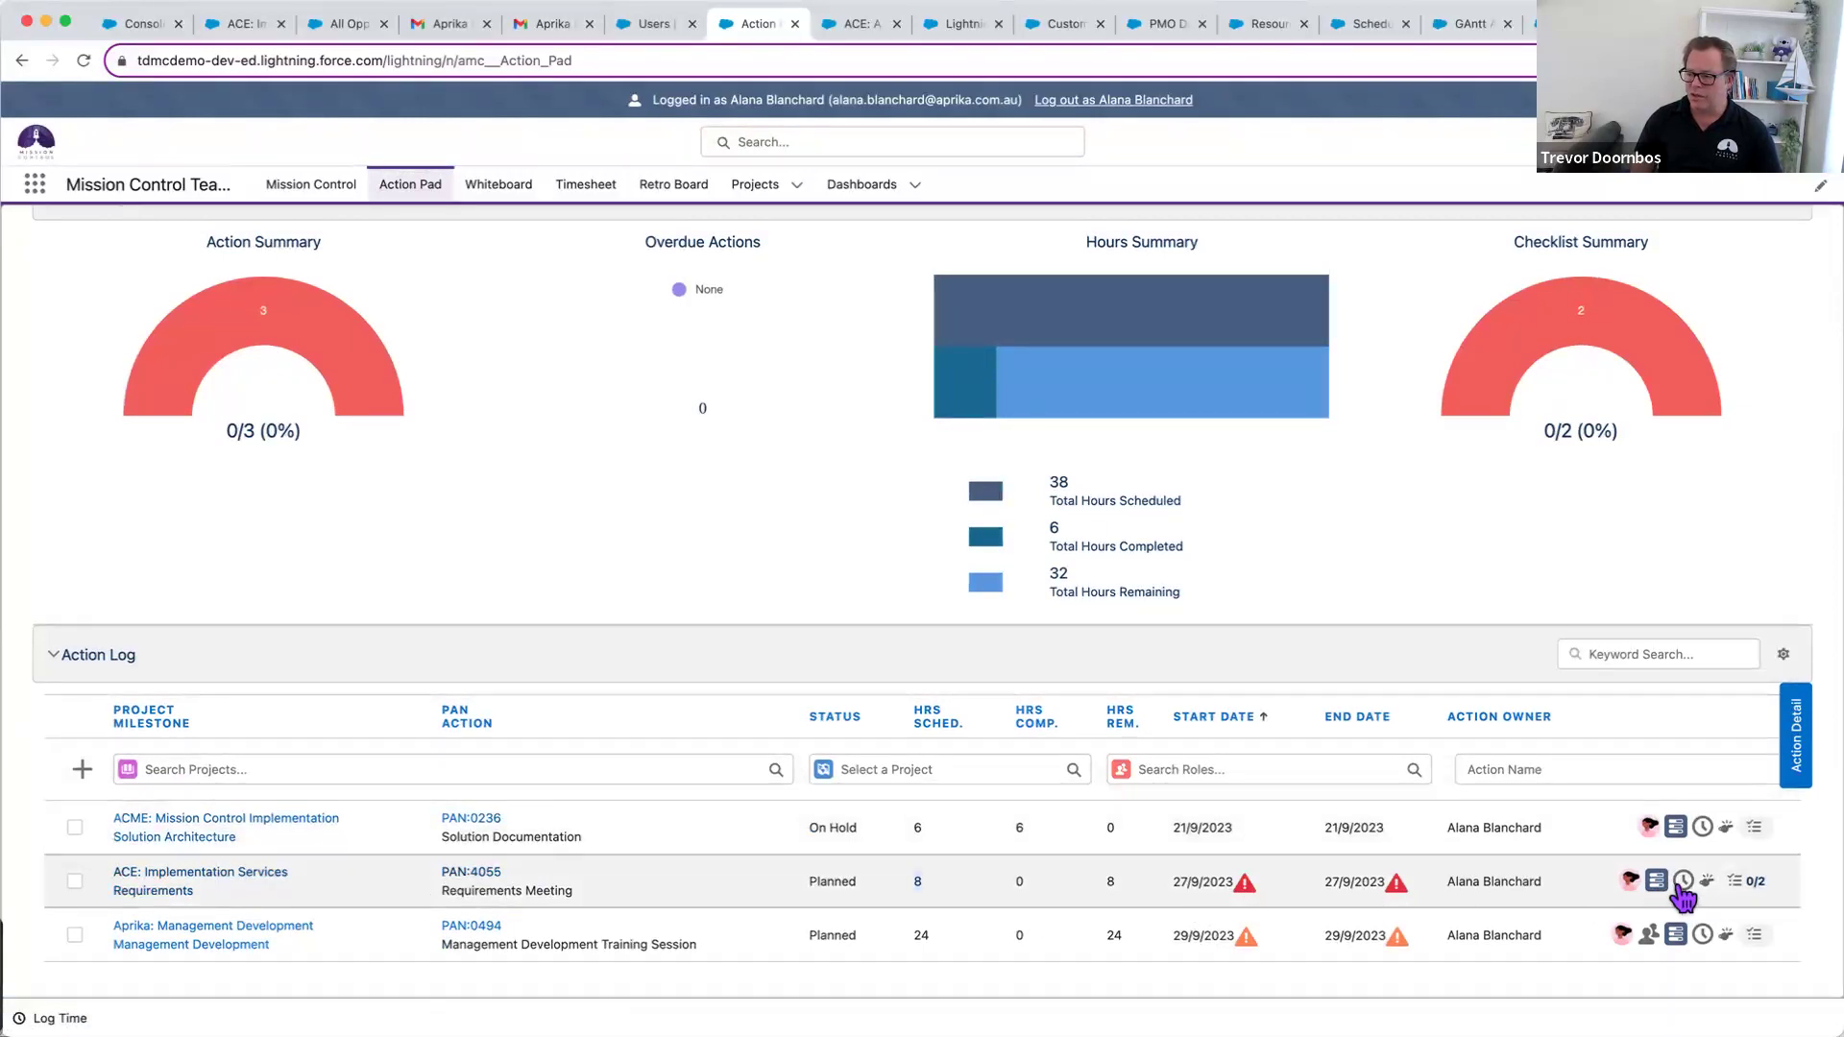
click(1746, 886)
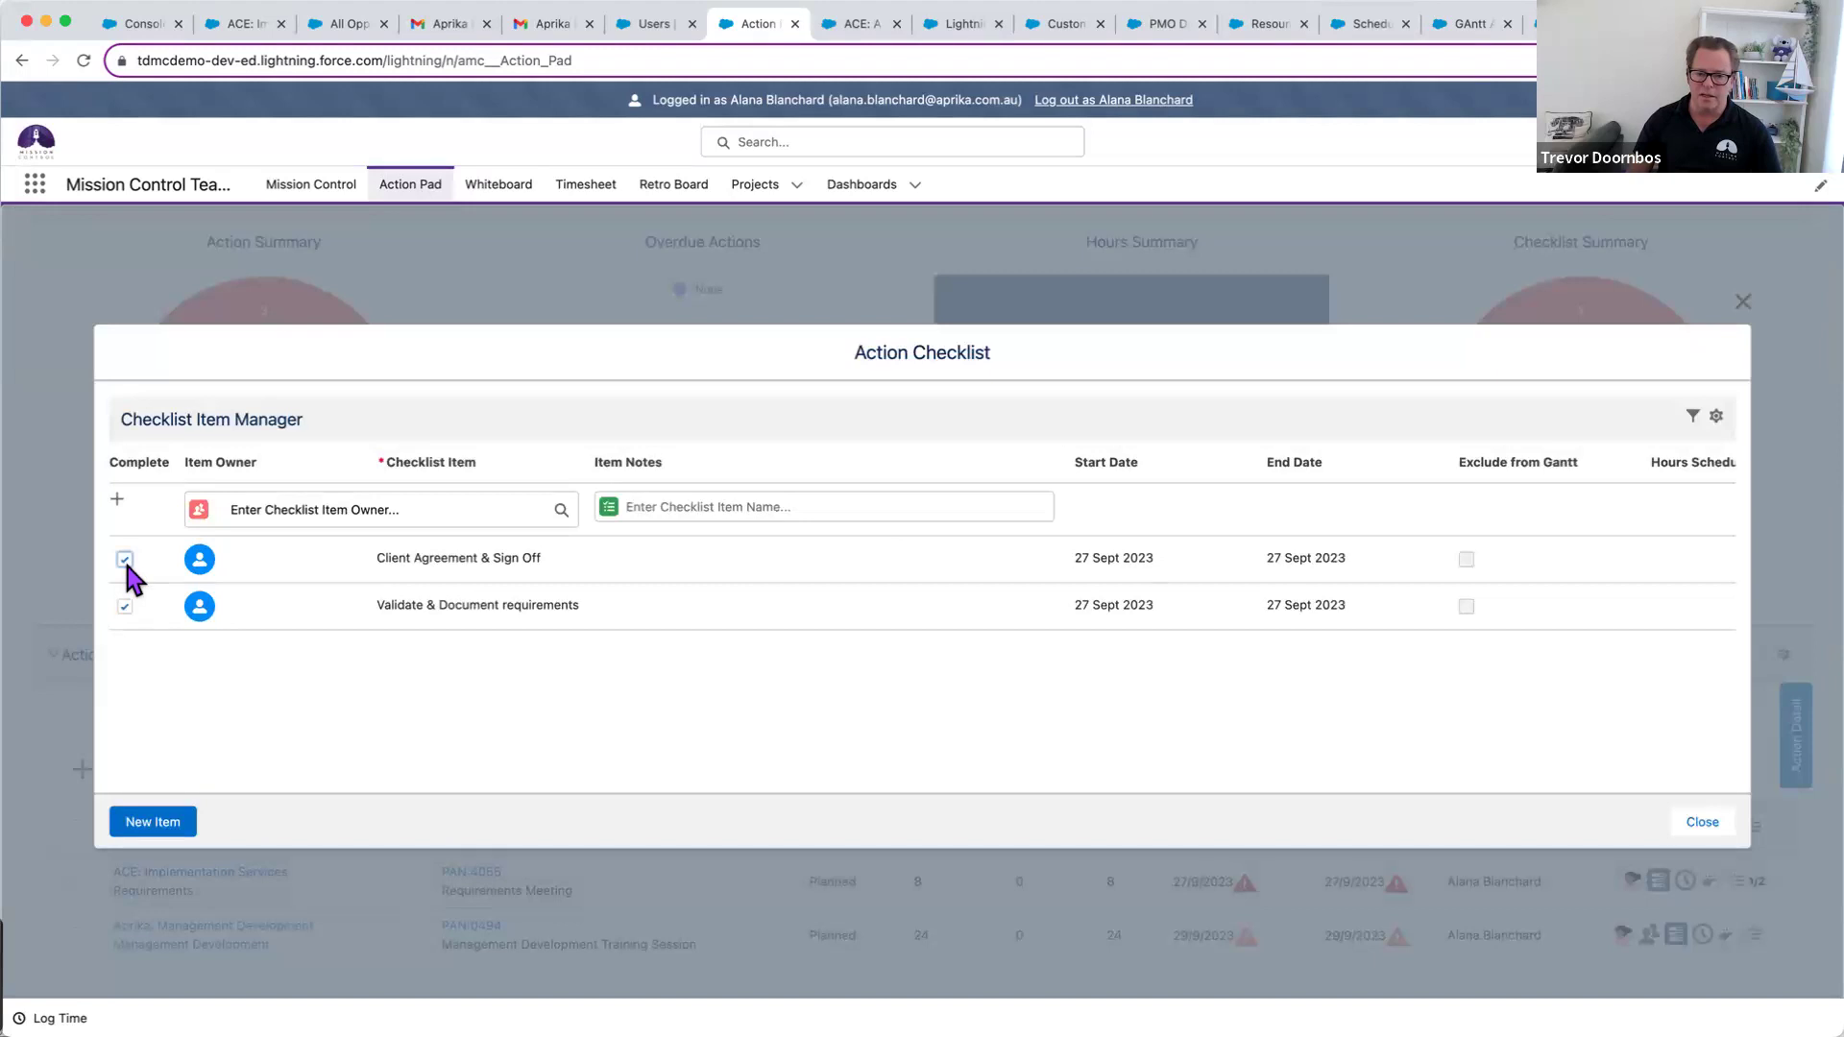
click(122, 557)
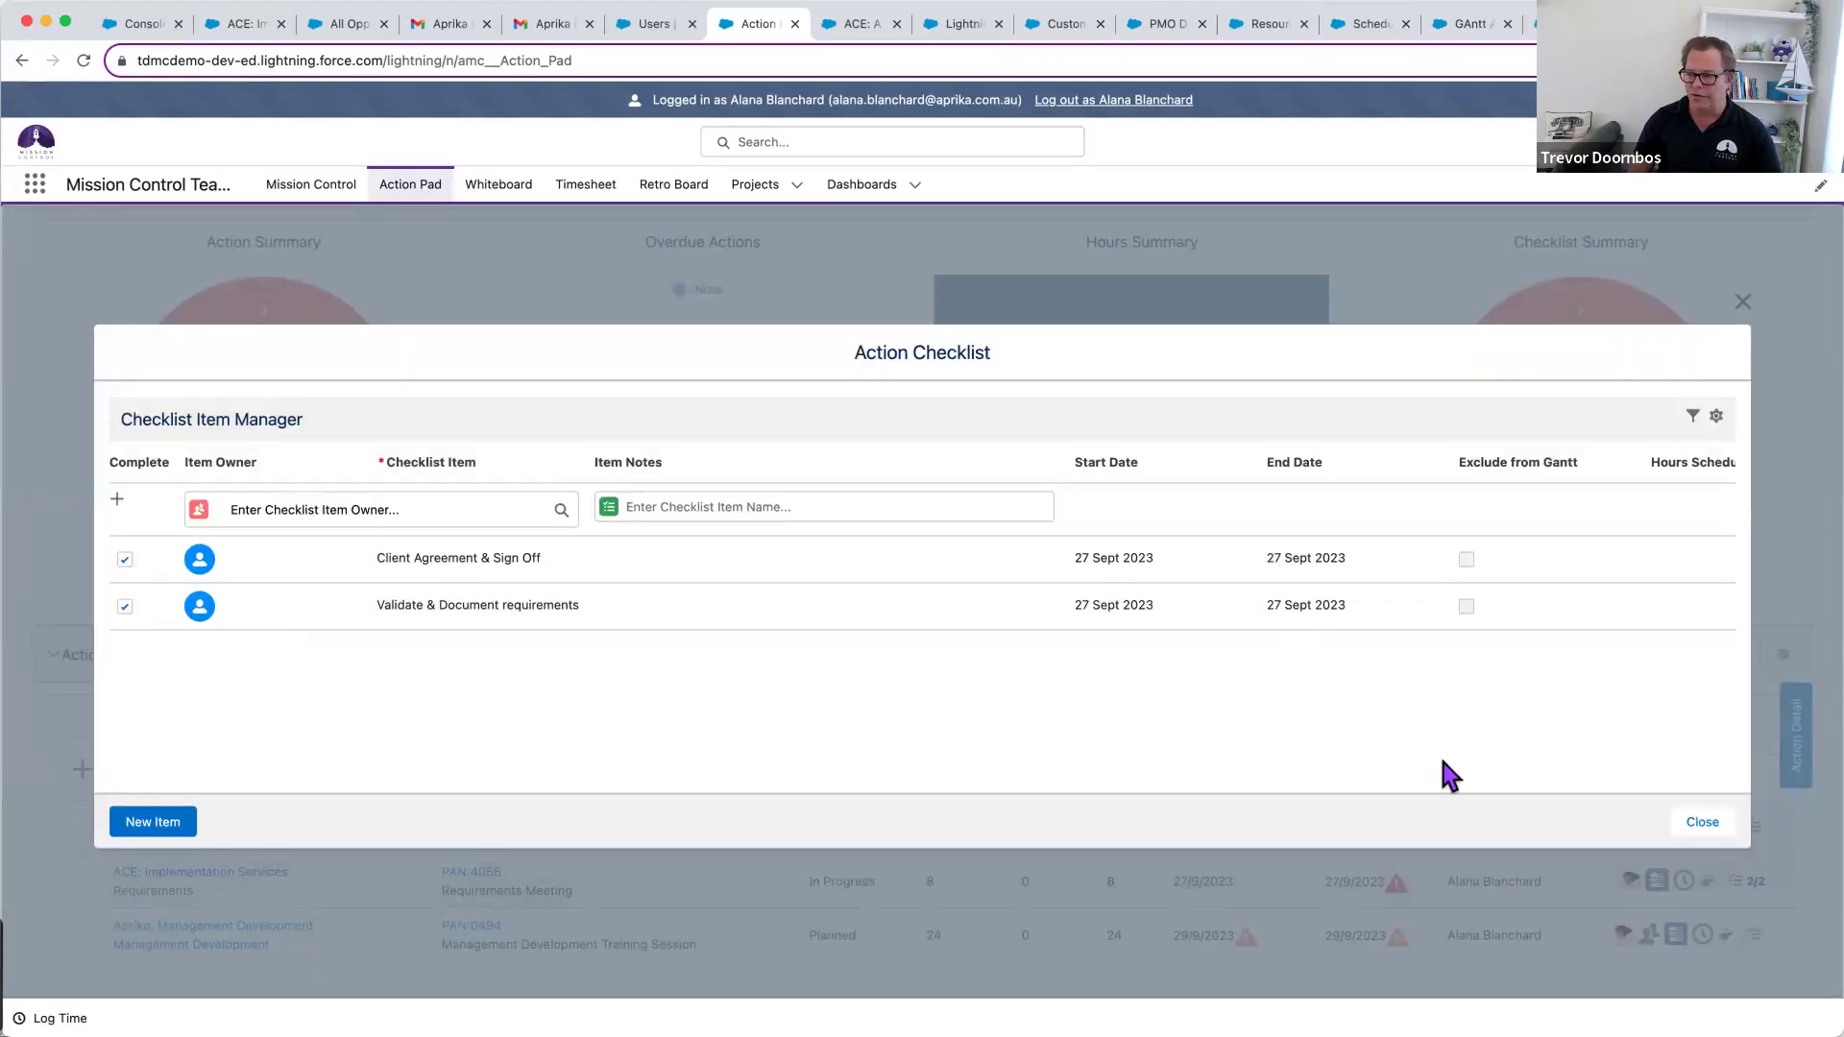
click(1699, 822)
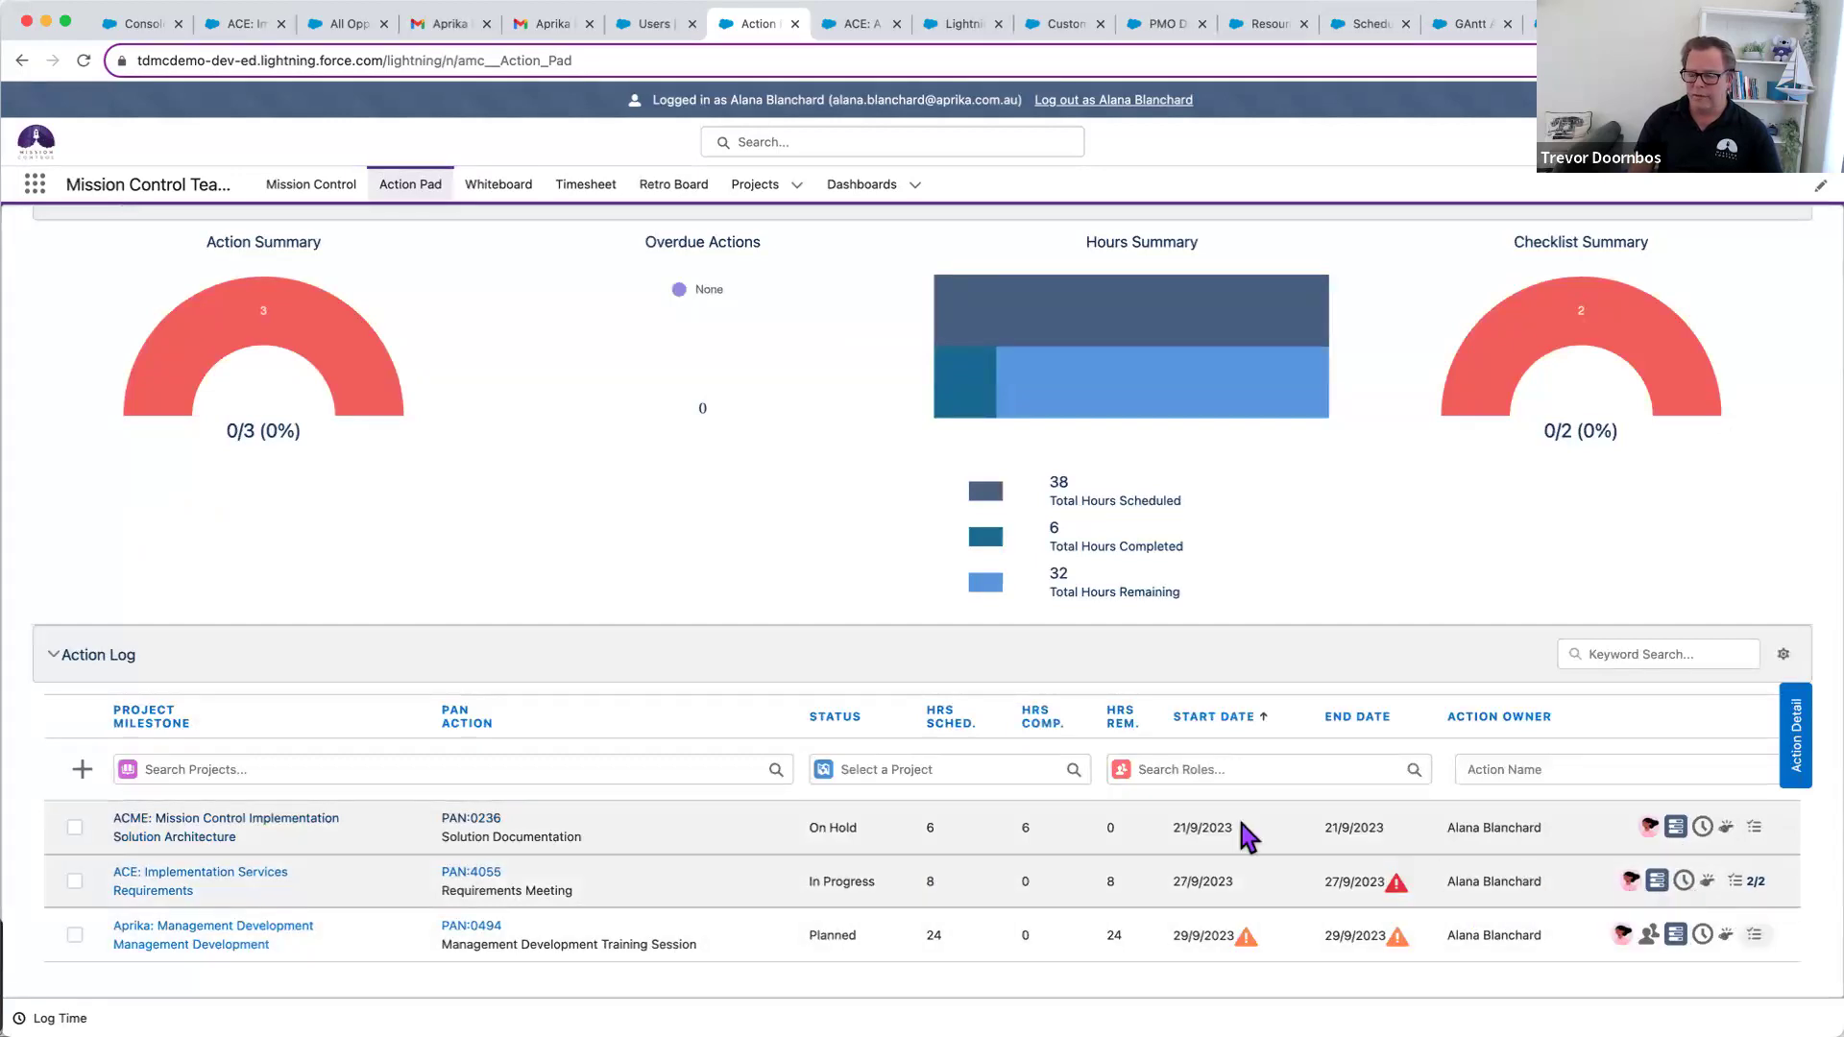
scroll(687, 595, up, 2)
scroll(690, 595, up, 1)
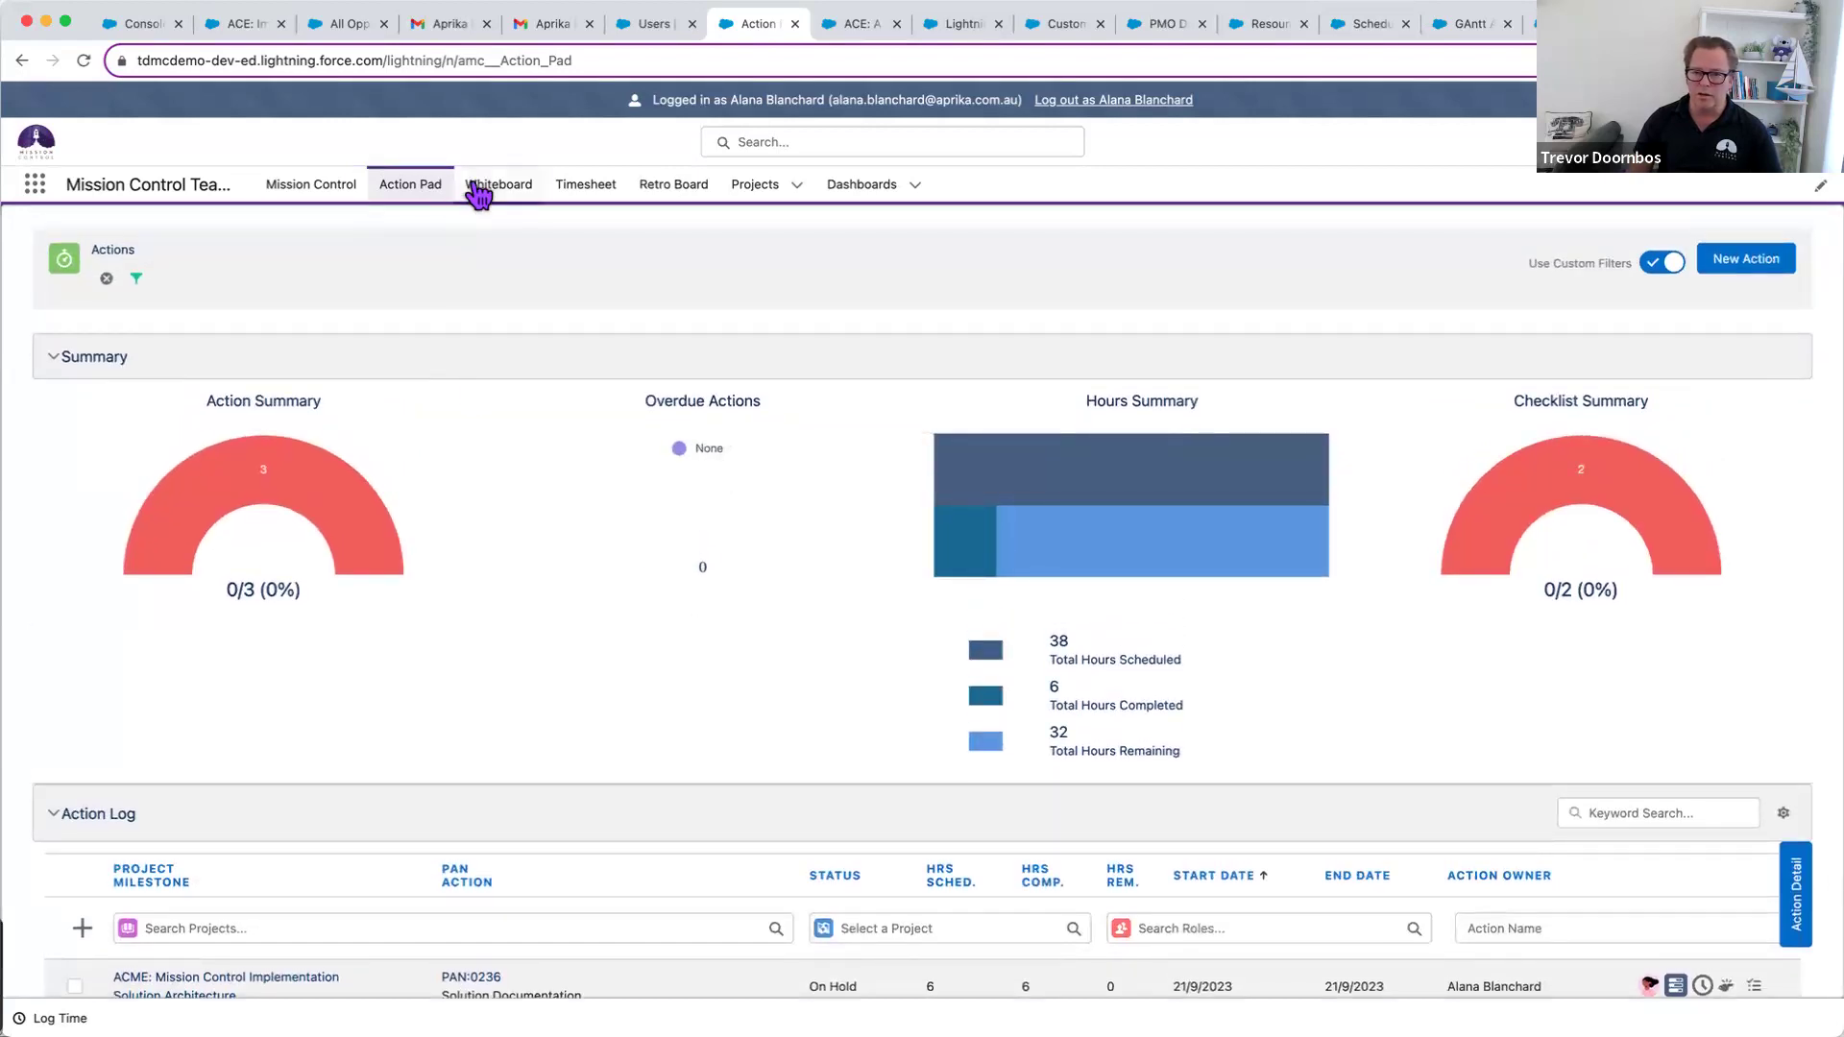
- Collapse all Whiteboard cards to compact view, then expand card PAN:4055
click(478, 194)
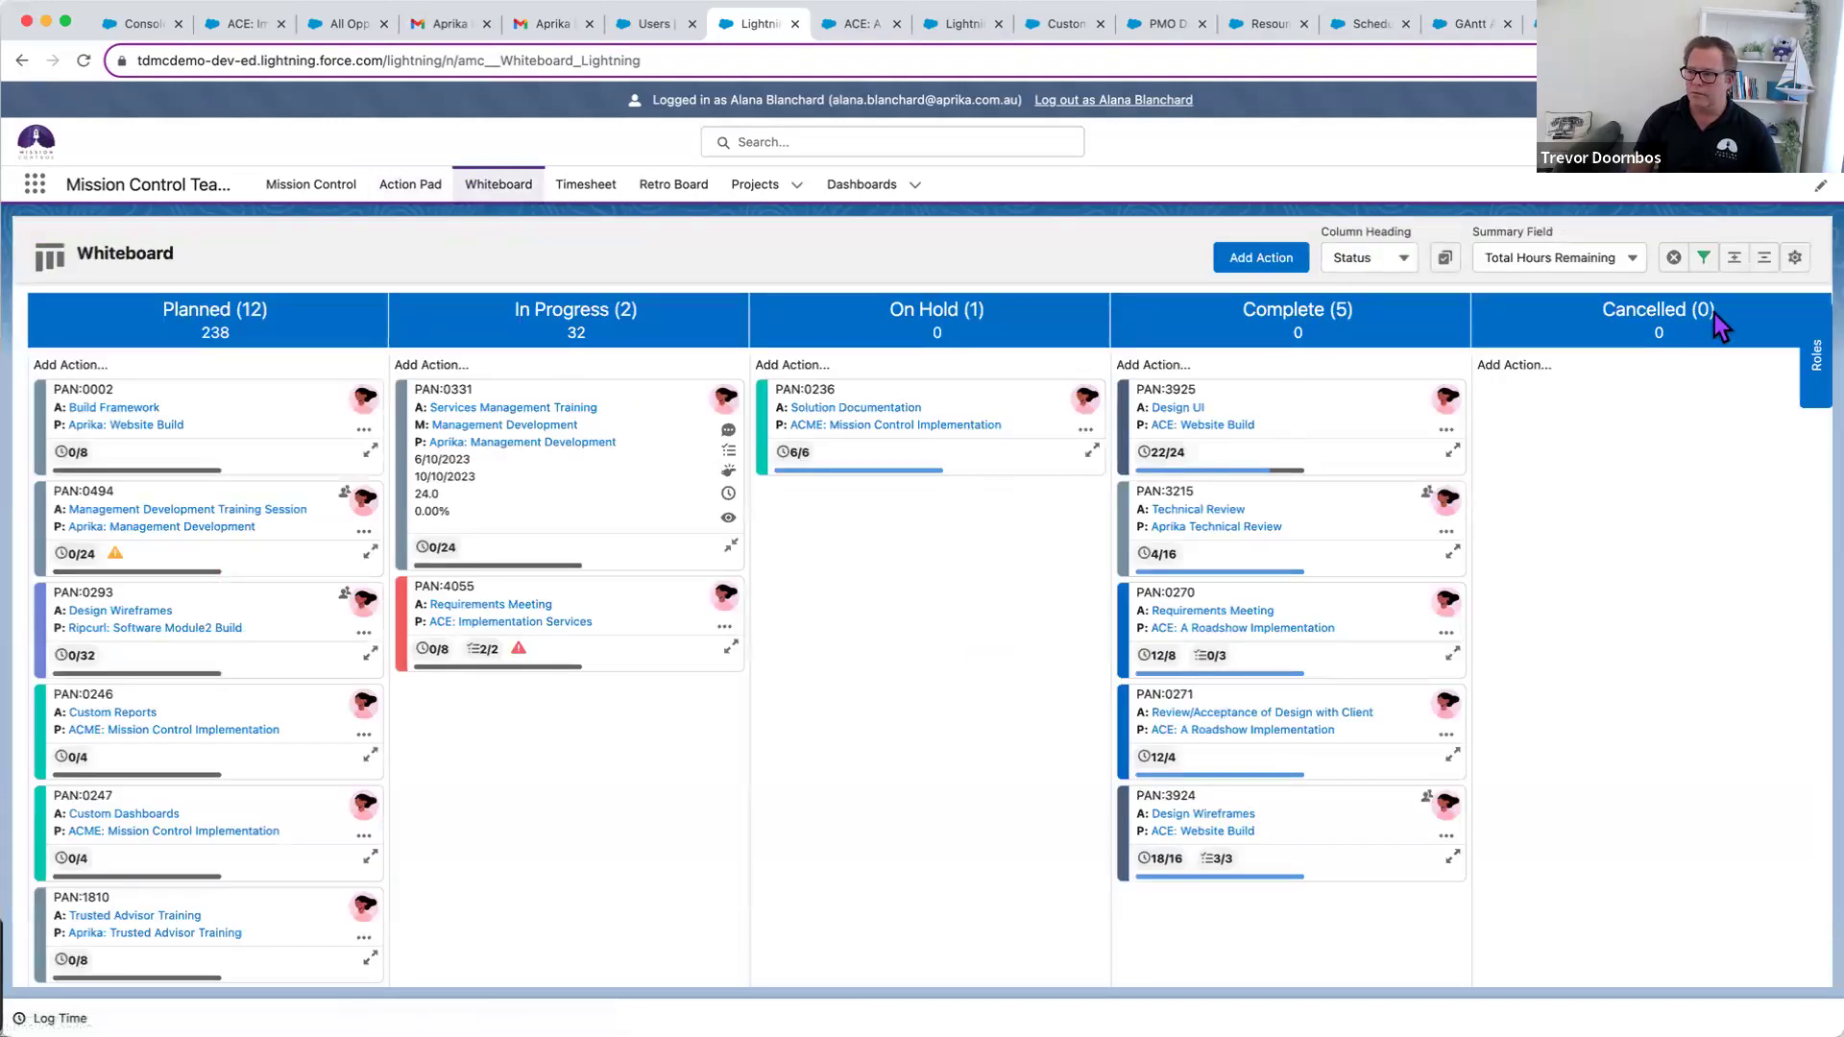
click(1764, 258)
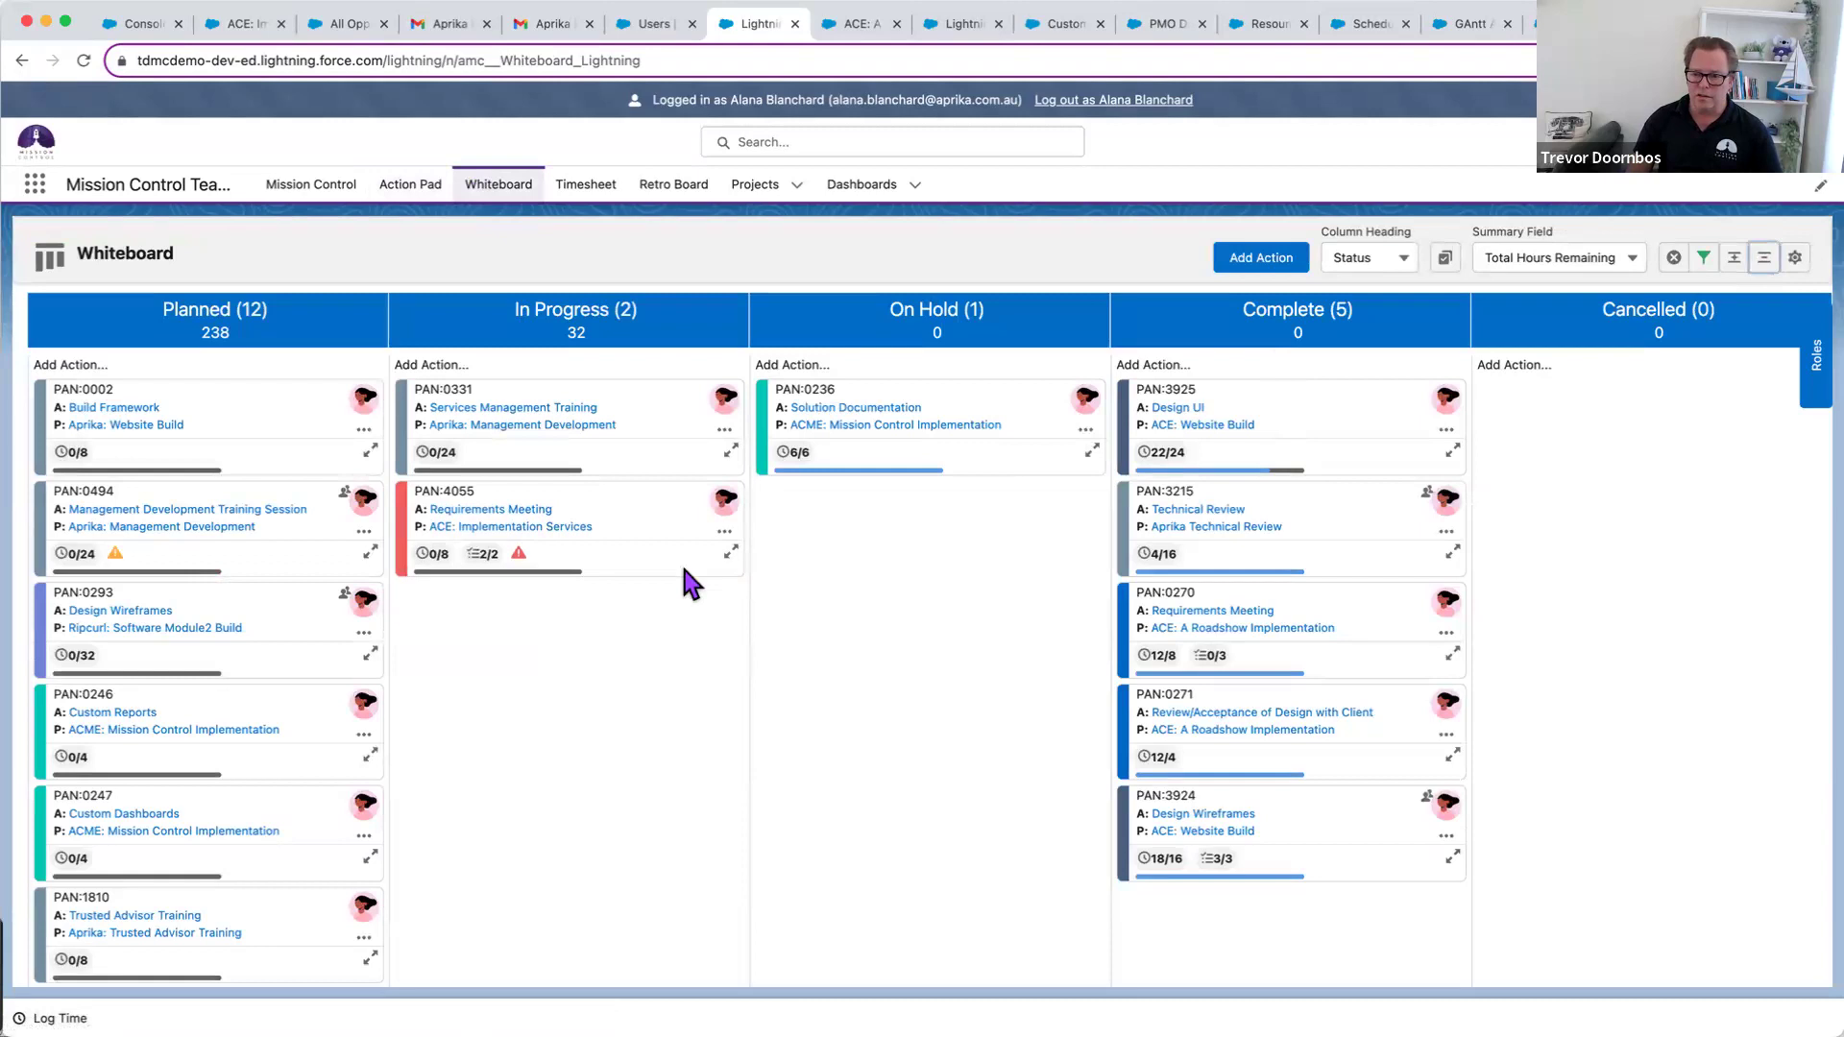
click(730, 553)
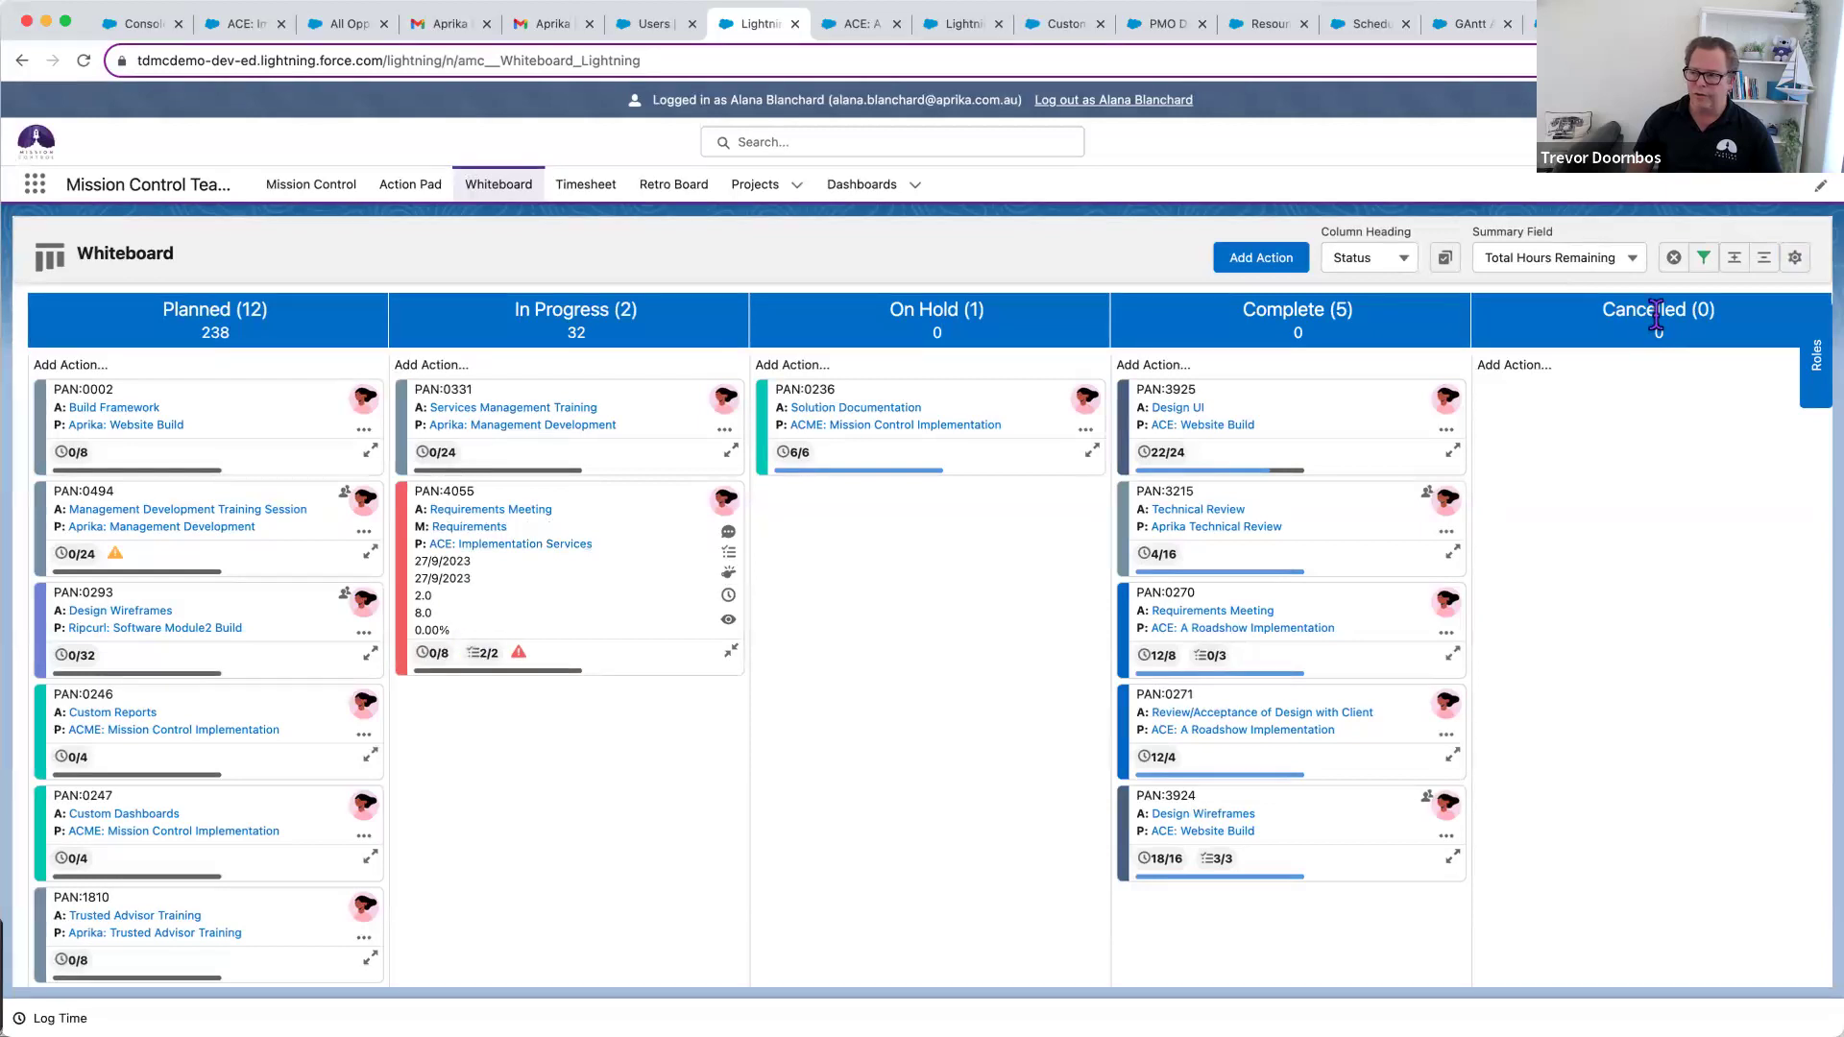
click(1795, 259)
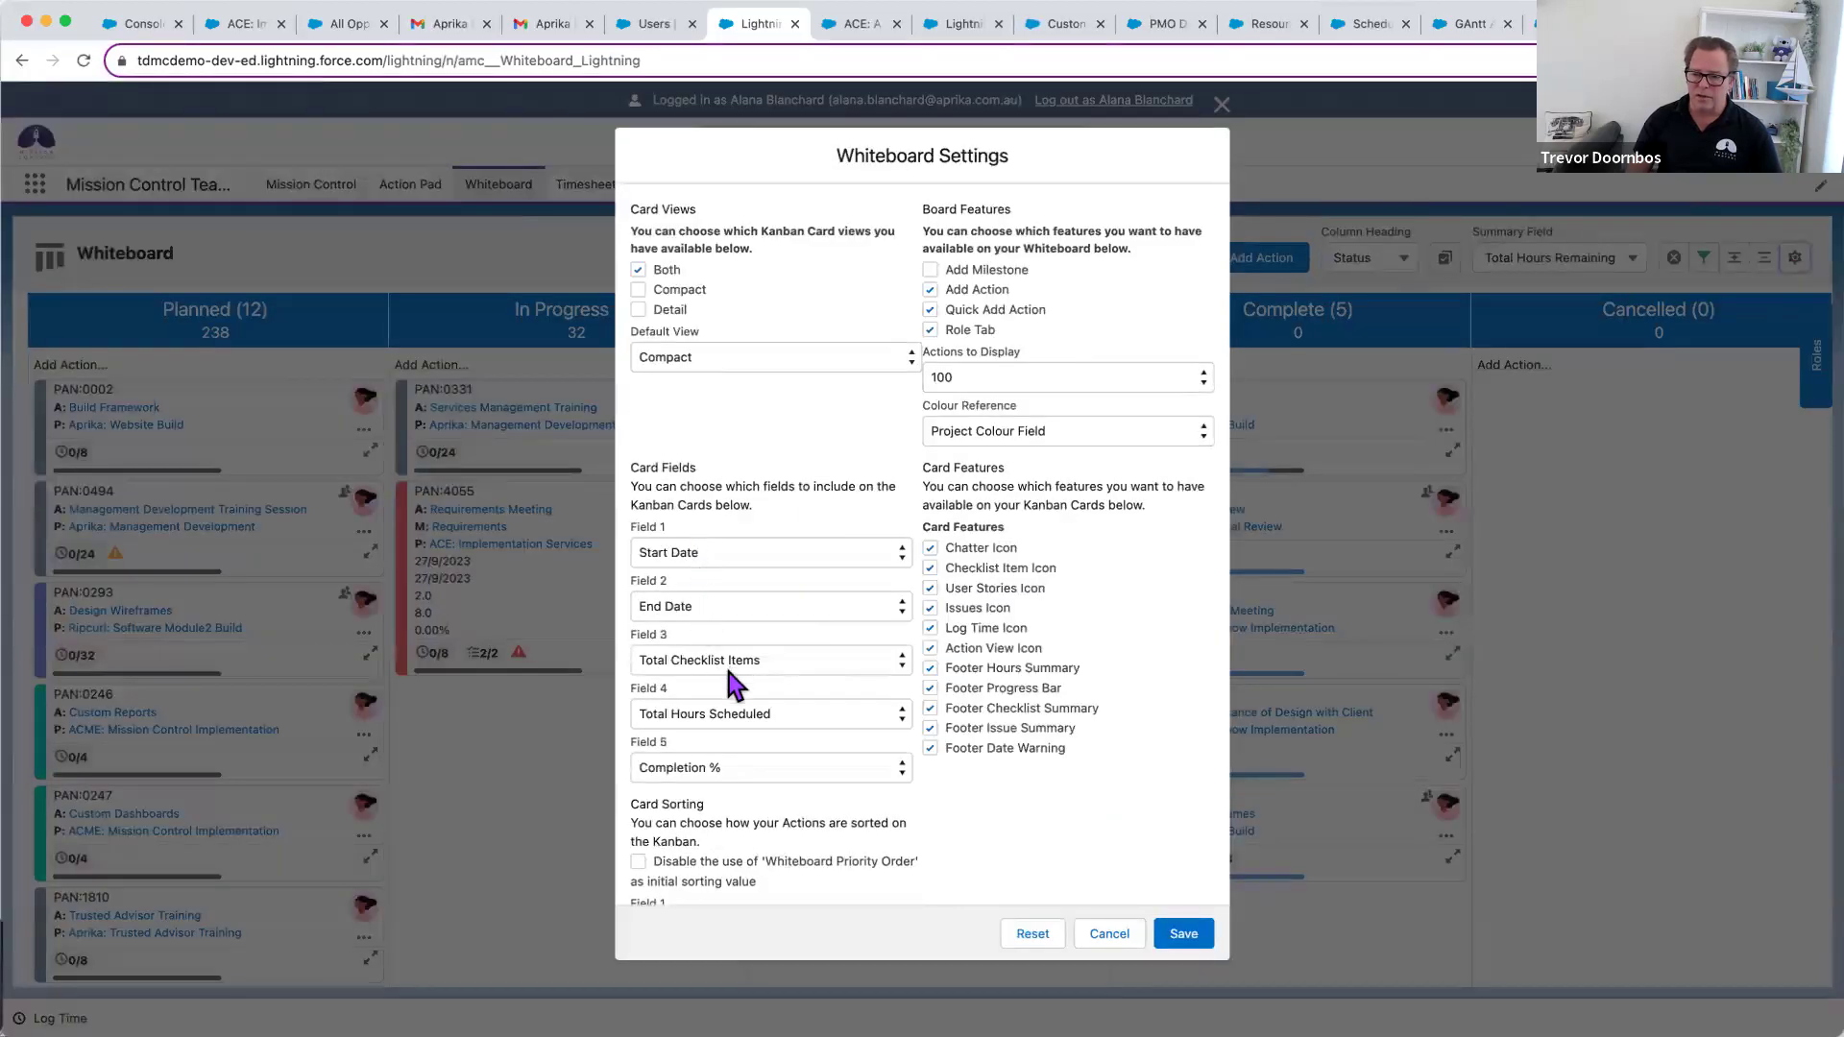
click(713, 553)
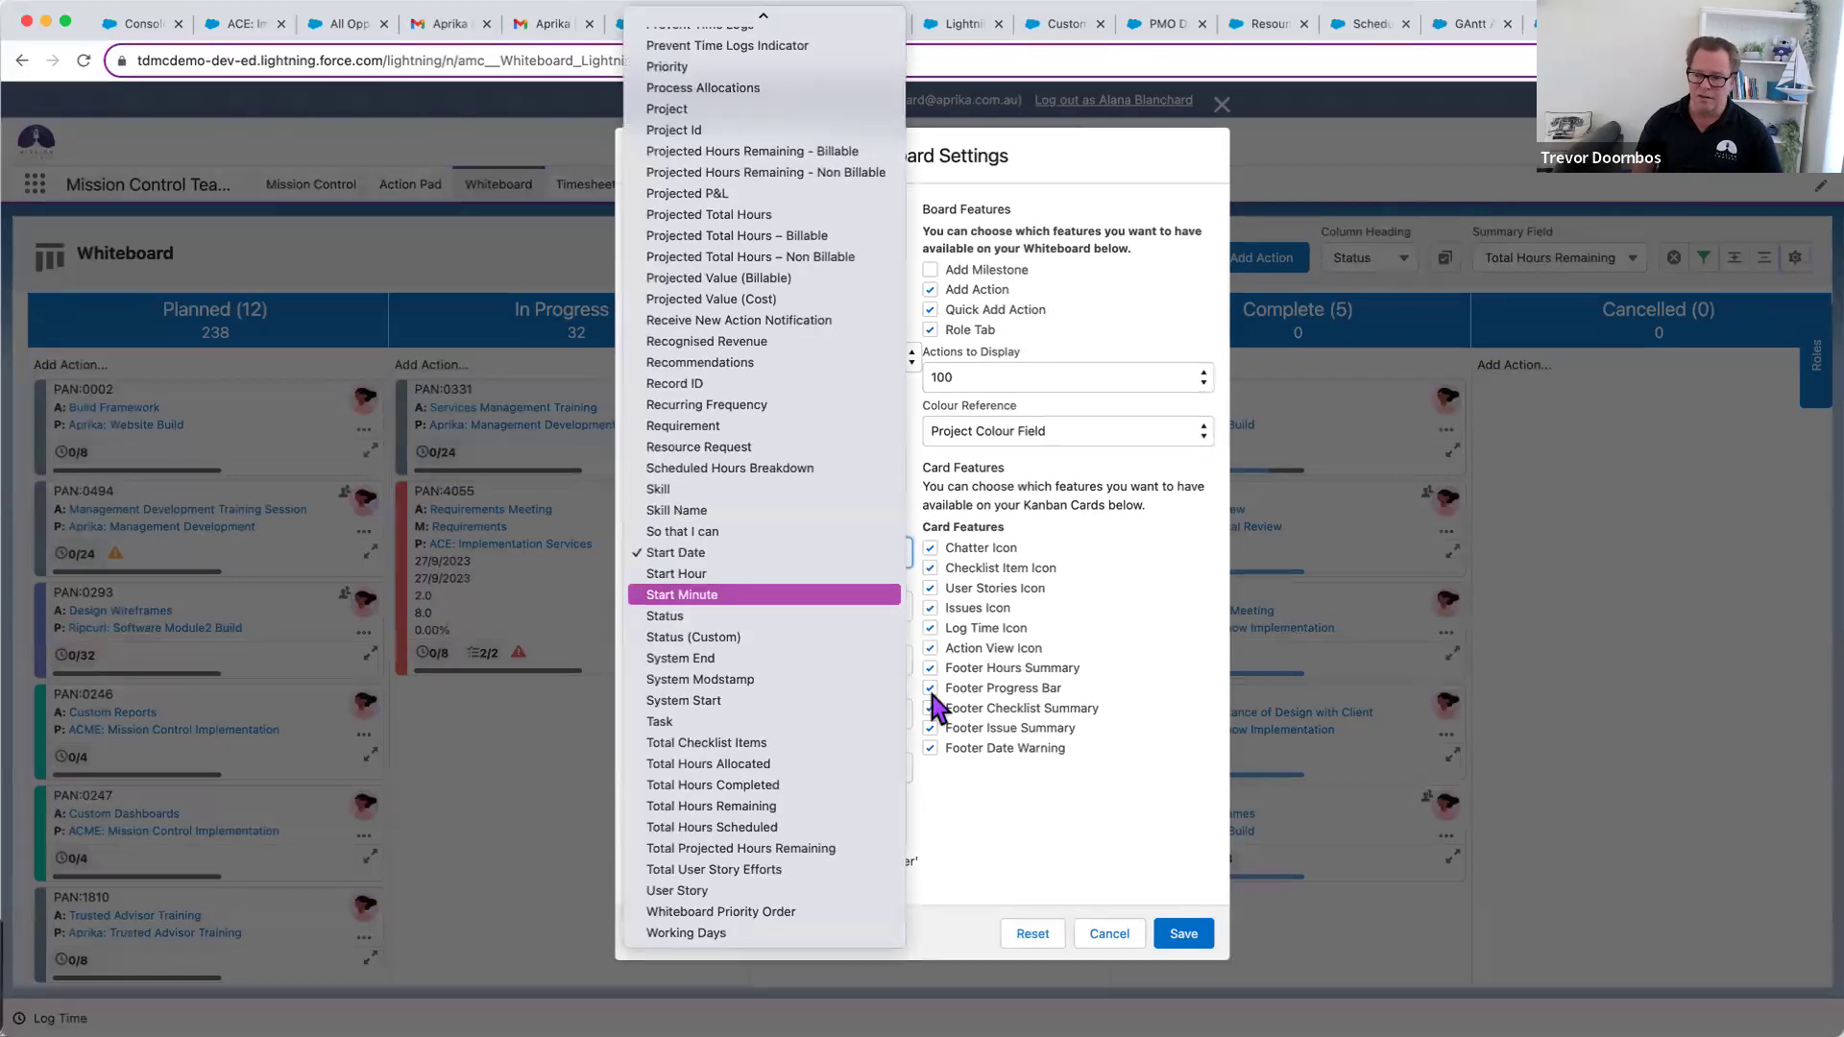
click(1099, 828)
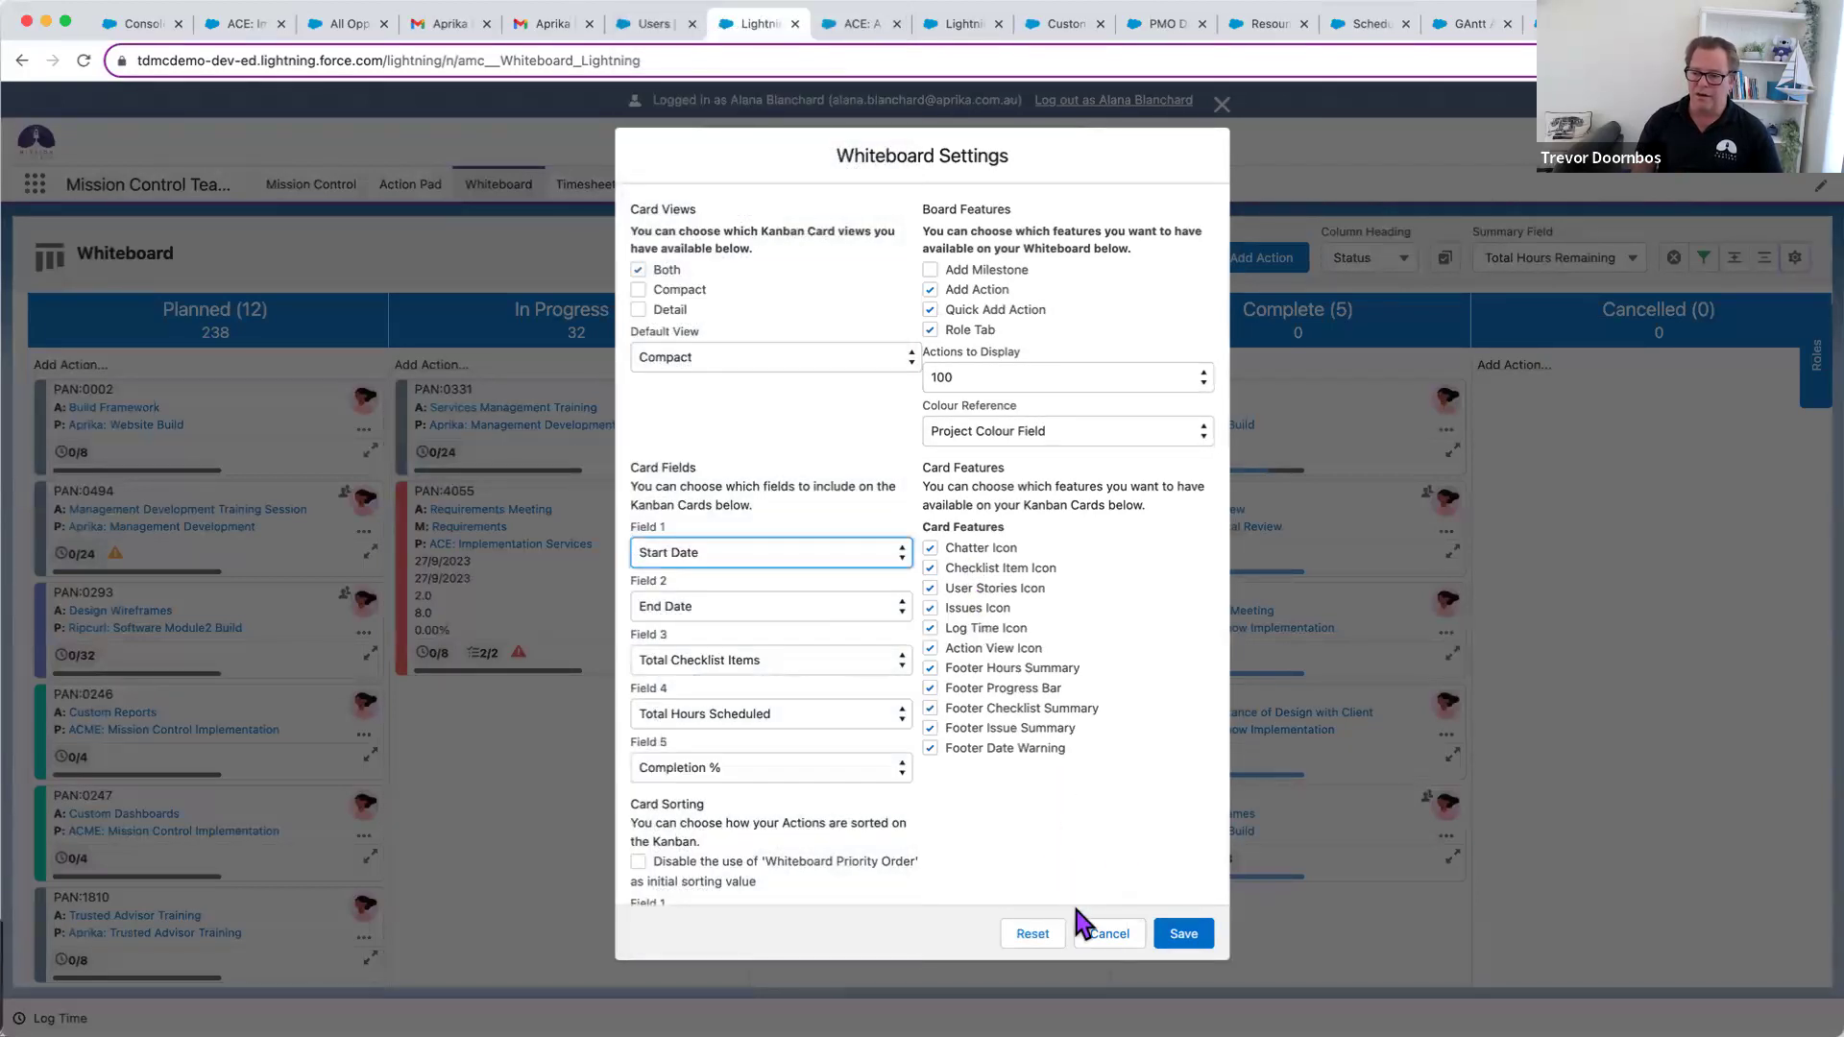
click(1105, 933)
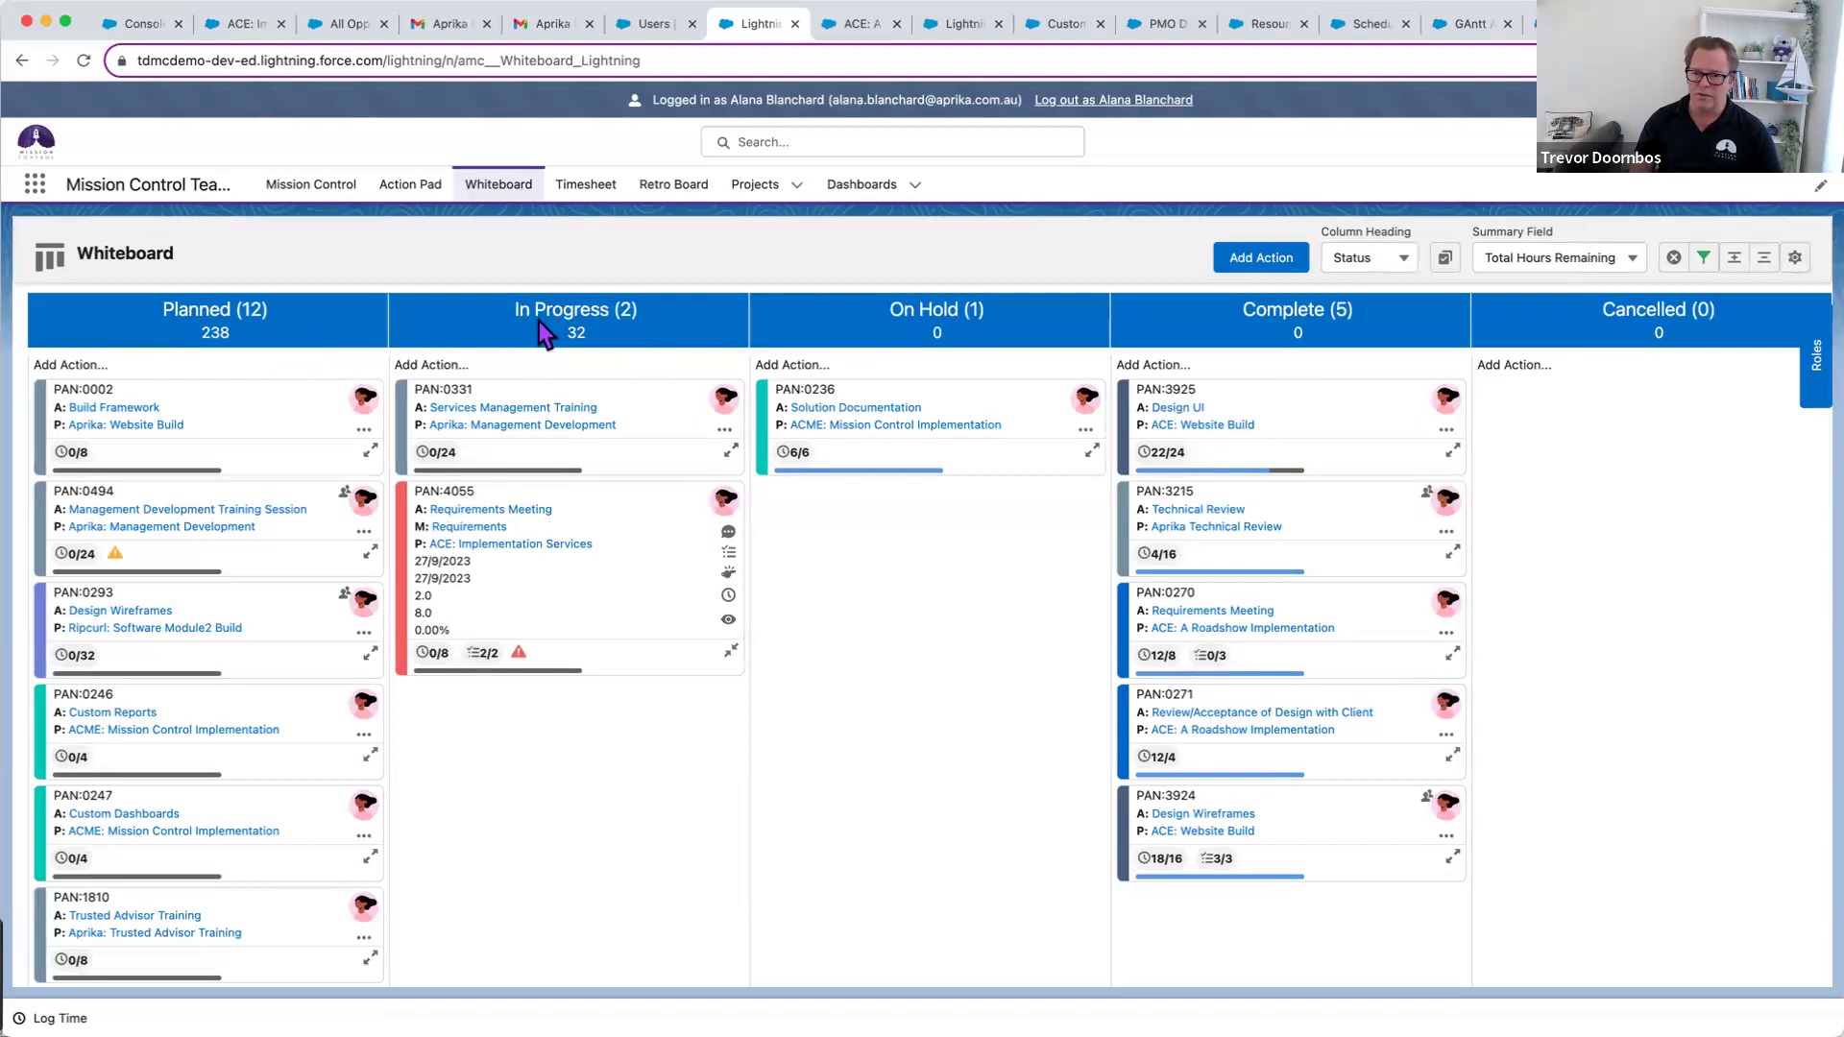
click(1360, 265)
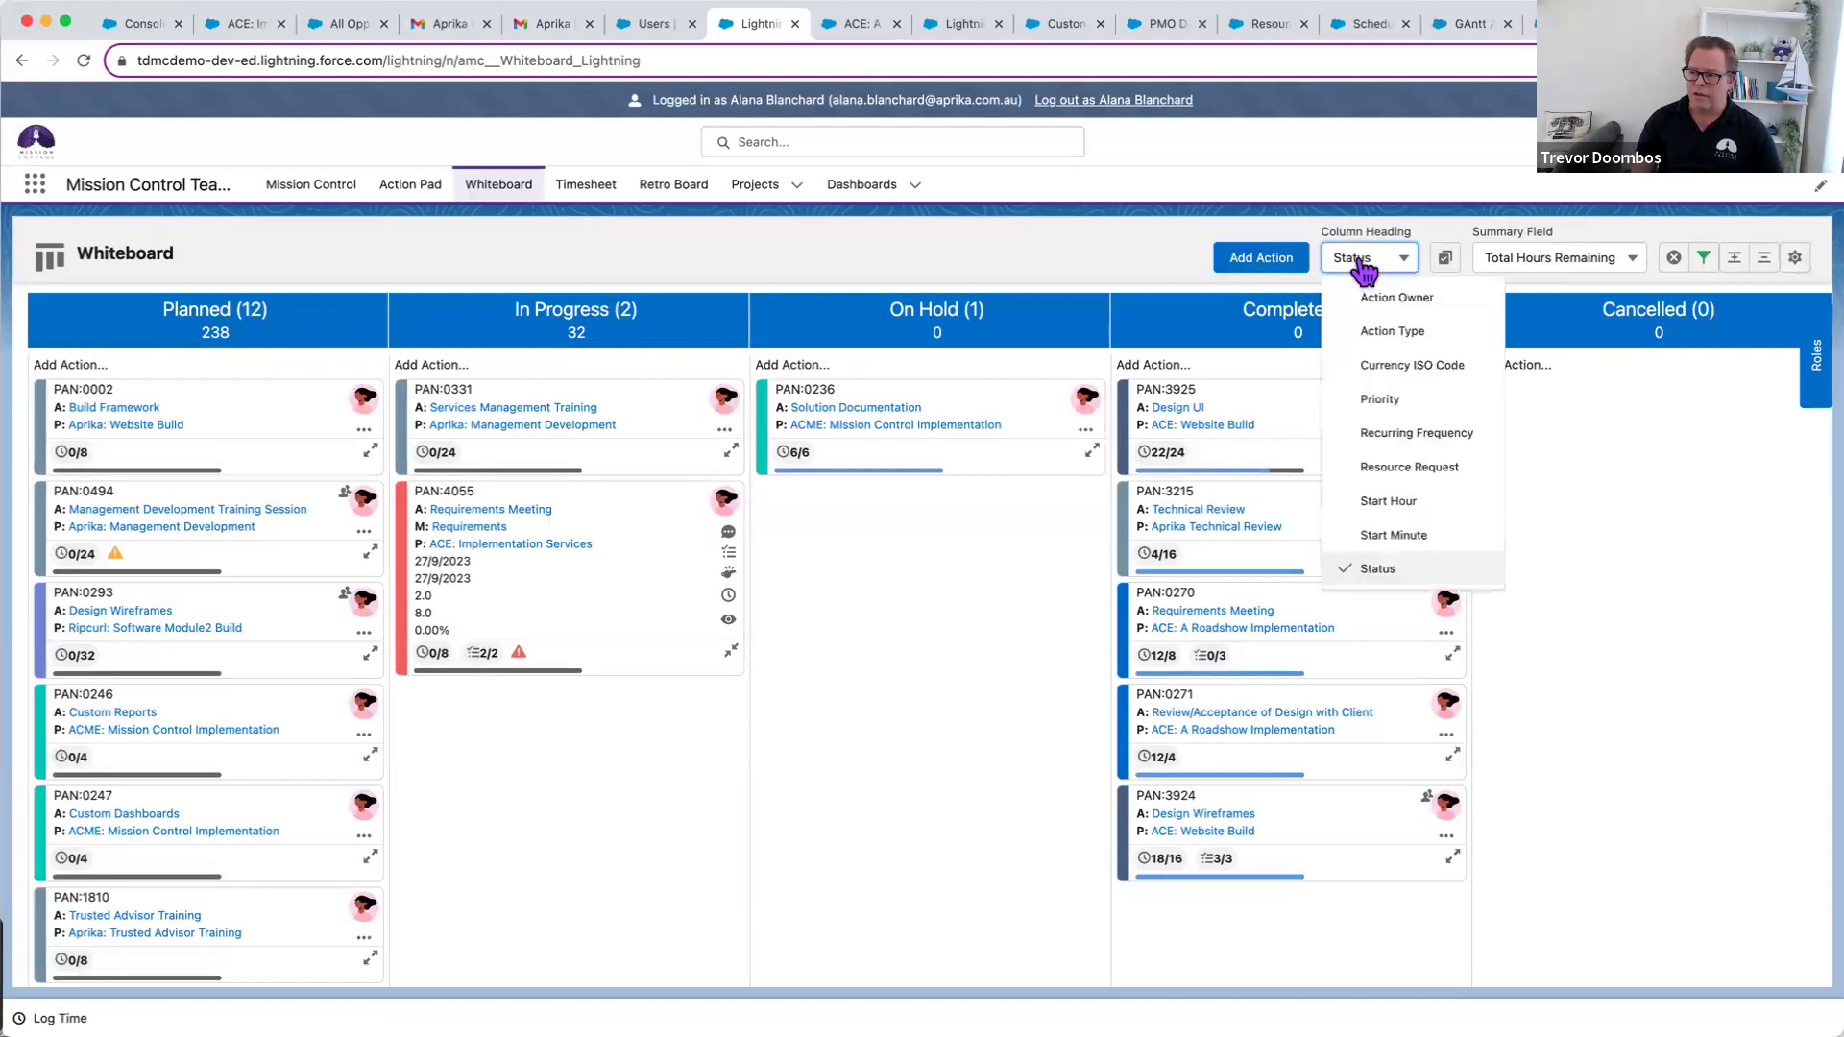
click(1380, 401)
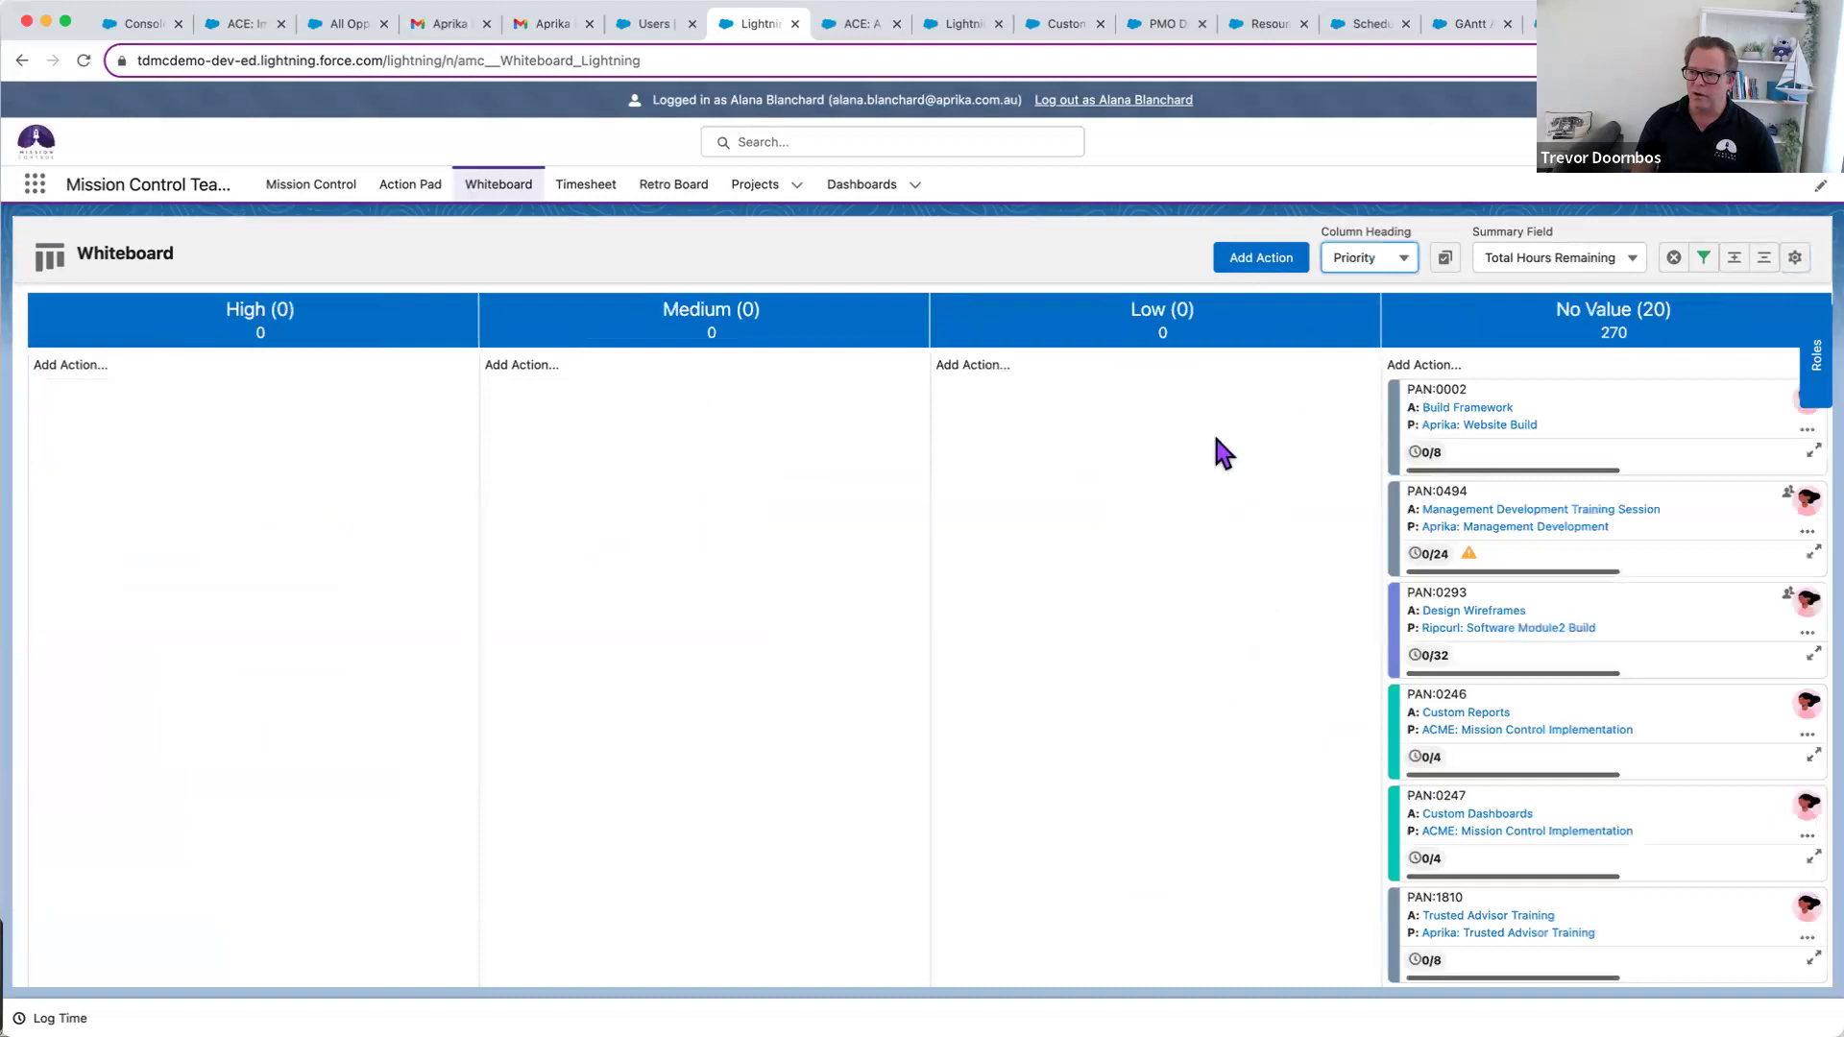
click(496, 189)
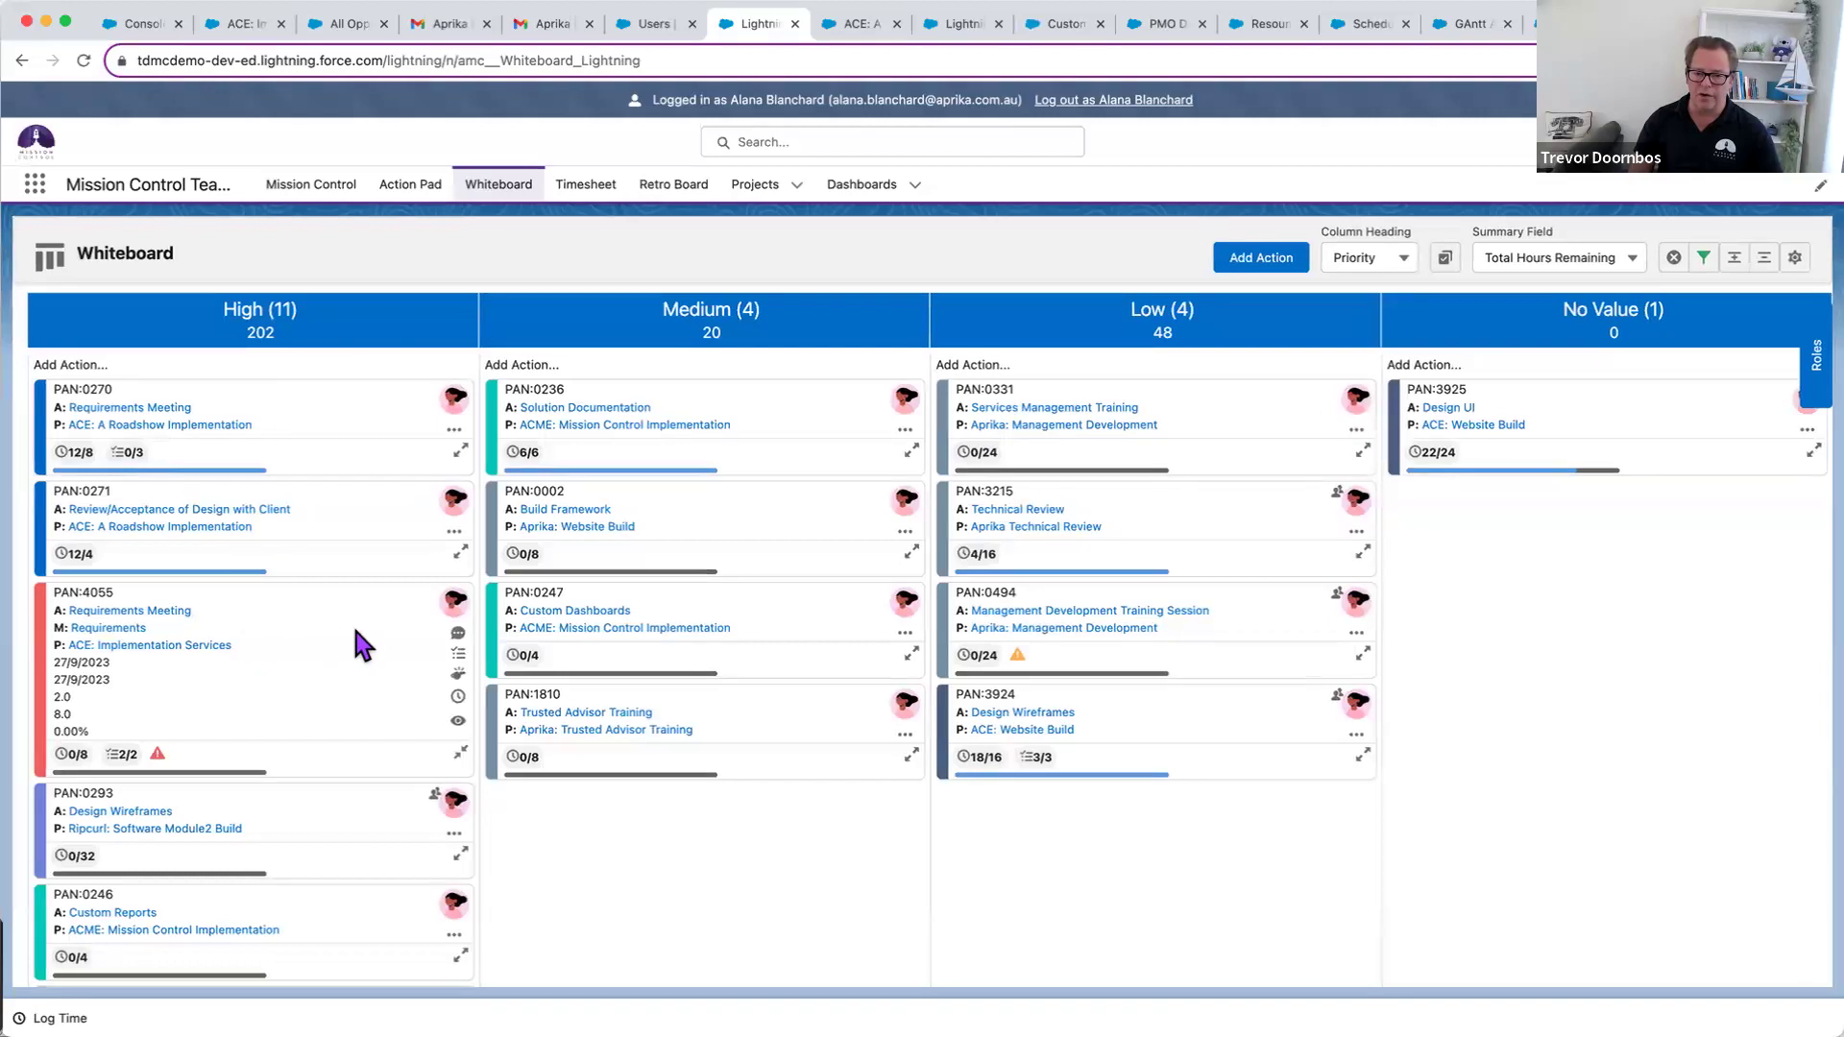
click(1407, 264)
click(1383, 569)
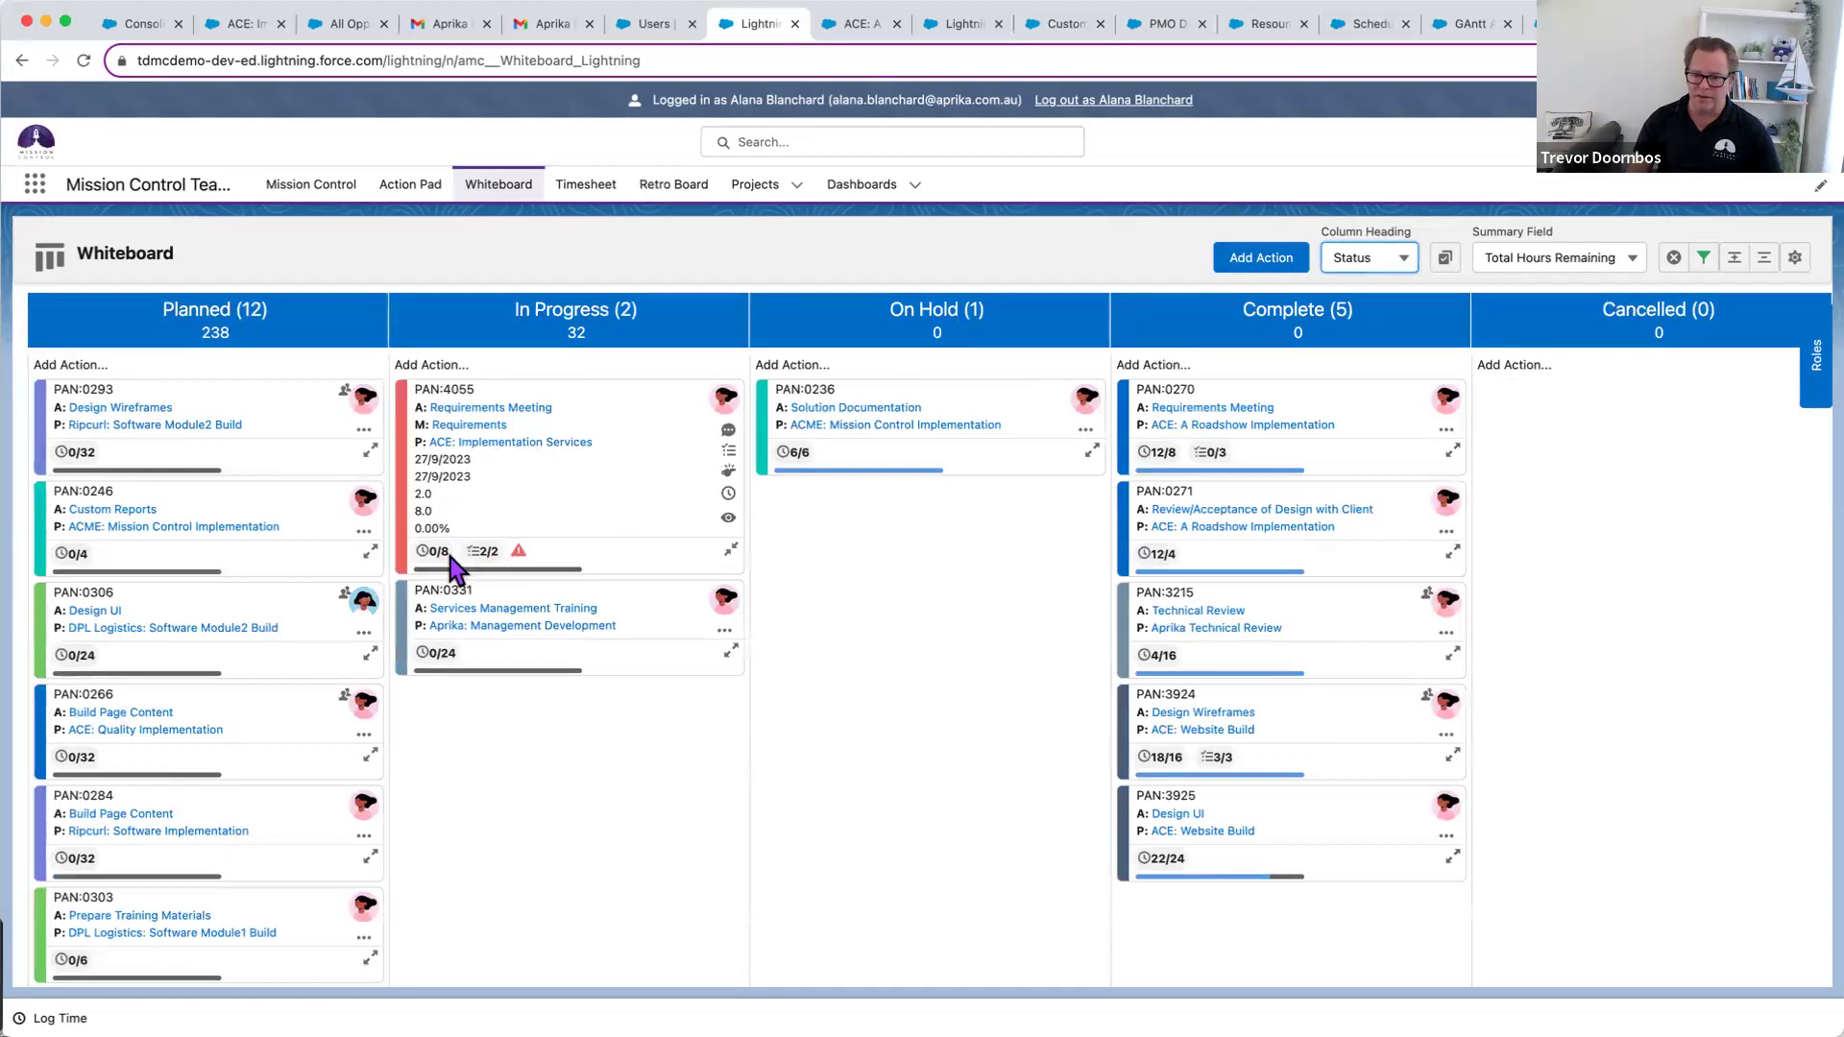
- Log 8 Design hours with the note 'My note' on PAN:4055, keeping it In Progress
click(729, 502)
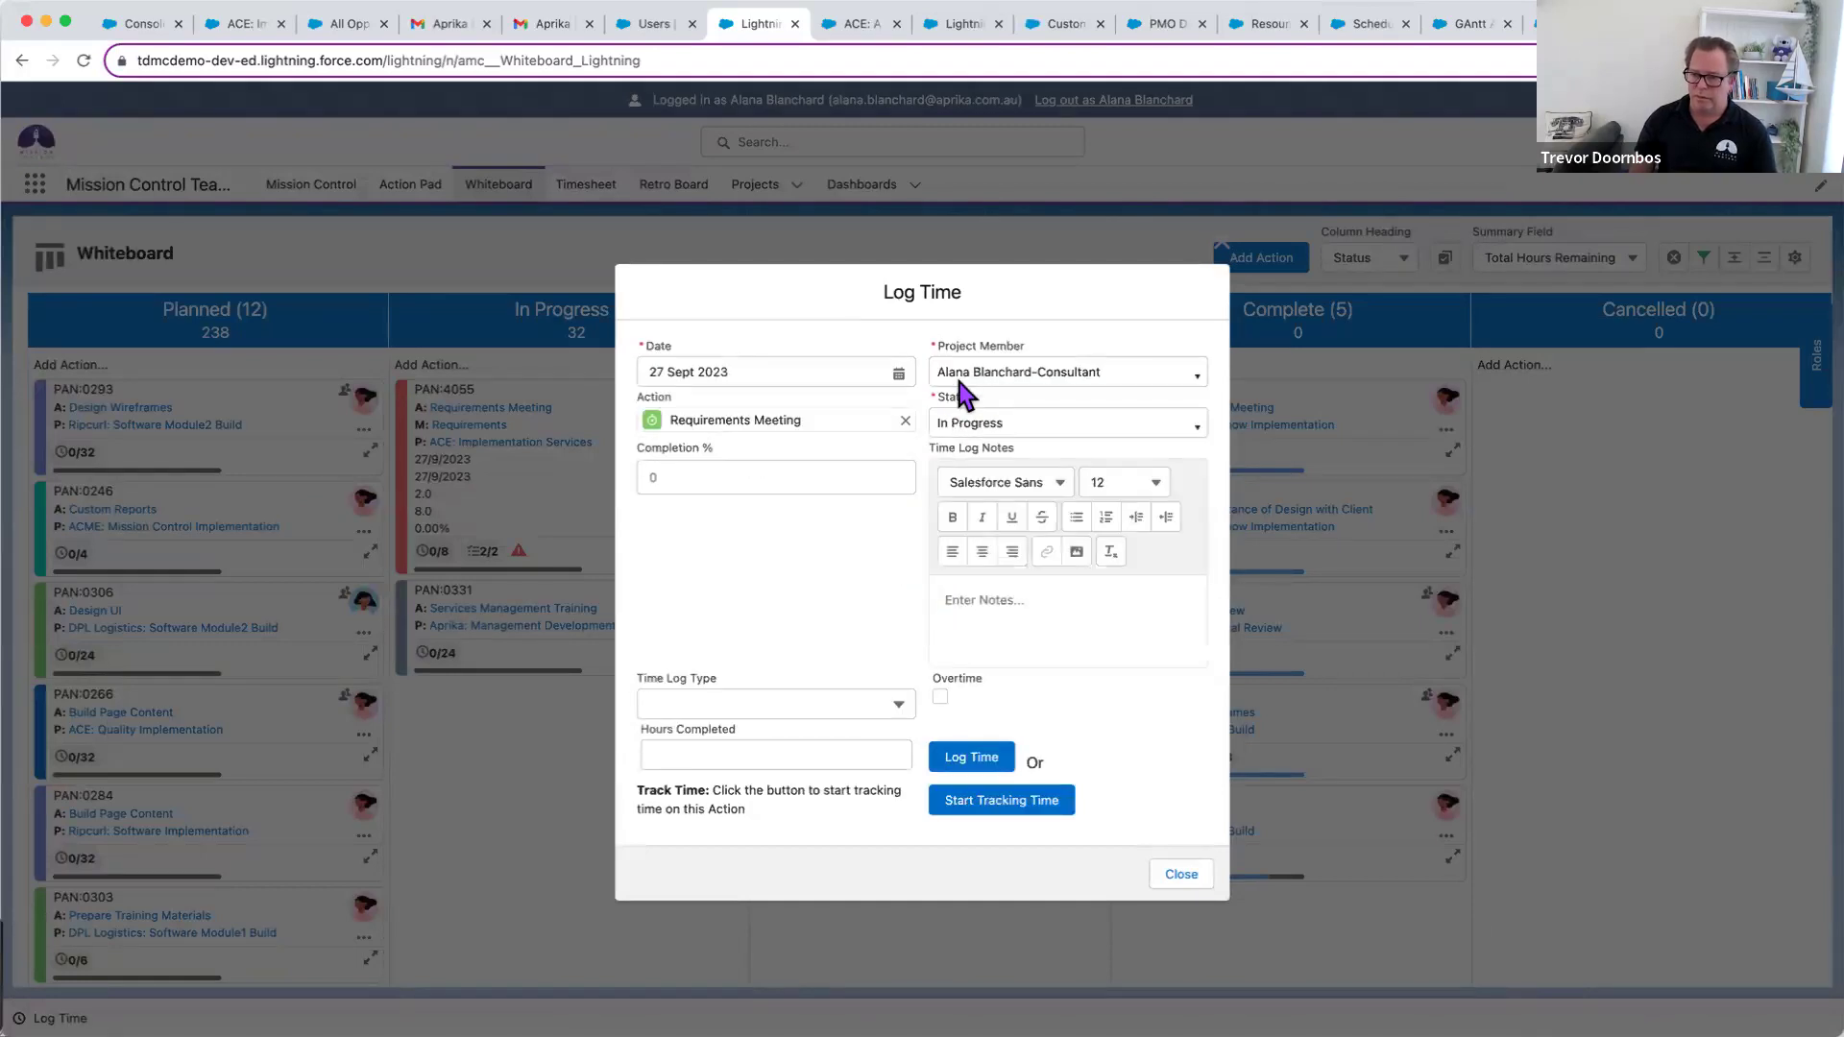
click(692, 704)
text(des)
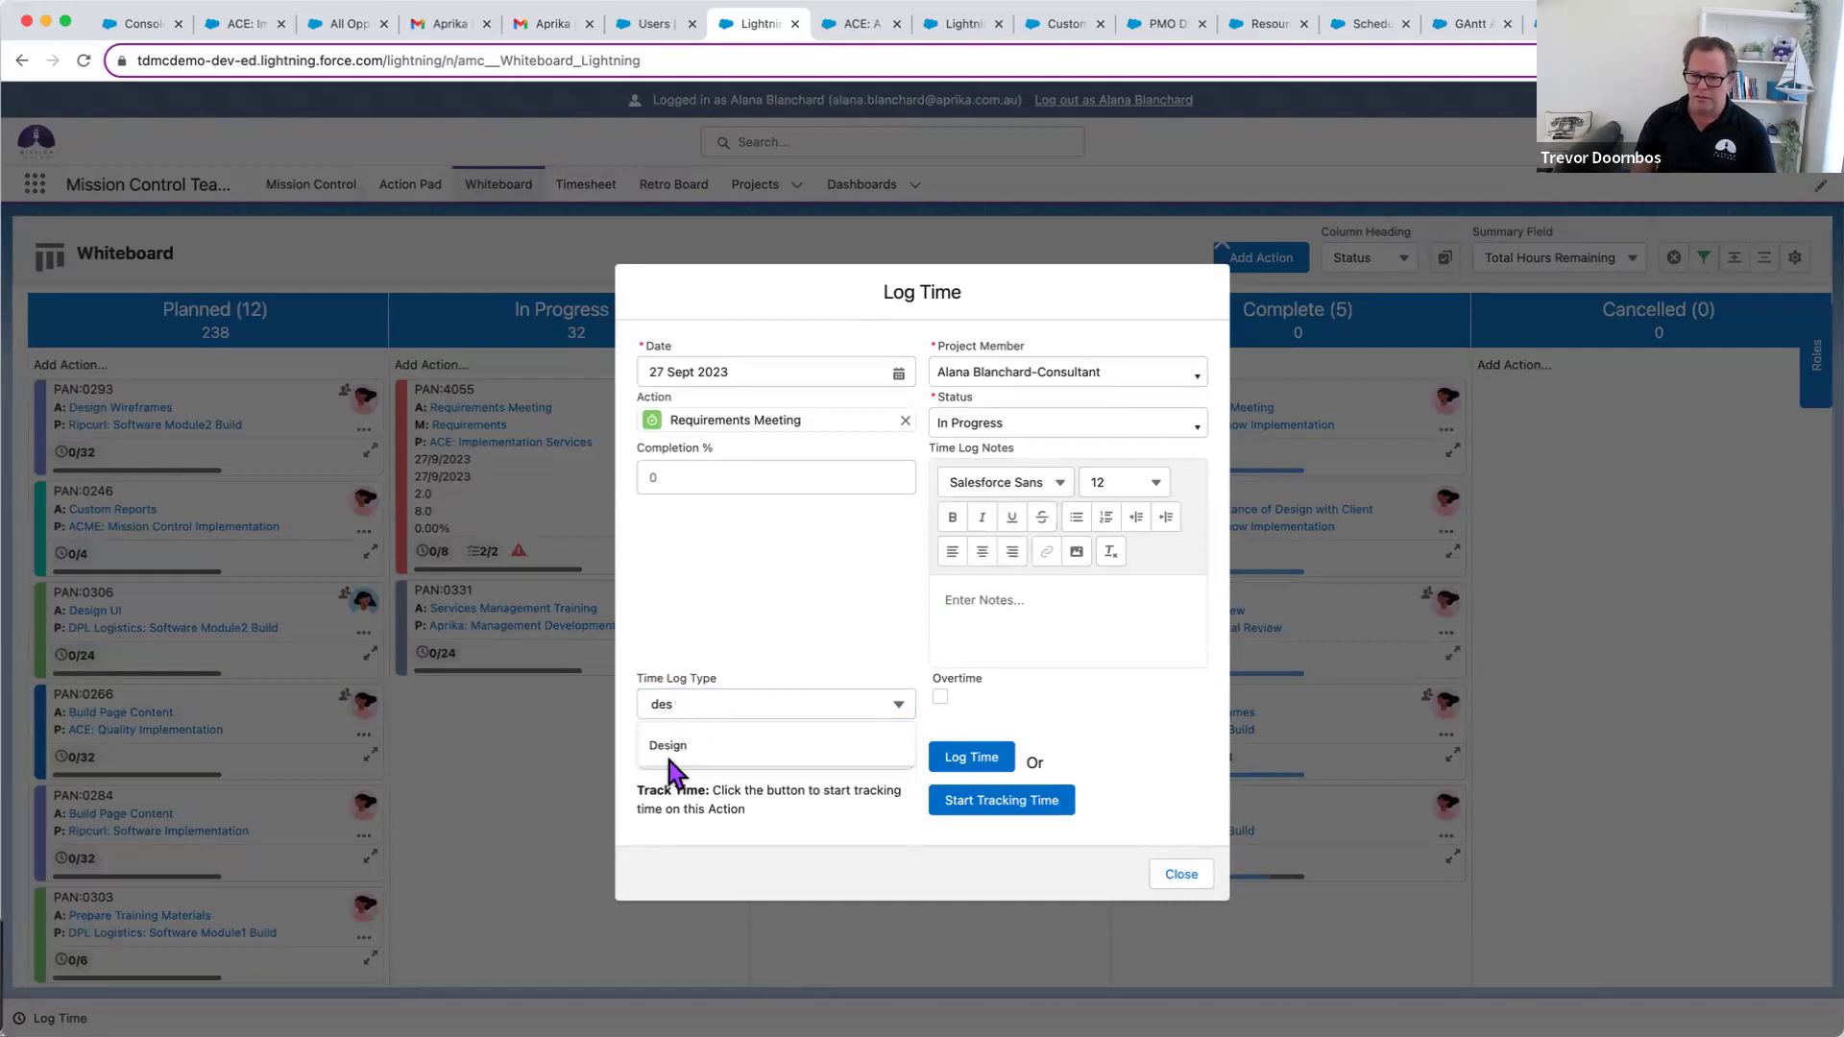
click(668, 747)
click(678, 754)
text(8)
click(988, 588)
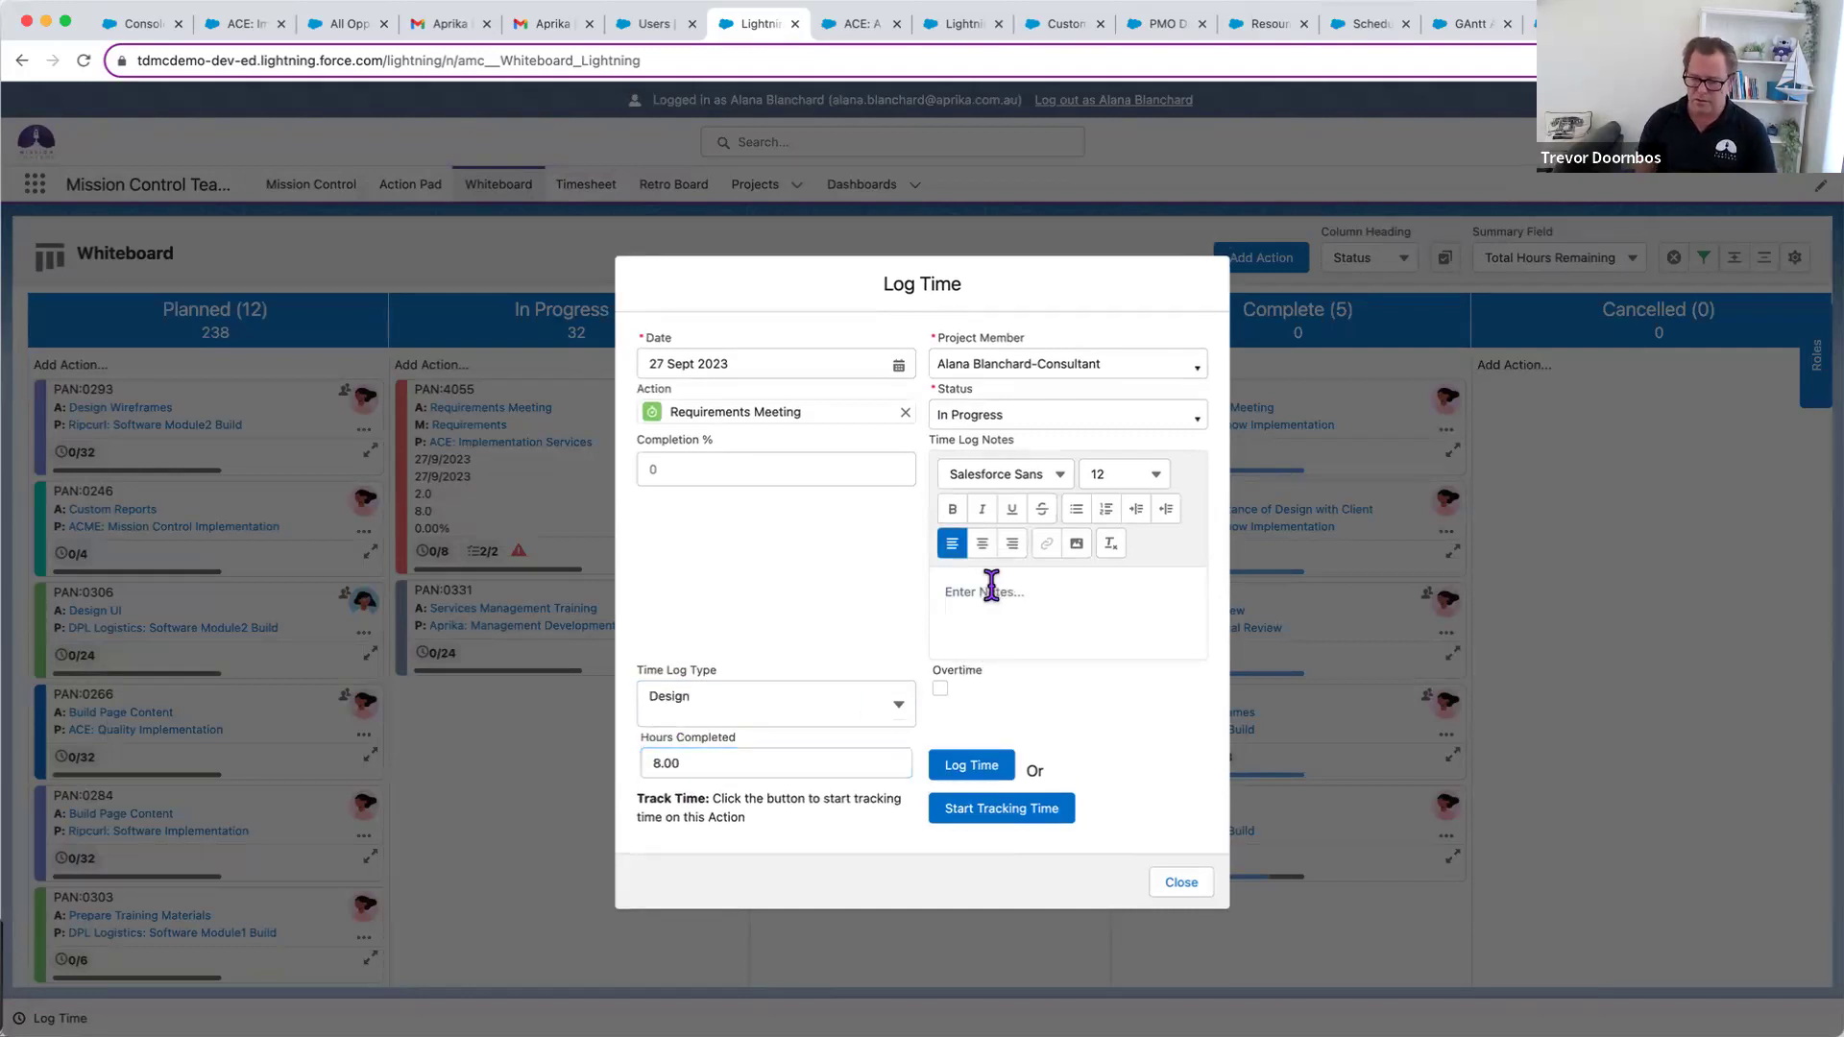
text(My notes)
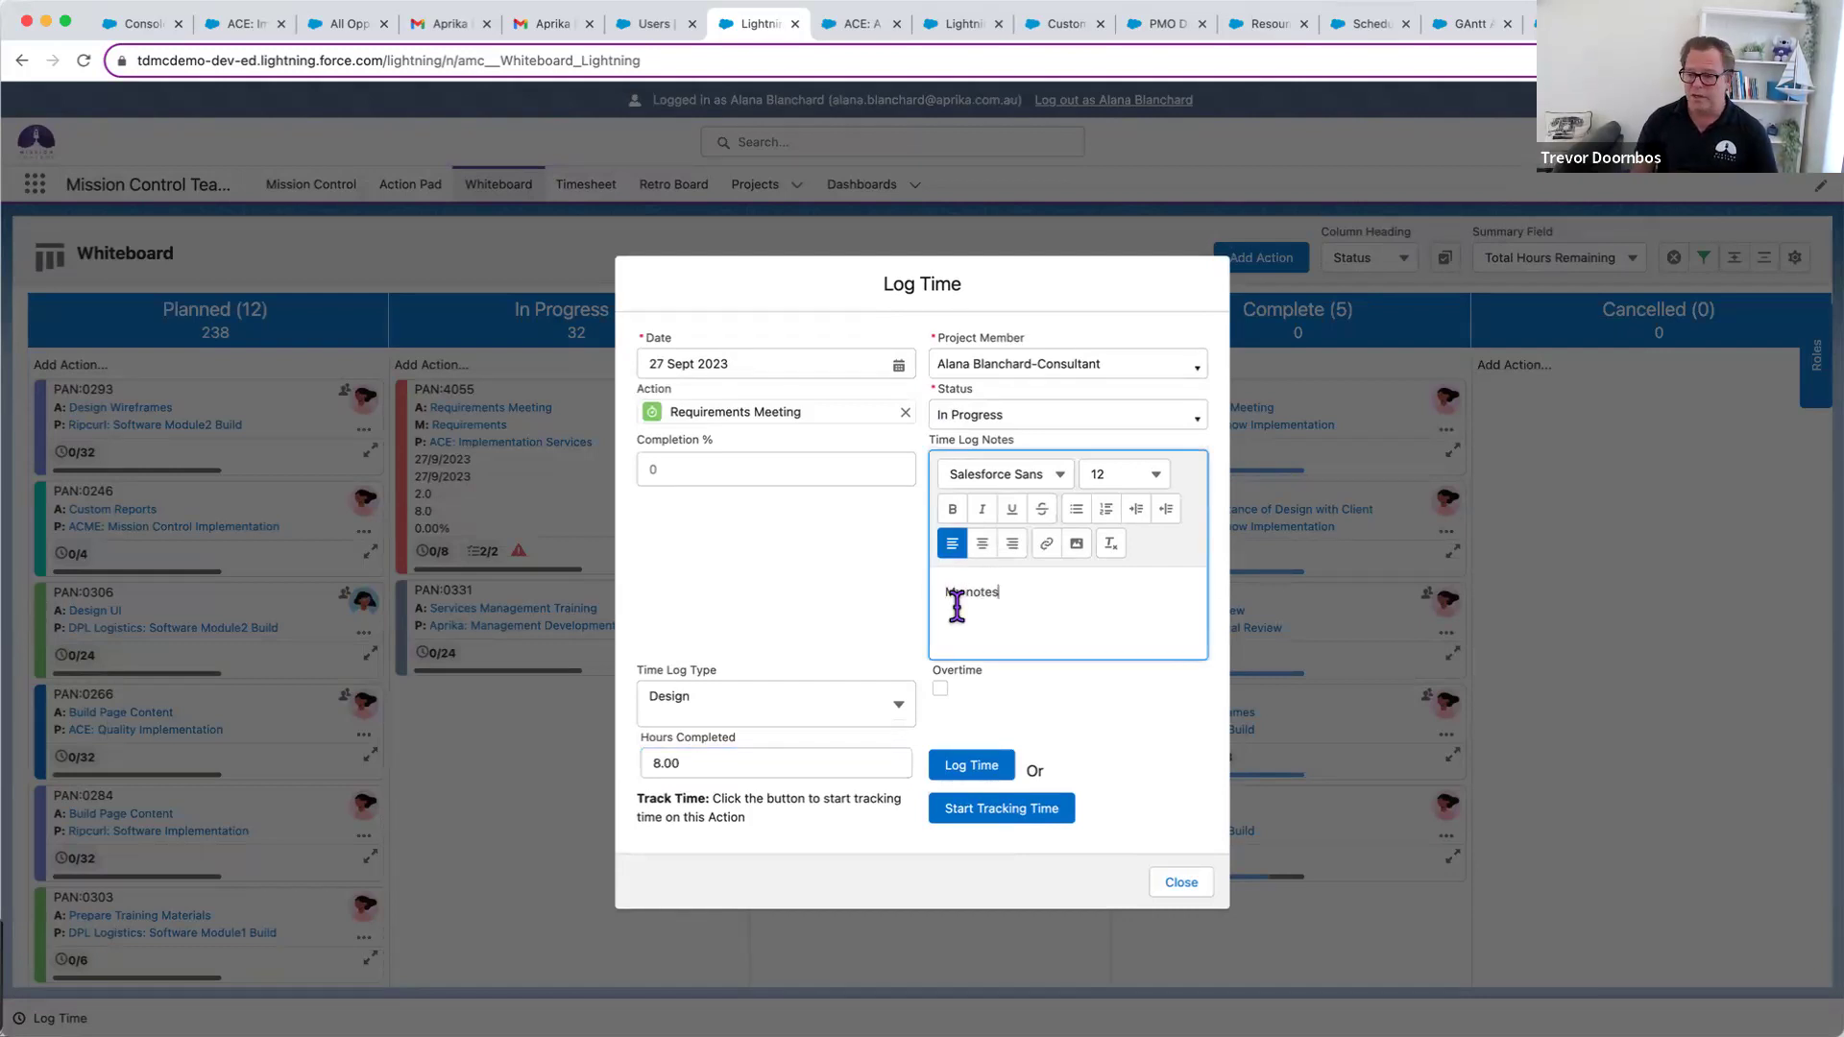
click(846, 605)
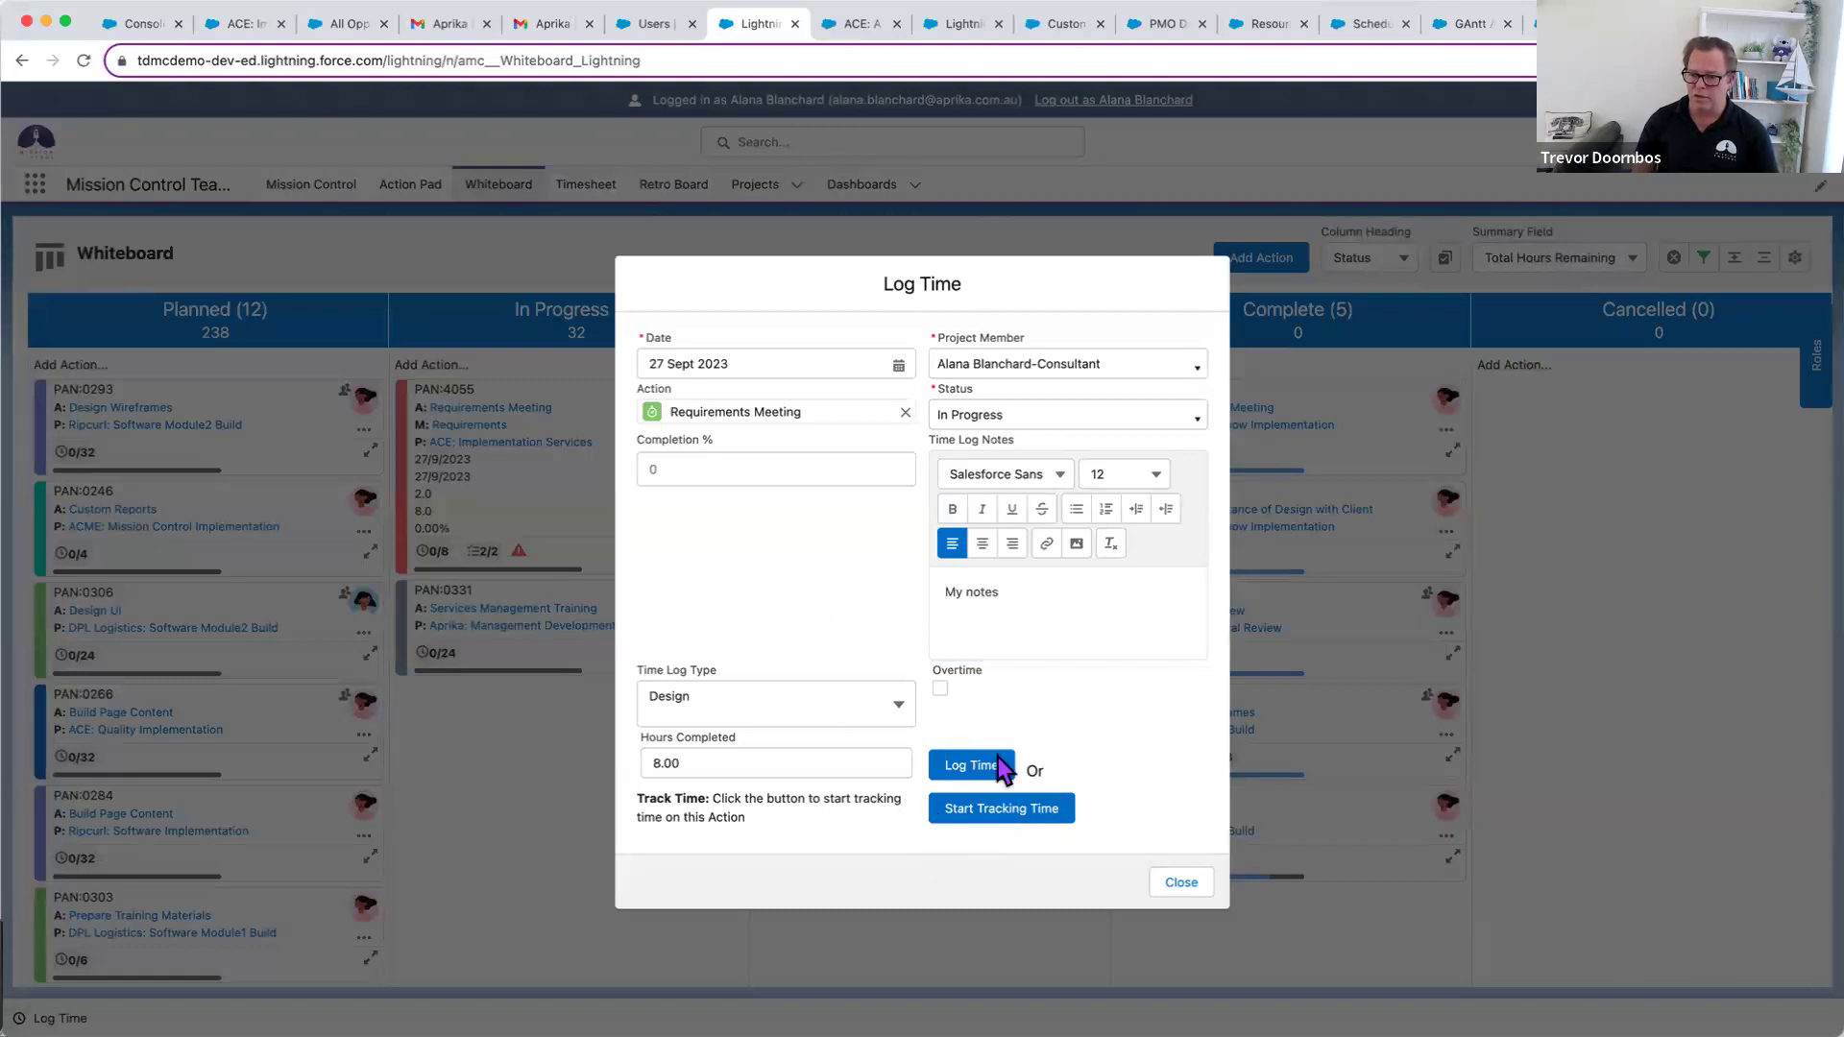
click(989, 419)
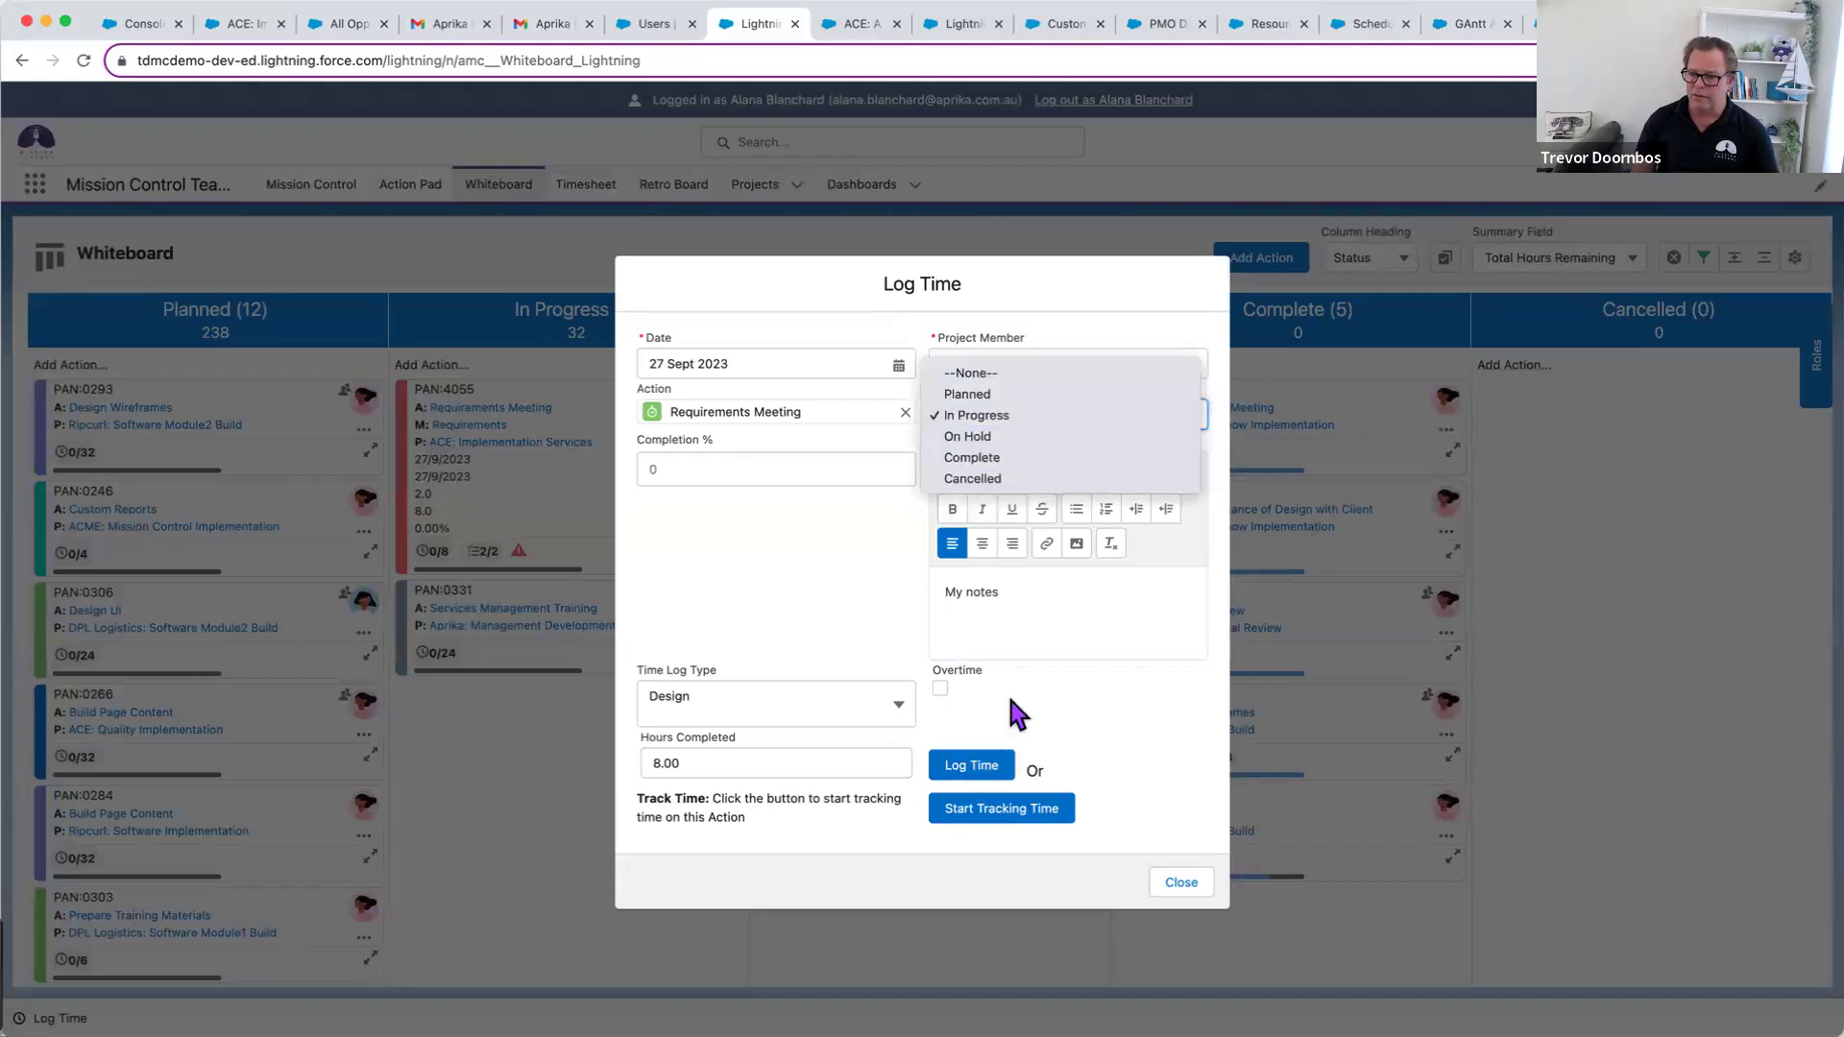
click(976, 765)
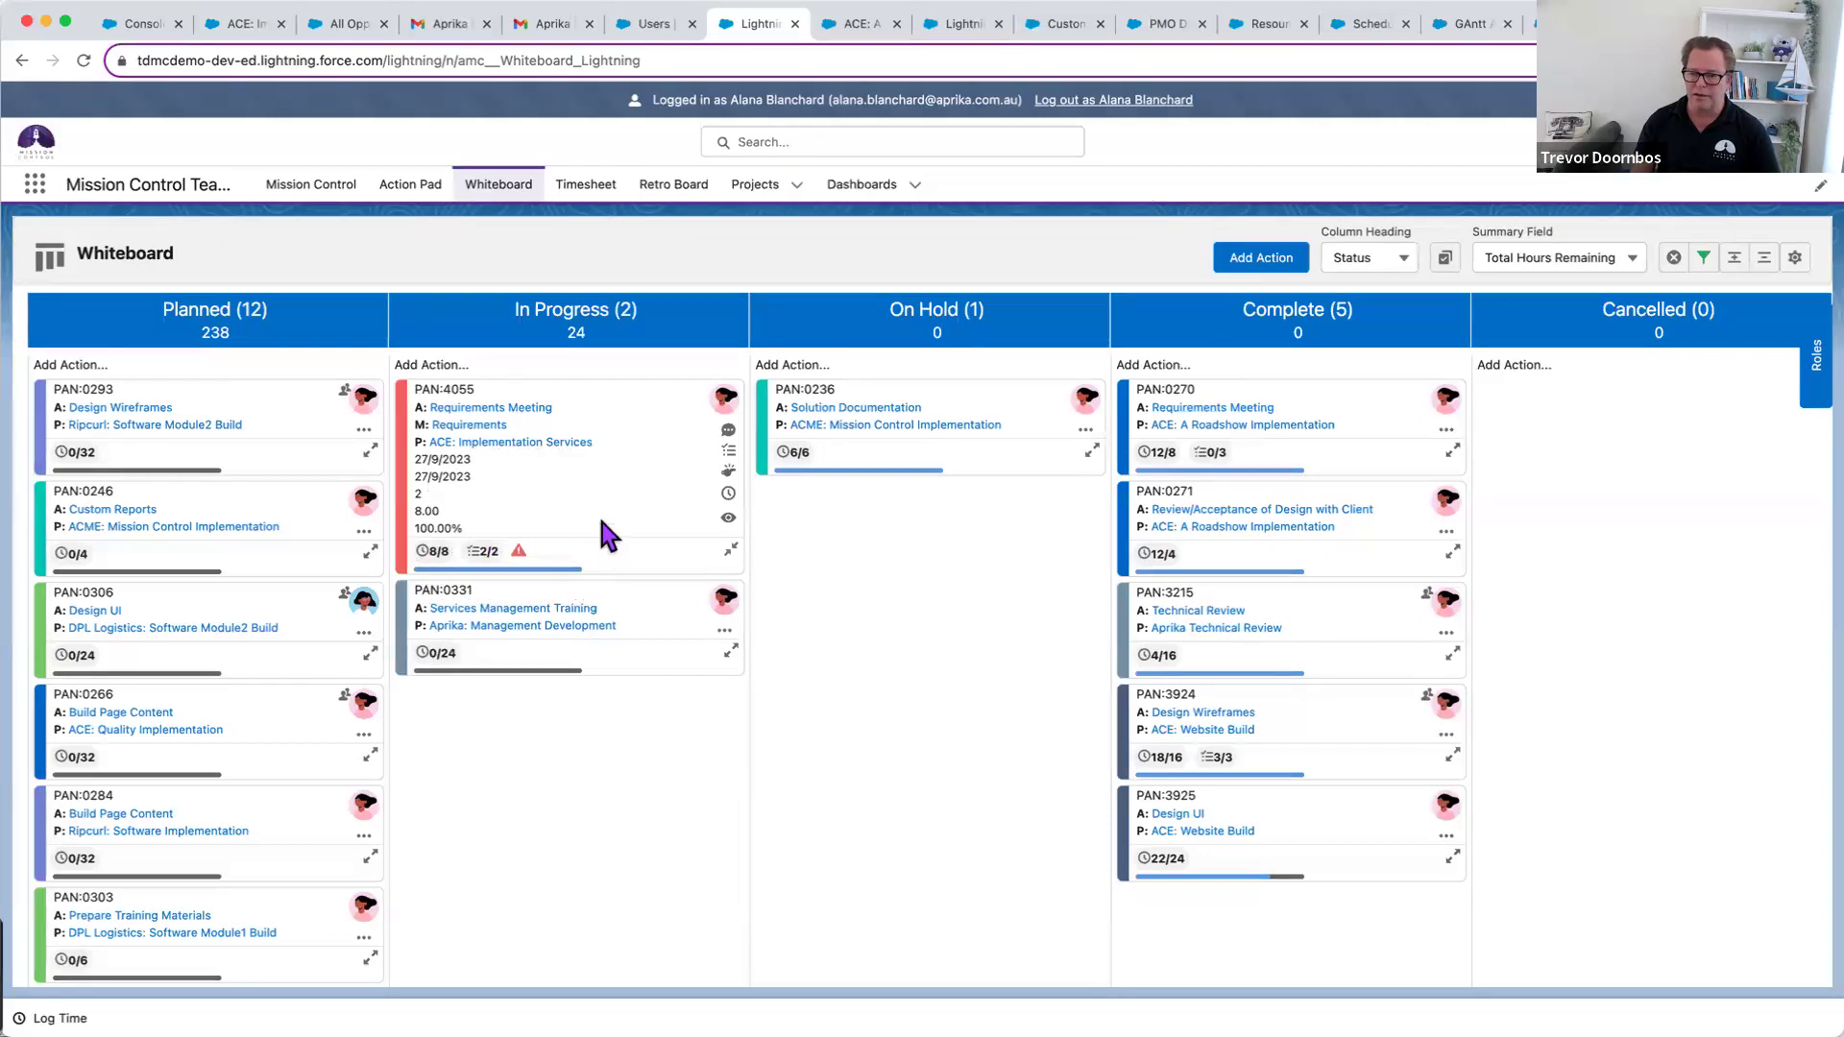
- Drop card PAN:4055 into the Complete column, leaving 1 action In Progress
drag(609, 424, 1210, 430)
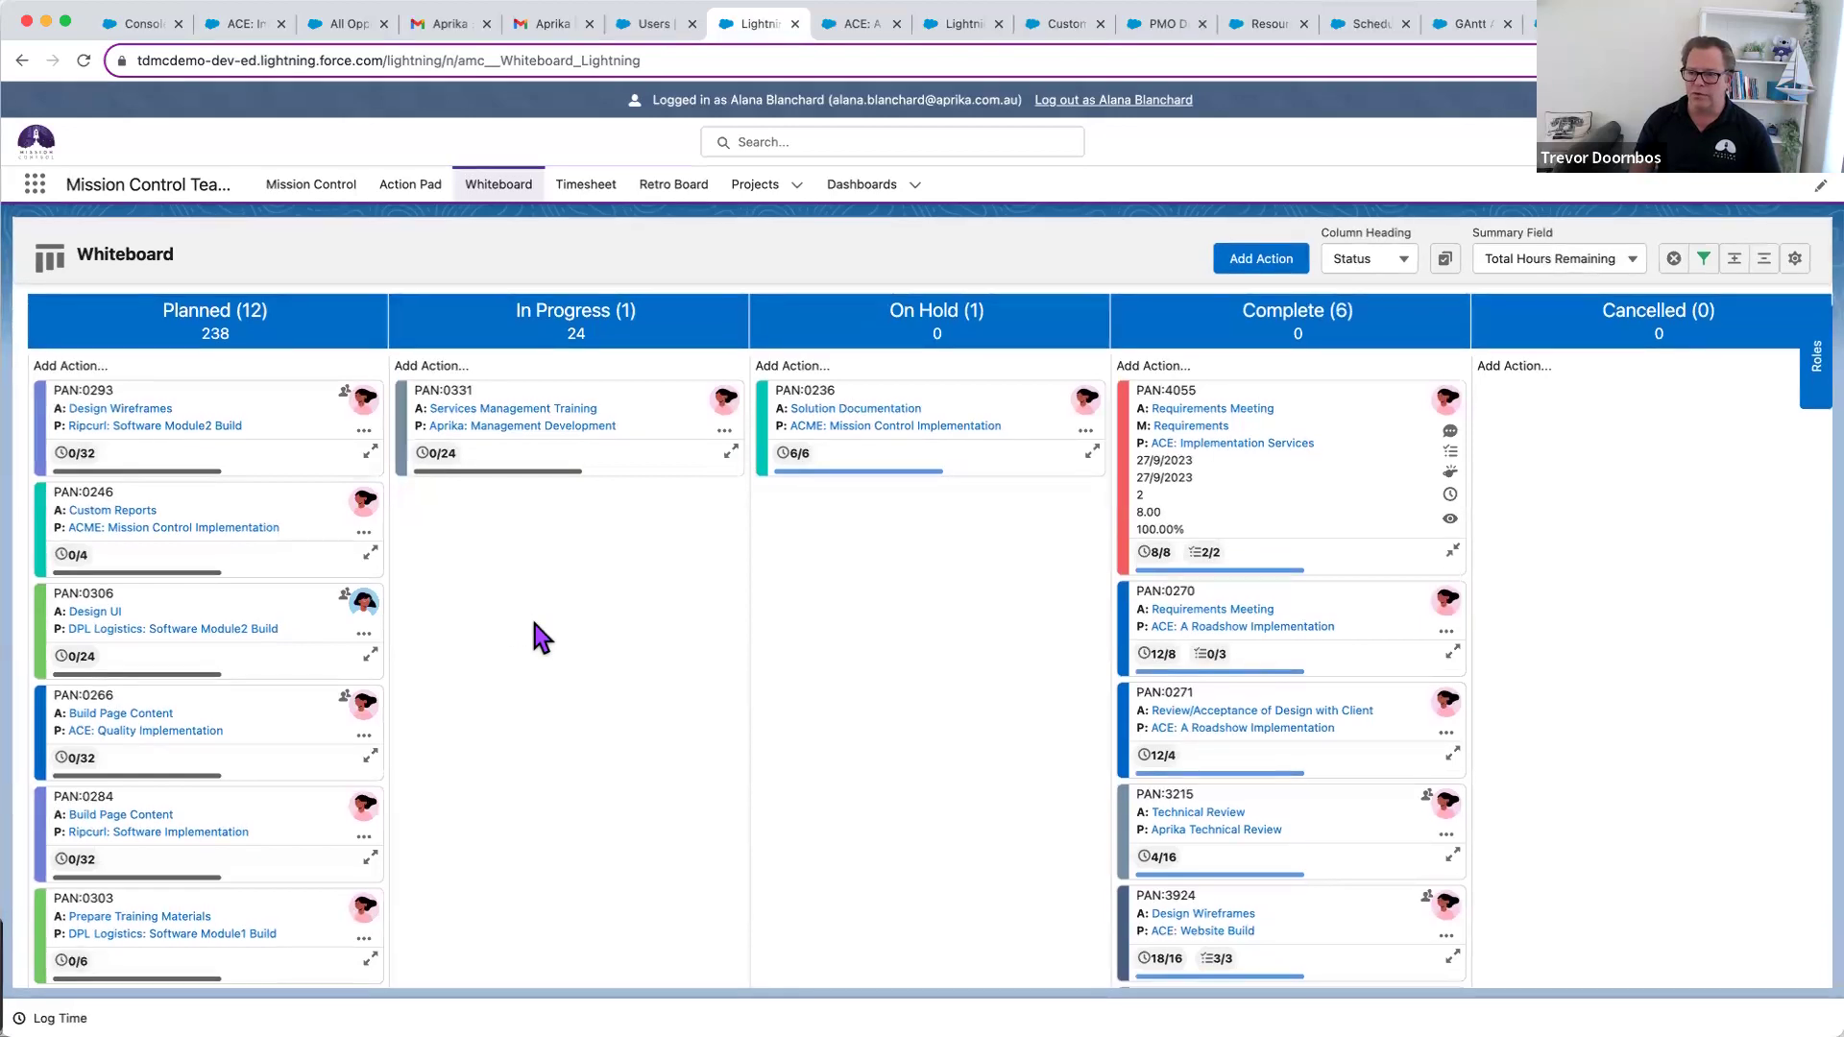
- Cancel the Whiteboard Filters without changes and go to the week of 25 Sept 2023 Timesheet
click(1702, 260)
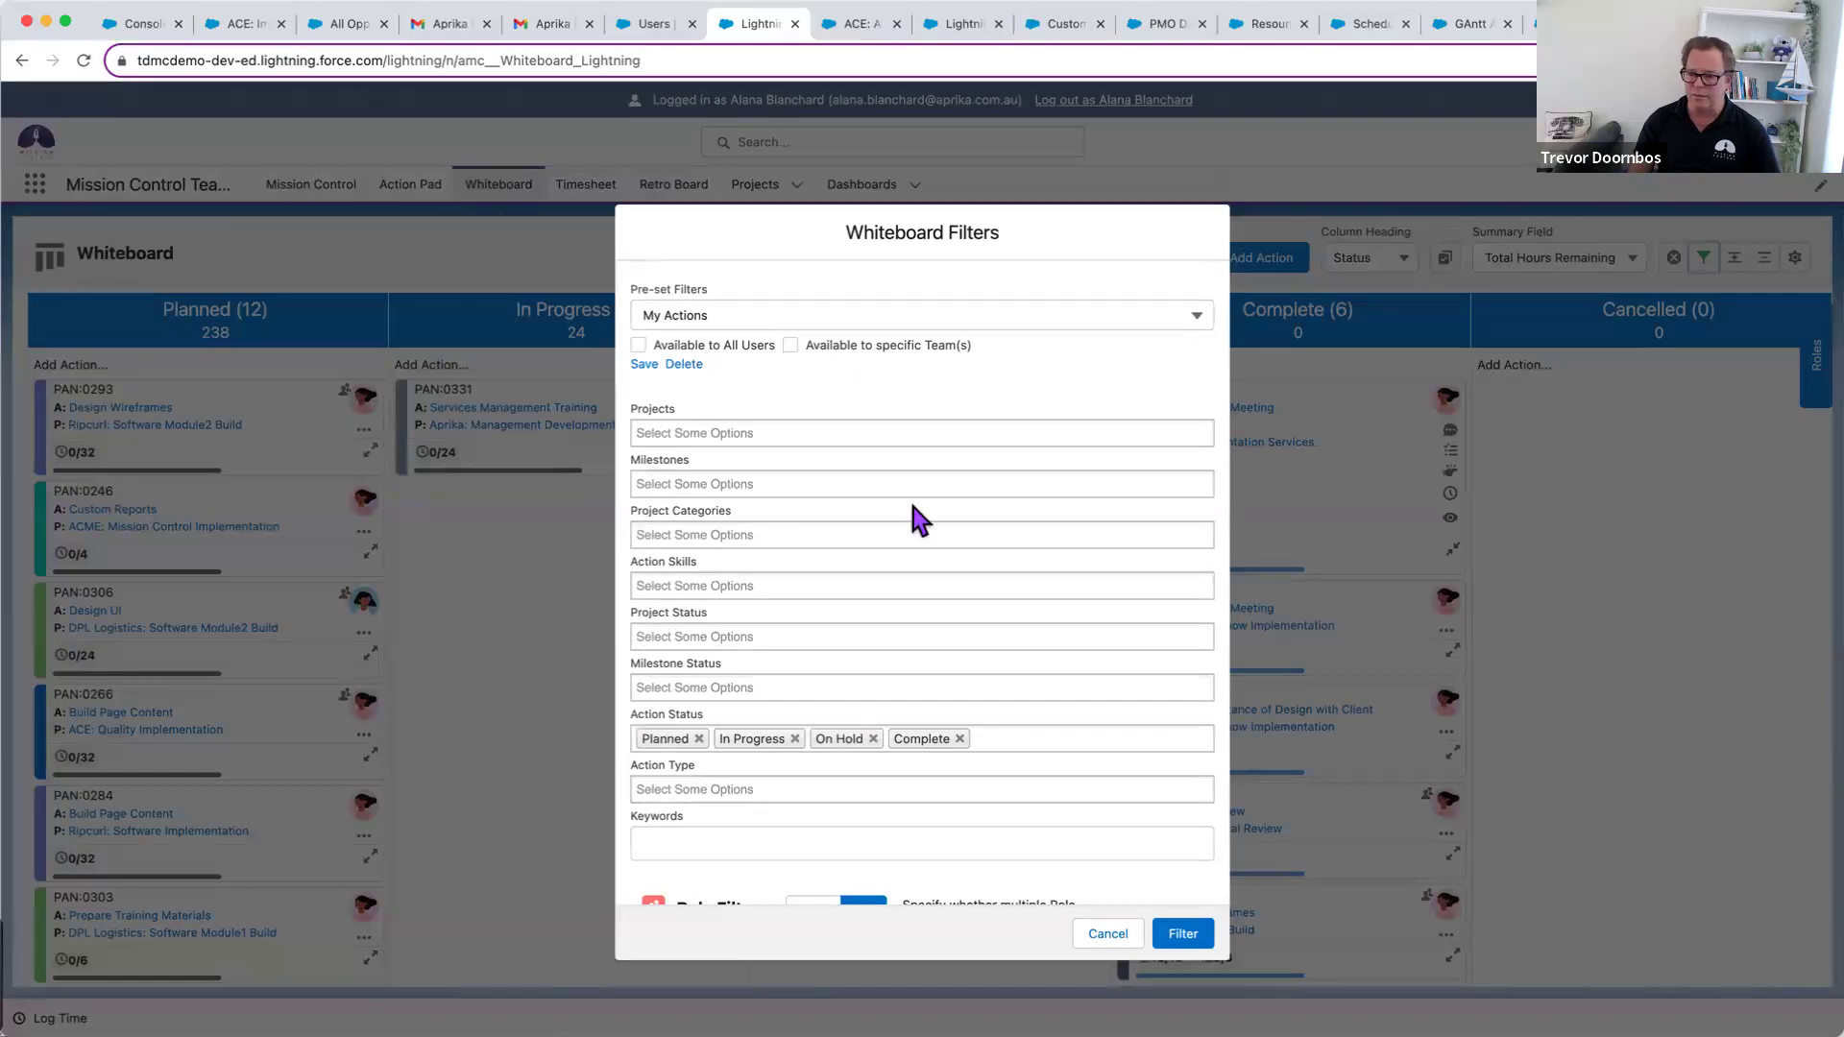
scroll(899, 609, down, 10)
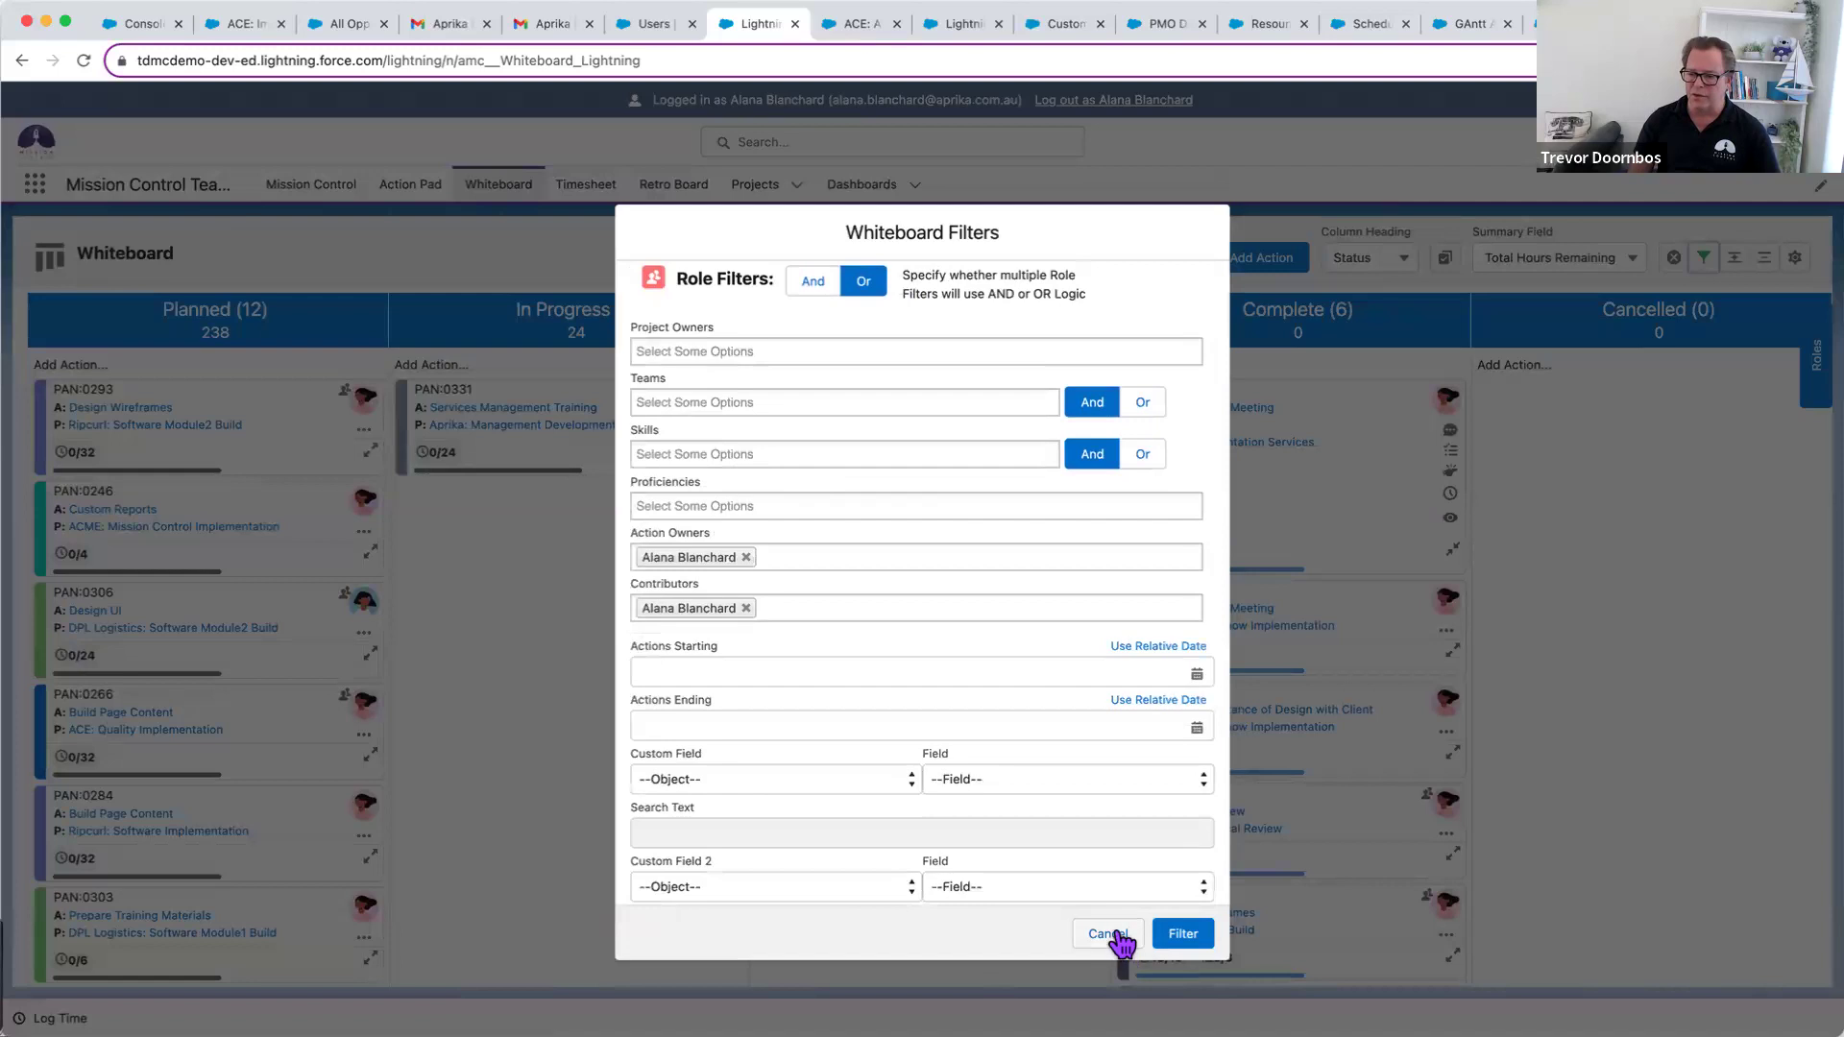
click(543, 647)
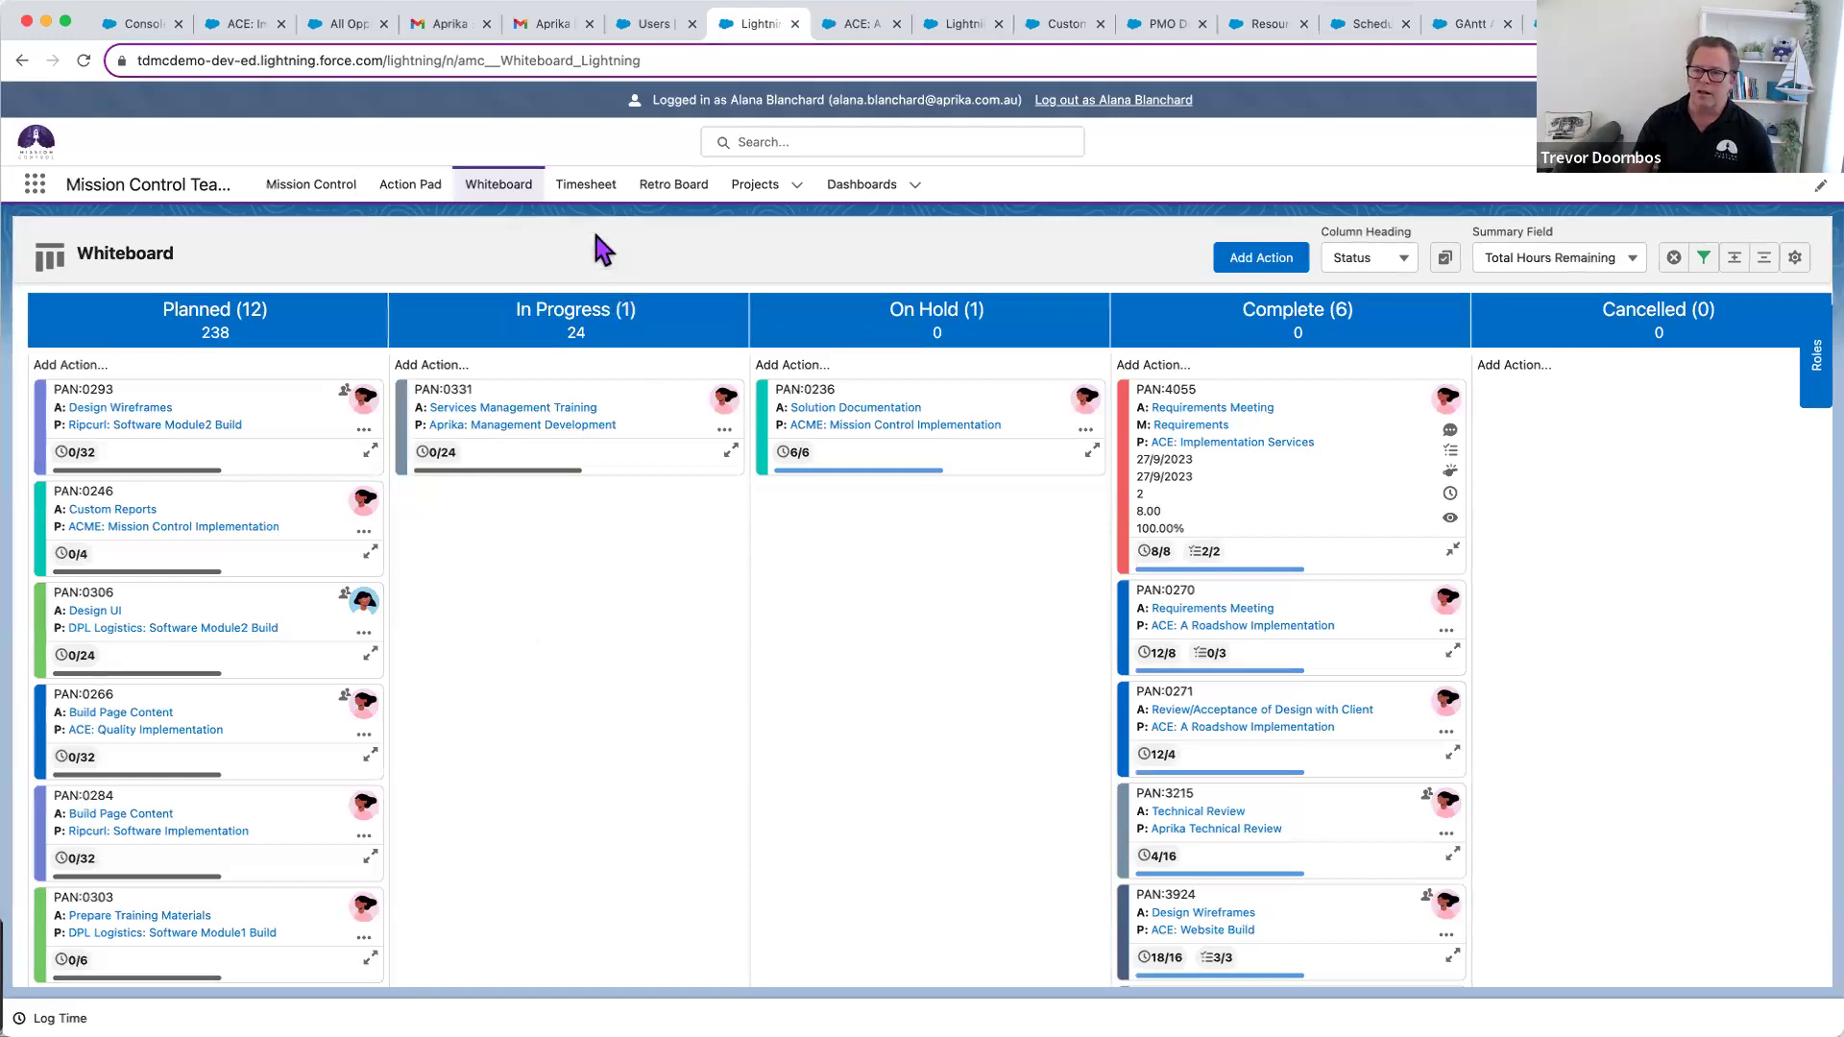
click(586, 188)
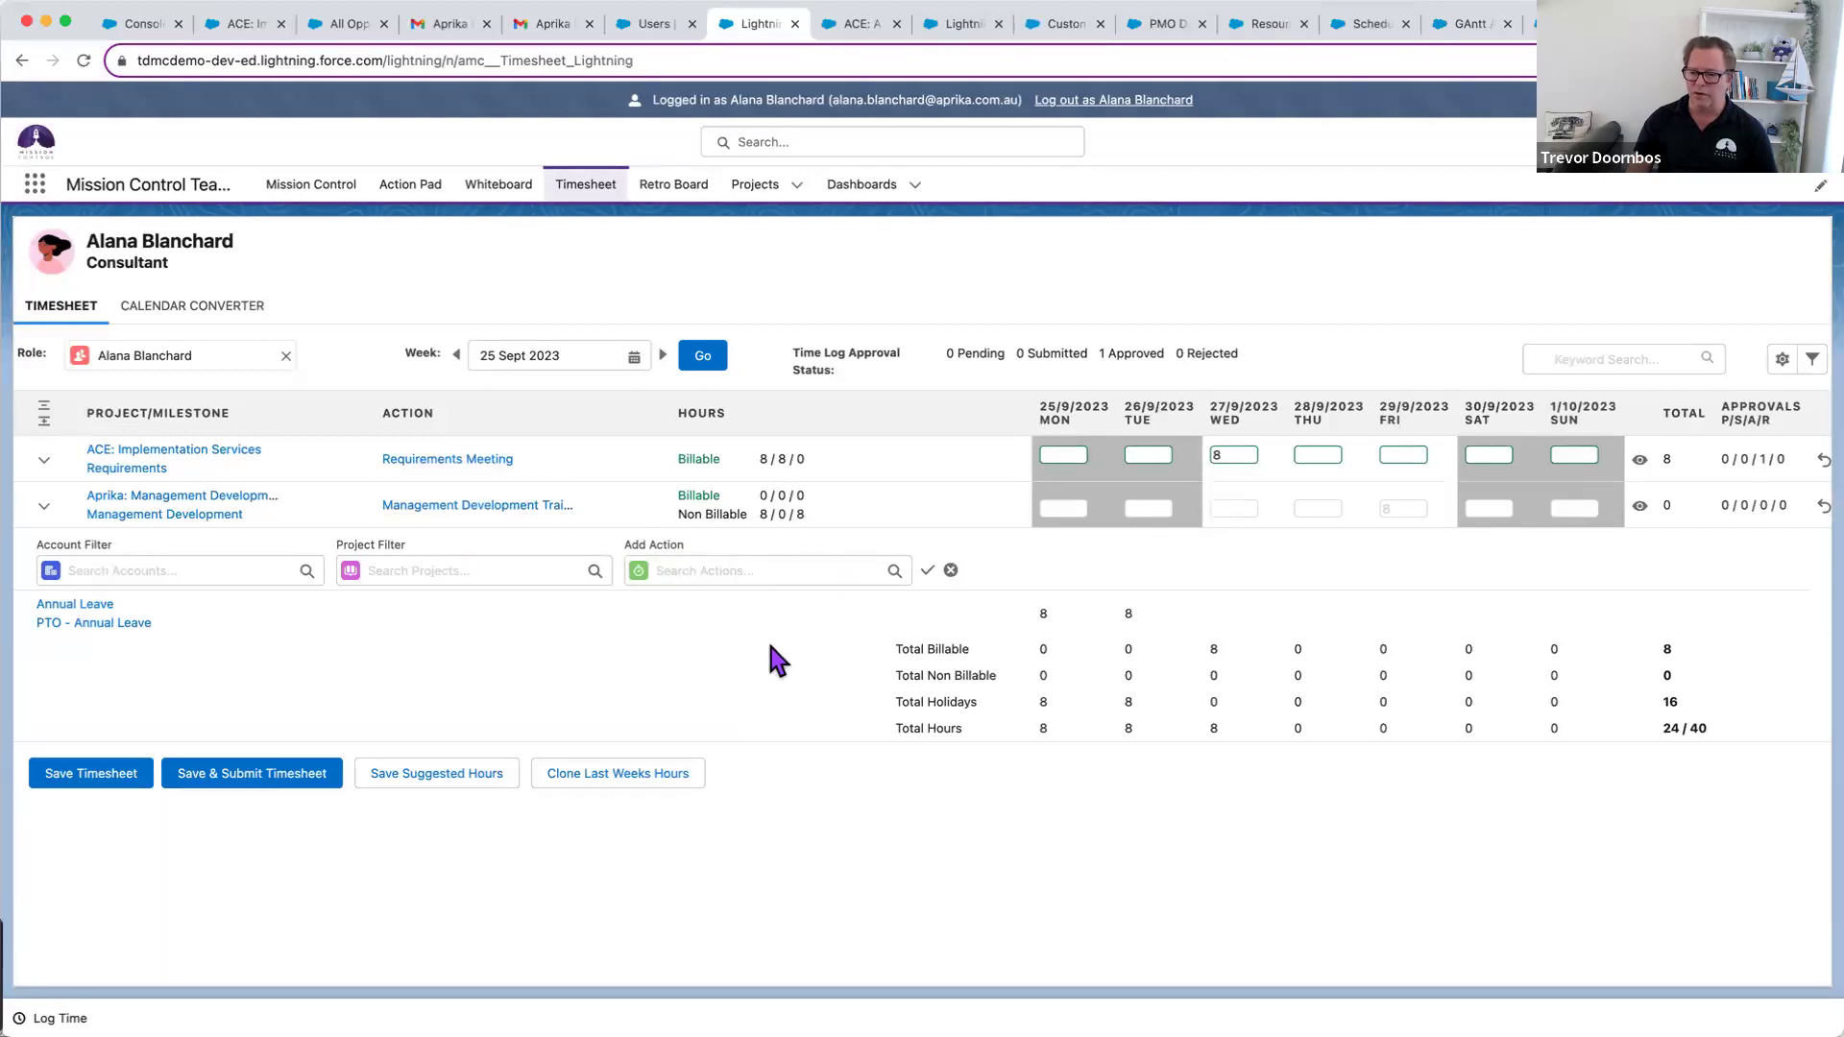
- Scroll across the 25 Sept 2023 timesheet grid to review the week's hours
scroll(769, 648, right, 1)
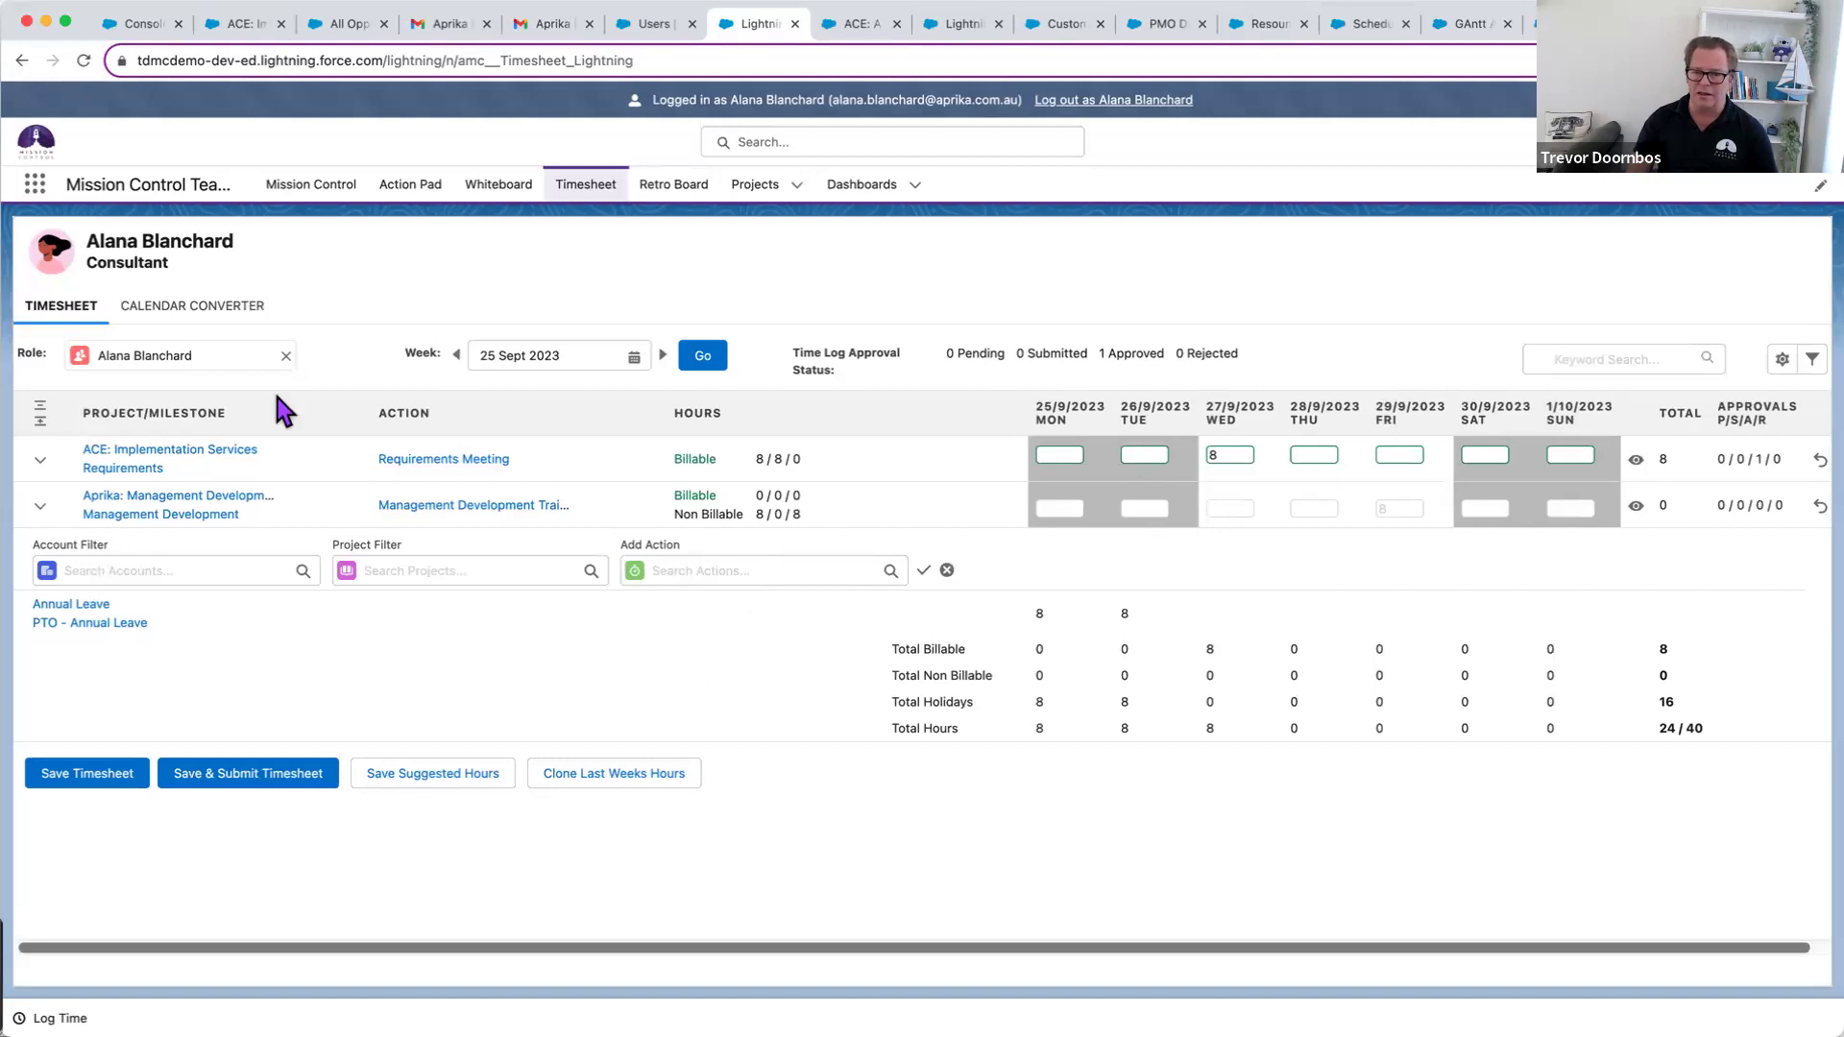
click(248, 307)
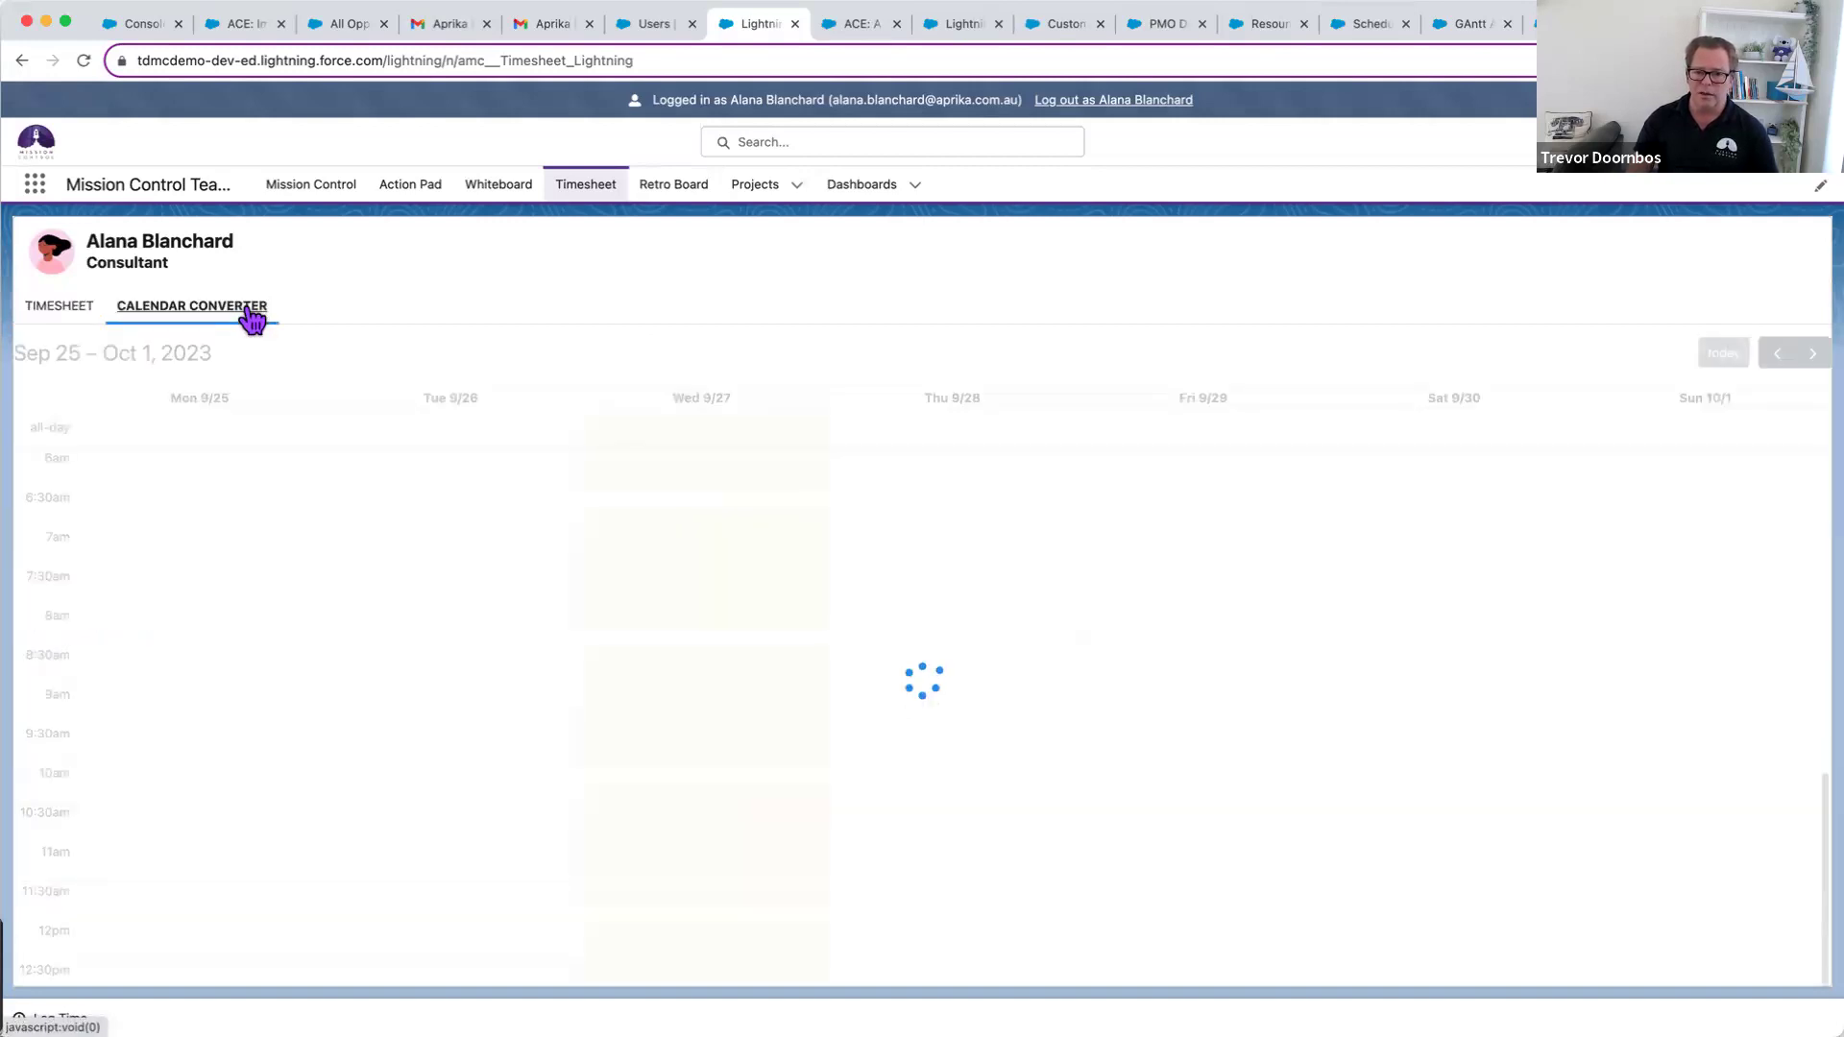
scroll(653, 571, down, 3)
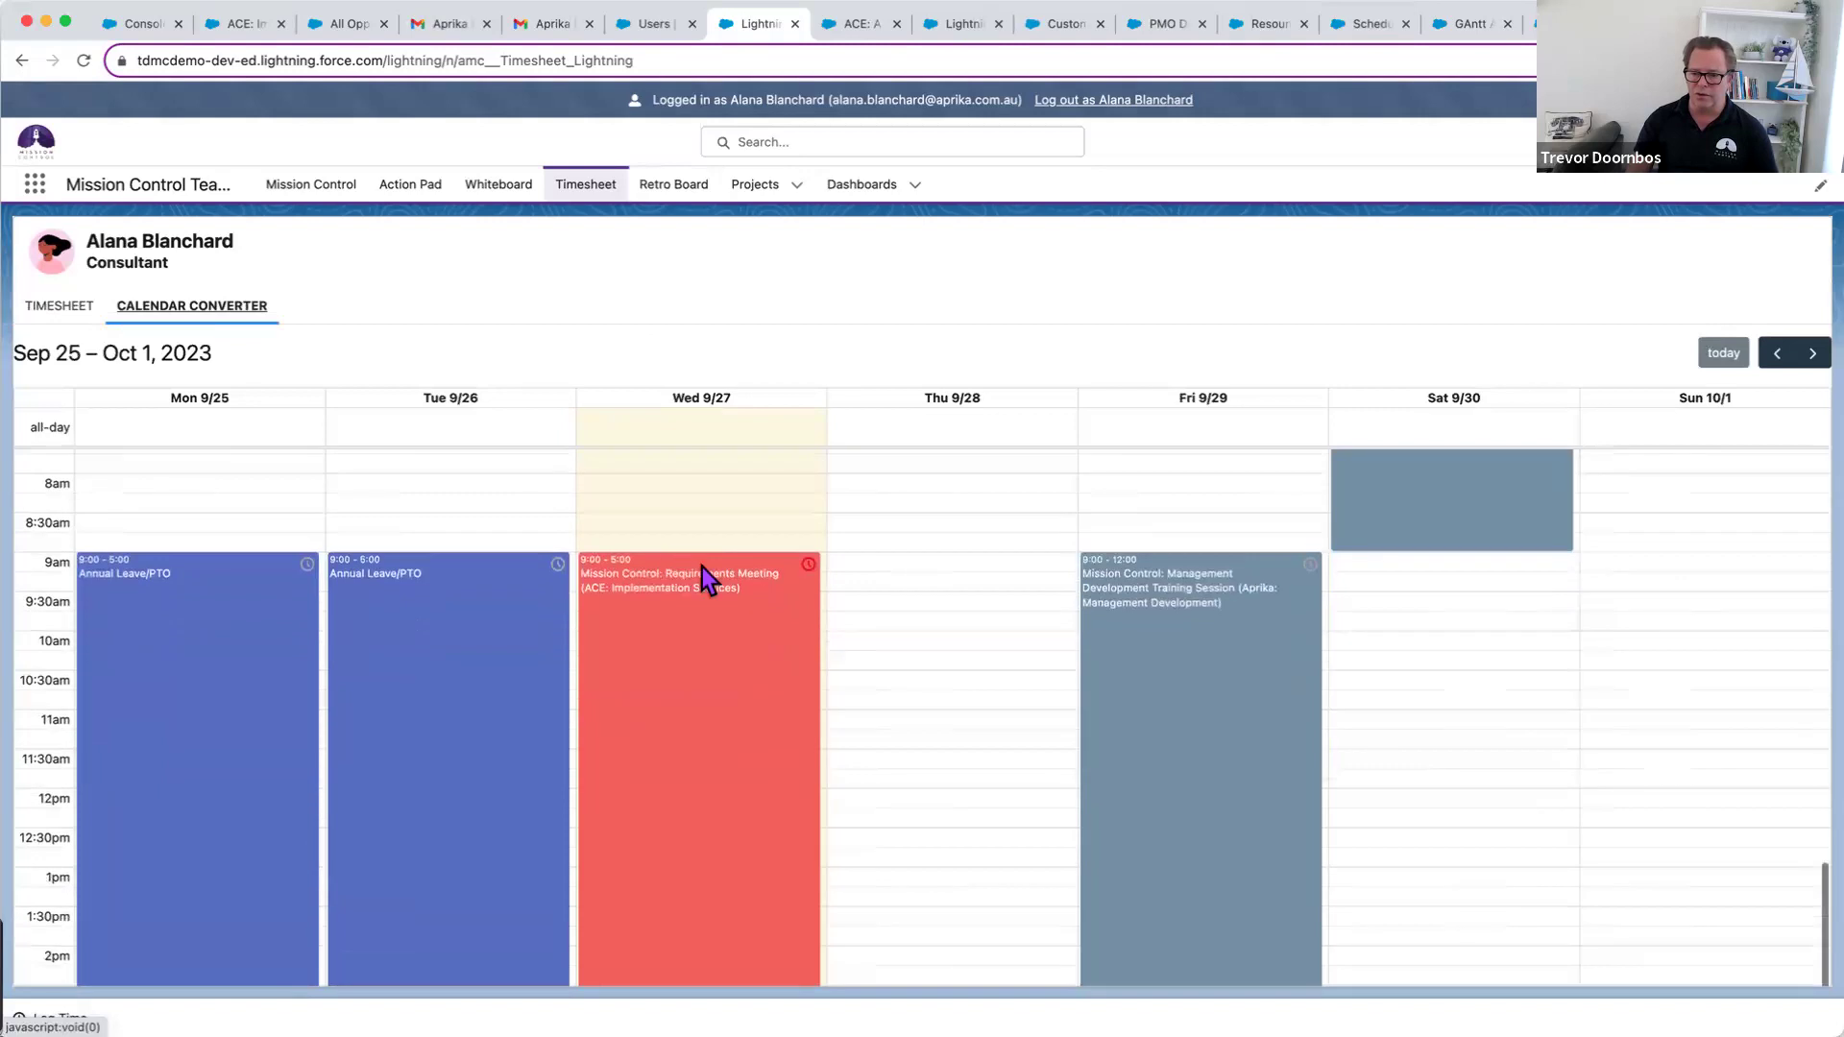
scroll(1017, 574, down, 3)
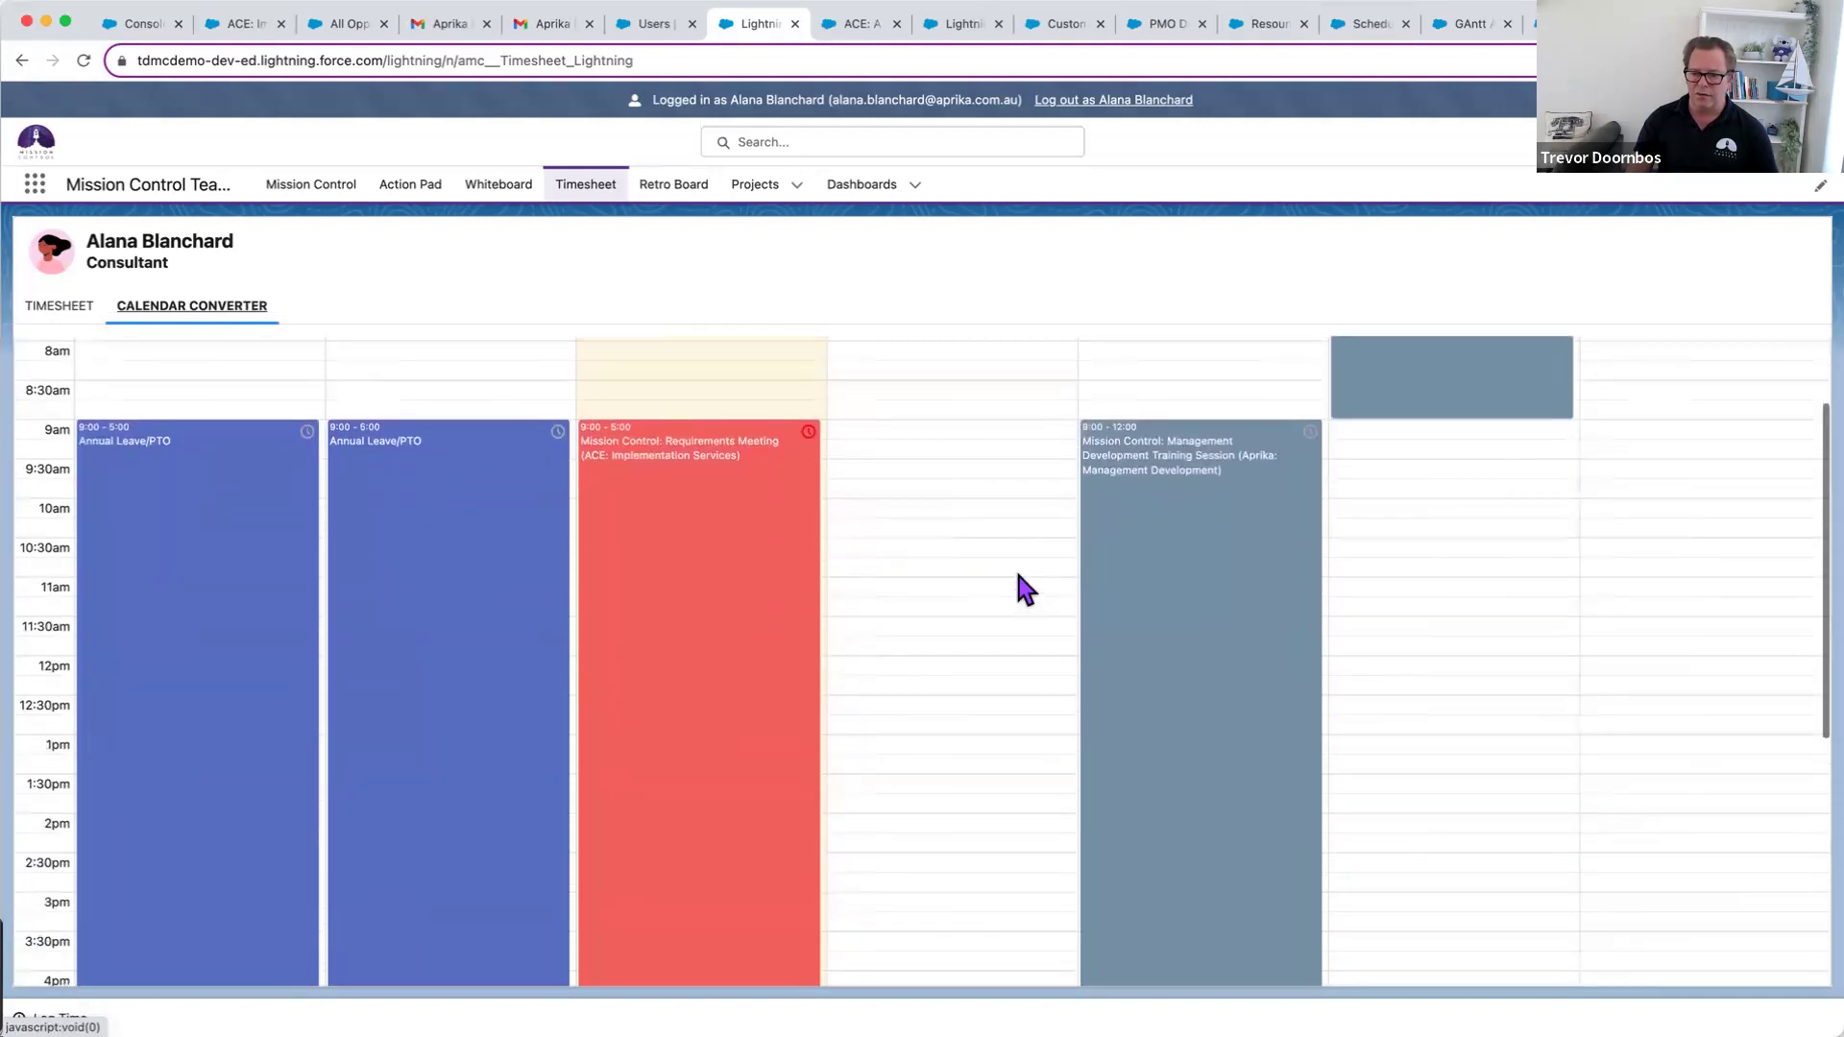
scroll(1018, 575, down, 1)
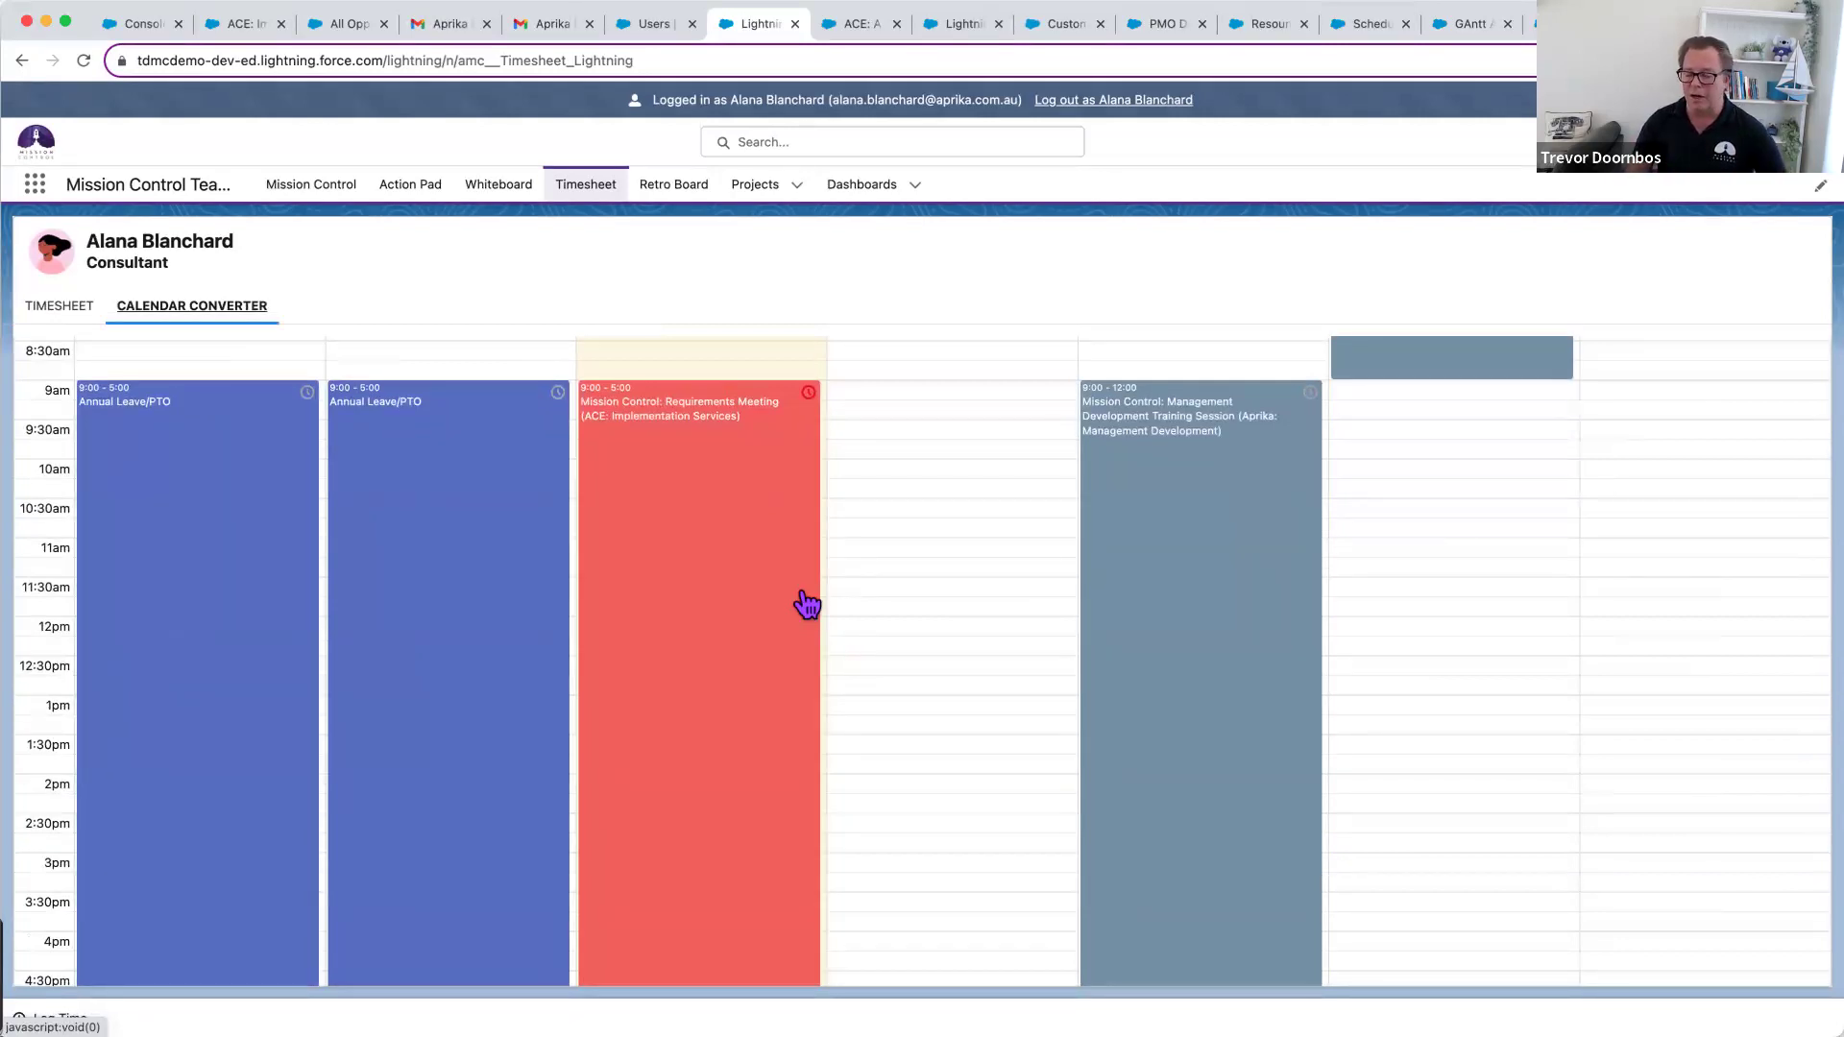
scroll(828, 605, up, 1)
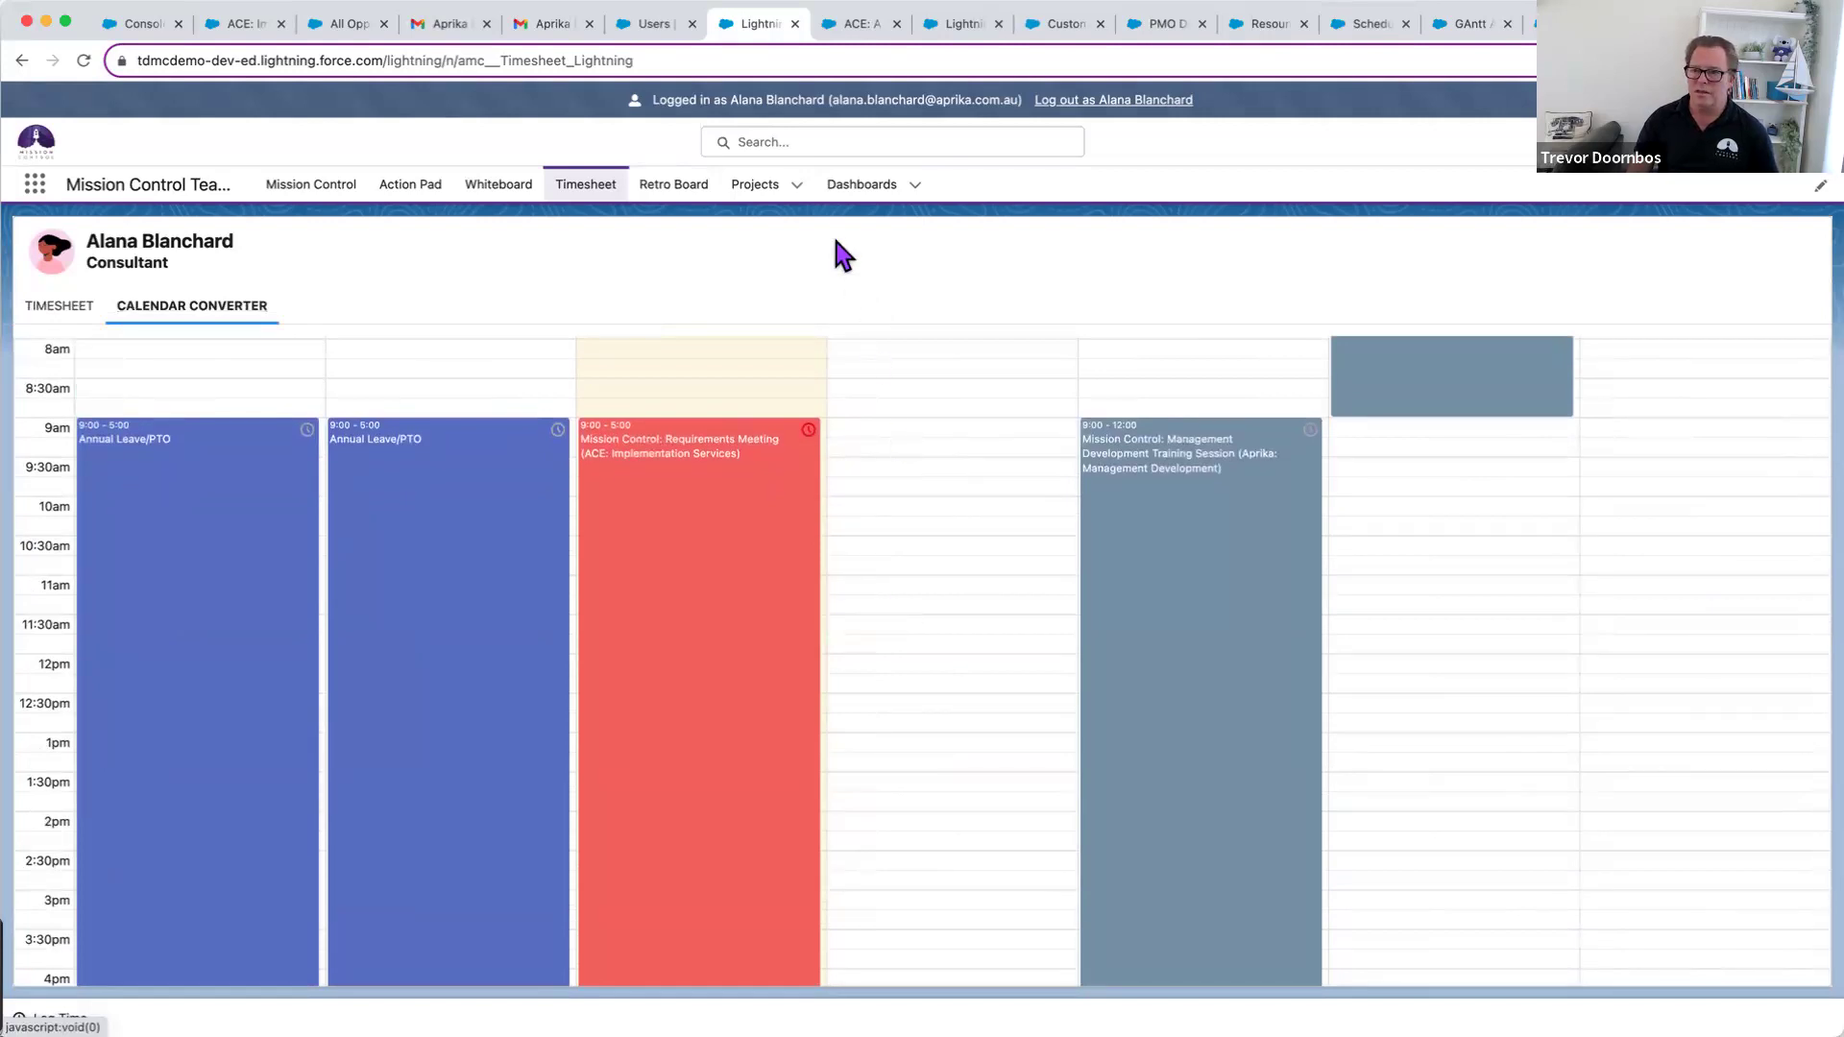
- Log out as the consultant user and close the four leftover browser tabs
click(1145, 102)
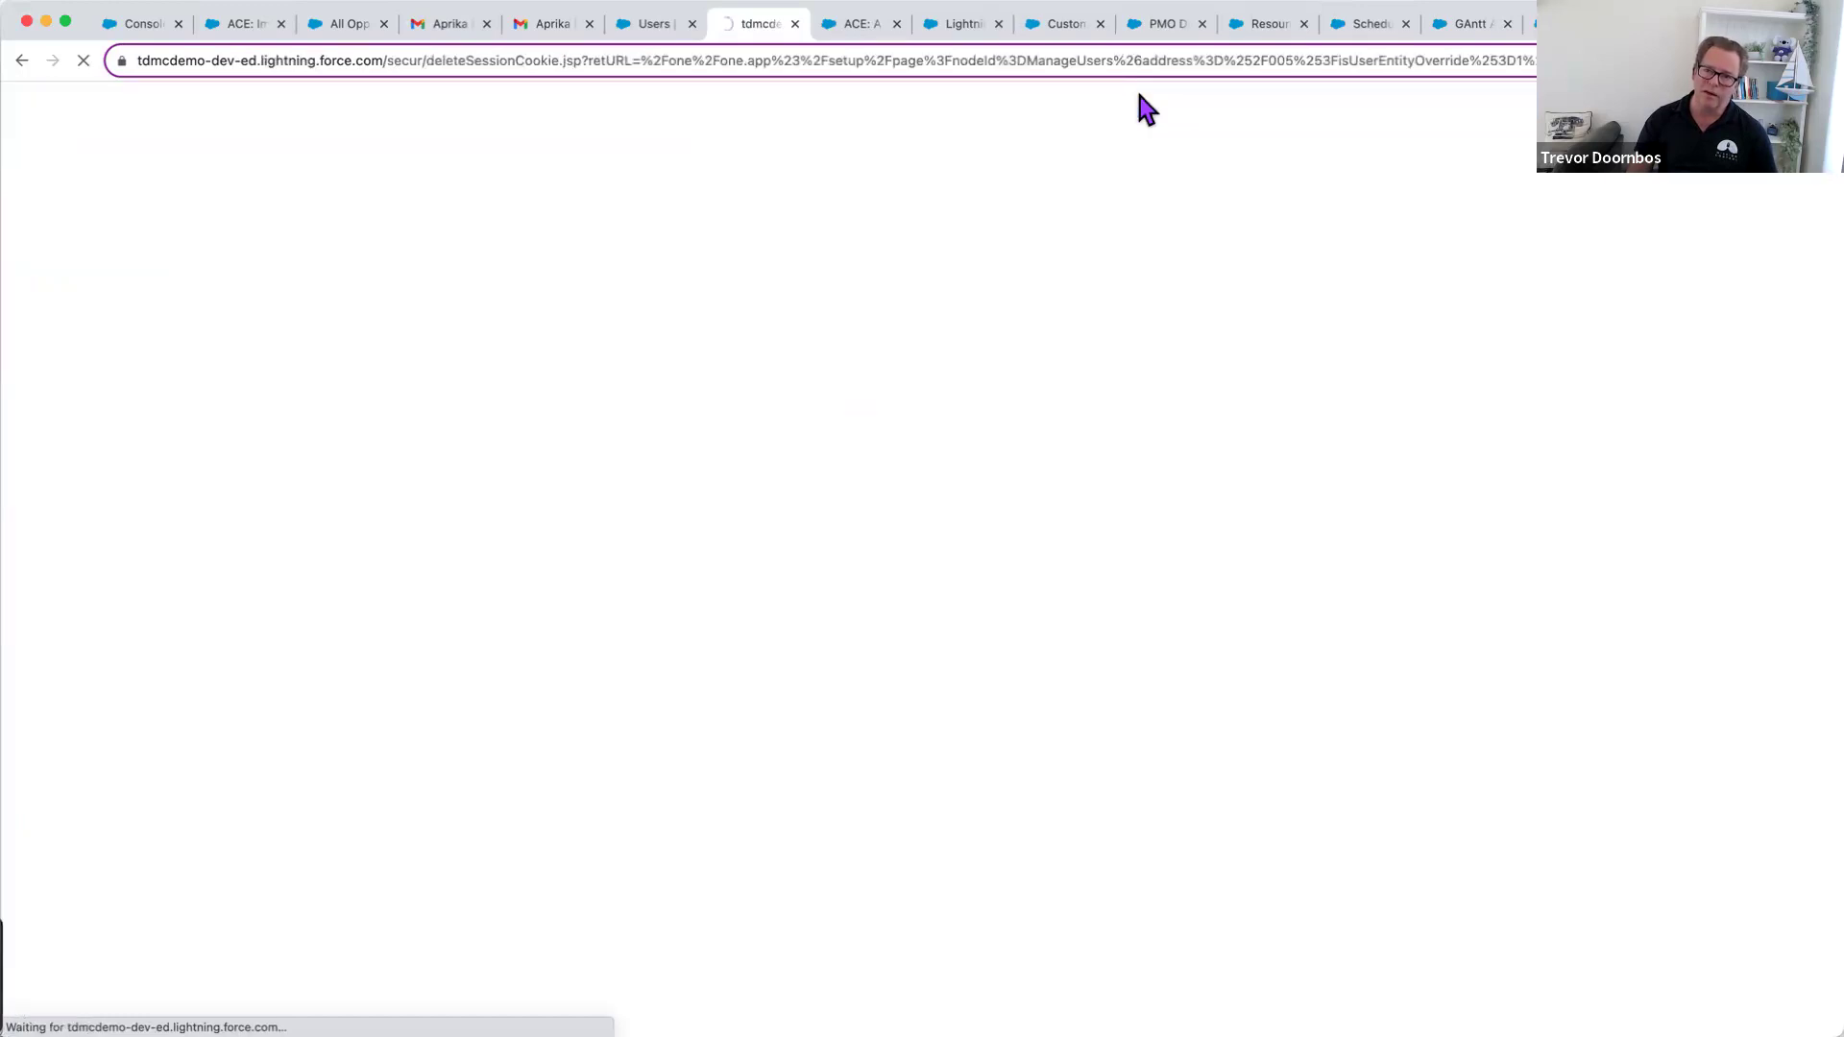
click(383, 24)
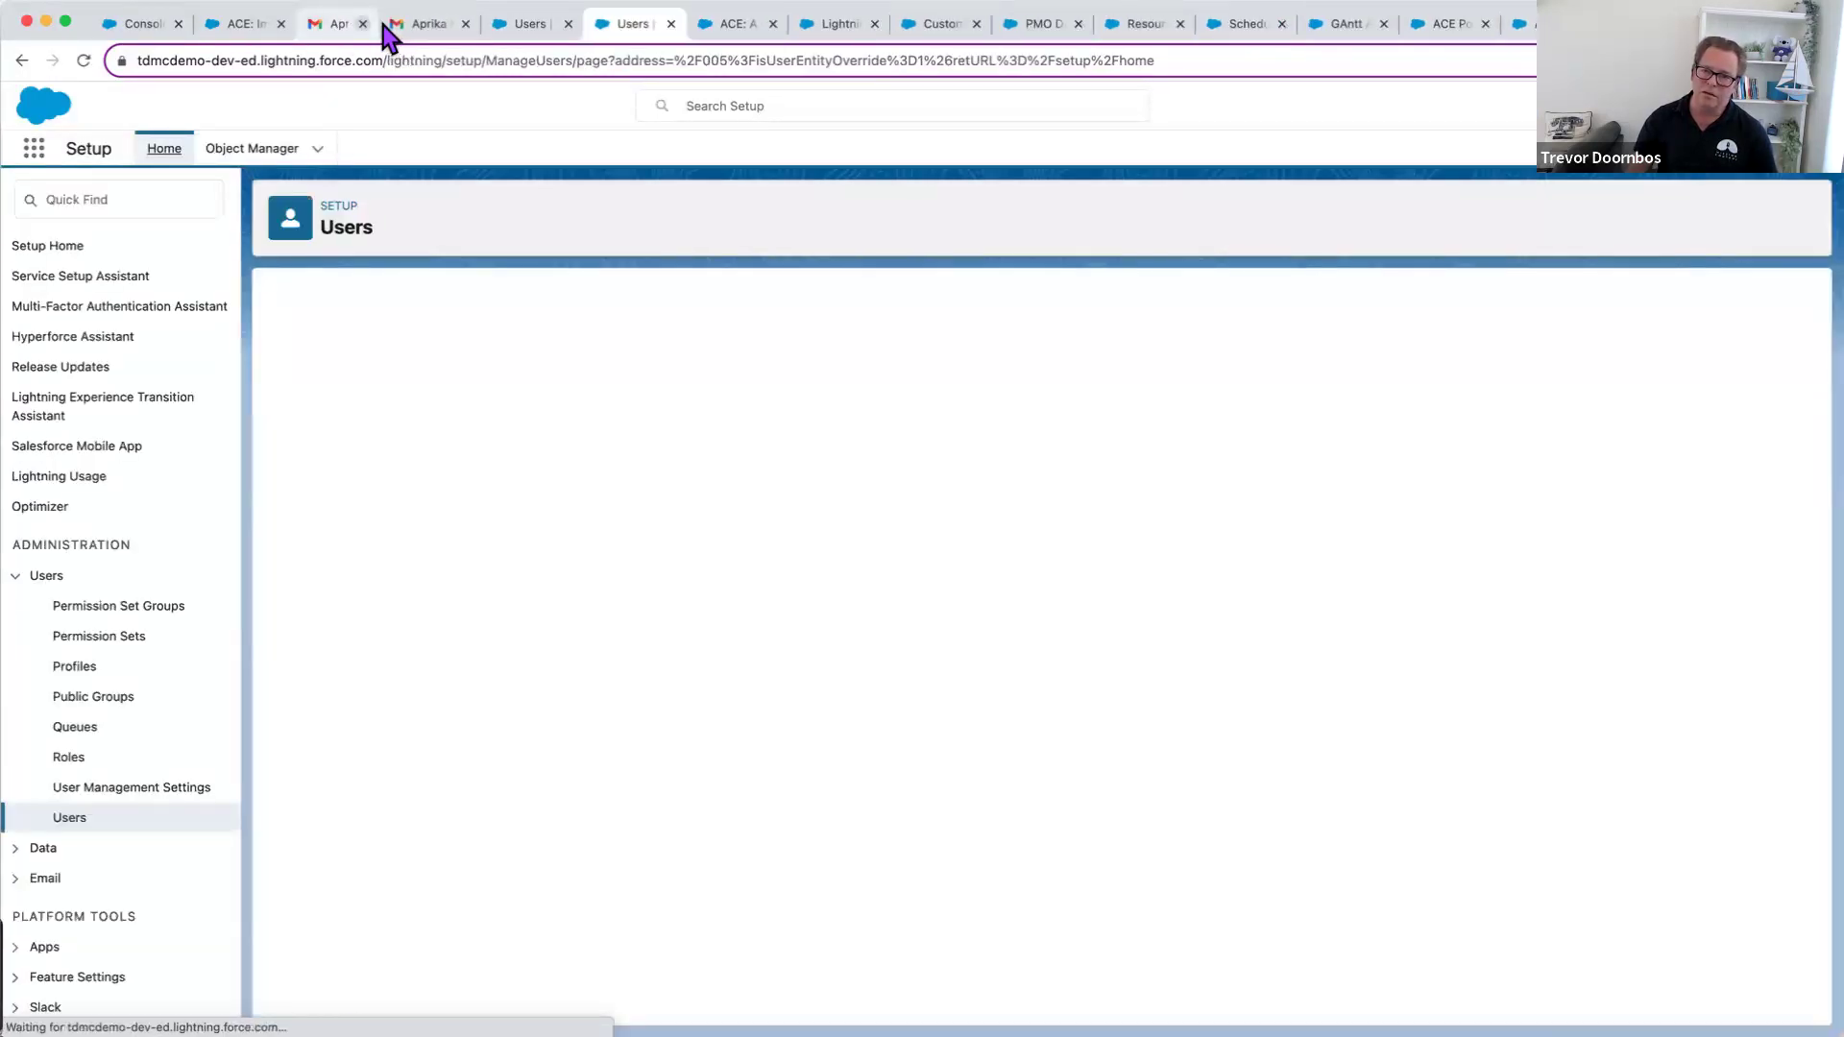
click(383, 25)
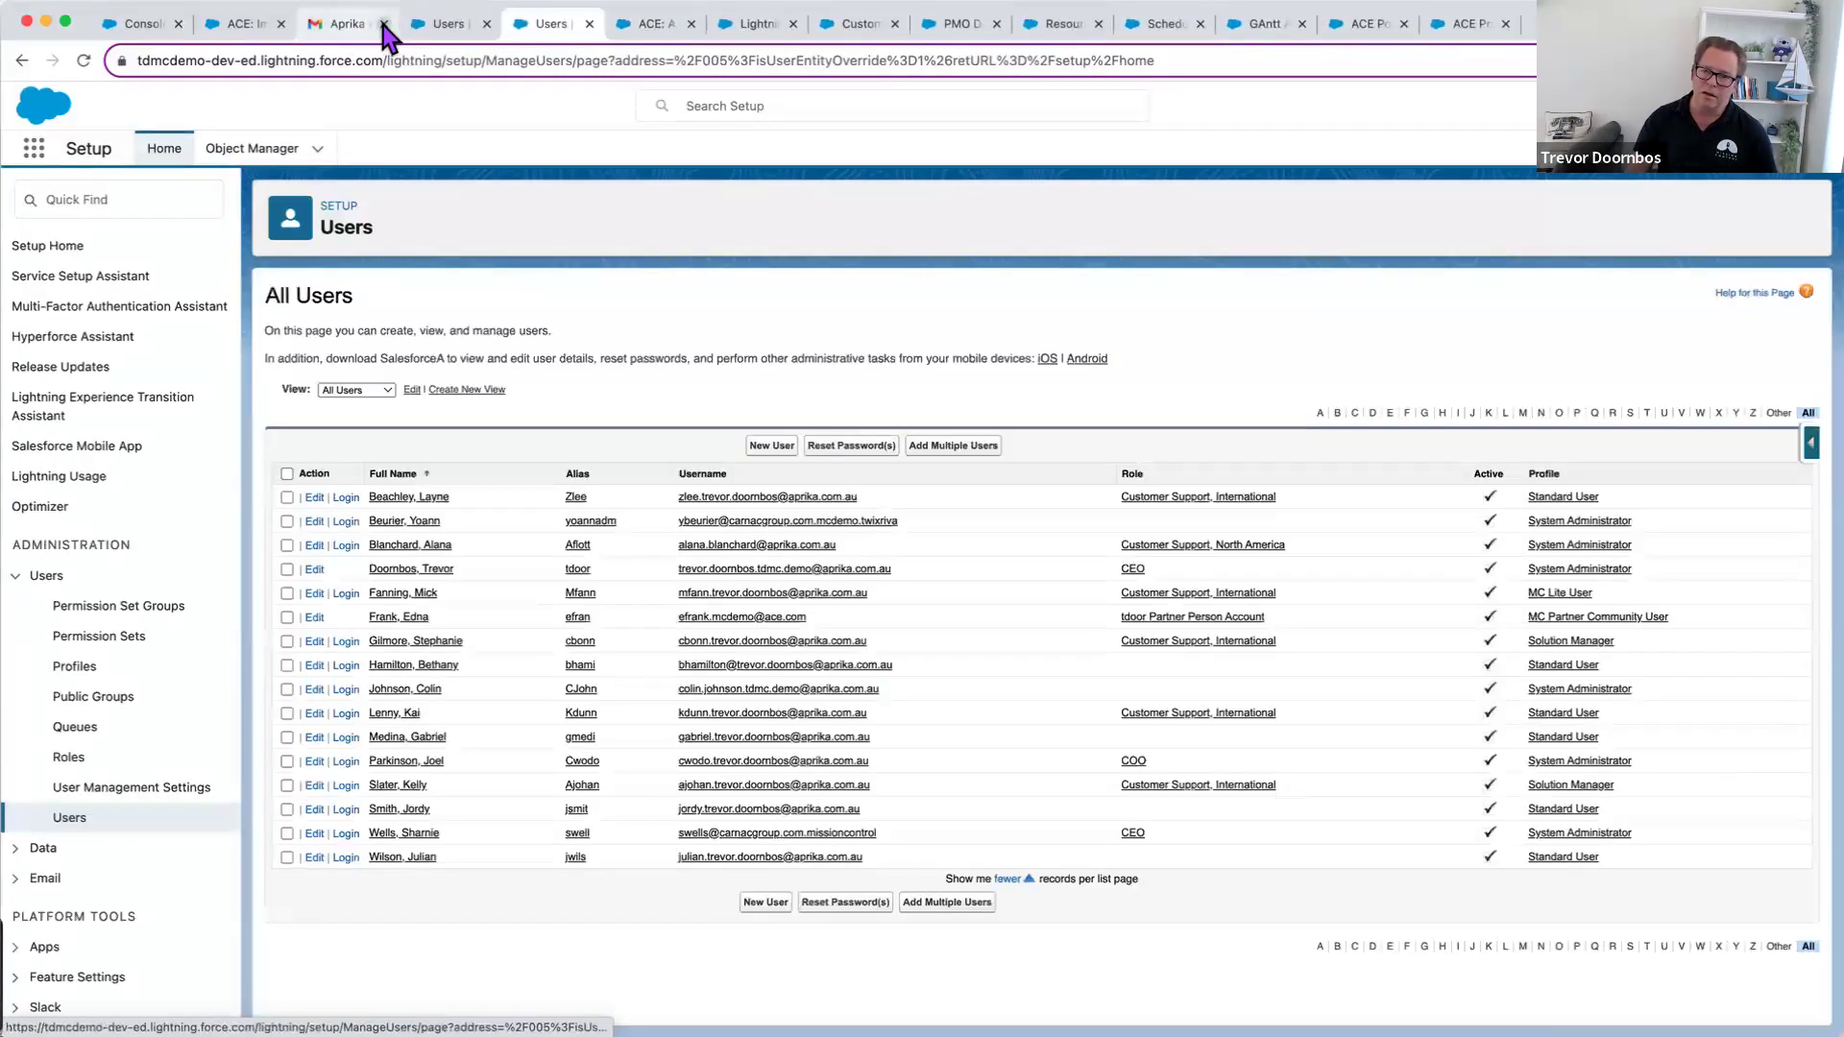
click(384, 24)
click(384, 24)
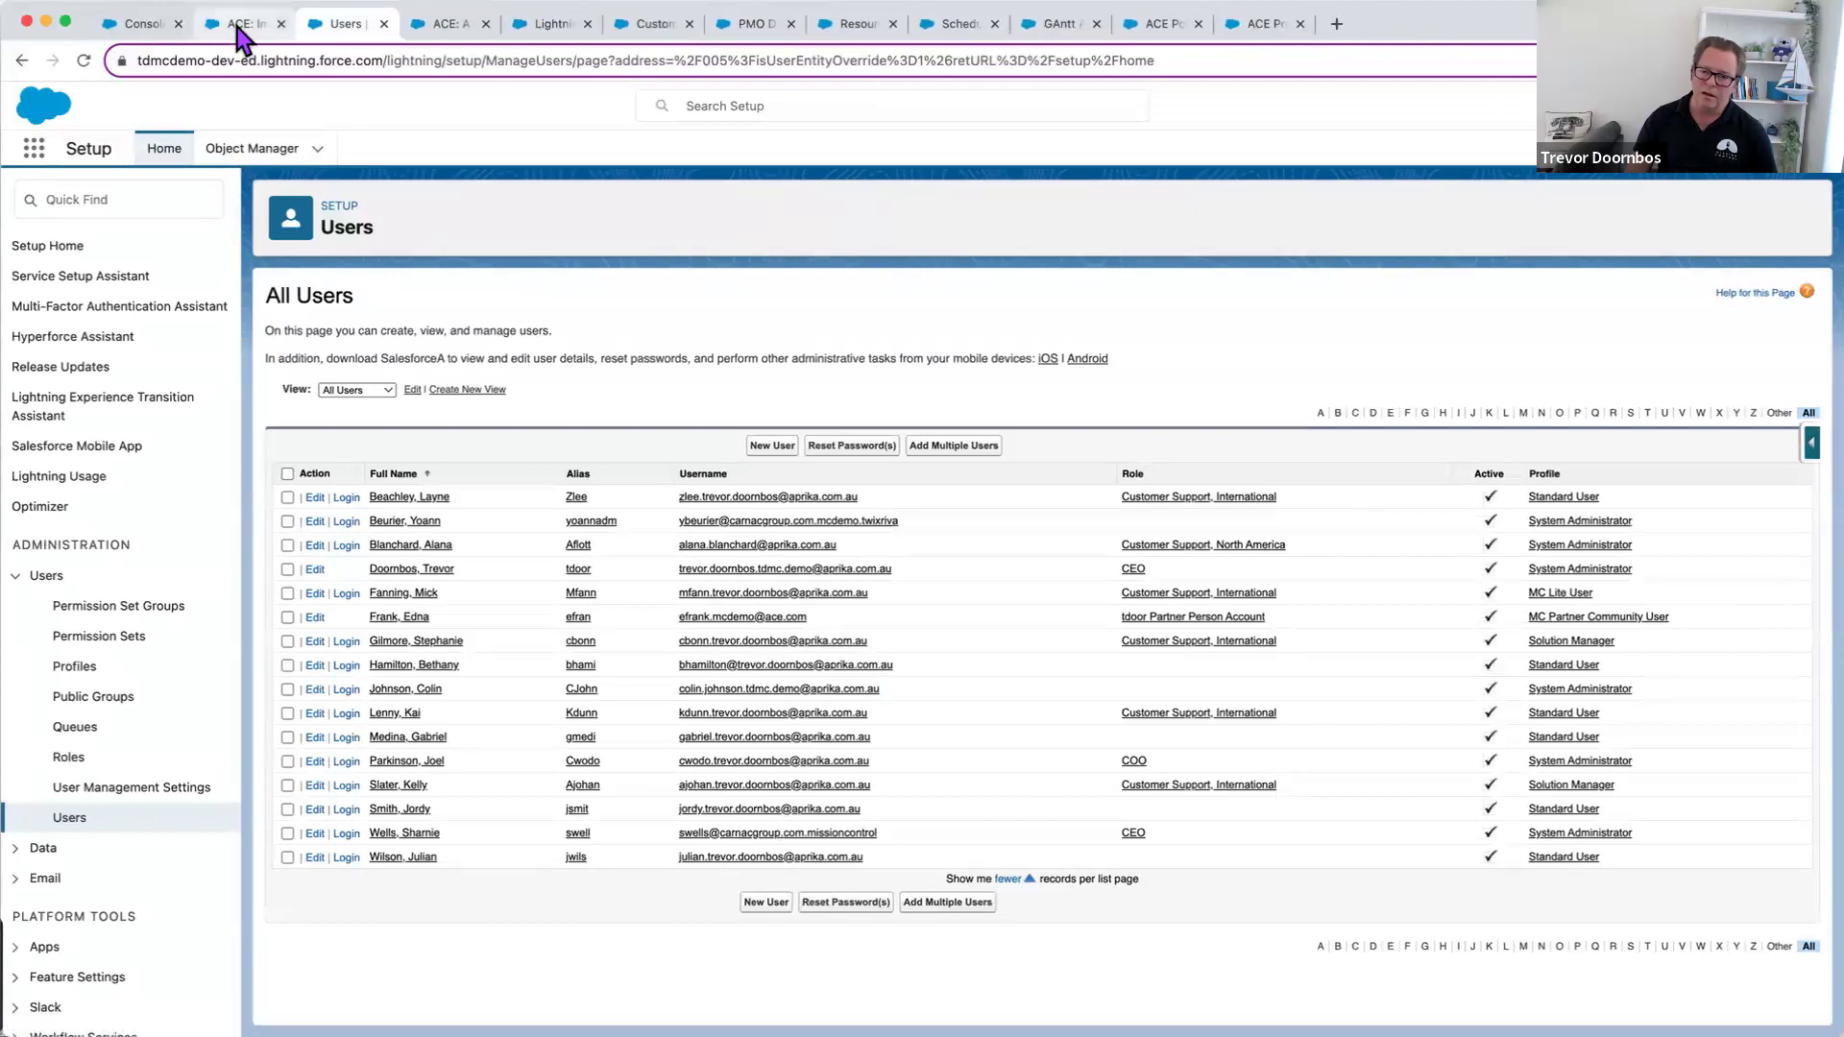
- Return to the ACE: Implementation Services project, hide the Track Pad and refresh the overview charts
click(237, 29)
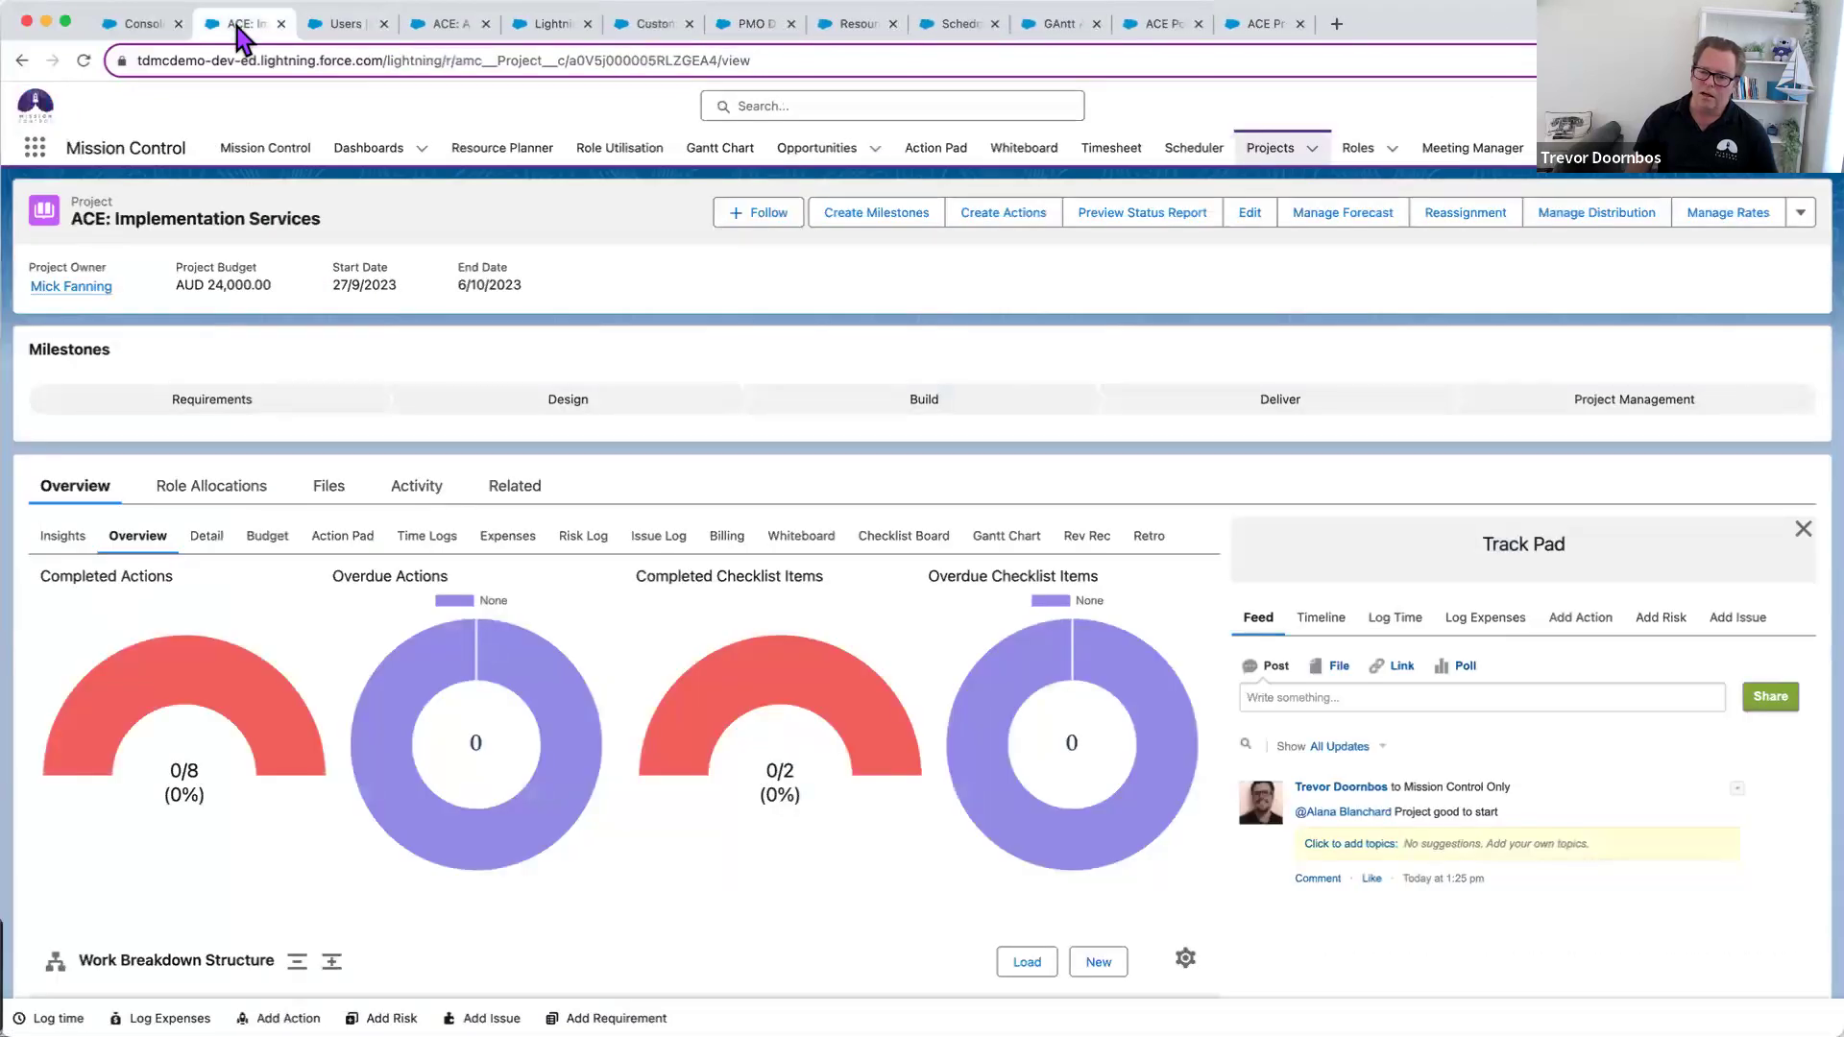
click(1804, 531)
click(207, 541)
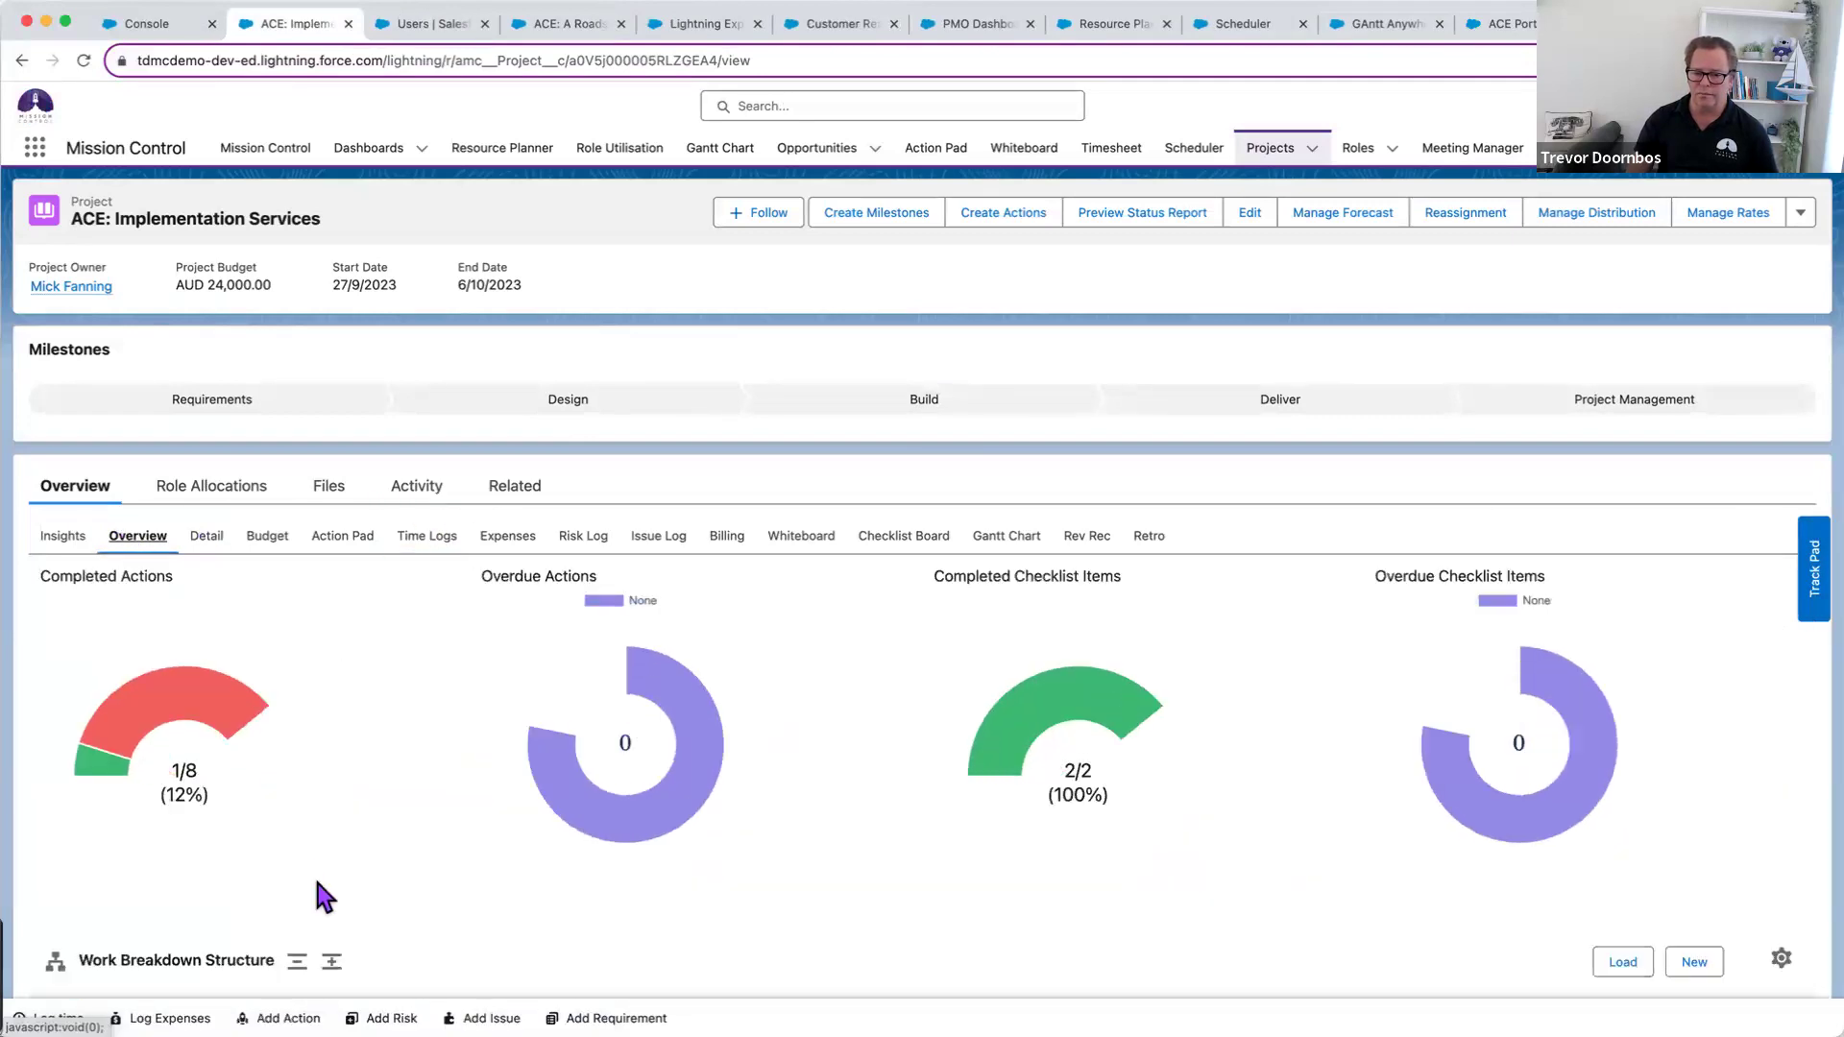
click(332, 961)
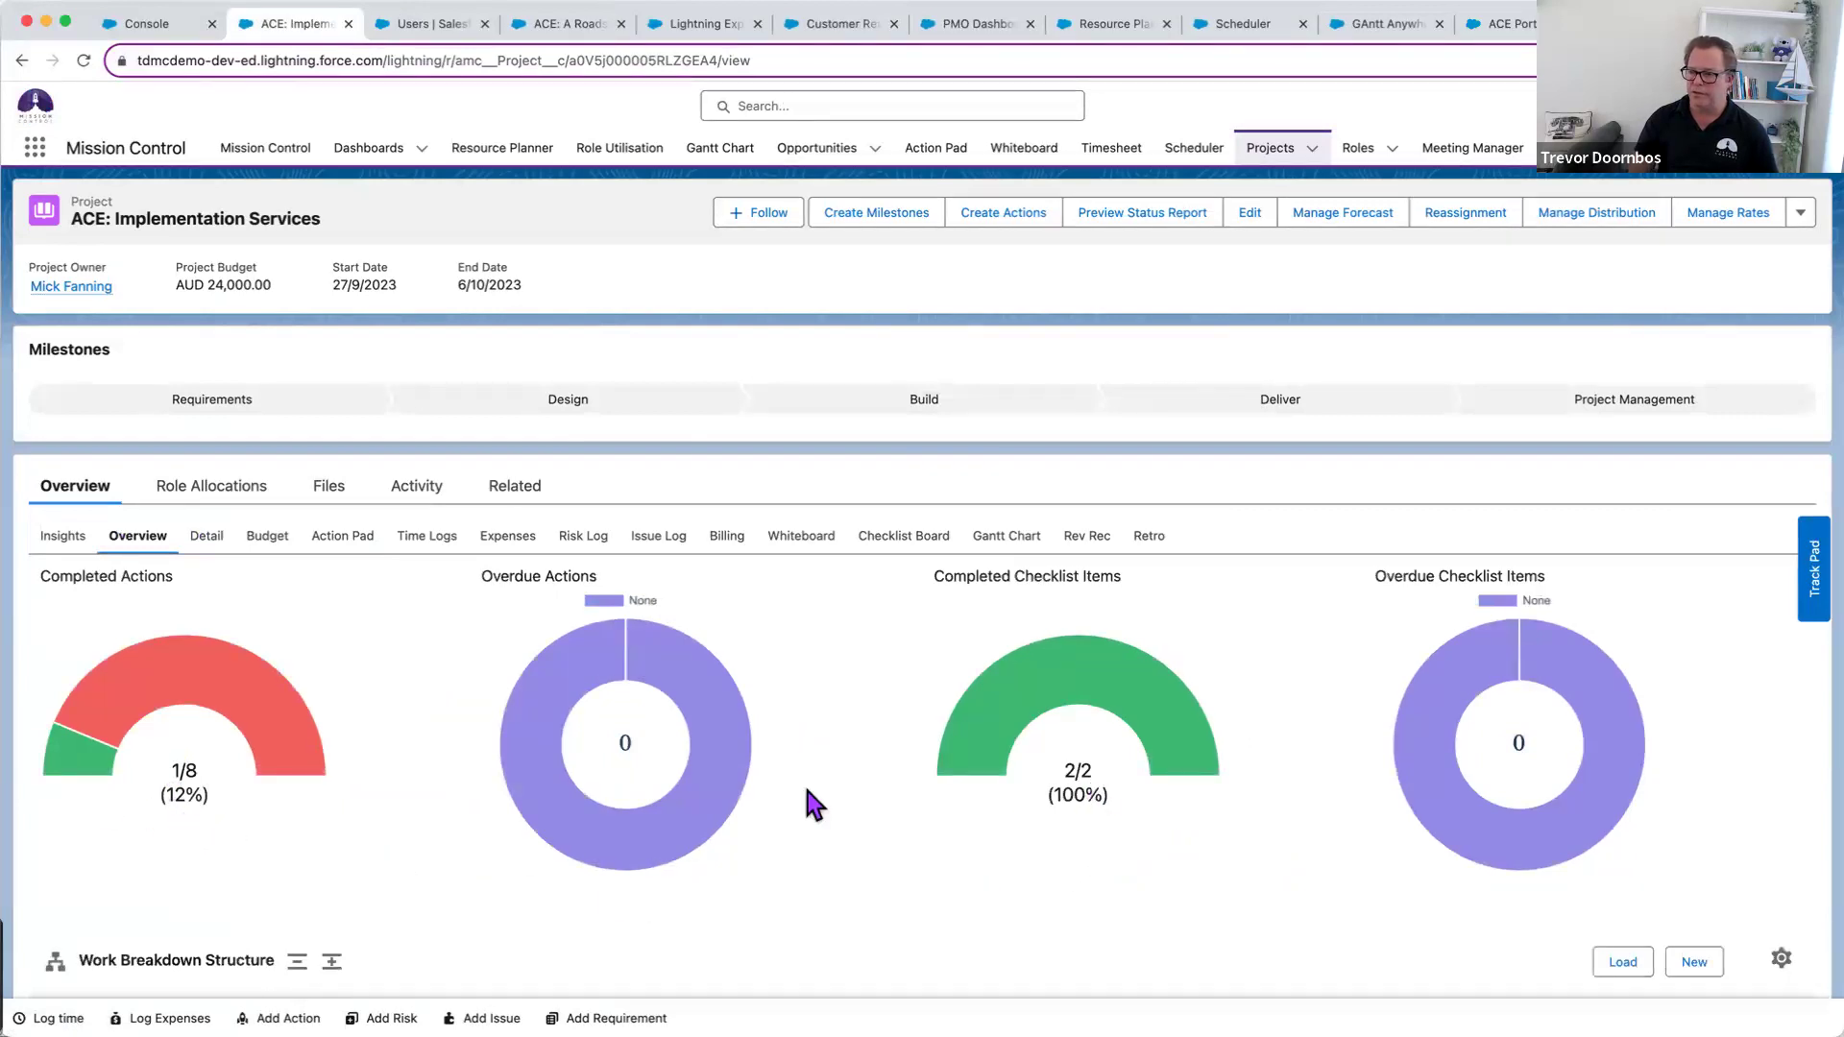
- Expand the Requirements milestone, highlighting its Complete status, $3000.00 budget and 8.00 hours scheduled and completed
scroll(903, 710, down, 5)
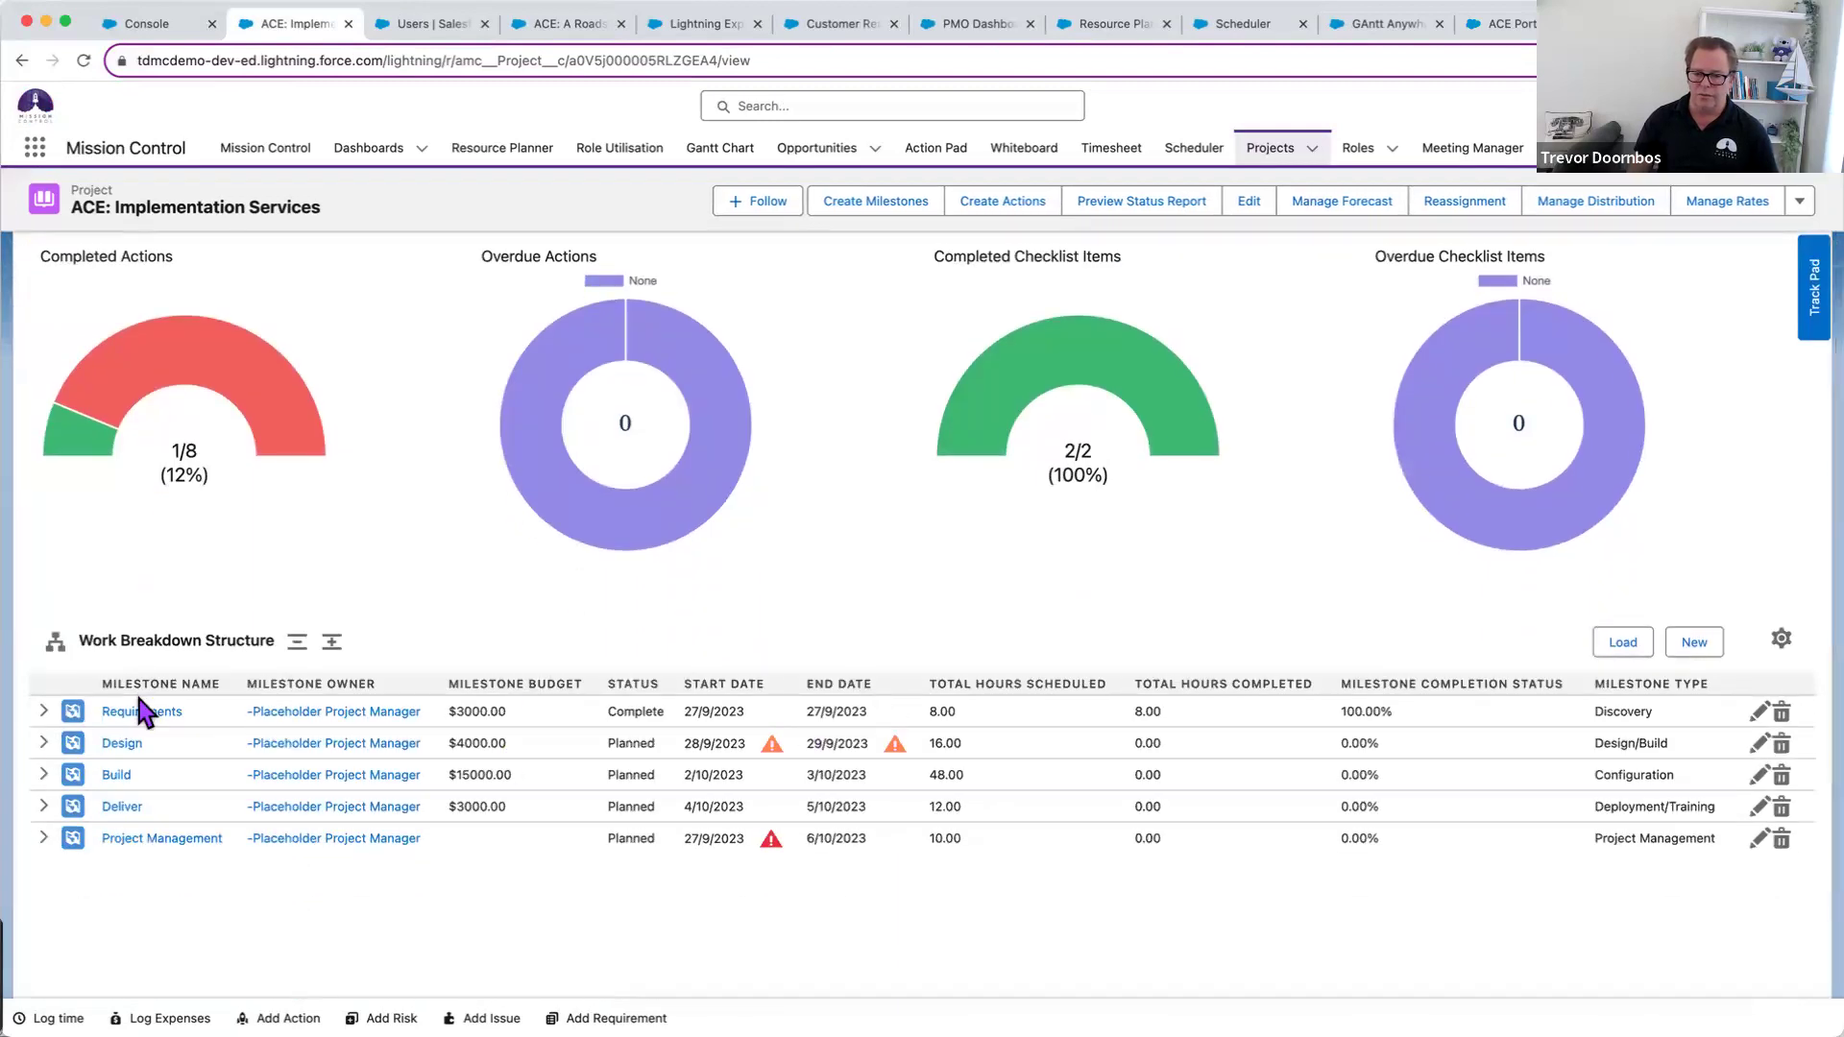
double_click(629, 710)
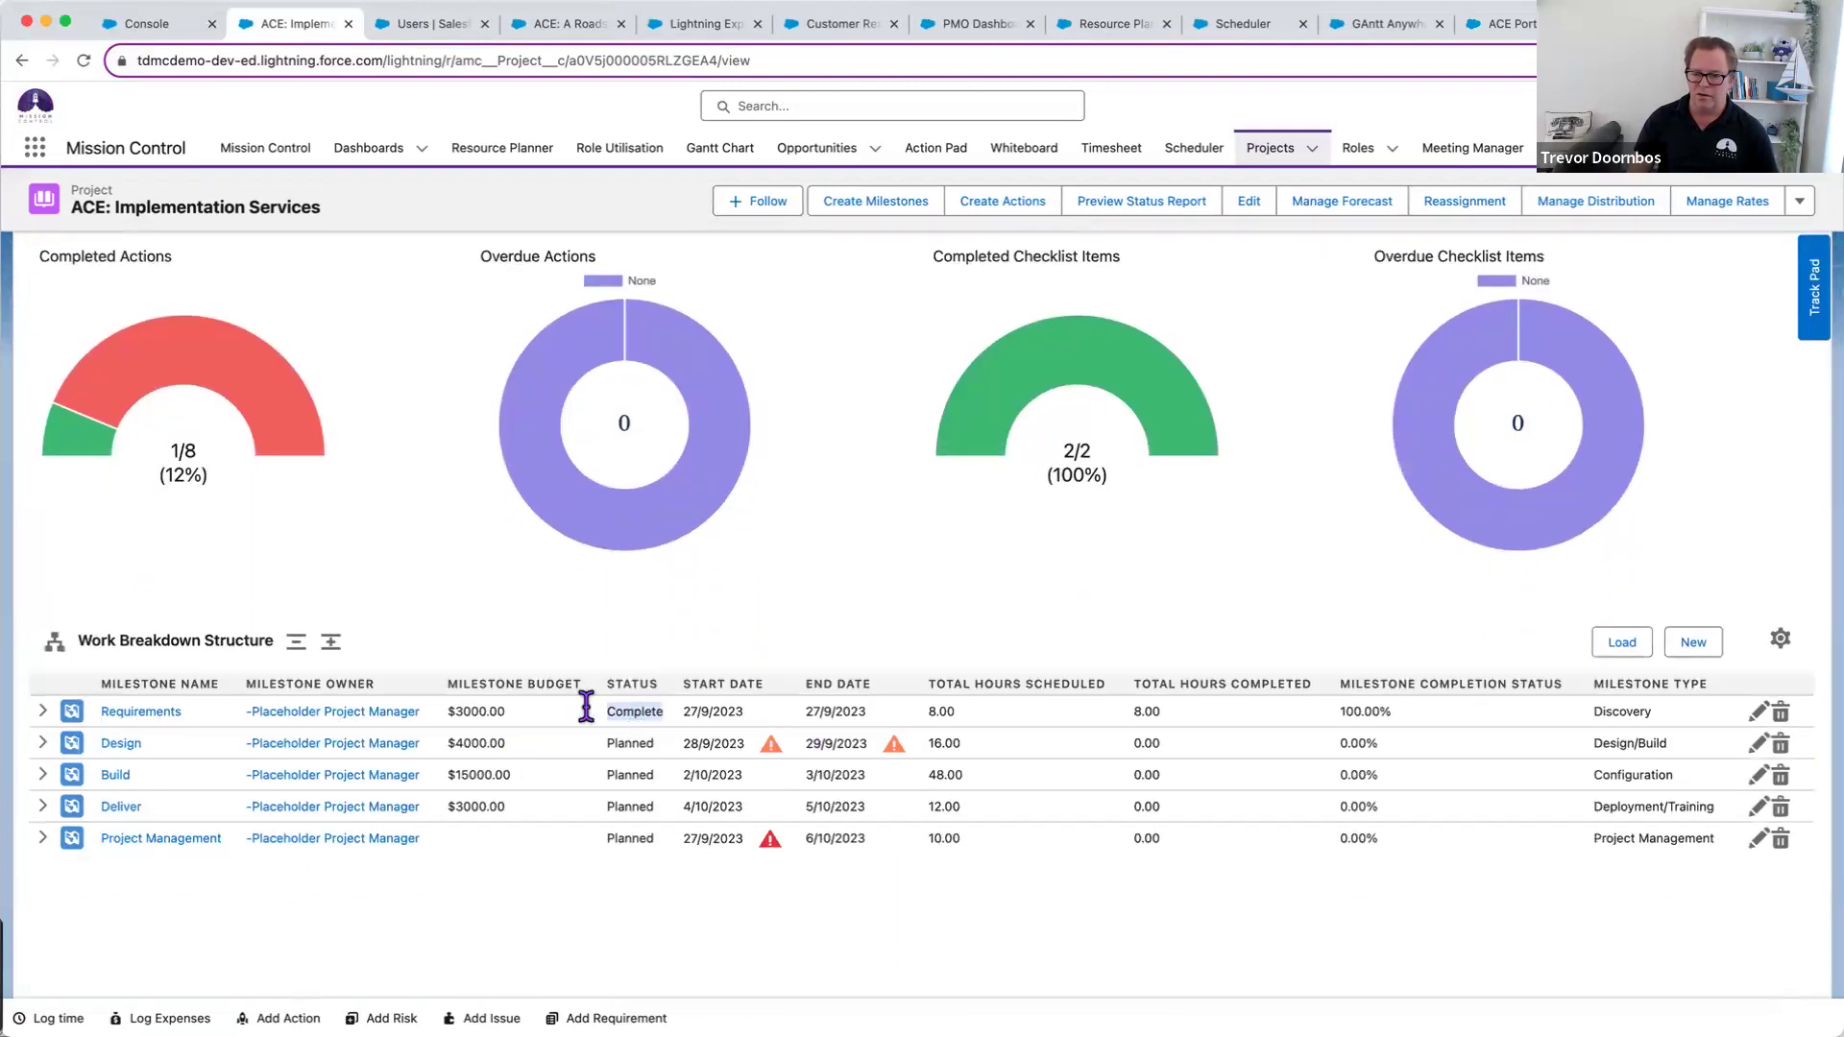
click(42, 711)
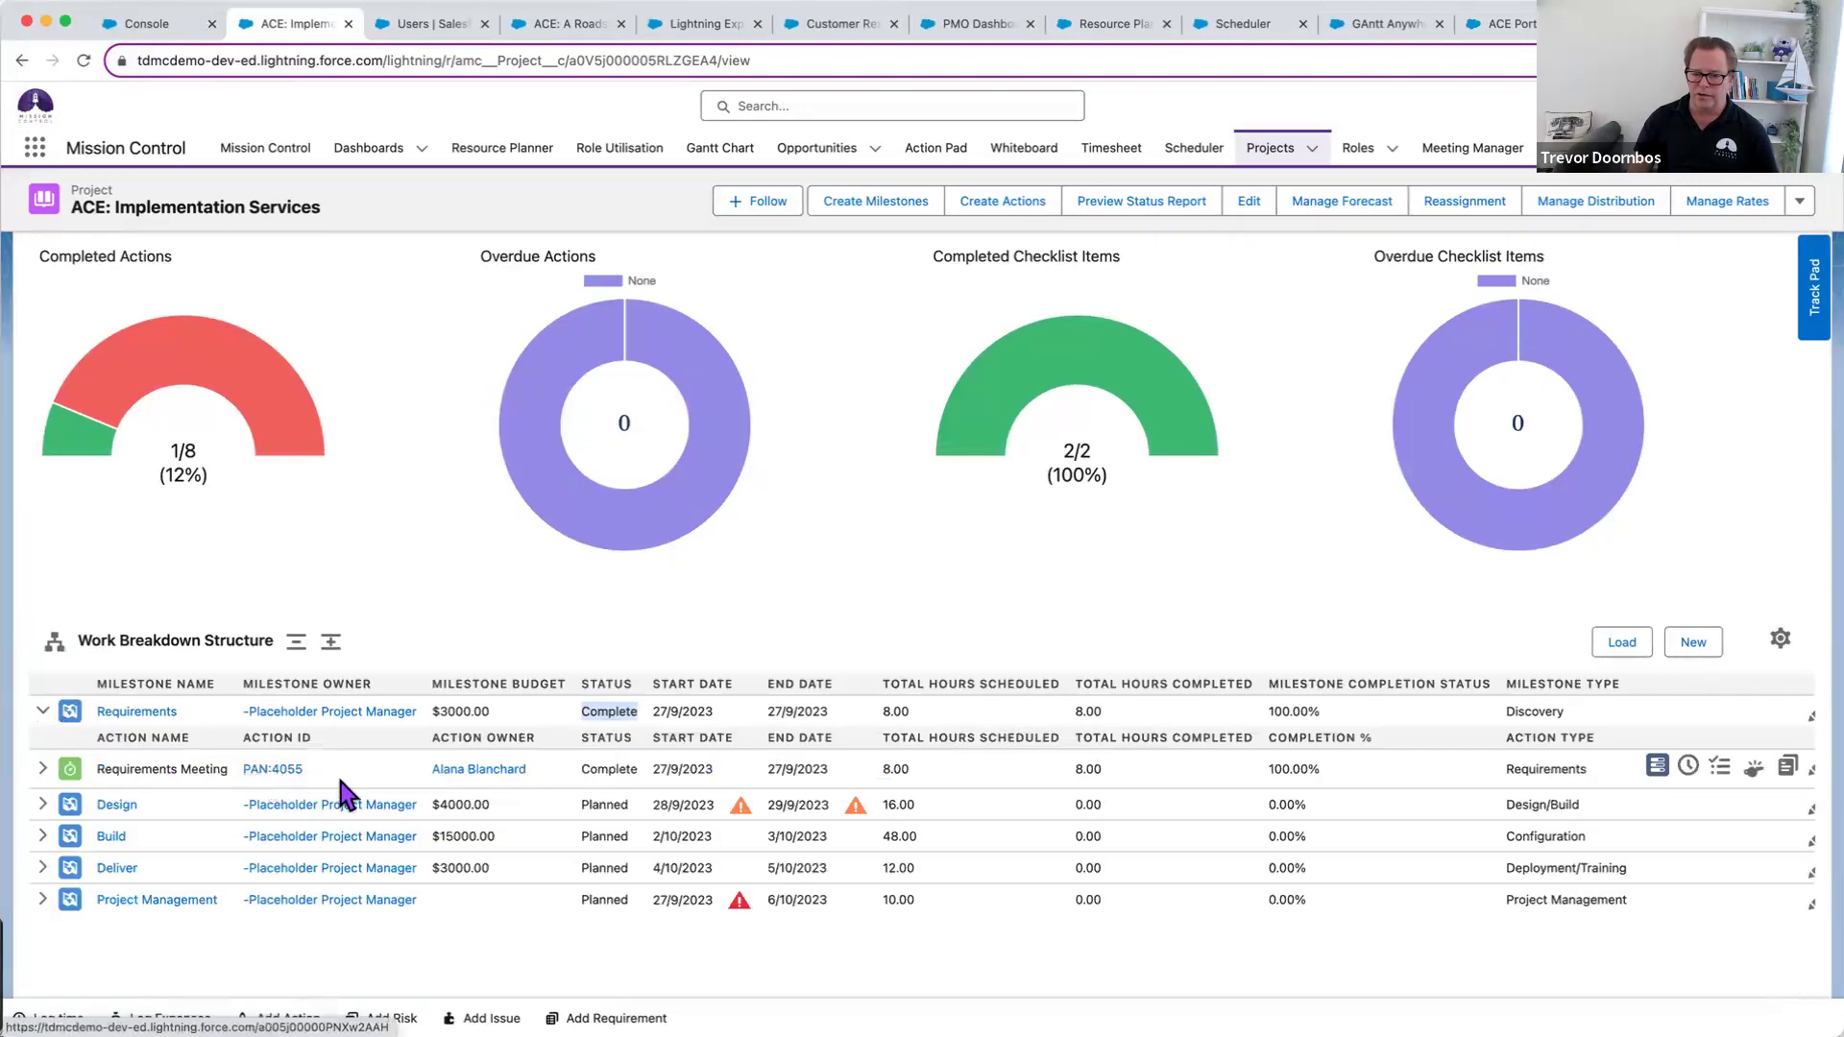
click(593, 766)
double_click(593, 765)
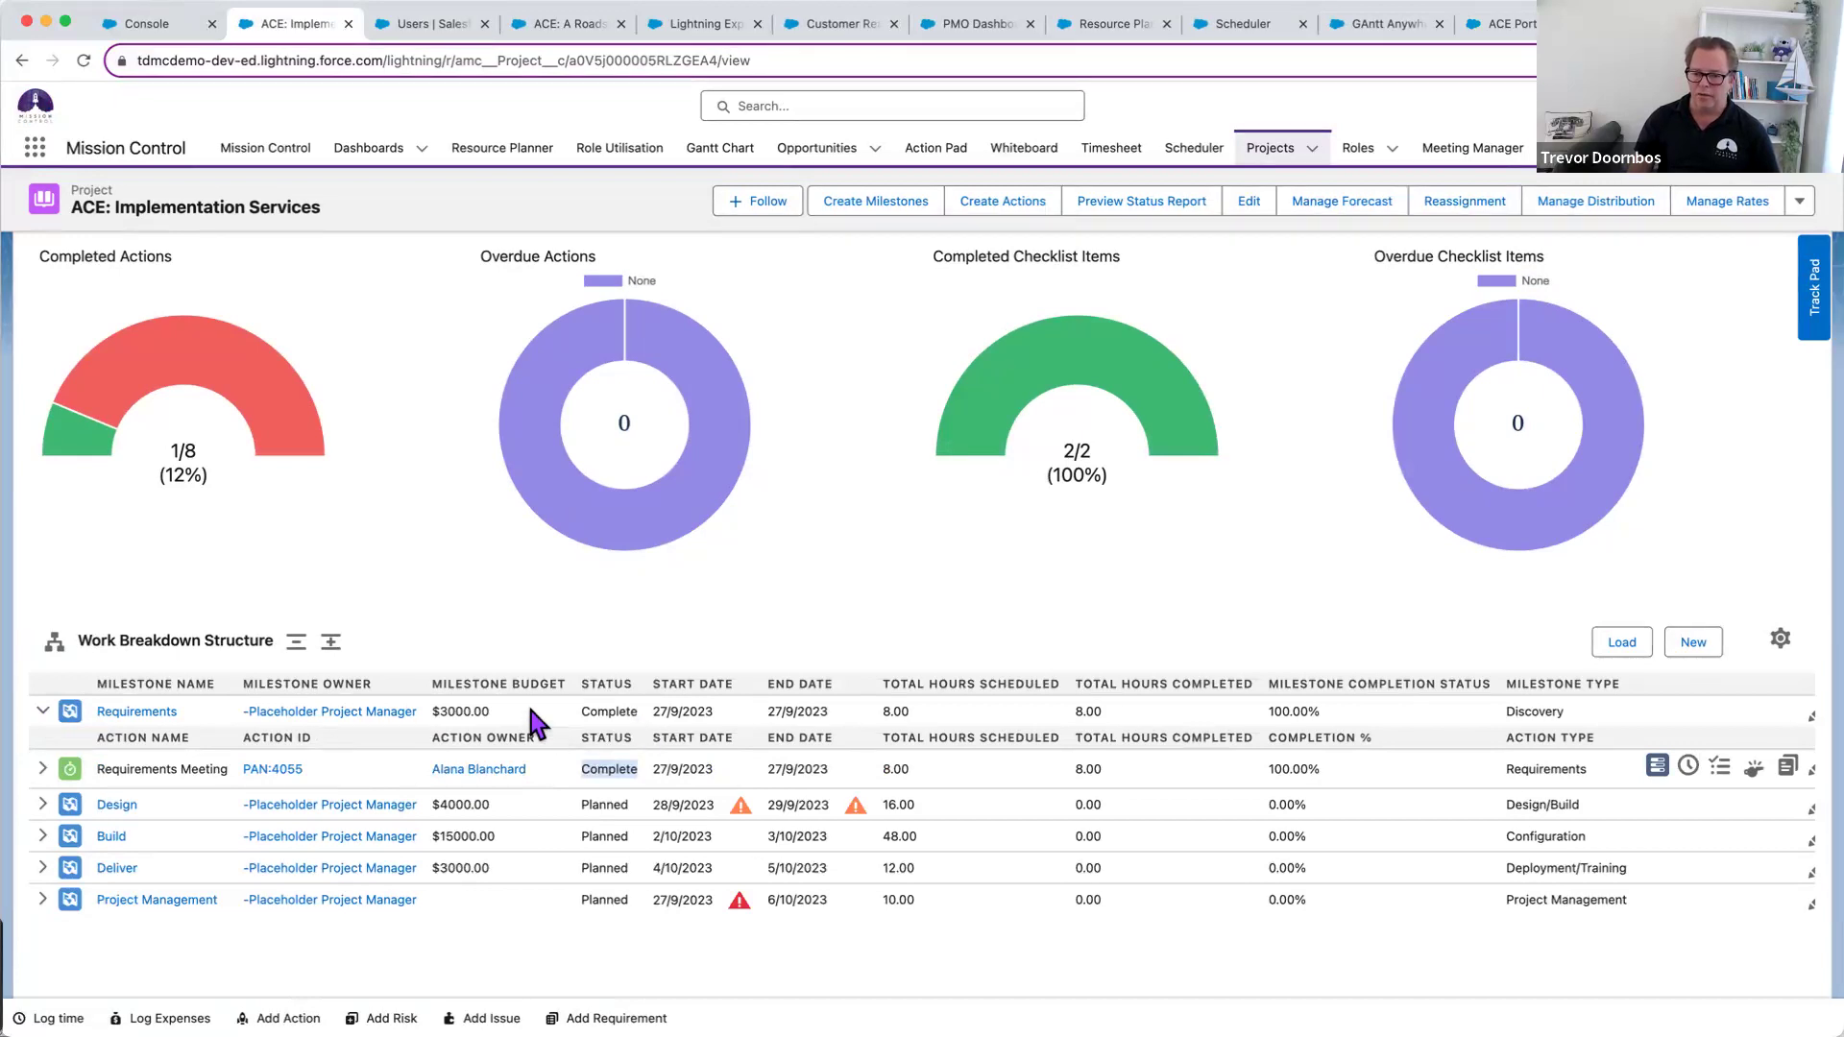
drag(492, 712, 427, 732)
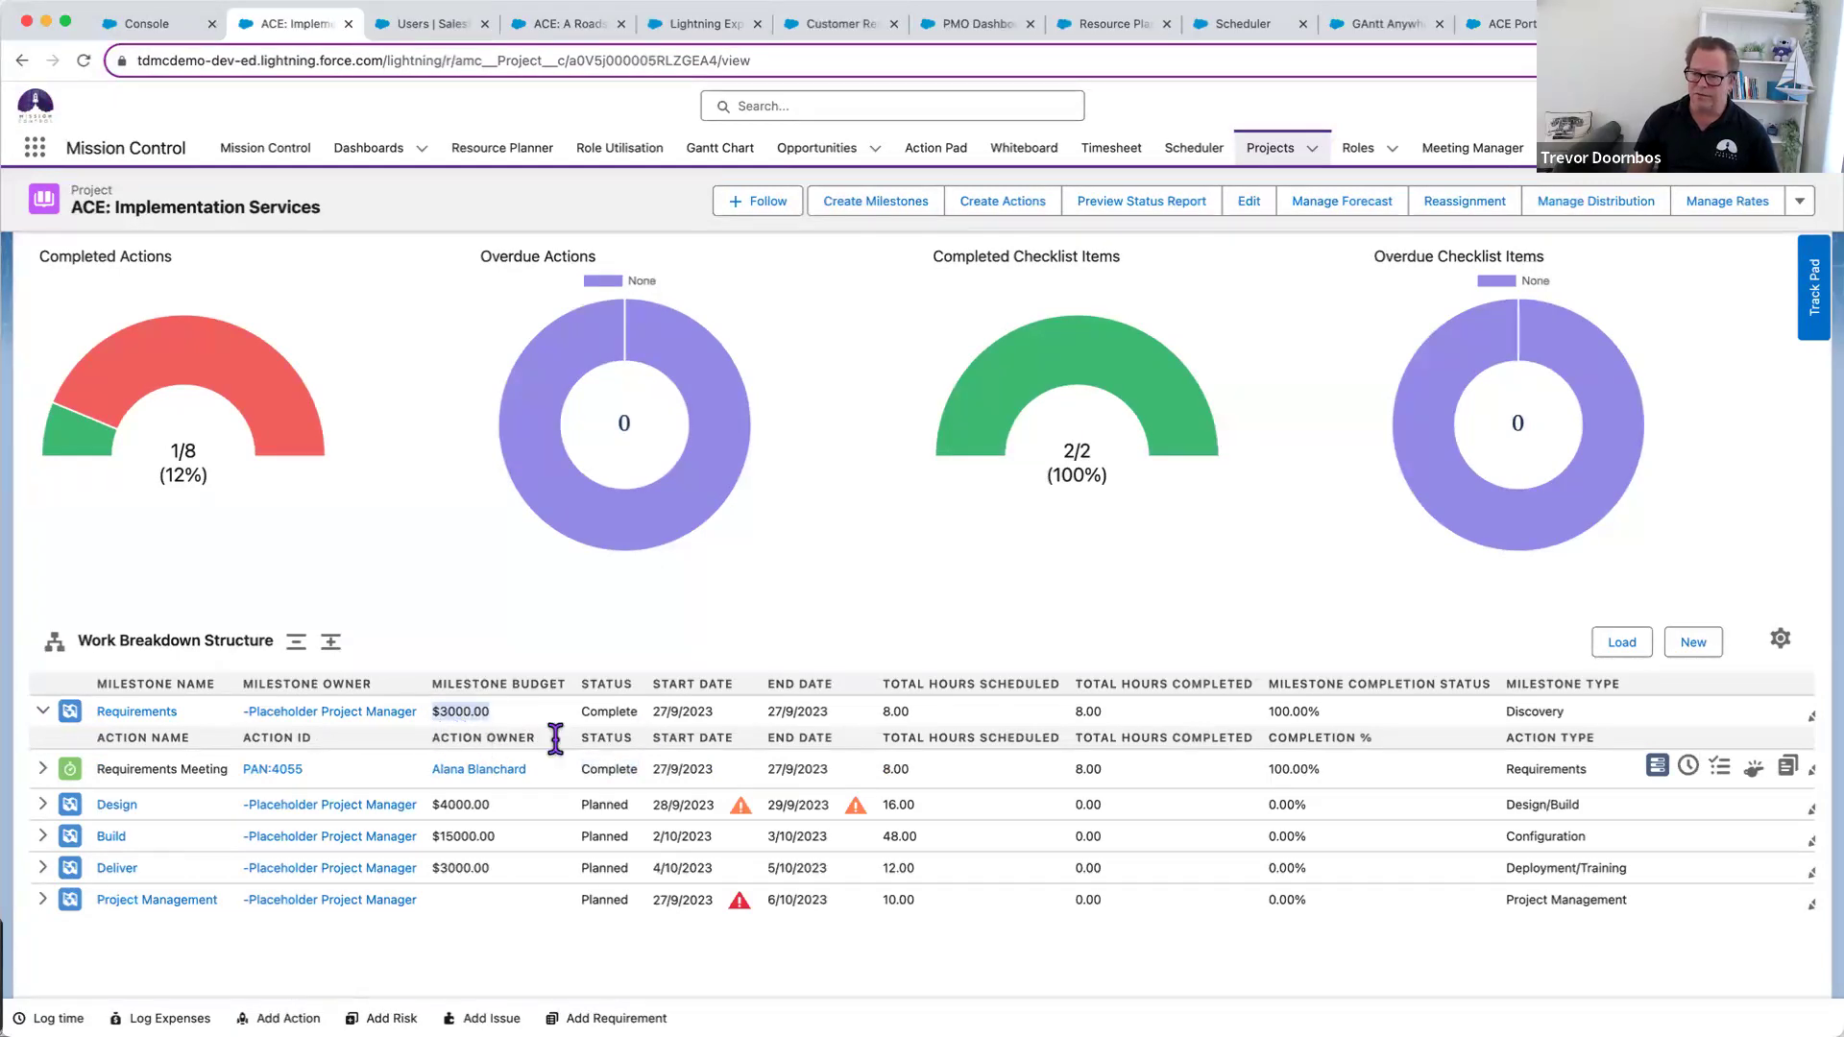
double_click(882, 769)
double_click(1088, 770)
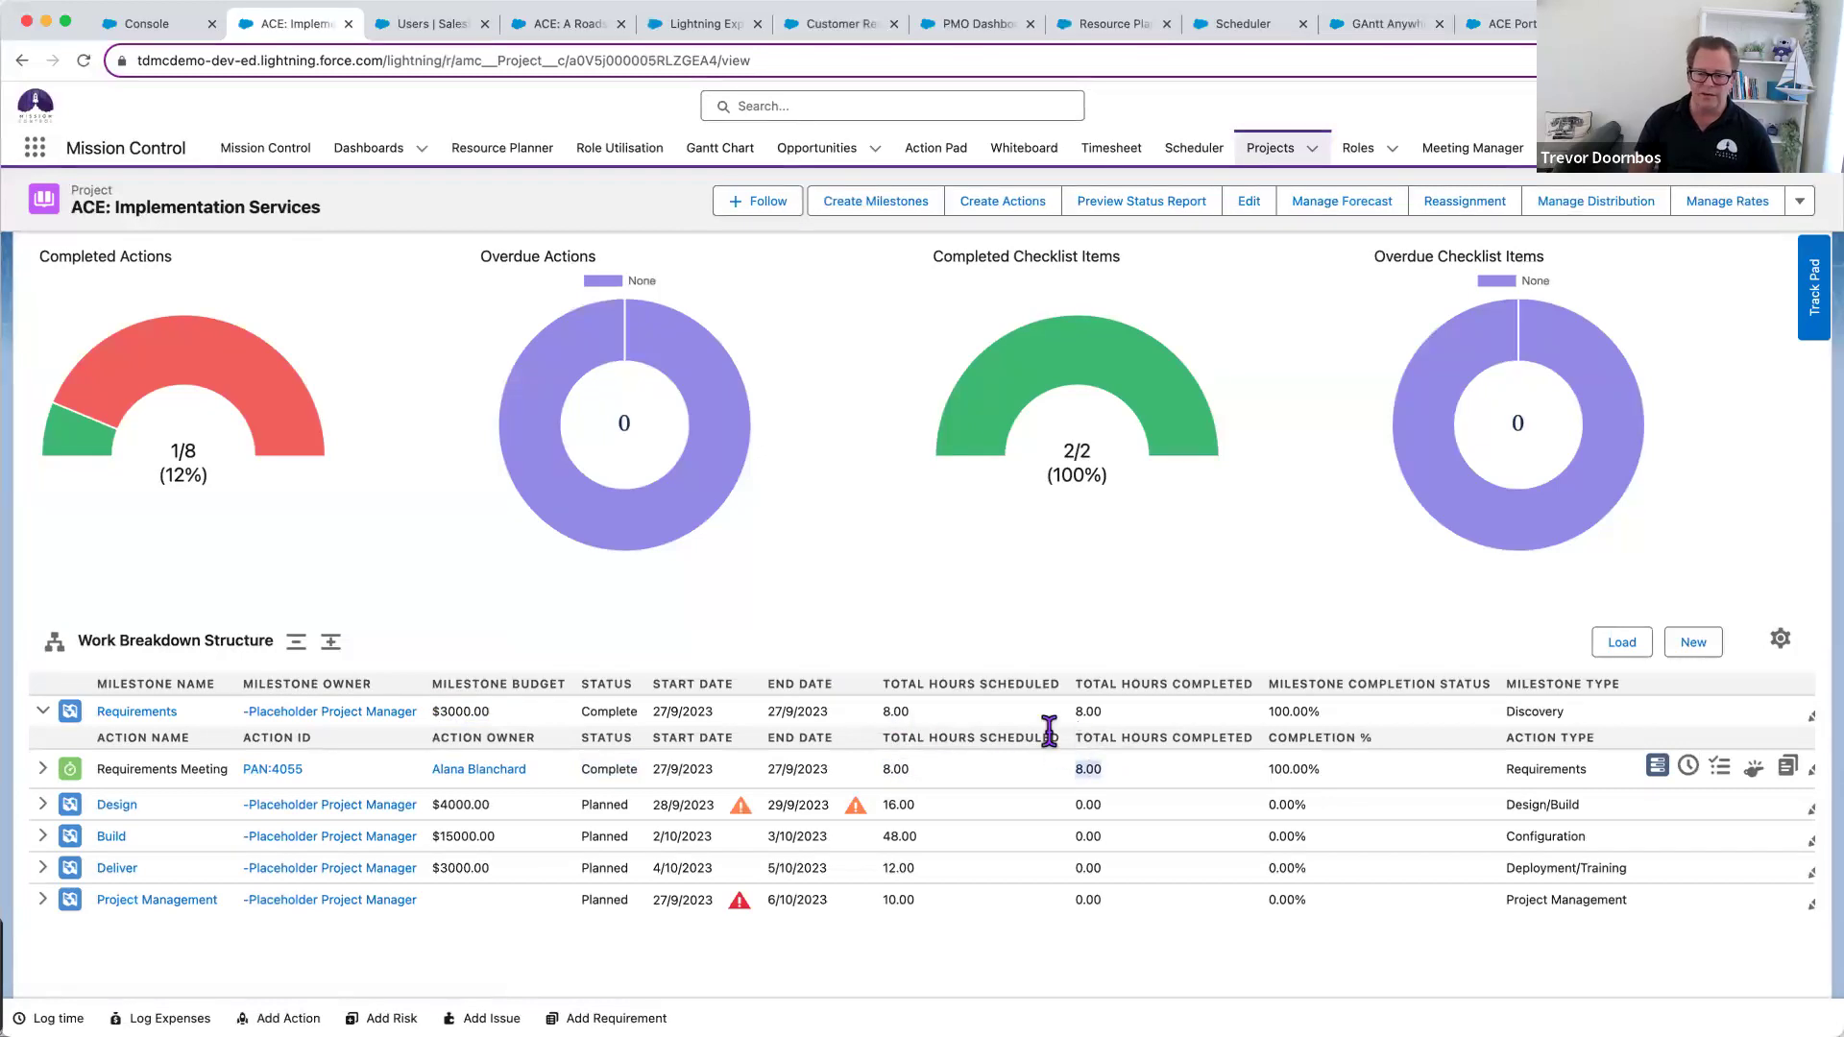
scroll(985, 746, up, 1)
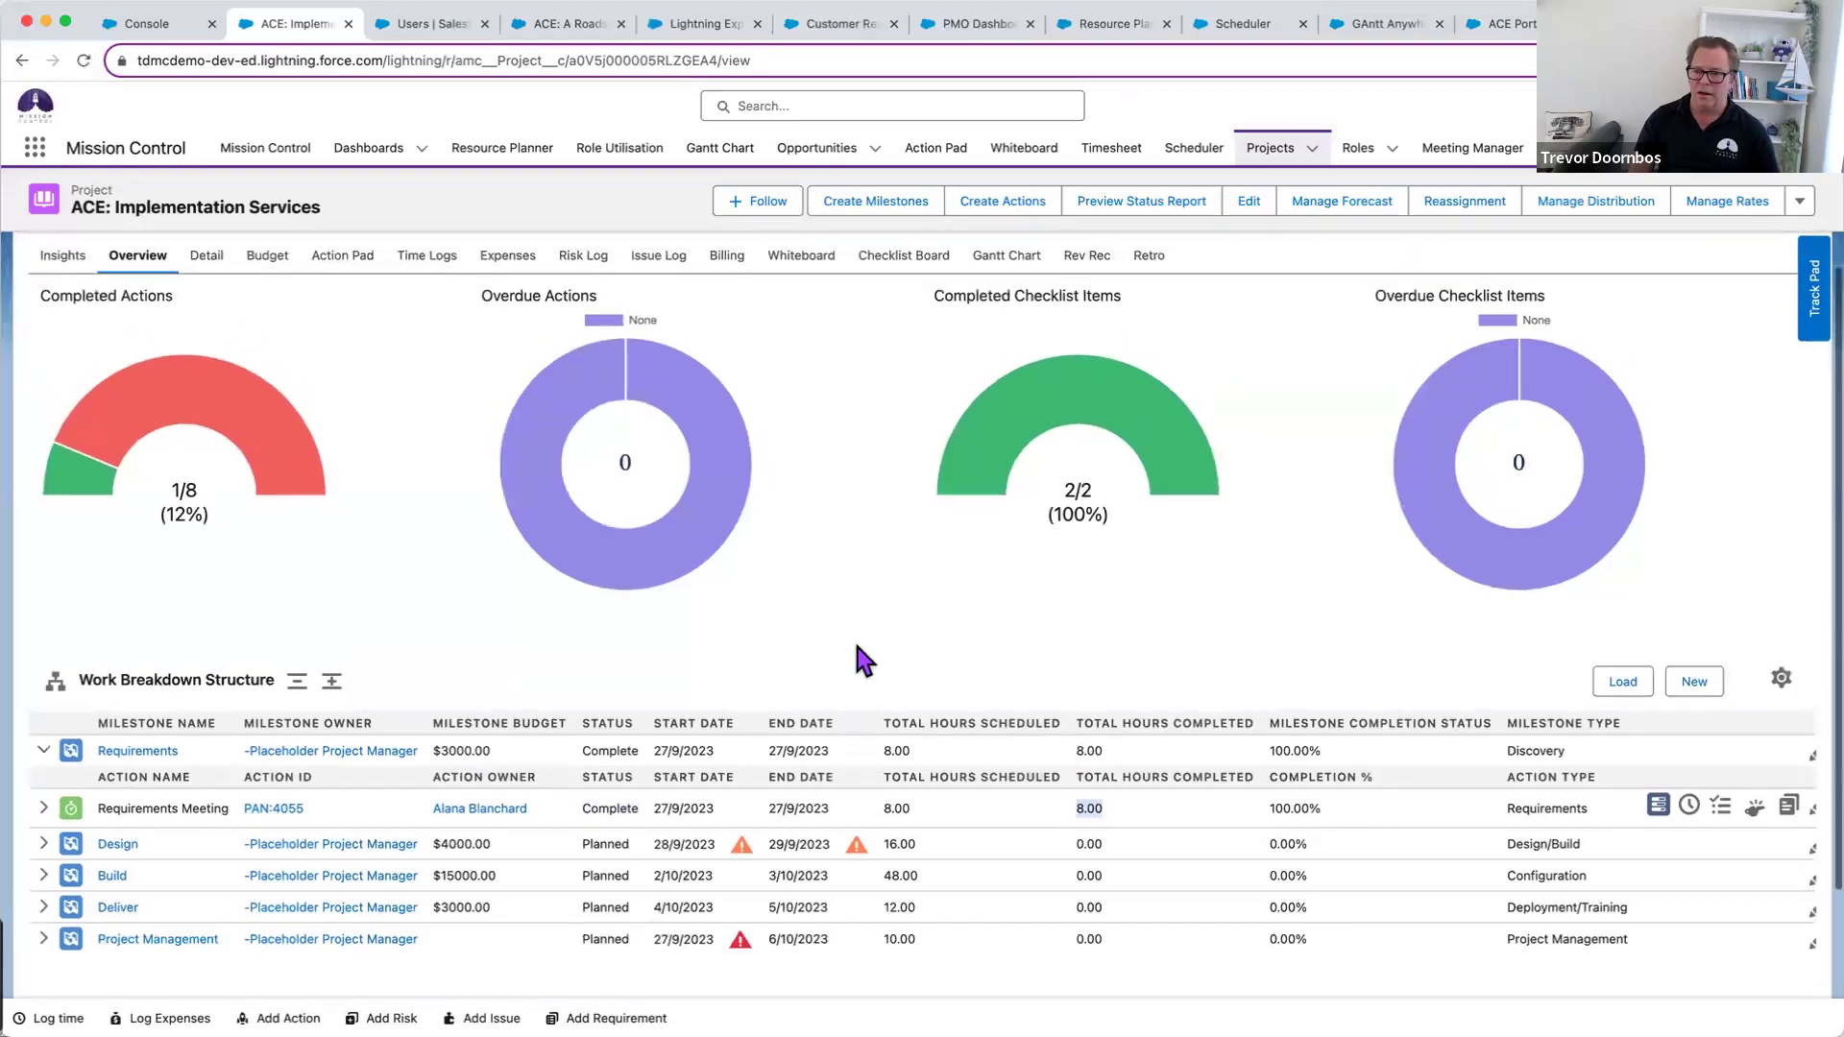
scroll(845, 672, up, 2)
scroll(735, 404, up, 1)
- From the project's Billing tab, open the ACE: Implementation Services billing event's Related items
click(738, 380)
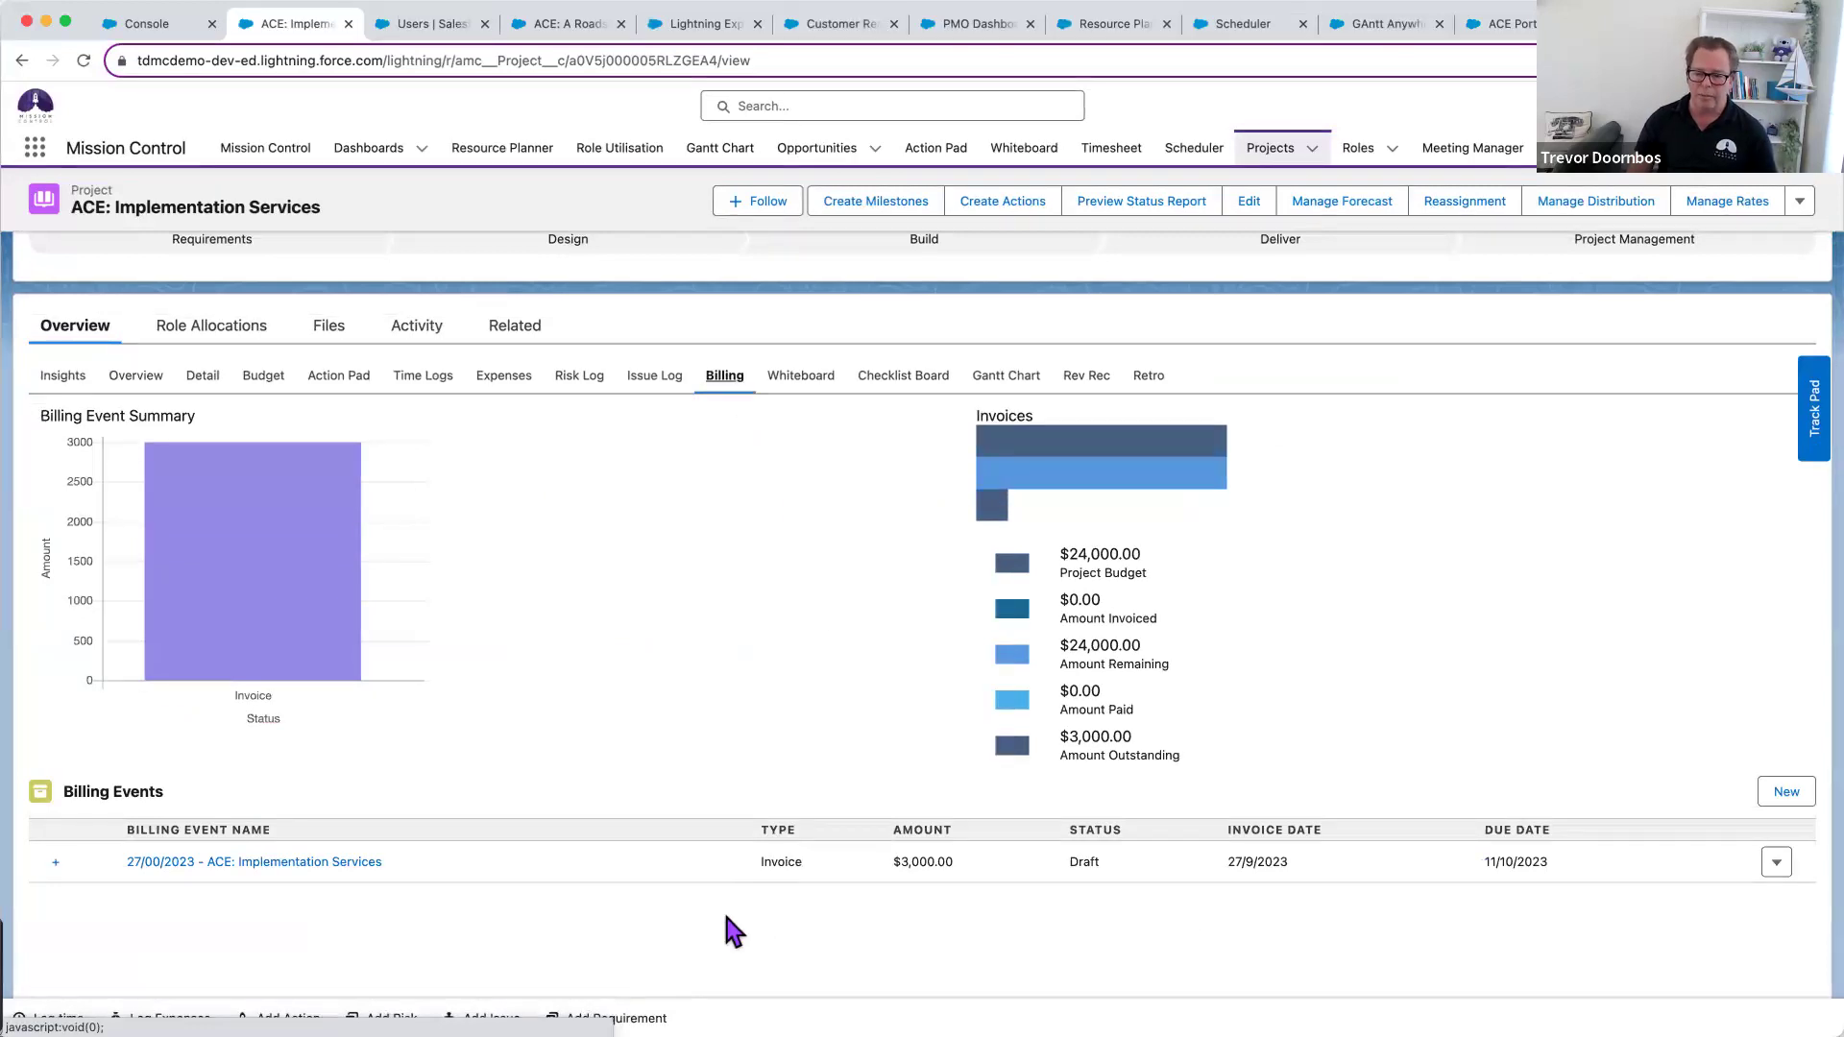
click(254, 864)
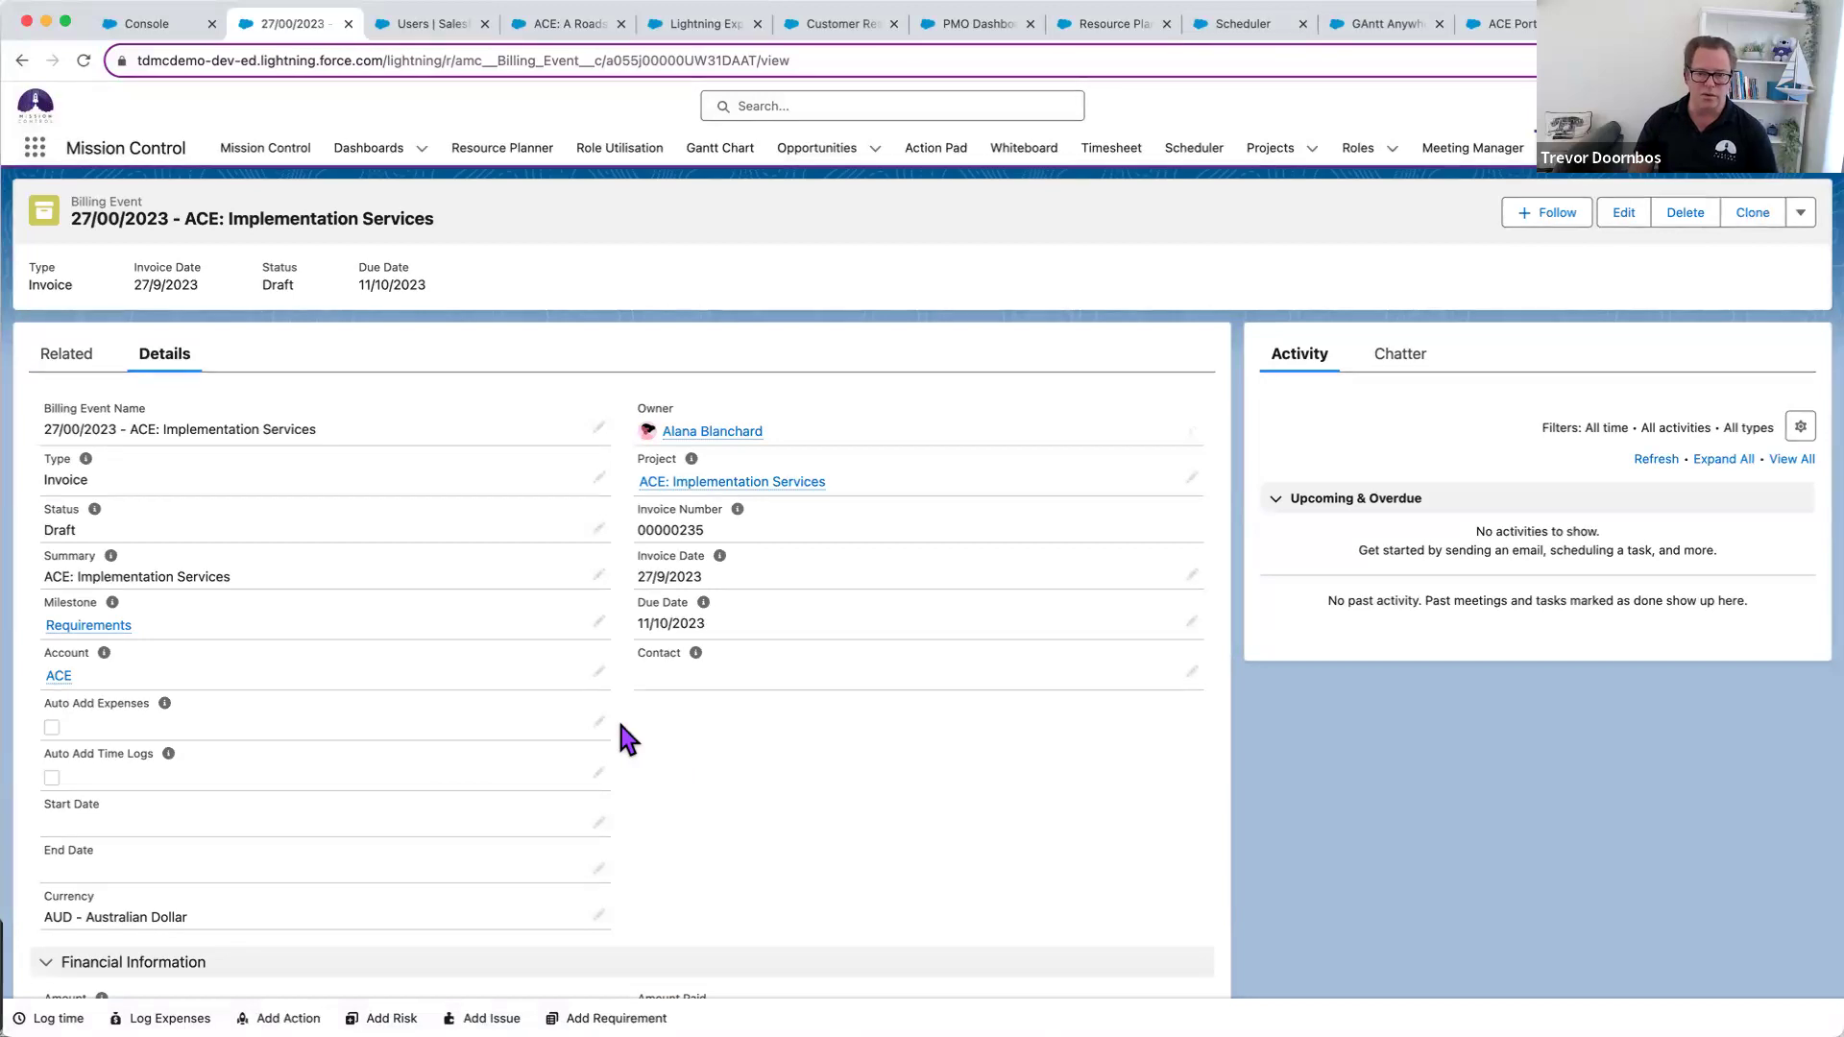
scroll(671, 670, down, 5)
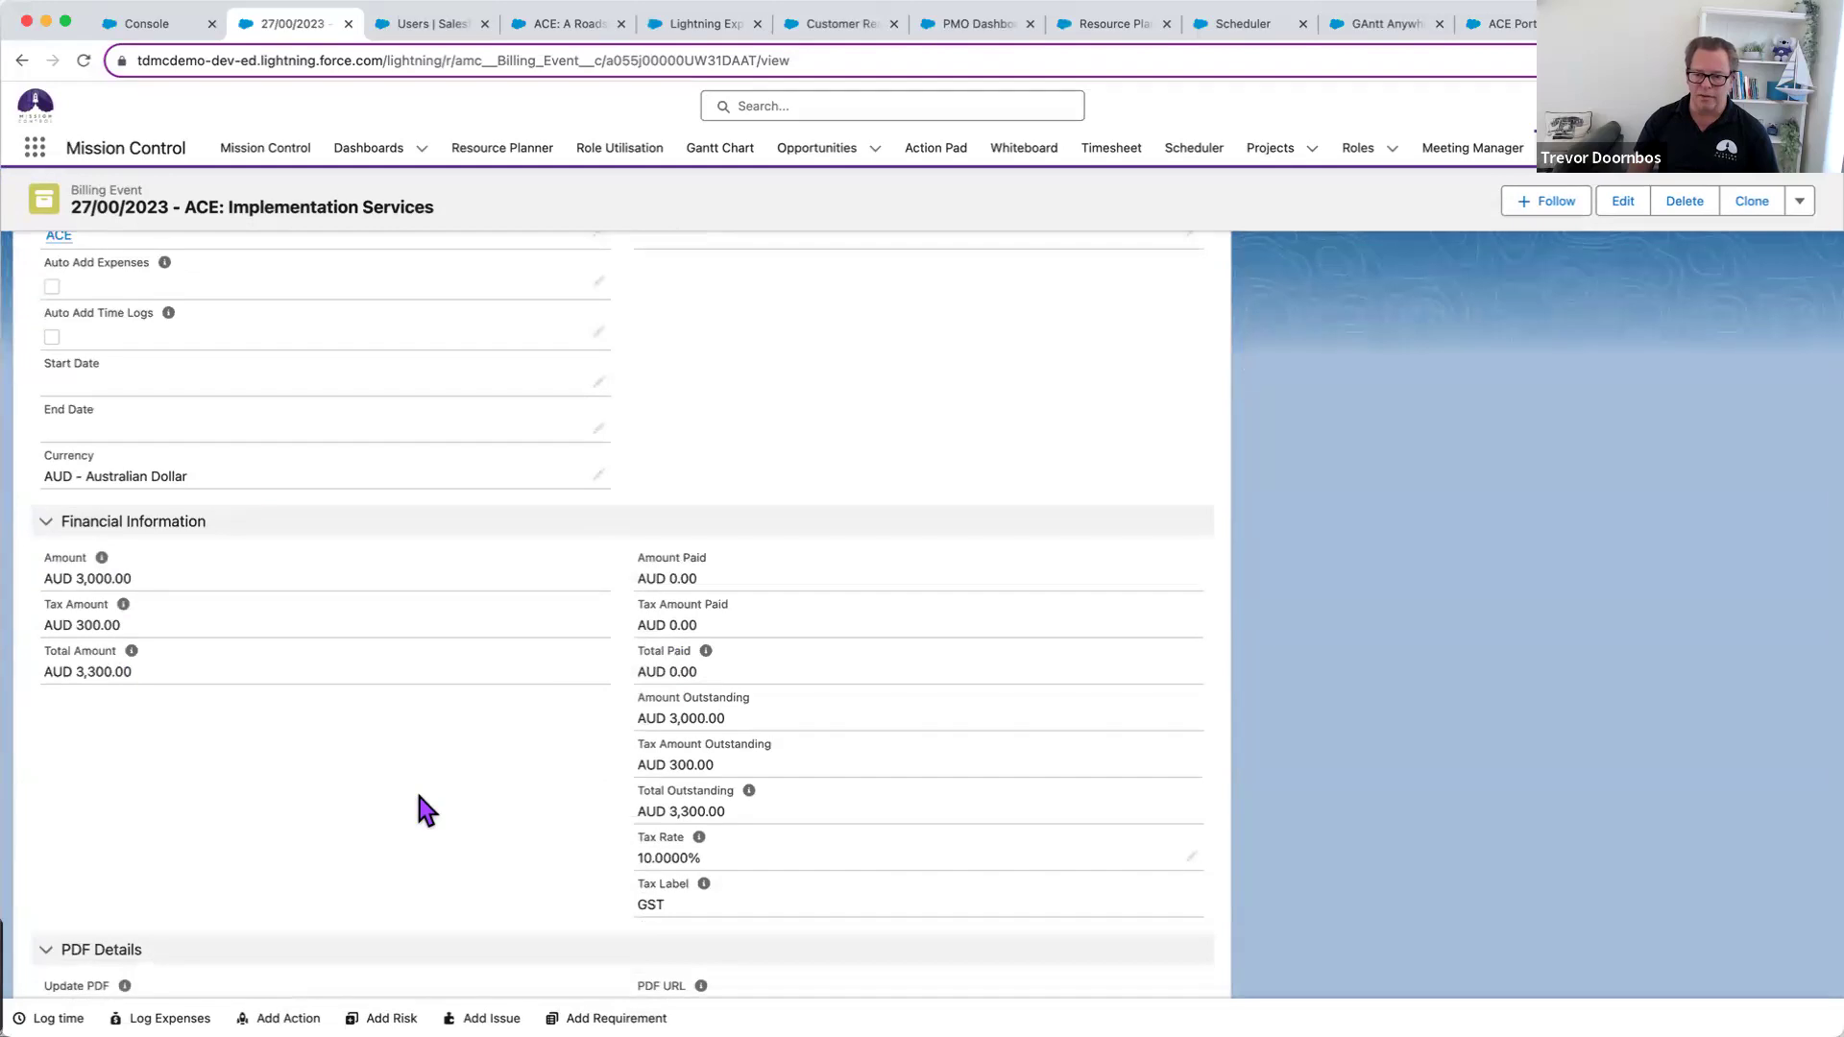
scroll(419, 796, down, 2)
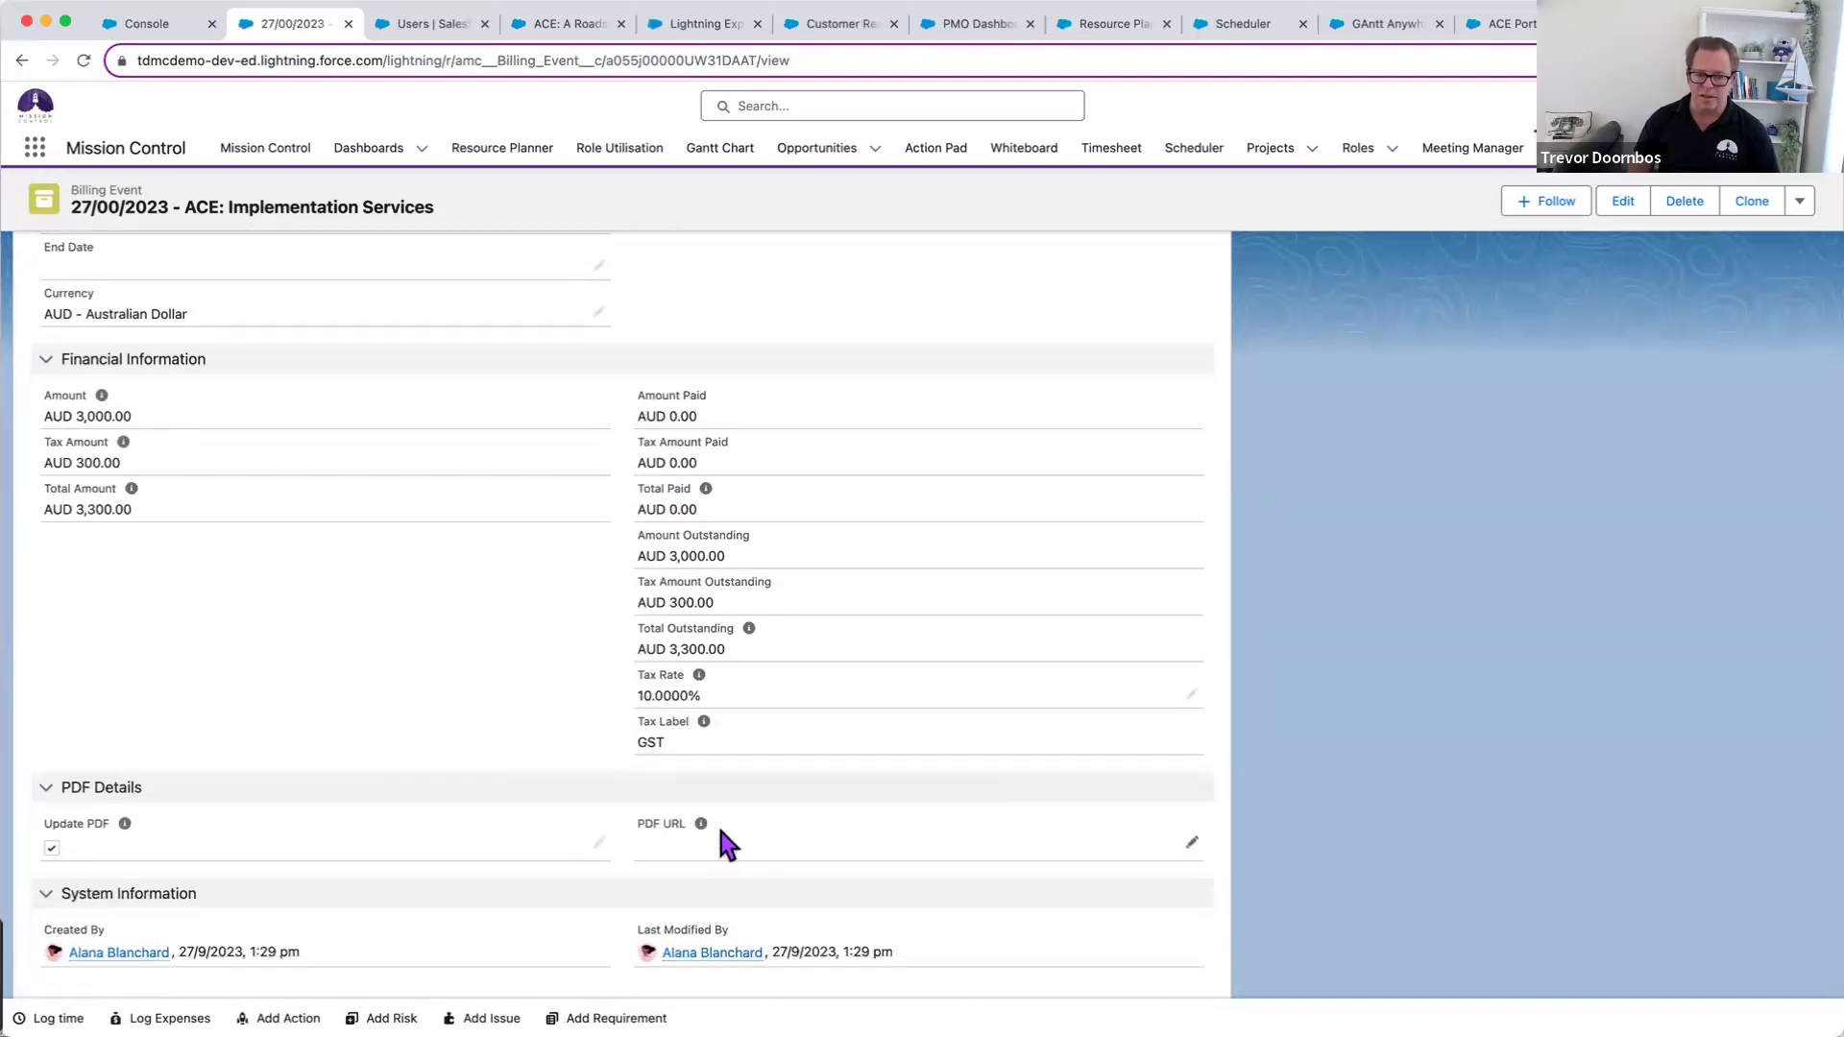
scroll(396, 674, up, 2)
scroll(395, 687, up, 5)
click(73, 355)
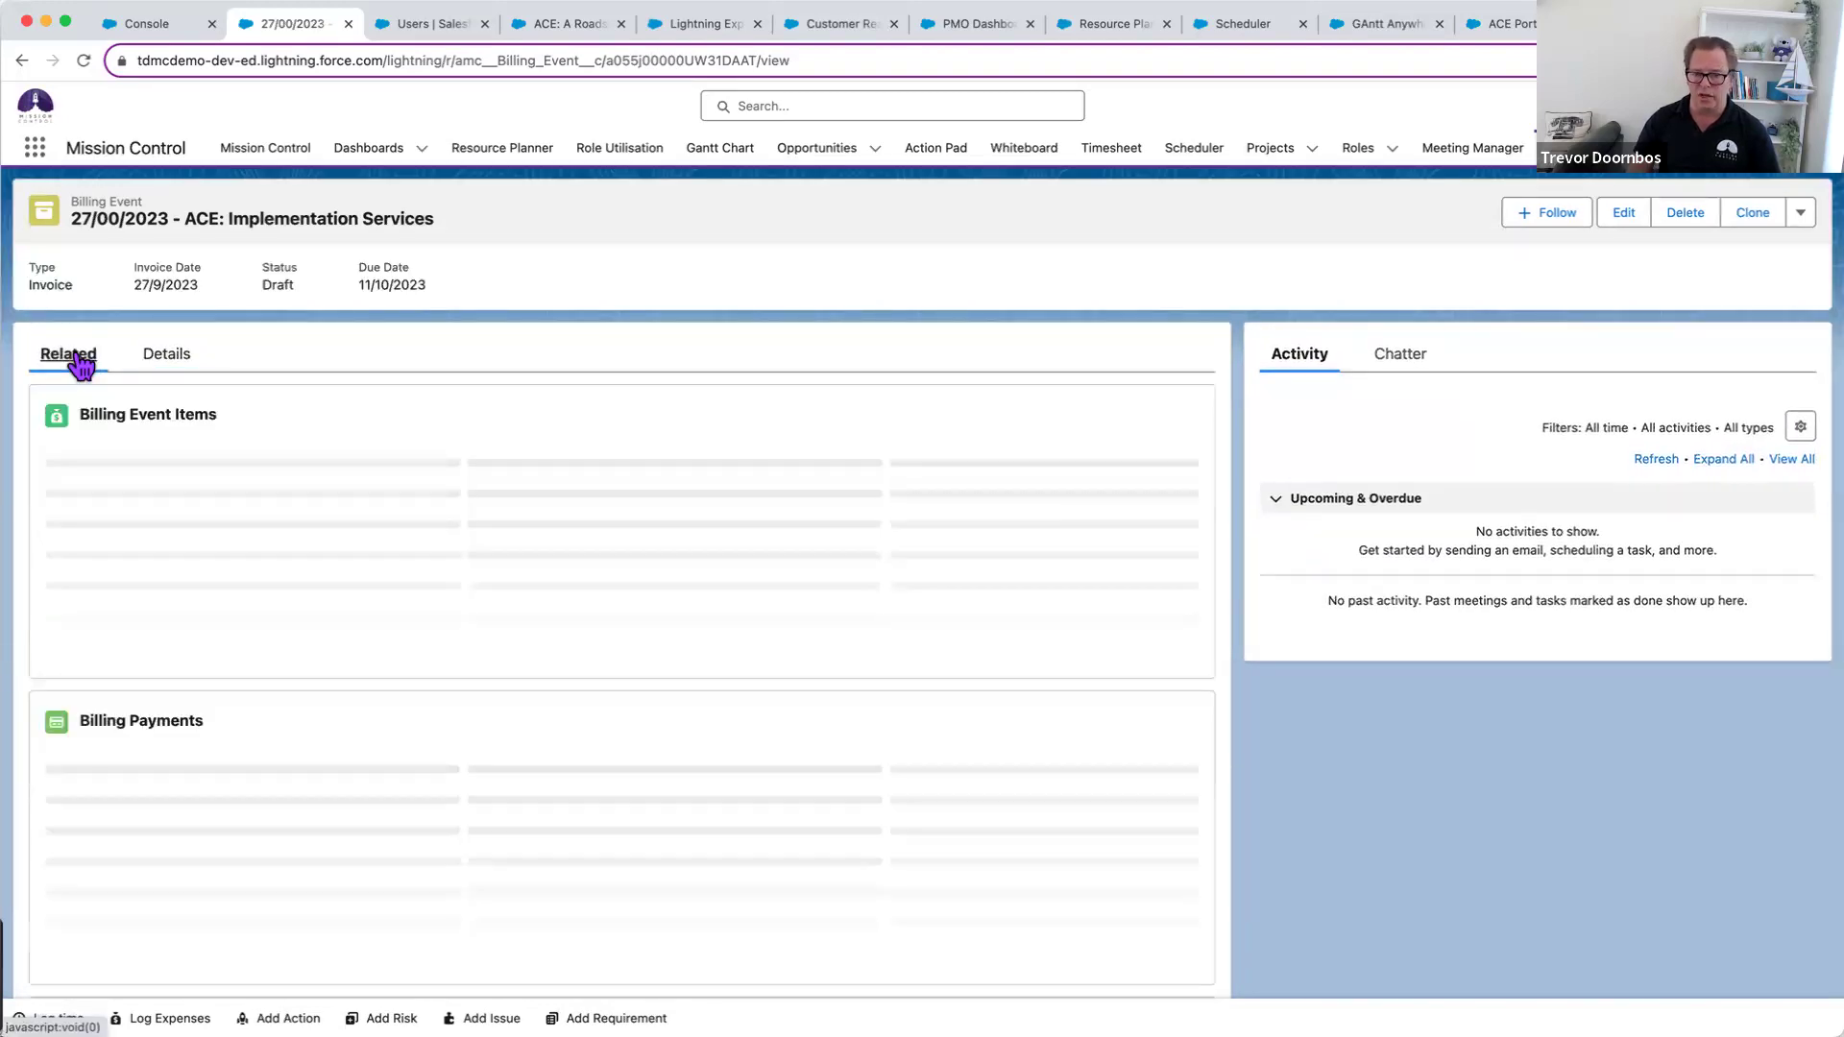
mouse_move(138, 507)
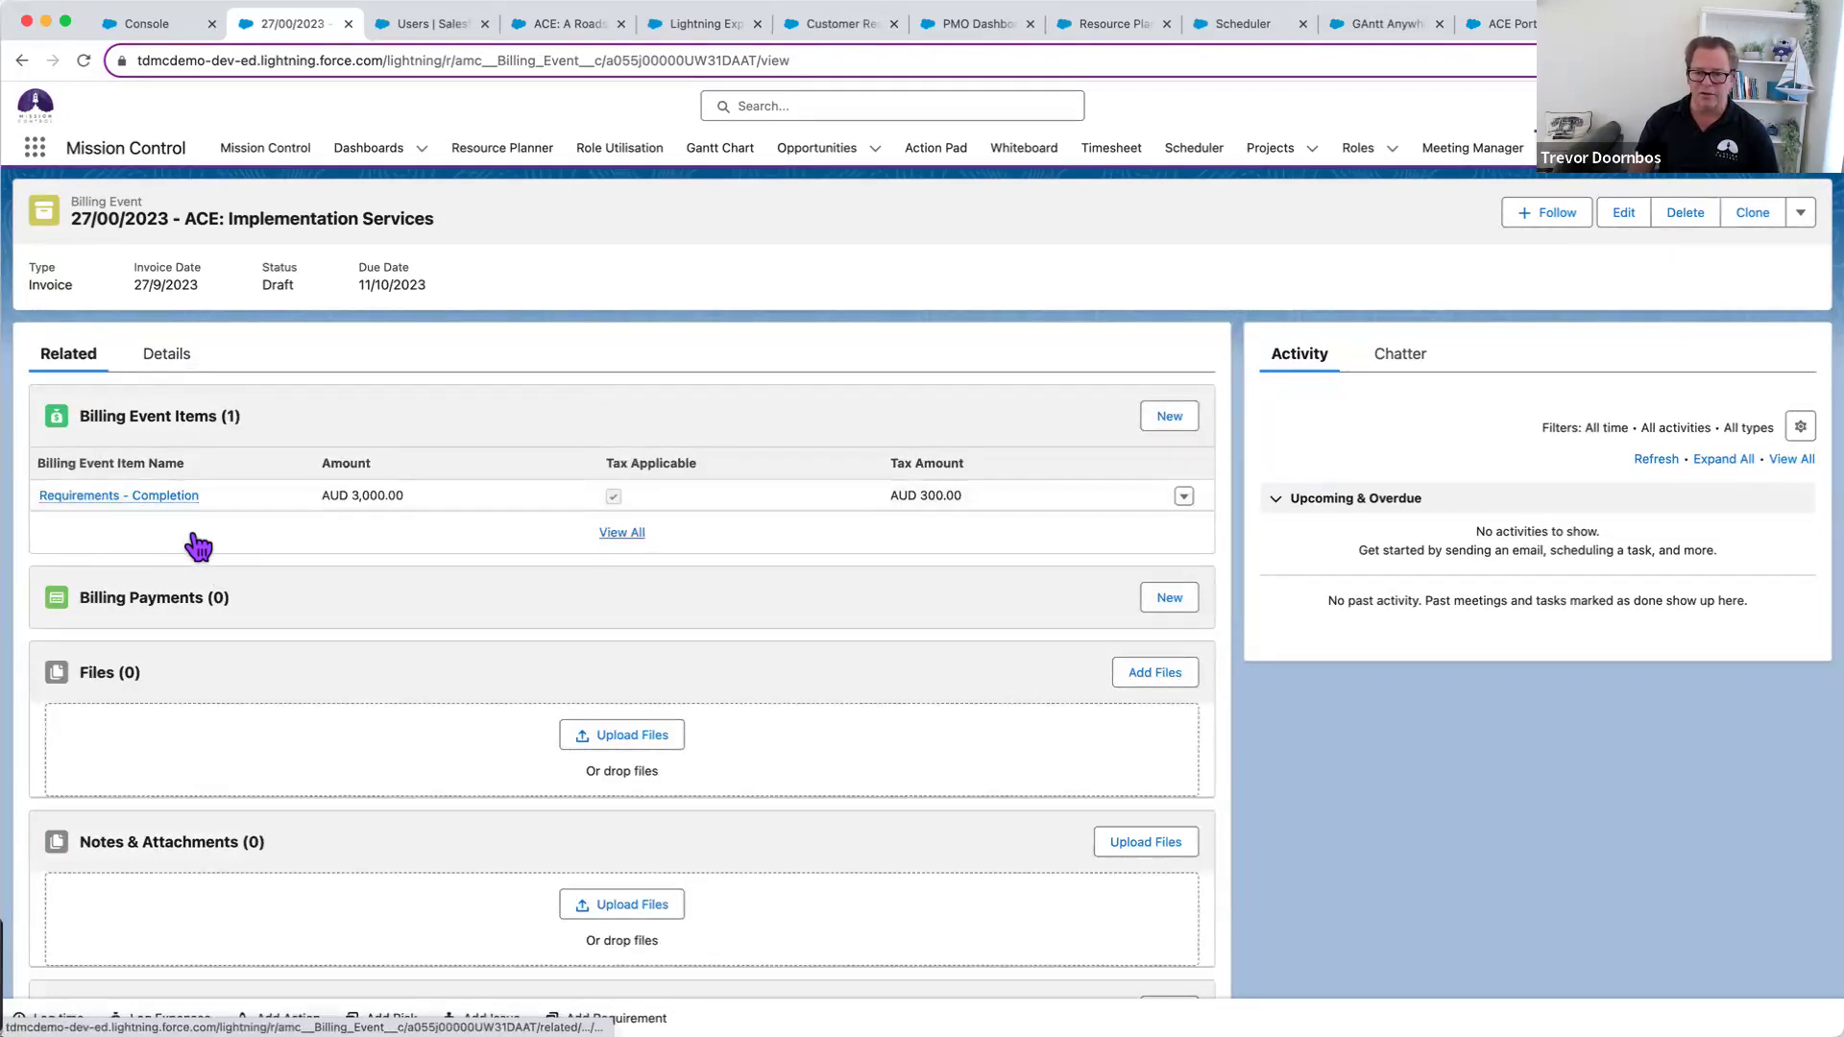
- Save a new billing payment REQS PAID of 3,300.00 dated 27/9/2023 with a payment reference
click(1163, 605)
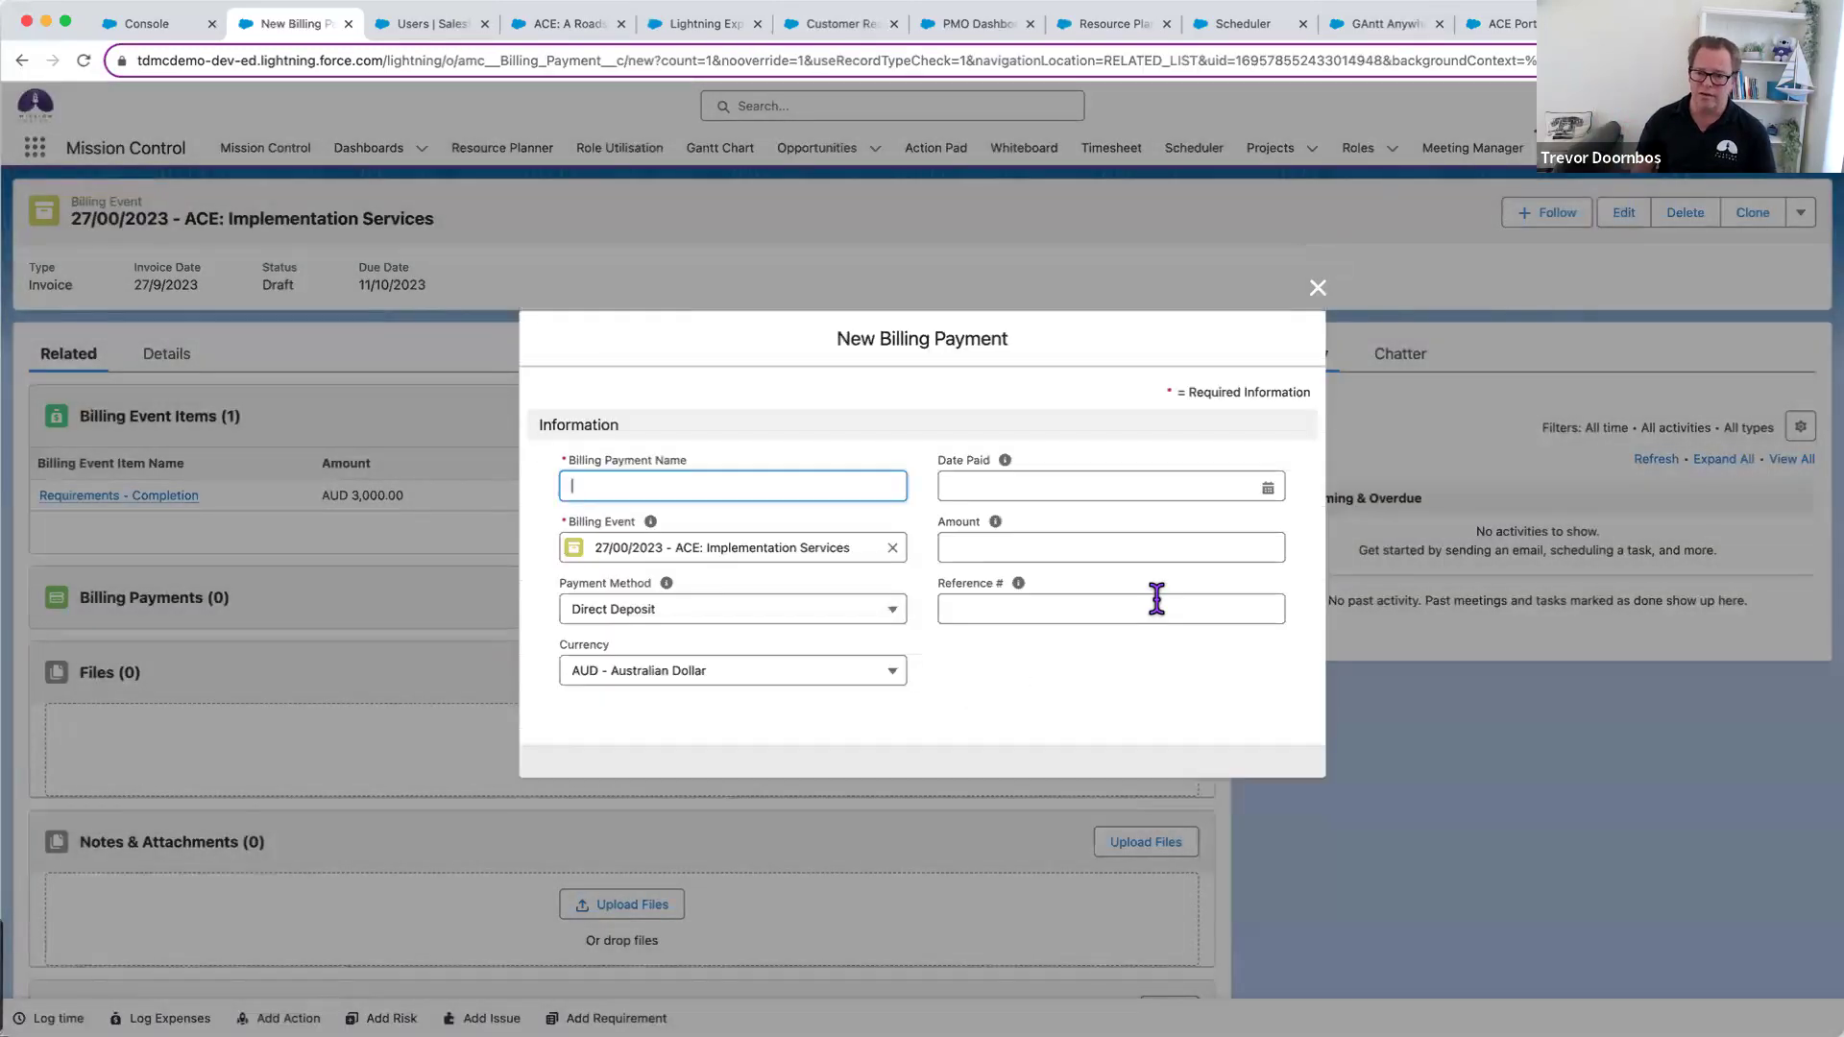
text(REQS PAID)
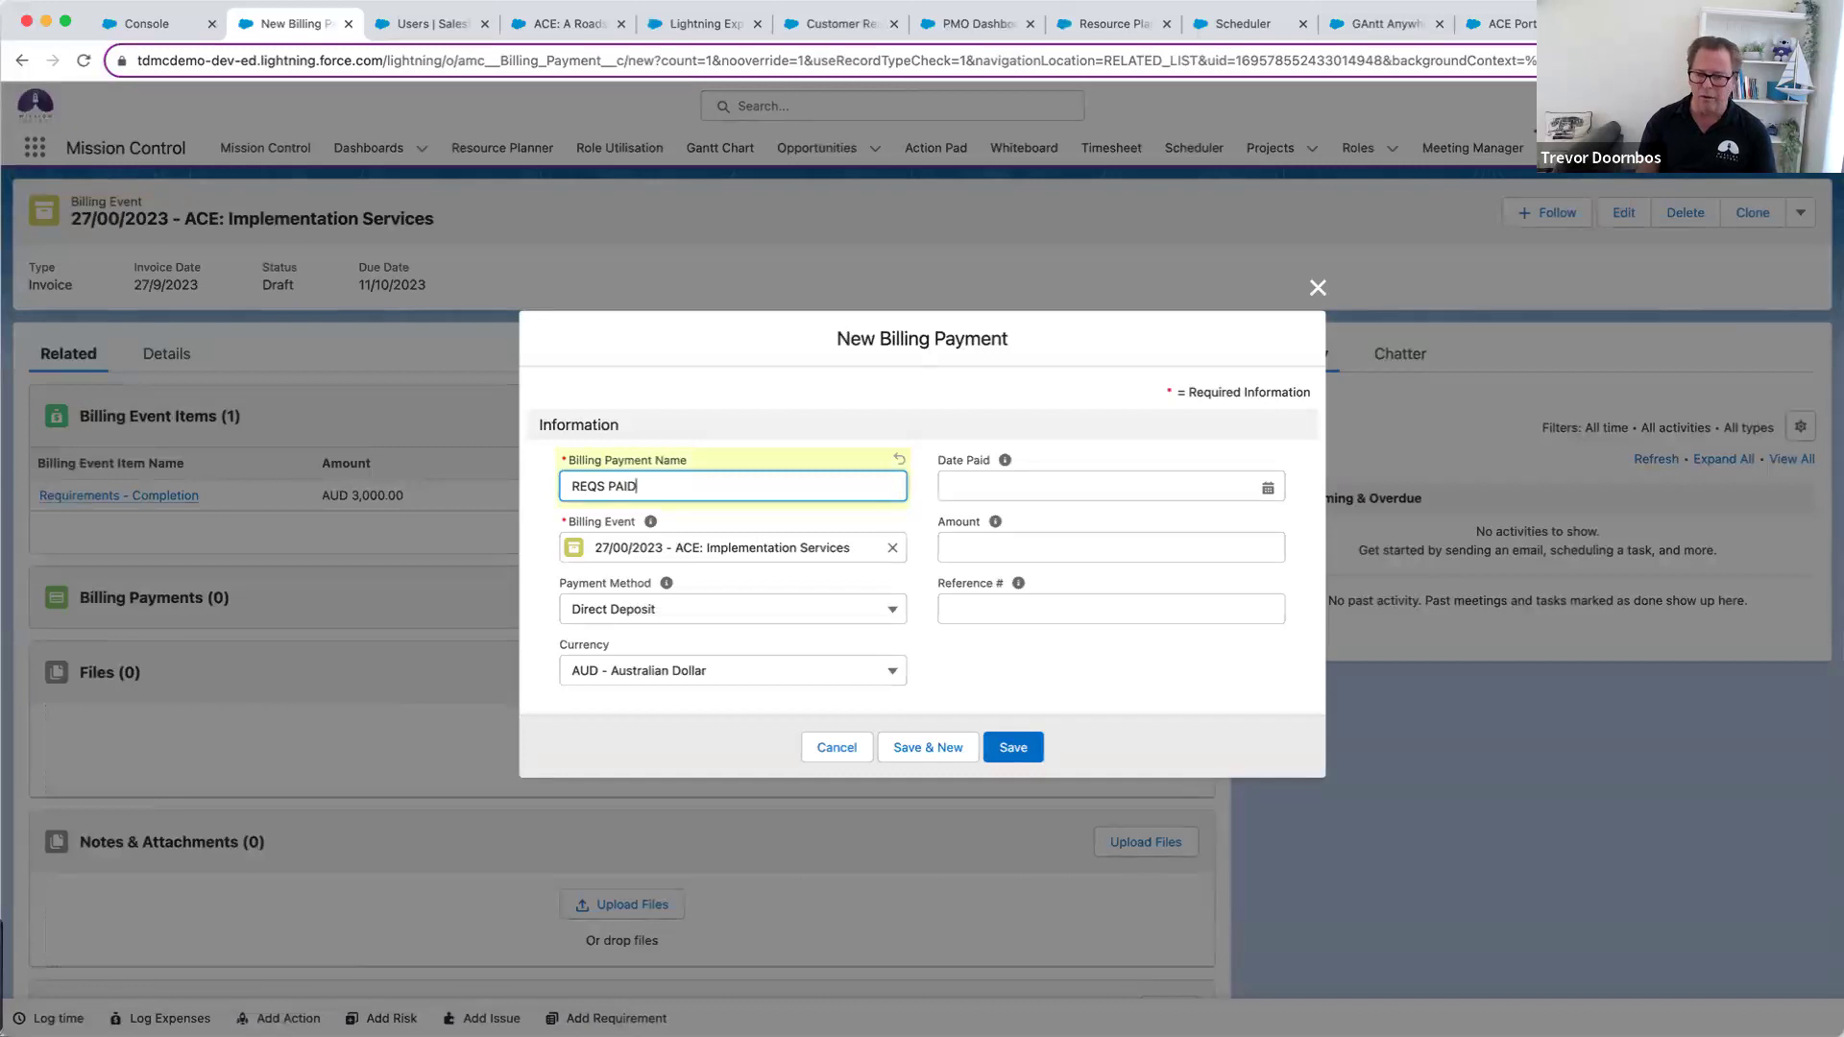
click(1077, 480)
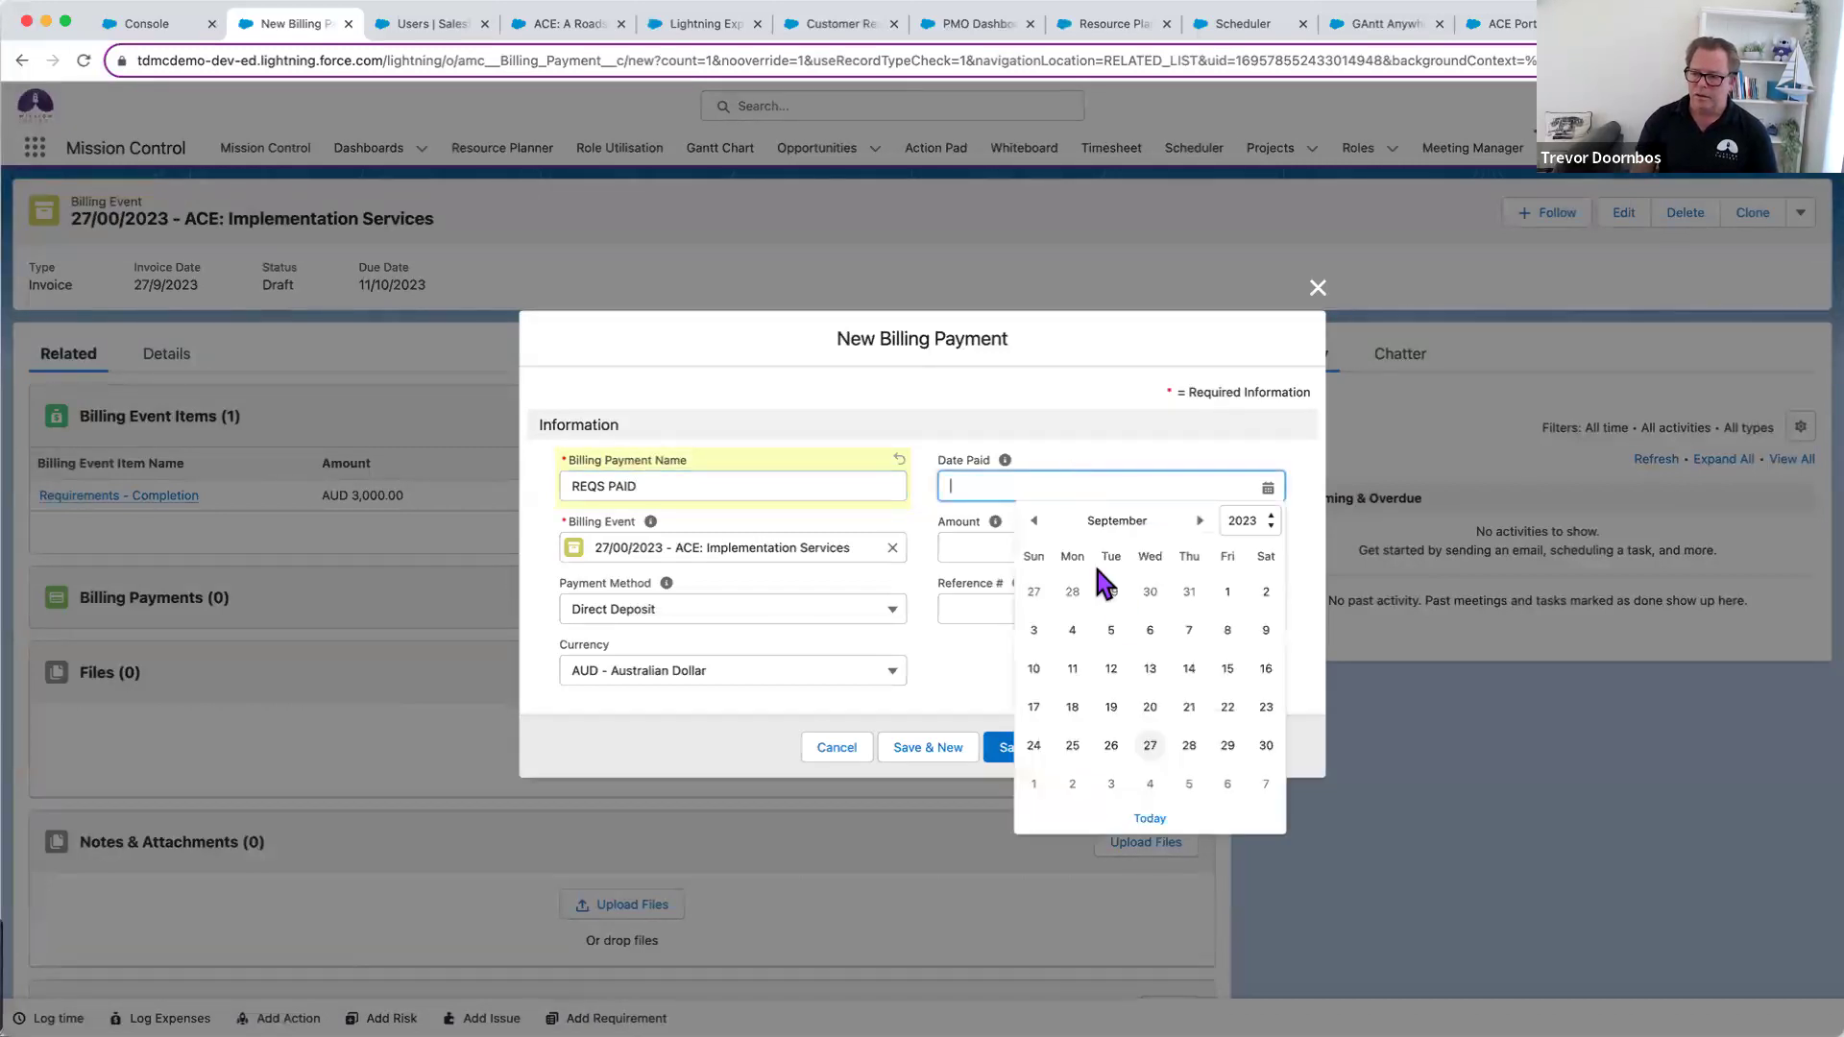
click(1141, 742)
click(978, 549)
text(3300)
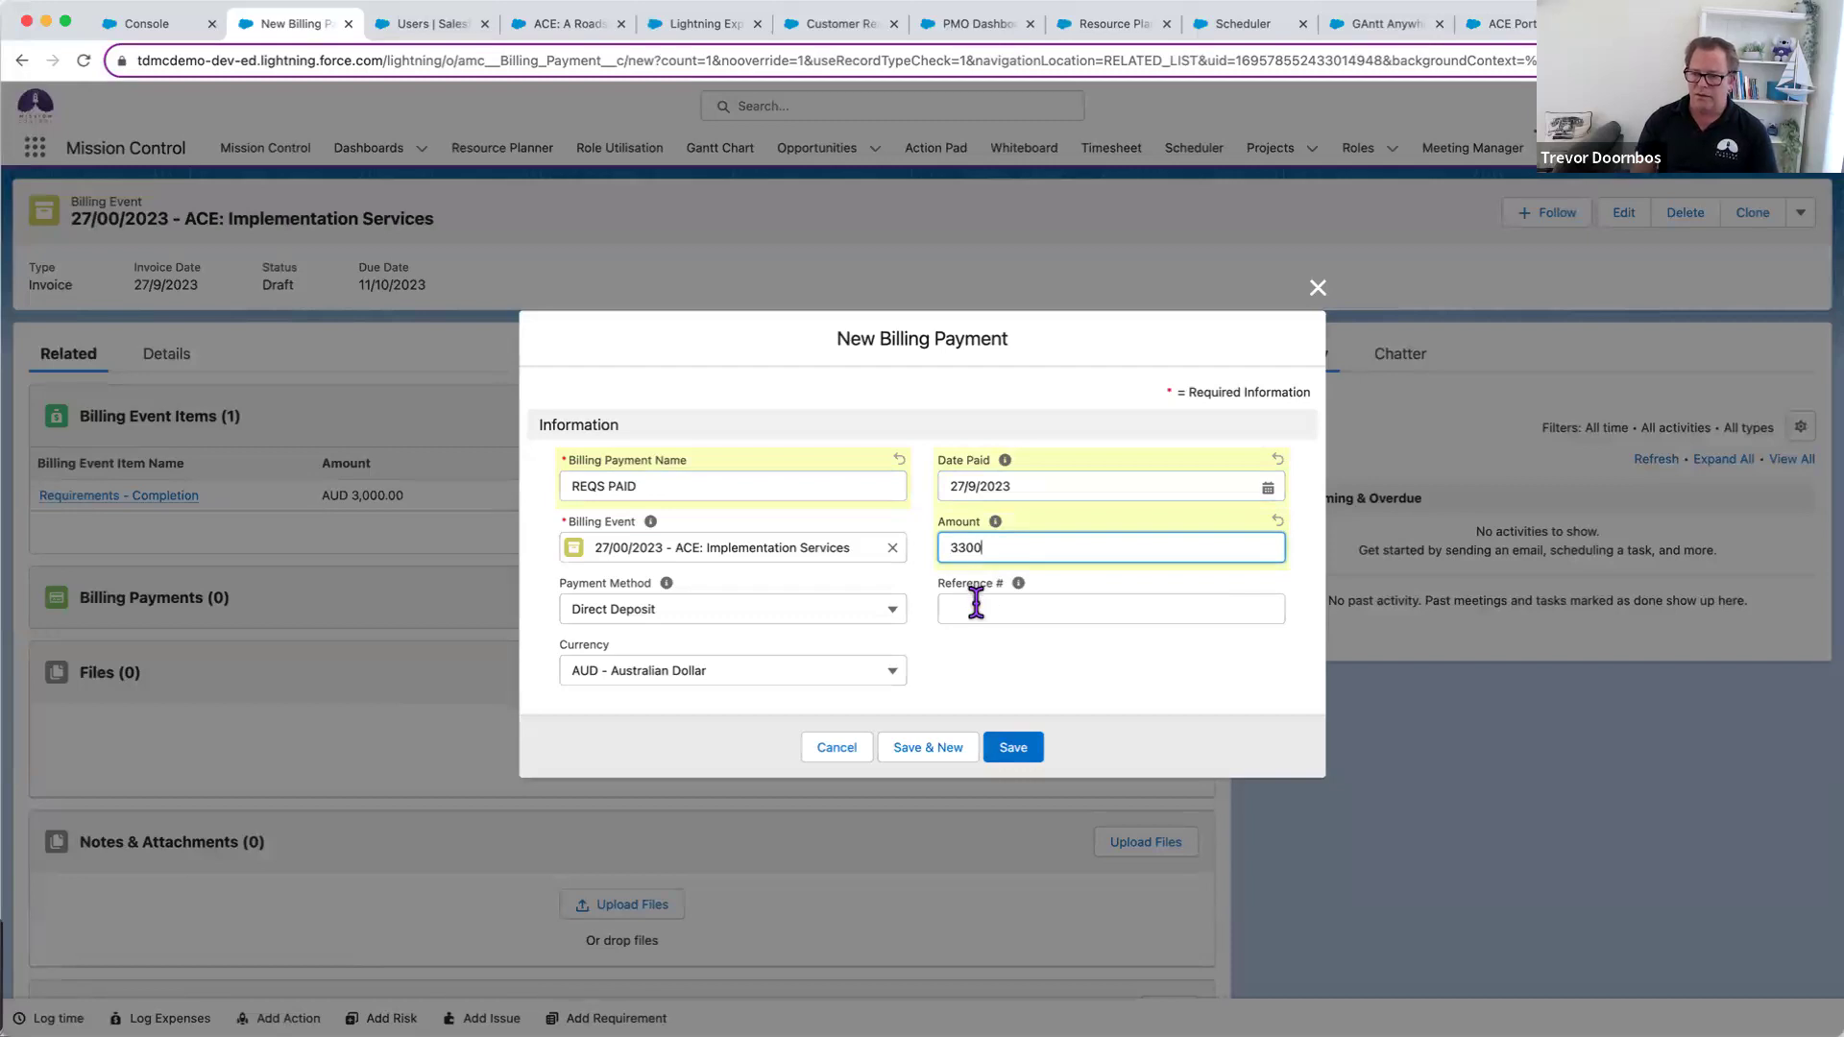
click(976, 605)
text(M)
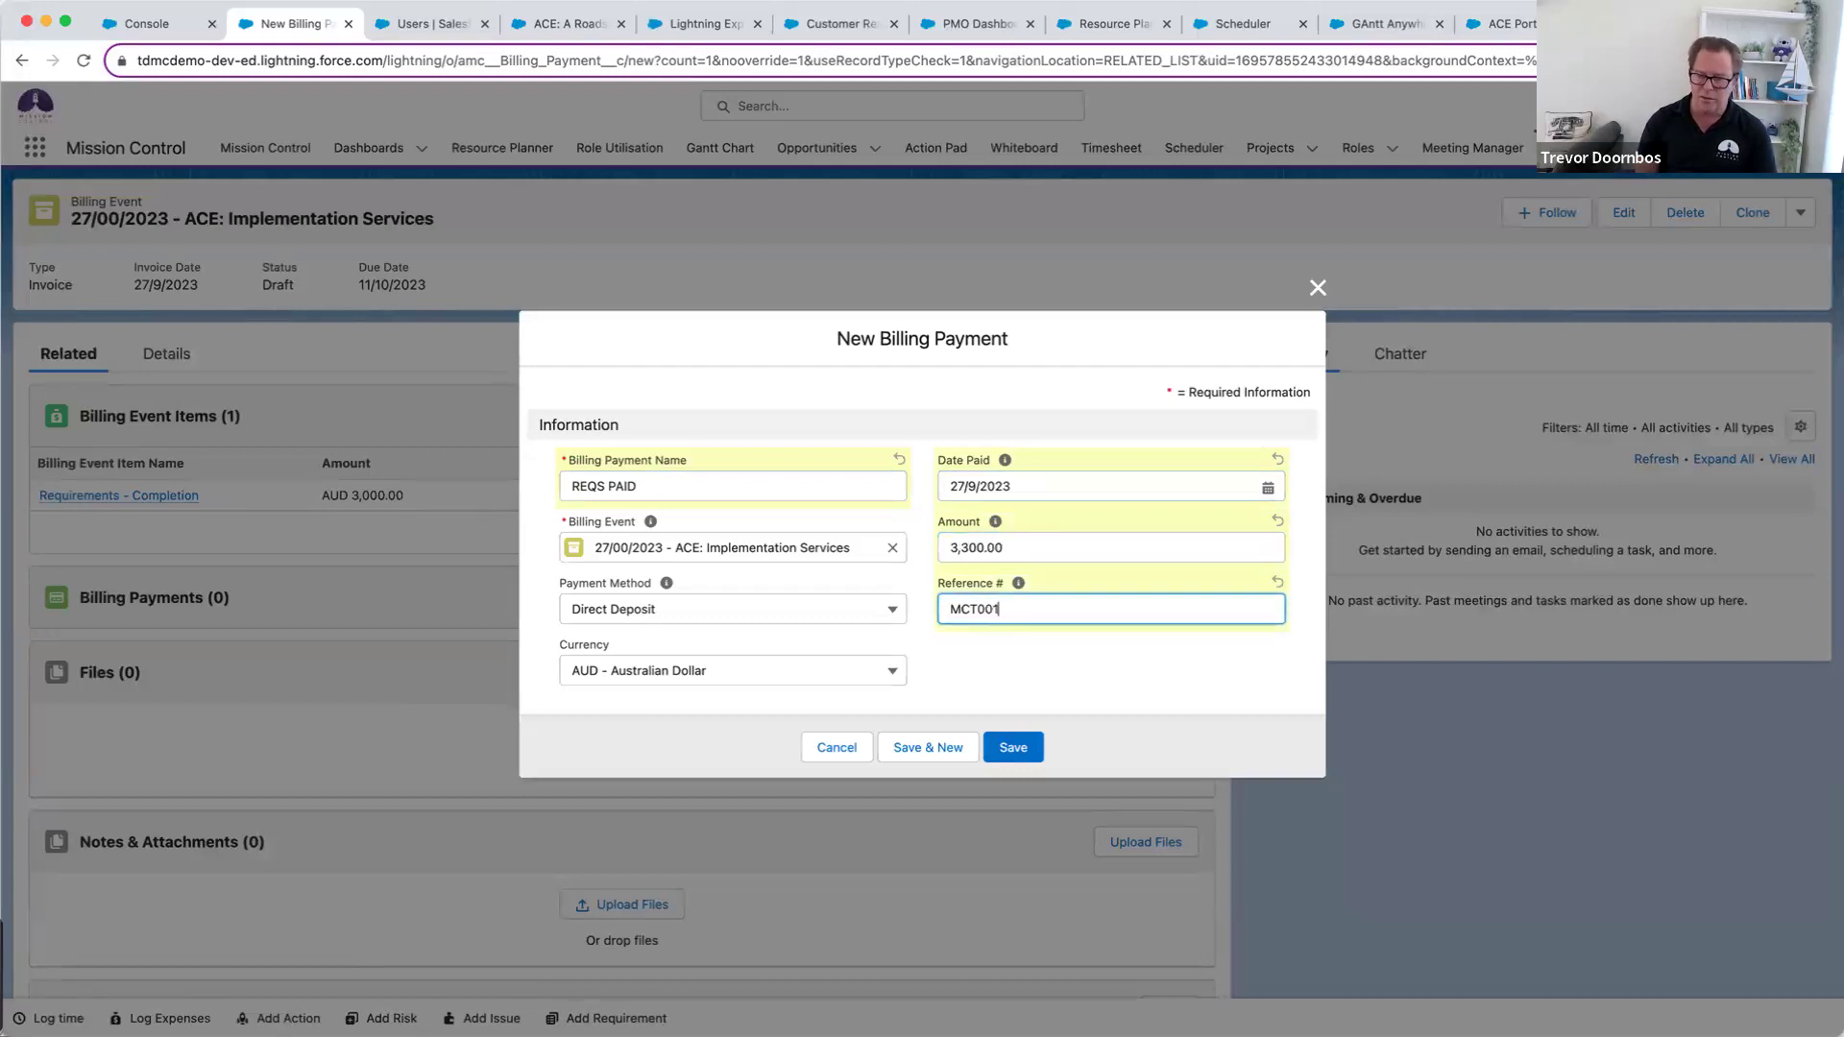
text(CT001)
click(1016, 750)
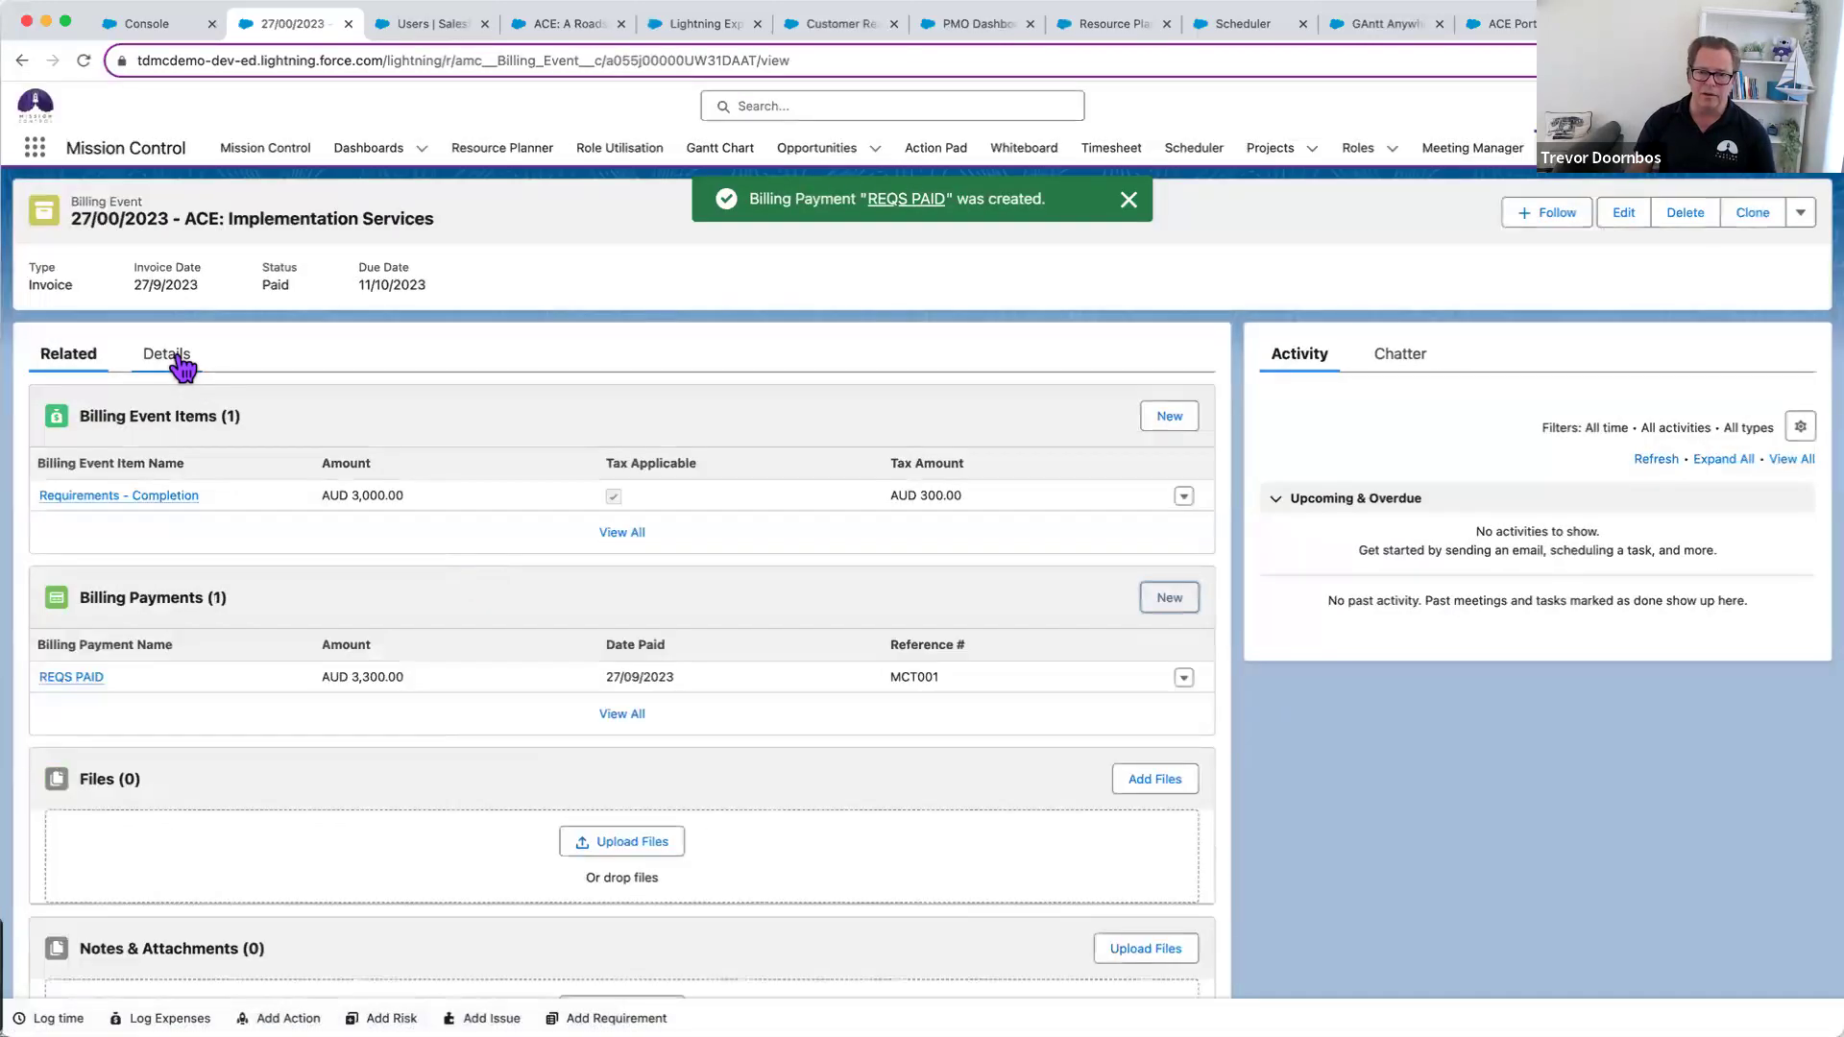
click(180, 362)
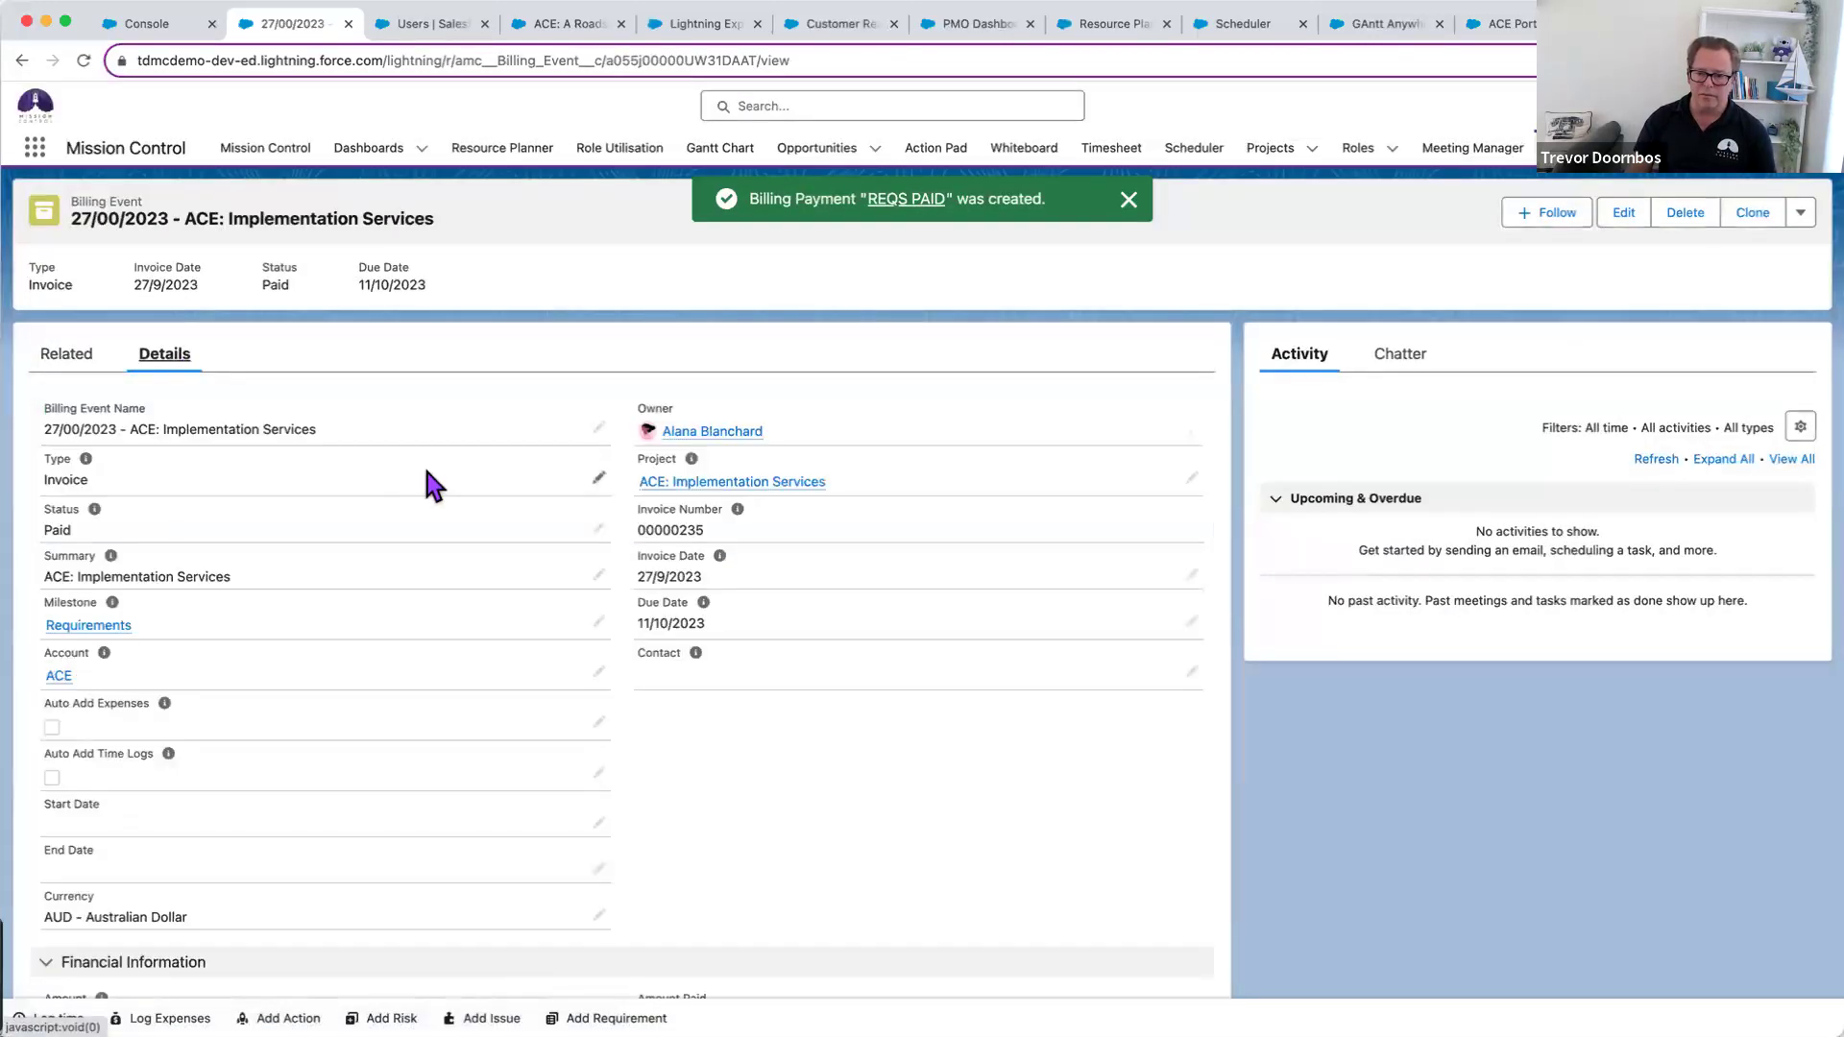
- Open the linked project's Insights and highlight the $3,000.00 invoiced, paid and anticipated expenses figures
click(692, 488)
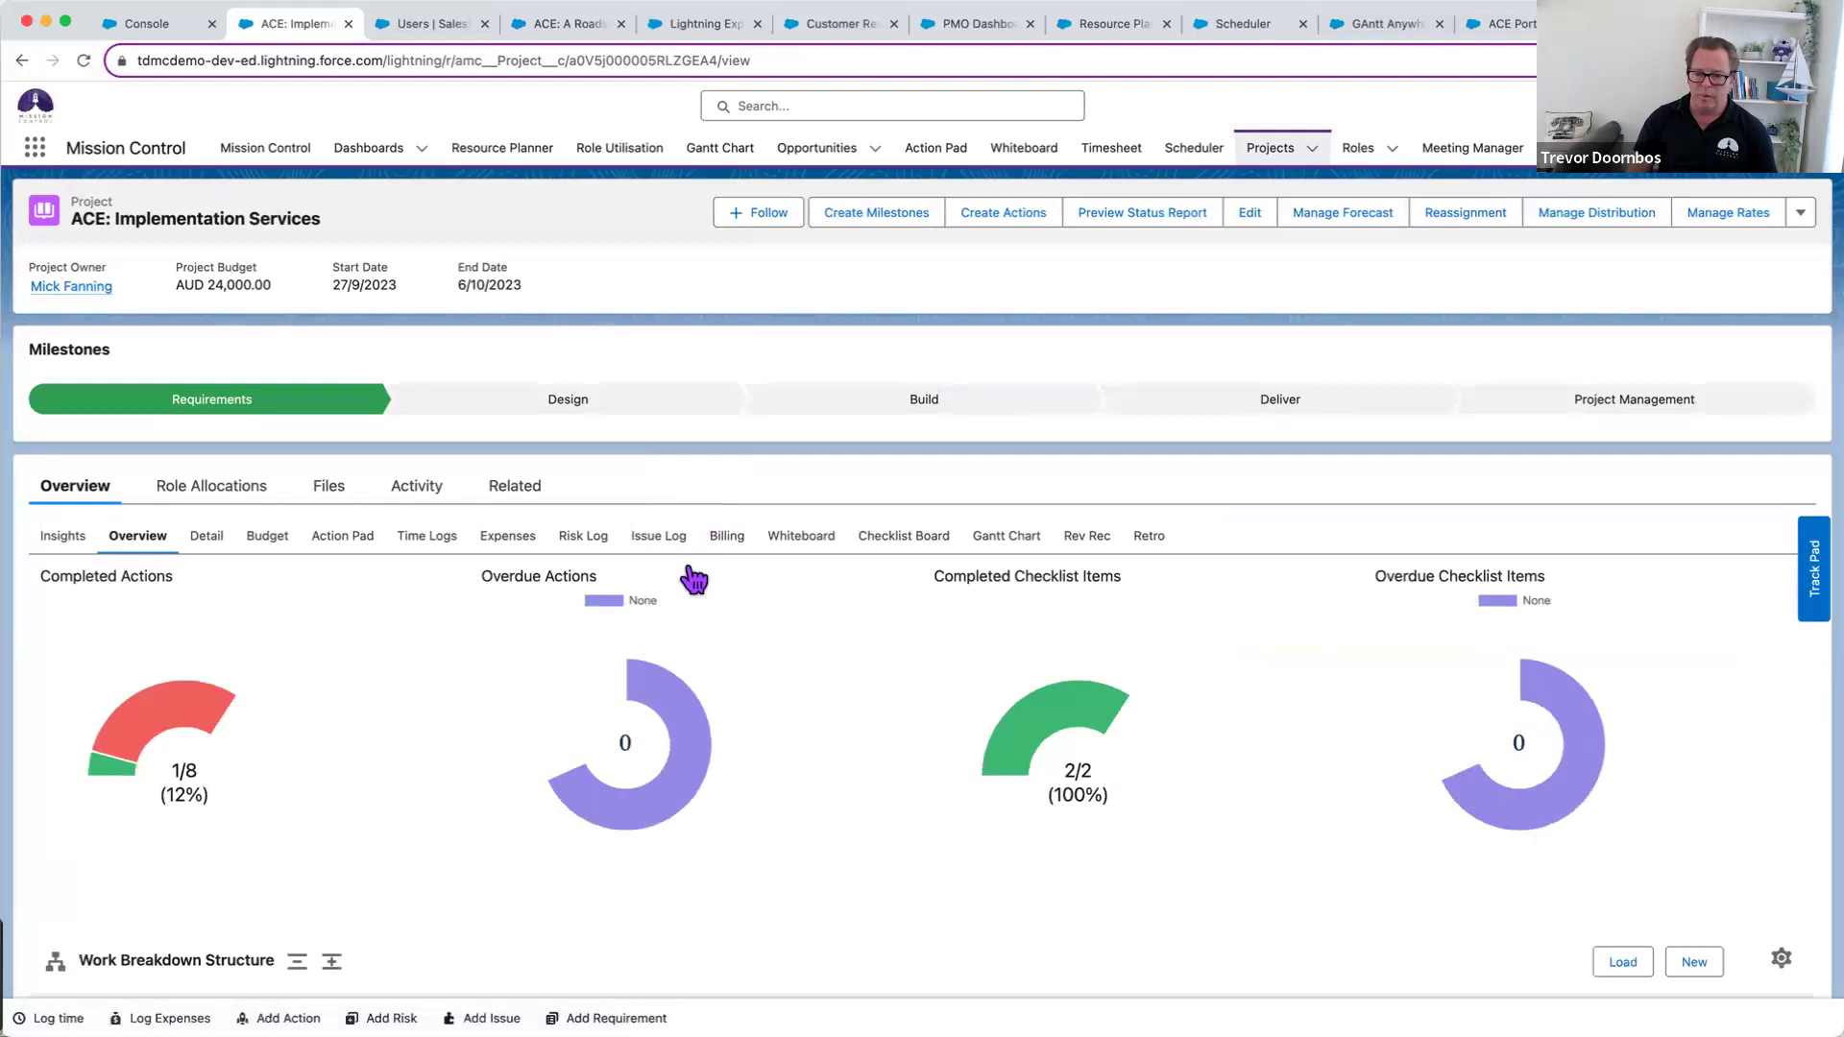
click(63, 542)
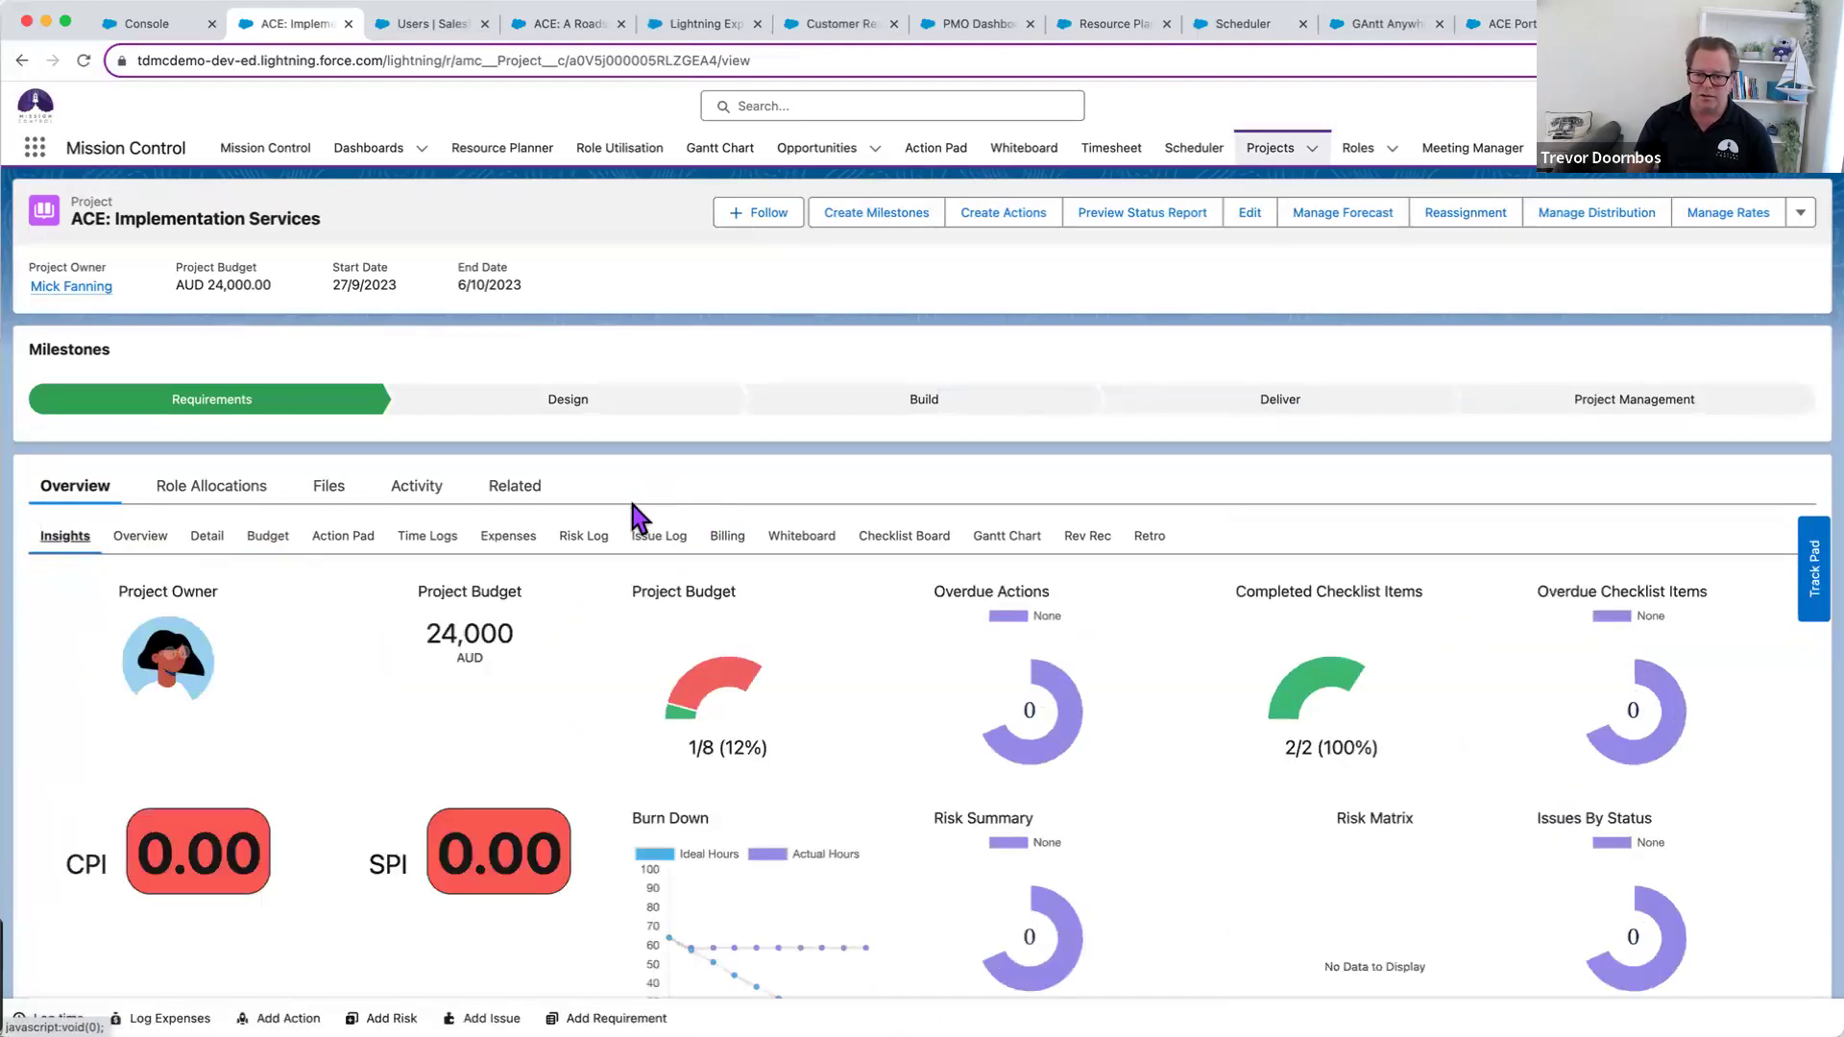
scroll(619, 490, down, 3)
scroll(617, 522, down, 3)
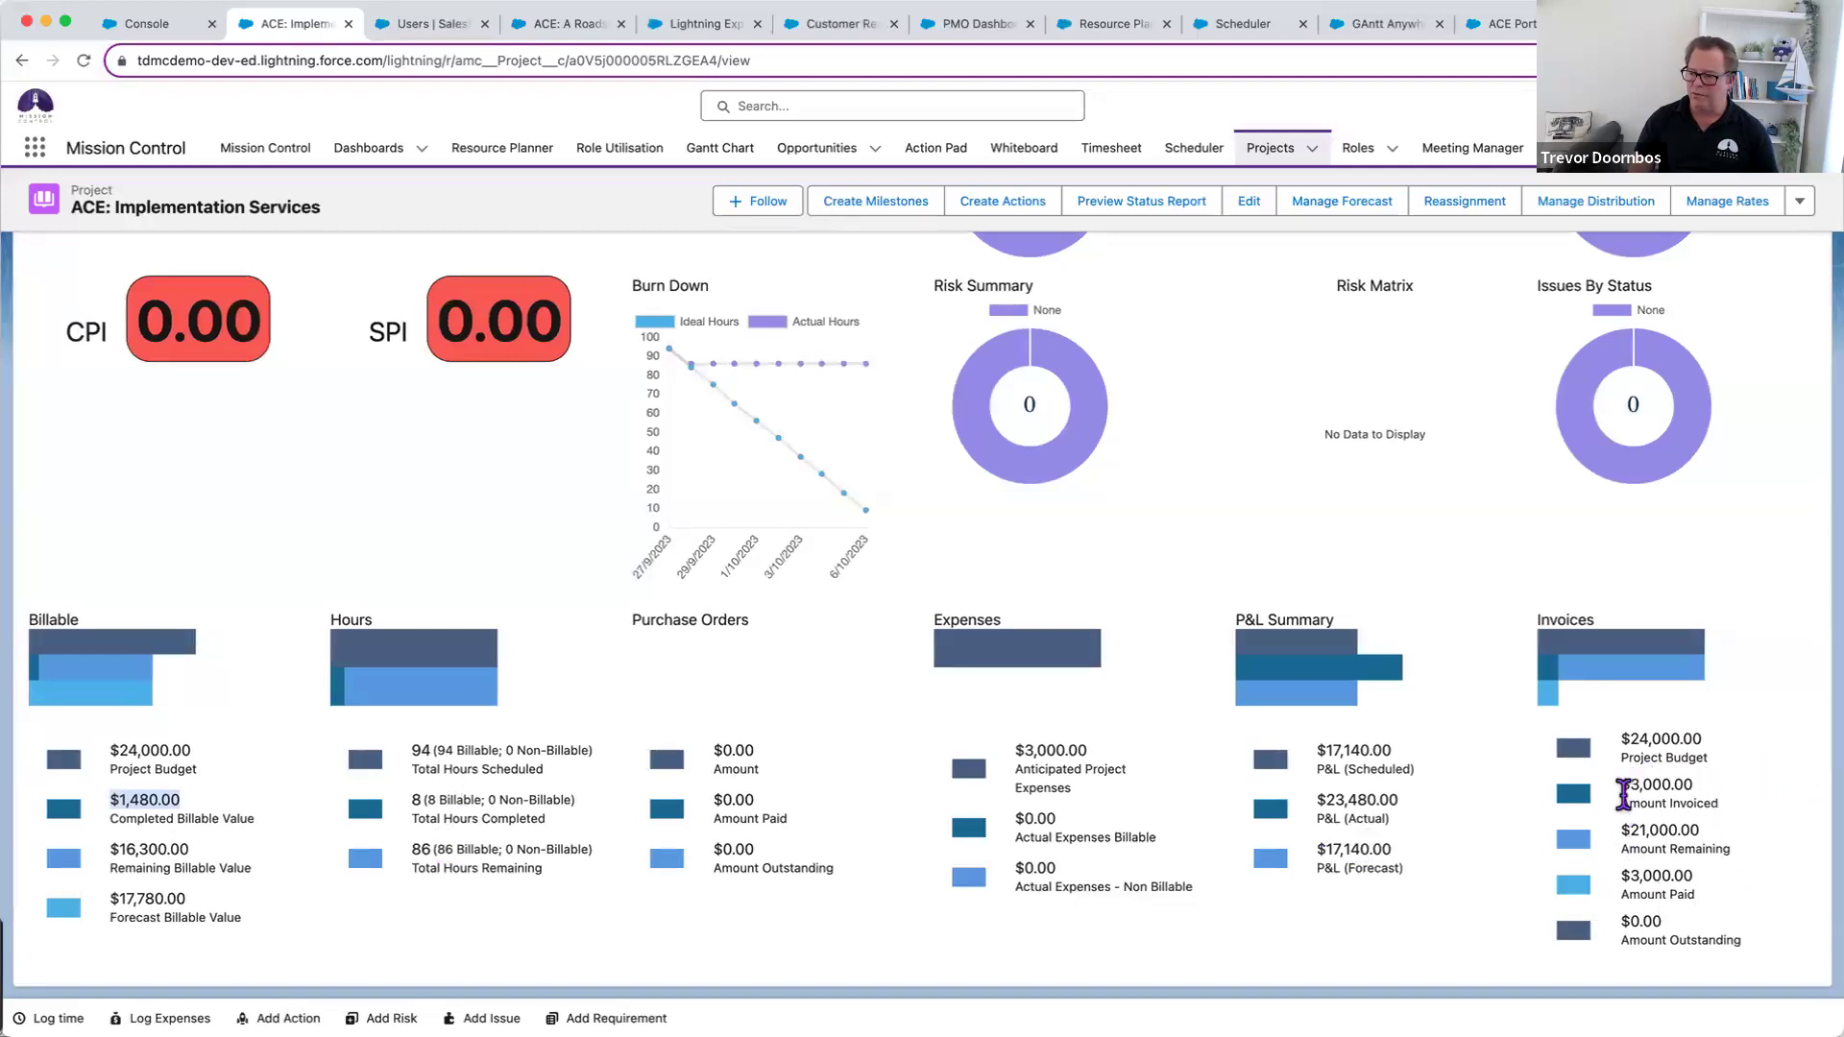
drag(1700, 785, 1621, 789)
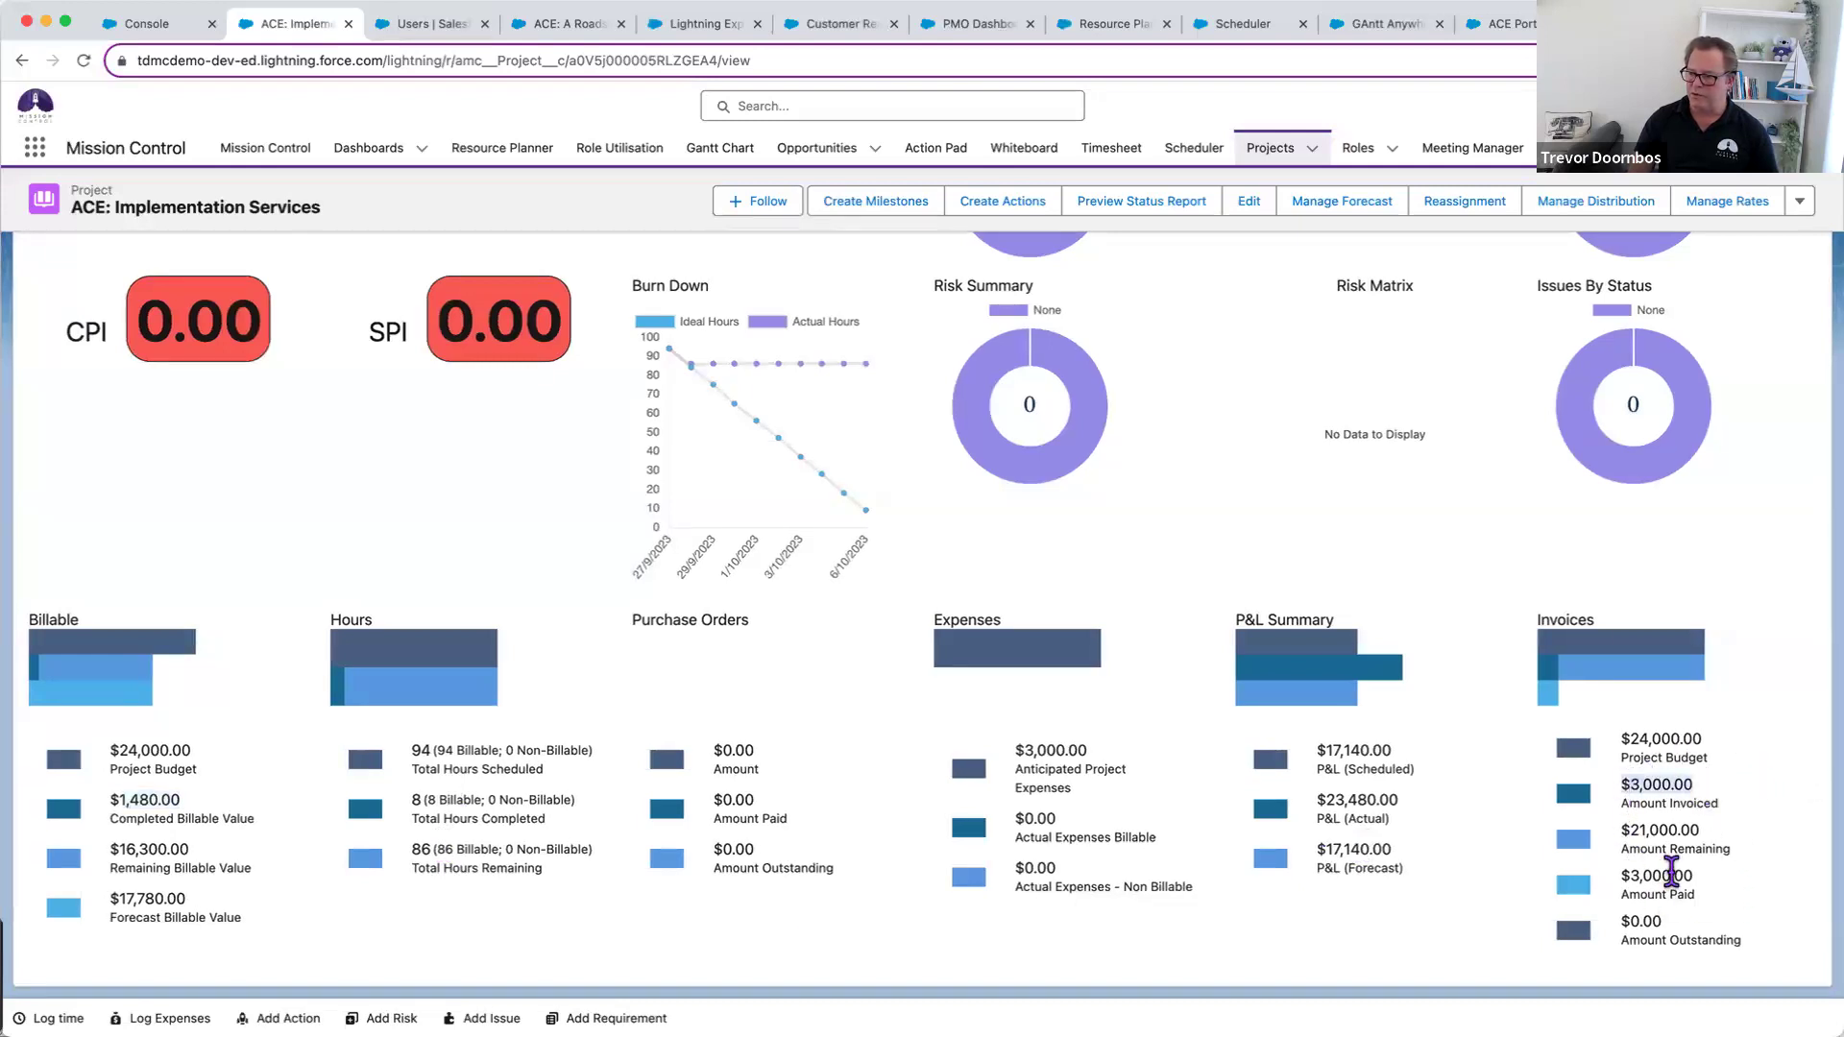
drag(1714, 874, 1623, 878)
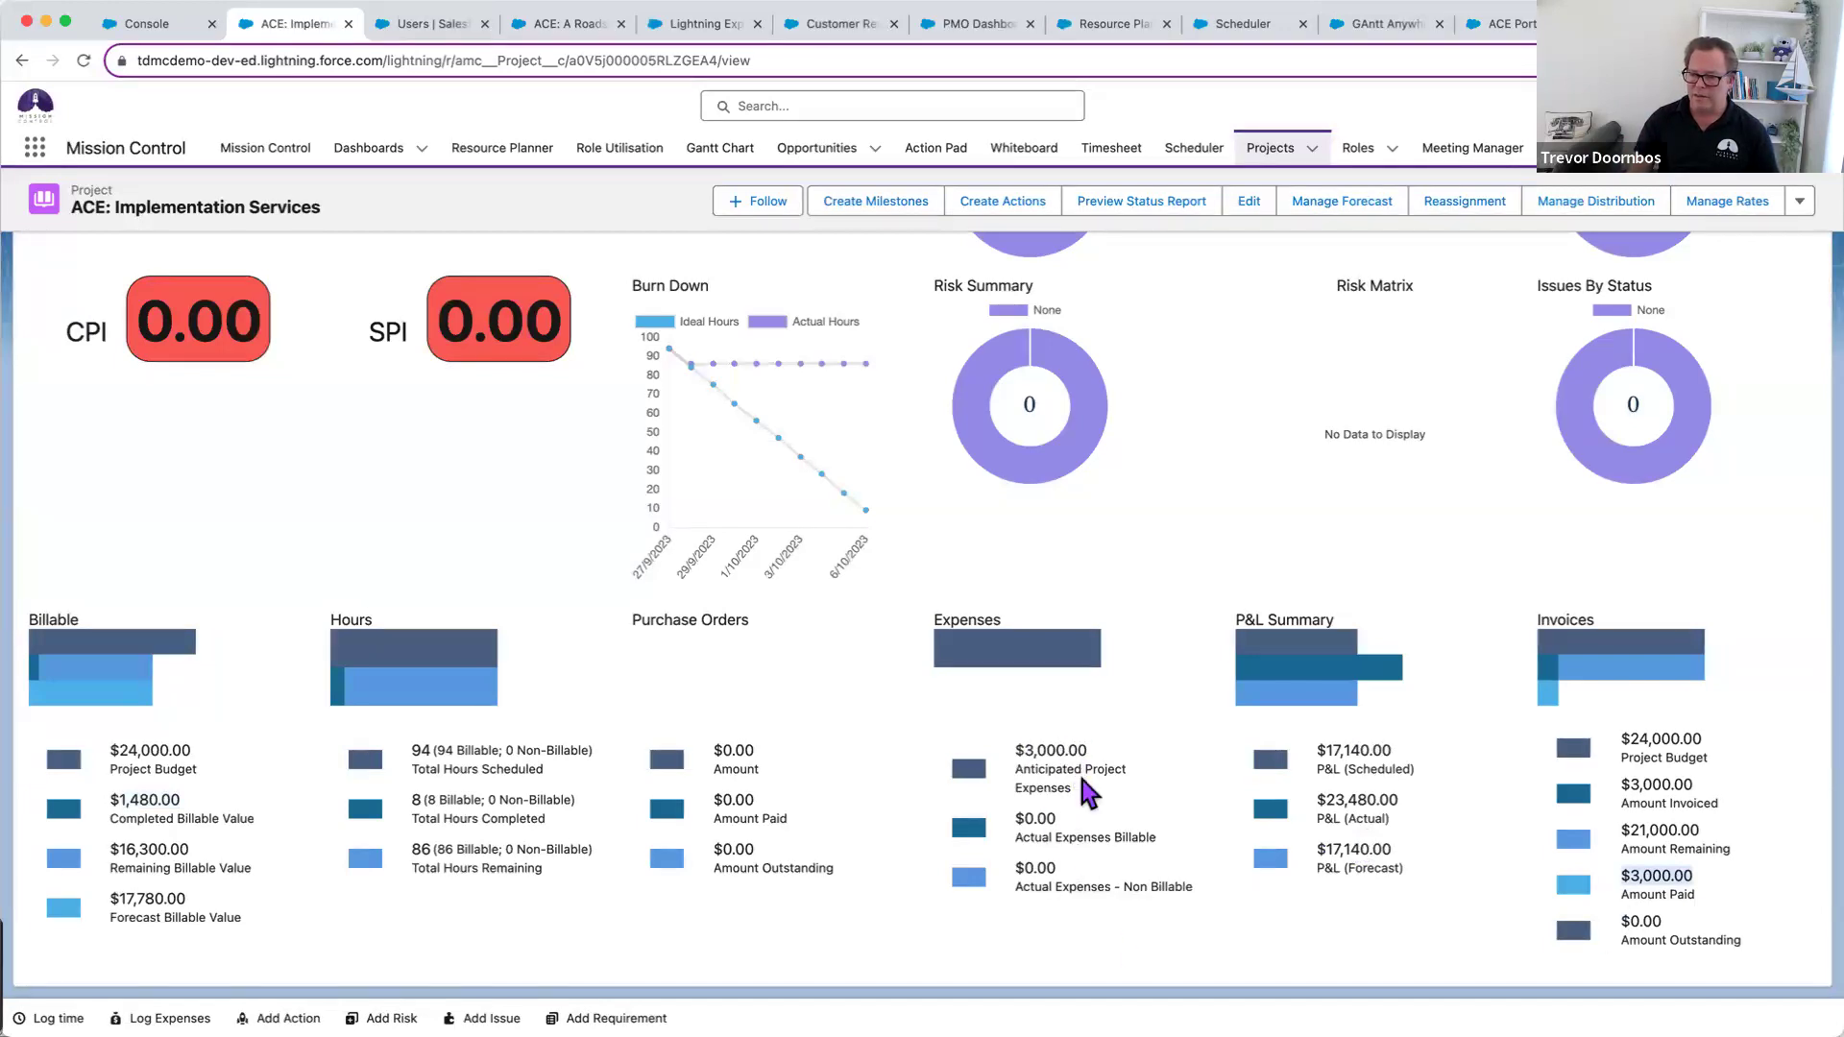
double_click(1104, 753)
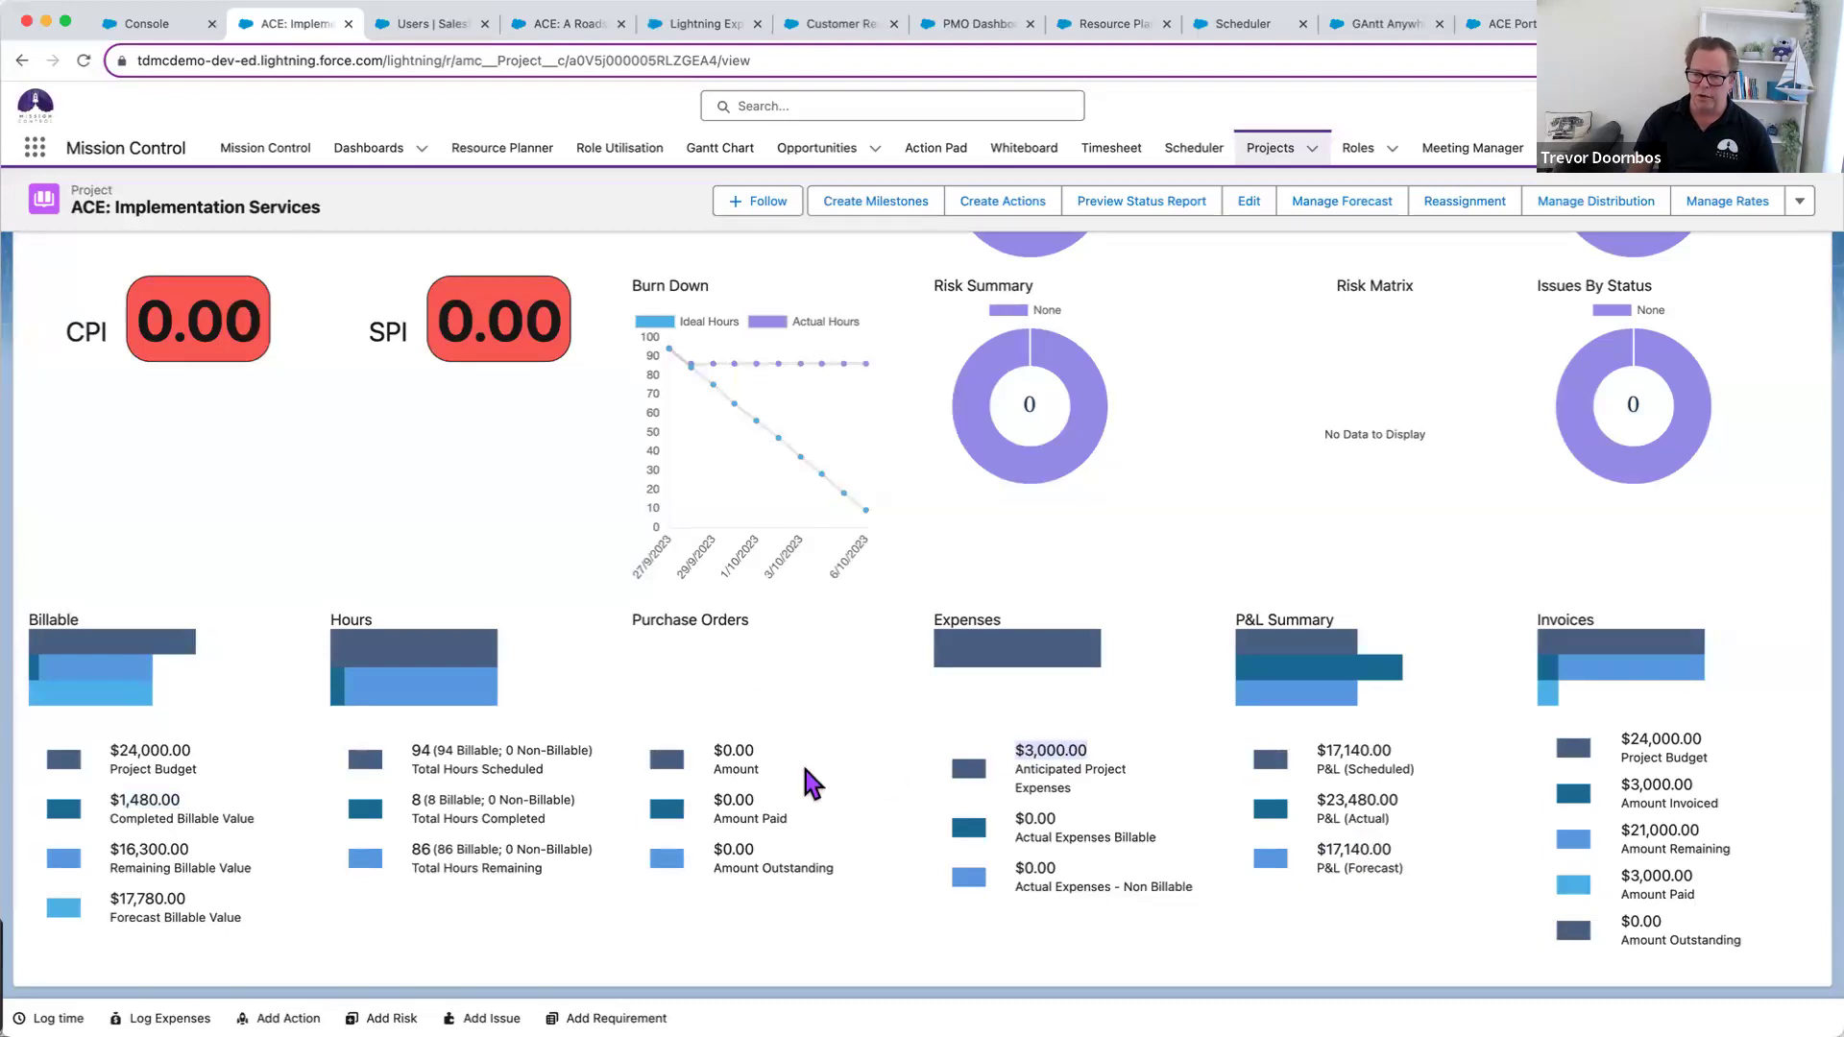
scroll(810, 783, up, 3)
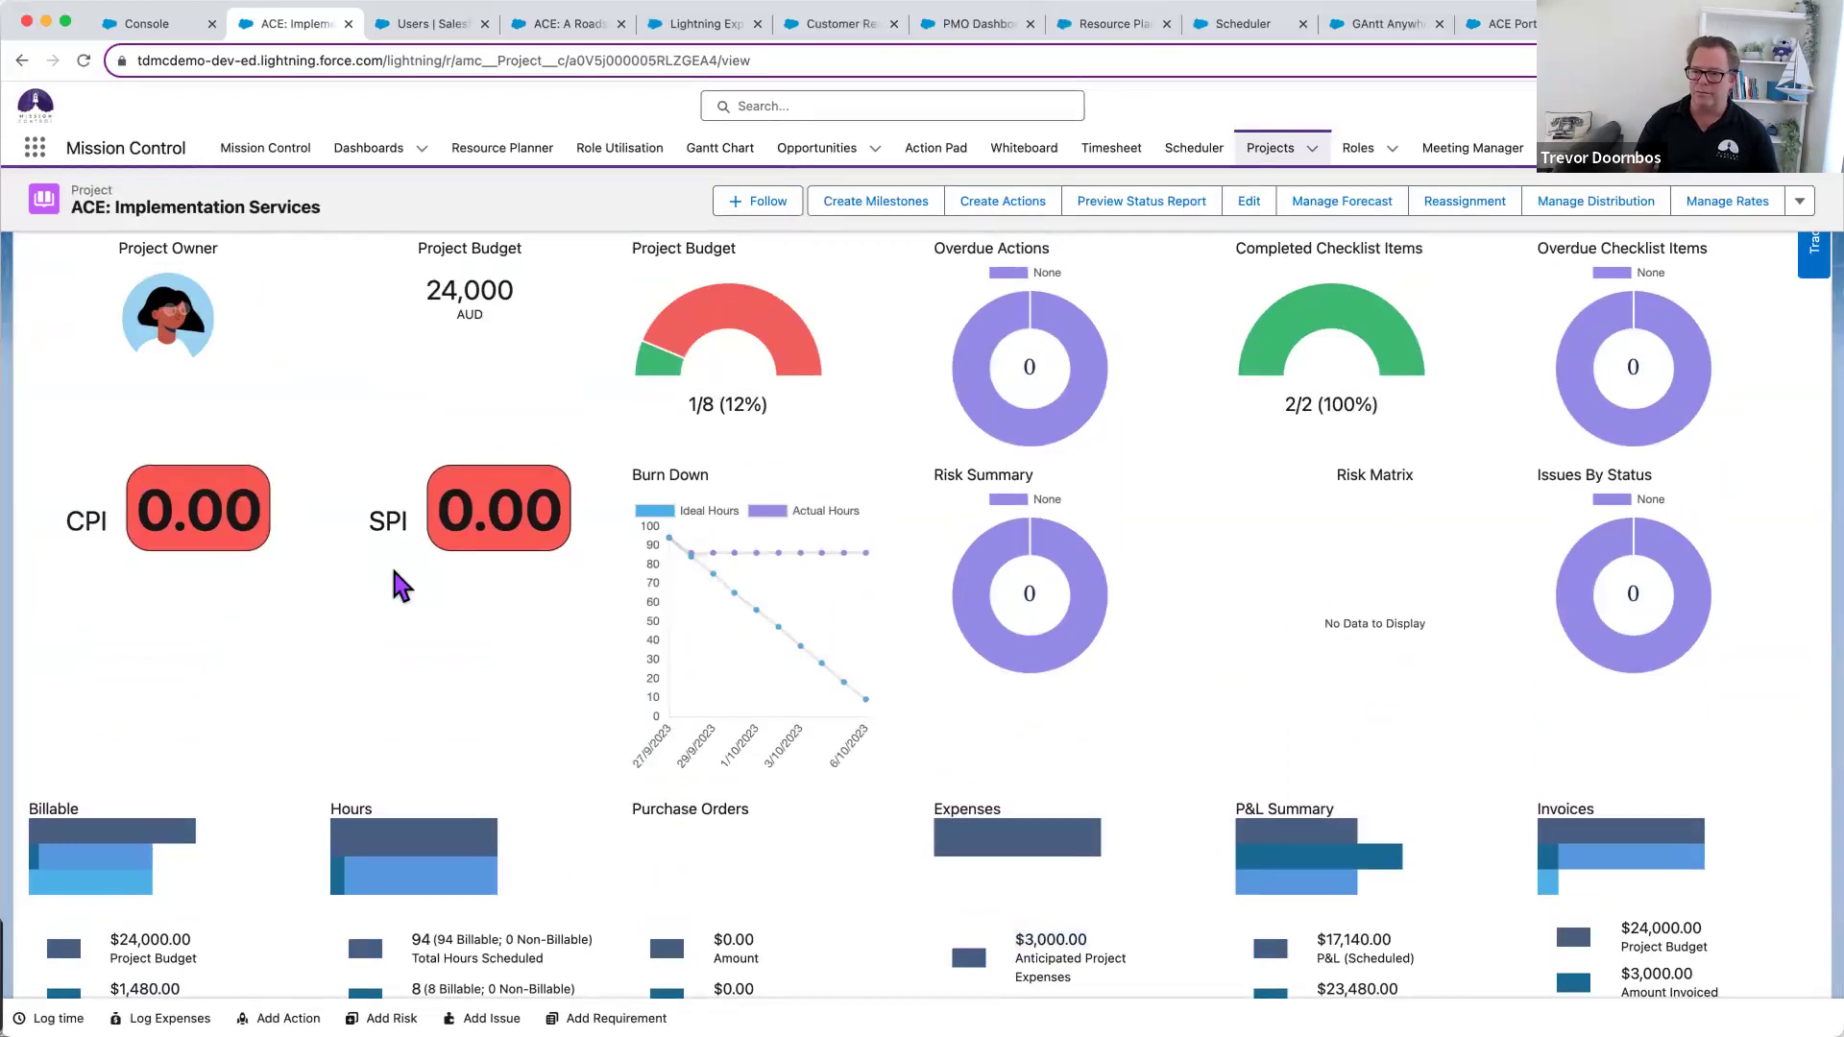
scroll(395, 576, up, 1)
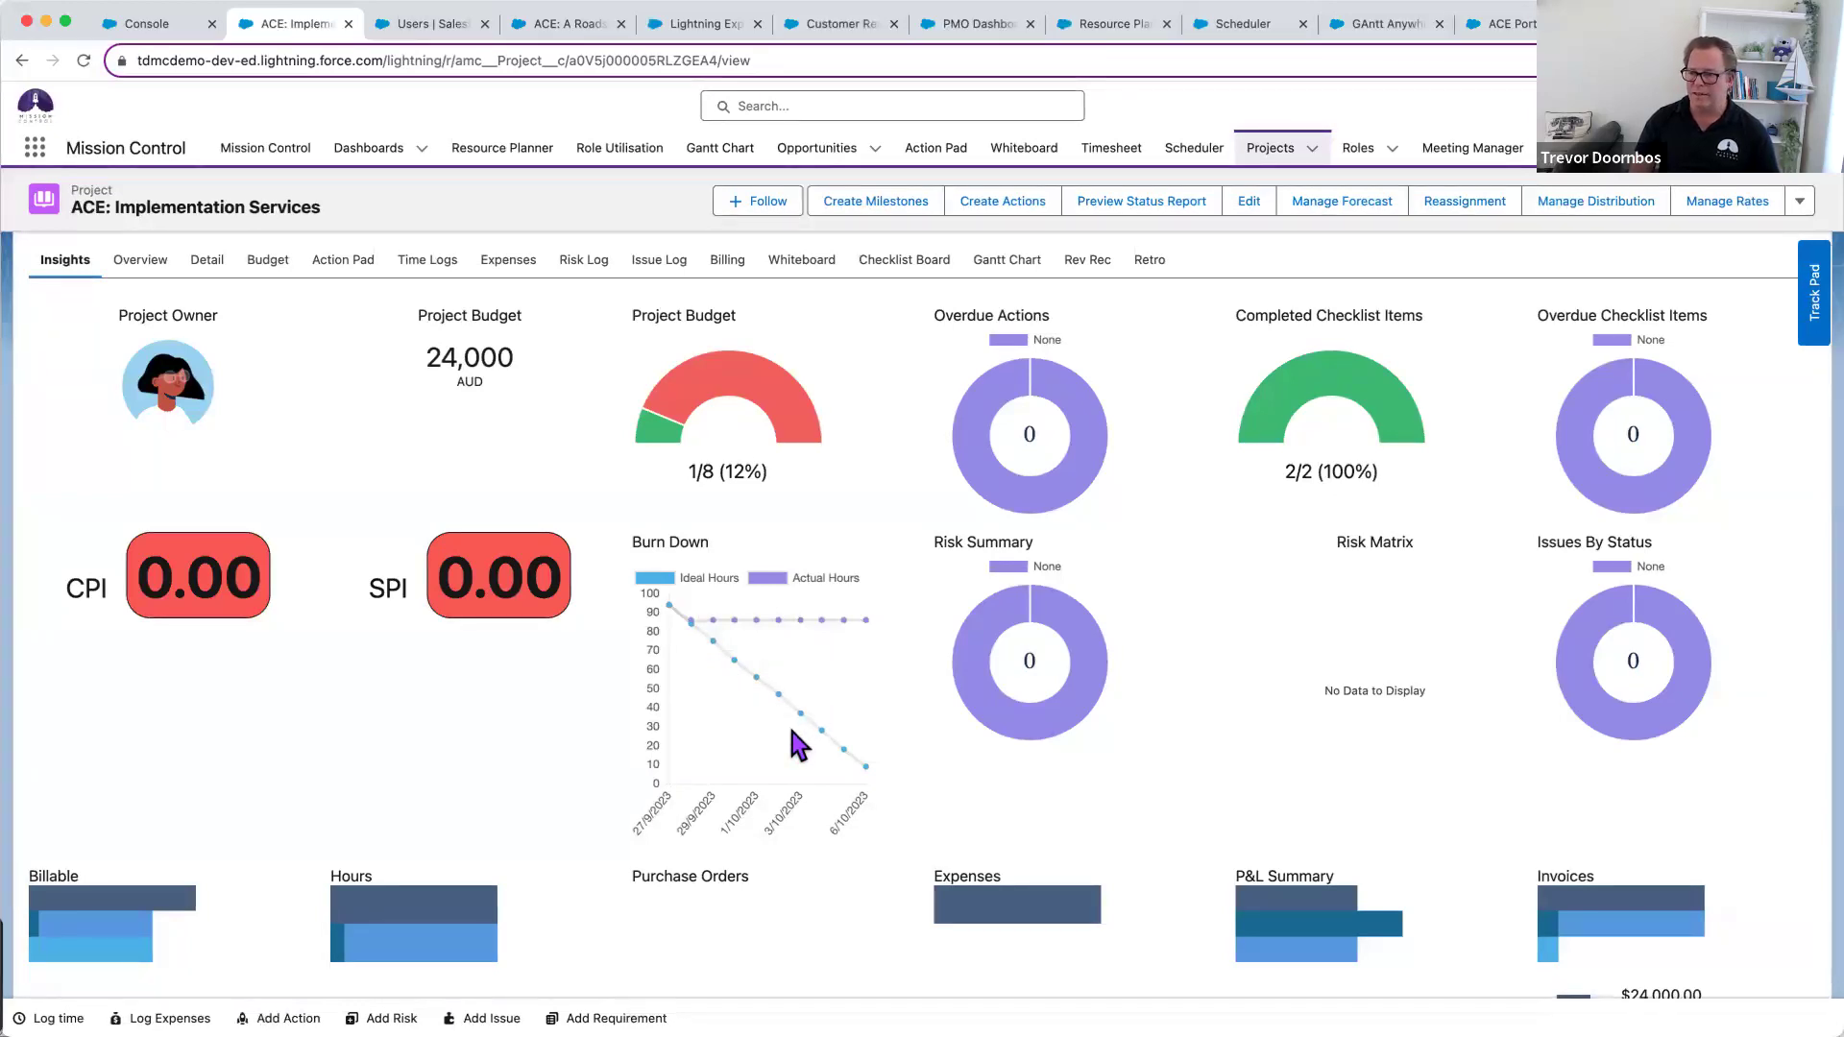
scroll(791, 730, up, 2)
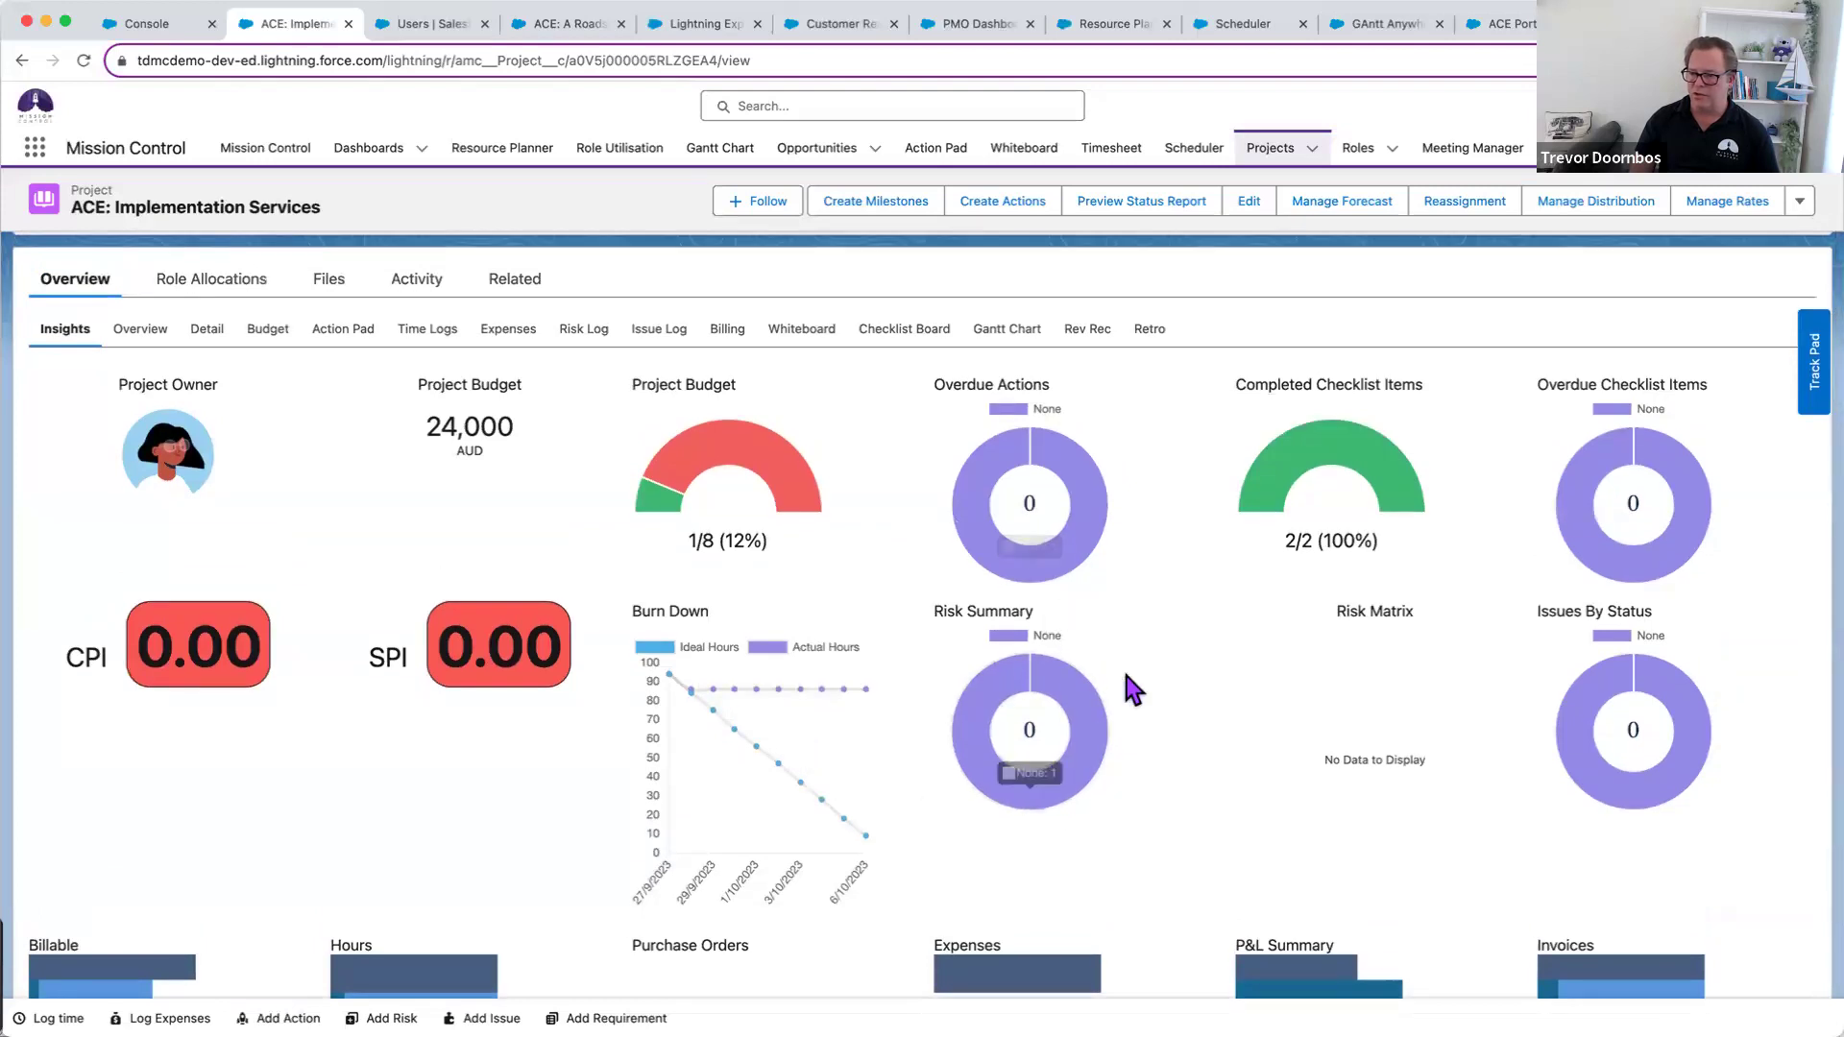
scroll(1137, 651, up, 2)
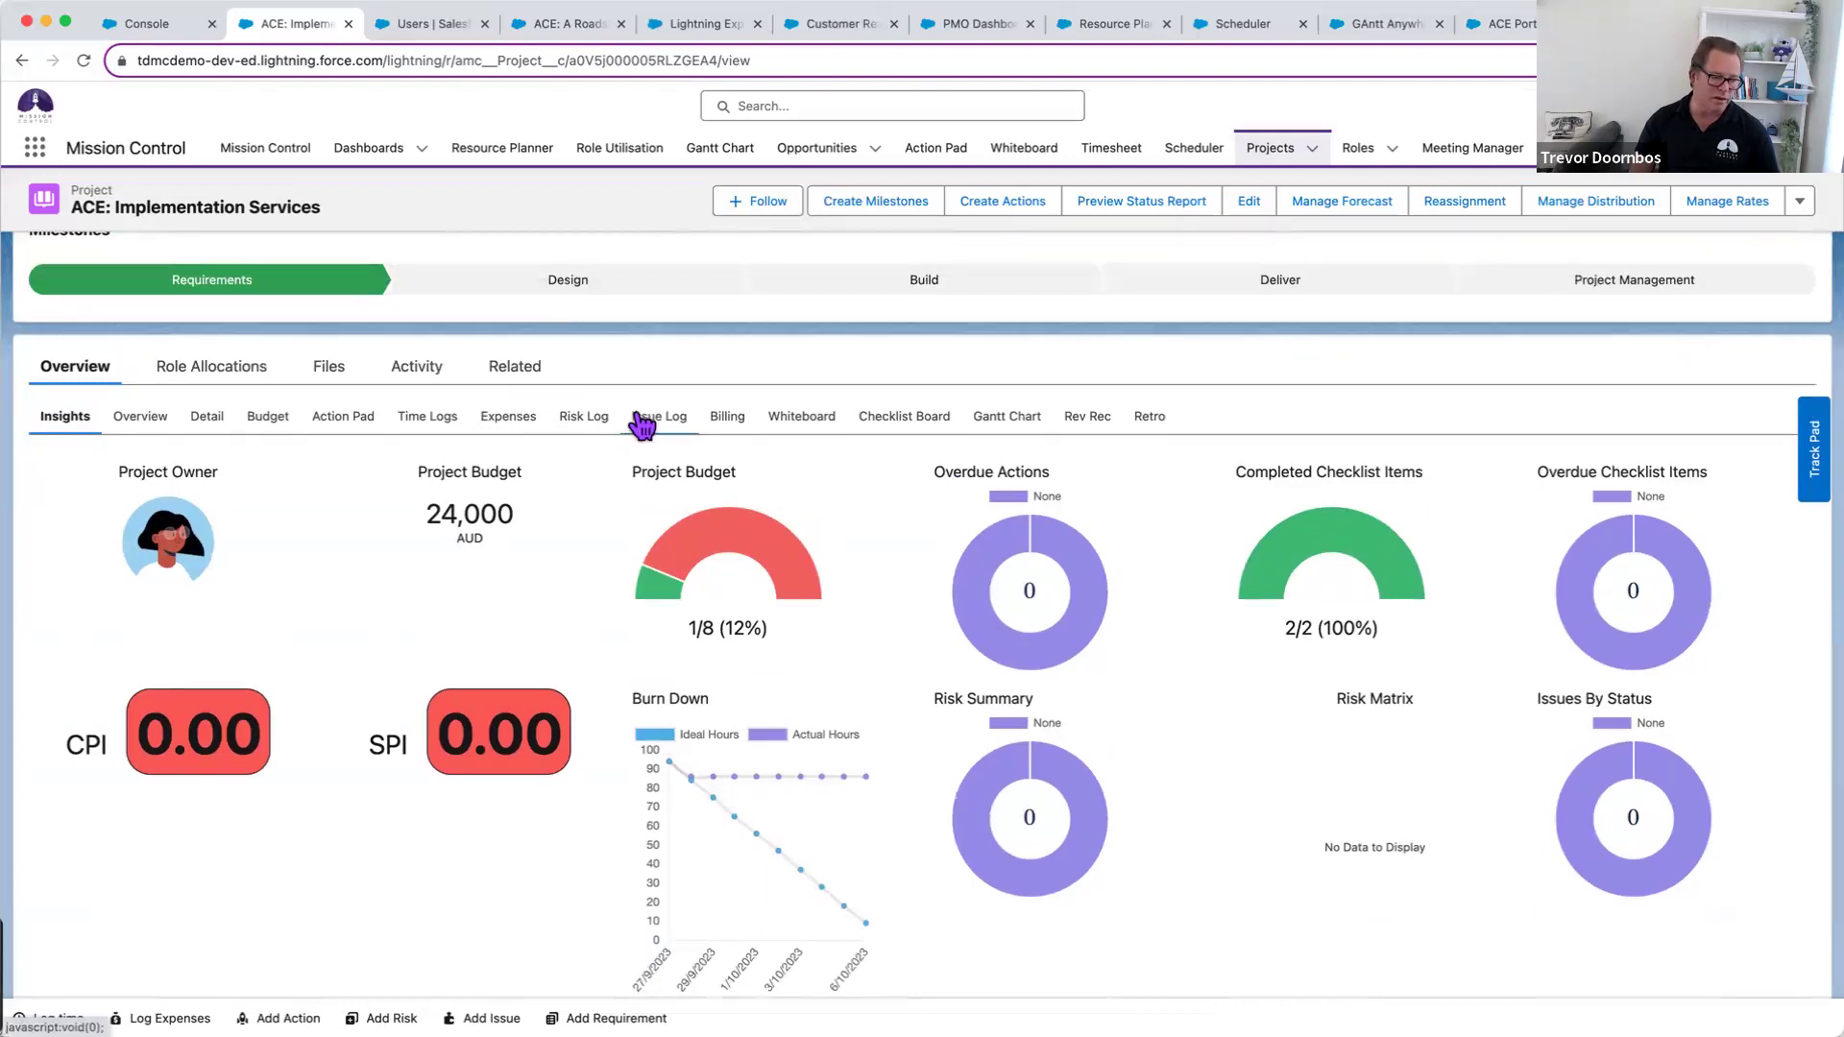
- In the Gantt chart, enable auto-scheduling and set Design Wireframes' predecessor to 2.1.1fs+2
click(1004, 419)
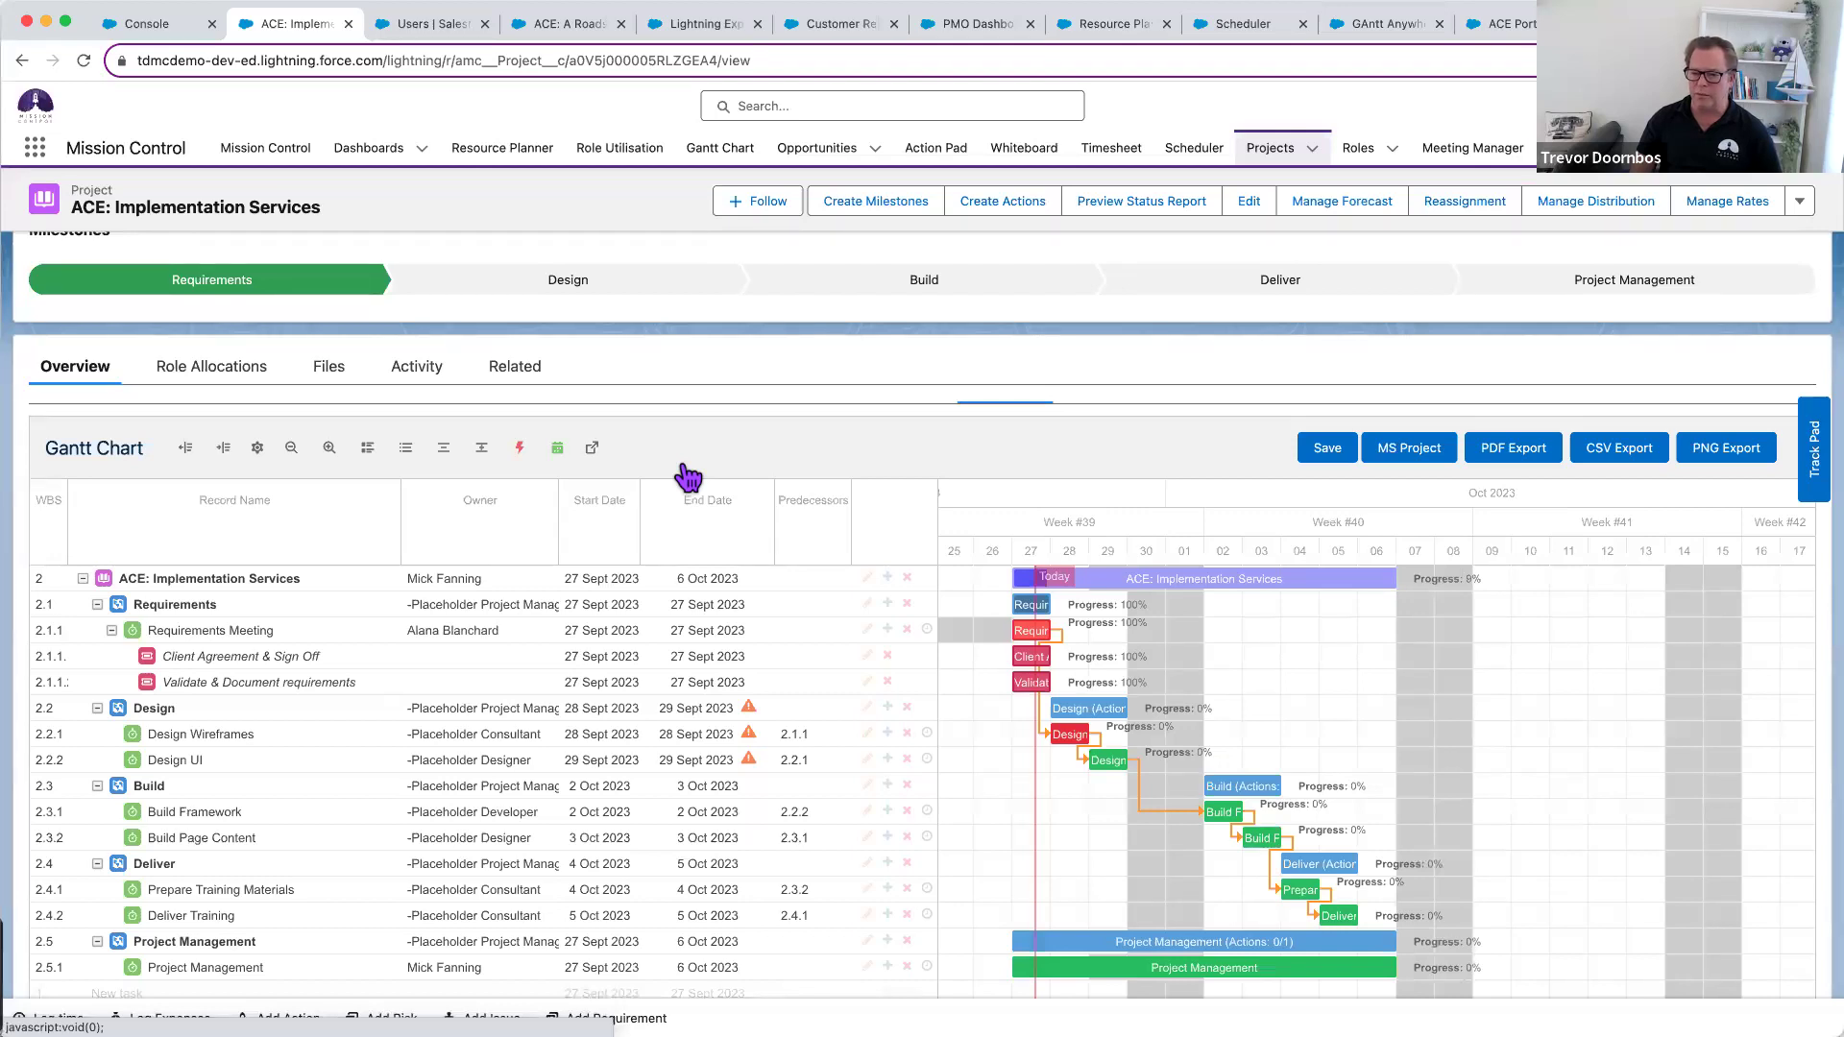
click(519, 448)
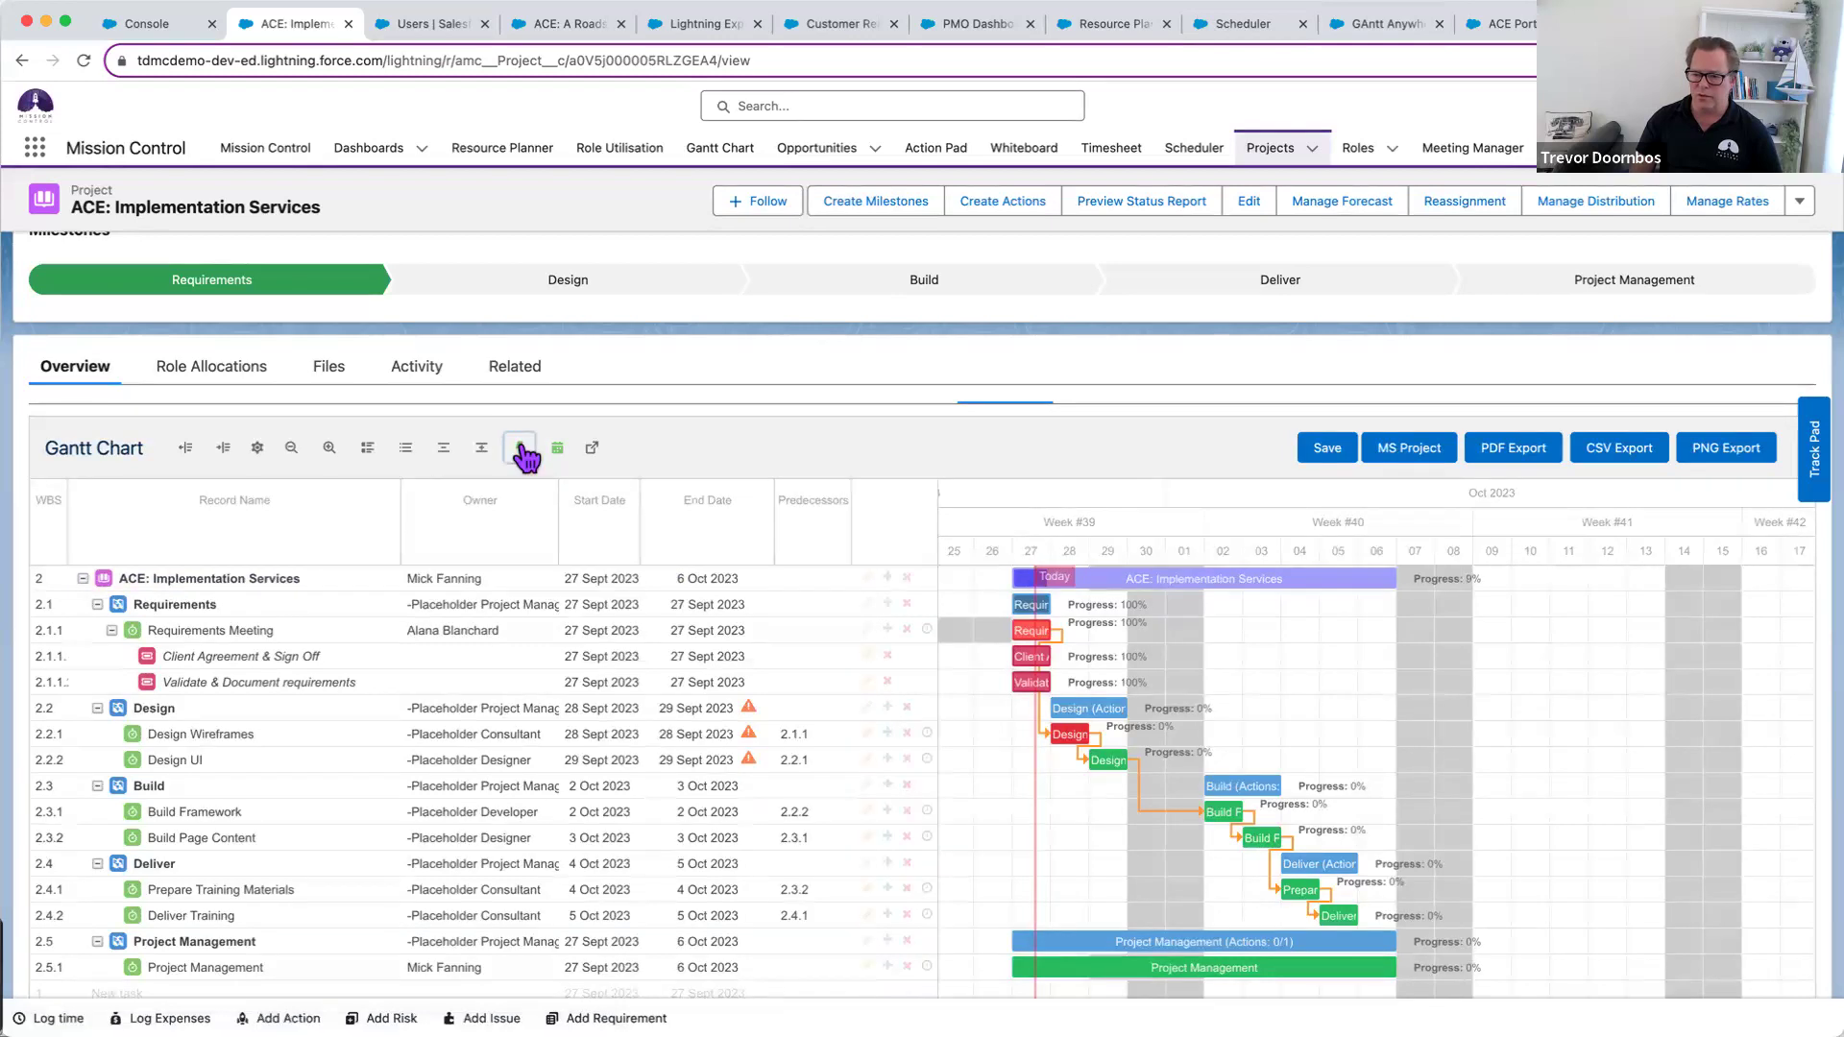
click(826, 736)
click(828, 736)
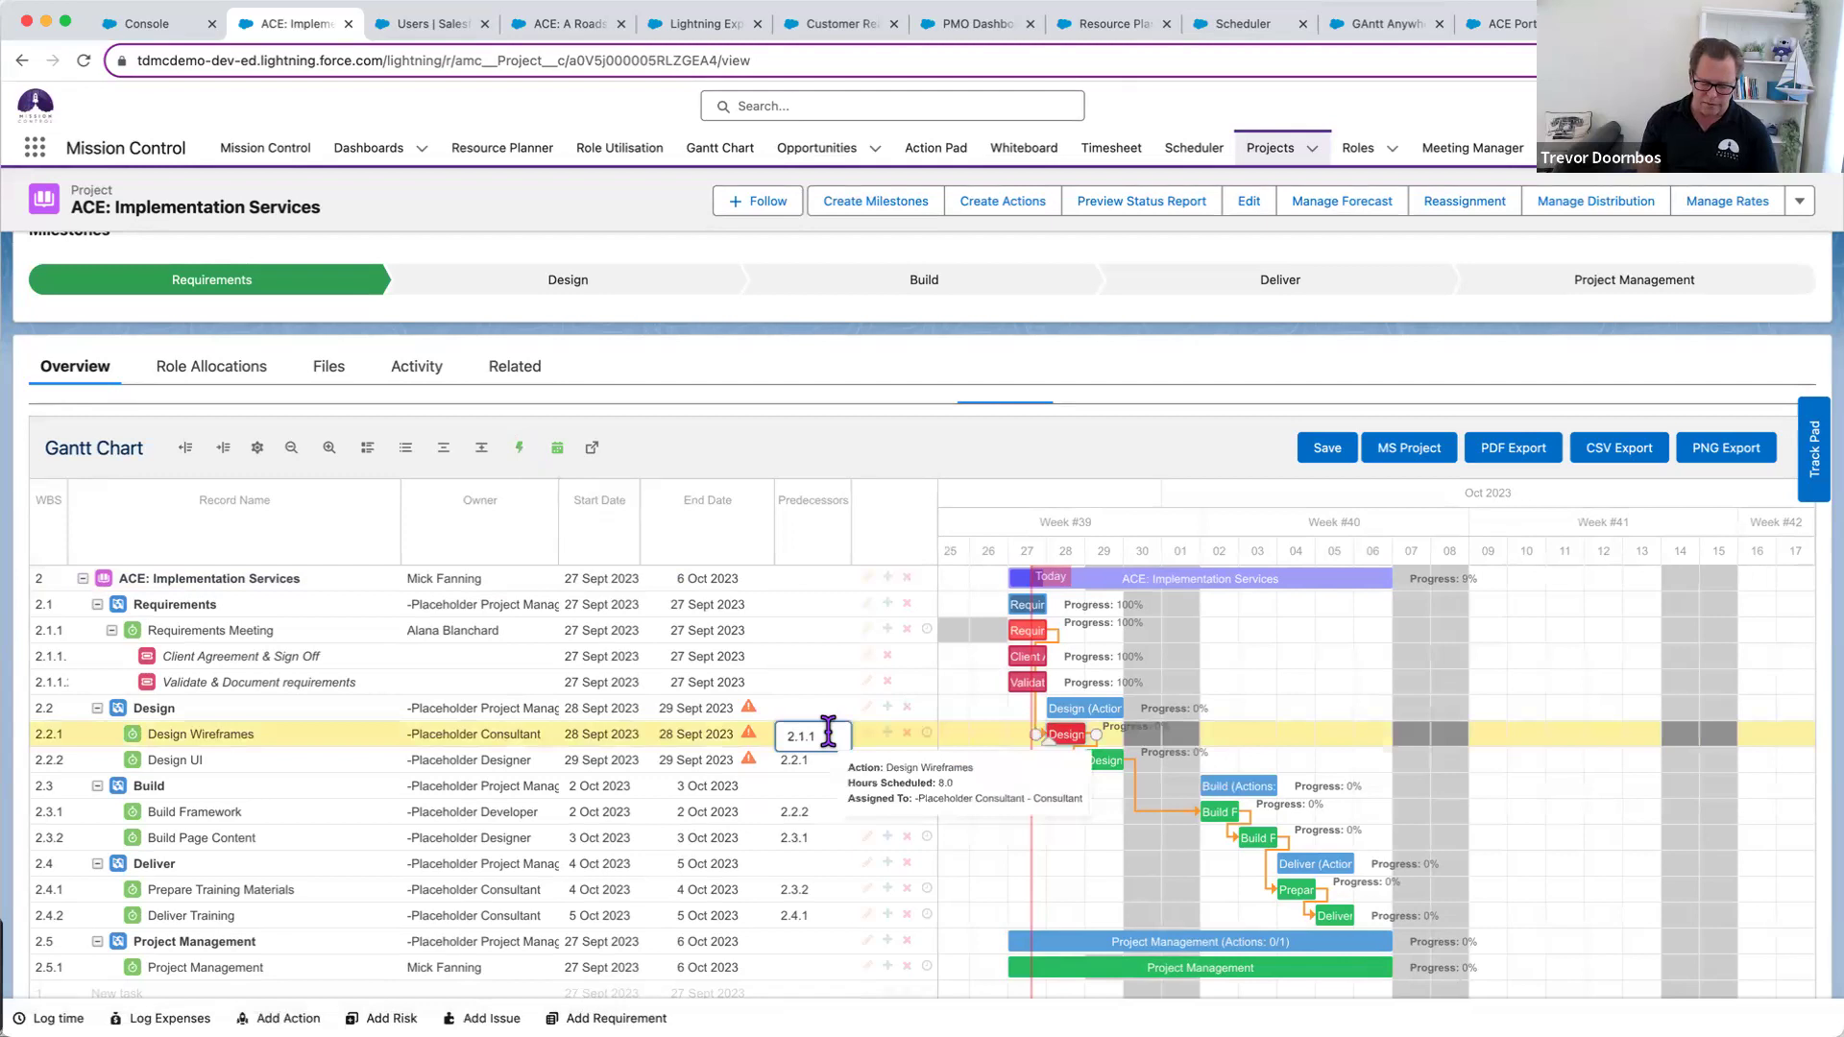
text(fs+2)
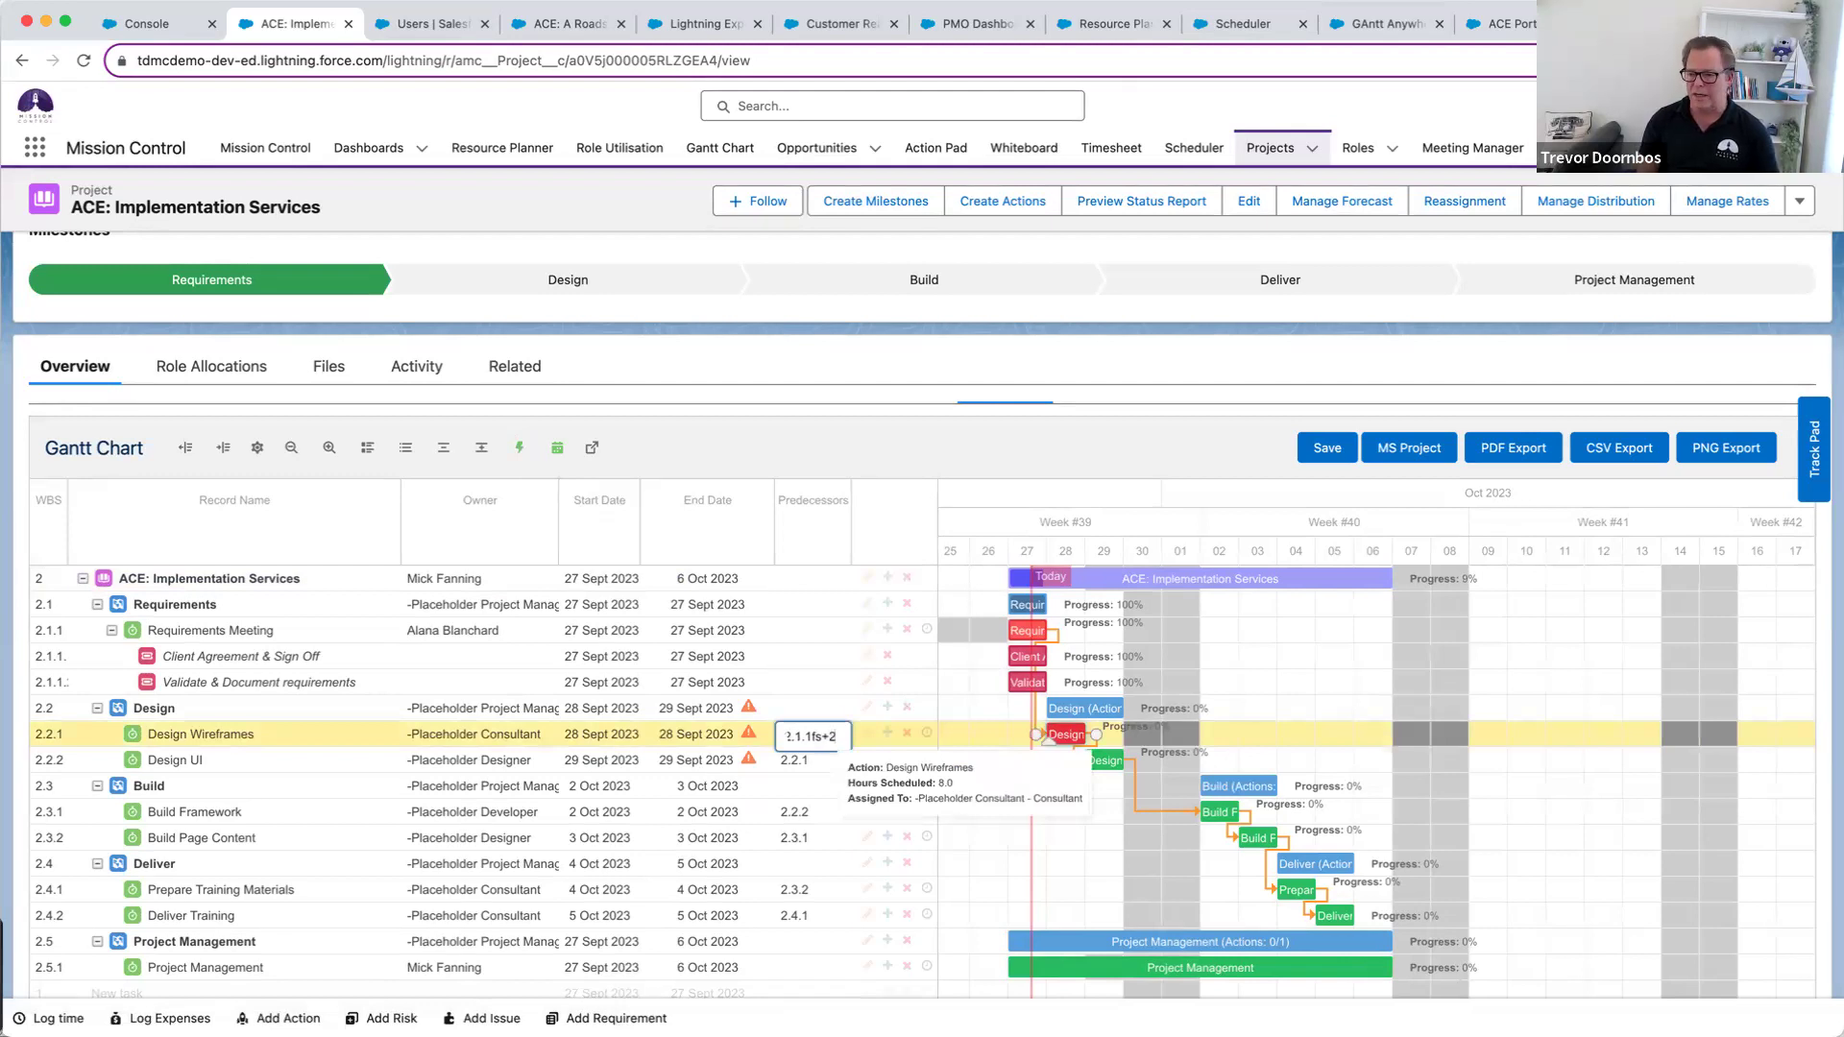
key(Return)
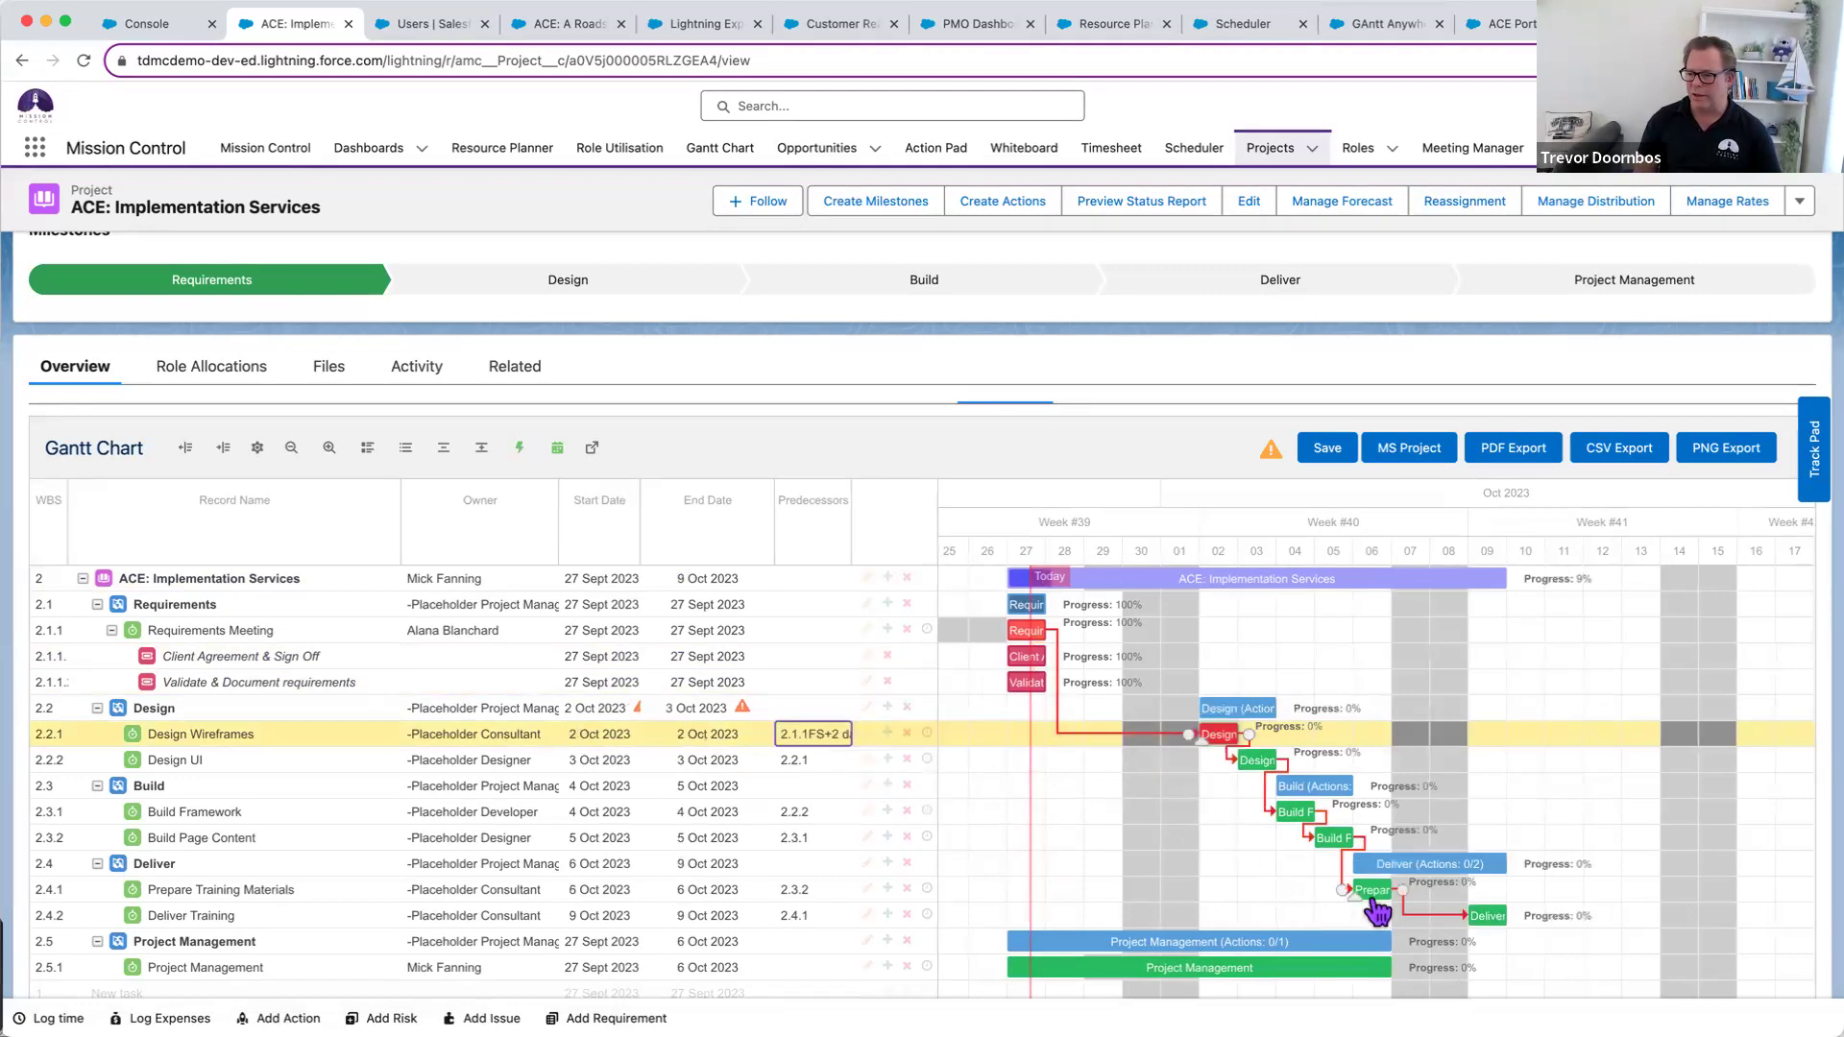
- Extend Project Management to end on 9 Oct 2023, save, and view Role Allocations
drag(1390, 963, 1505, 959)
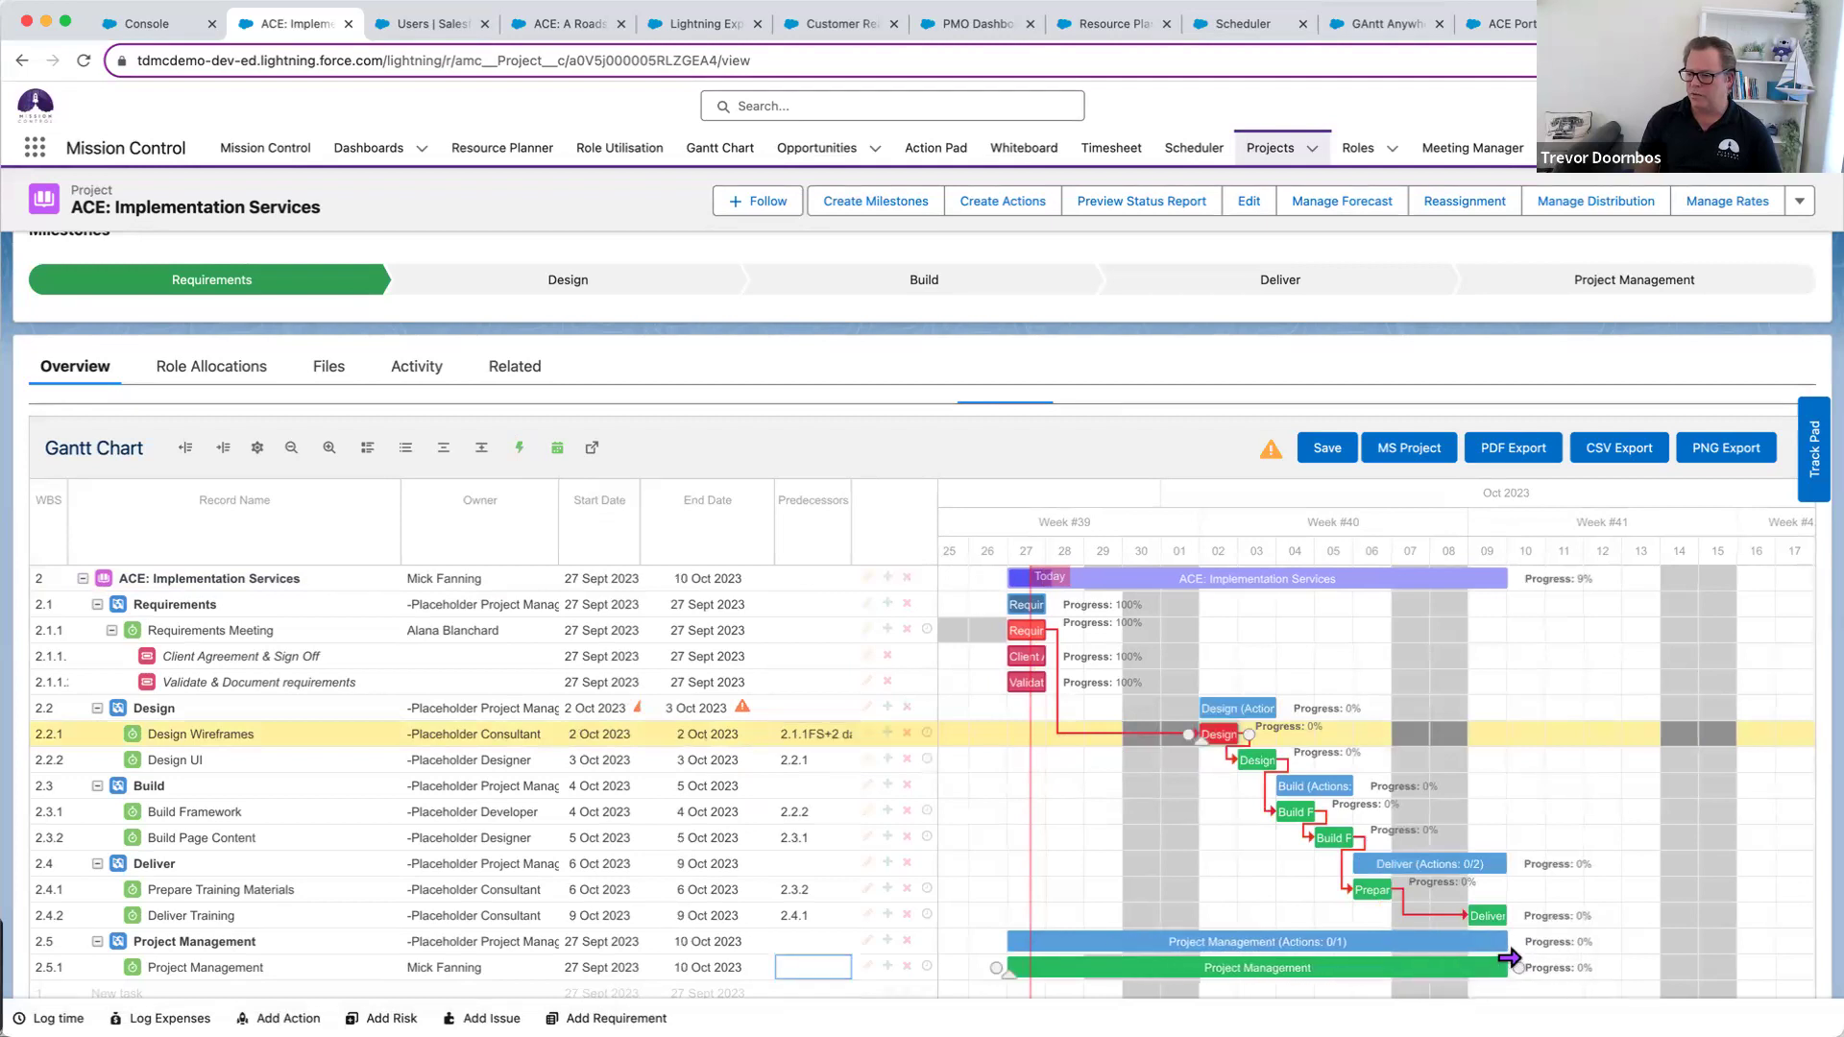
click(1330, 445)
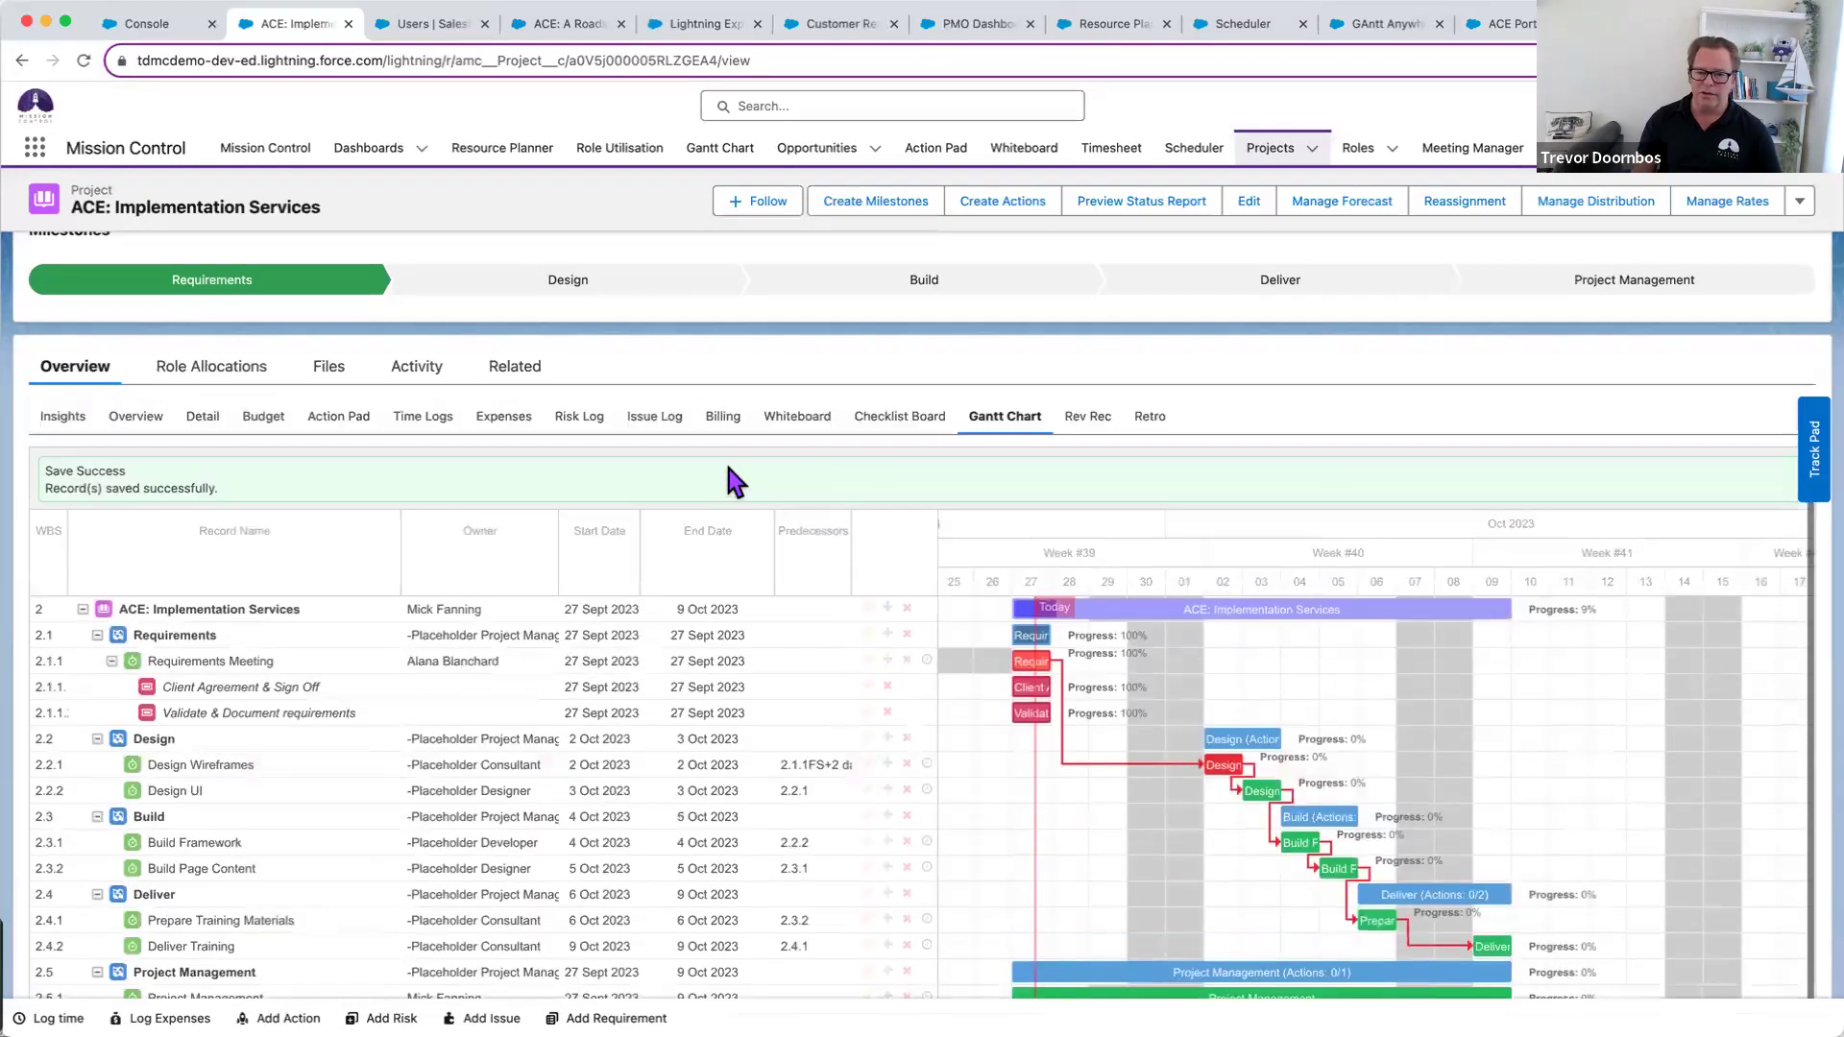
click(227, 372)
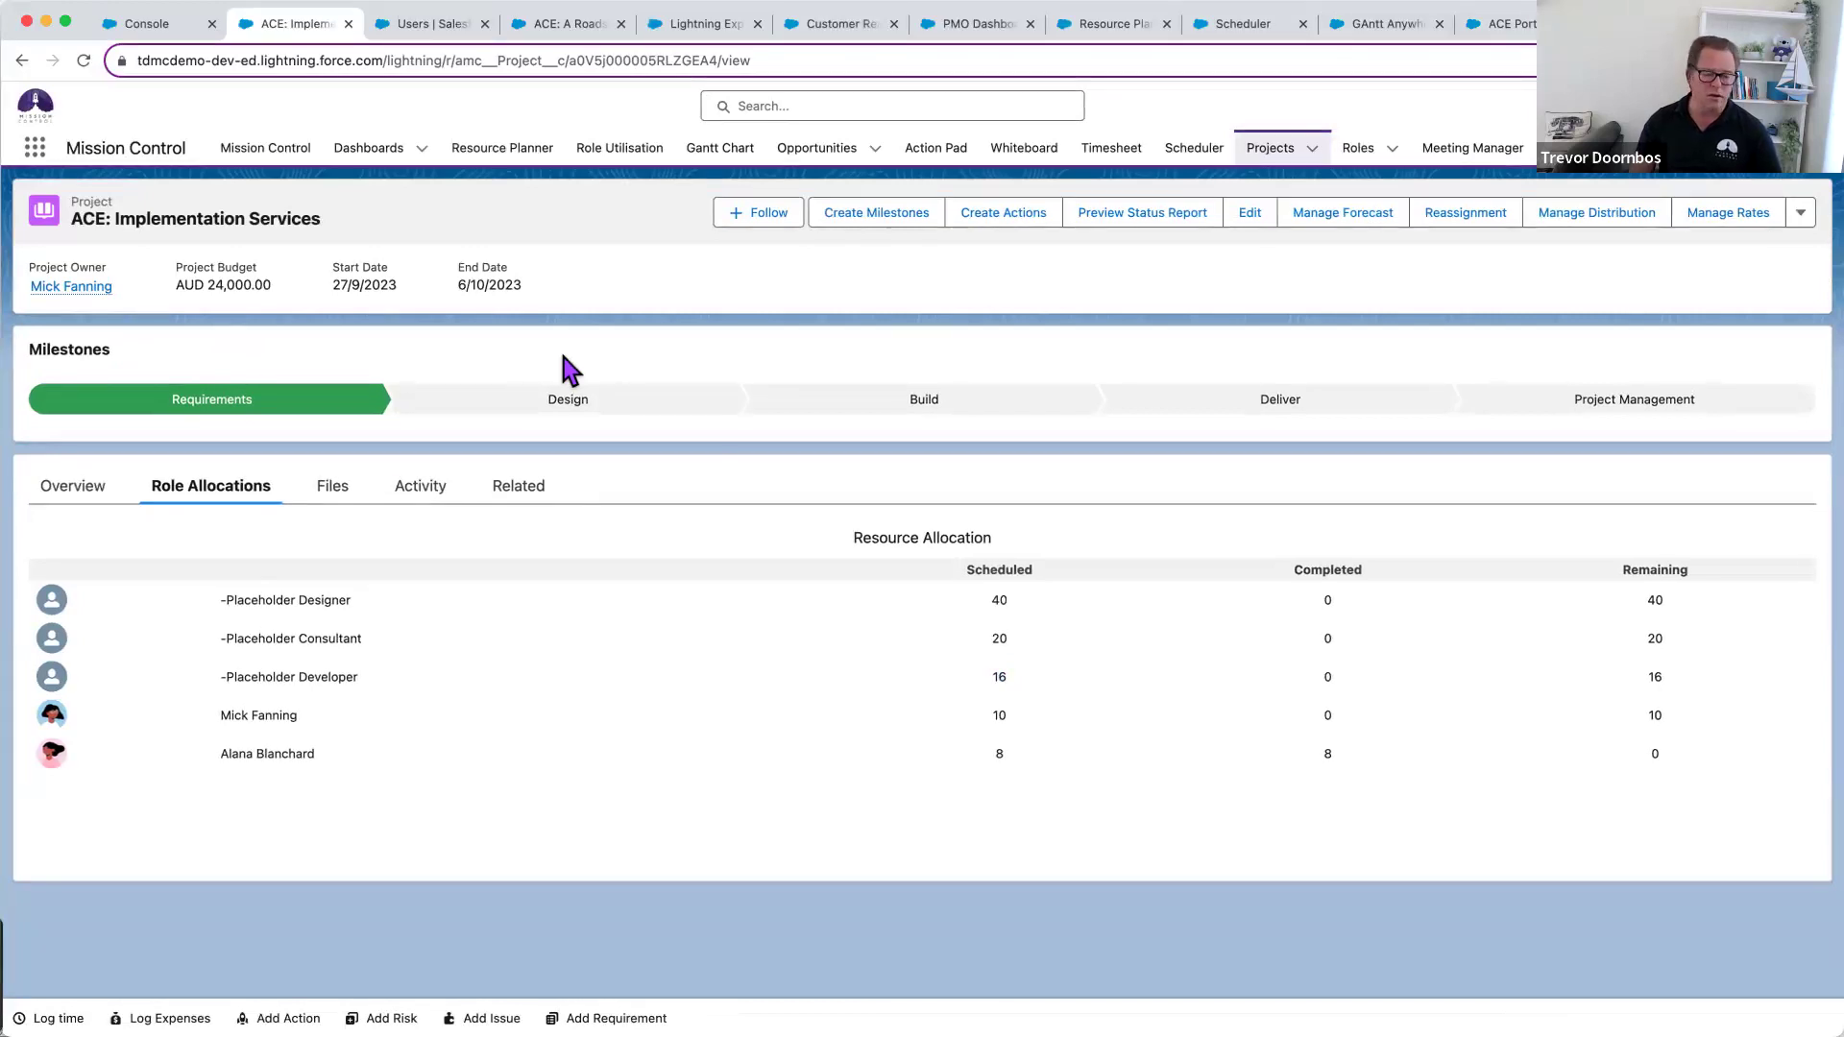
- Go back to the Overview Gantt chart showing Design Wireframes on 2–3 Oct 2023
click(76, 488)
scroll(509, 461, up, 10)
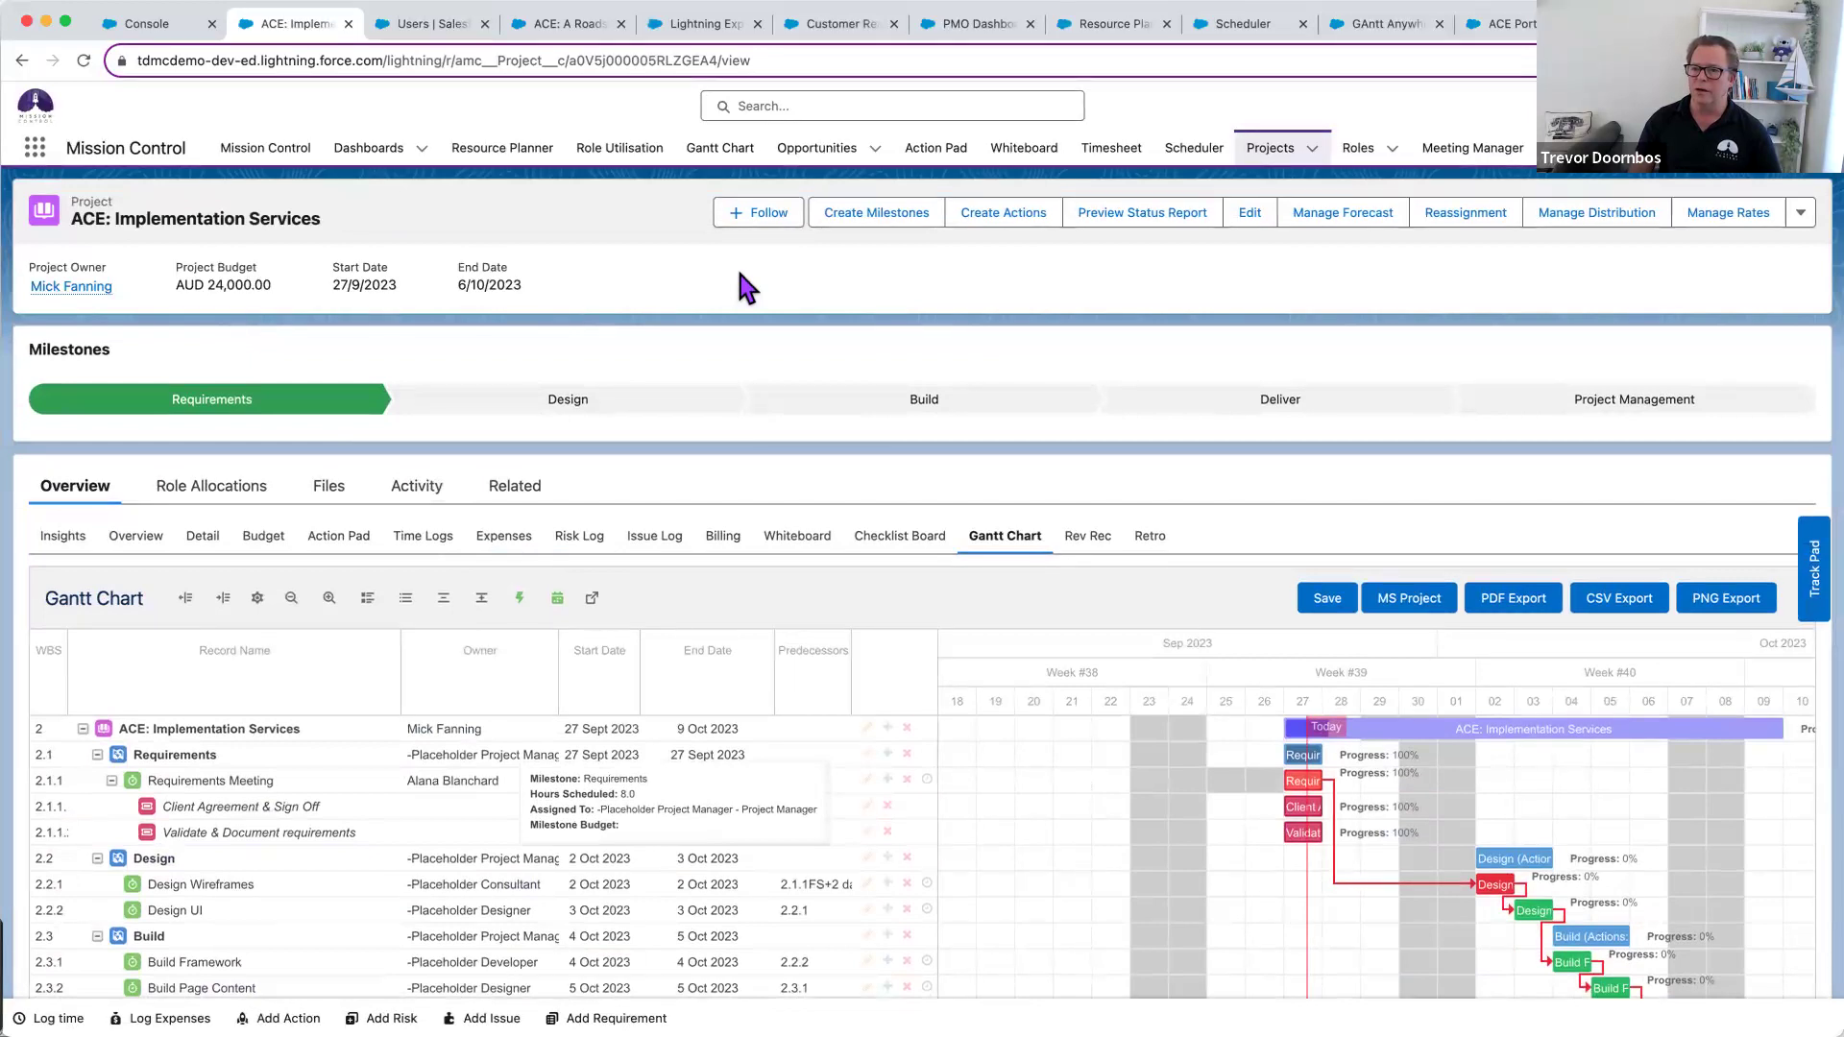
- Switch to the ACE: A Roadshow Implementation project and review its Insights, highlighting total hours scheduled
click(570, 33)
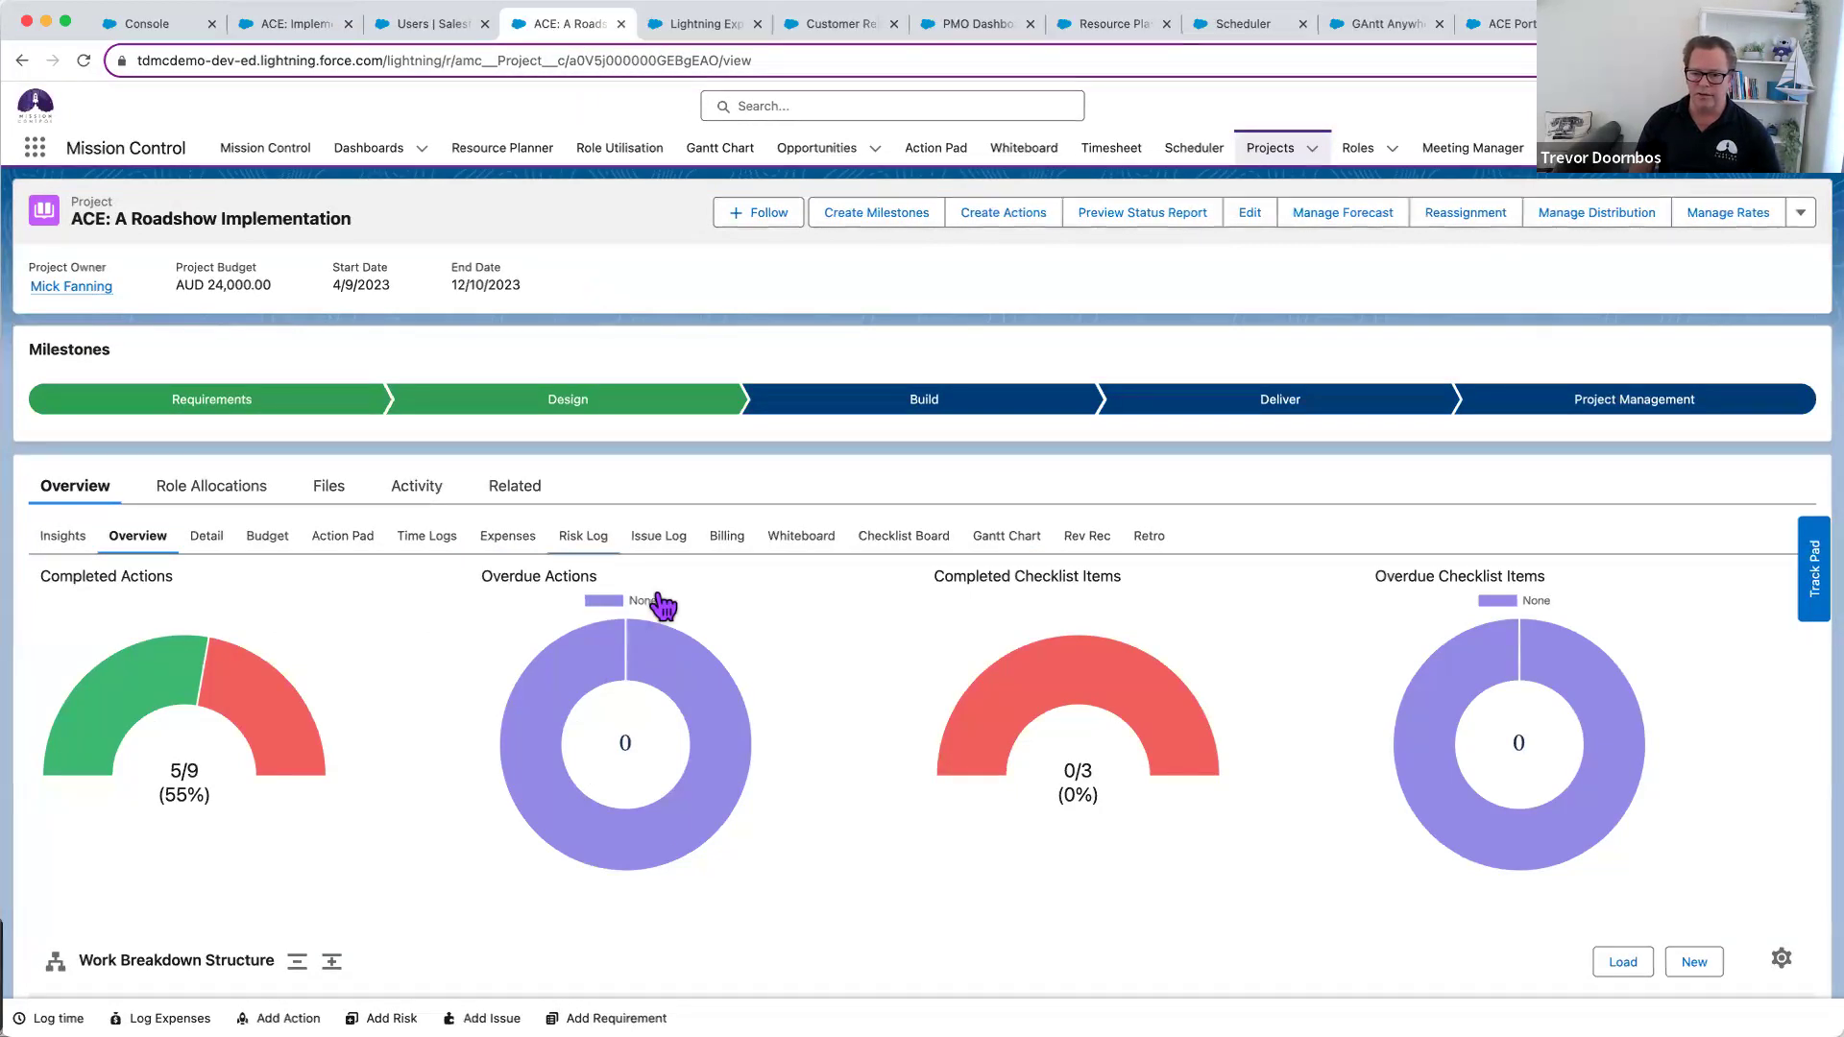
scroll(423, 567, down, 1)
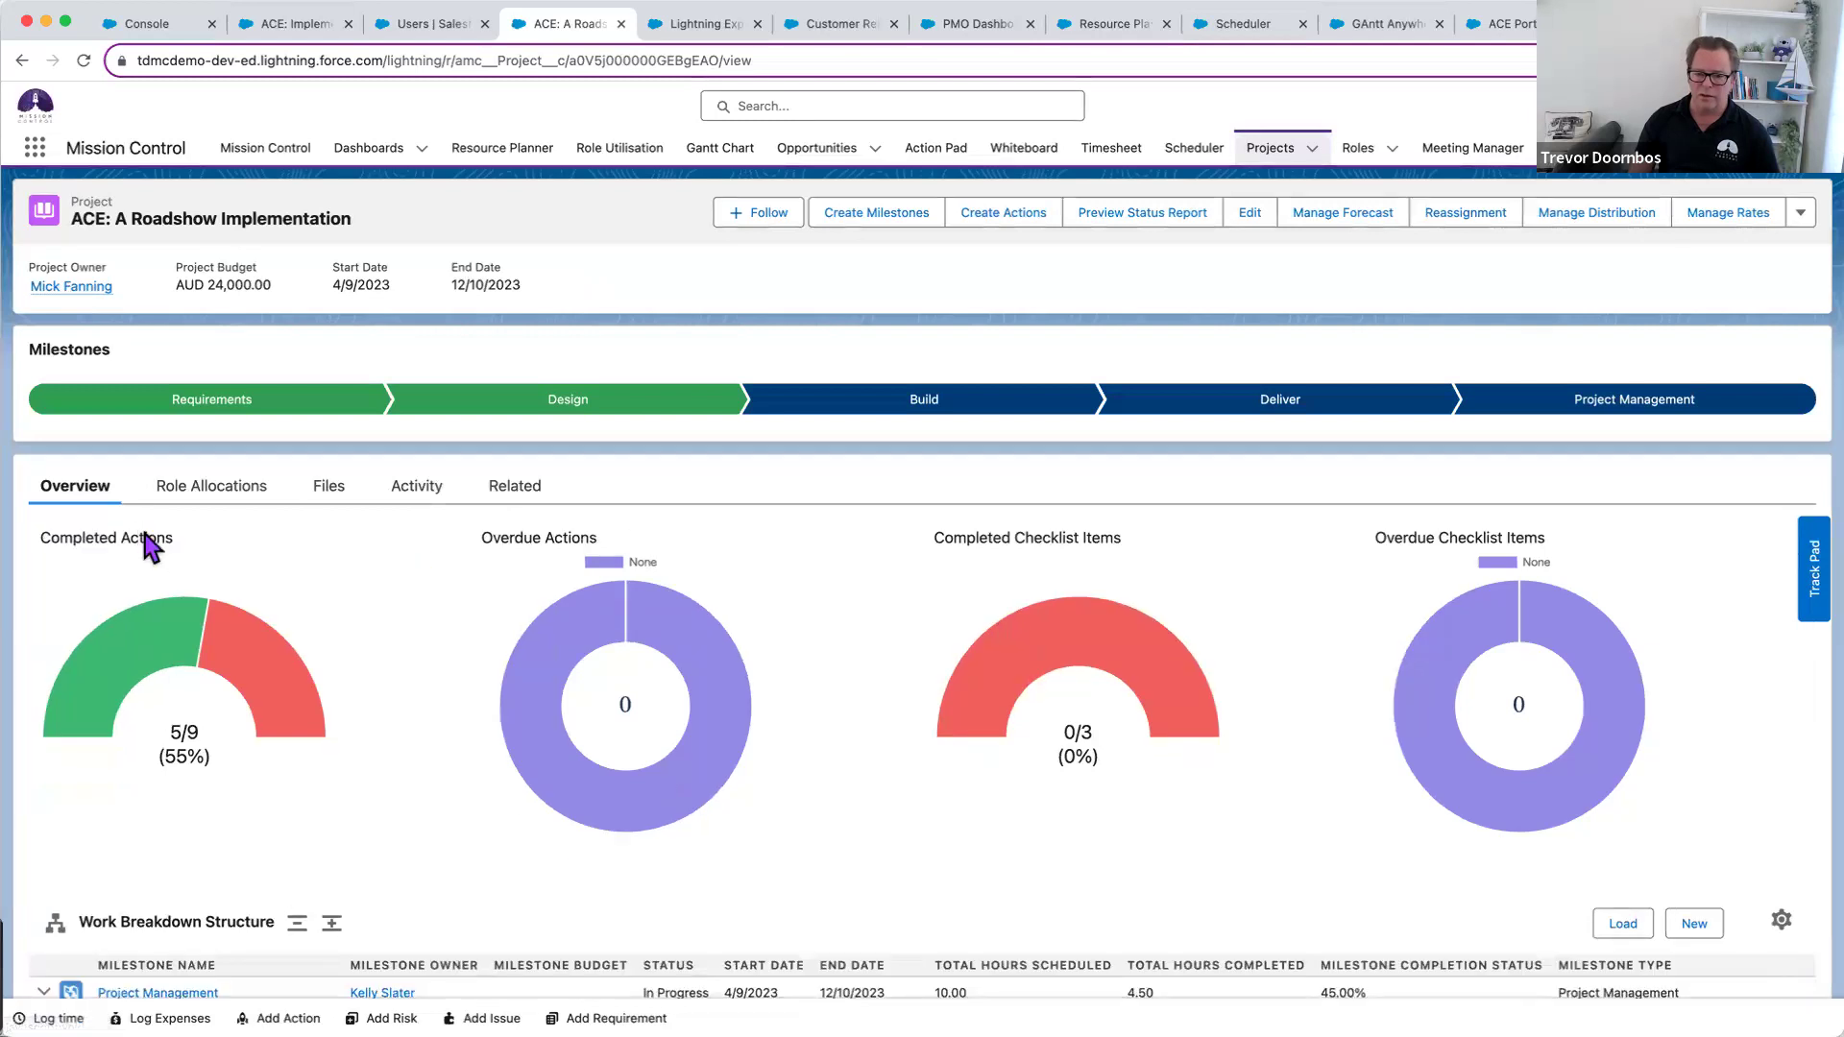
click(58, 537)
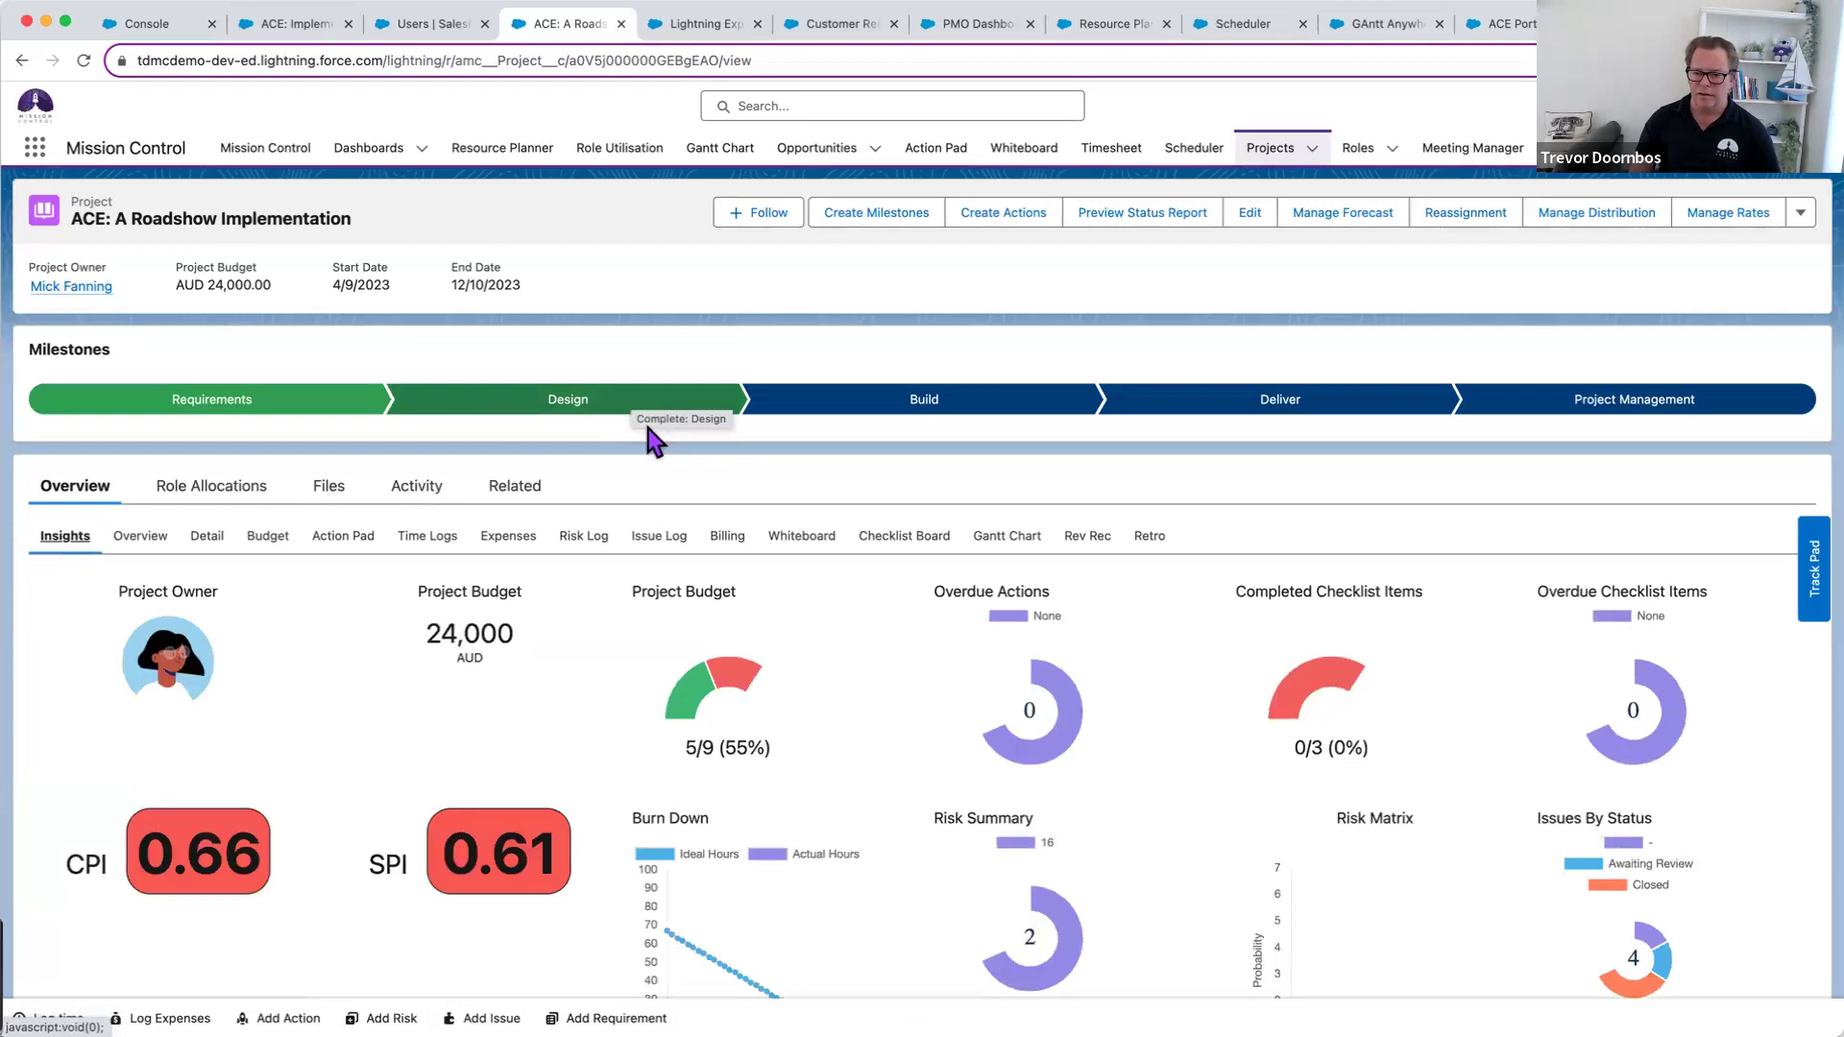
scroll(653, 446, down, 1)
scroll(653, 451, down, 1)
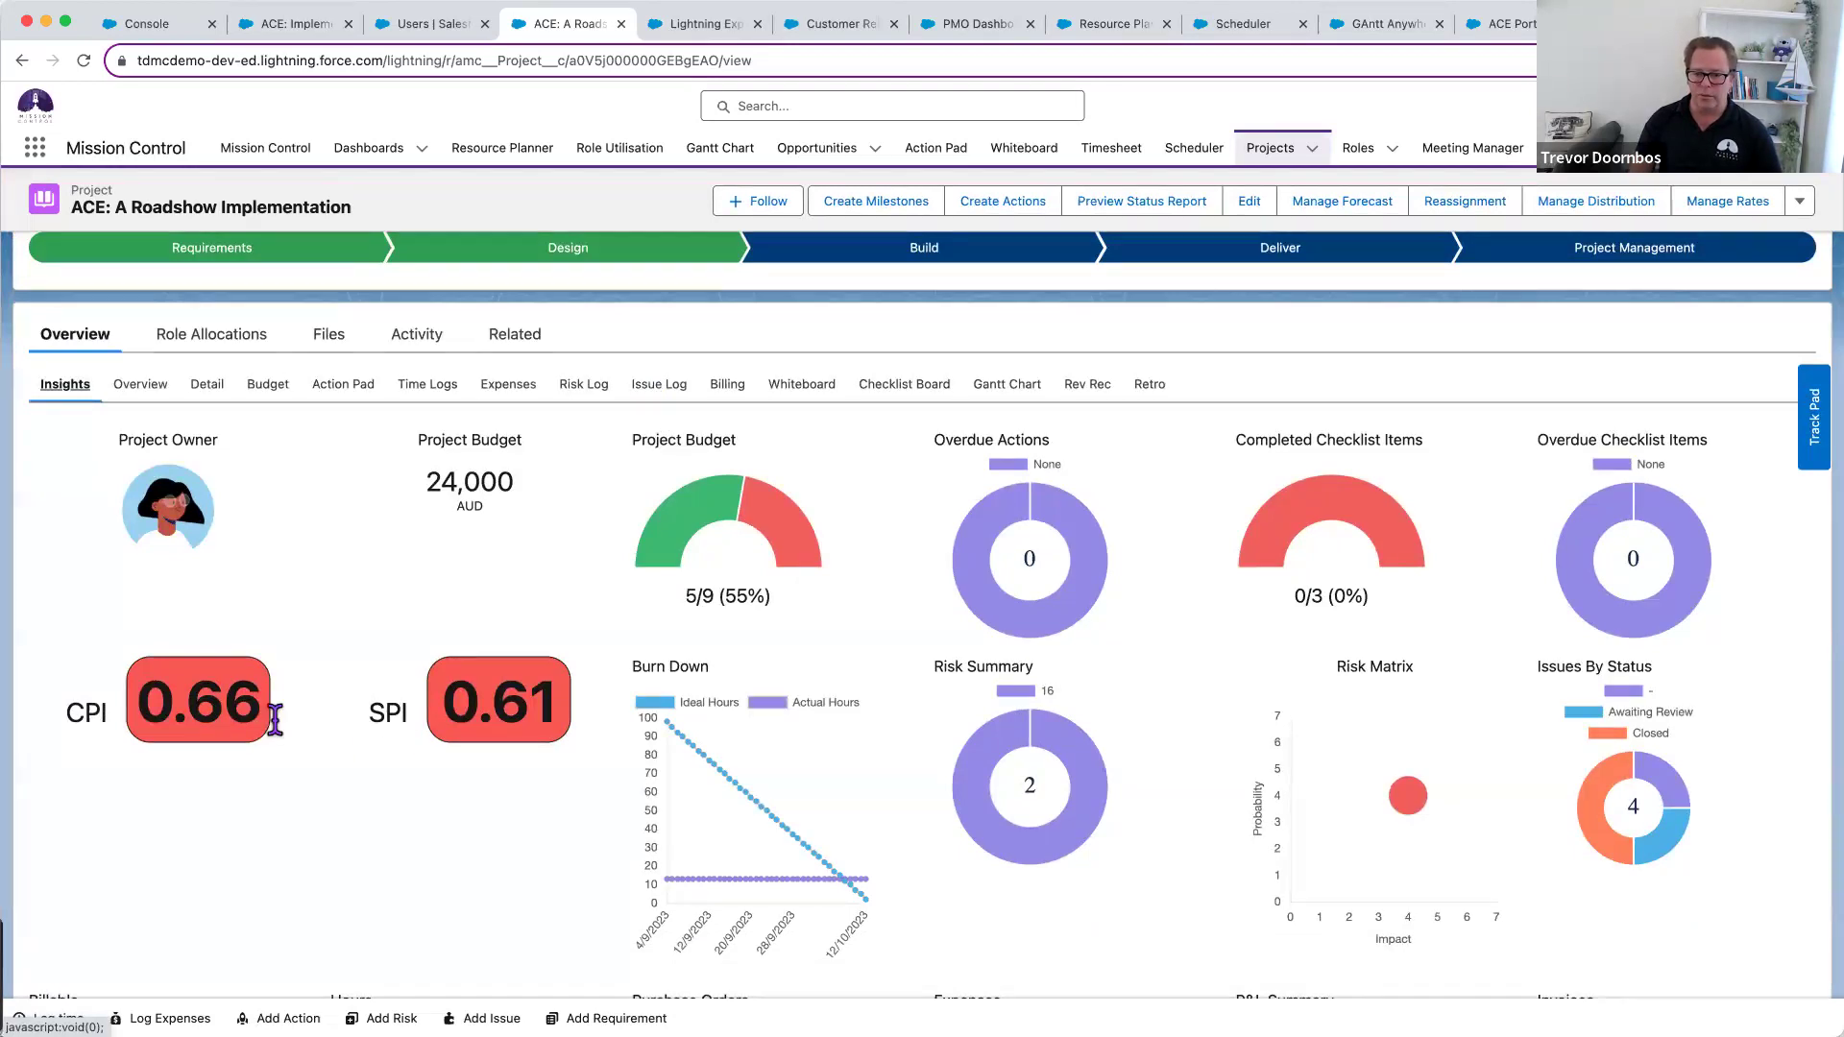
scroll(350, 736, down, 4)
scroll(351, 736, down, 1)
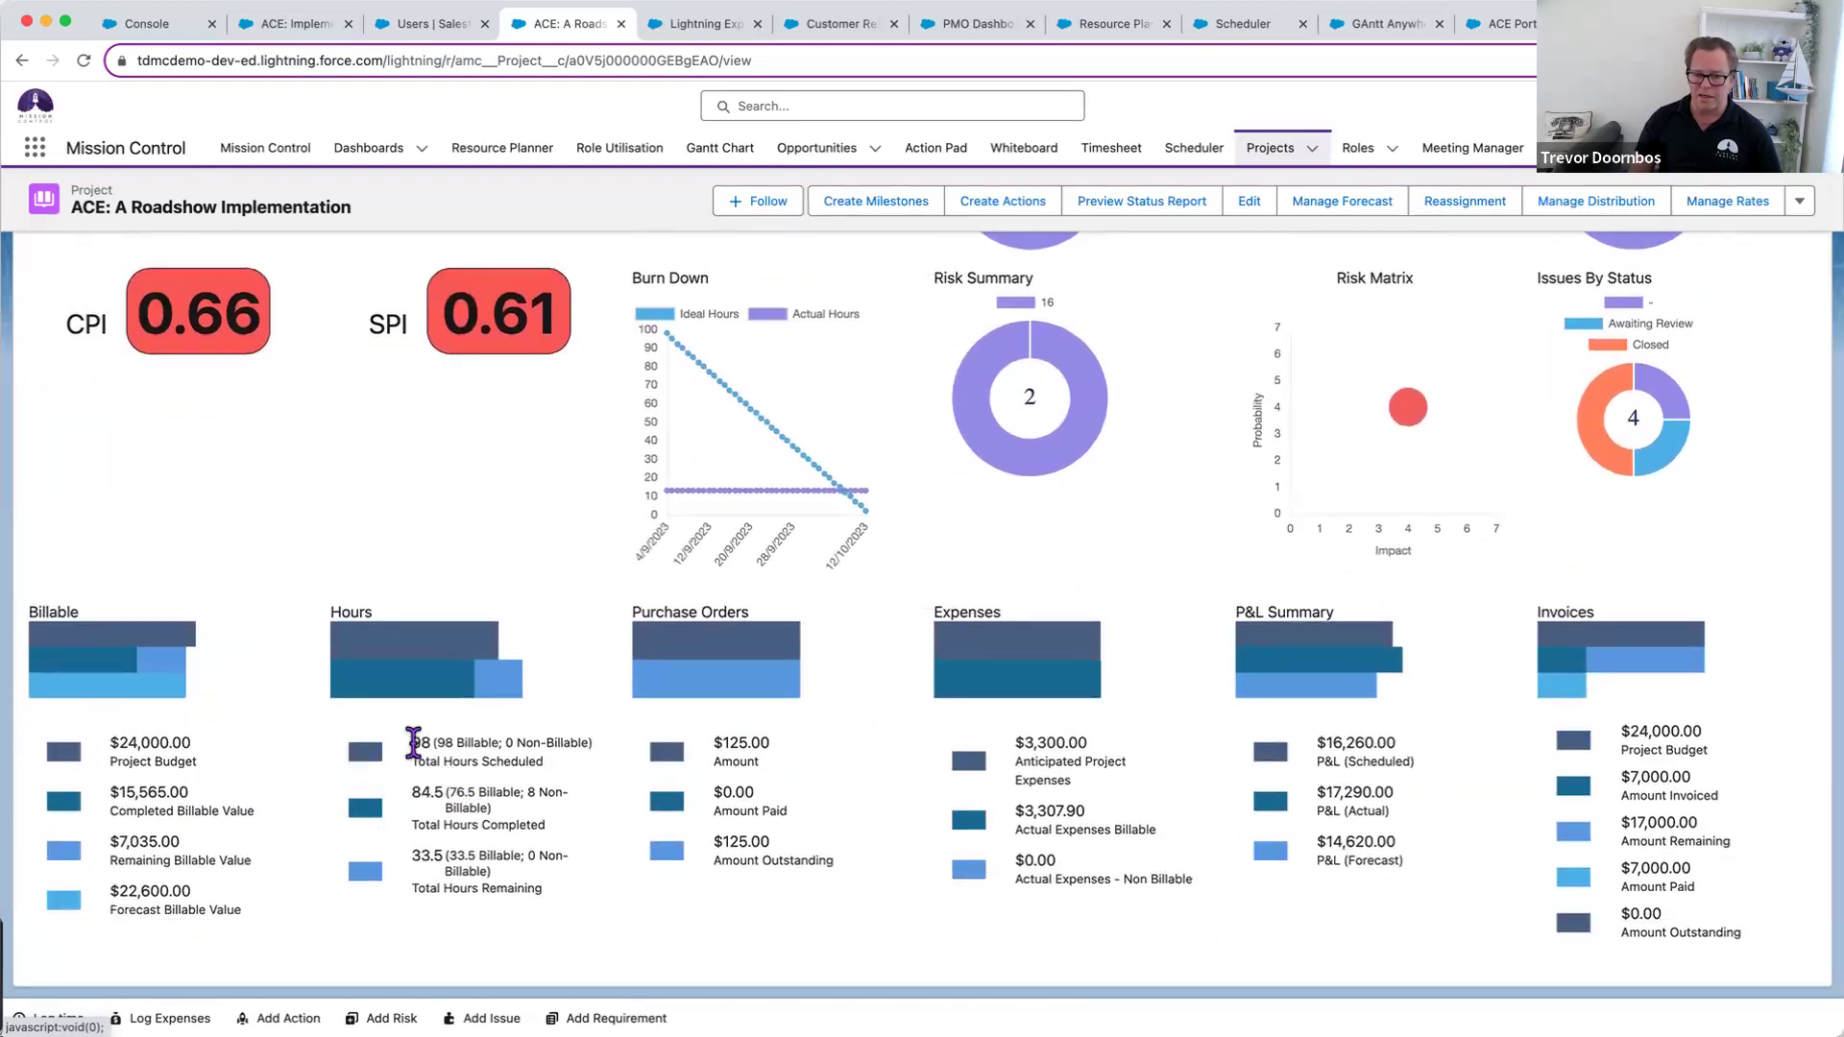
drag(413, 742, 559, 807)
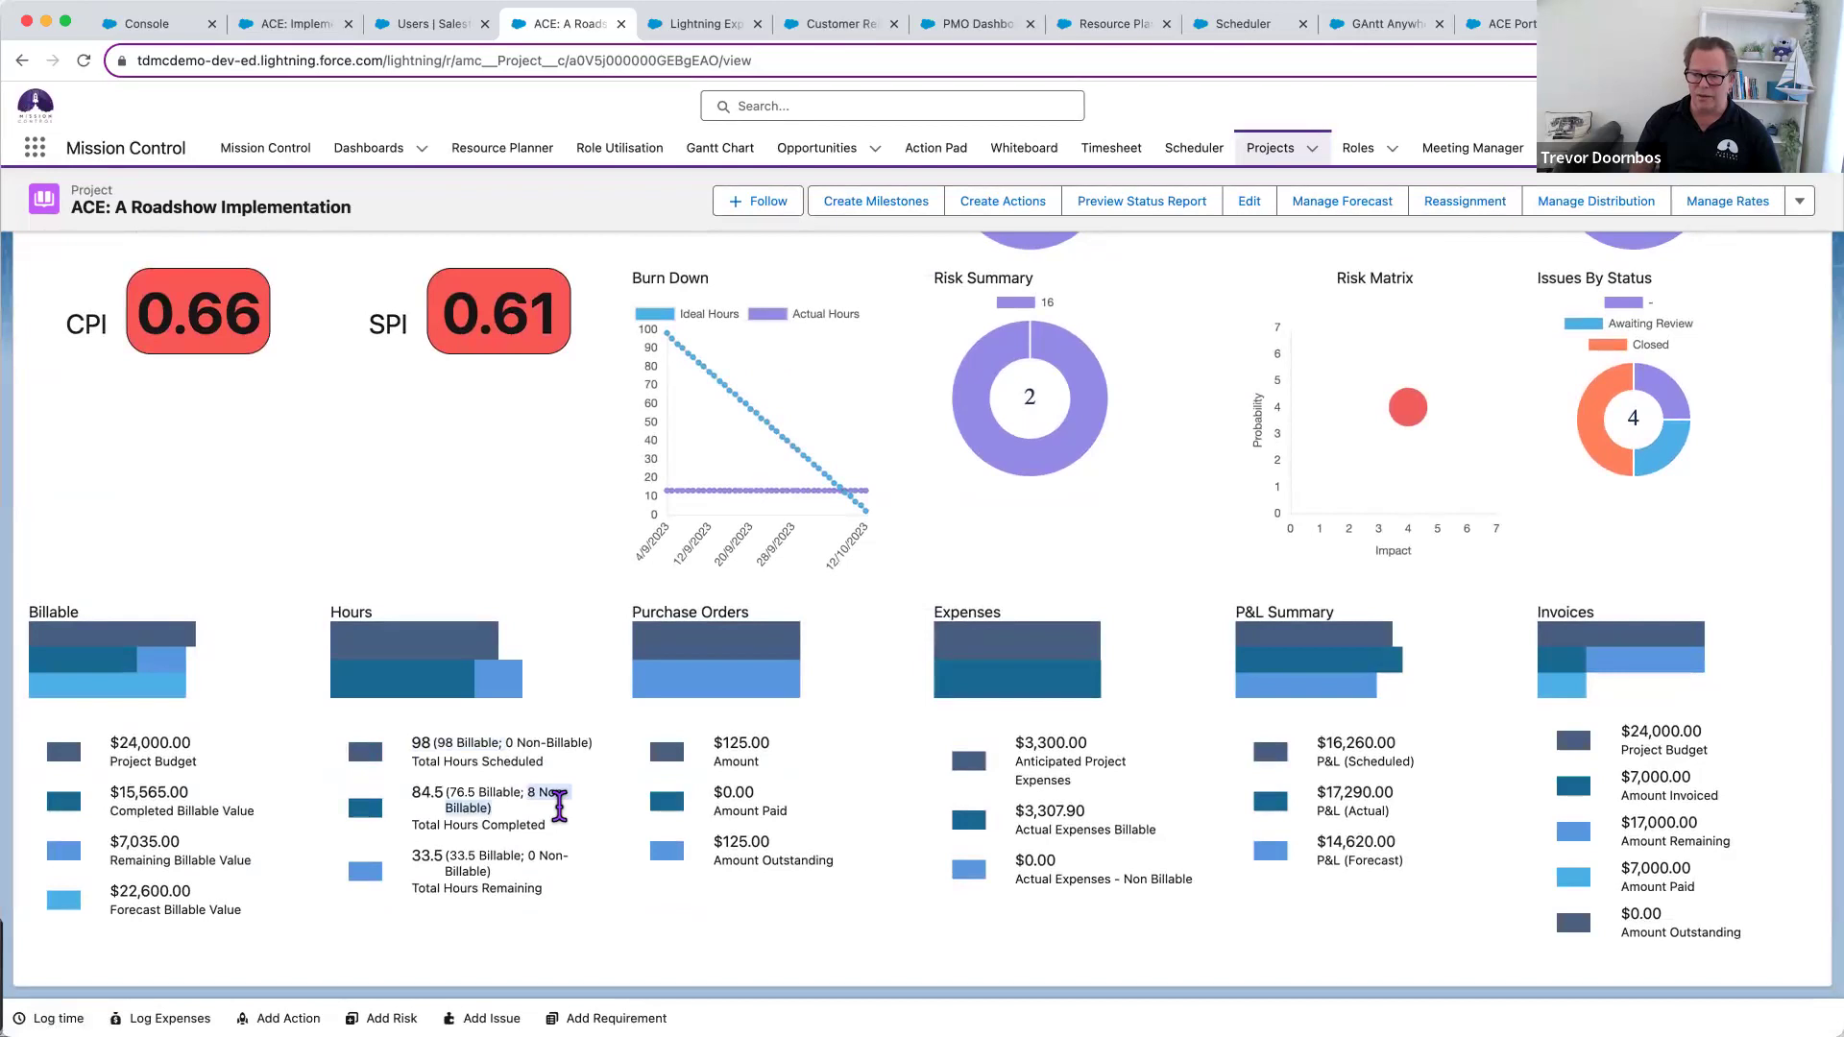
scroll(559, 807, up, 3)
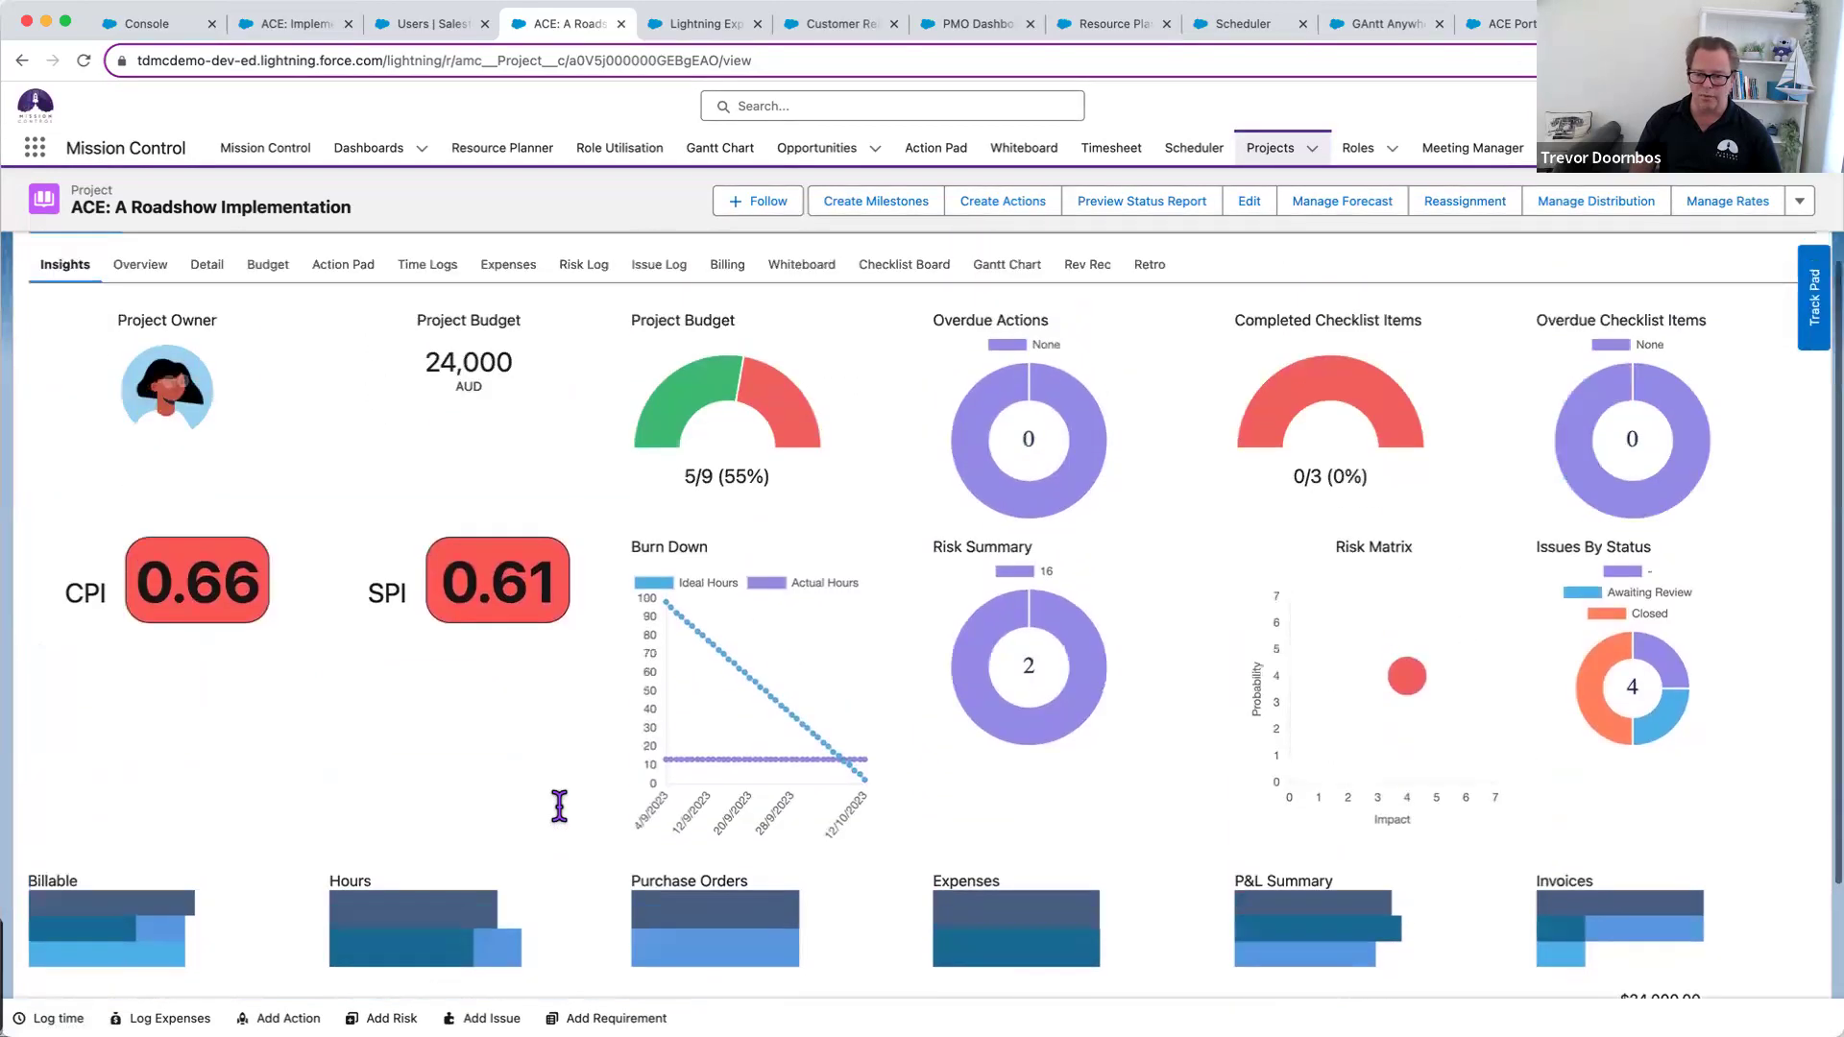
scroll(558, 806, up, 1)
- Look over the Risk Log, then show the Issue Log with its four issues charted
click(576, 343)
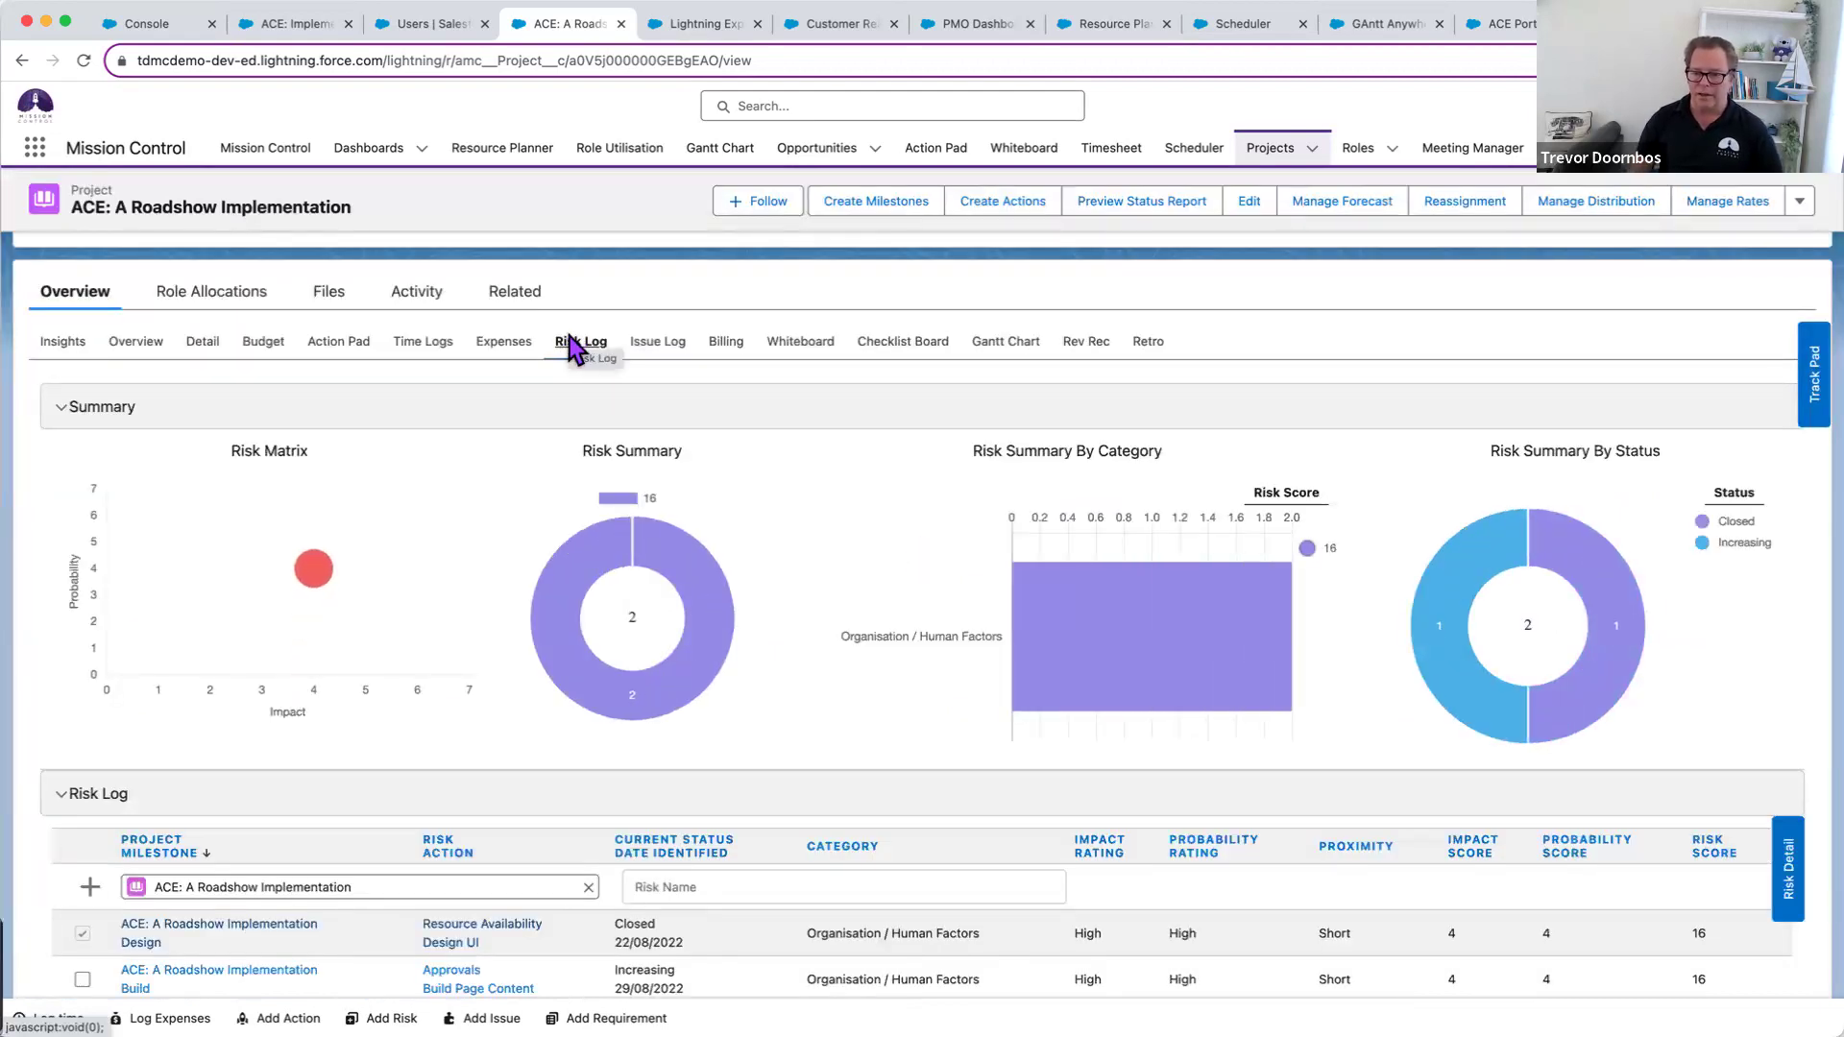
scroll(878, 660, down, 1)
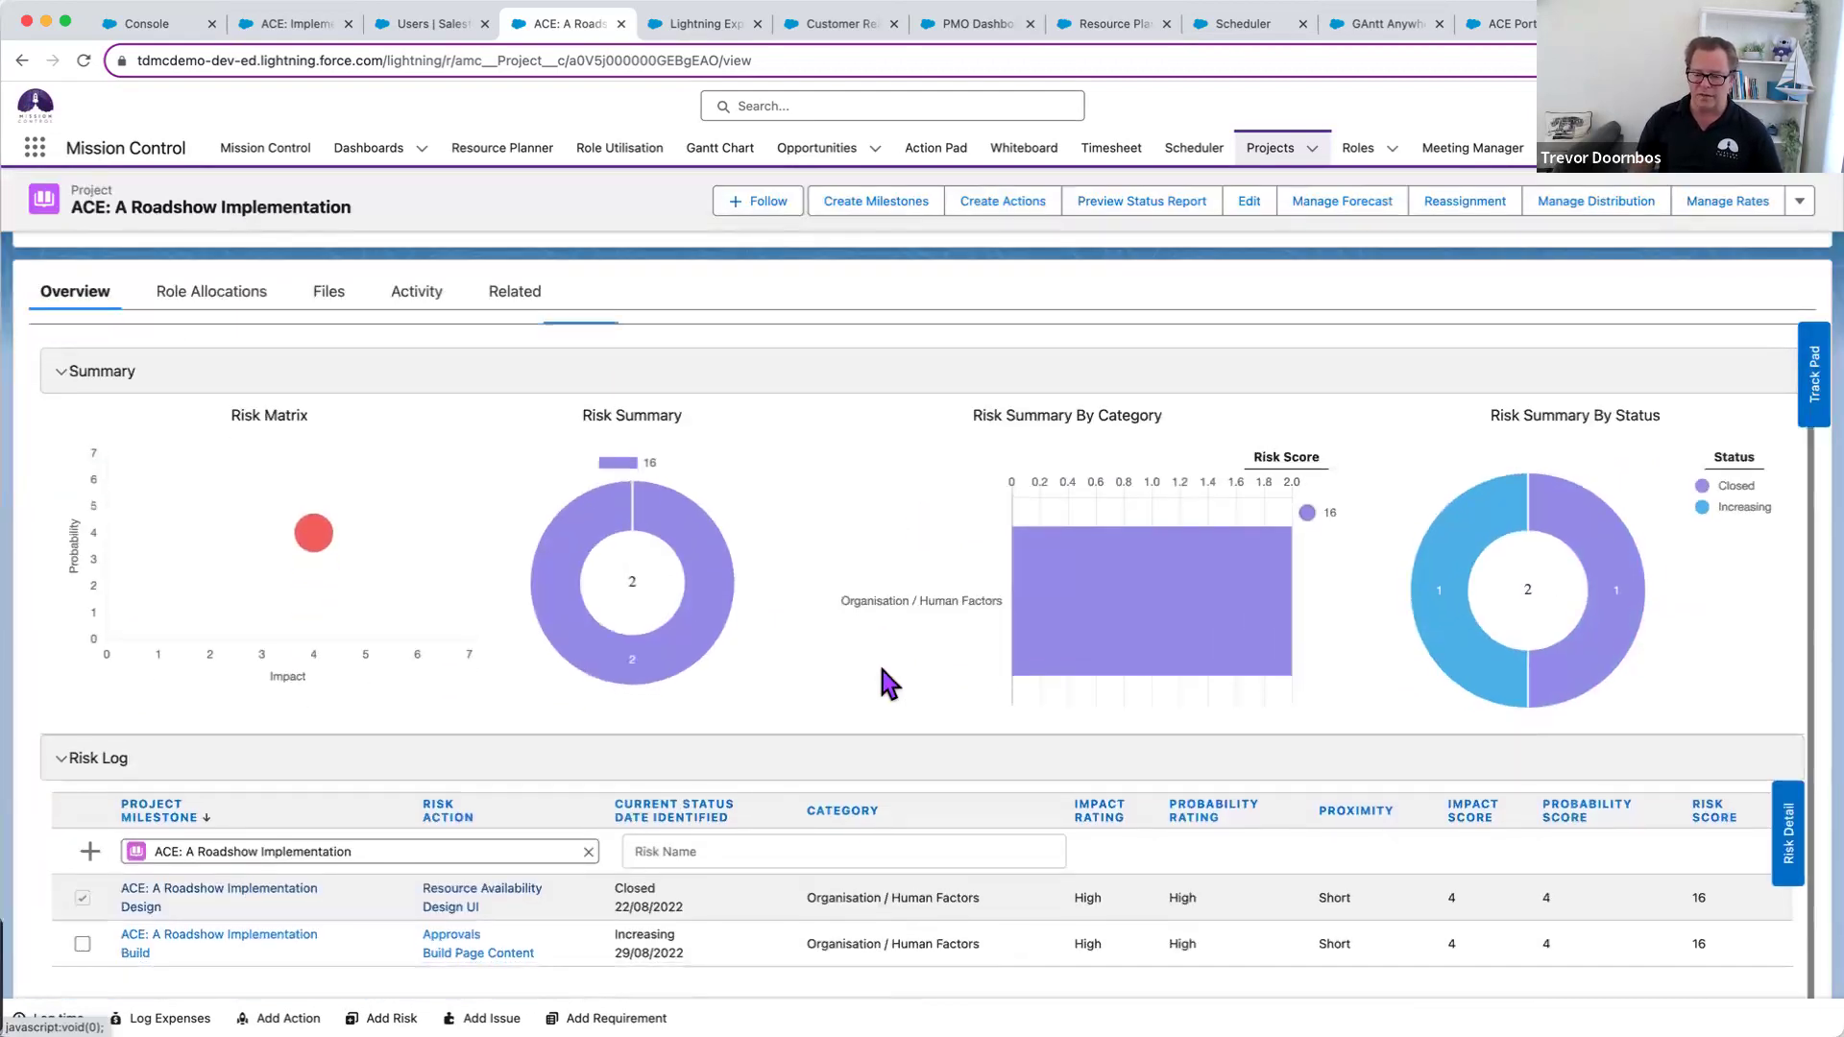
scroll(882, 668, up, 1)
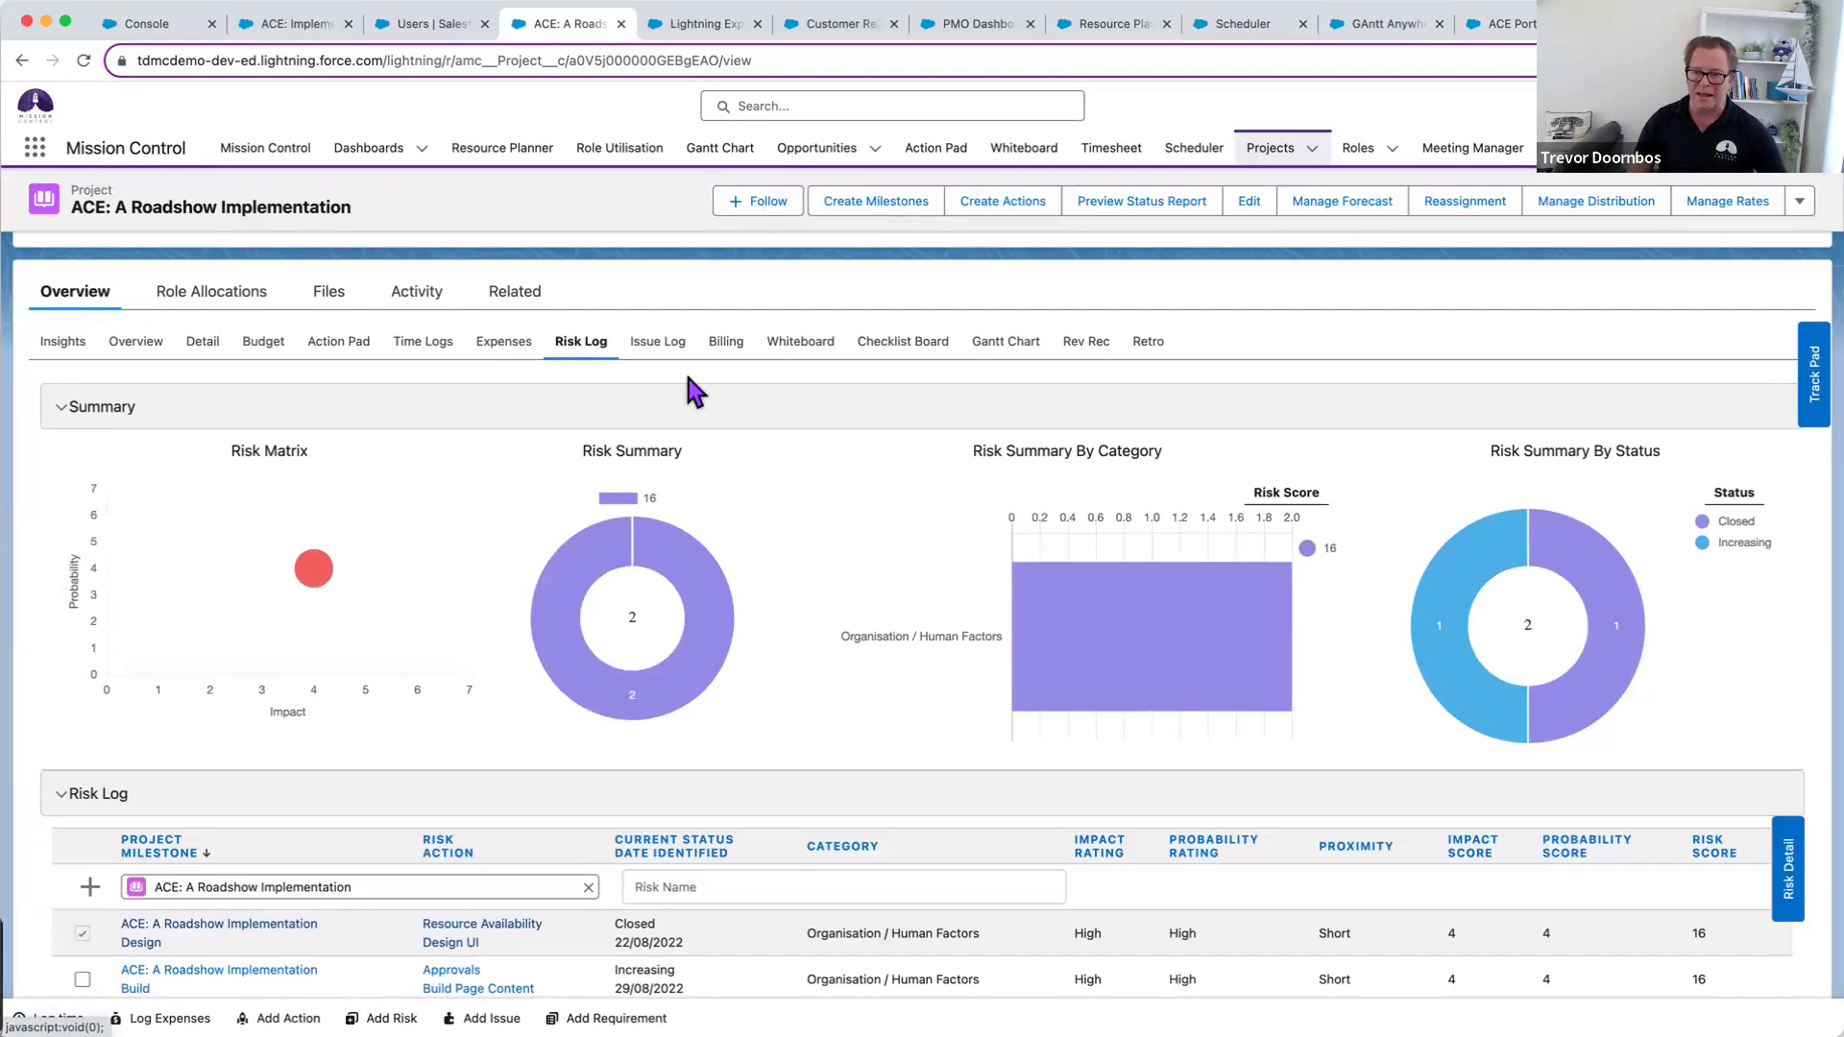
click(664, 343)
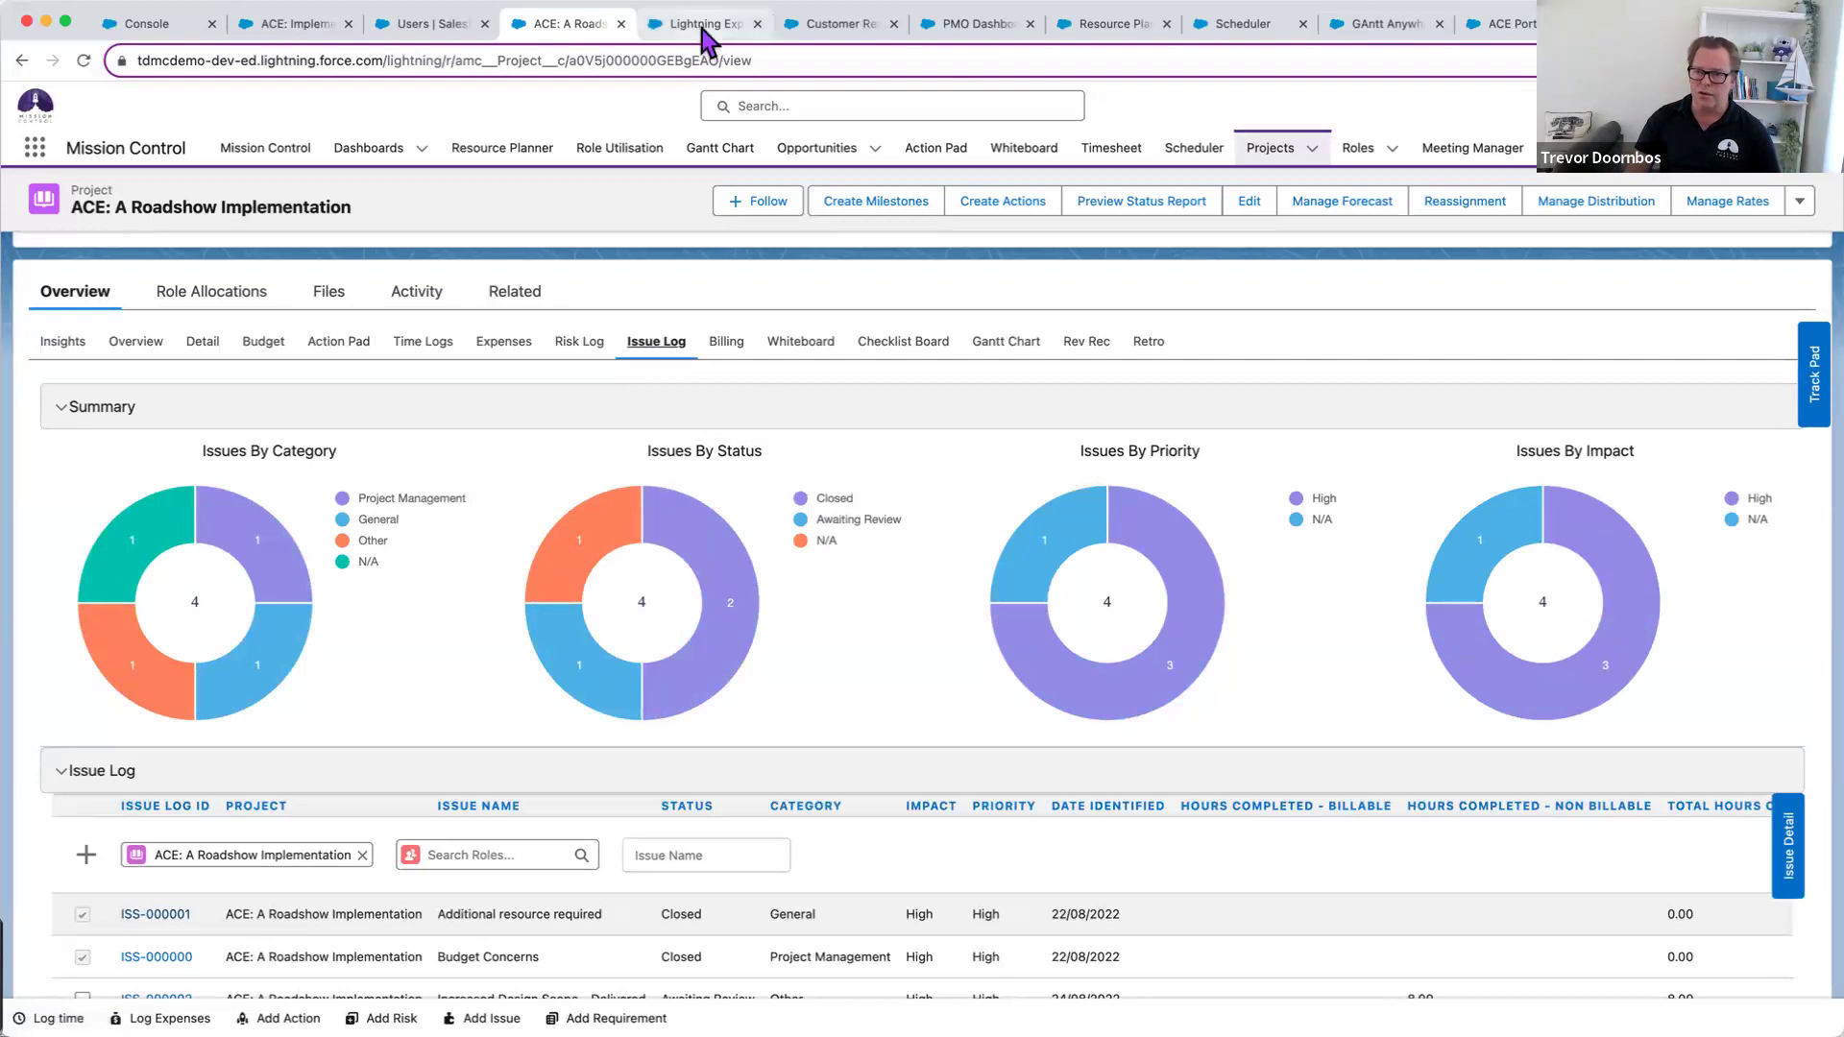
- Bring up the Roadshow Project Status Report PDF and page through its Project Detail, Gantt, Issues and Risk pages
click(705, 25)
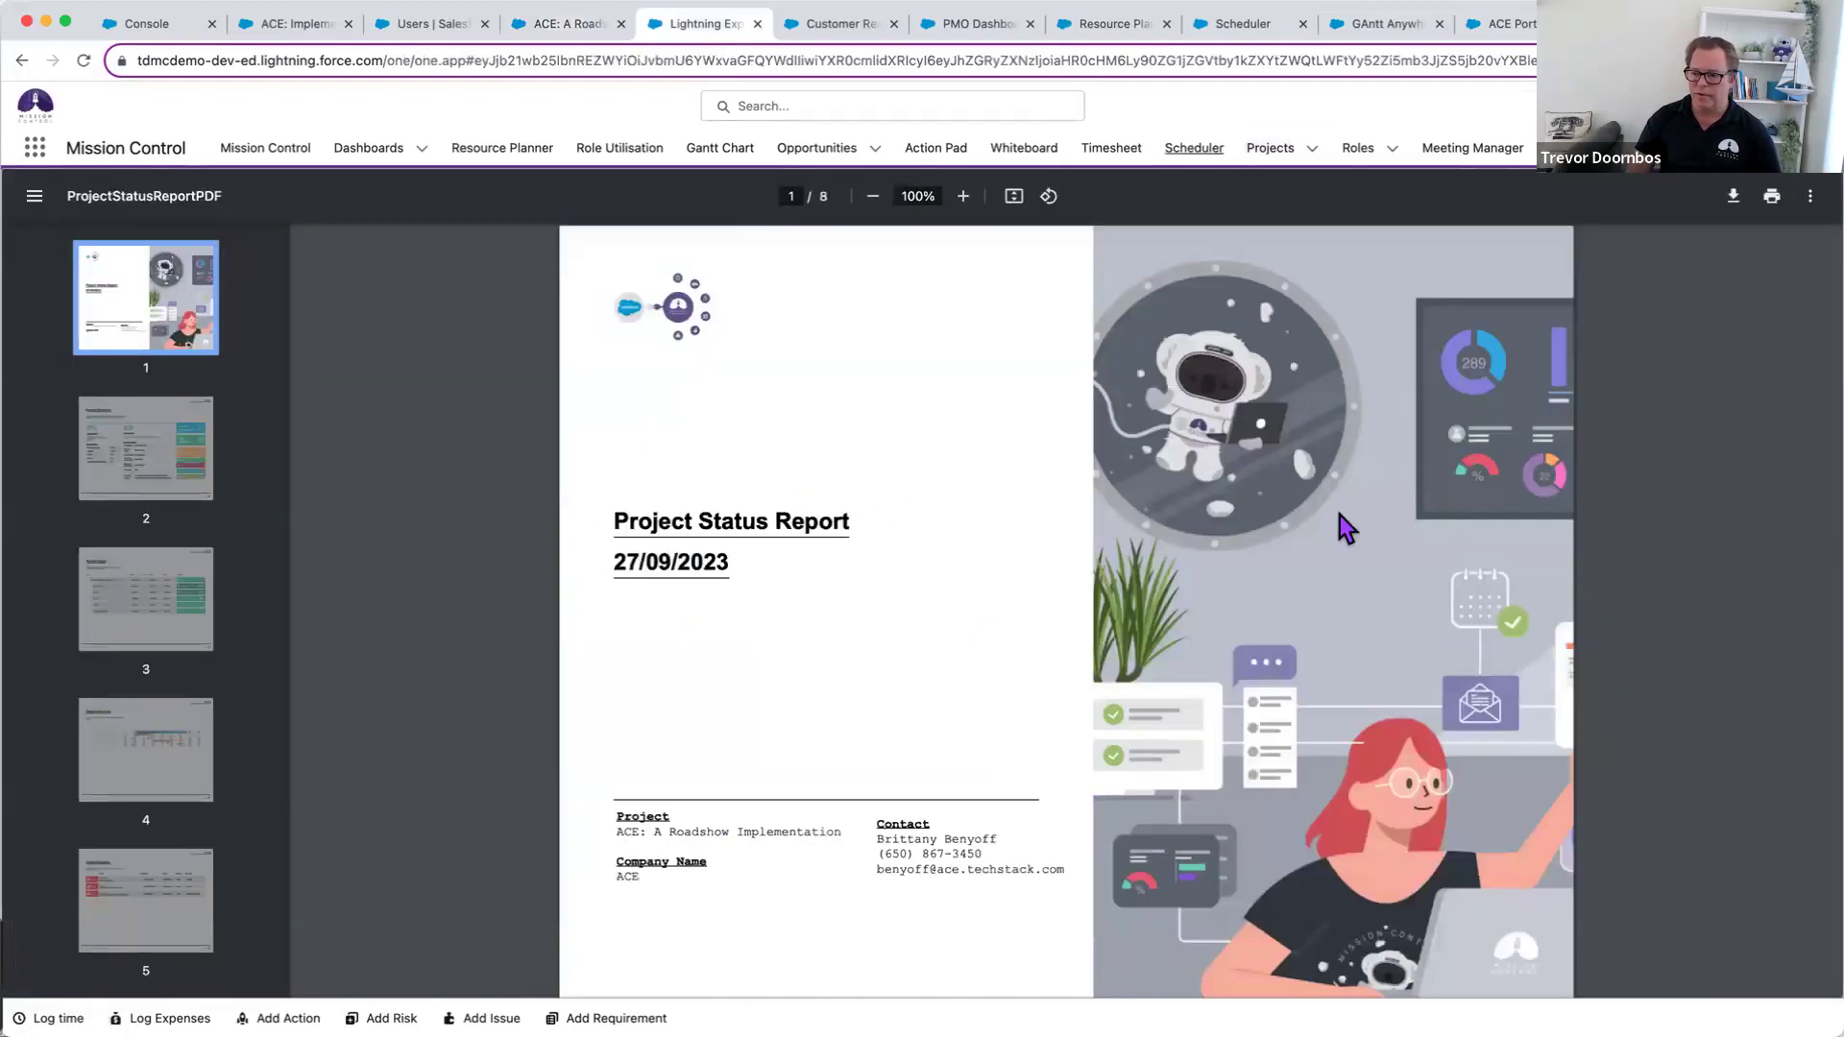
scroll(933, 542, down, 10)
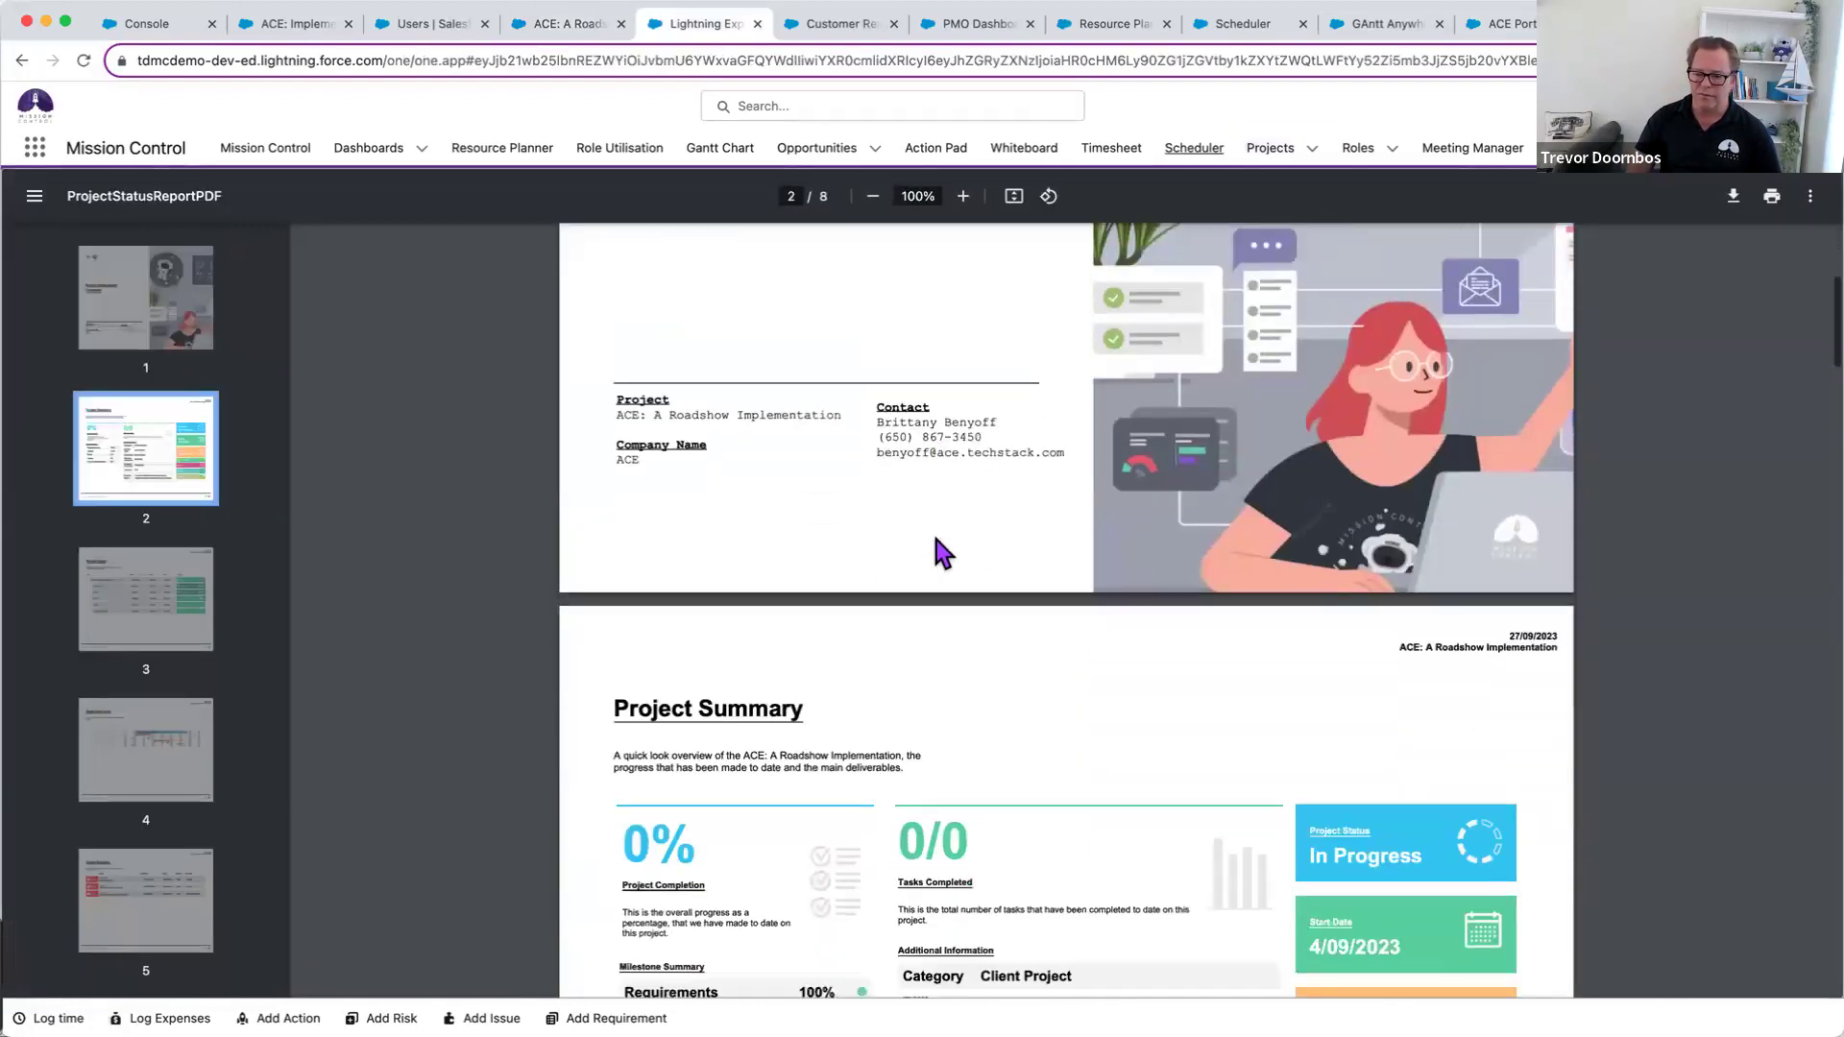
scroll(936, 552, down, 1)
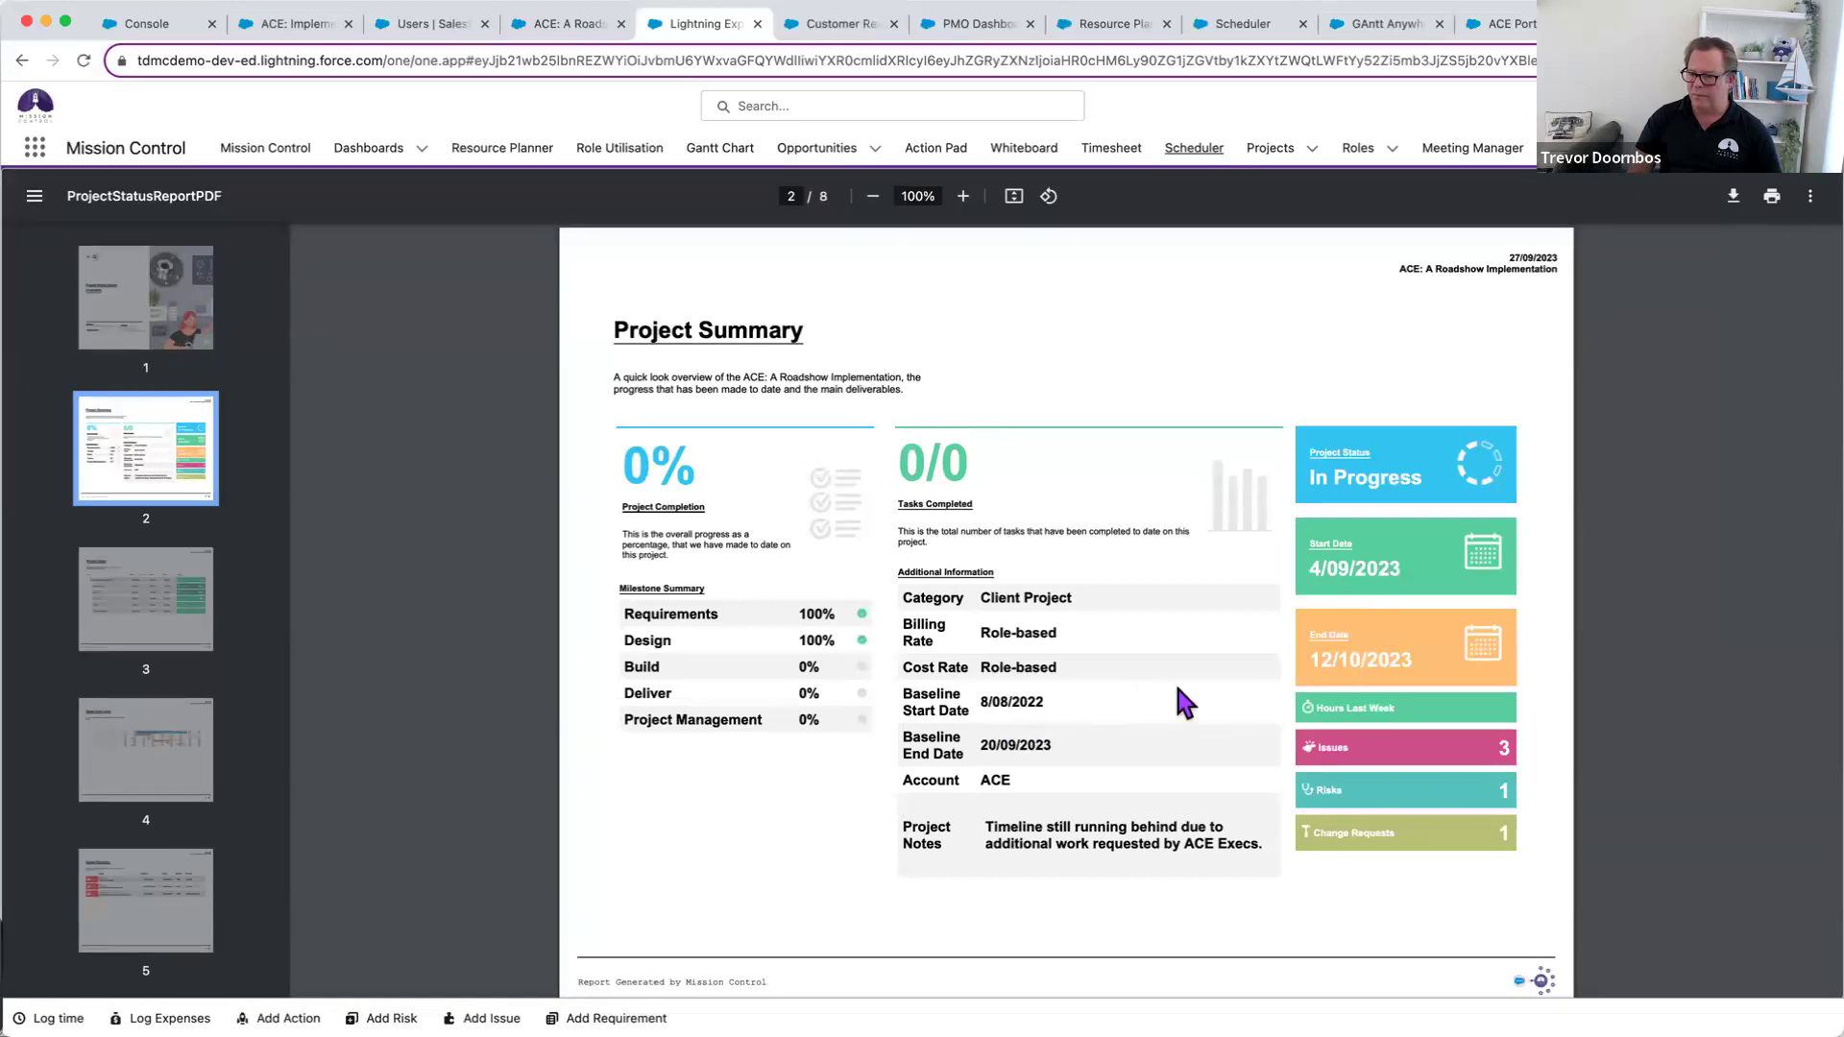
scroll(1148, 752, down, 7)
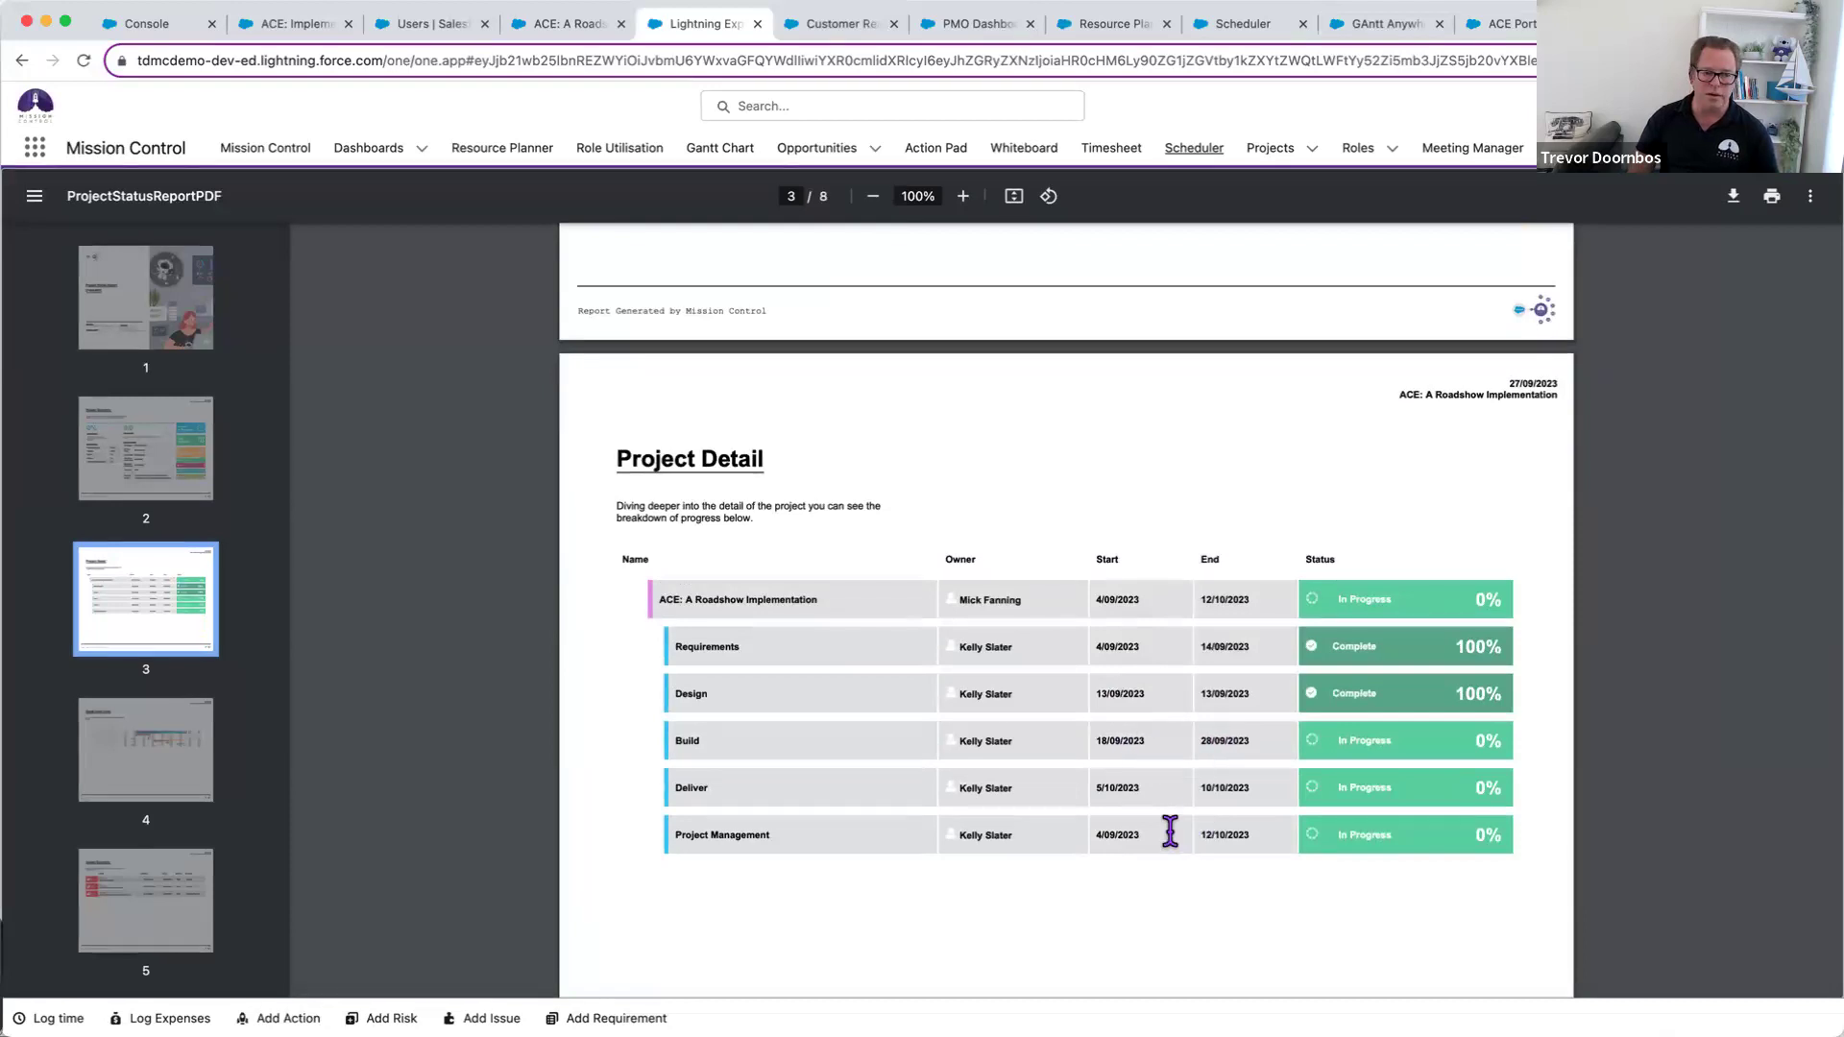
scroll(1169, 832, down, 4)
scroll(1142, 766, down, 5)
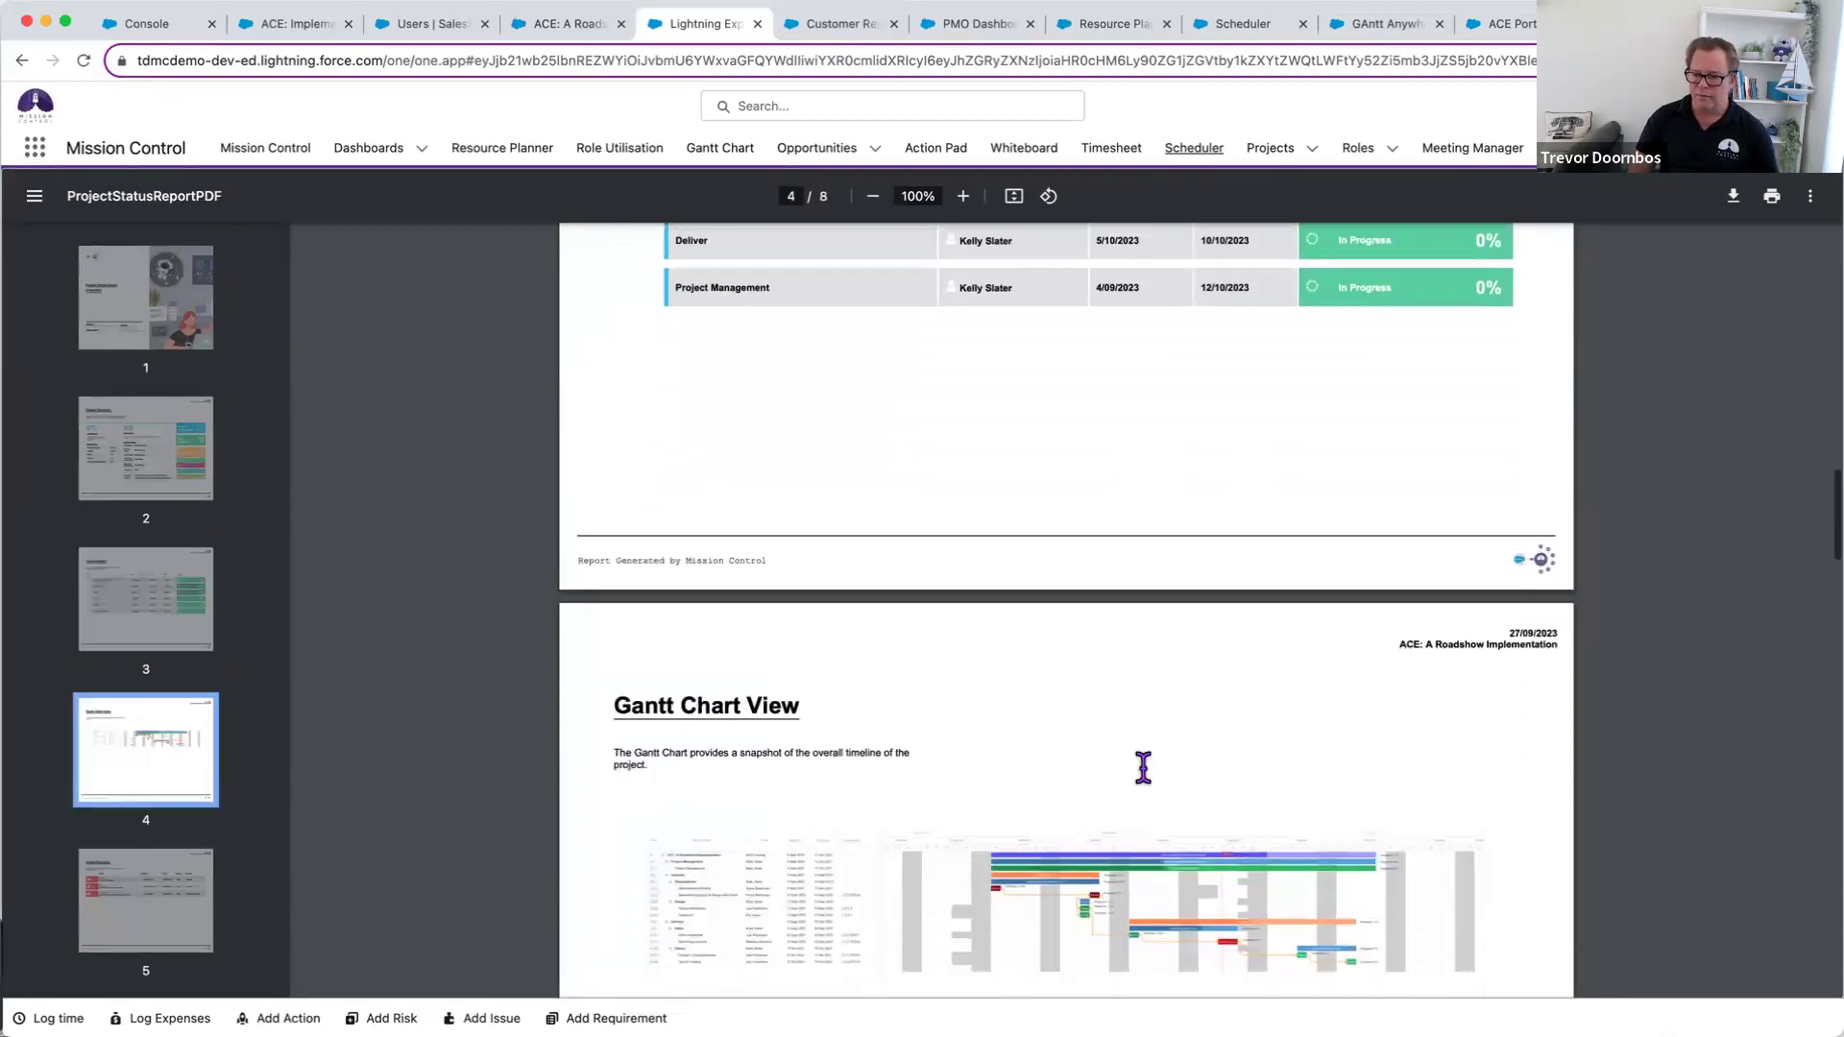
scroll(1108, 732, down, 8)
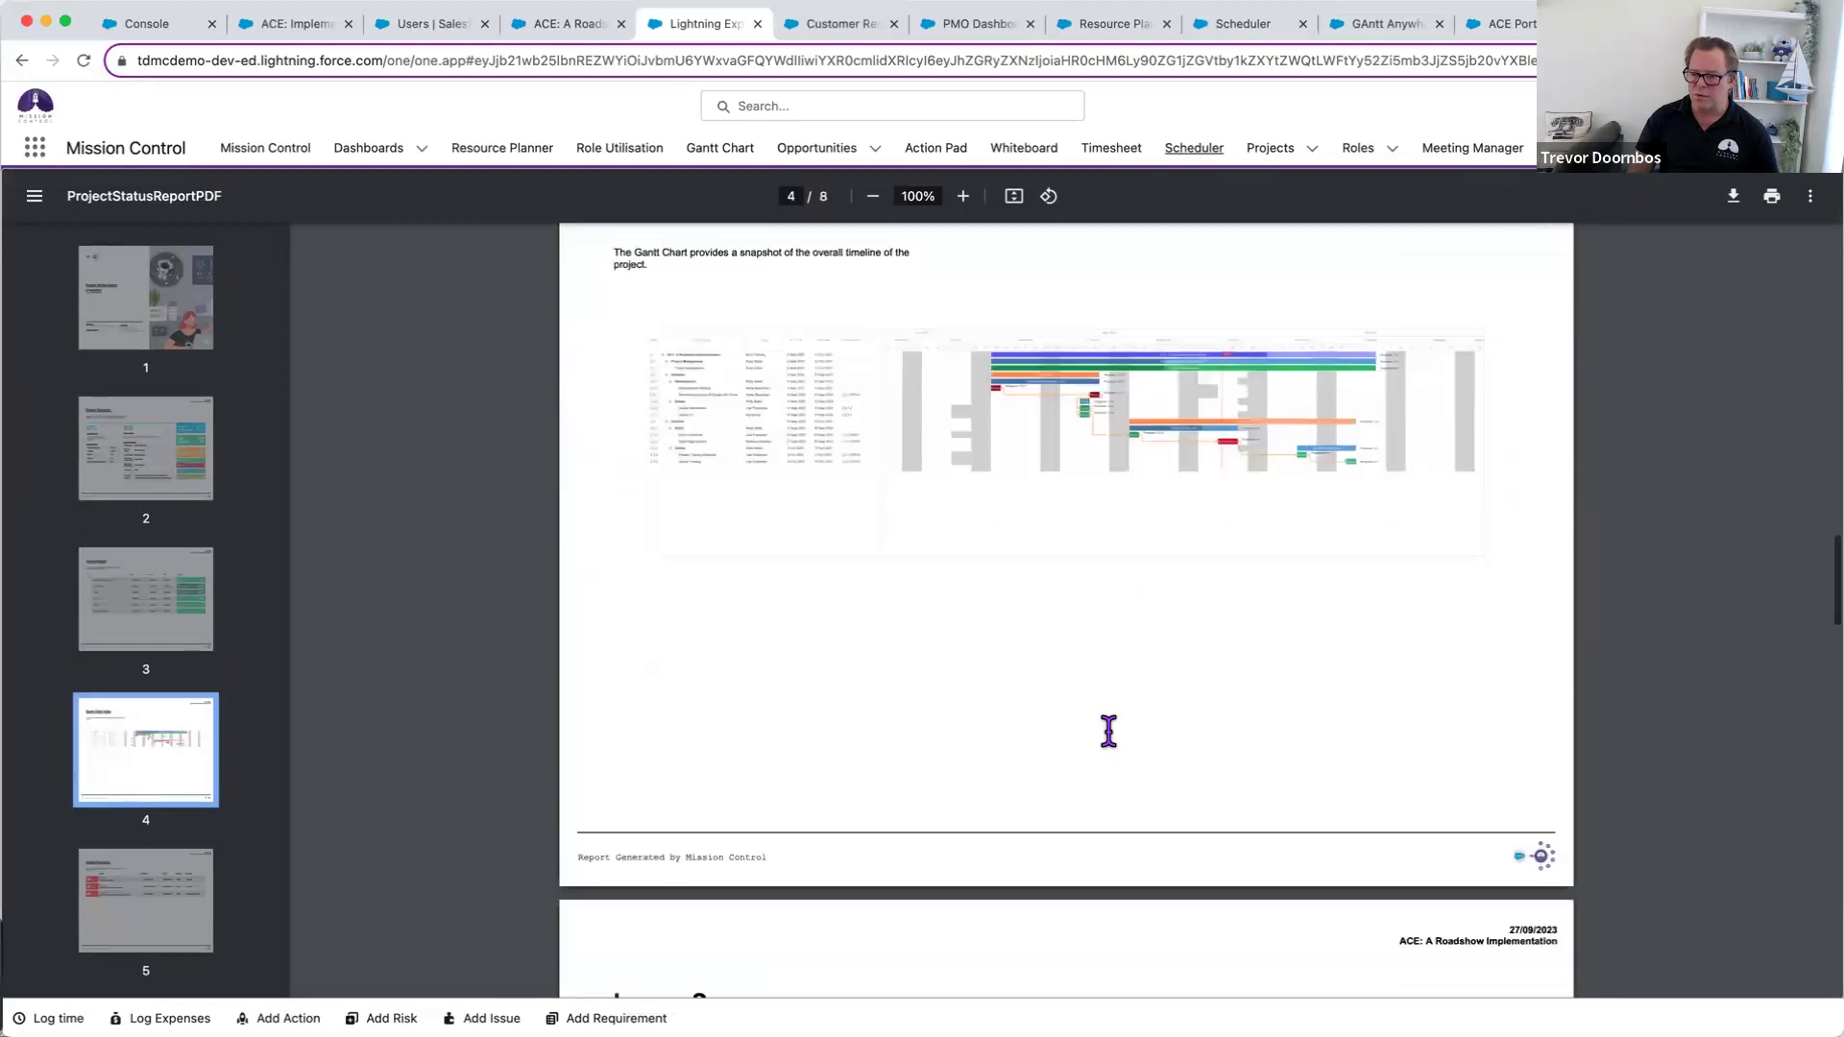
scroll(1108, 731, down, 8)
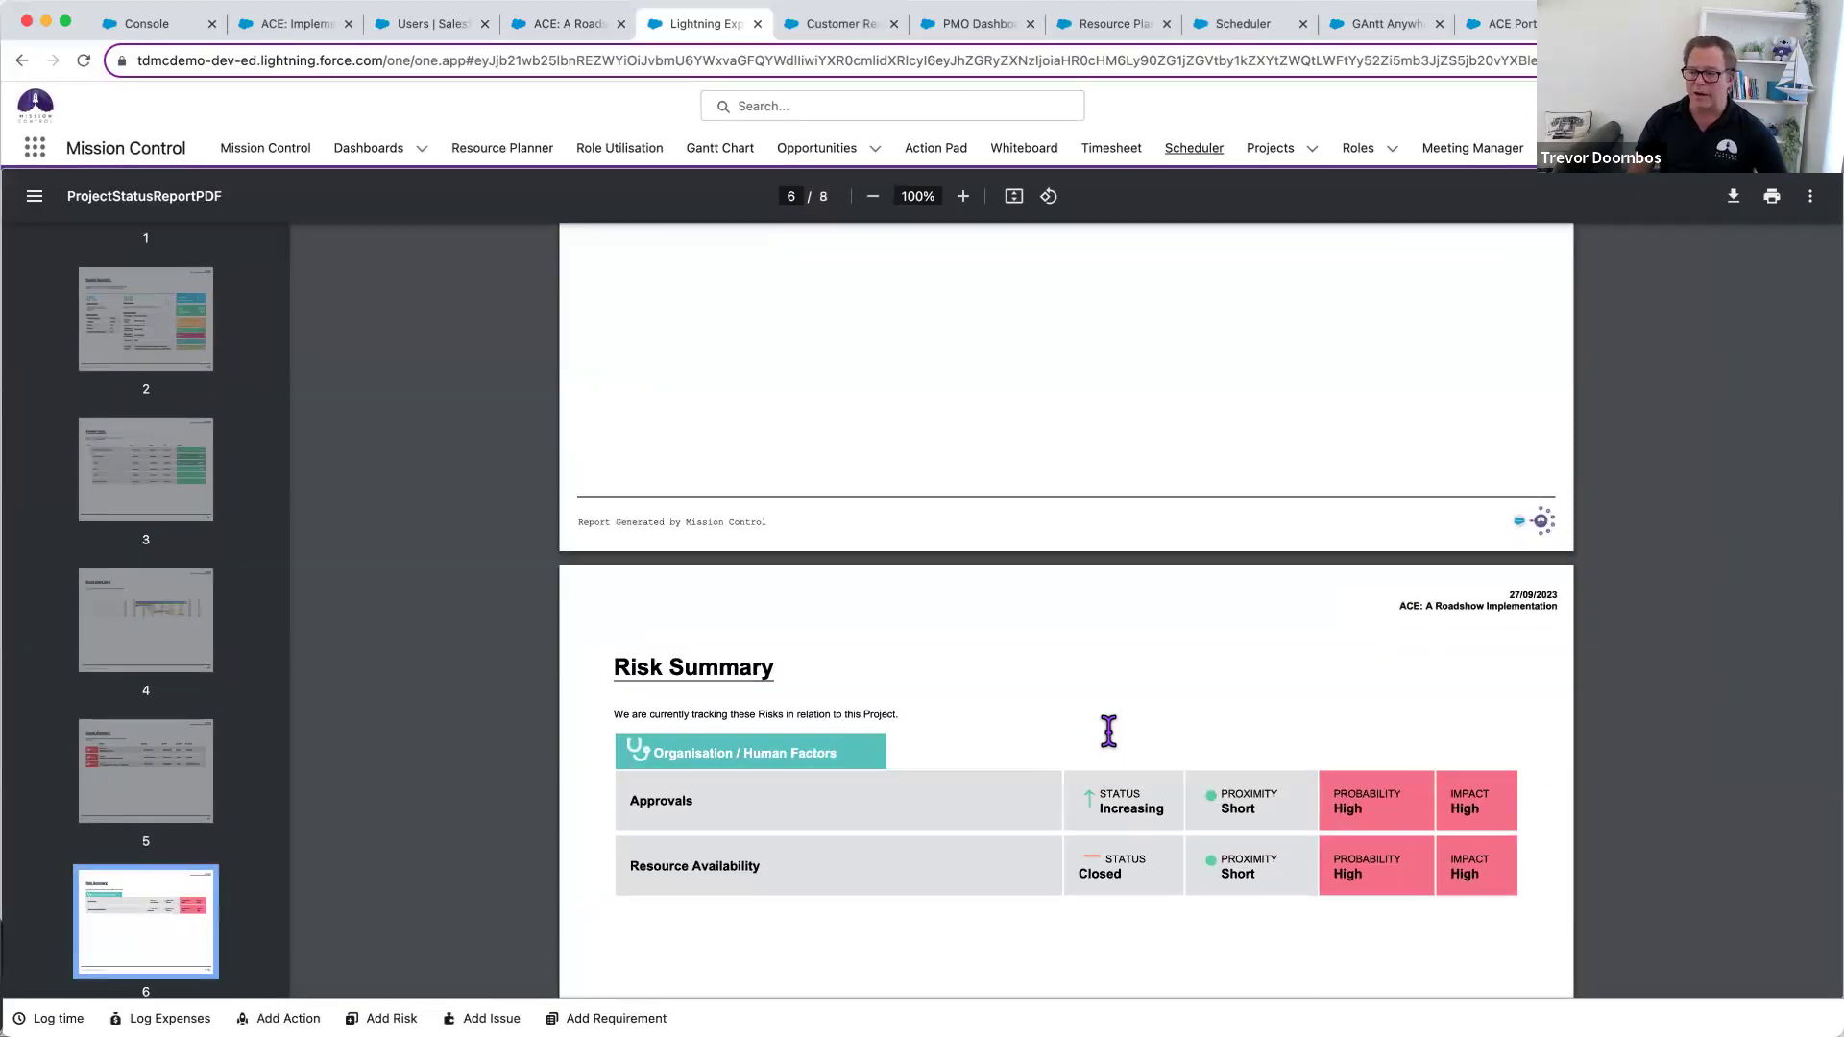
scroll(1108, 732, down, 3)
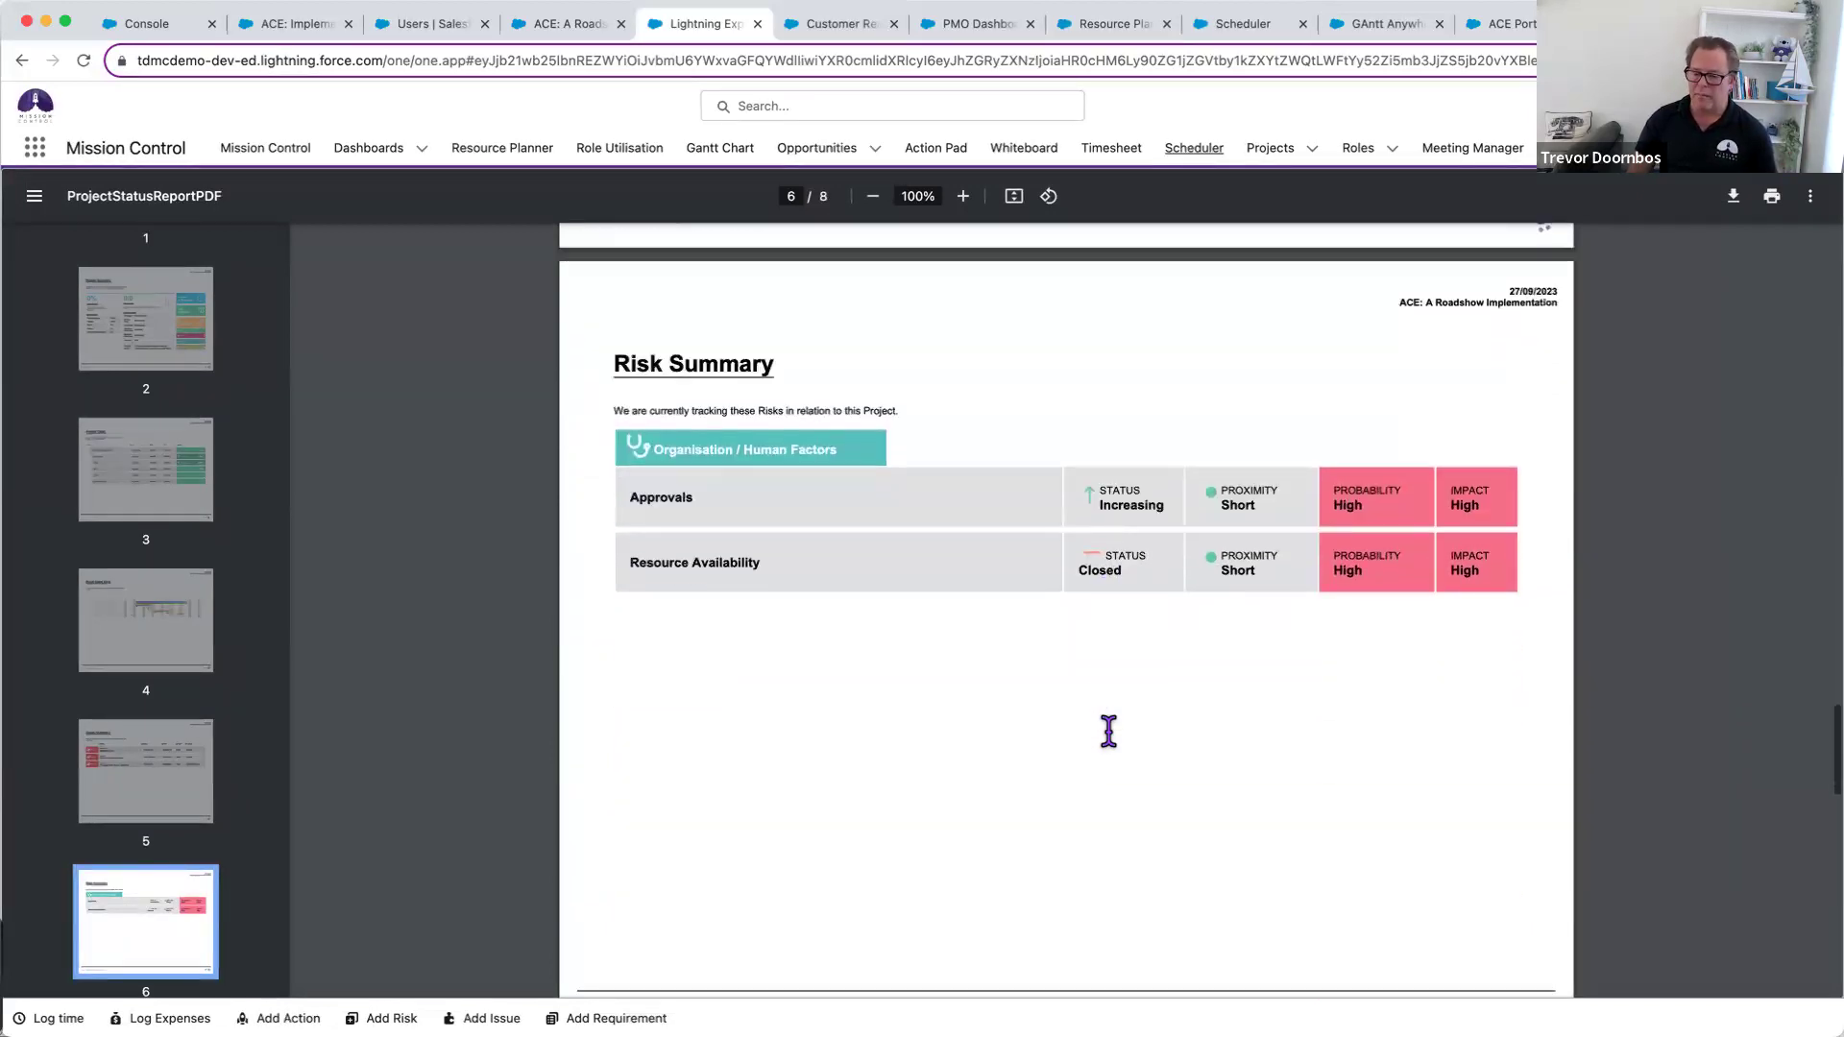
scroll(1108, 732, up, 3)
scroll(1108, 732, up, 12)
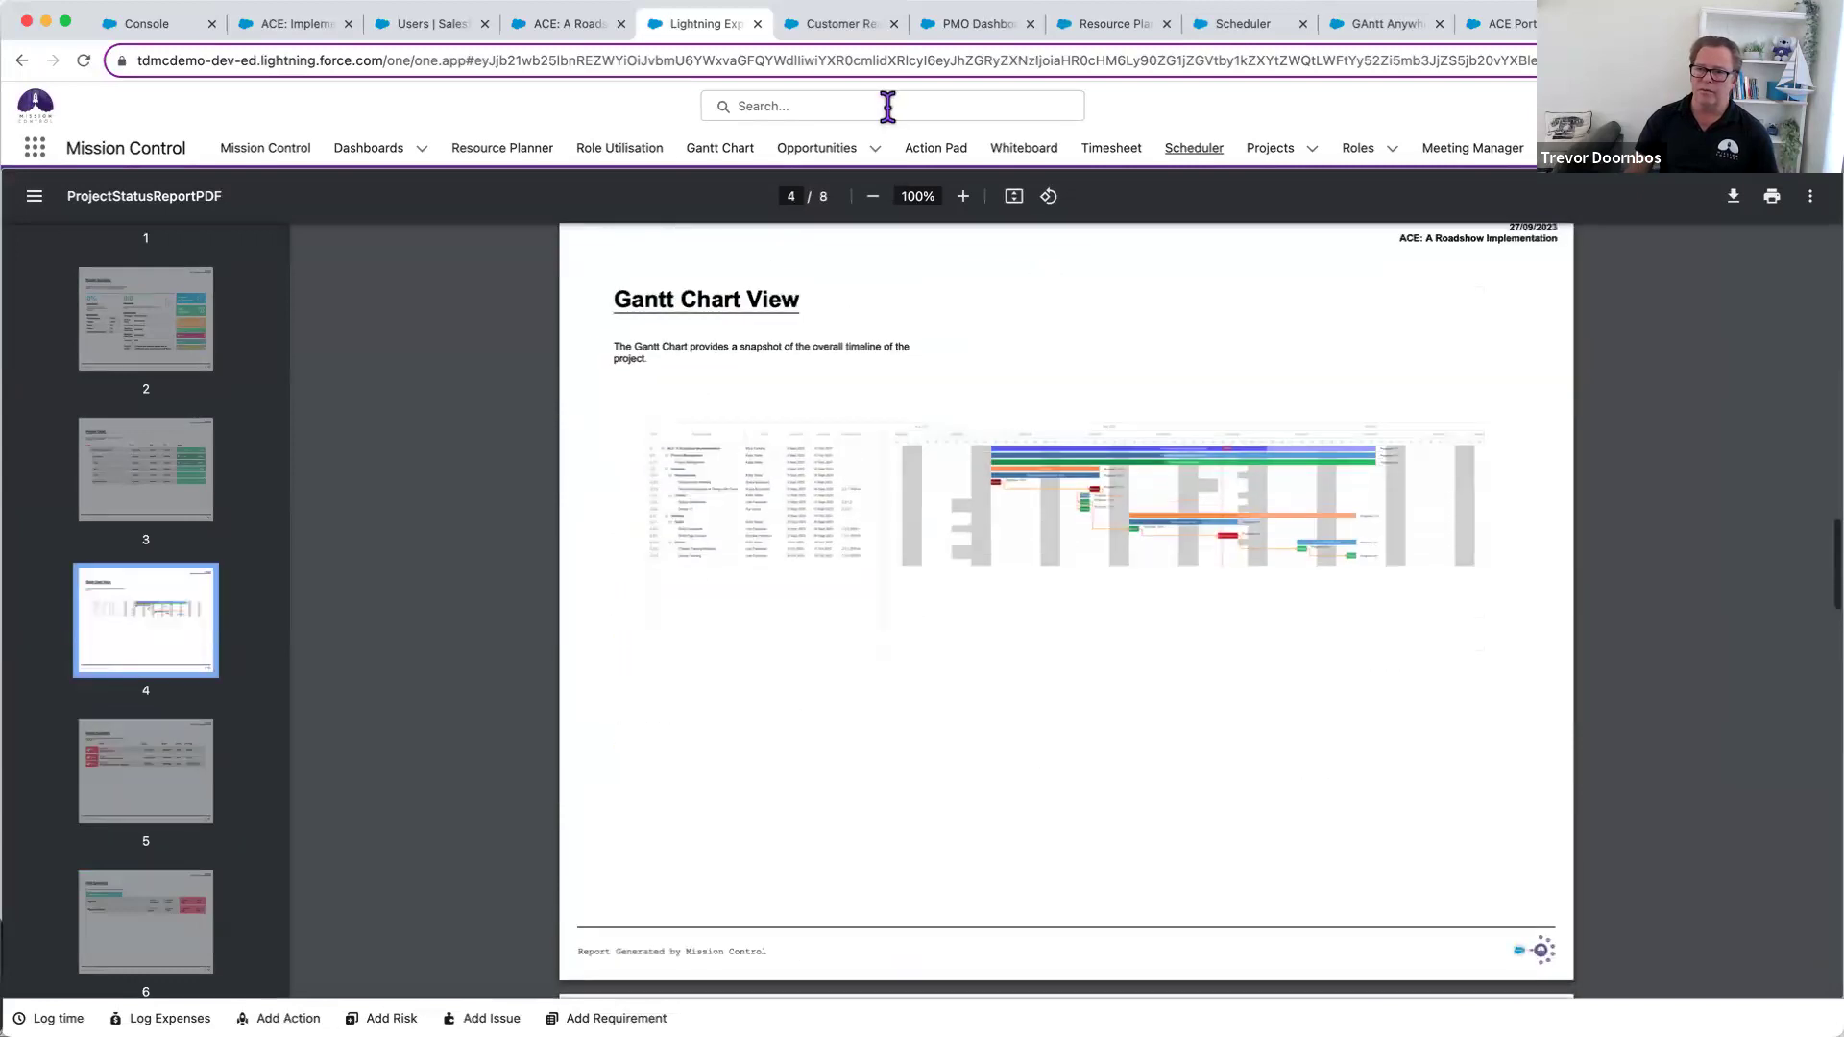
- Show the 4 Sept–12 Oct 2023 Gantt chart on the customer's read-only Roadshow project page
click(837, 26)
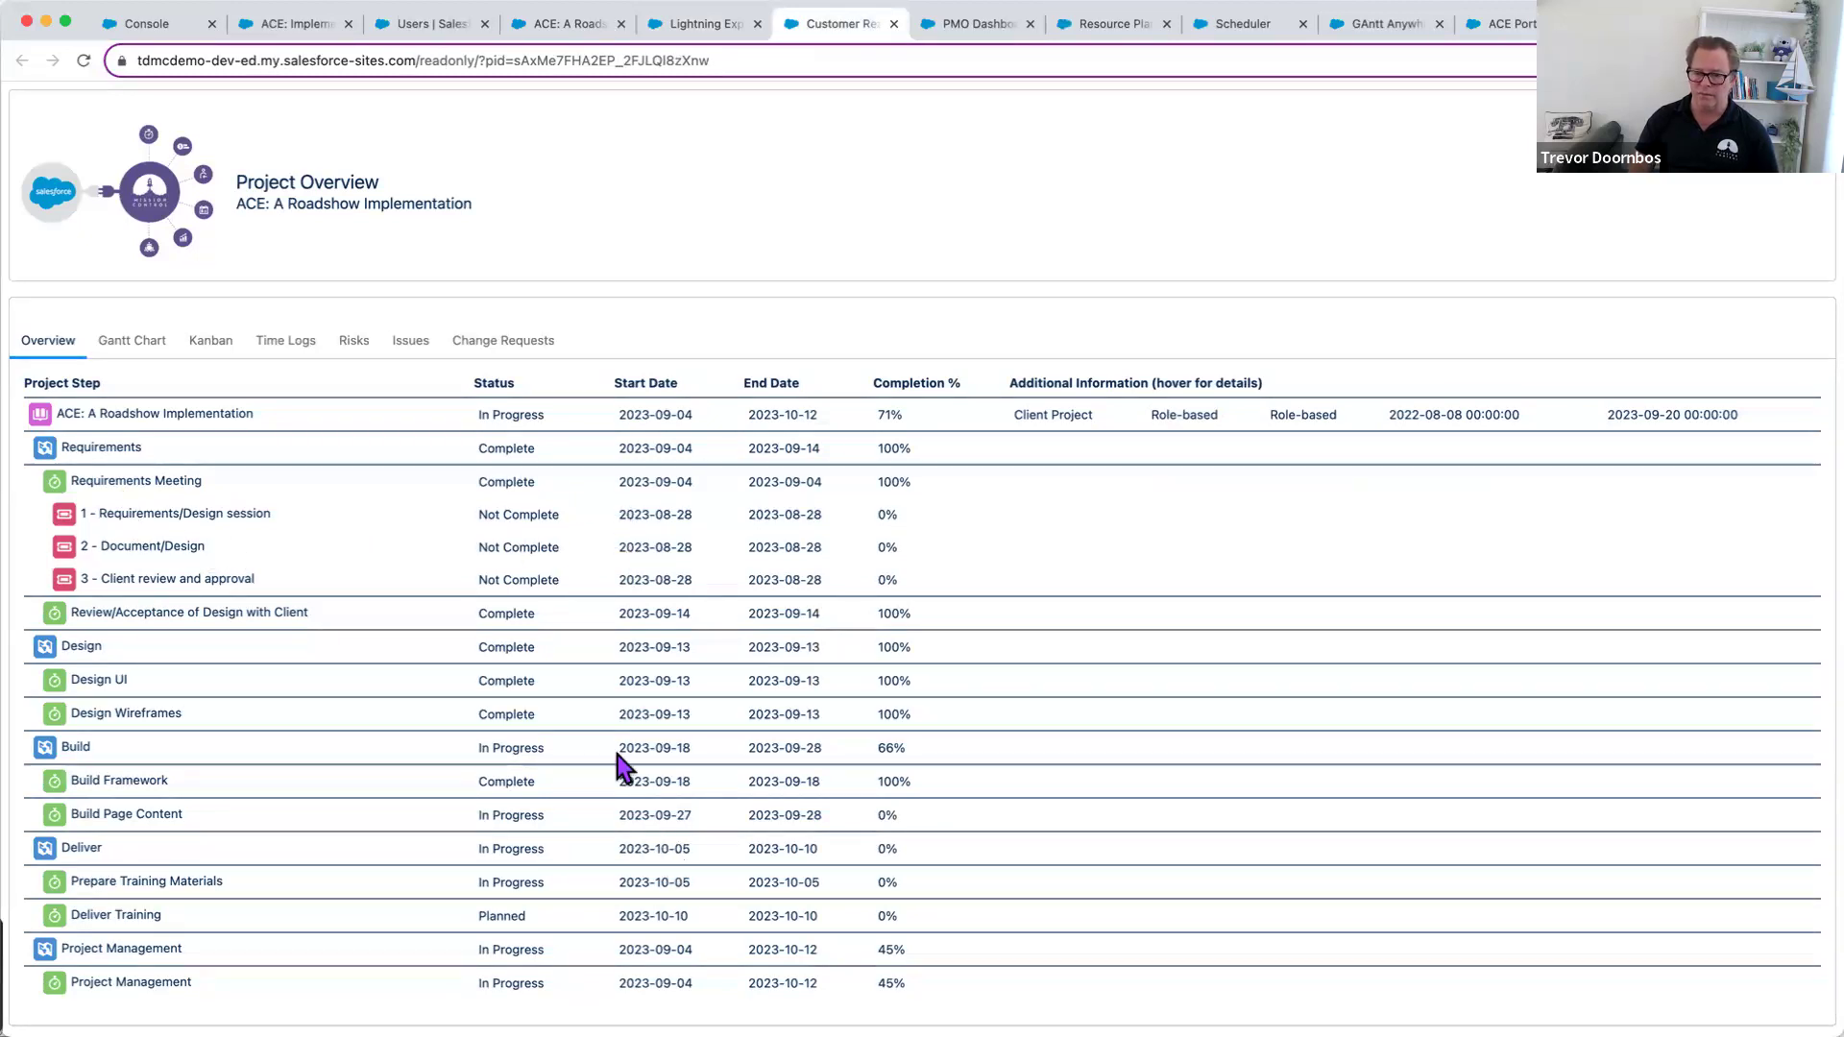
click(156, 360)
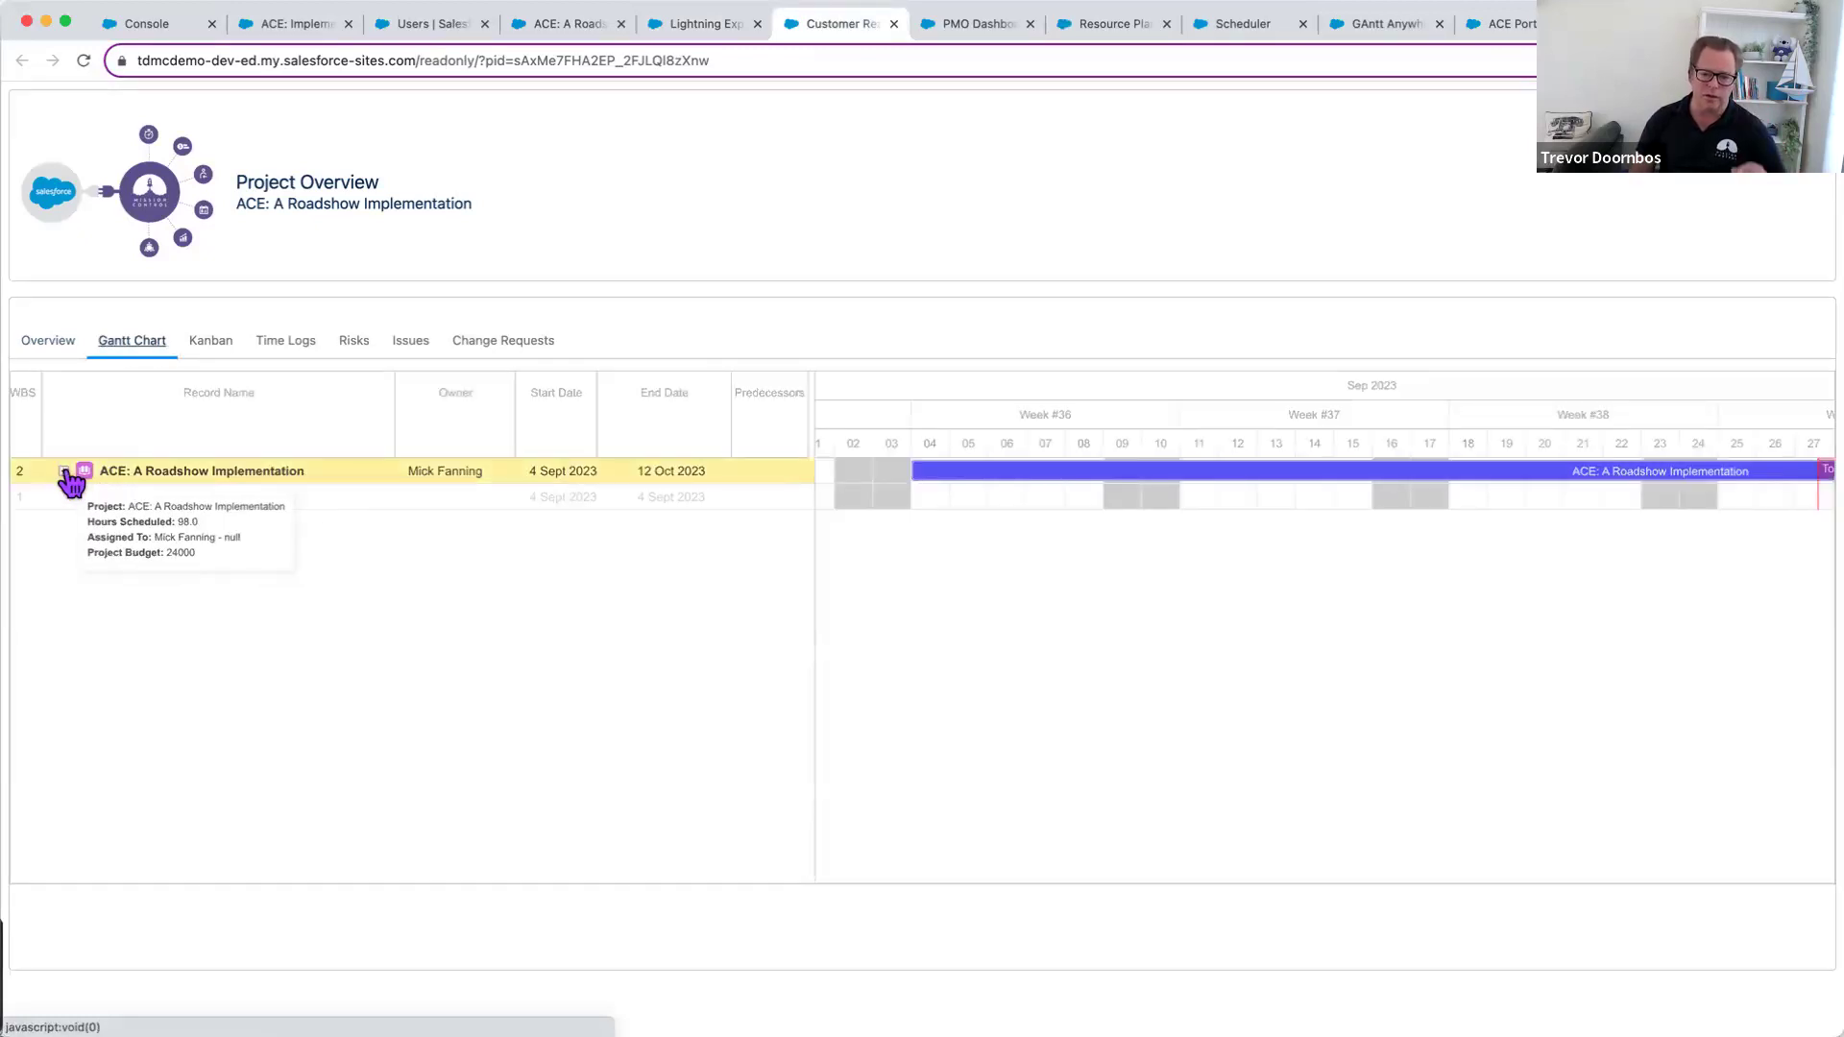
- Expand the project, Requirements, Design and Build Gantt rows, then show the Risks summary and risk log
click(65, 471)
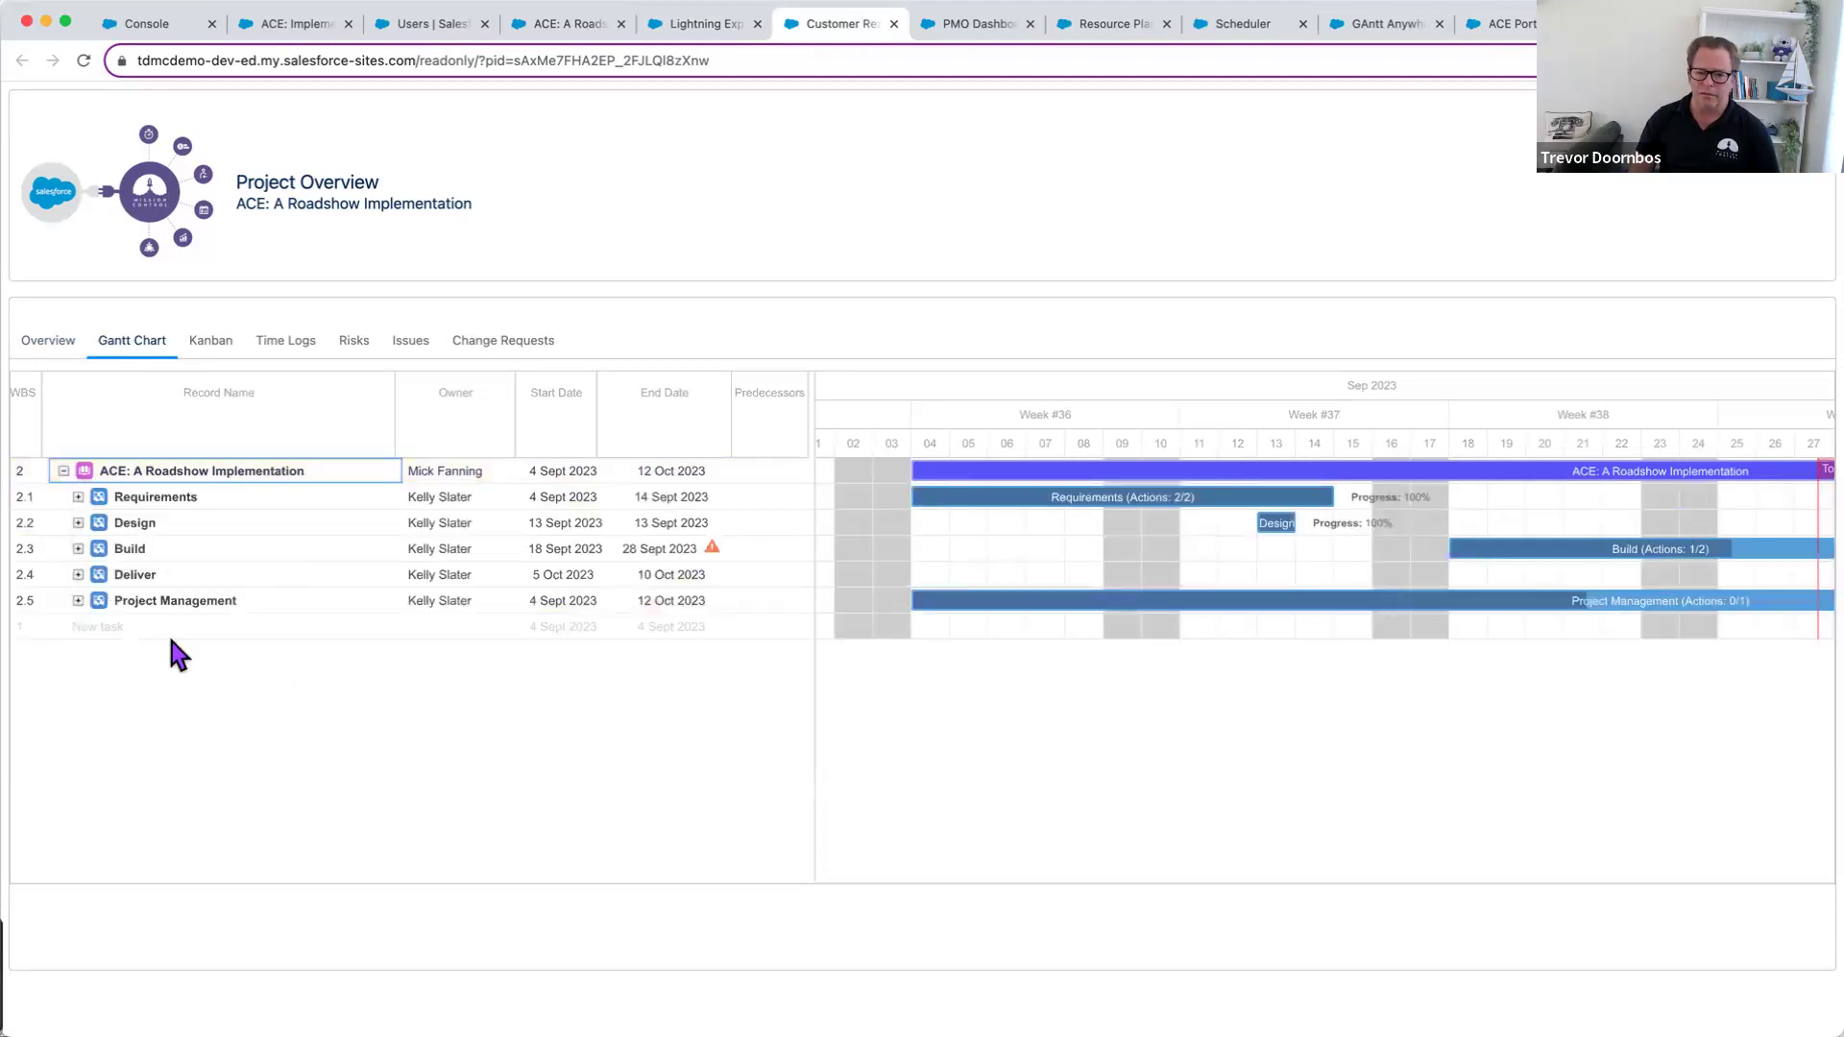
click(77, 497)
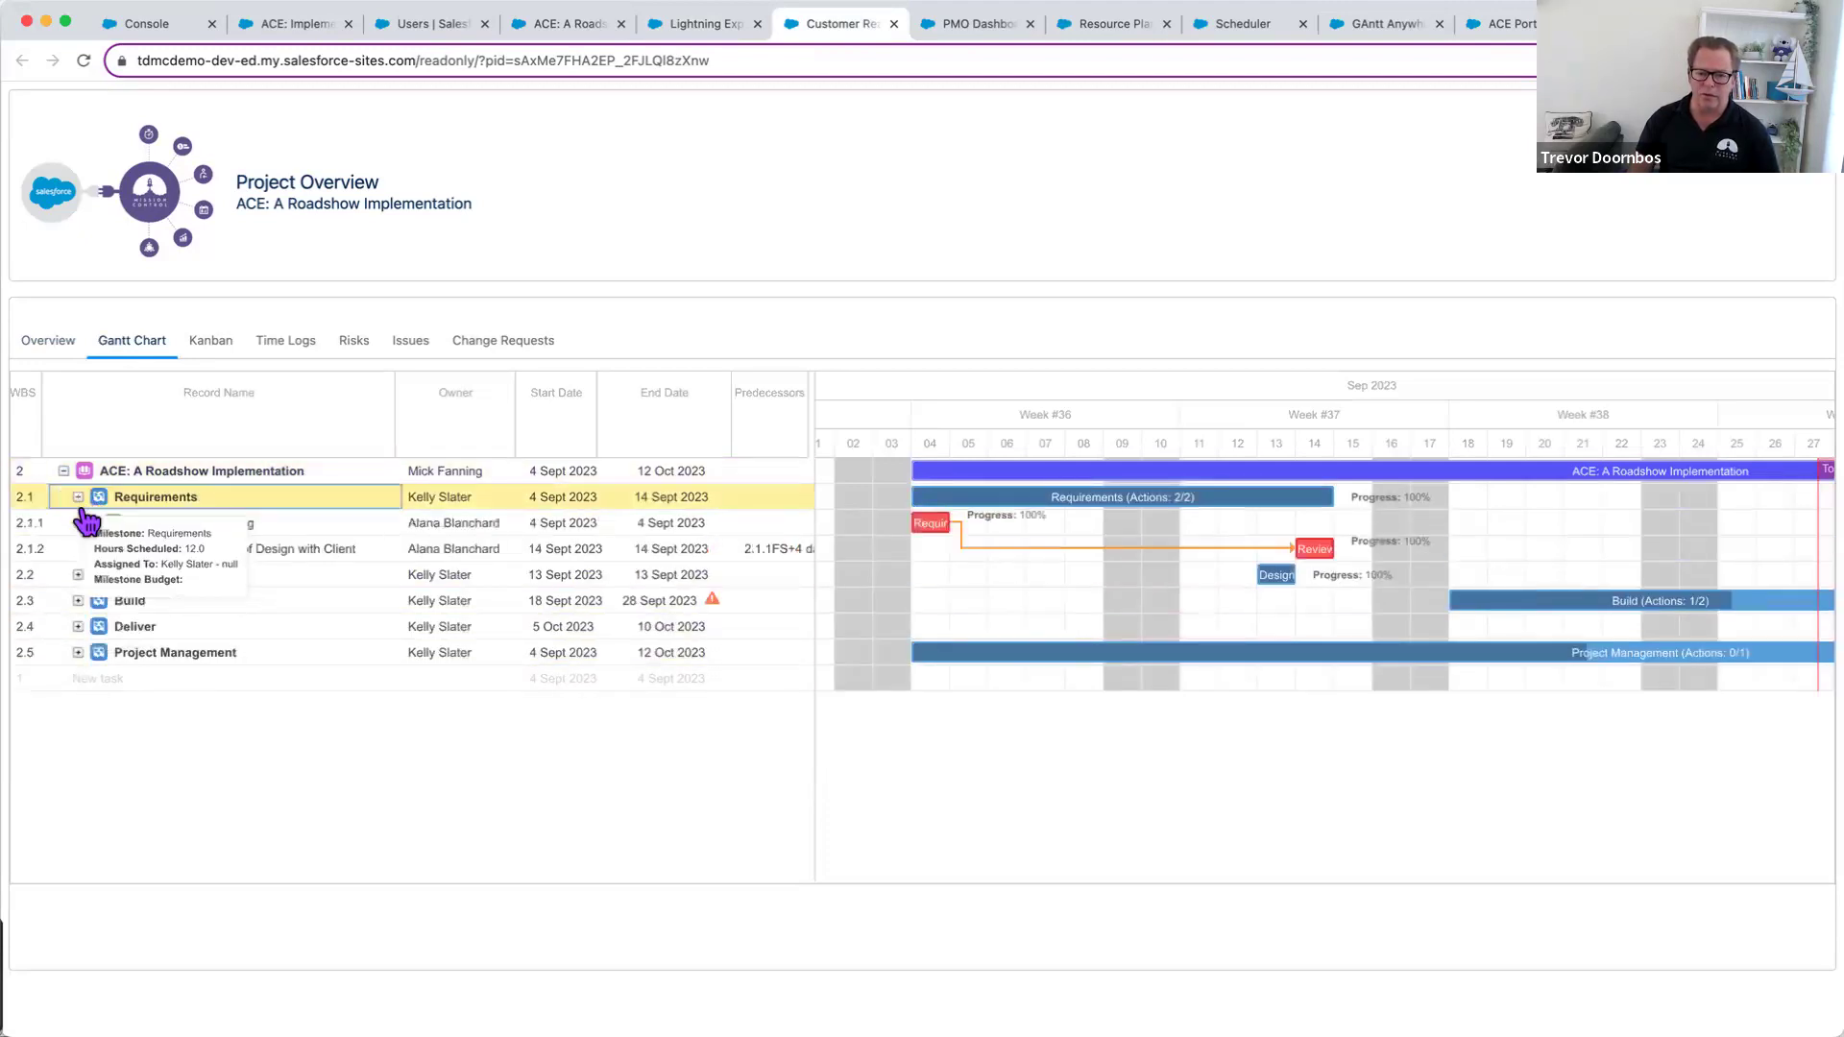
click(79, 576)
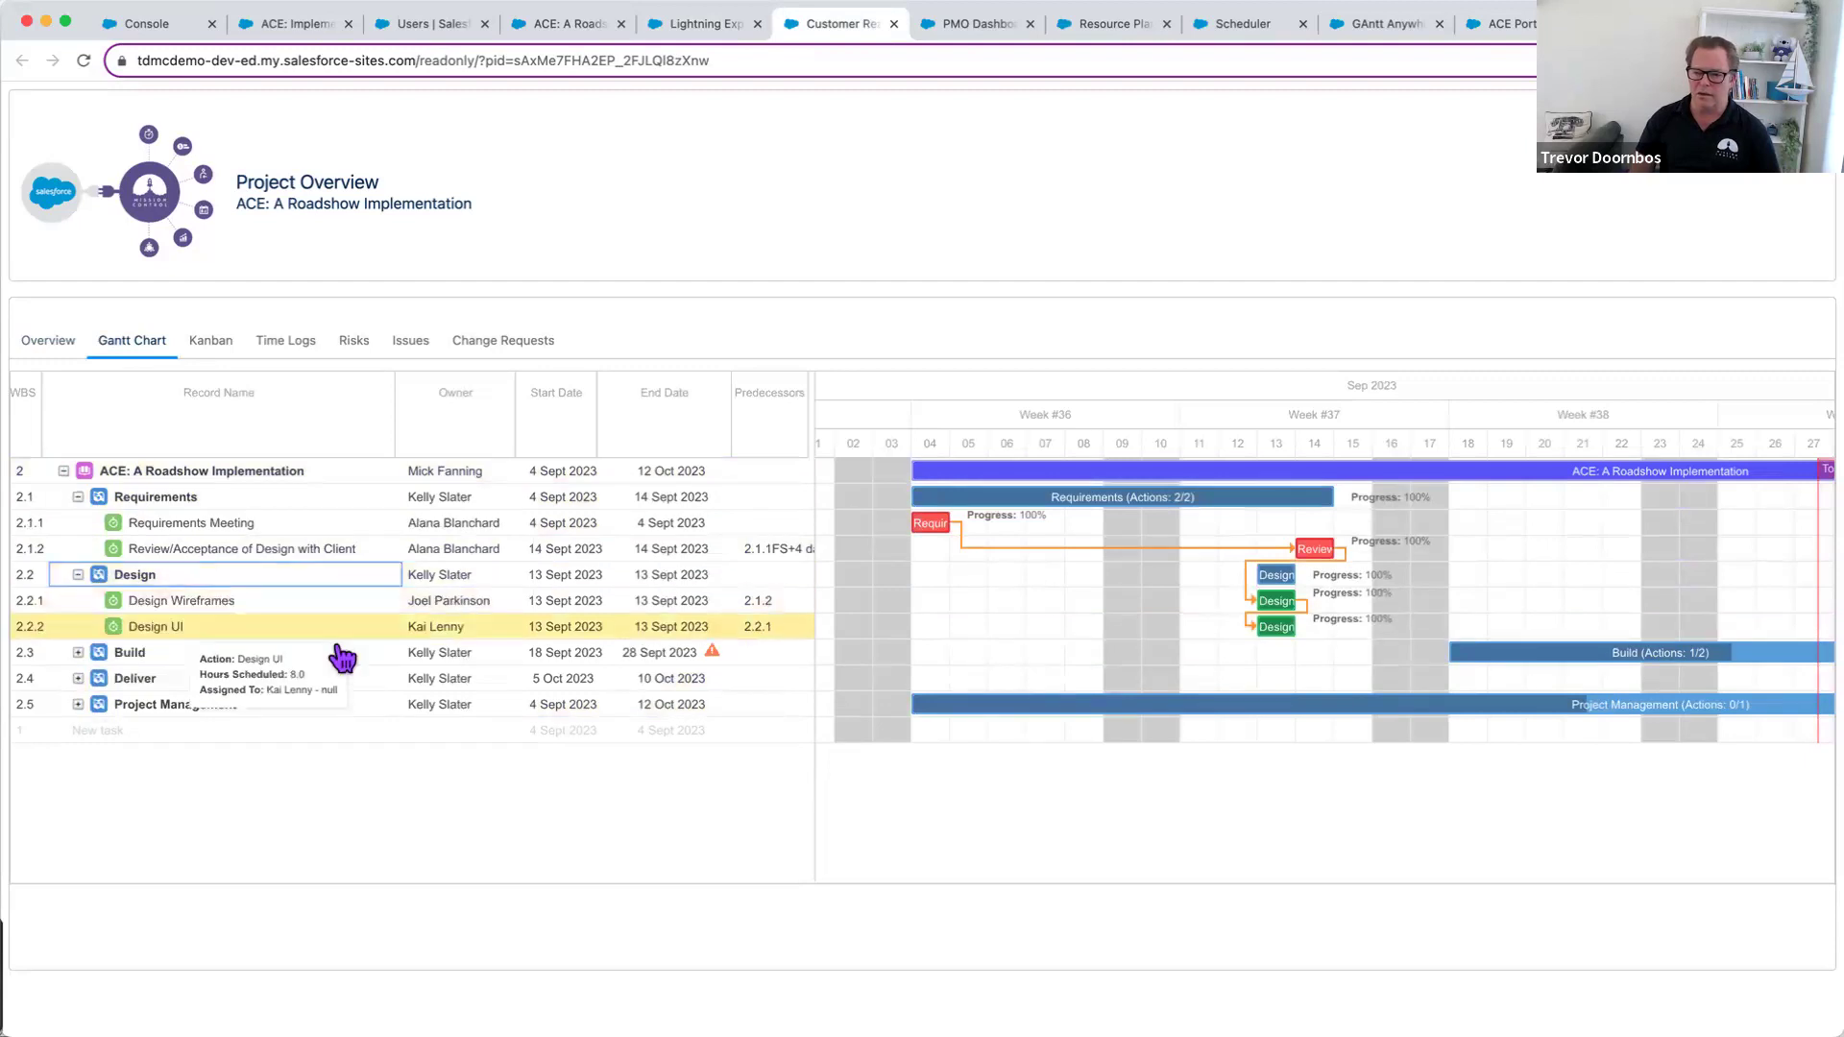
click(78, 652)
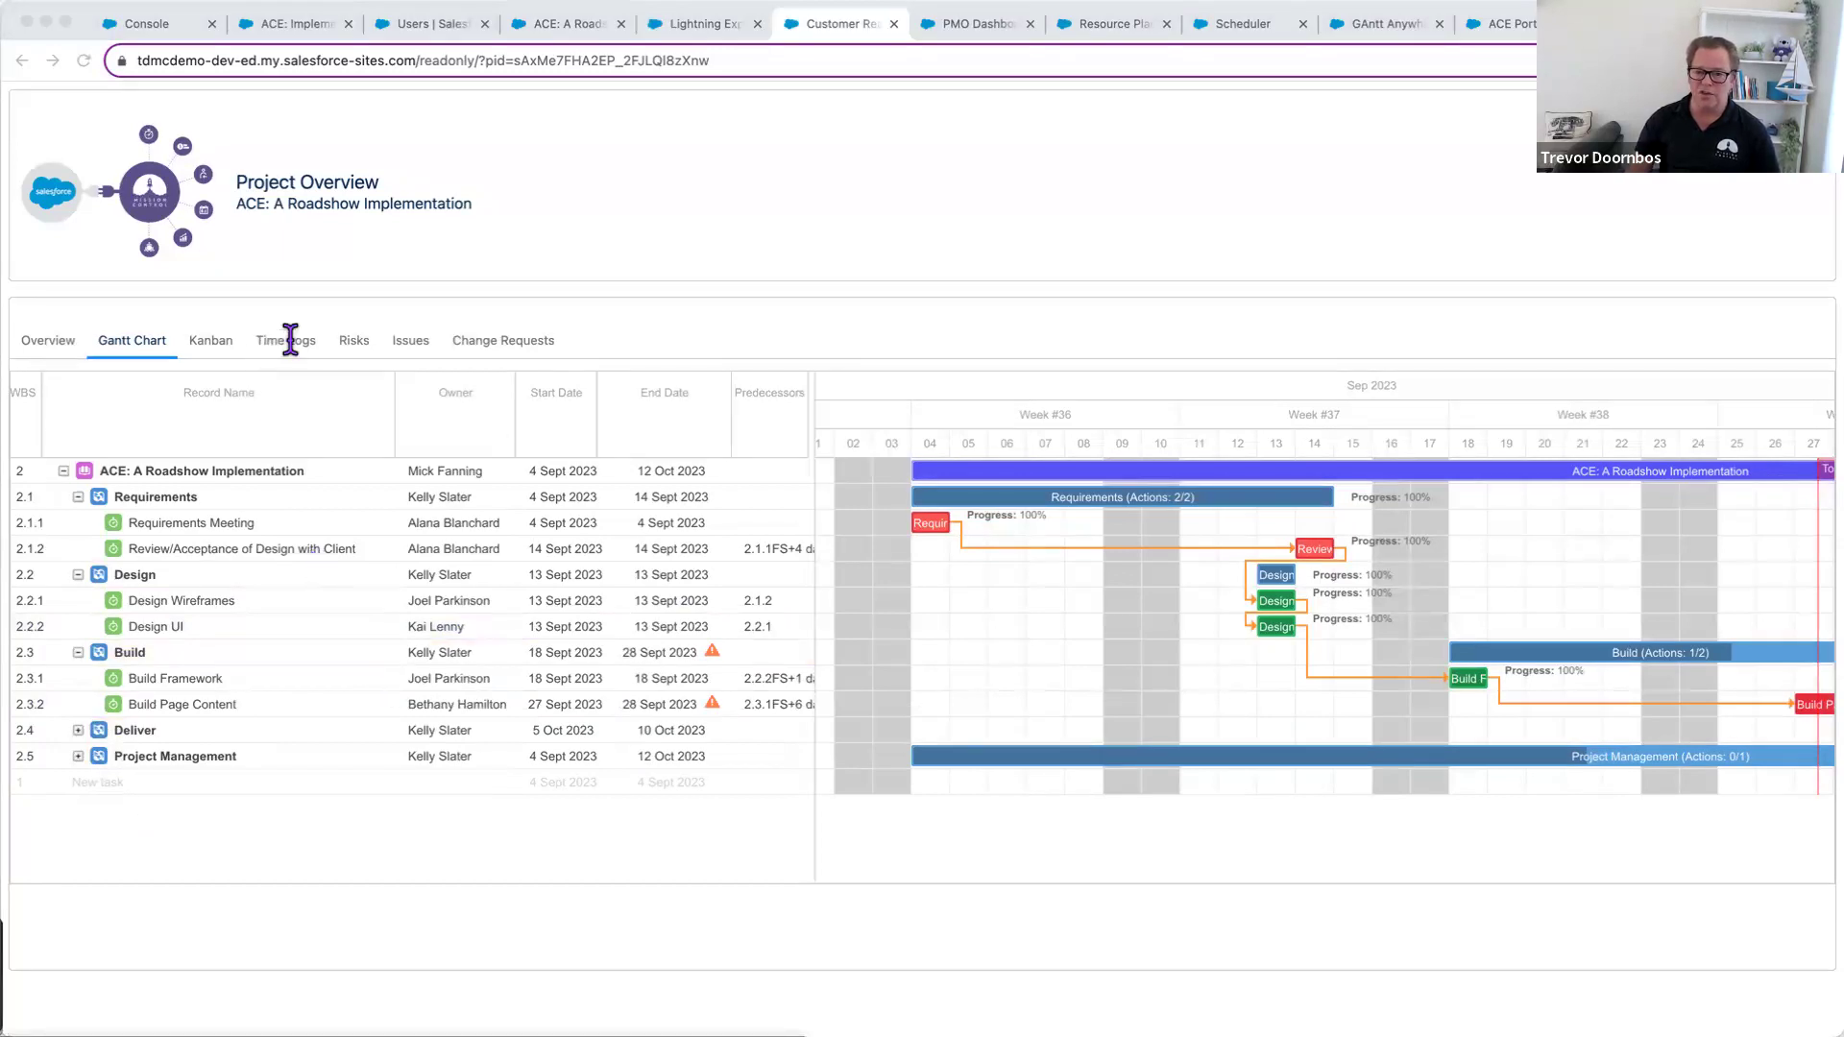
click(361, 349)
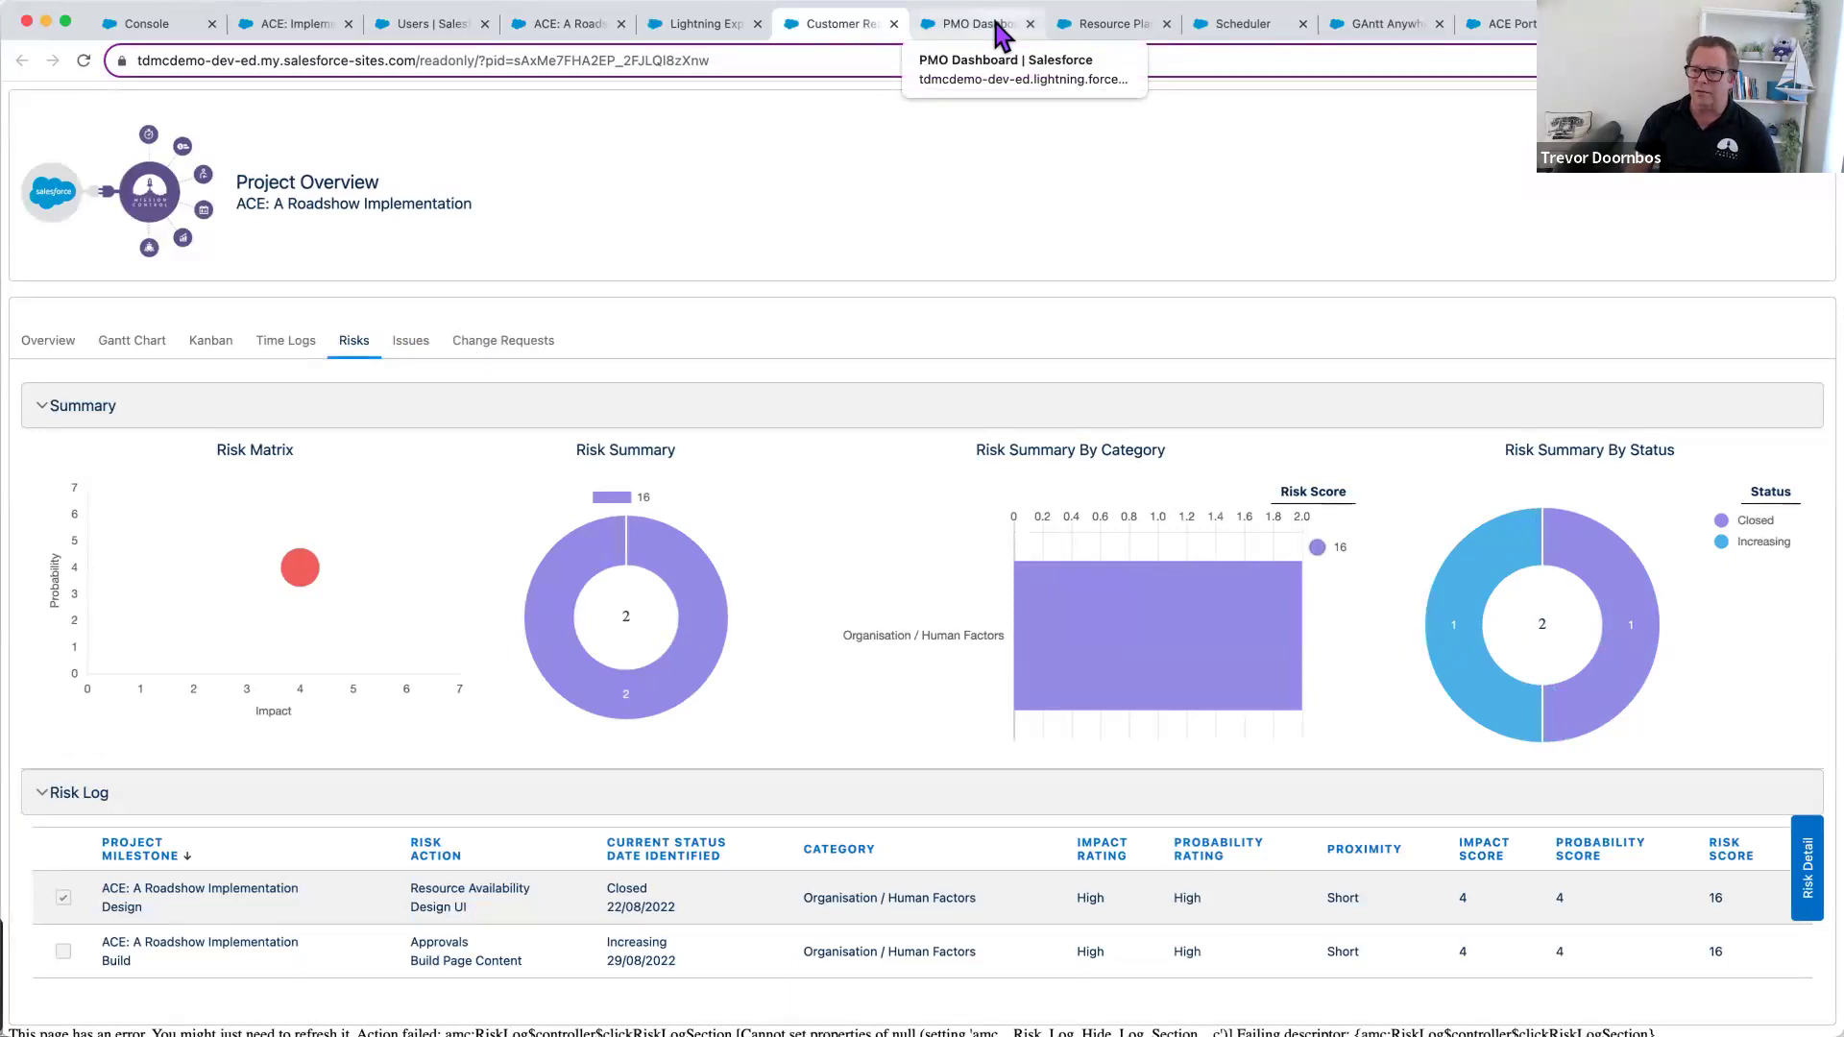
- Recalculate PMO dashboard CPI/SPI for 24 Sept 2023, then expand and re-collapse the ACE Roadshow breakdown
click(999, 34)
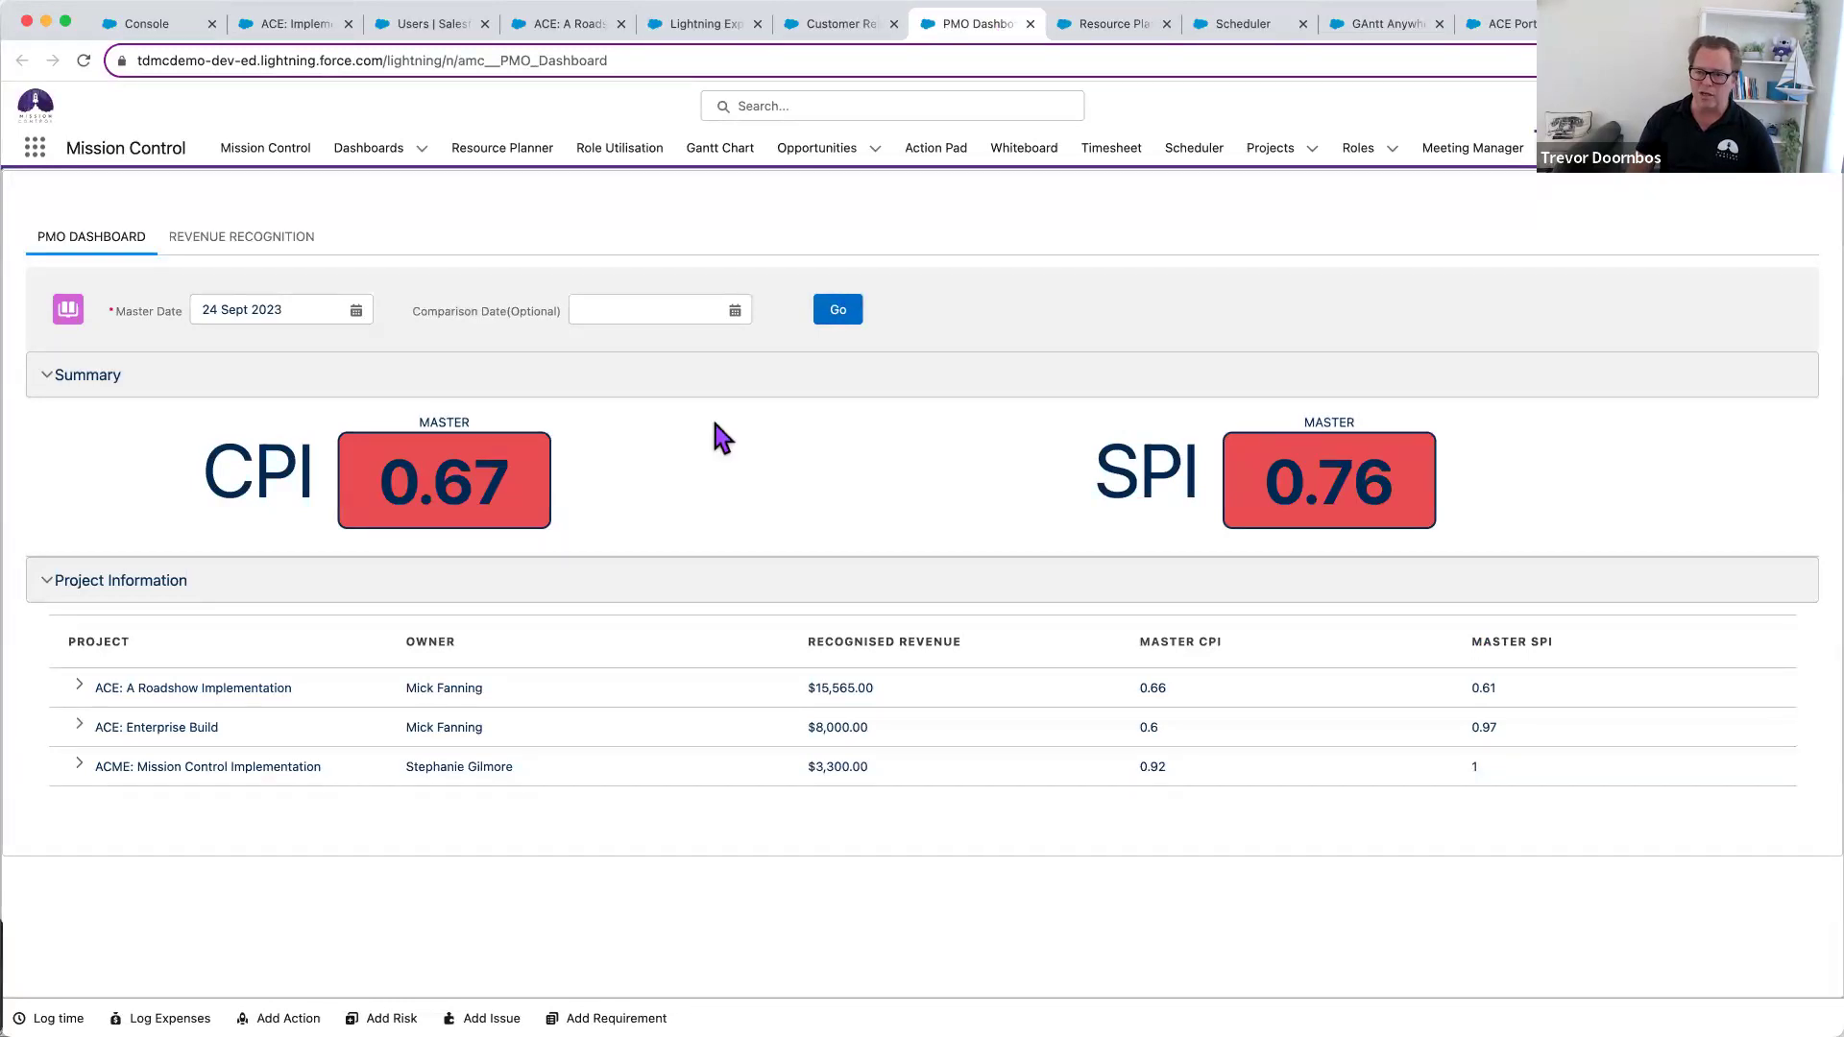
click(837, 312)
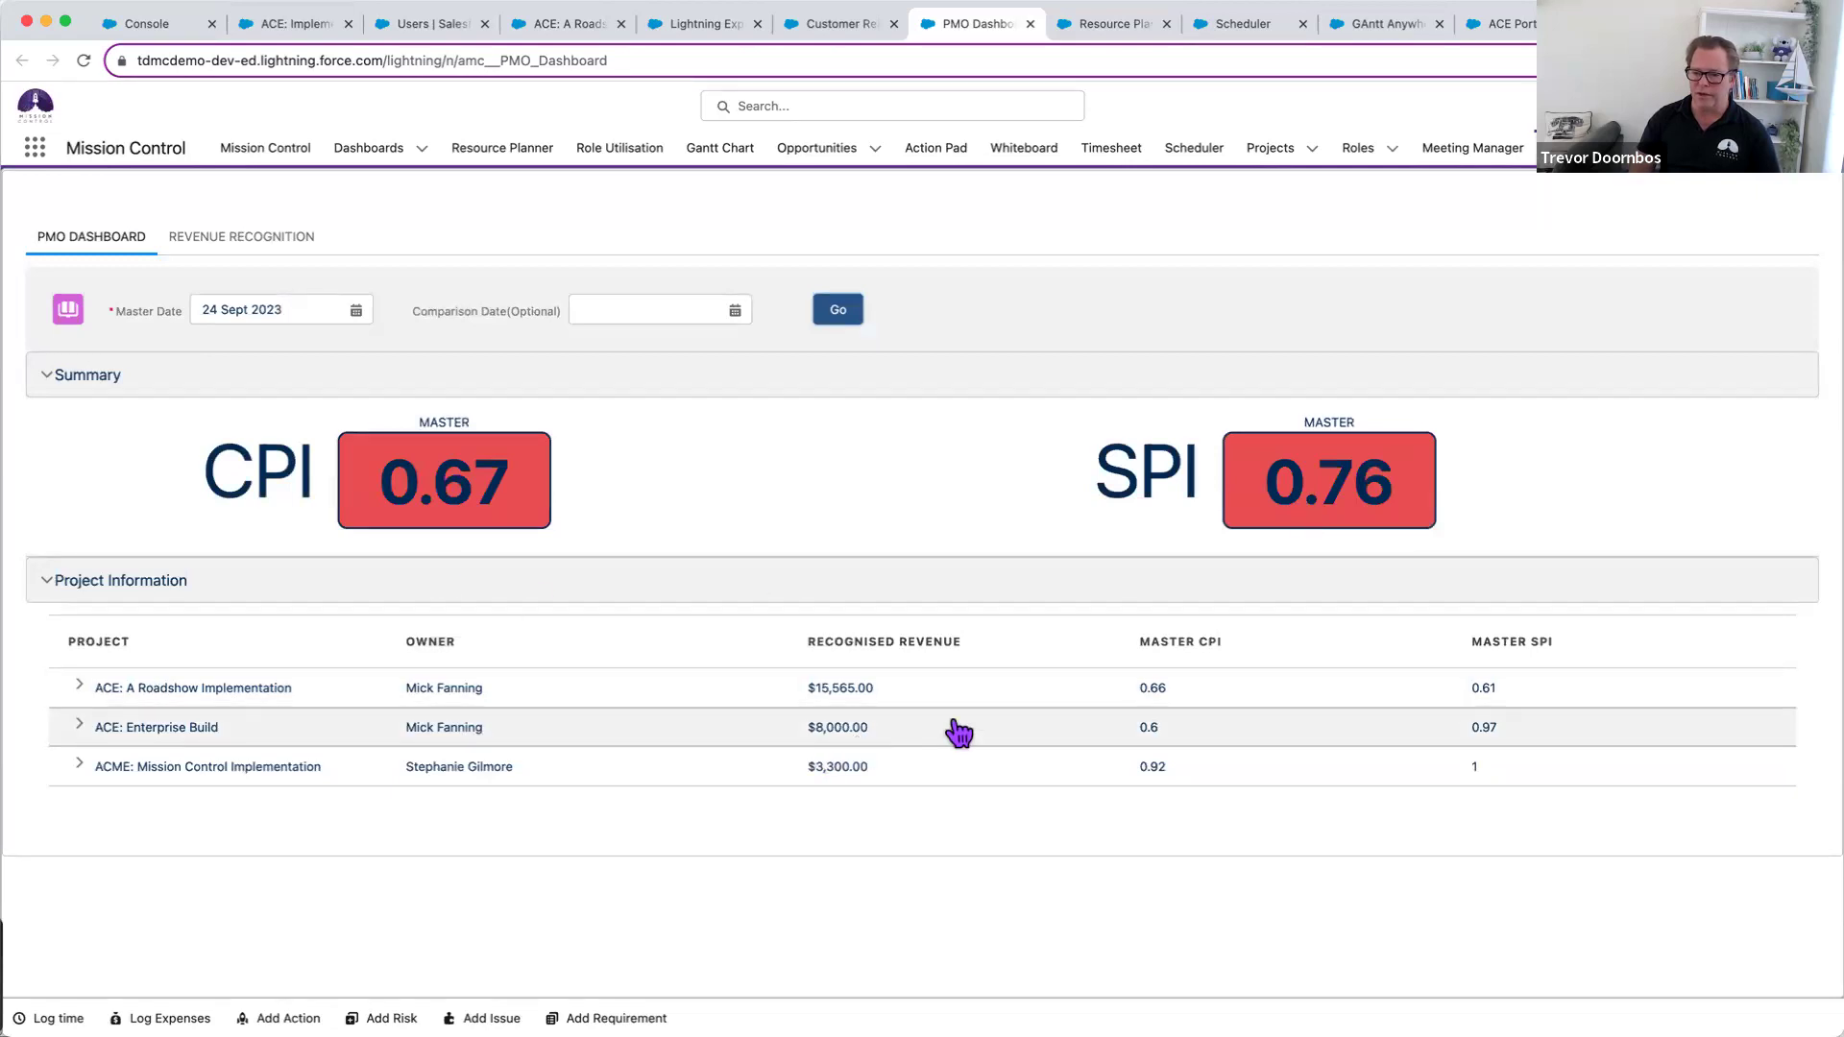
click(80, 684)
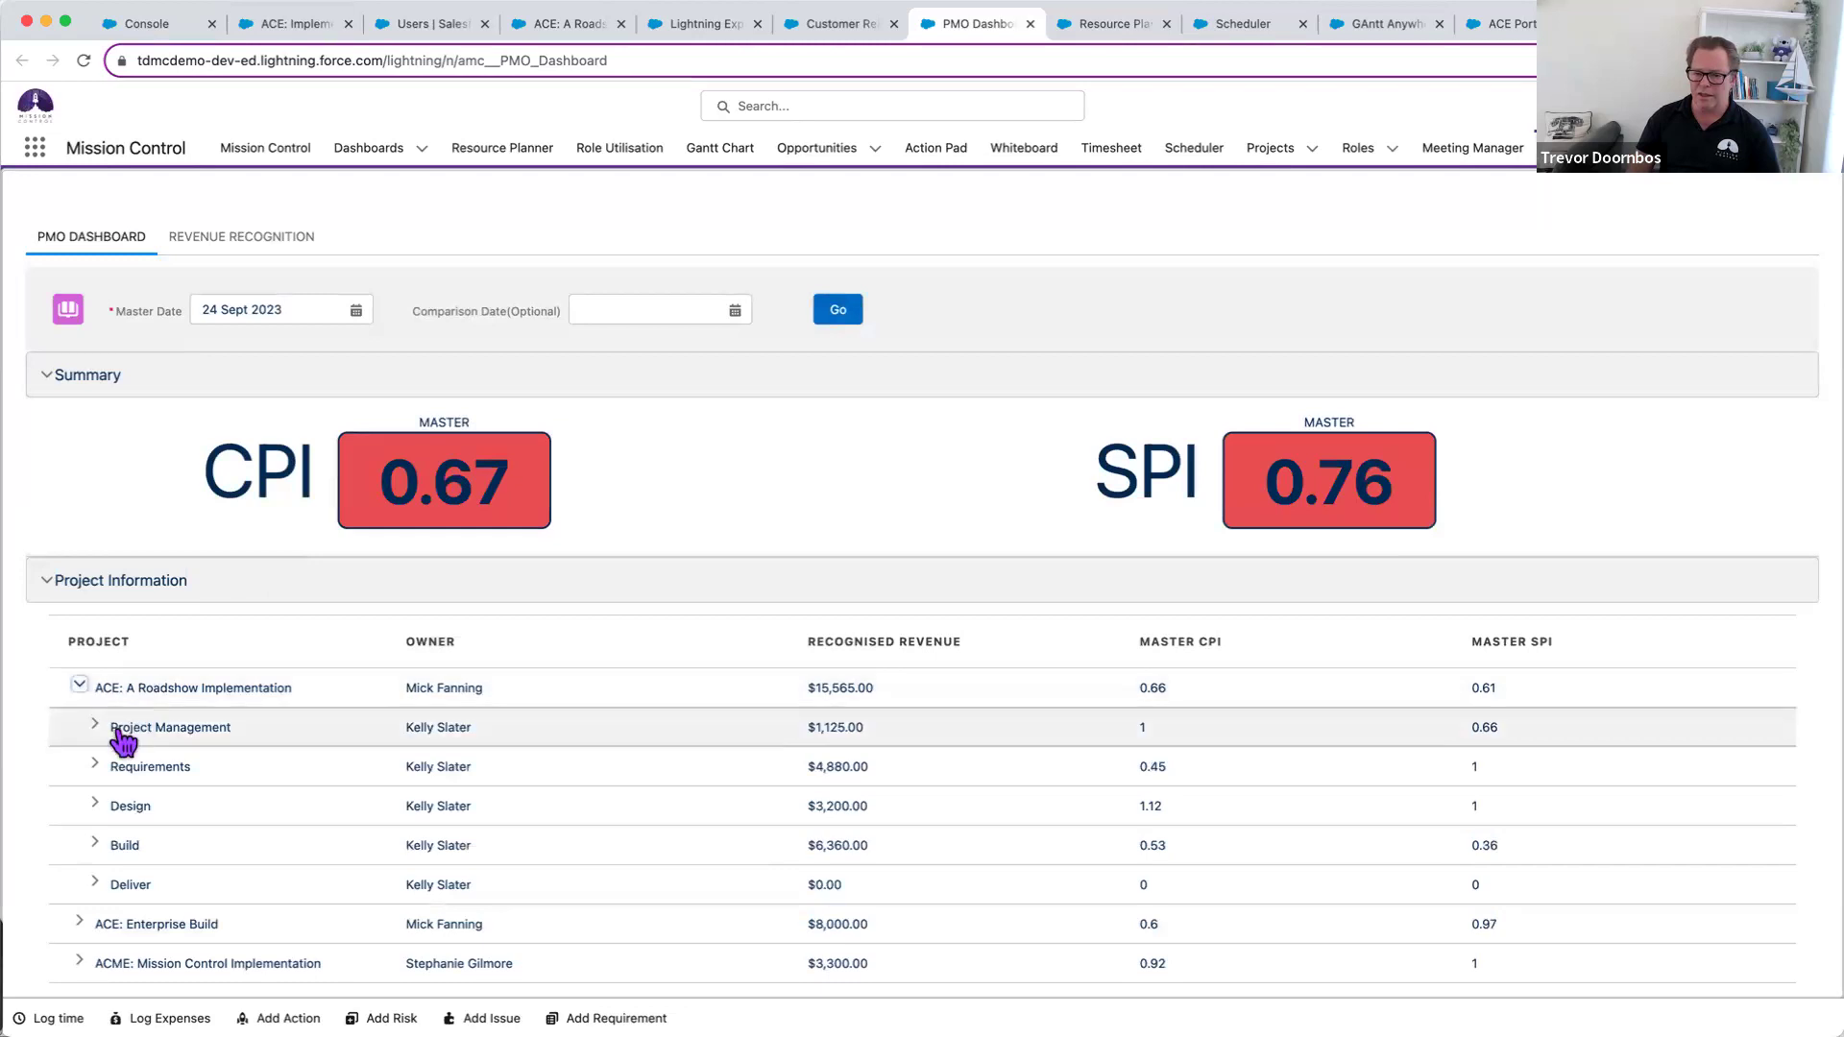
click(95, 763)
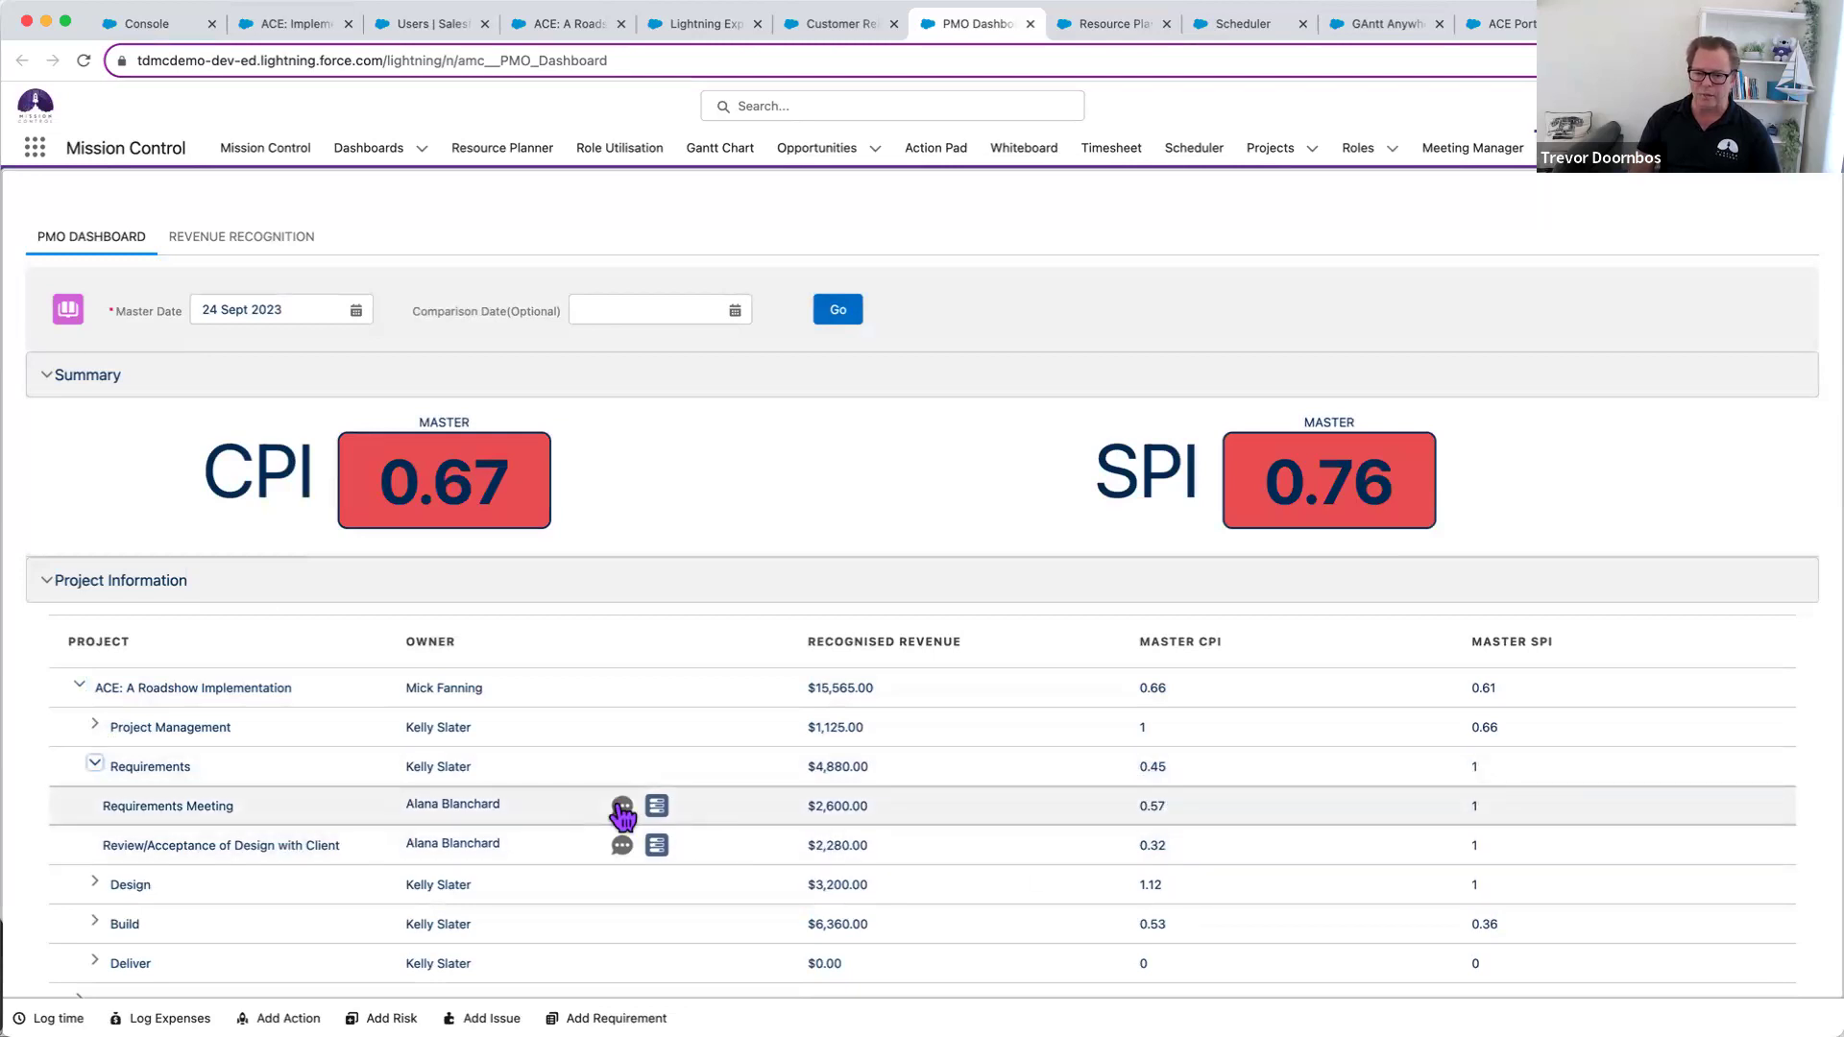
click(80, 689)
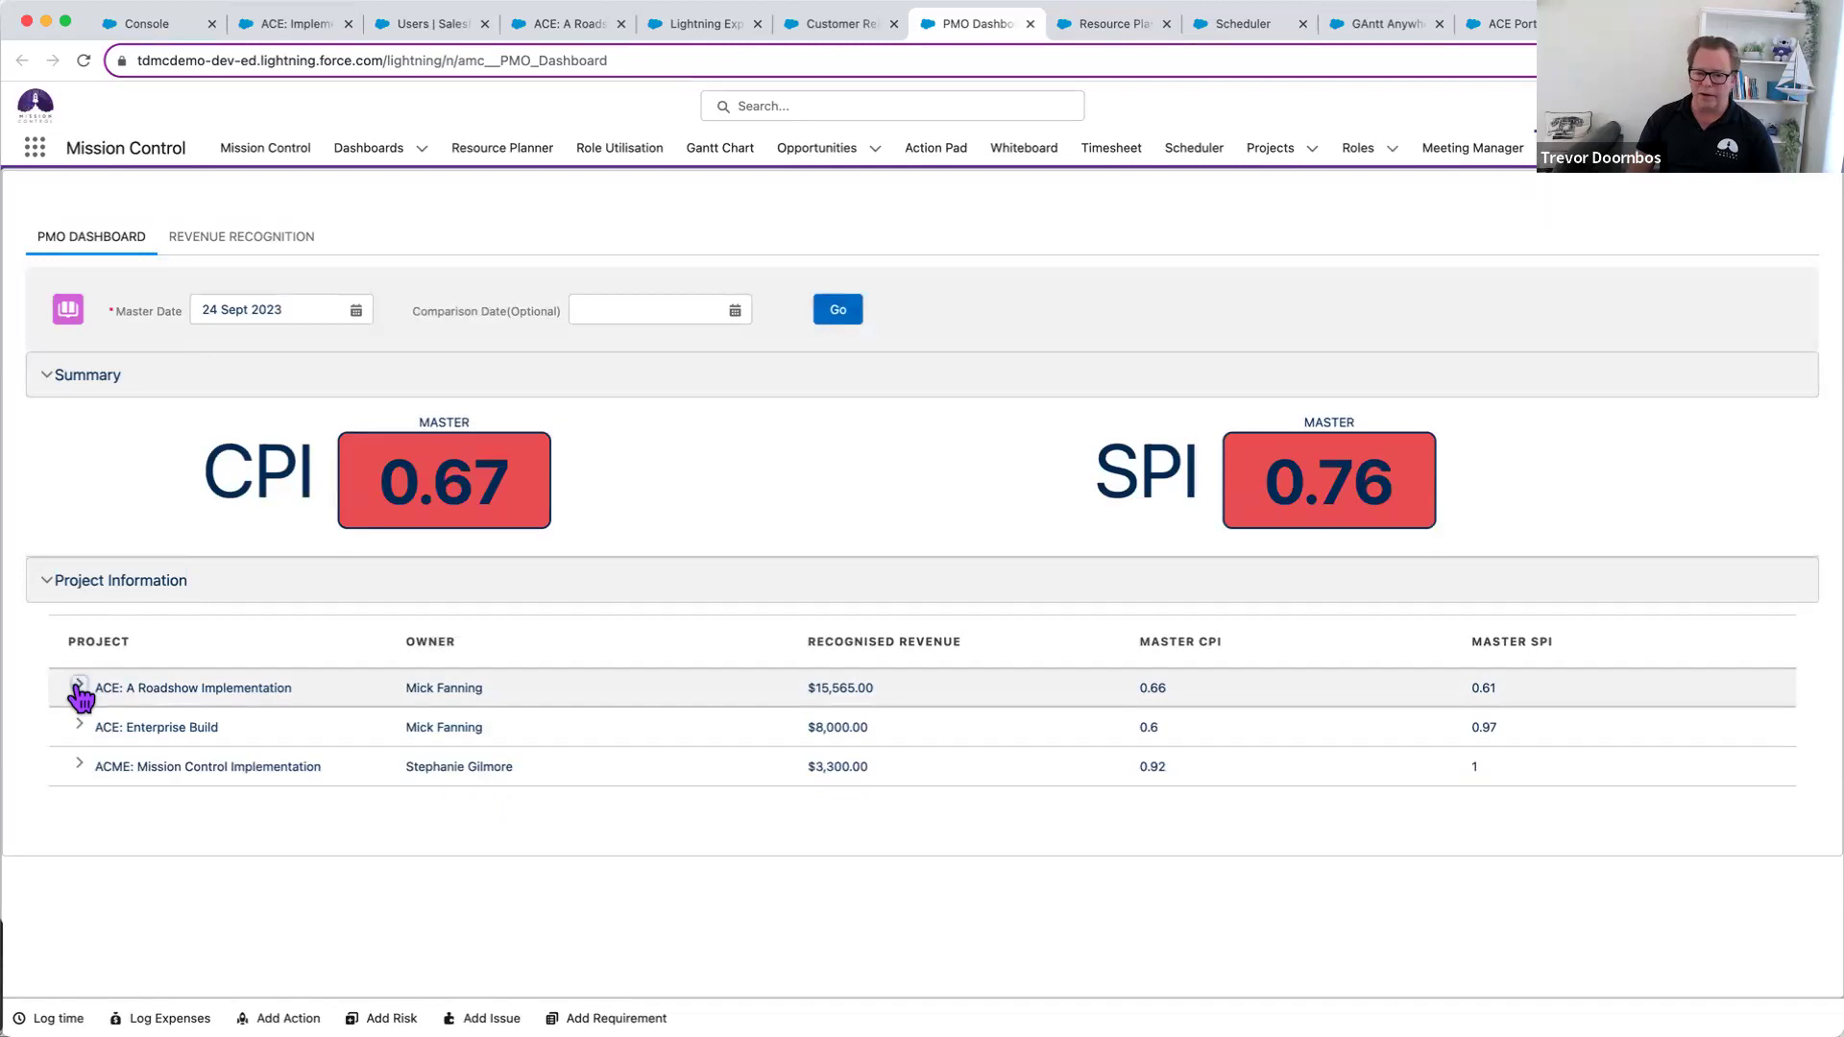
- Recalculate dashboard CPI and SPI against a 20 Sept 2023 comparison date, then go to Revenue Recognition
click(603, 300)
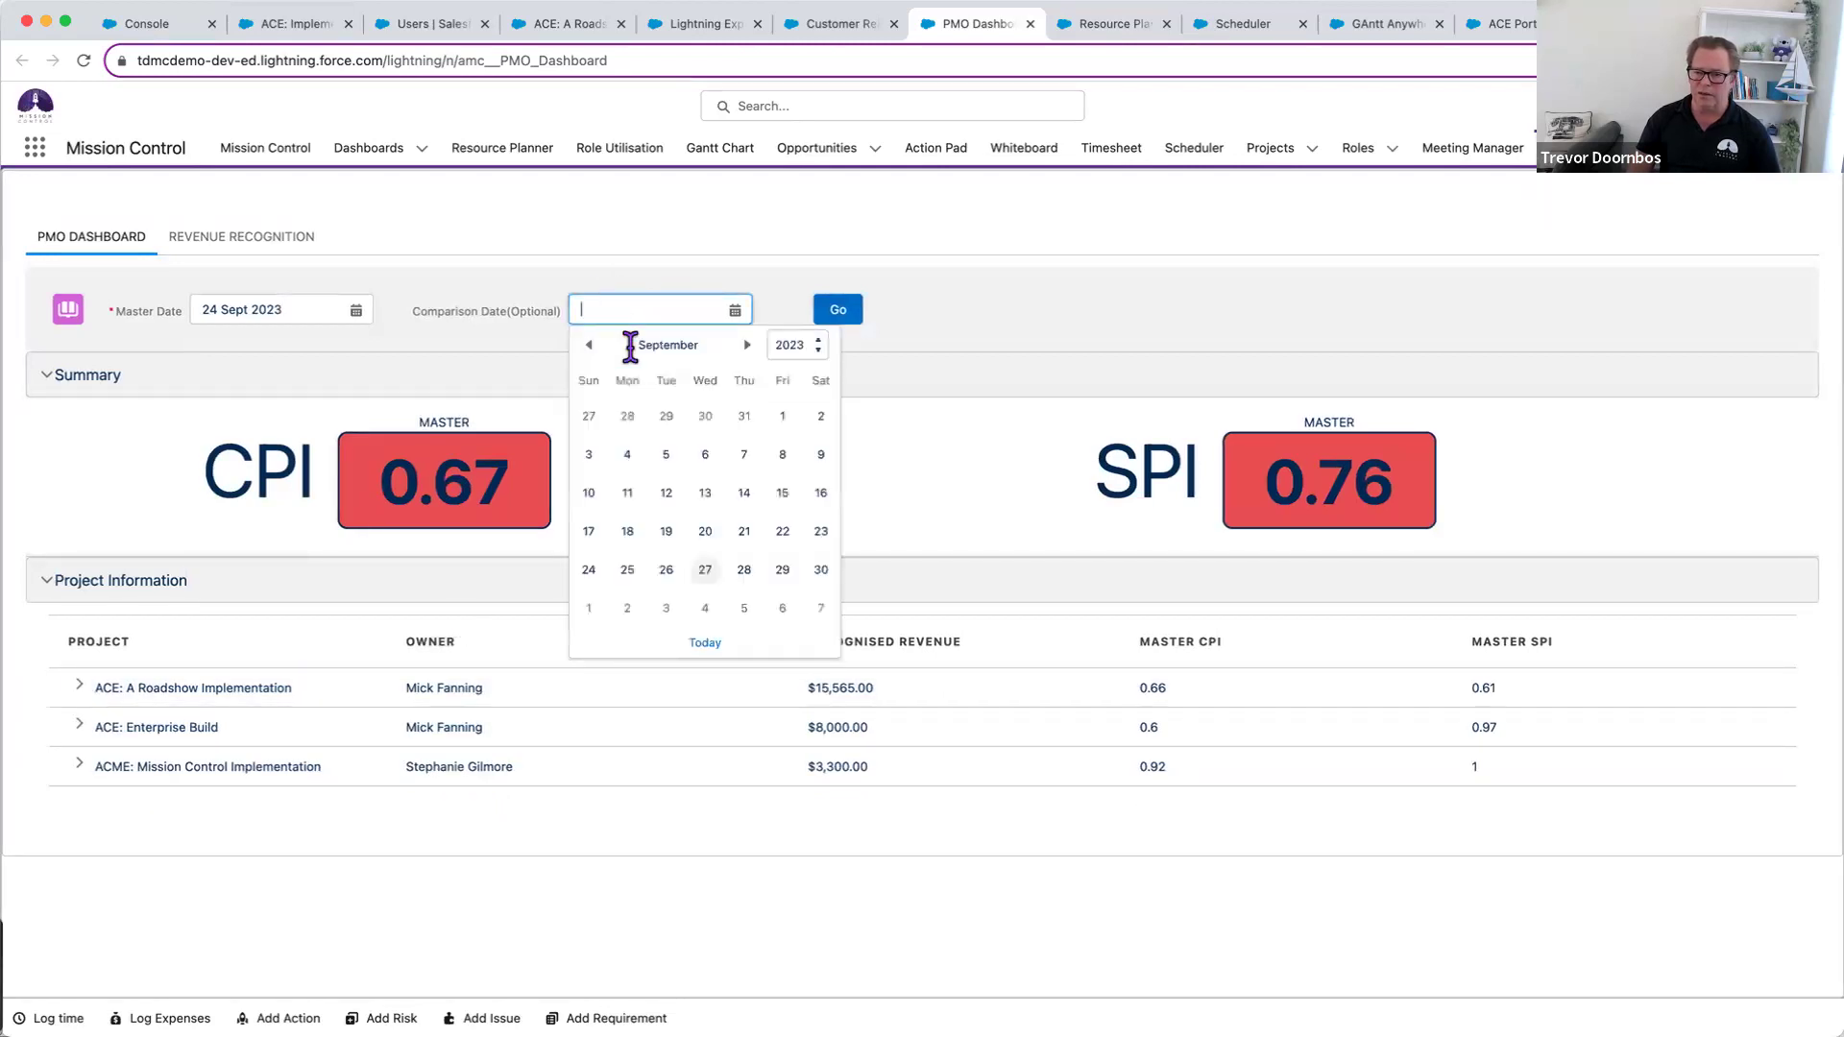
click(704, 534)
click(826, 325)
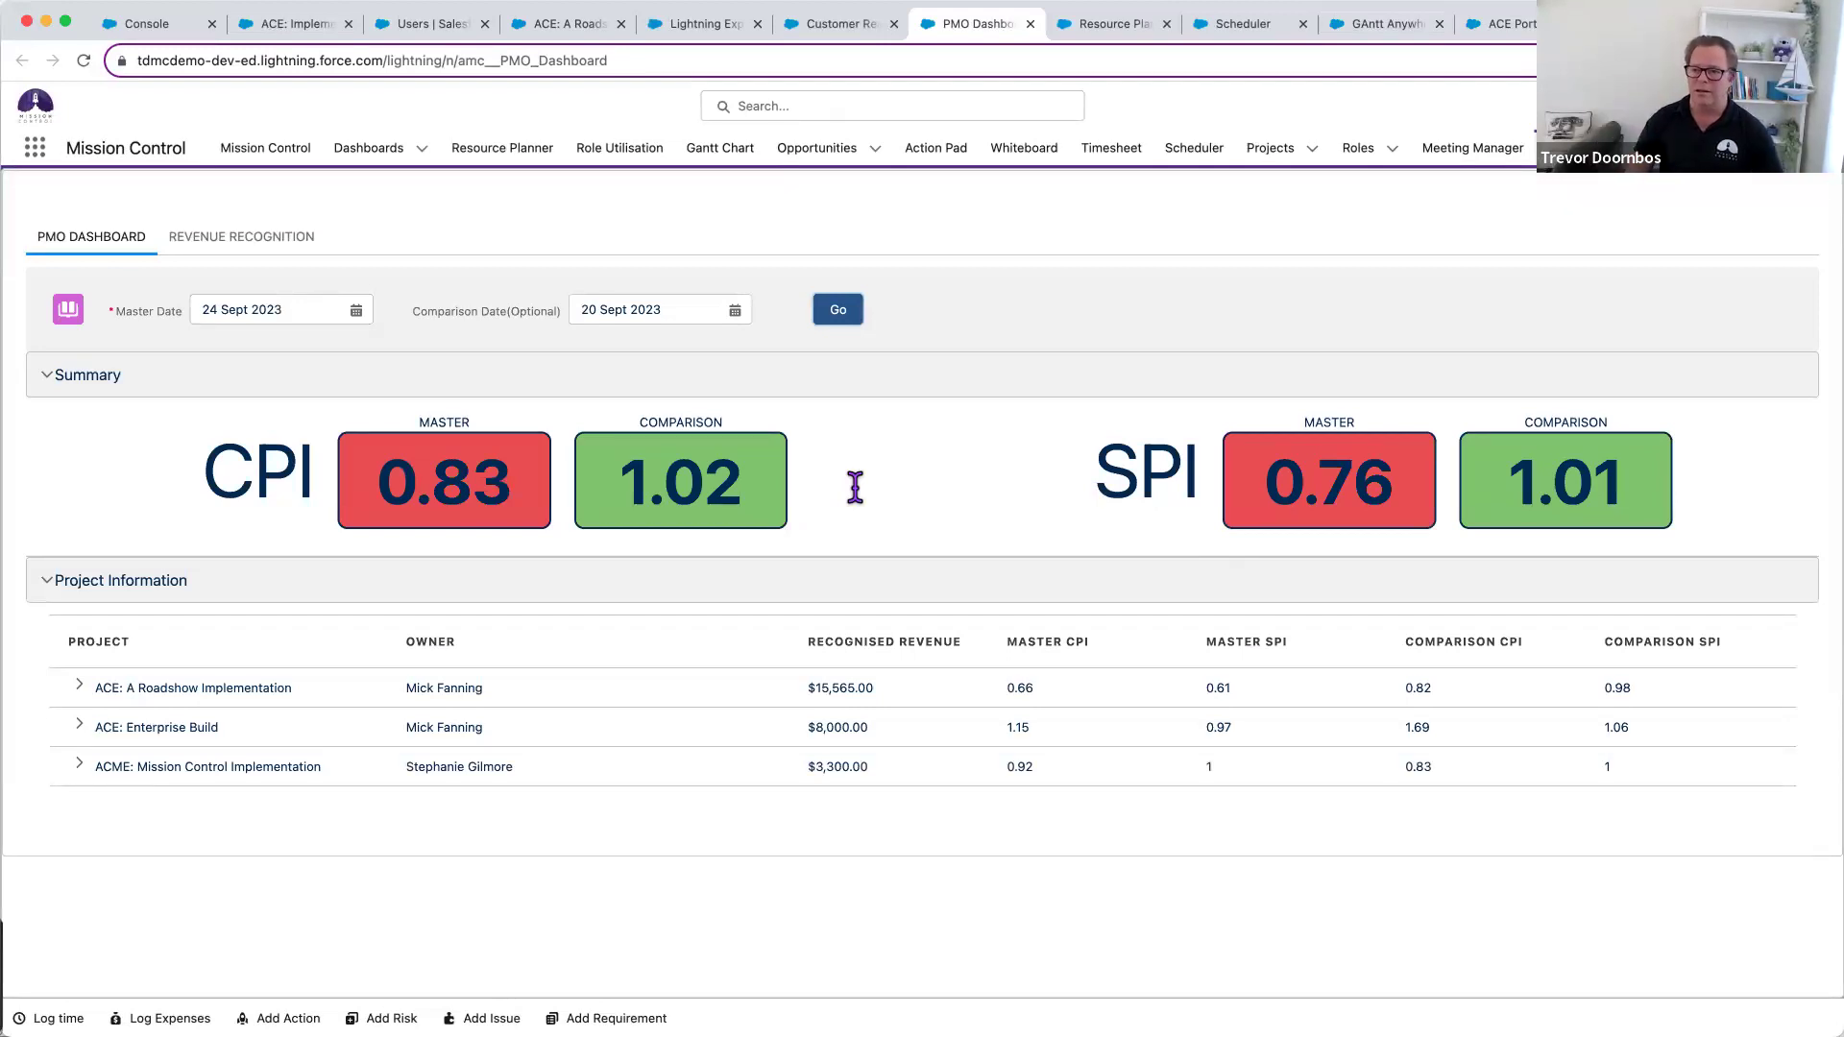
click(252, 240)
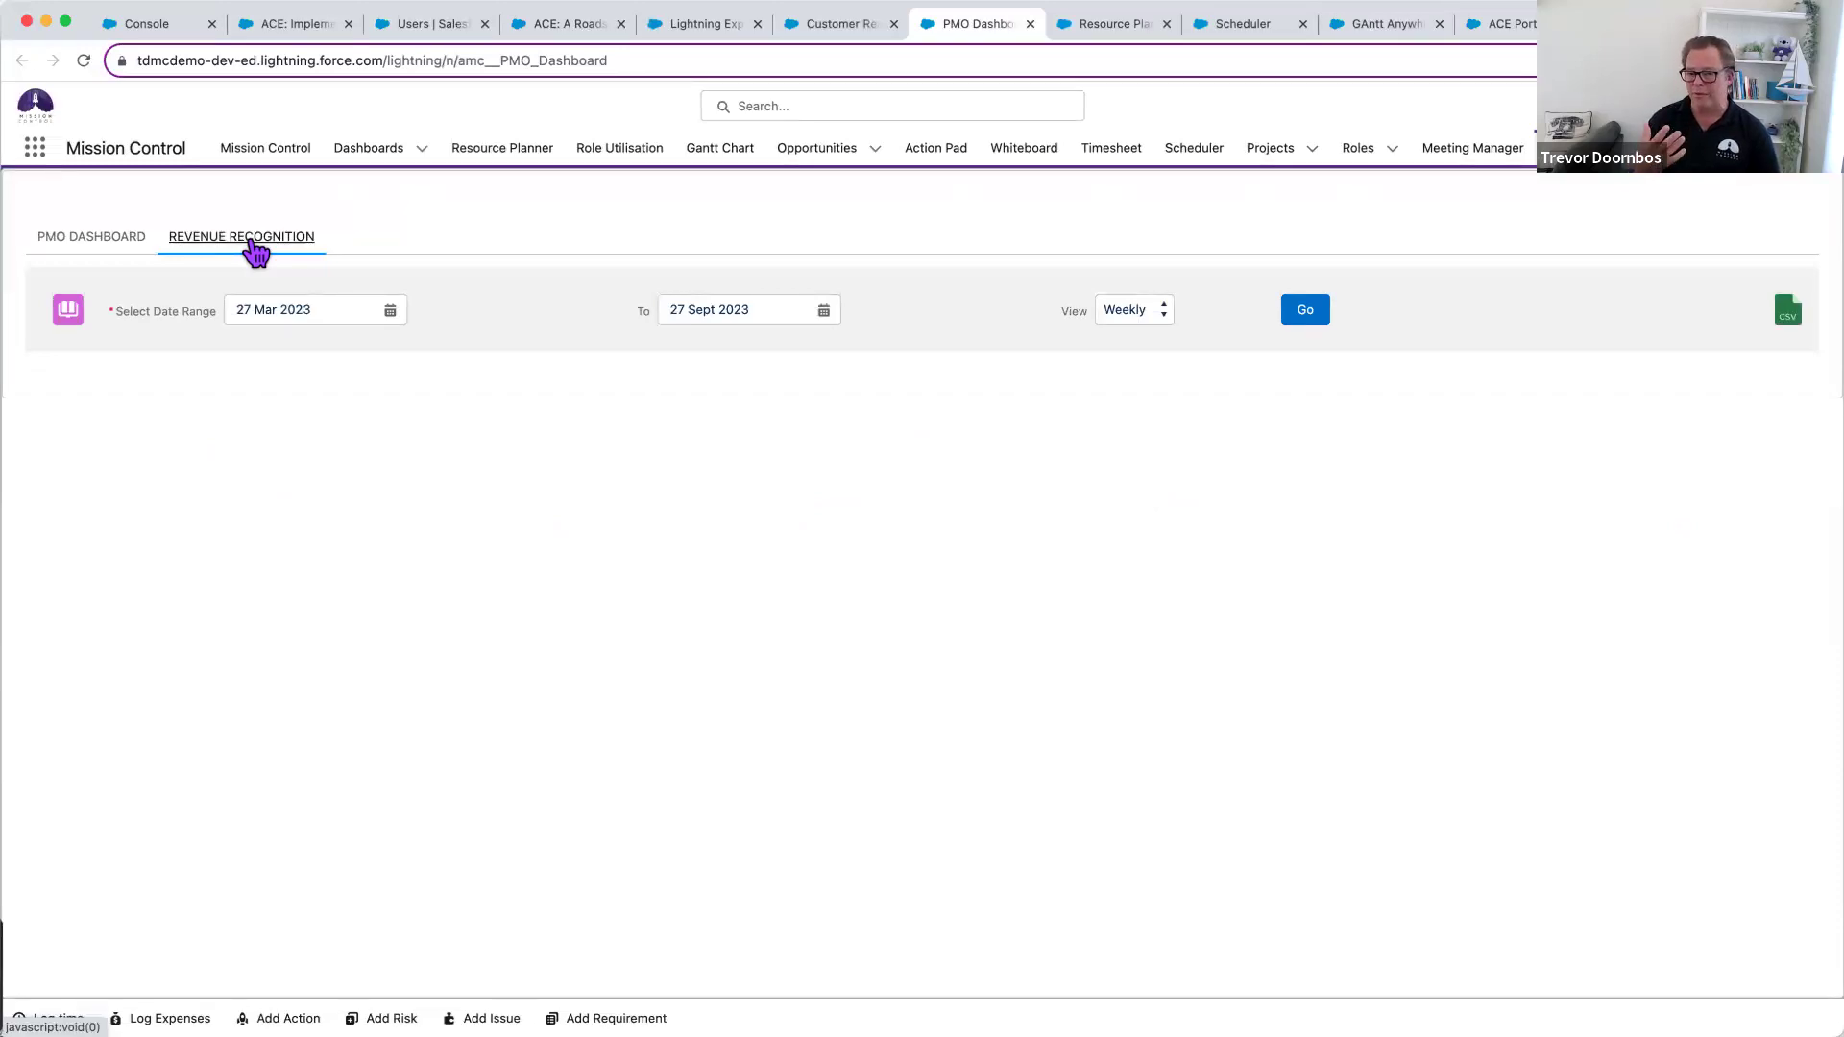
- Run the revenue recognition report from 1 Aug to 27 Sept 2023 and review its charts and weekly details
click(332, 309)
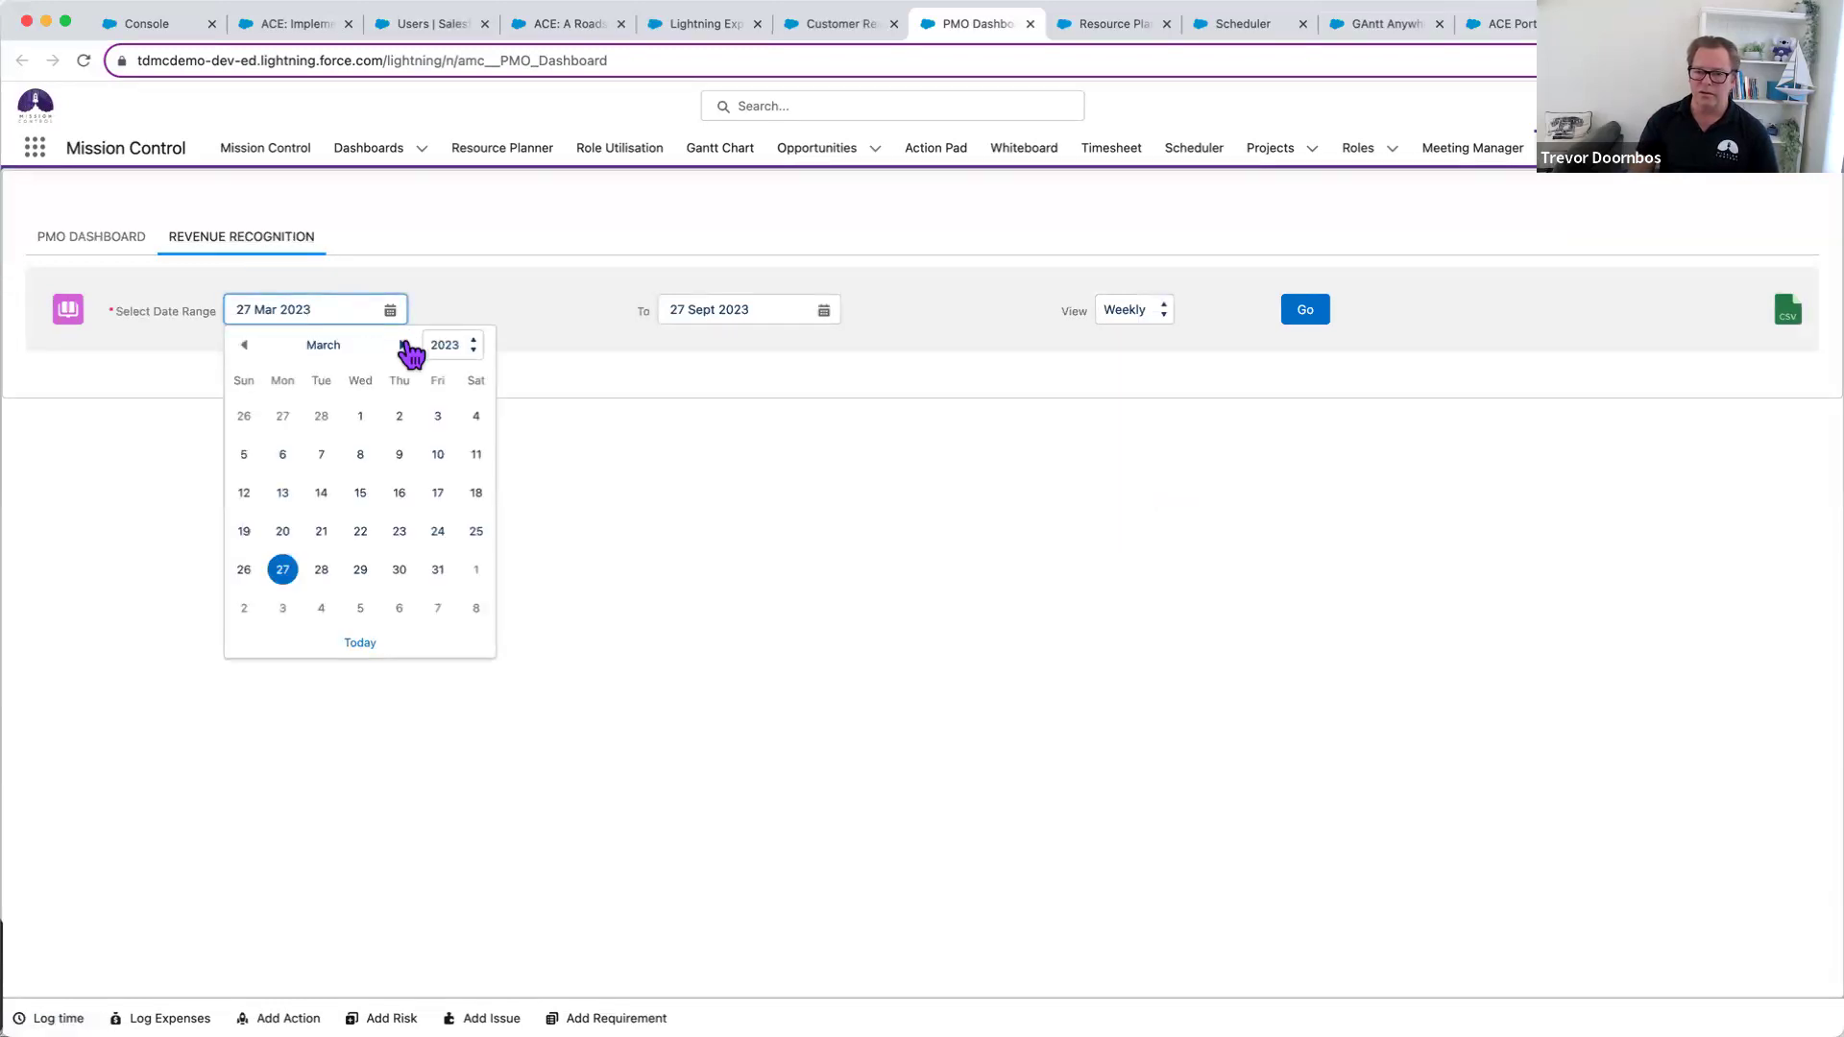
click(403, 346)
click(404, 346)
click(404, 345)
click(406, 346)
click(404, 346)
click(320, 416)
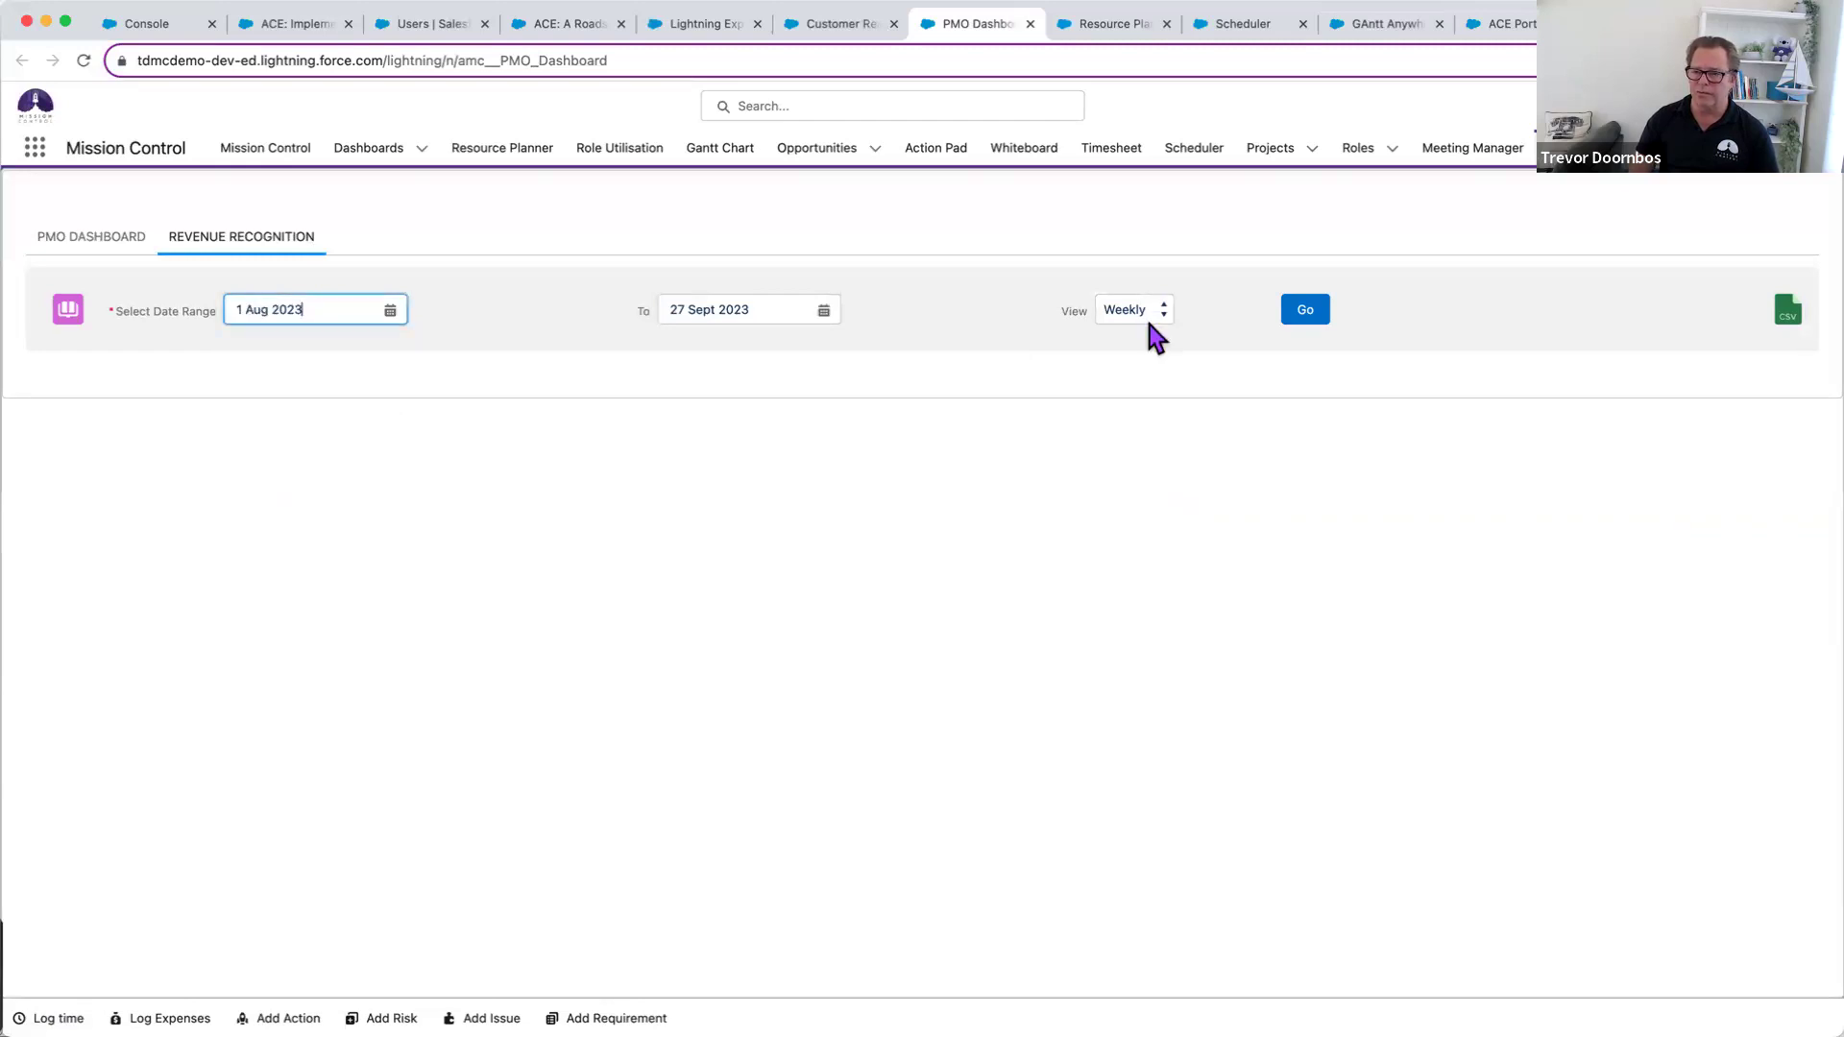
click(1313, 309)
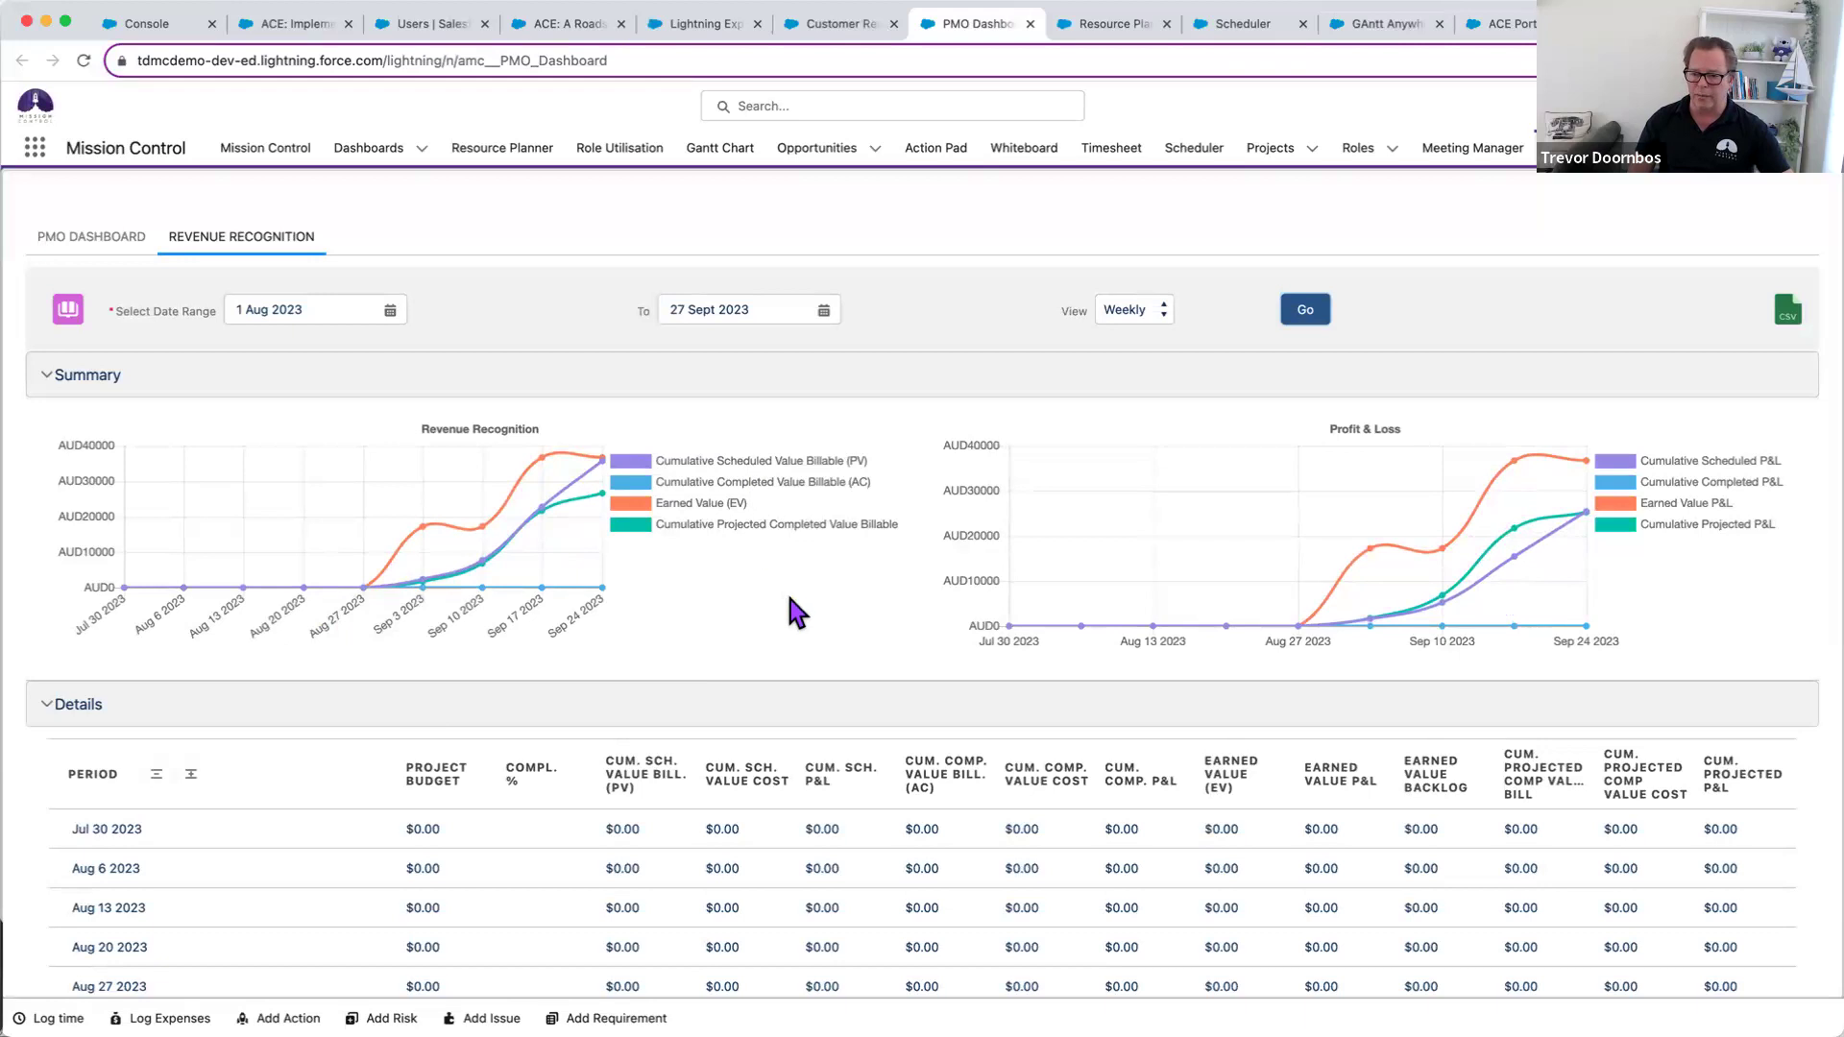
scroll(799, 592, down, 4)
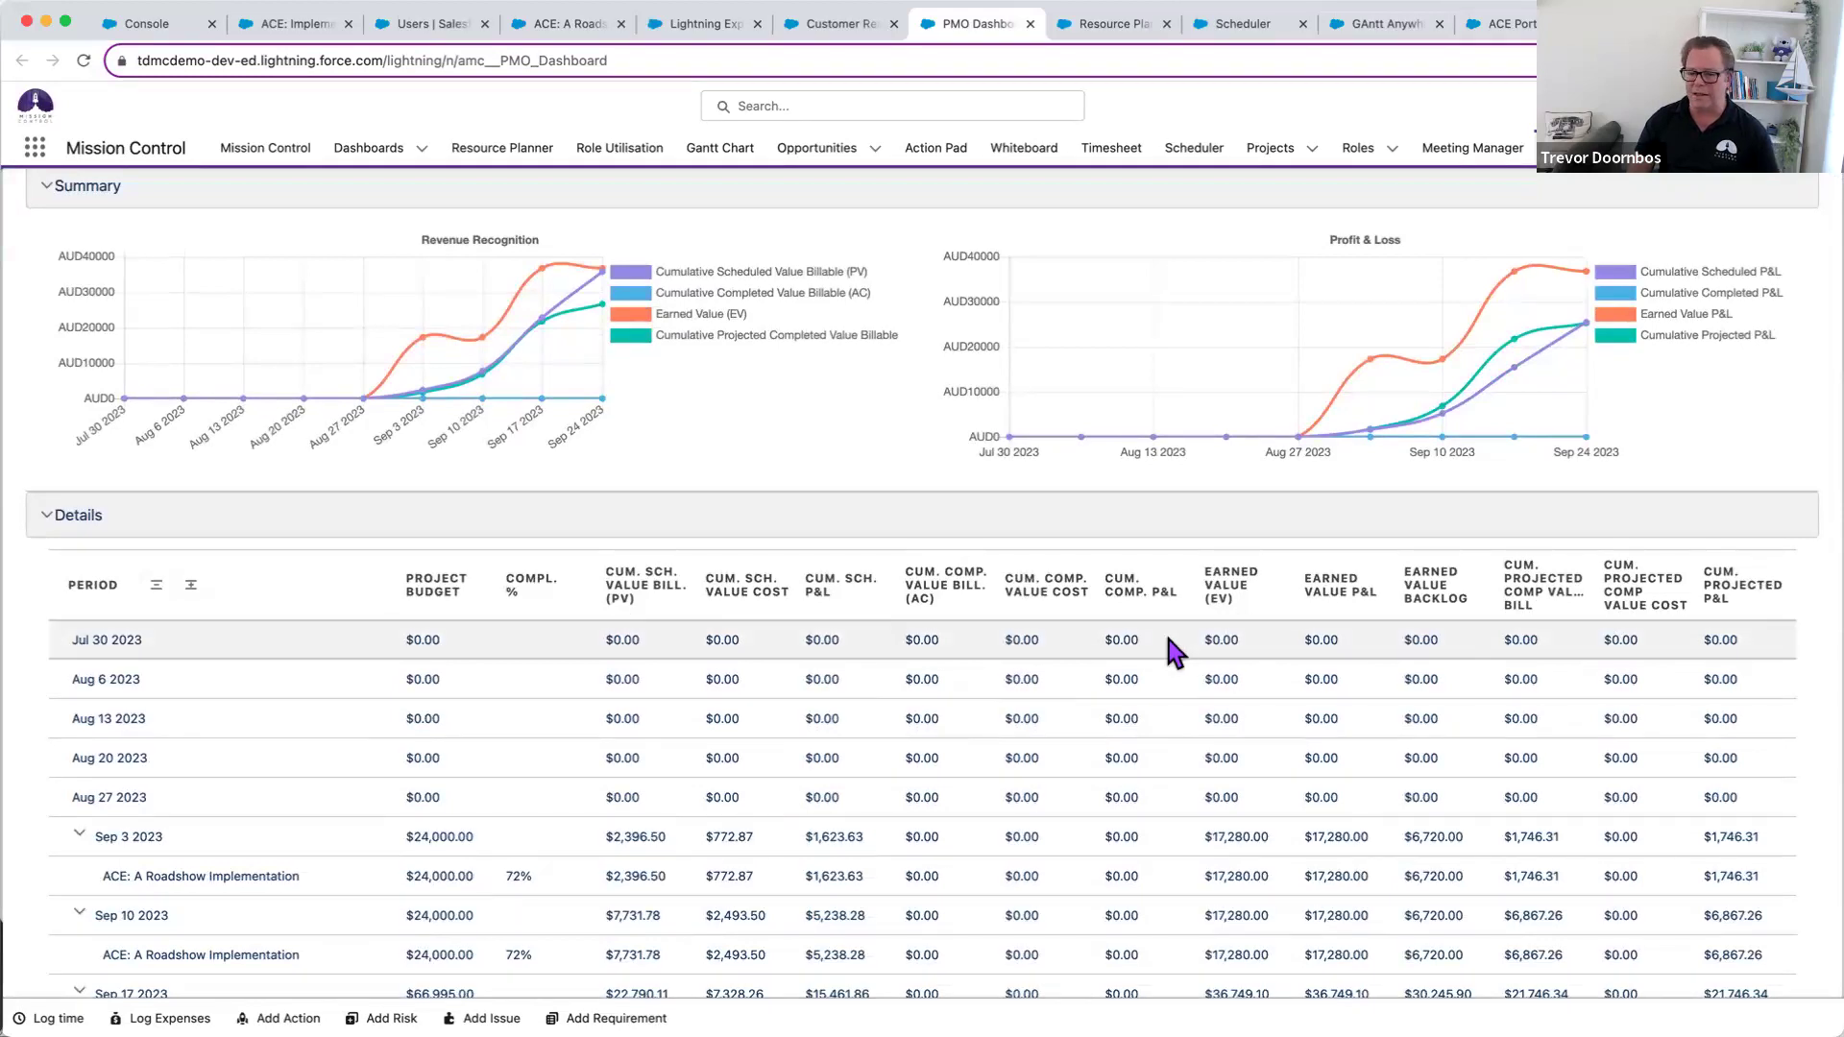
scroll(1164, 634, up, 2)
scroll(1165, 653, up, 2)
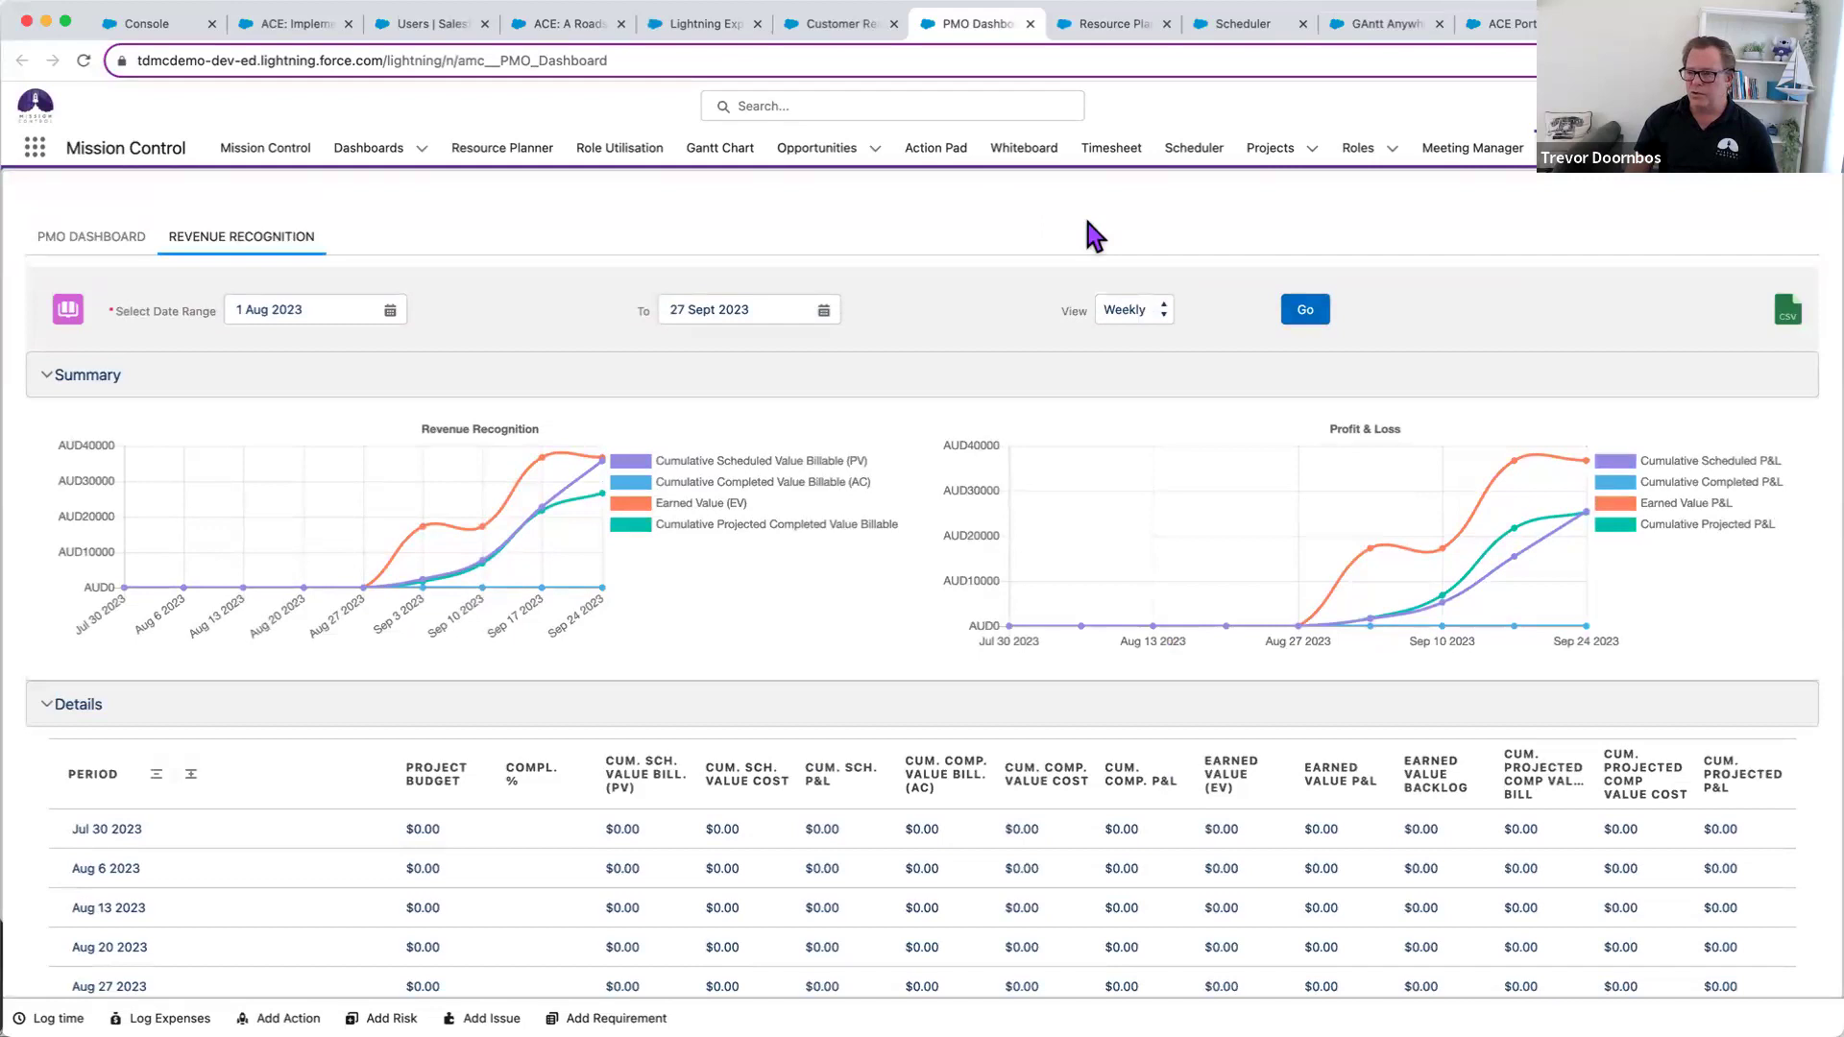
- Reload the Resource Planner capacity overview and show weekly hours per person for 25 Sept–28 Oct 2023
click(1109, 35)
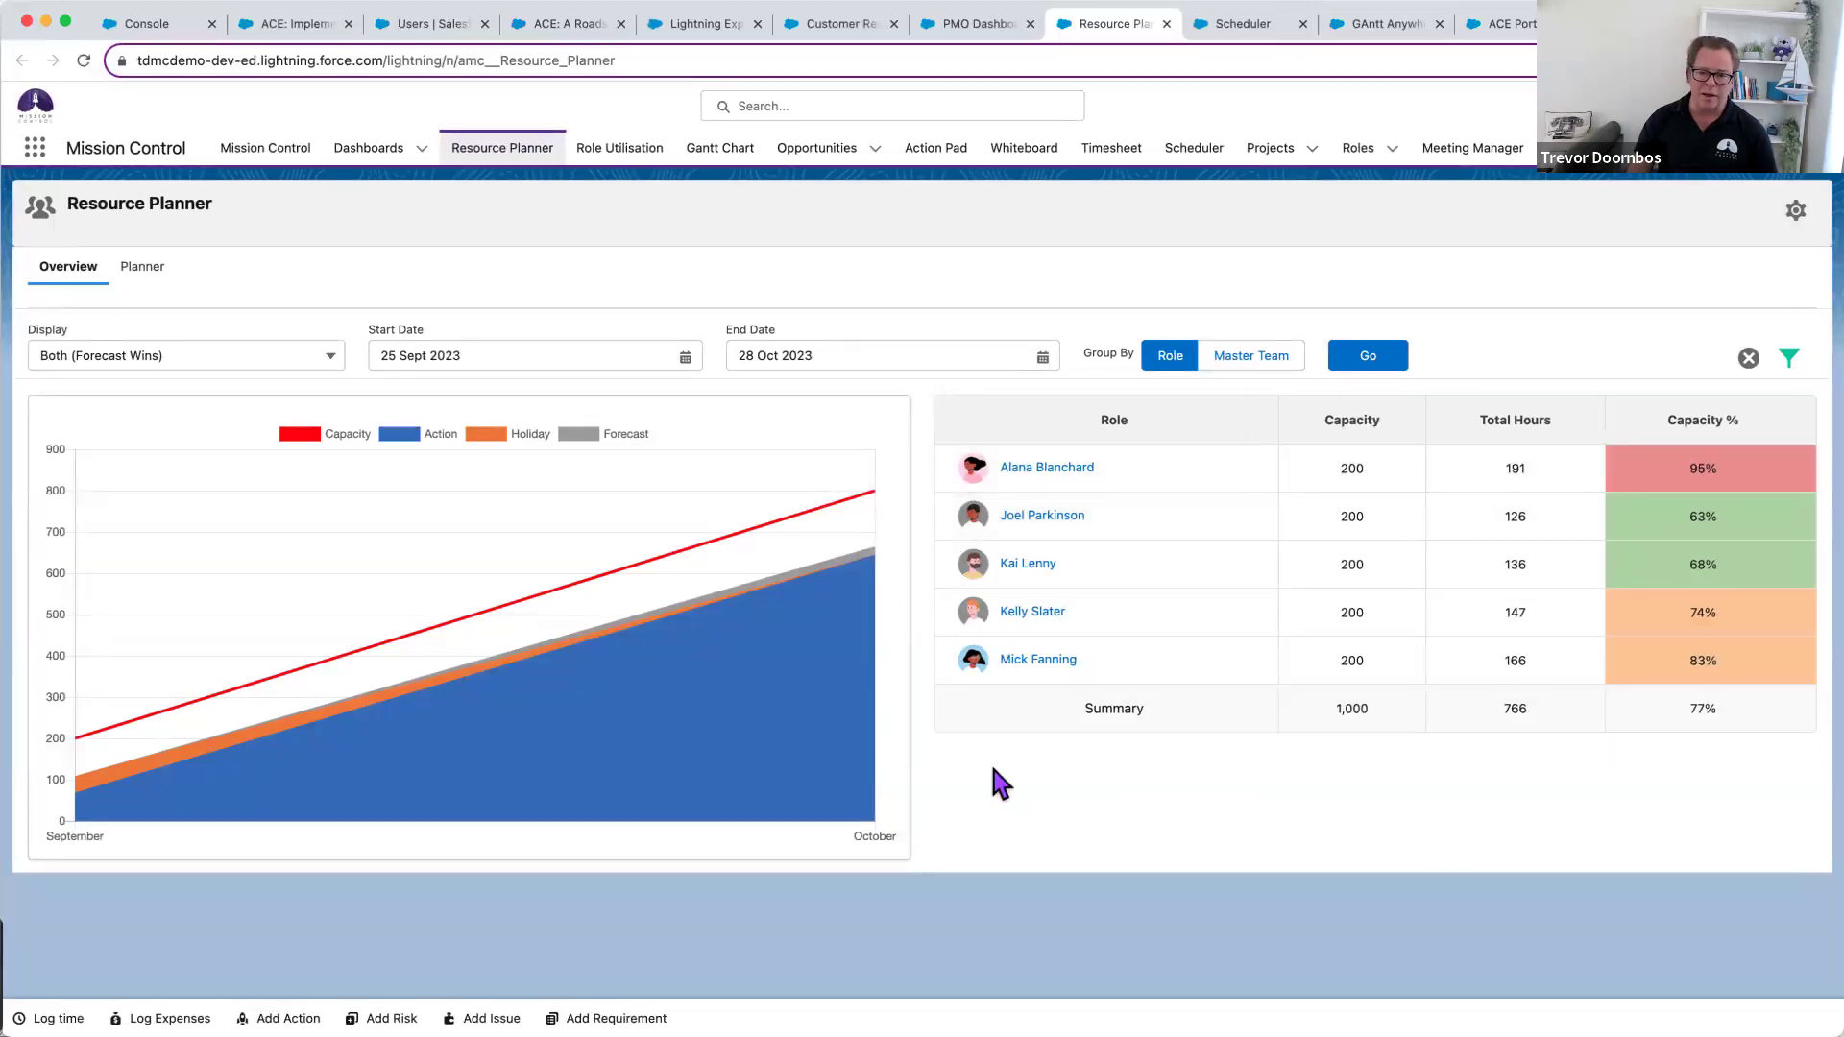
click(1358, 357)
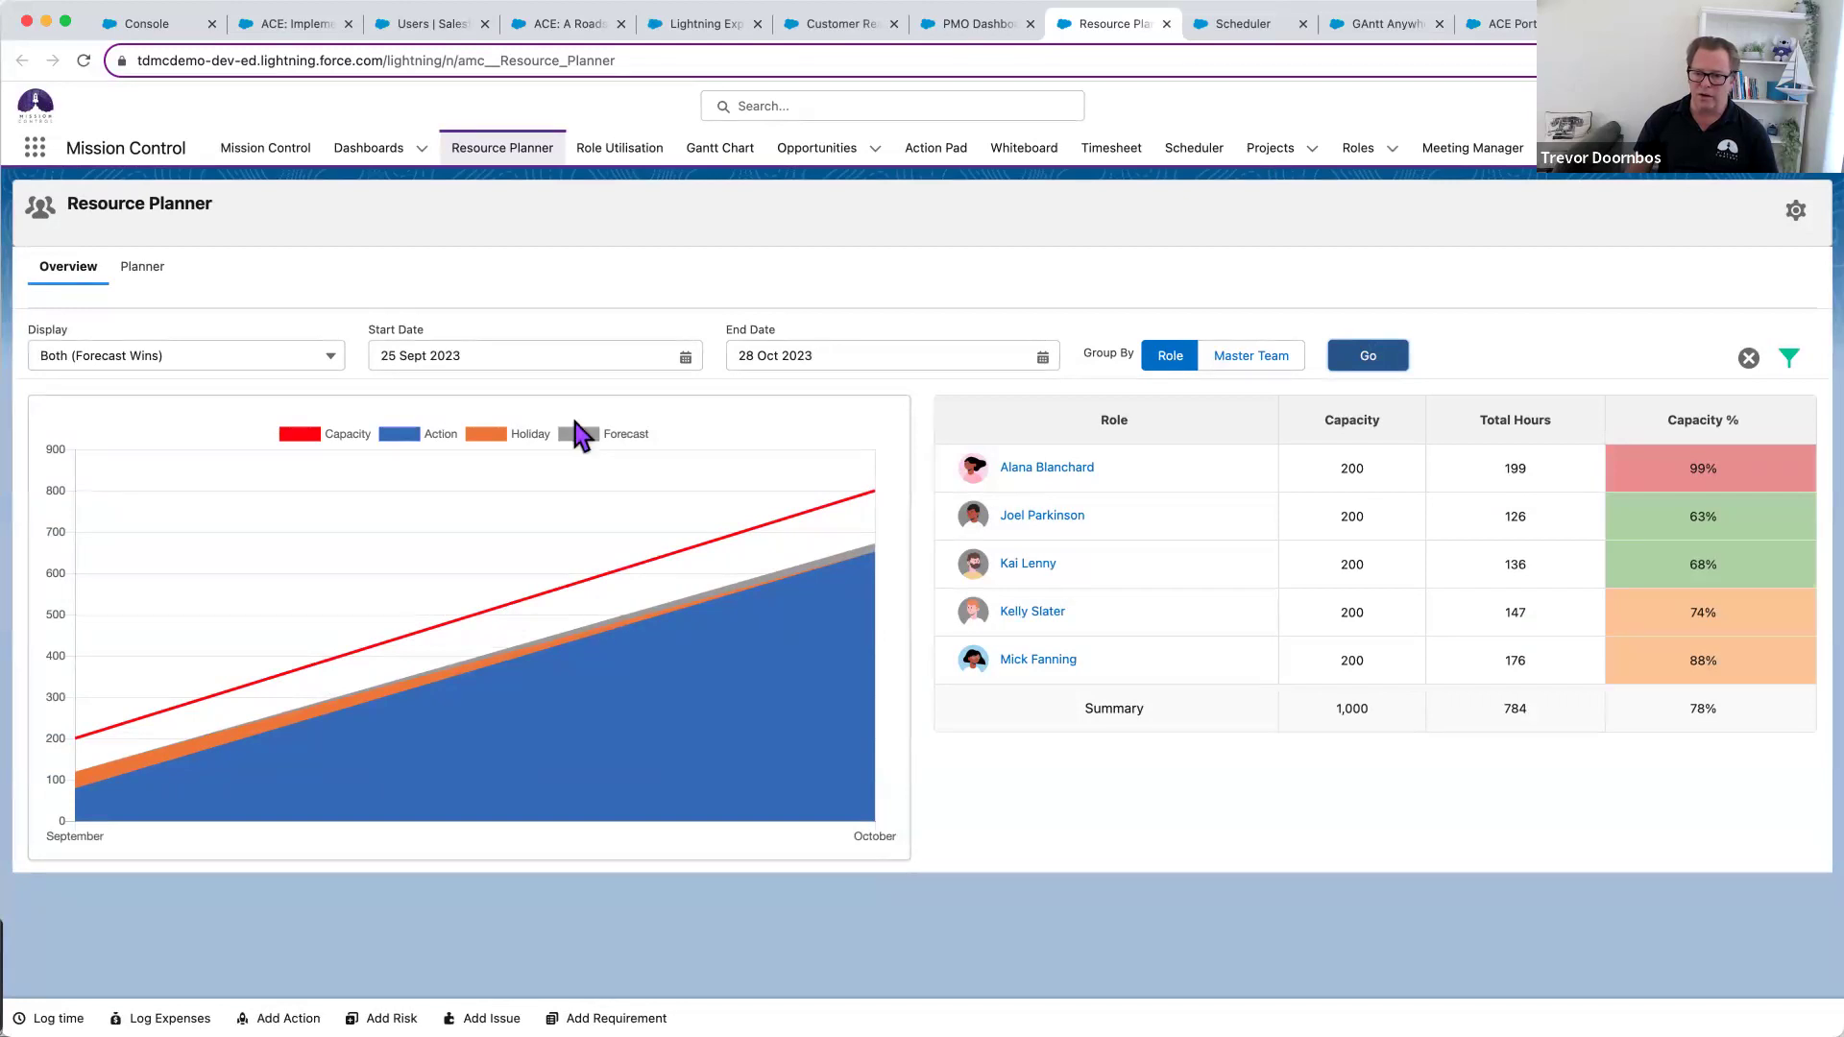
click(144, 274)
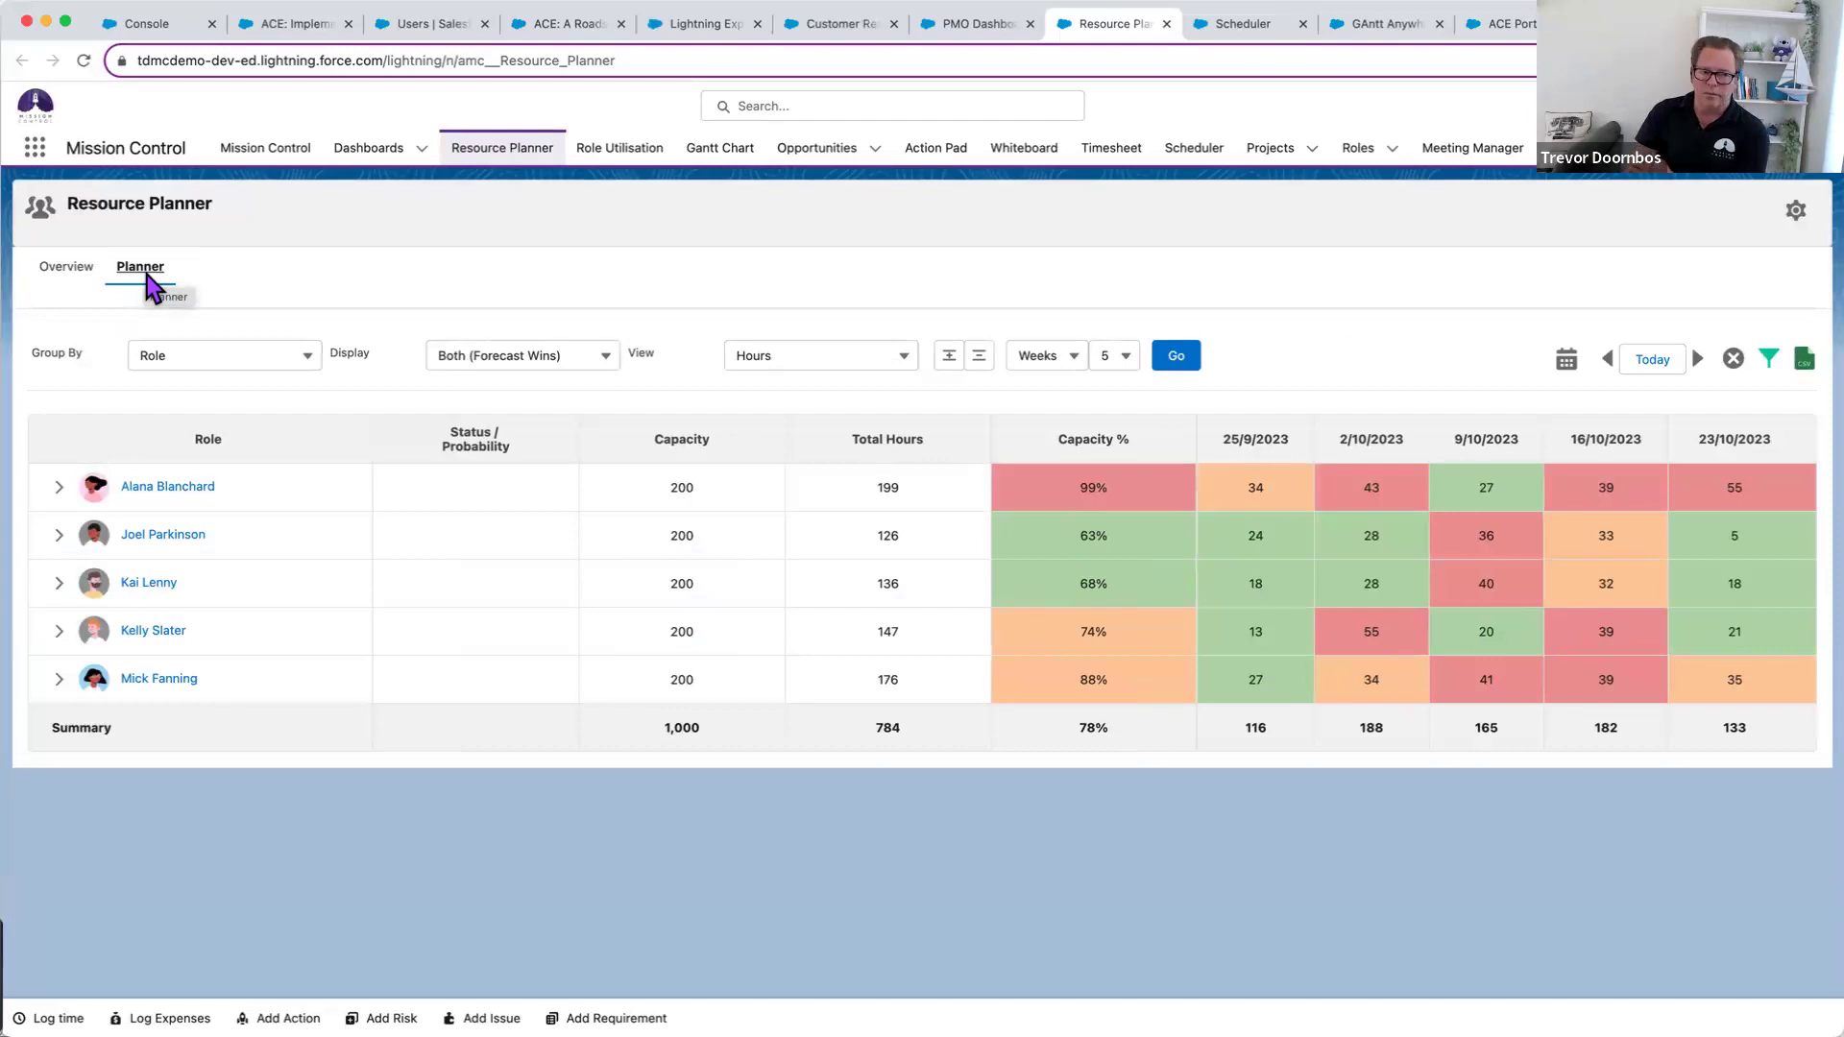
click(1062, 360)
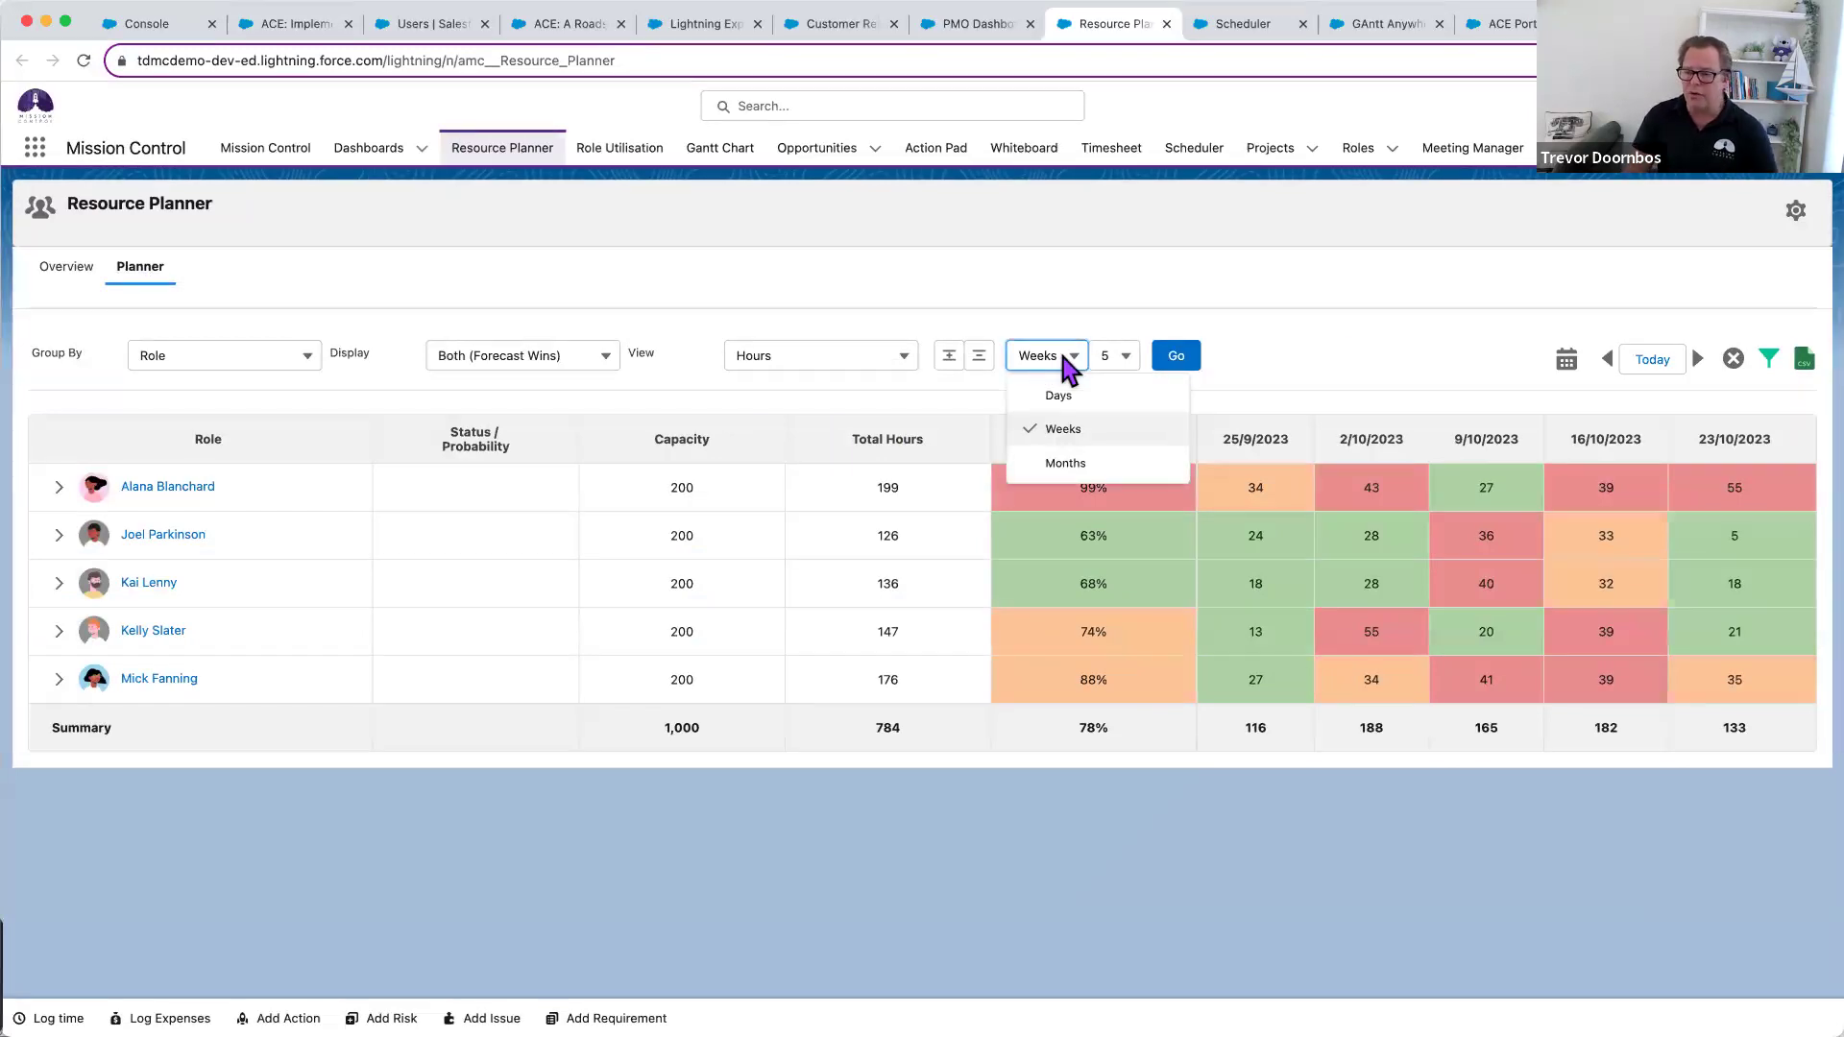
click(1042, 350)
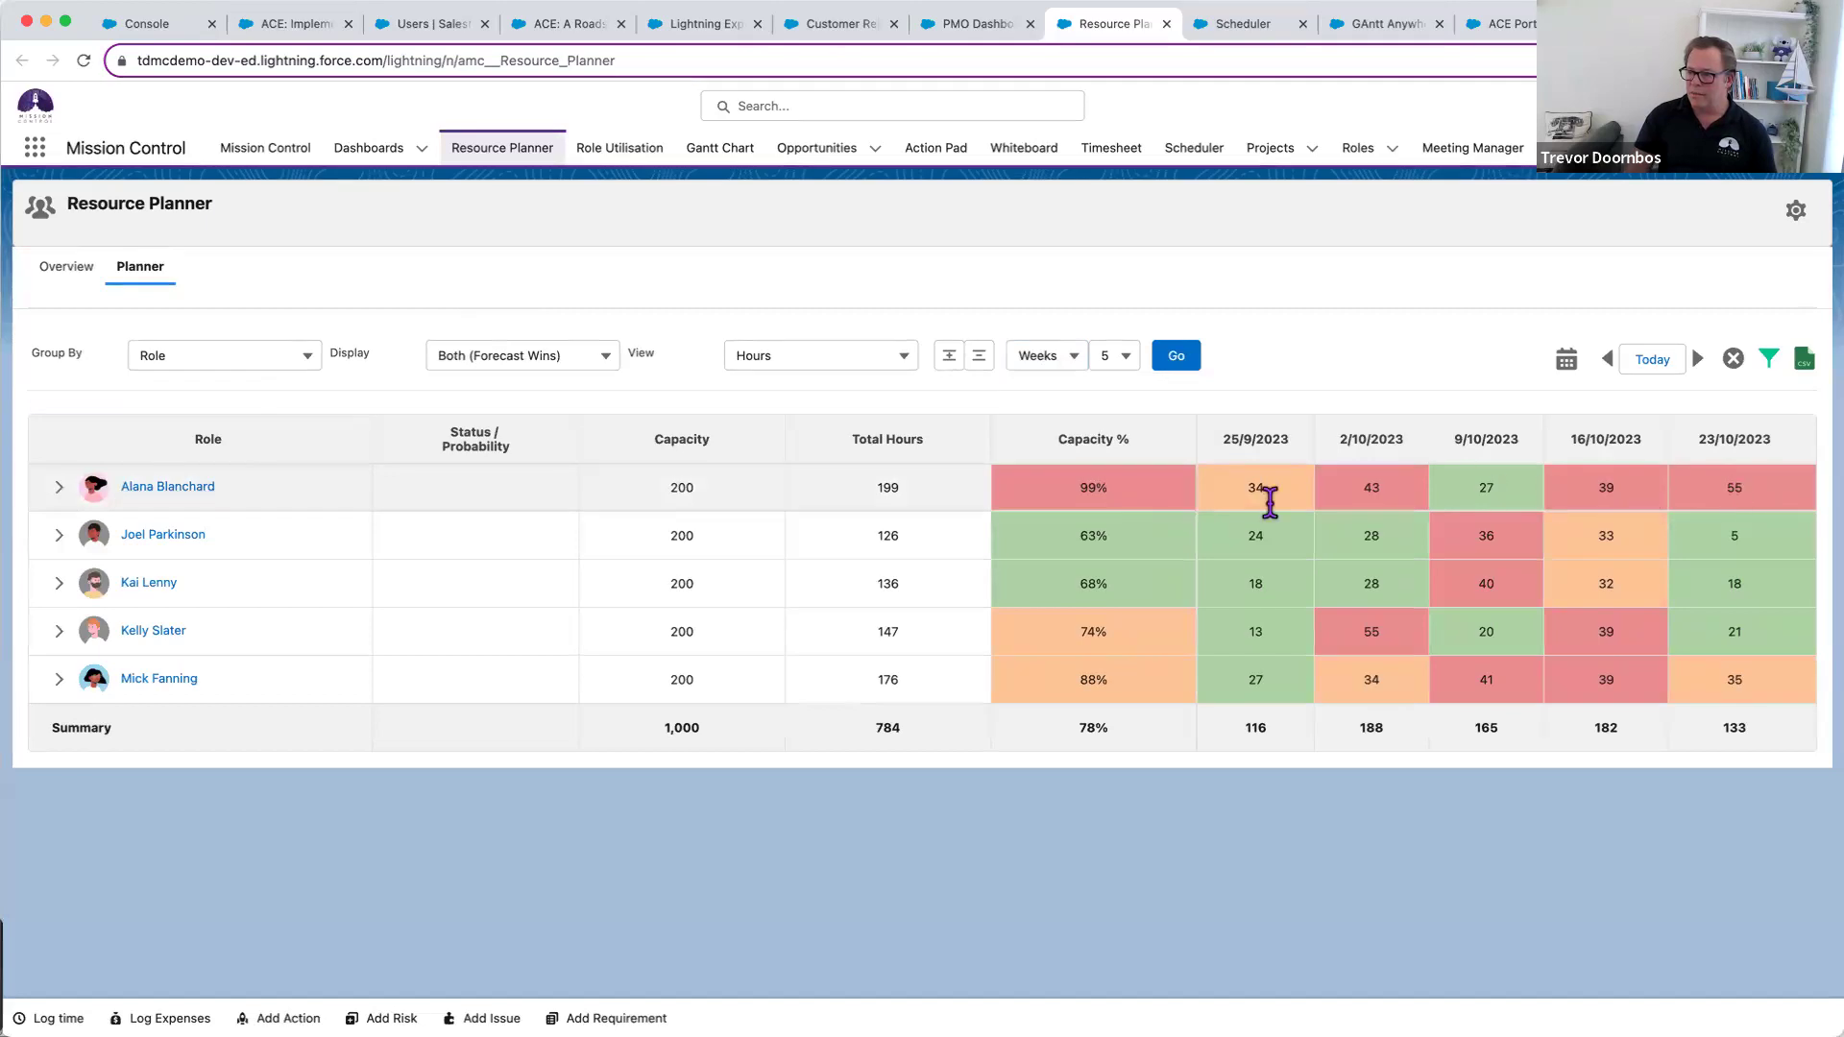
click(60, 488)
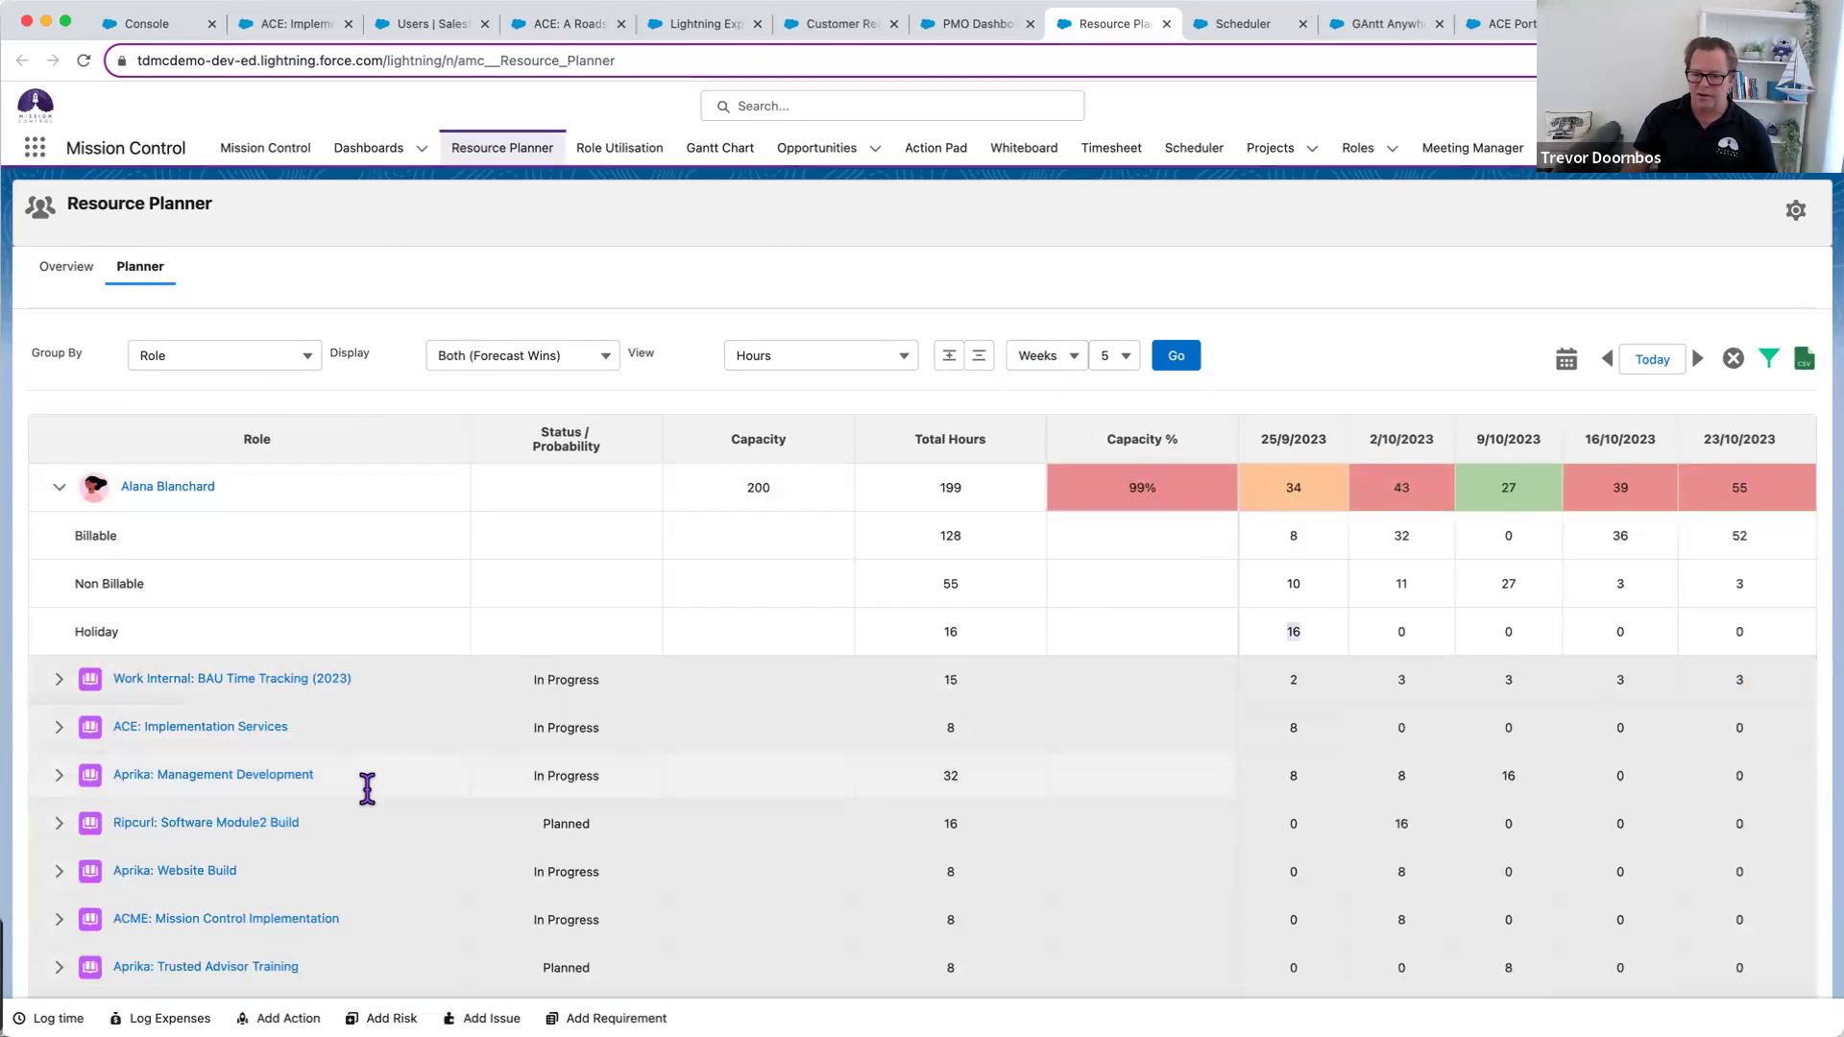
scroll(390, 819, down, 5)
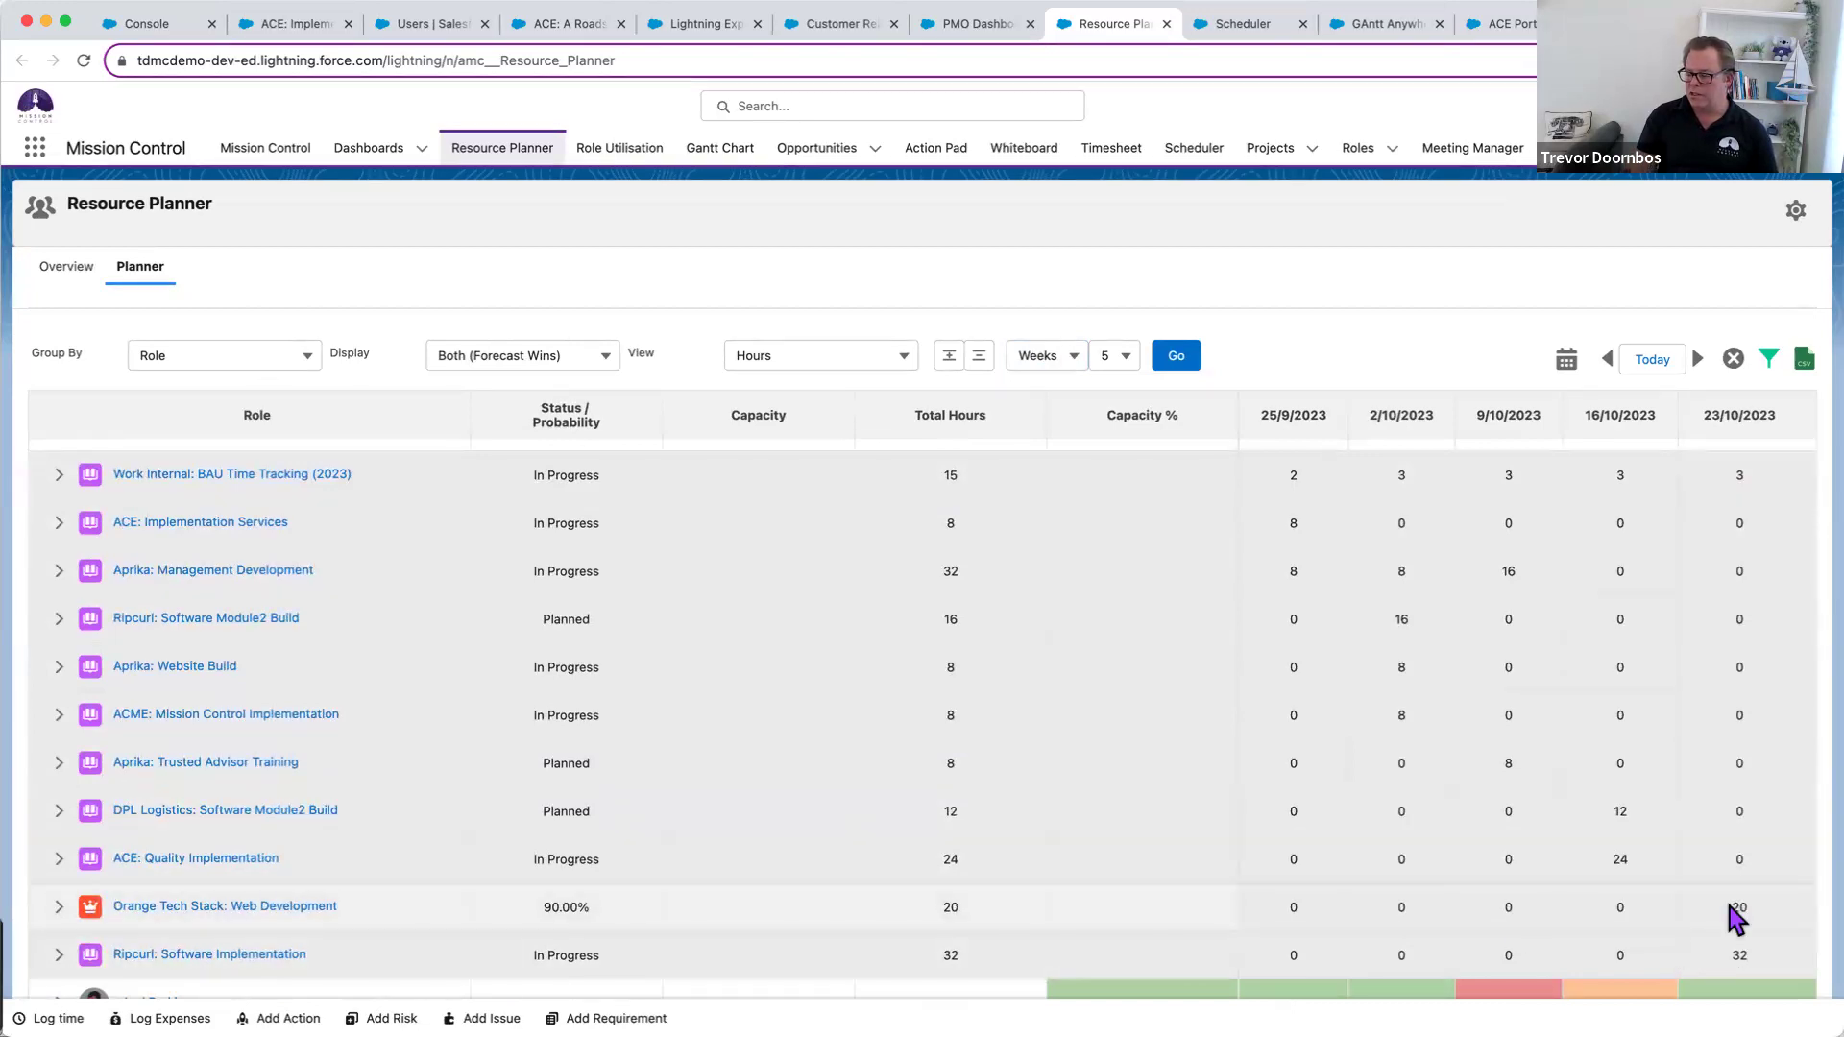
scroll(1728, 917, up, 5)
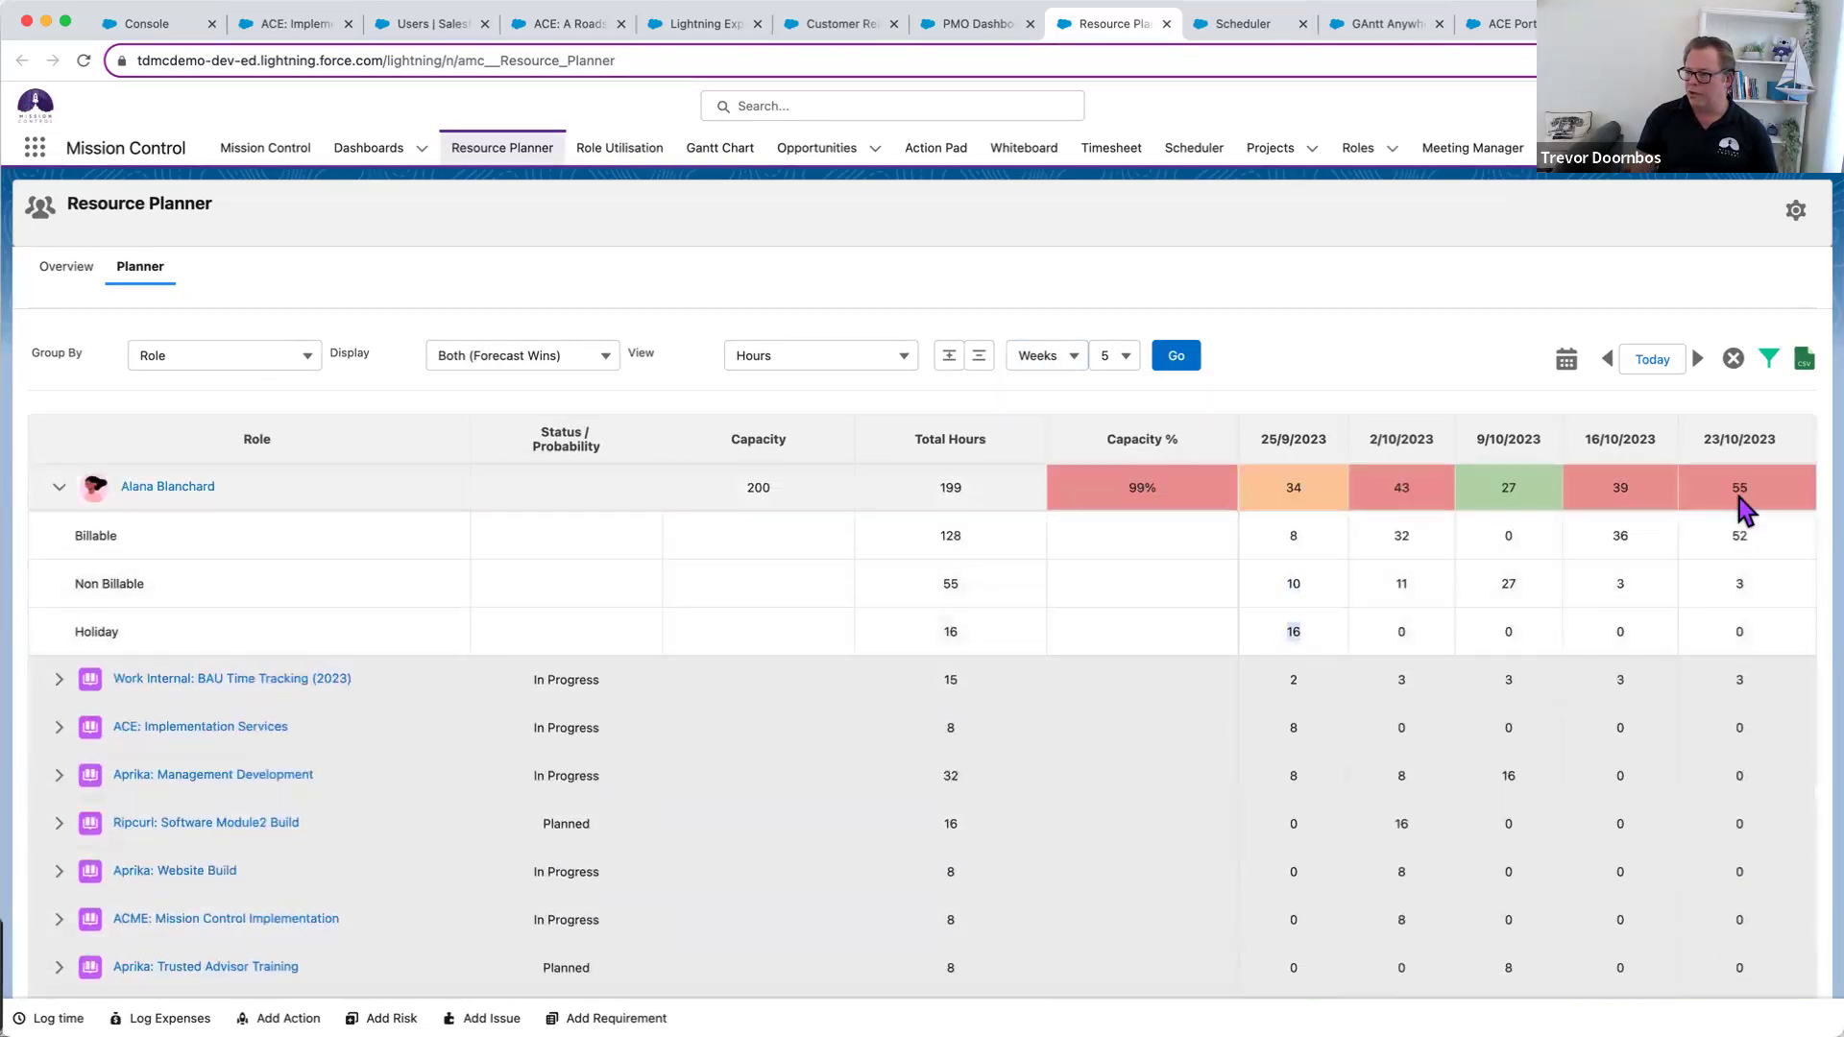
double_click(1739, 487)
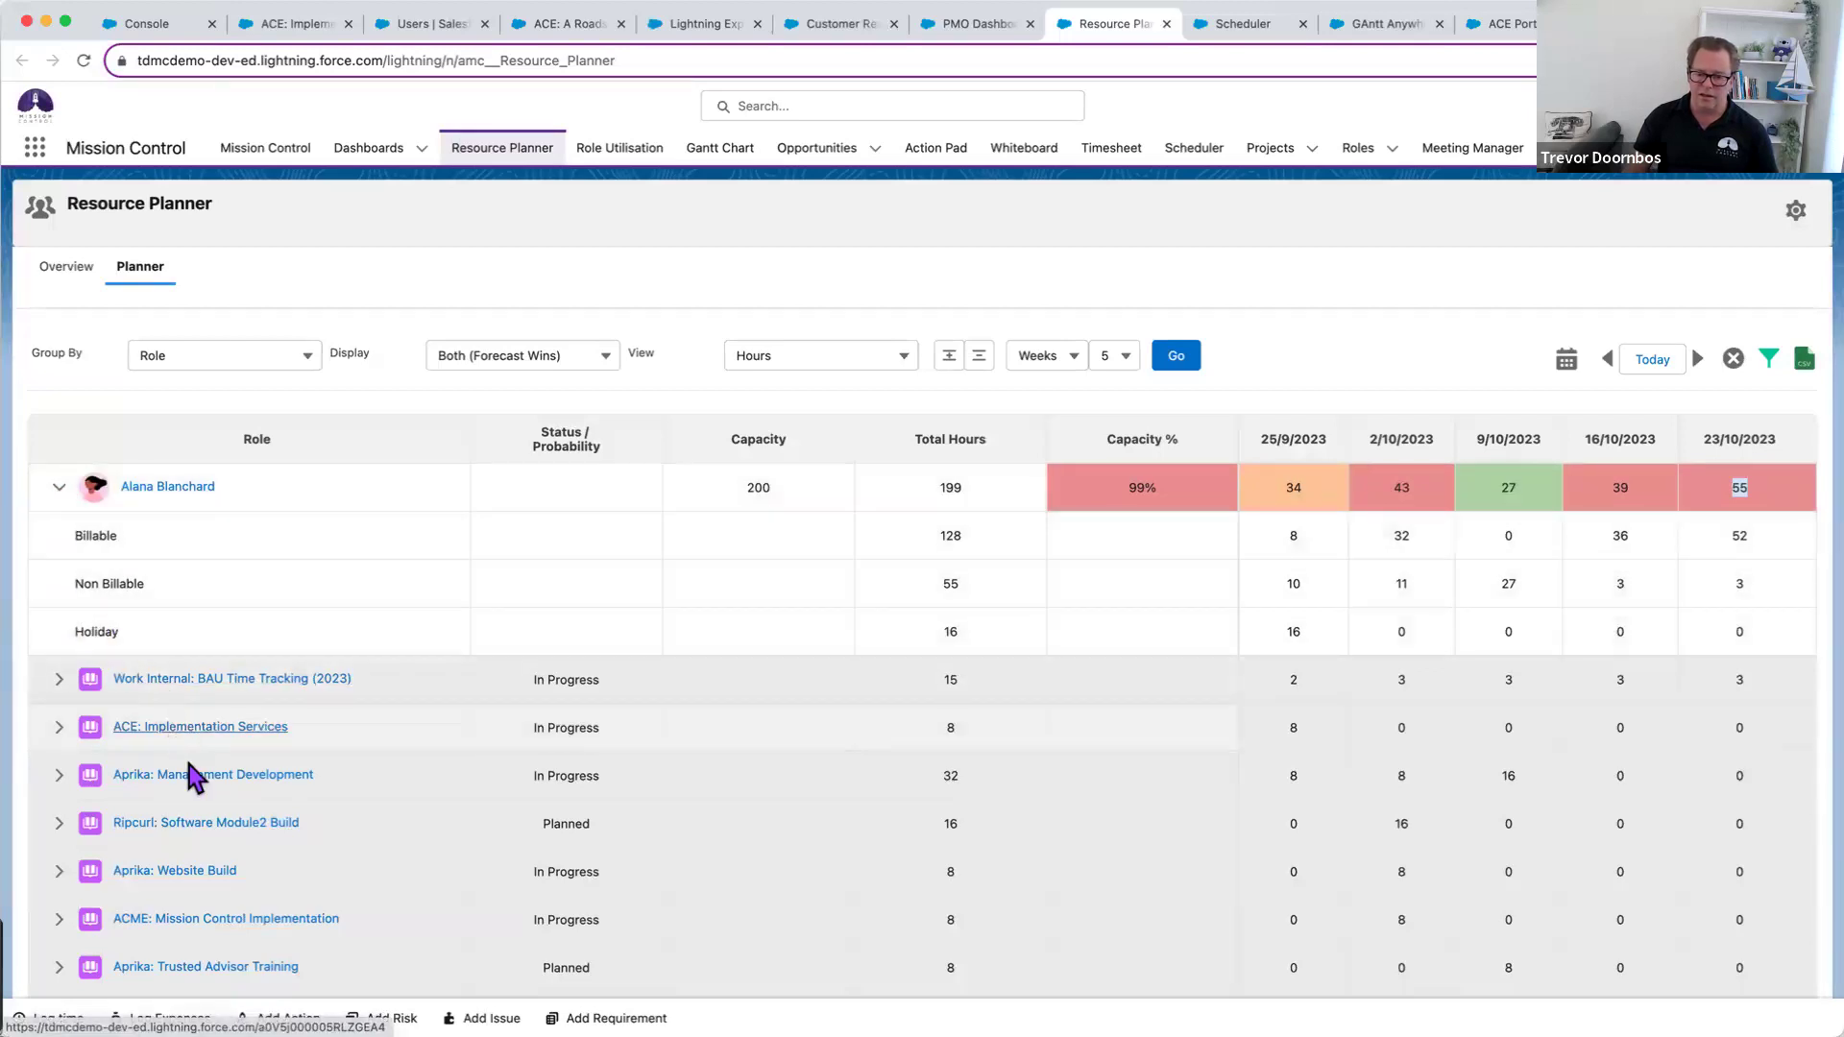
click(59, 487)
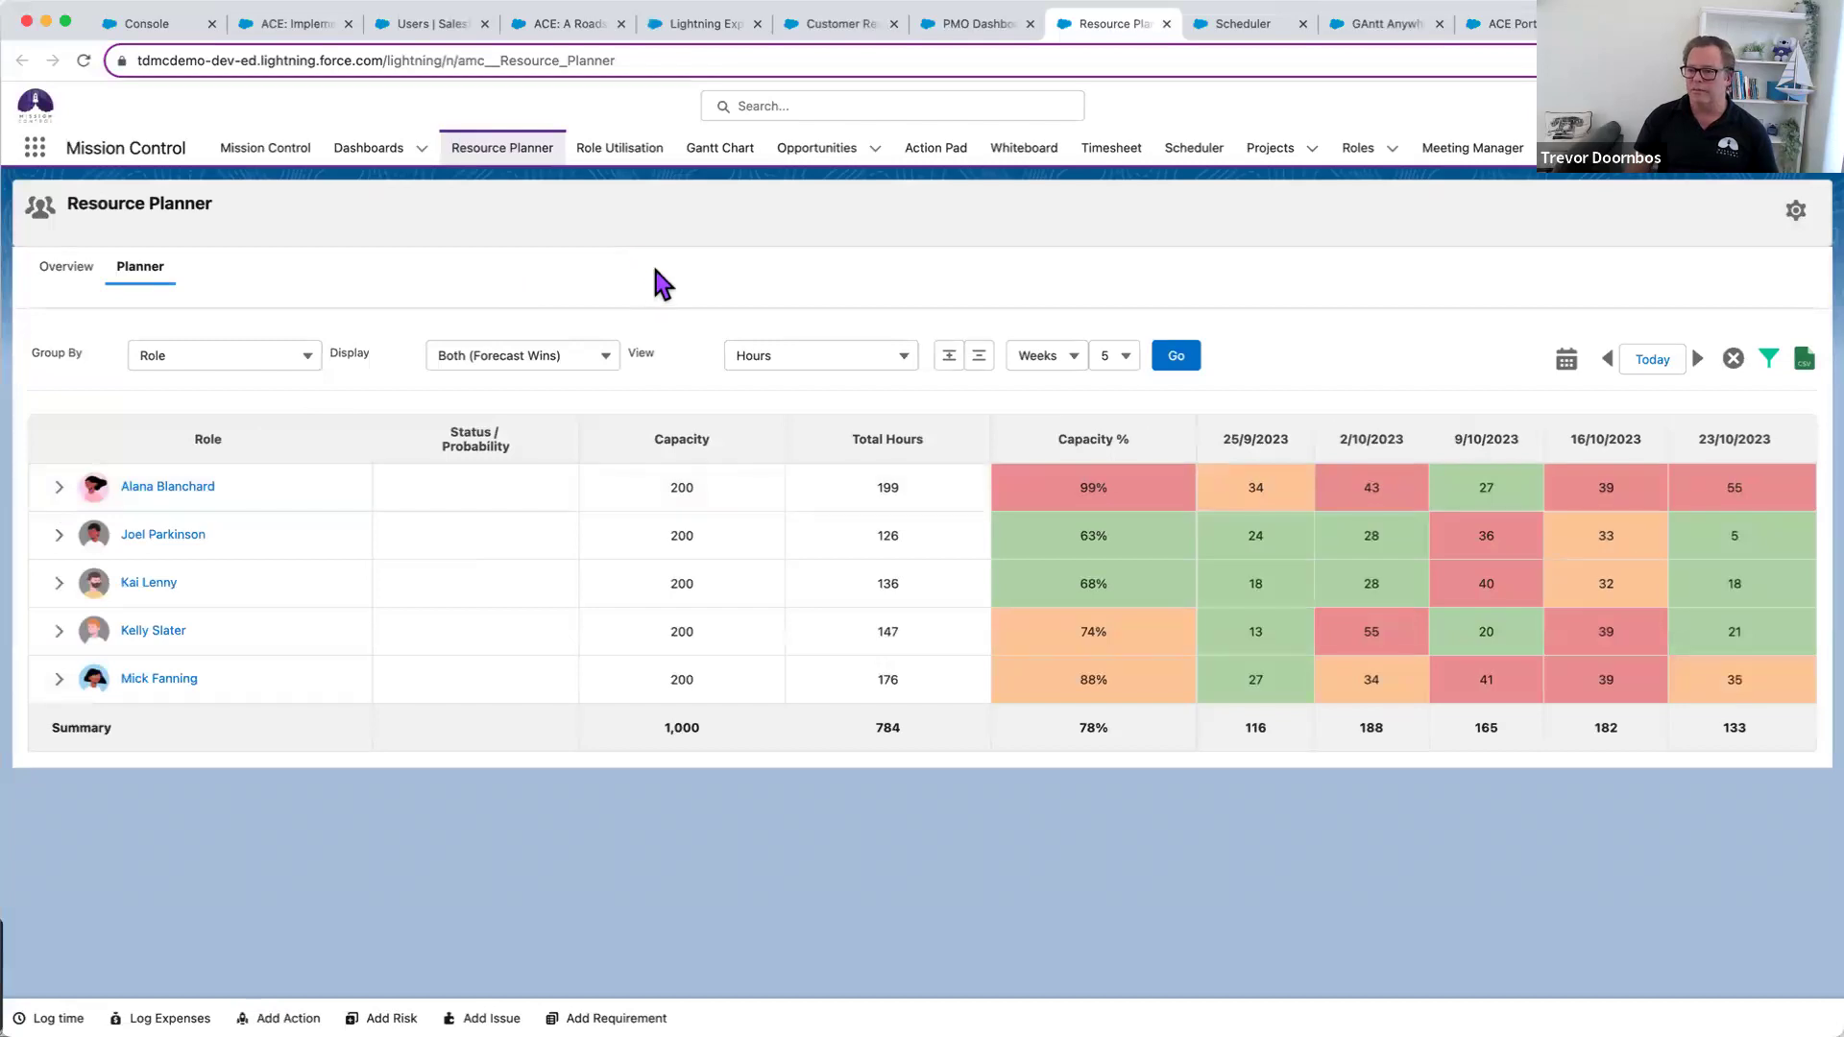
- Start the Scheduler timeline on Monday 25 September with bookings labelled by project
click(1262, 27)
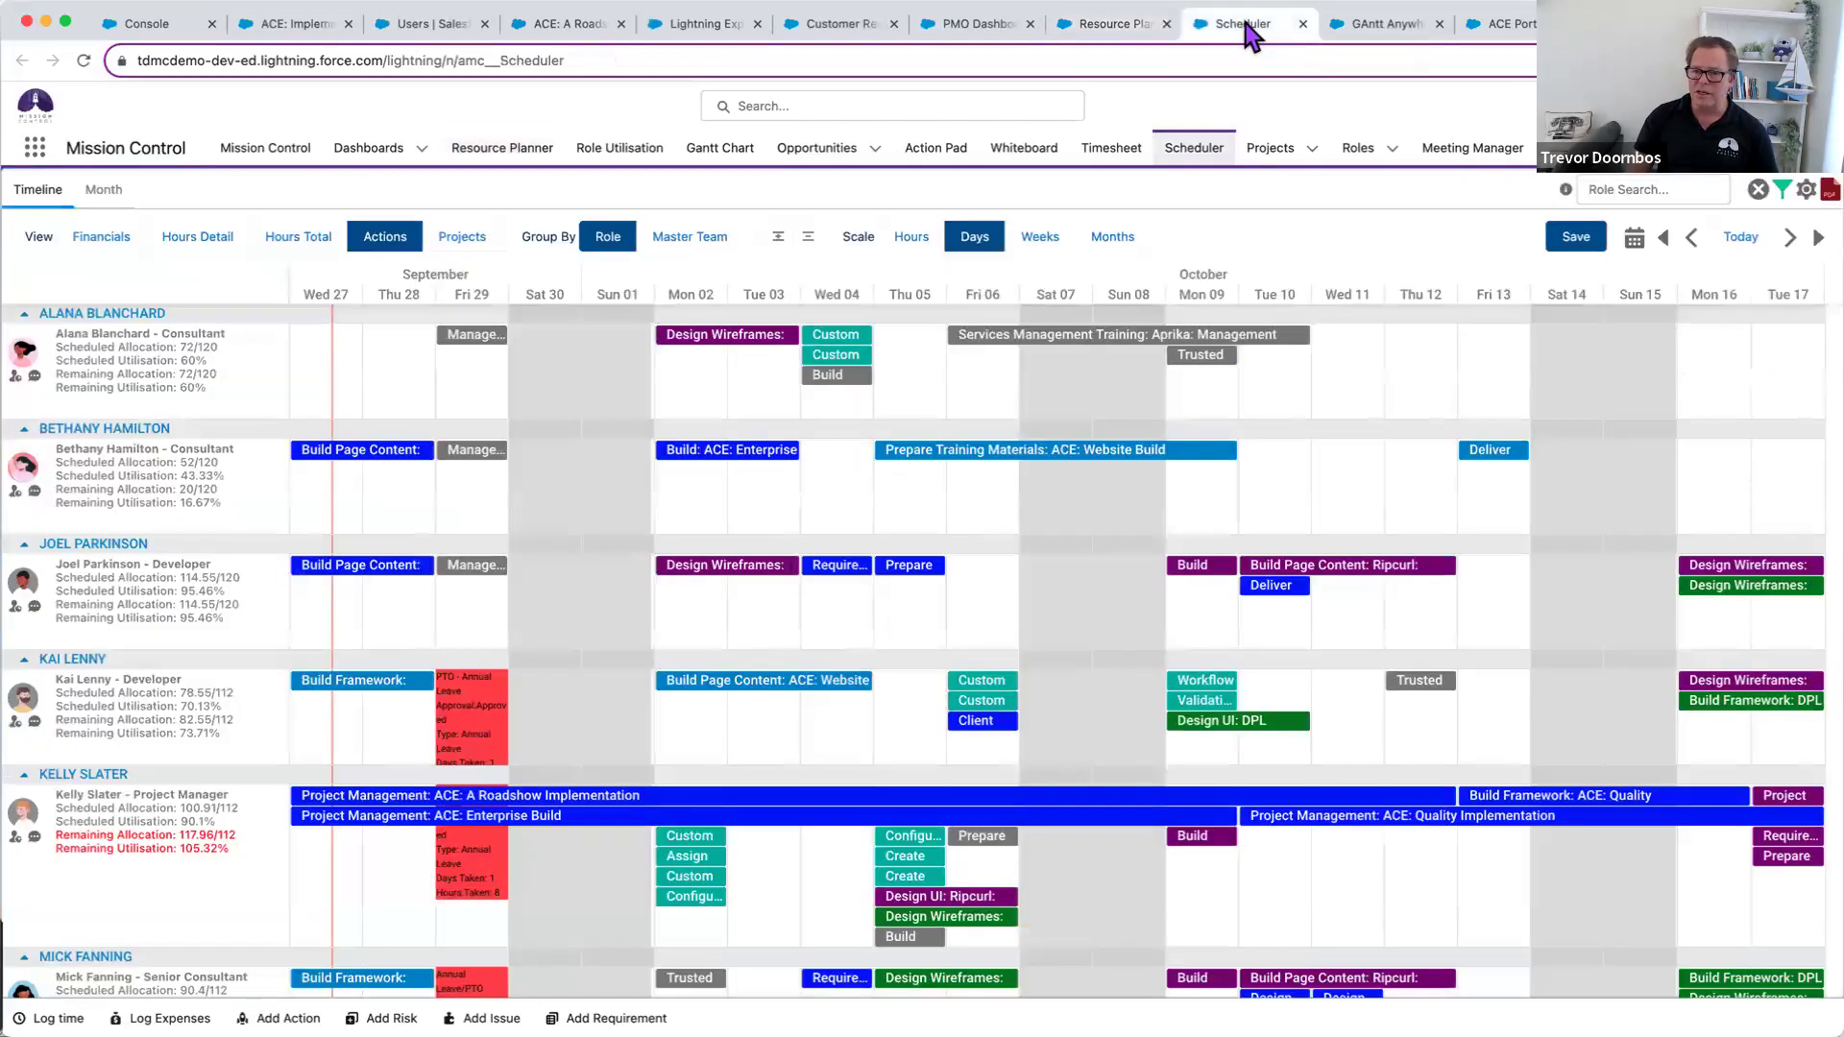
click(1633, 238)
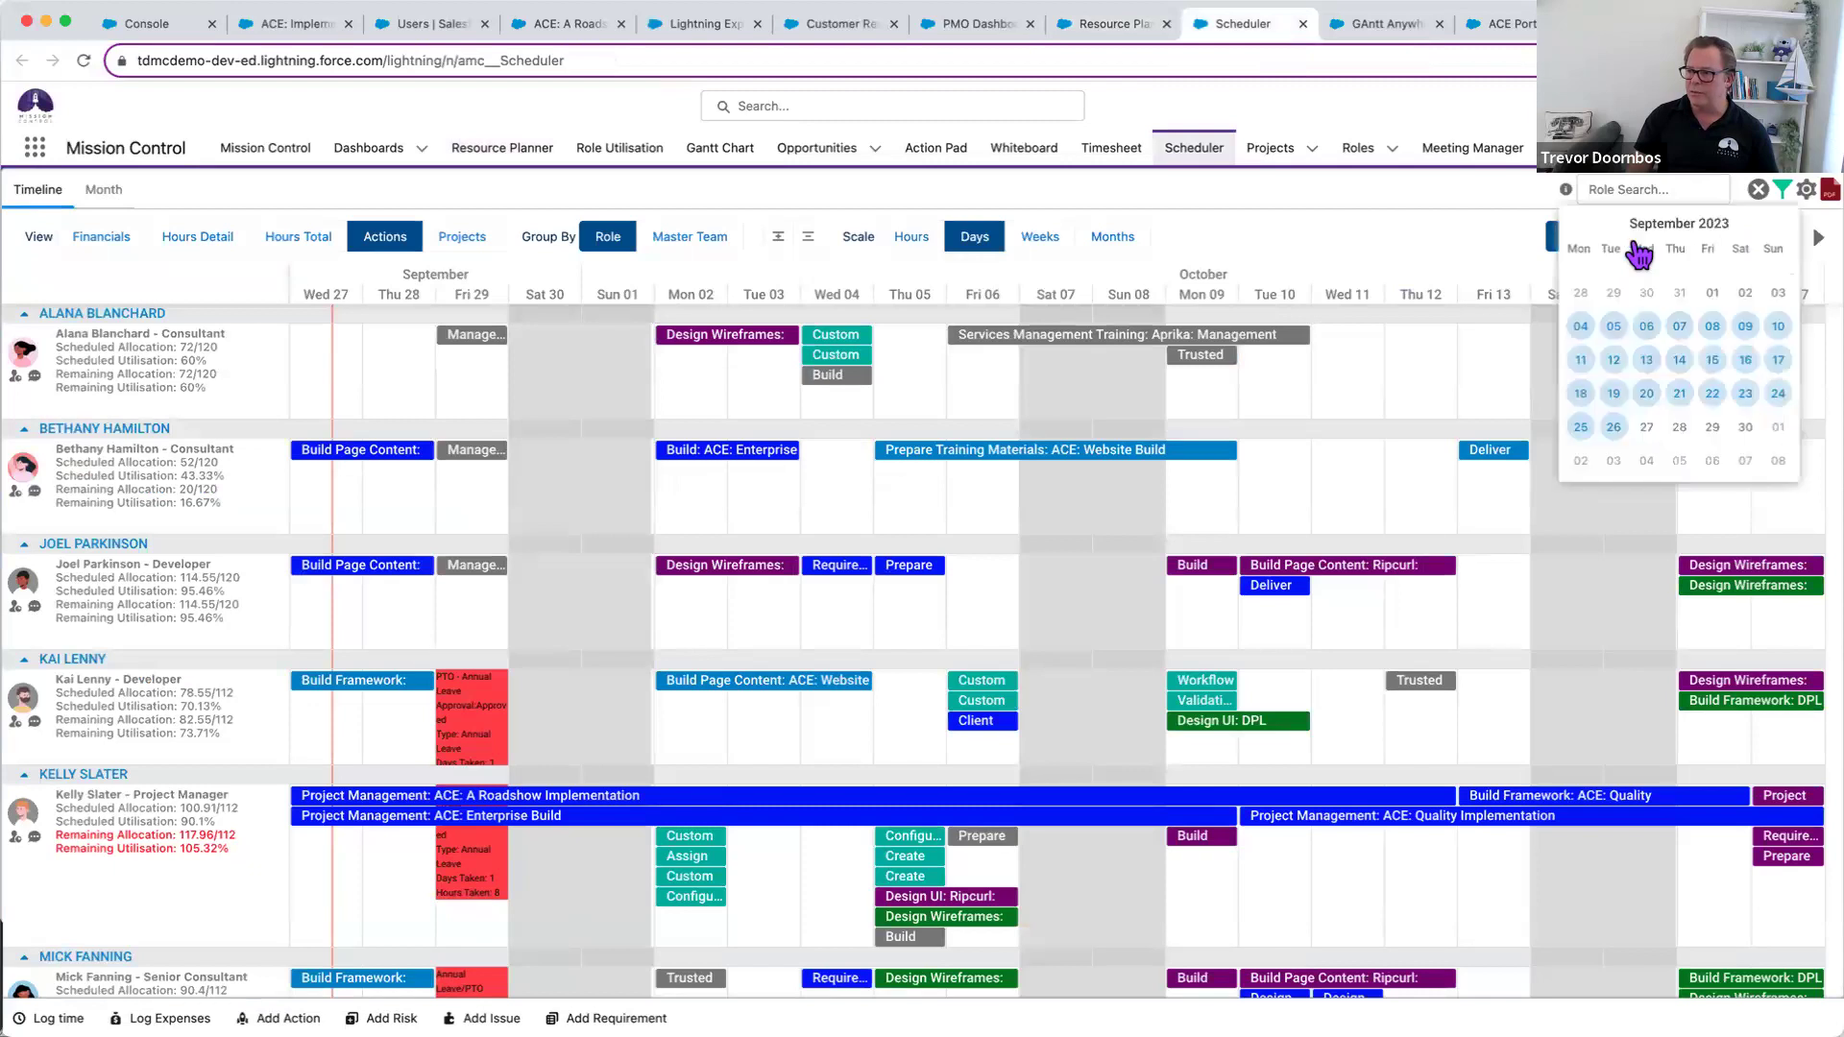
click(1580, 425)
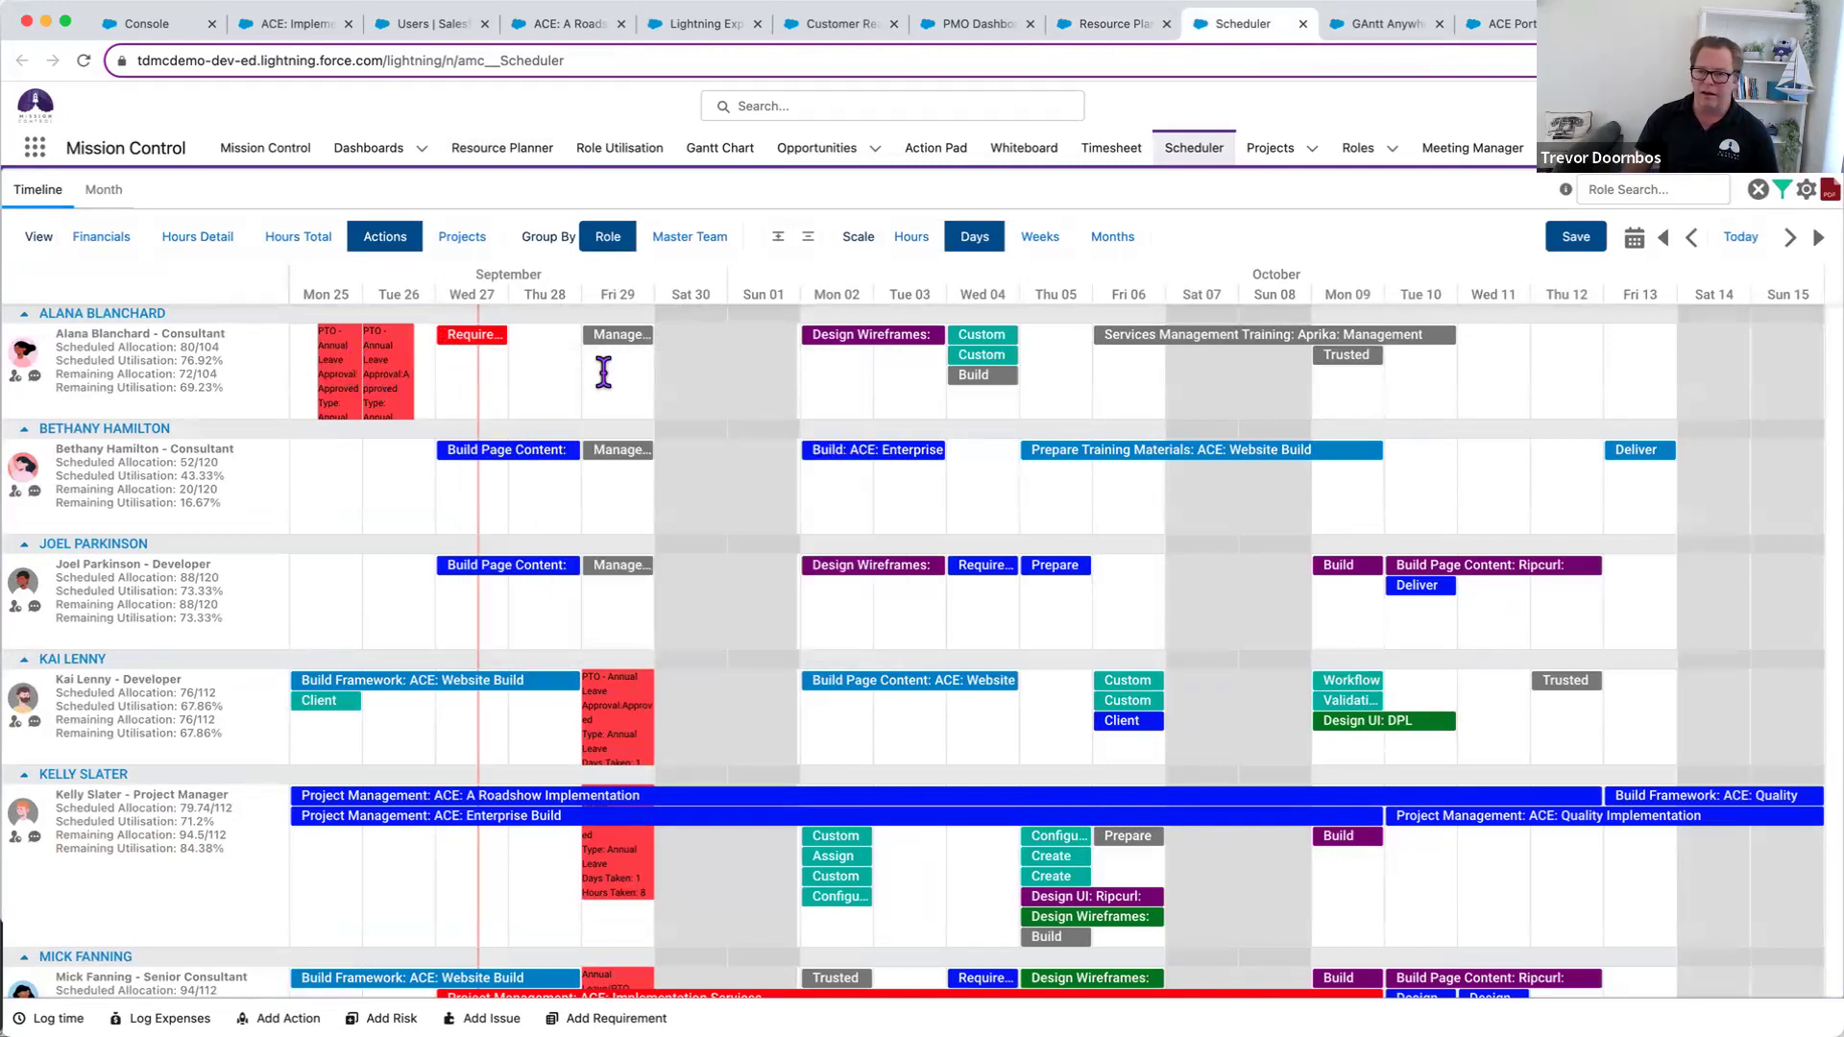
click(463, 237)
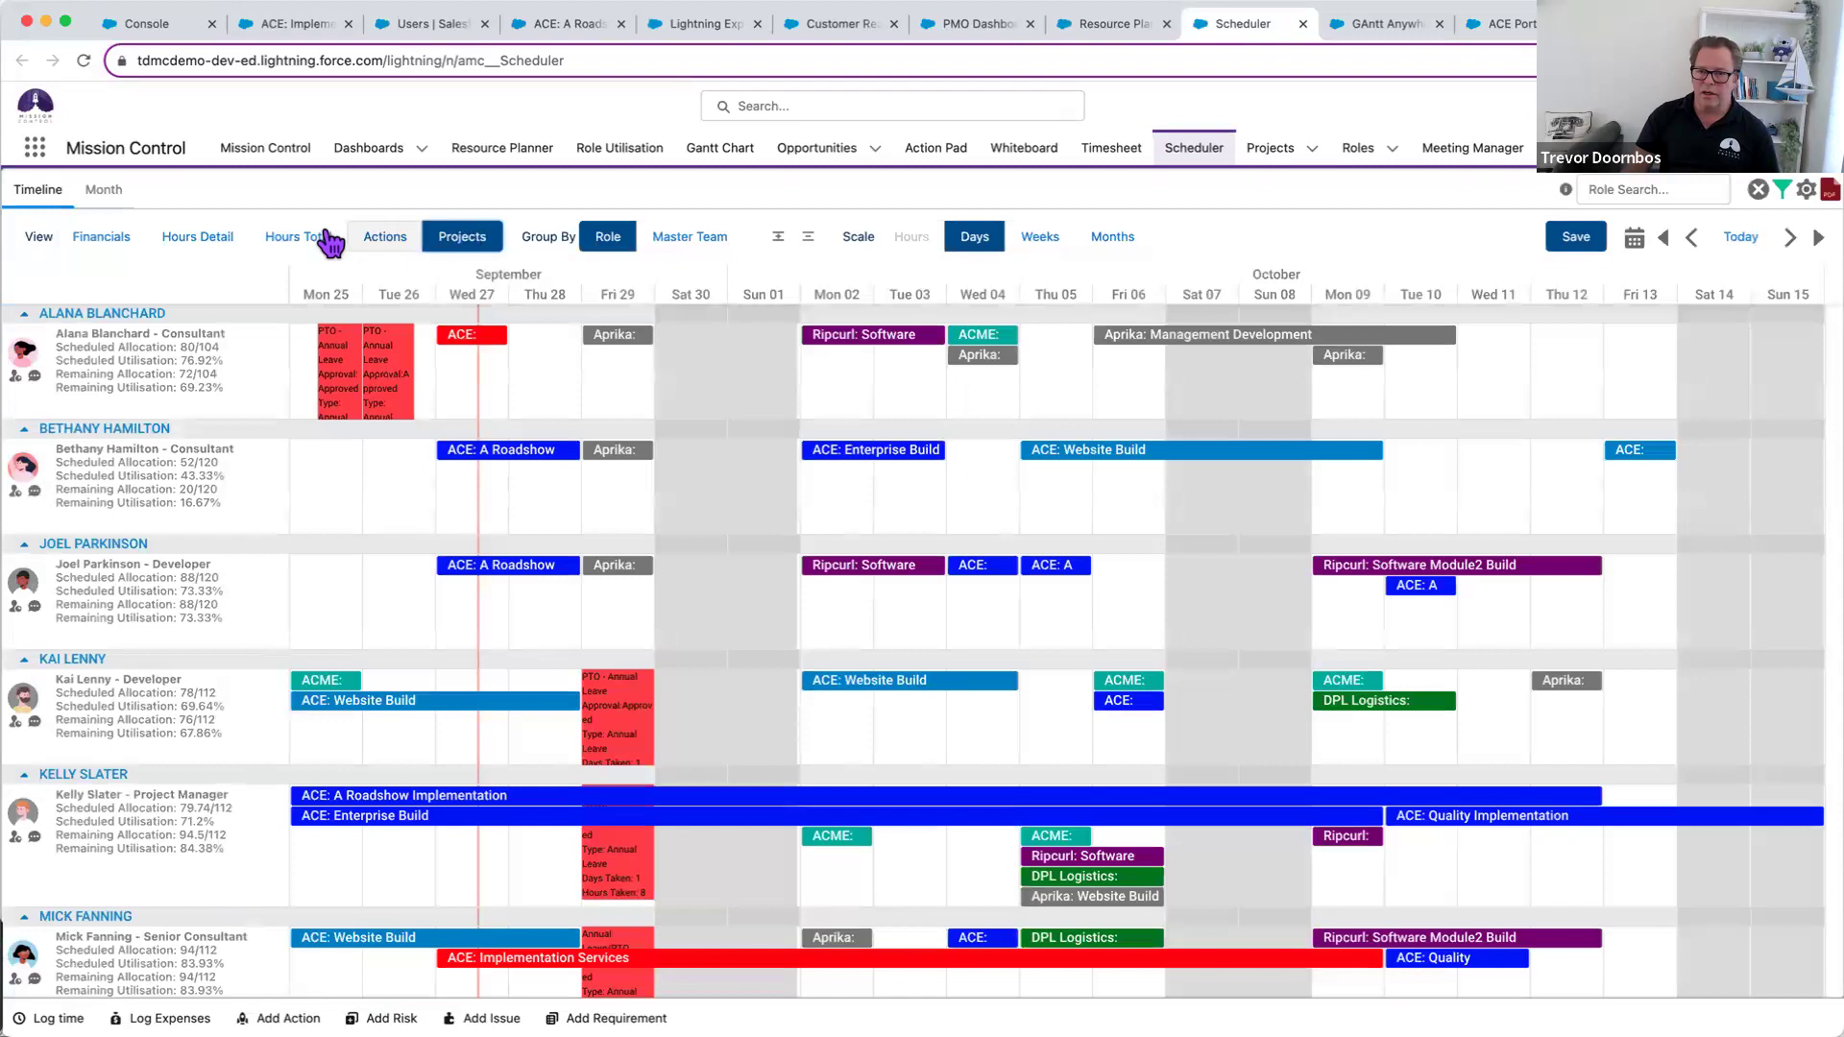
- Drag the Wed 04 Oct Build Framework action to the second consultant and recheck daily hour totals
click(324, 244)
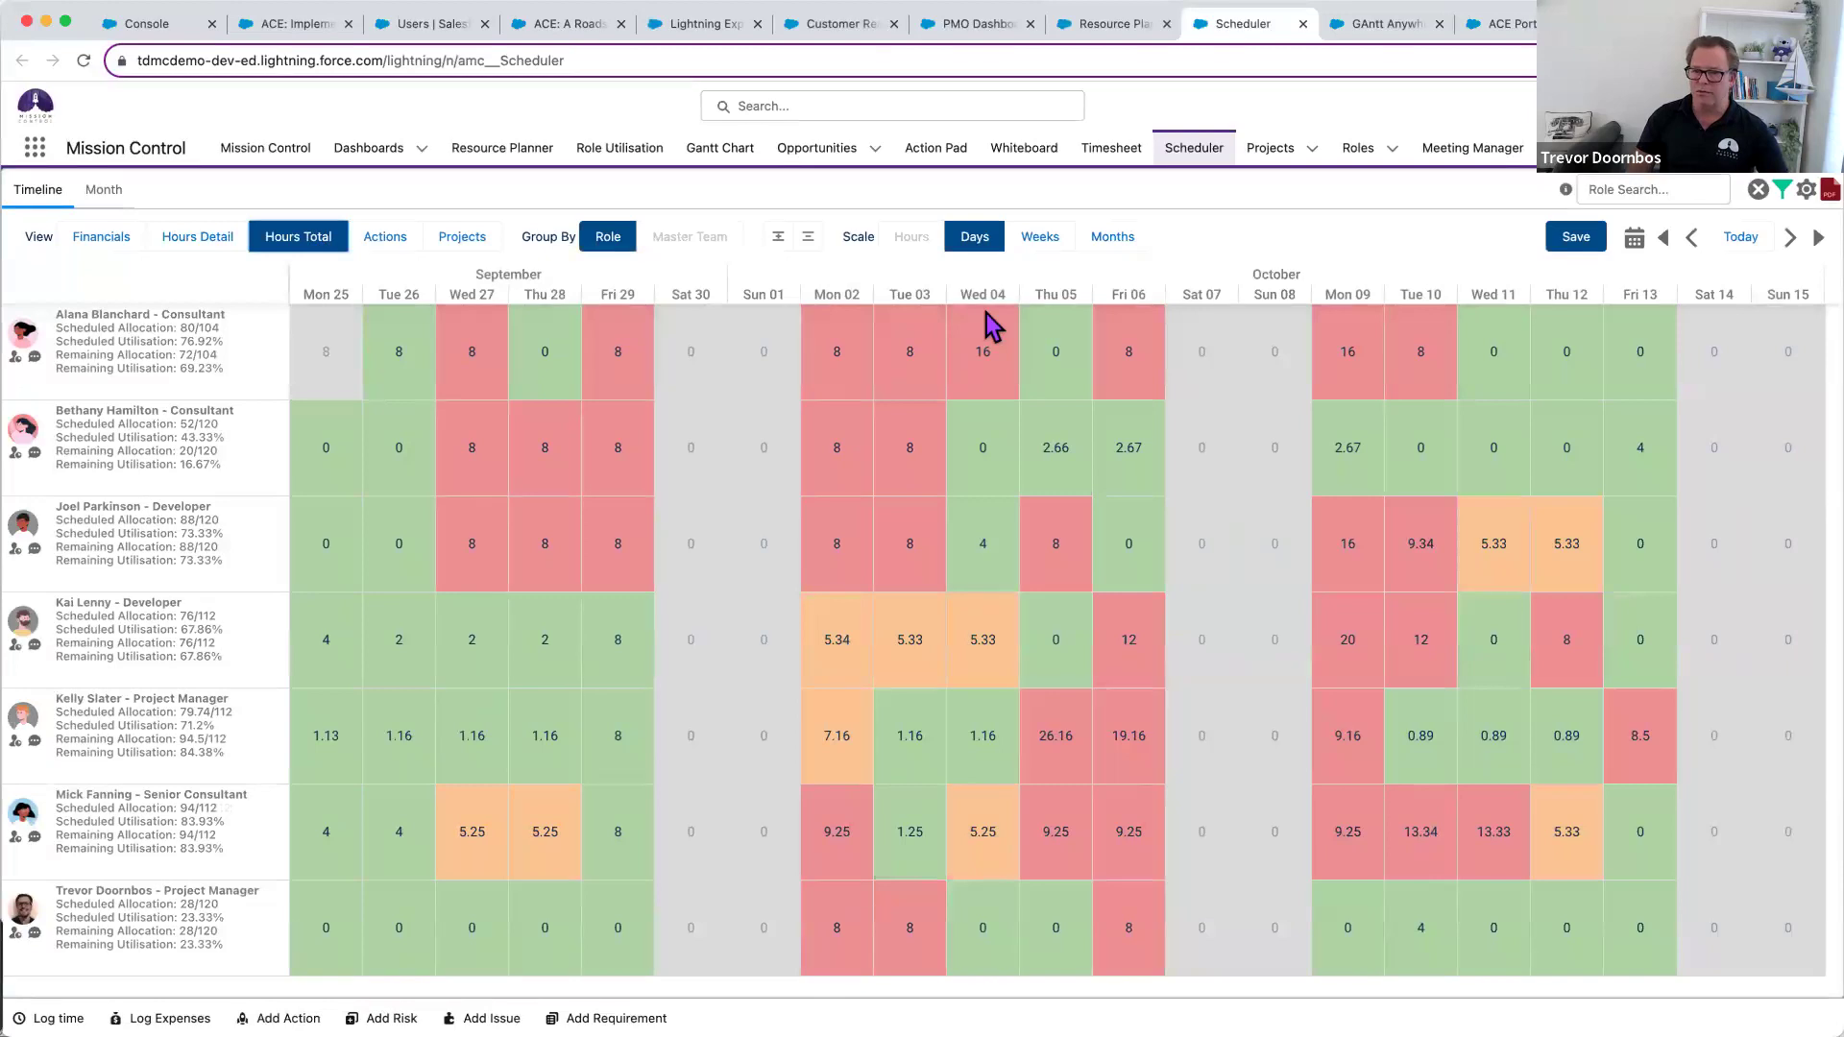
click(395, 240)
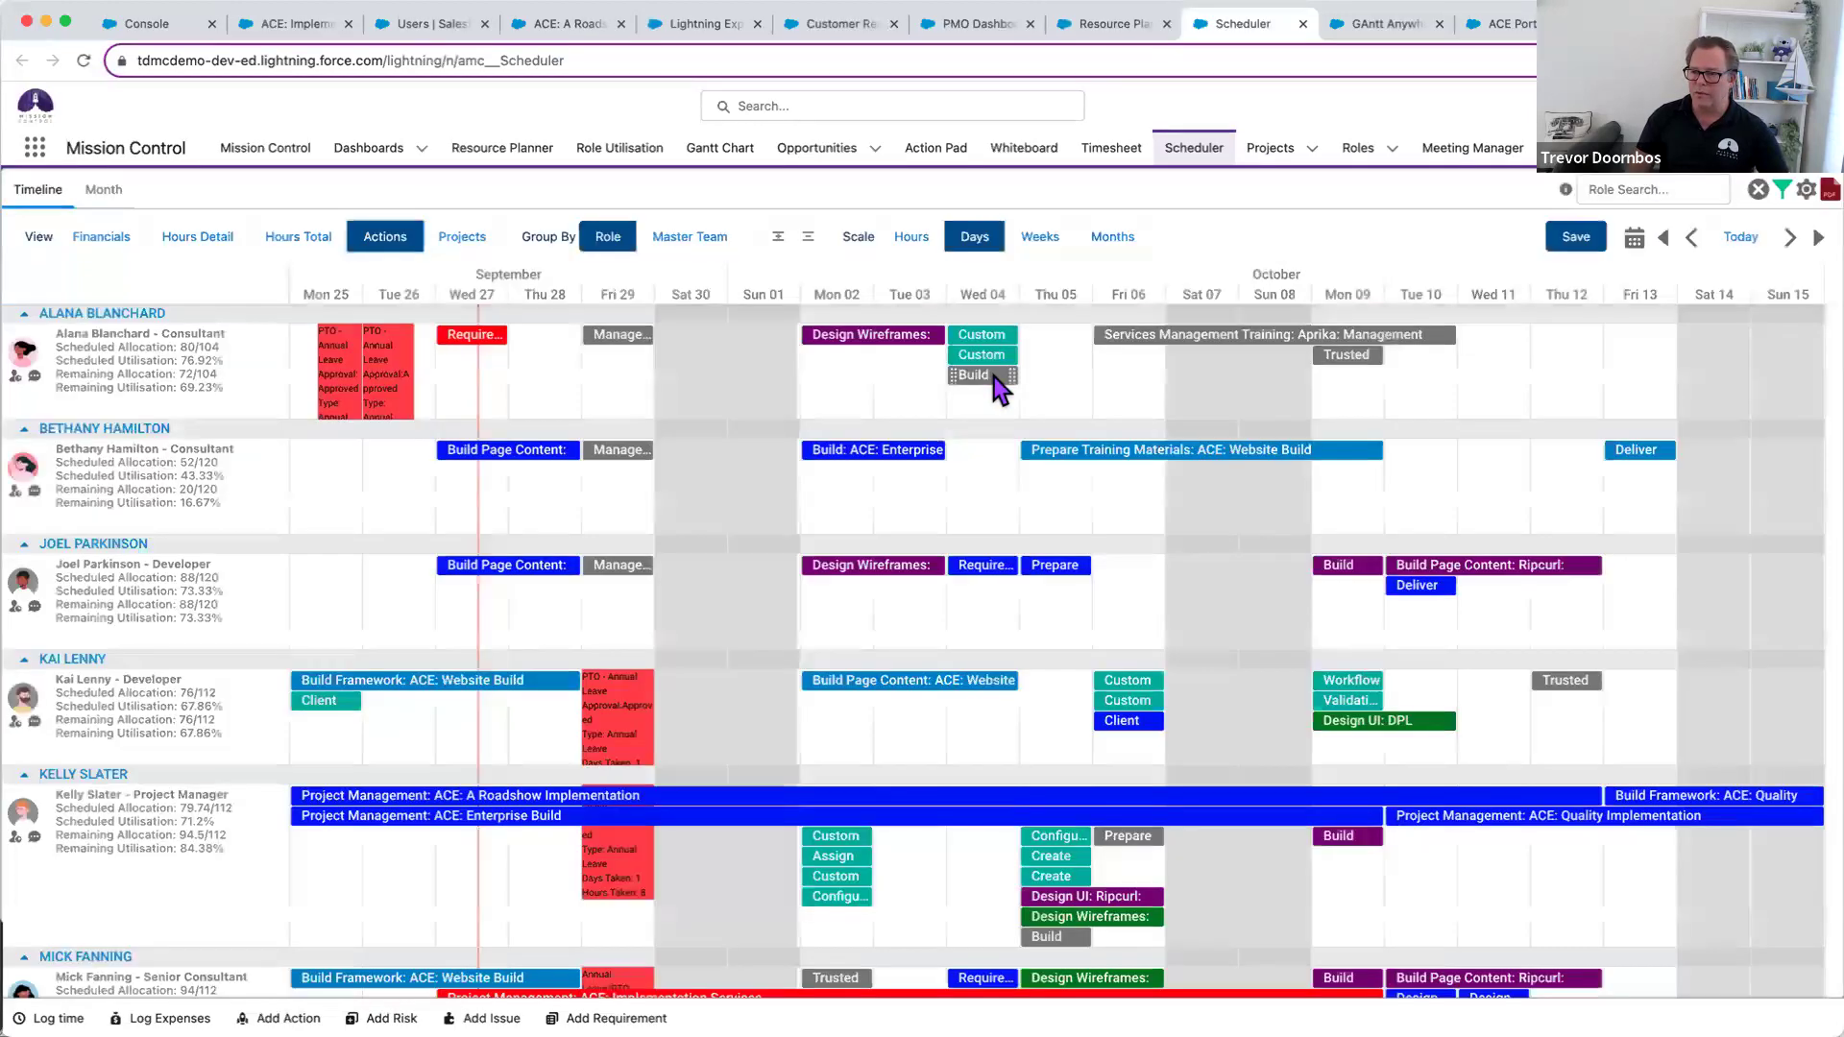
mouse_move(987, 392)
drag(989, 466, 987, 453)
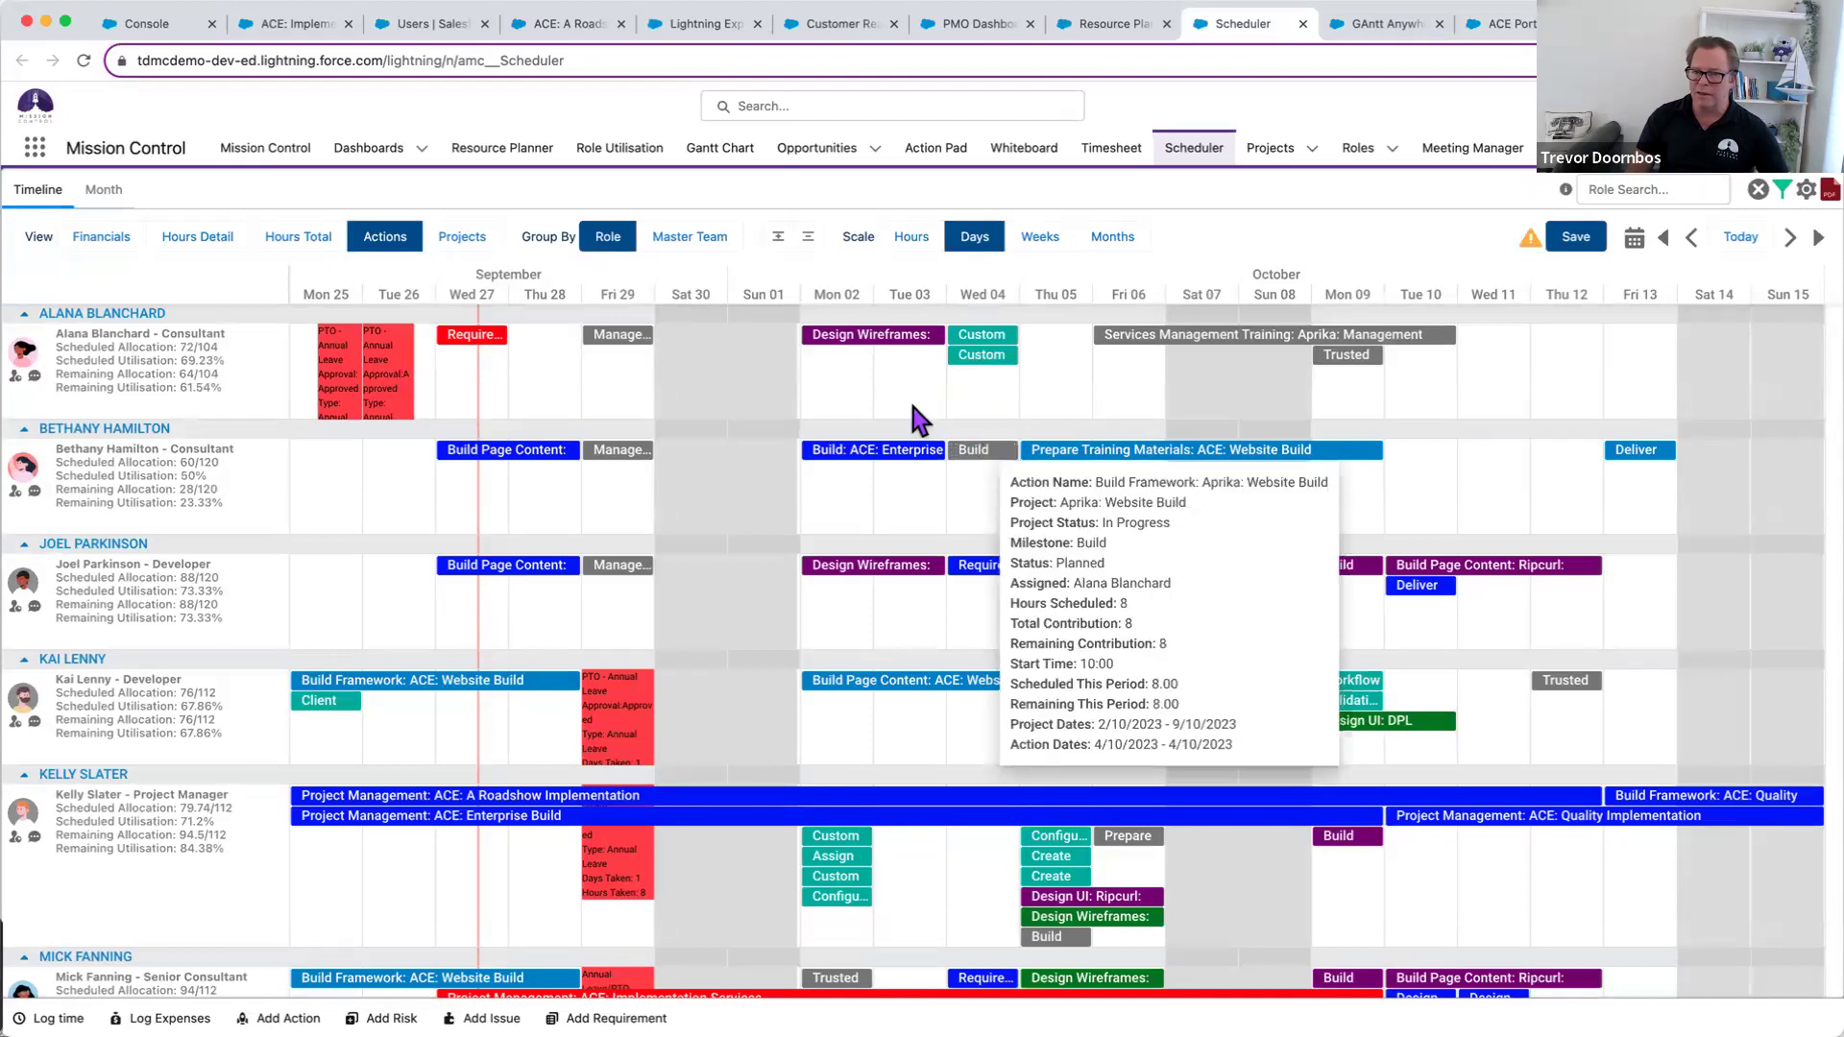
click(298, 237)
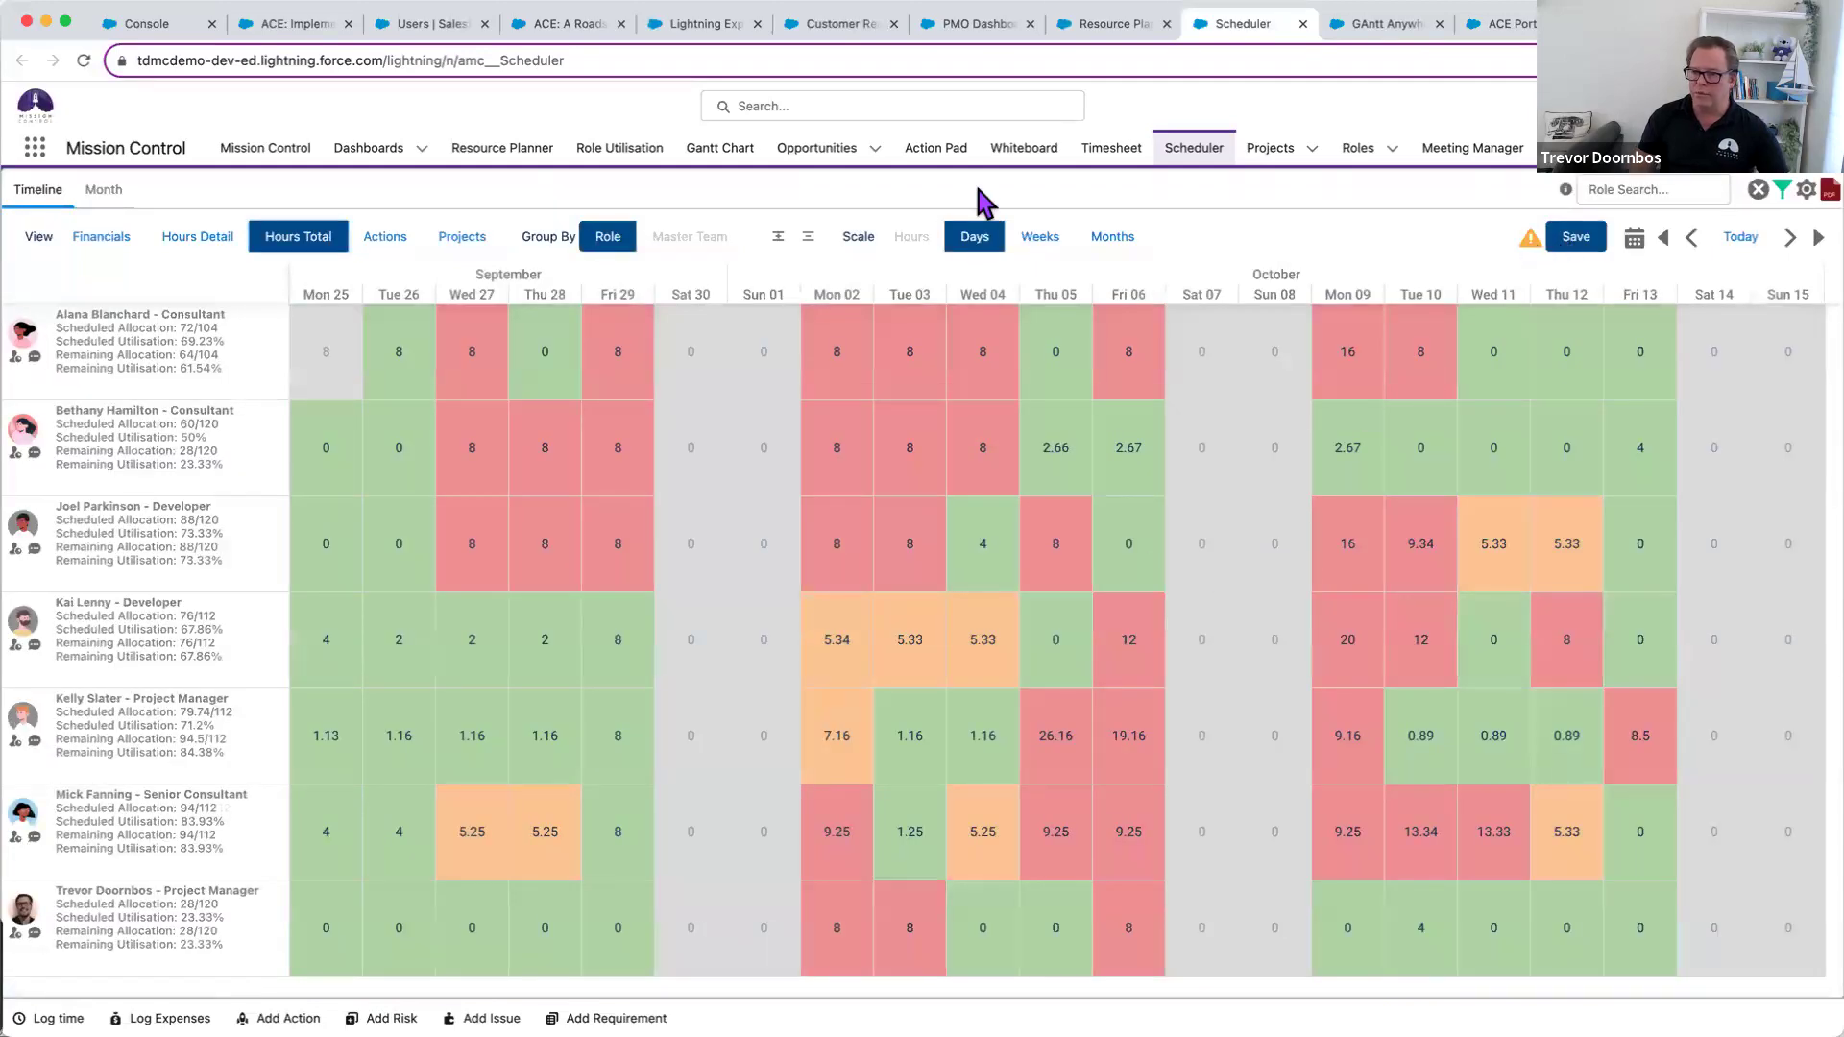
click(383, 236)
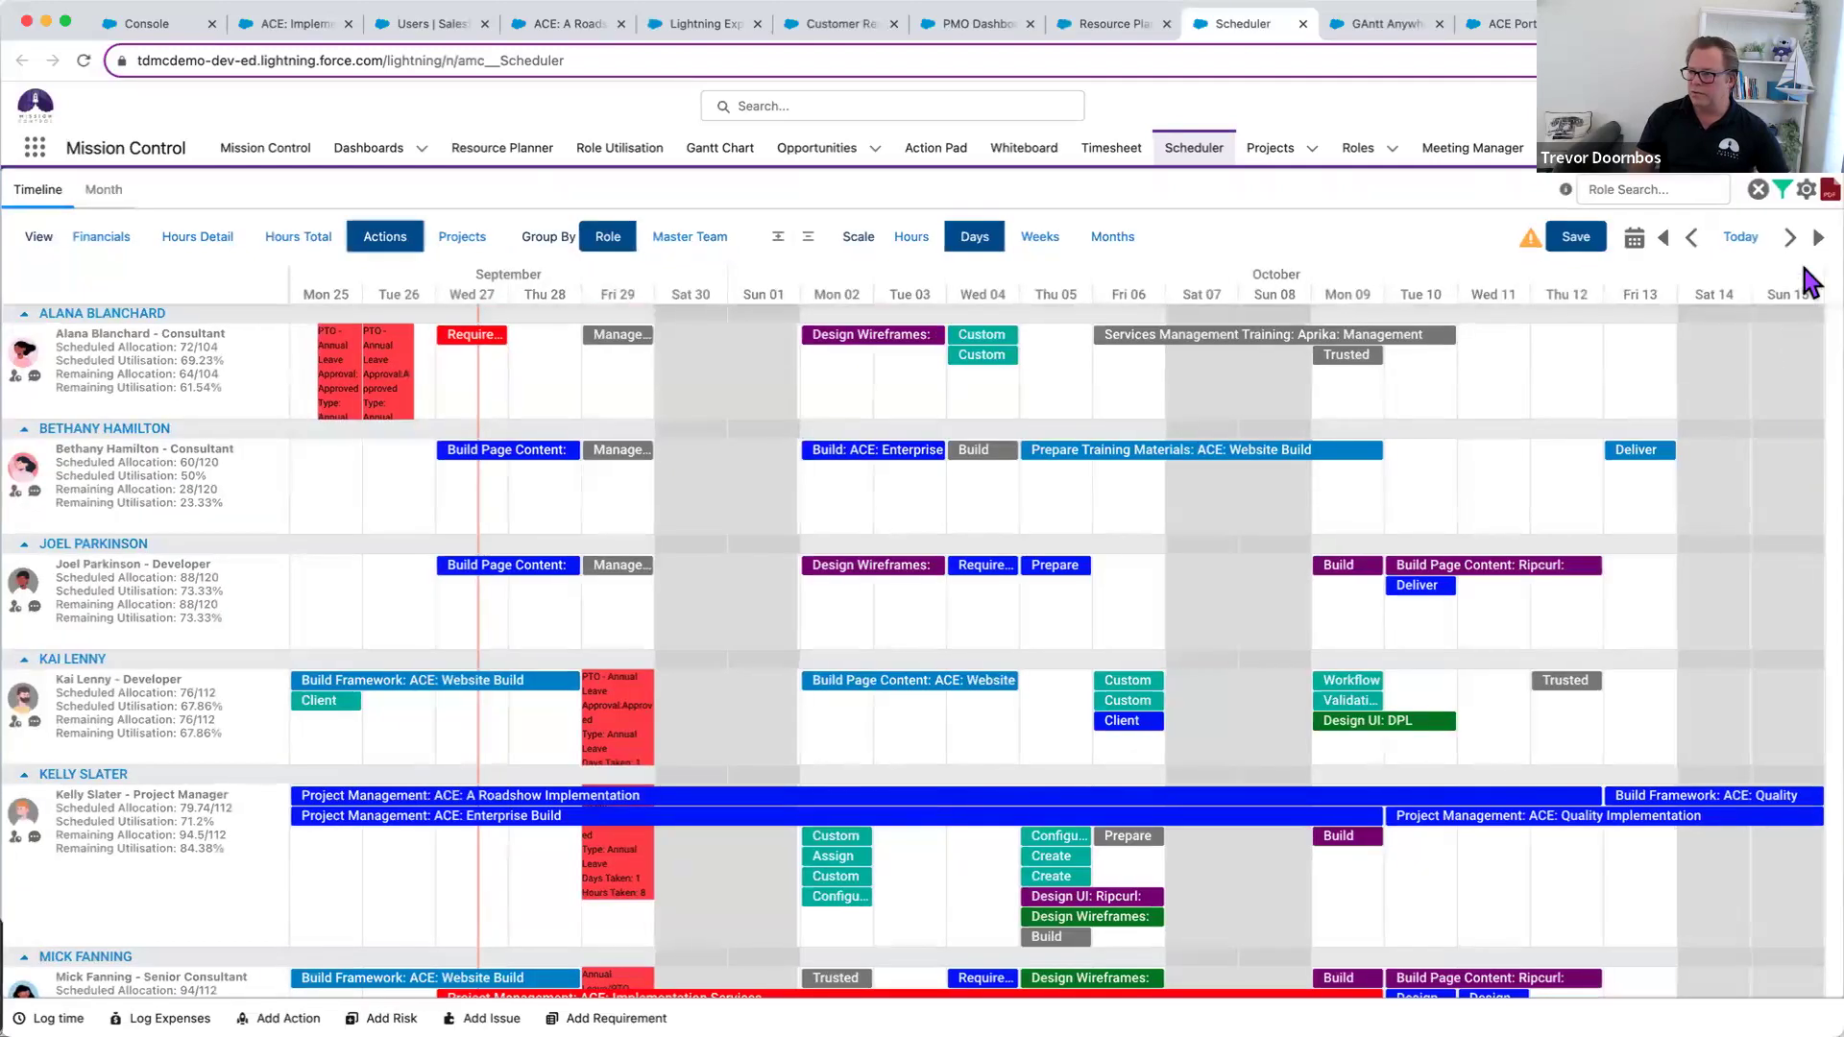
- Tick Show Section Hours Summary in the Scheduler Settings and save them
click(1806, 190)
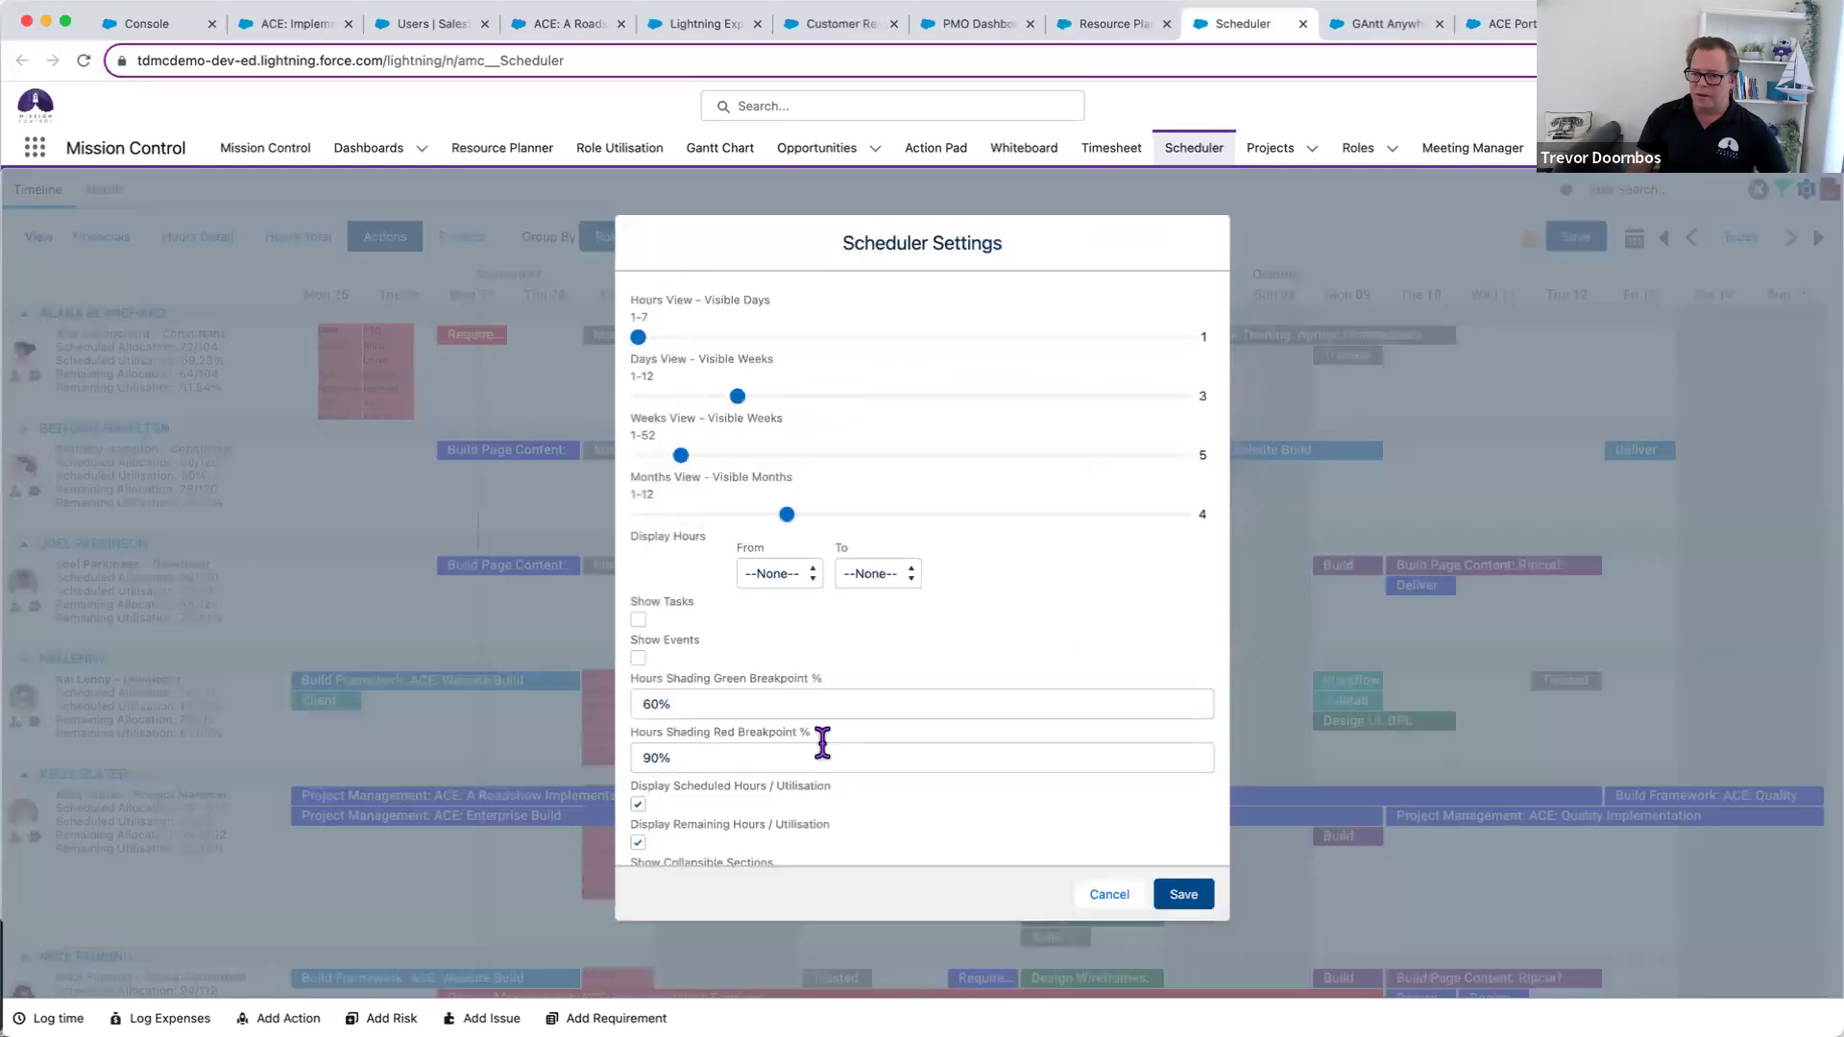
scroll(742, 745, down, 4)
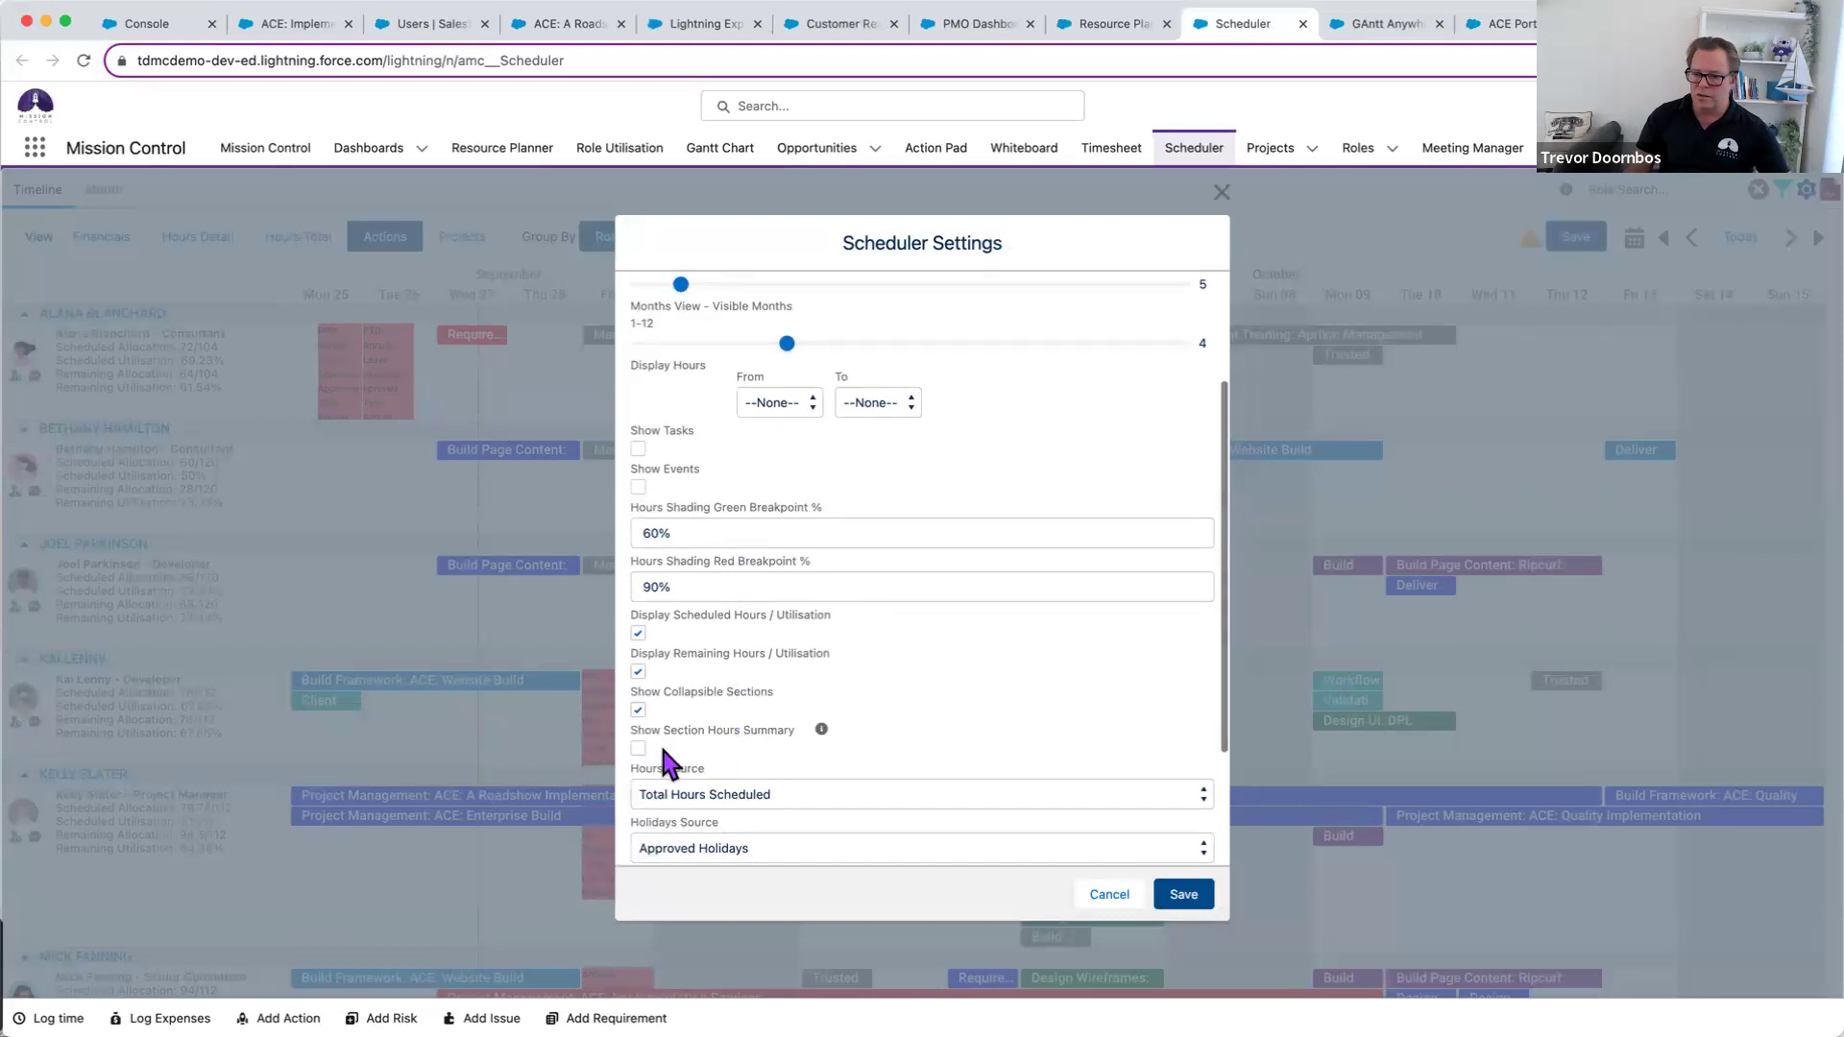
click(638, 748)
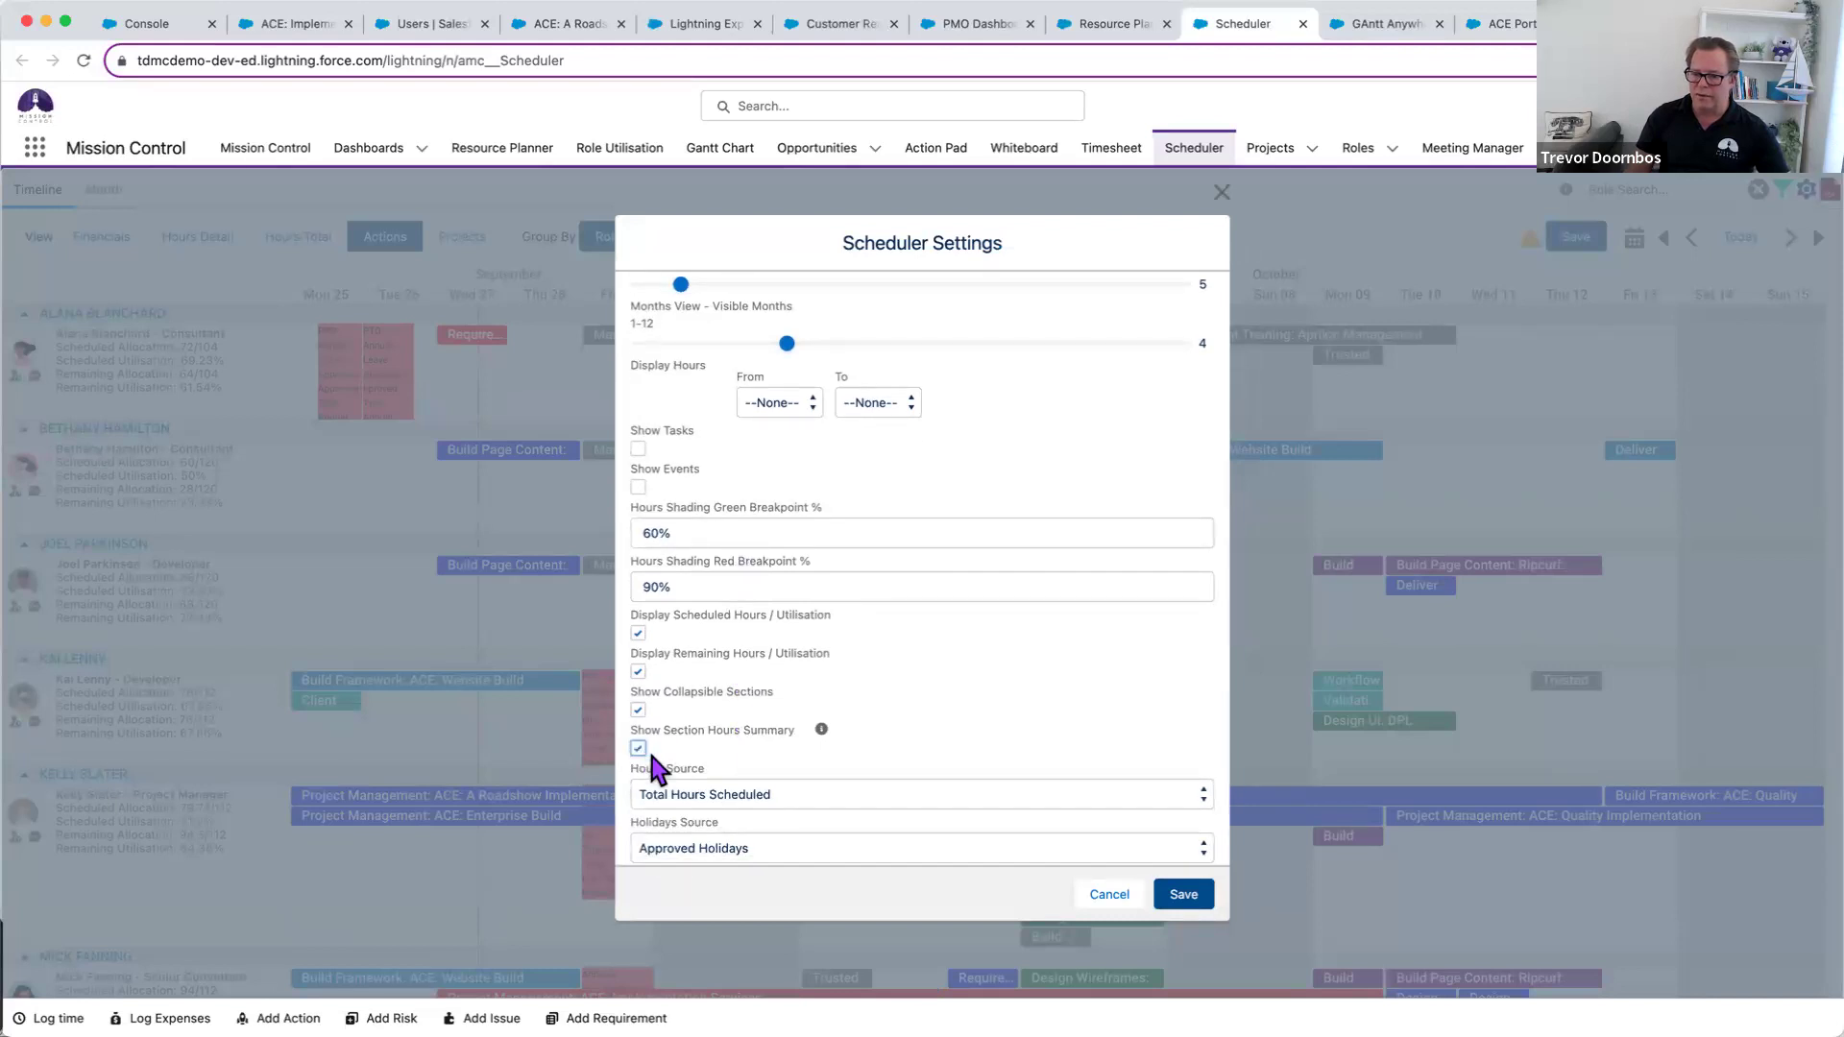
click(1182, 894)
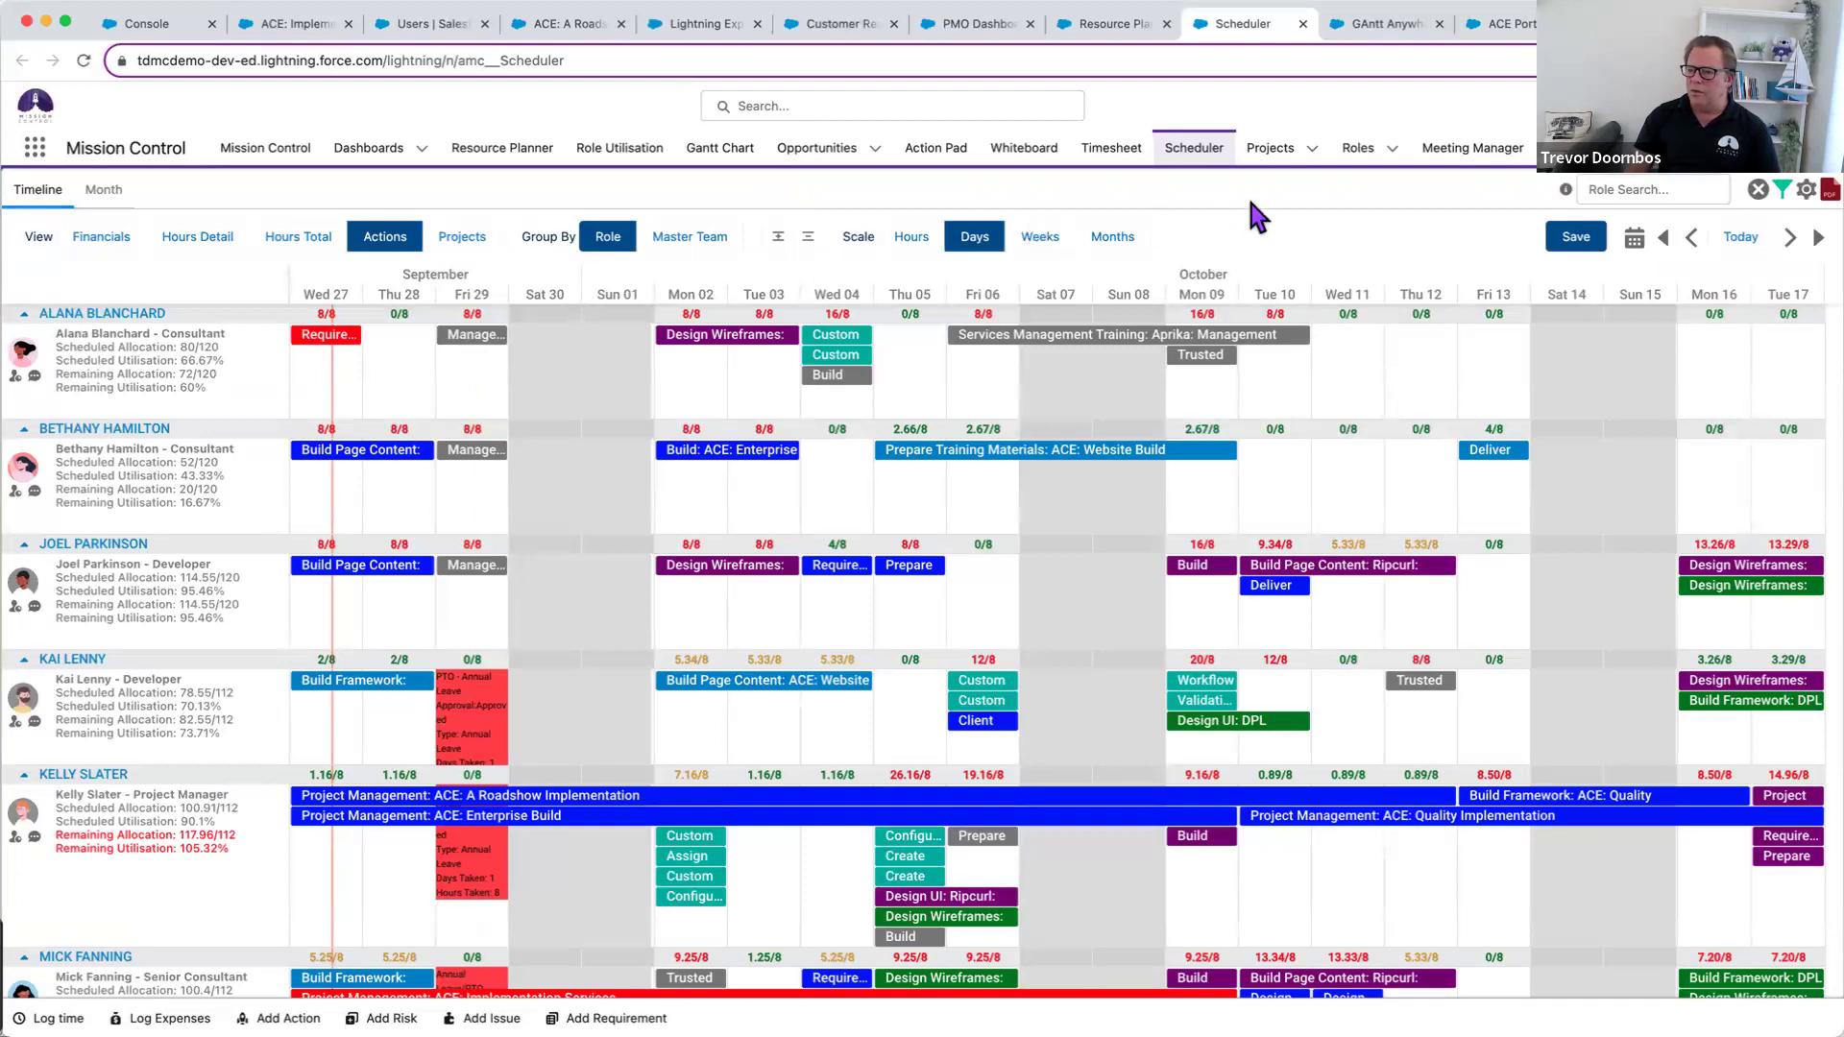
- Filter the Gantt Anywhere chart by Portfolio and load the ACE Portfolio projects
click(1403, 31)
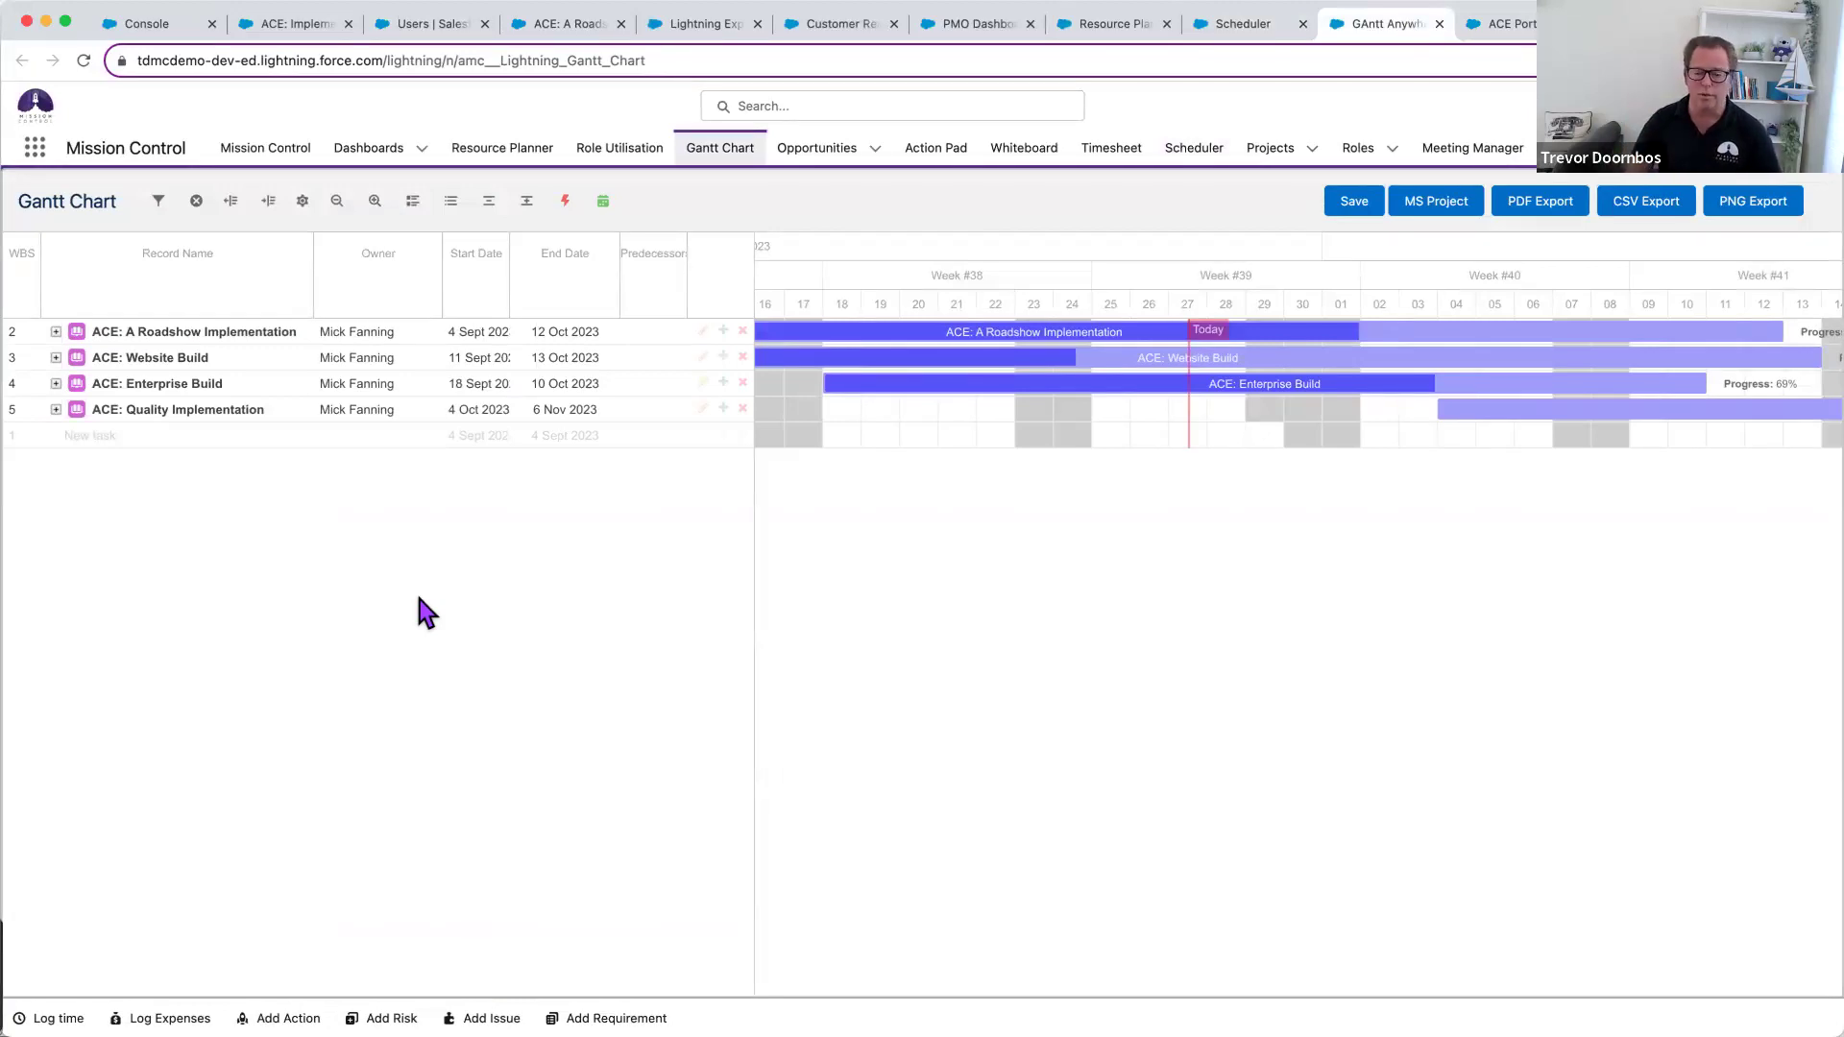
click(158, 203)
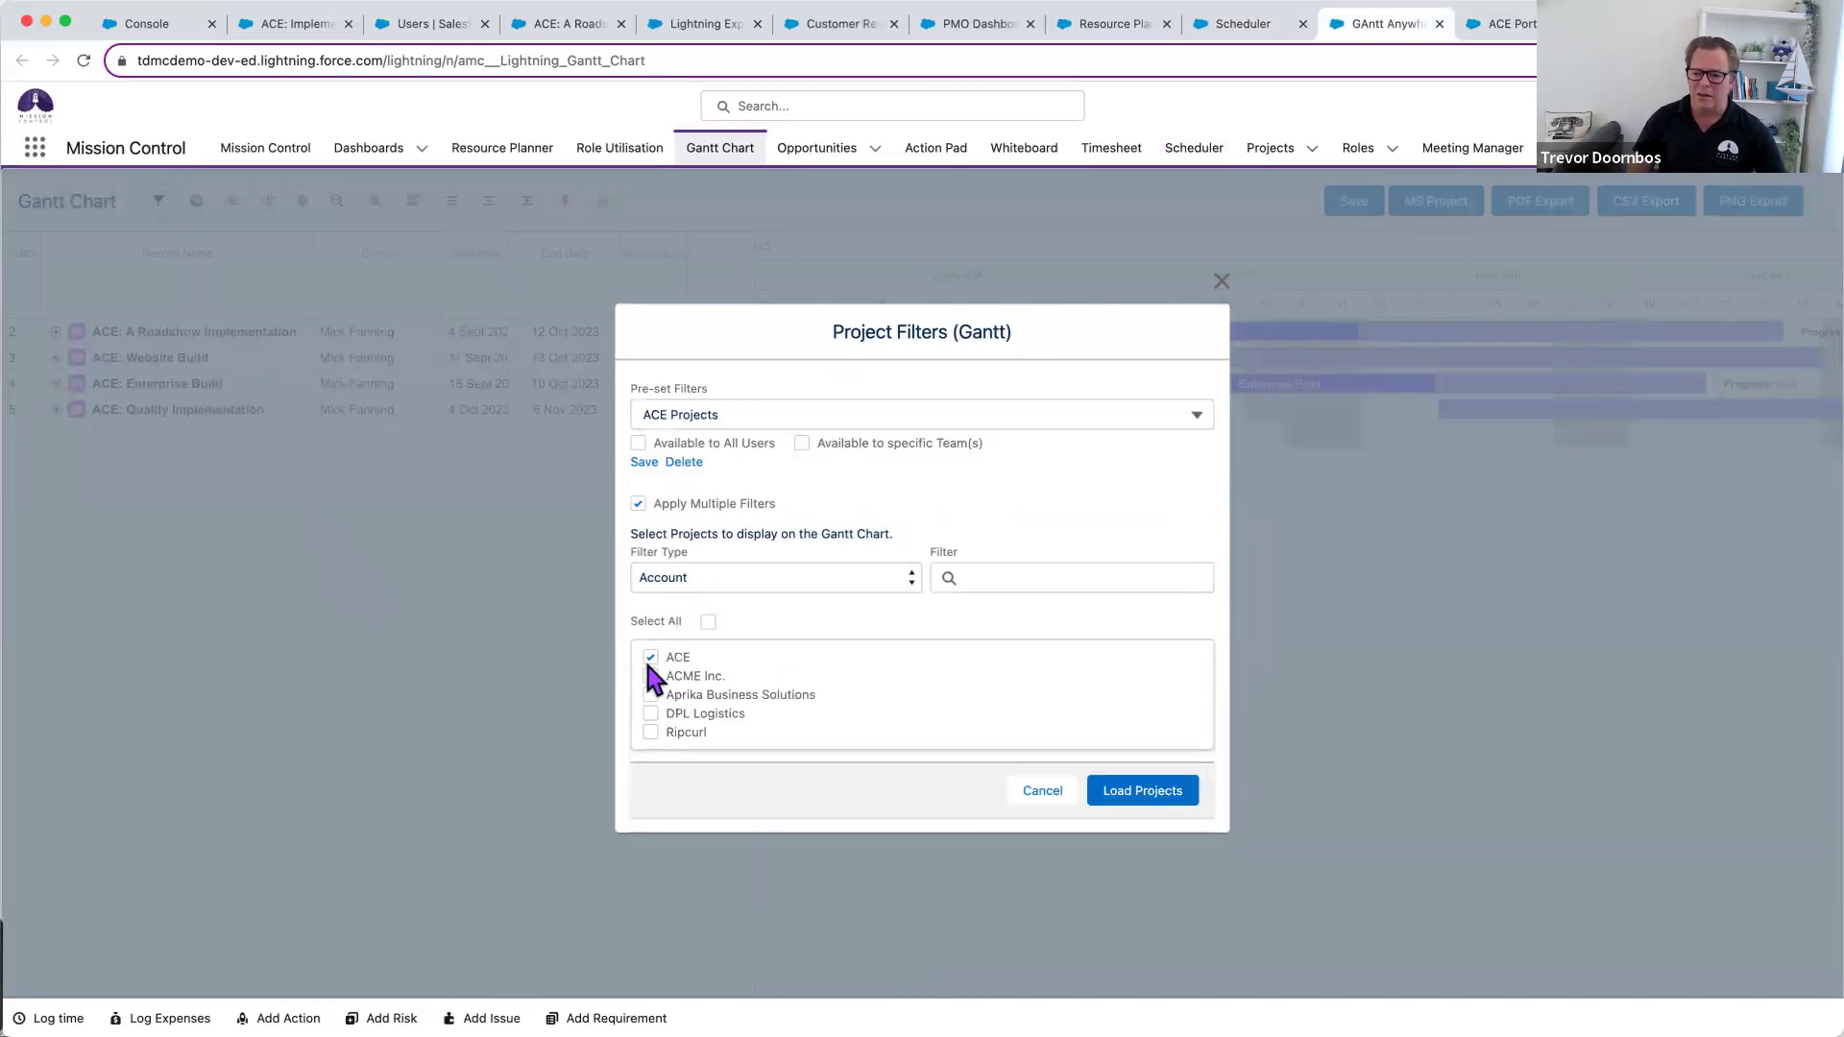
click(701, 579)
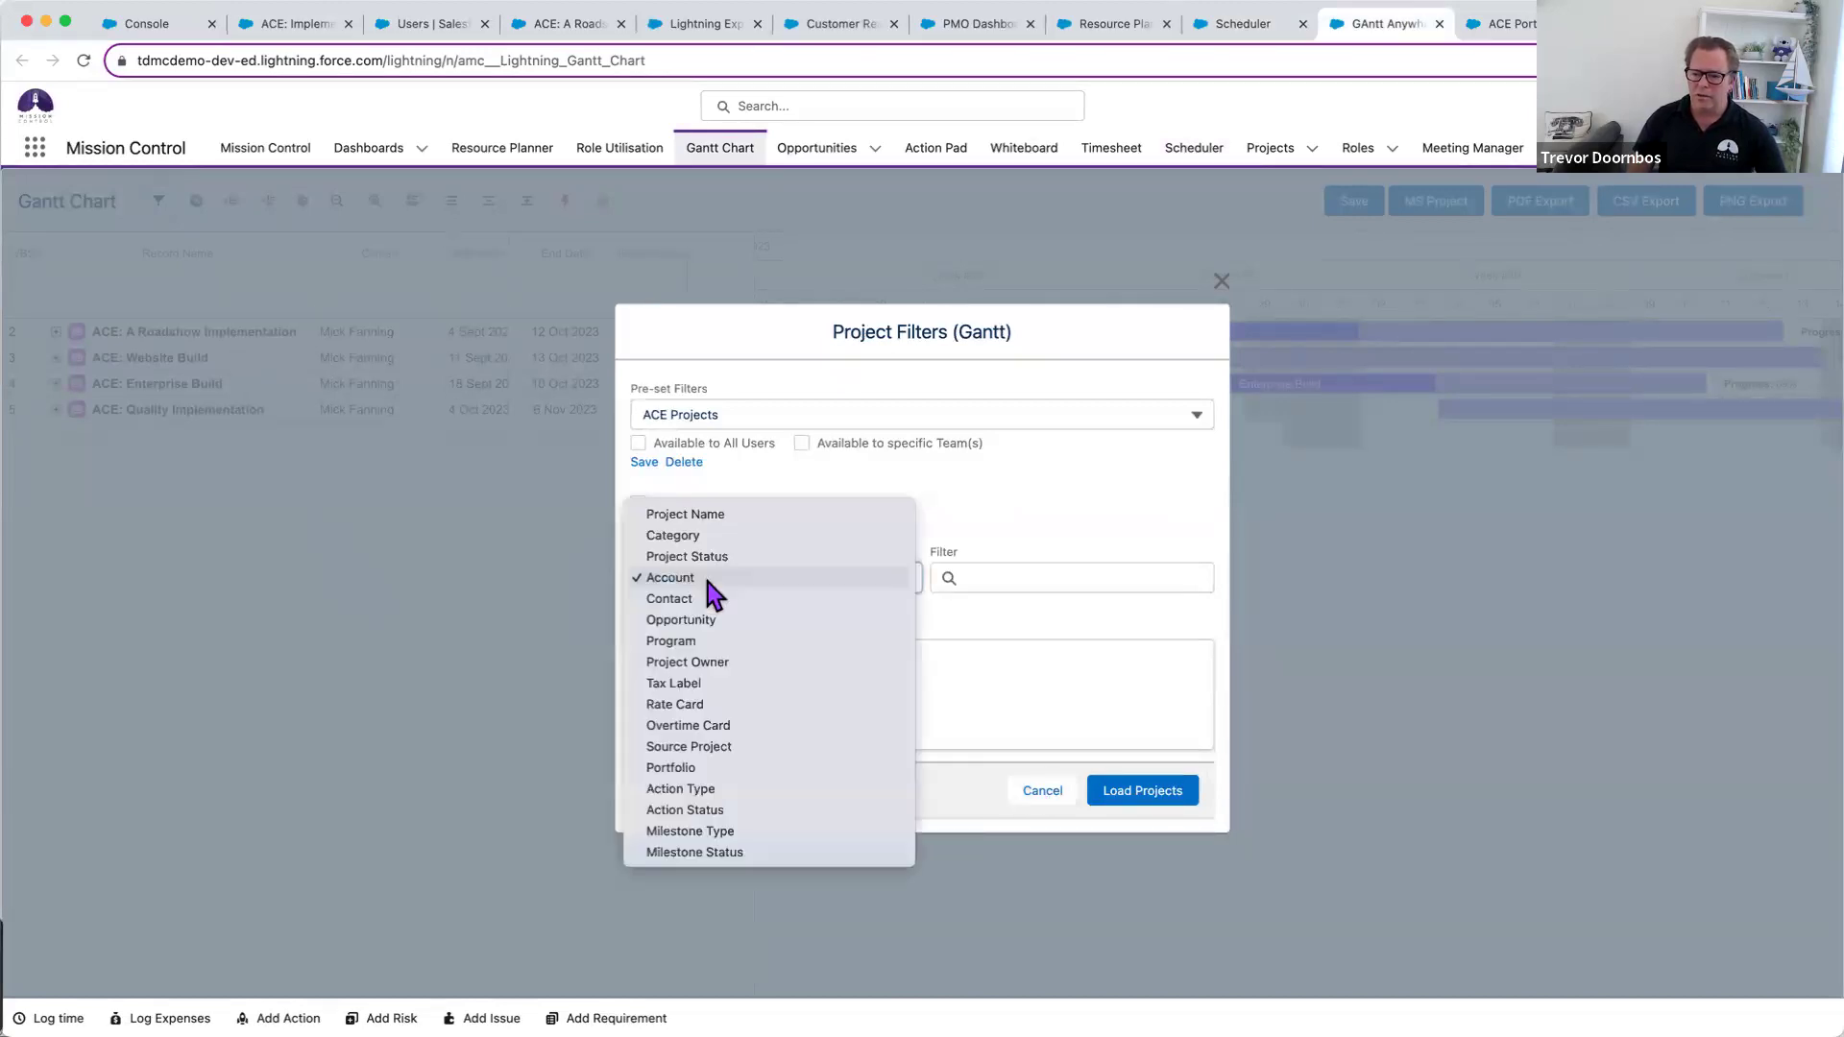
click(693, 768)
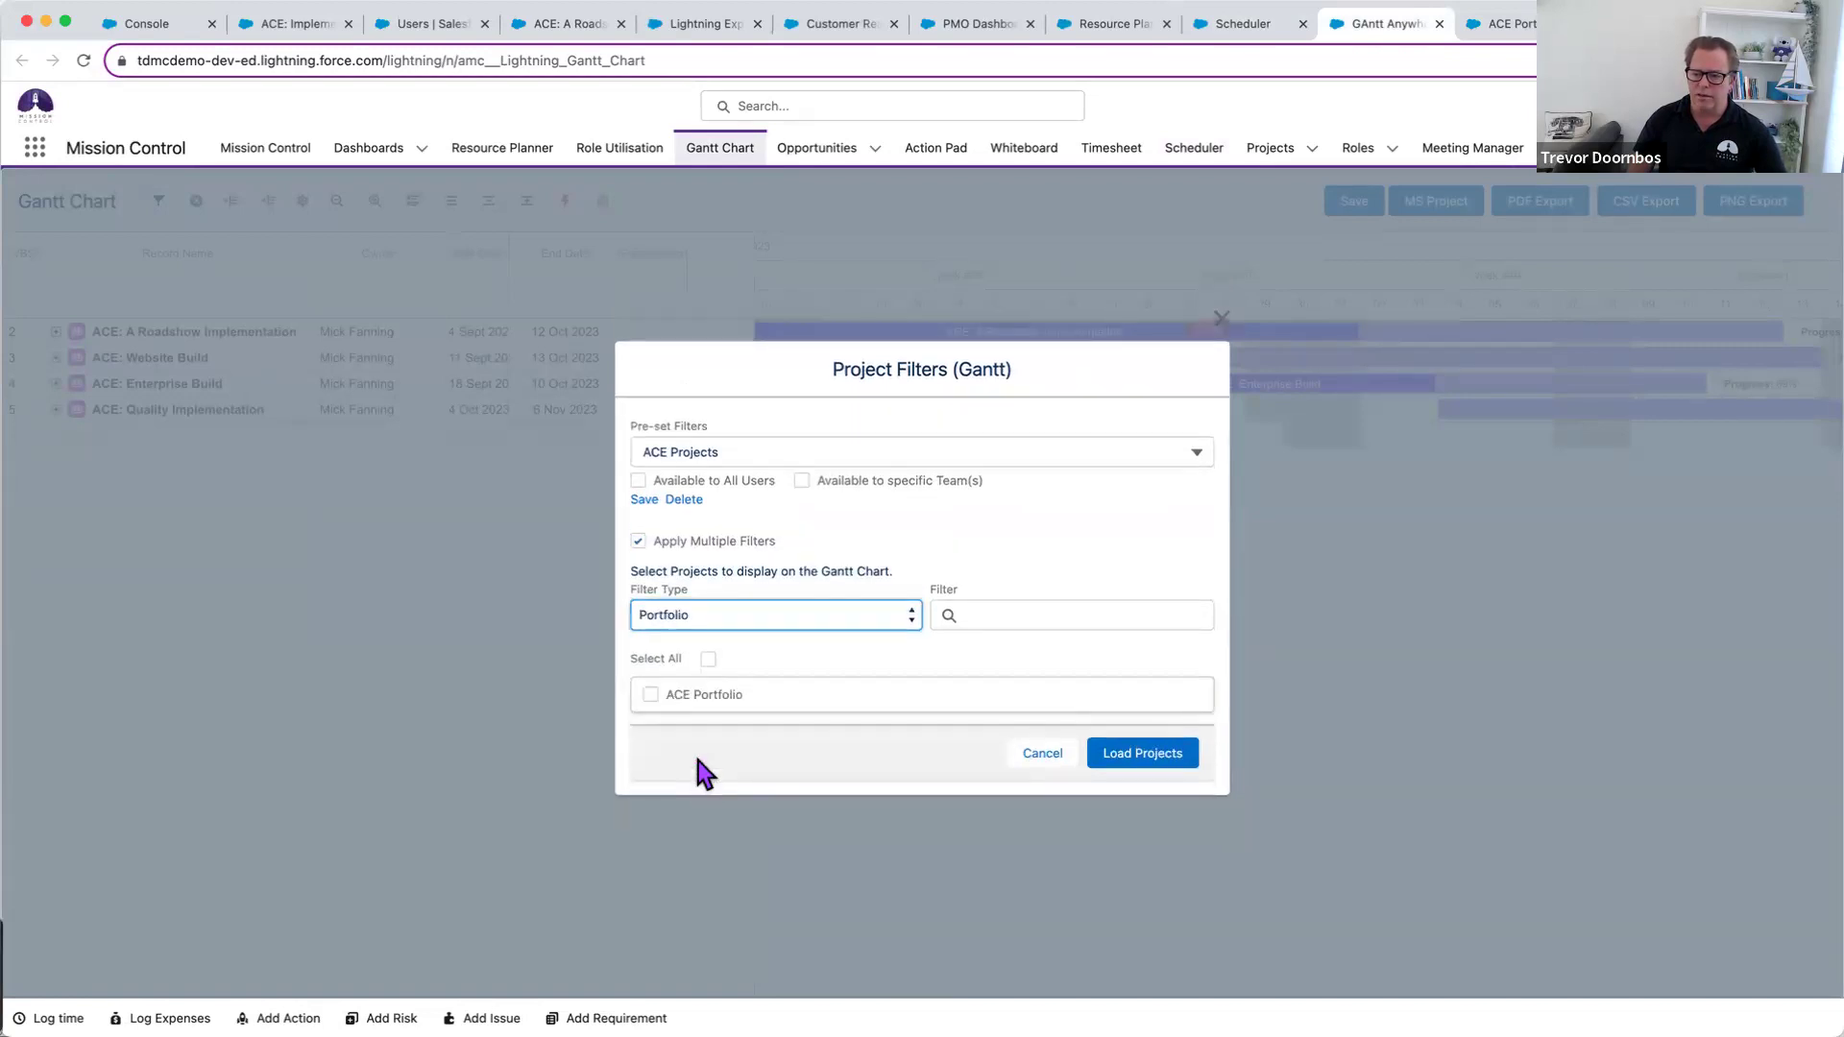
click(649, 692)
click(1138, 755)
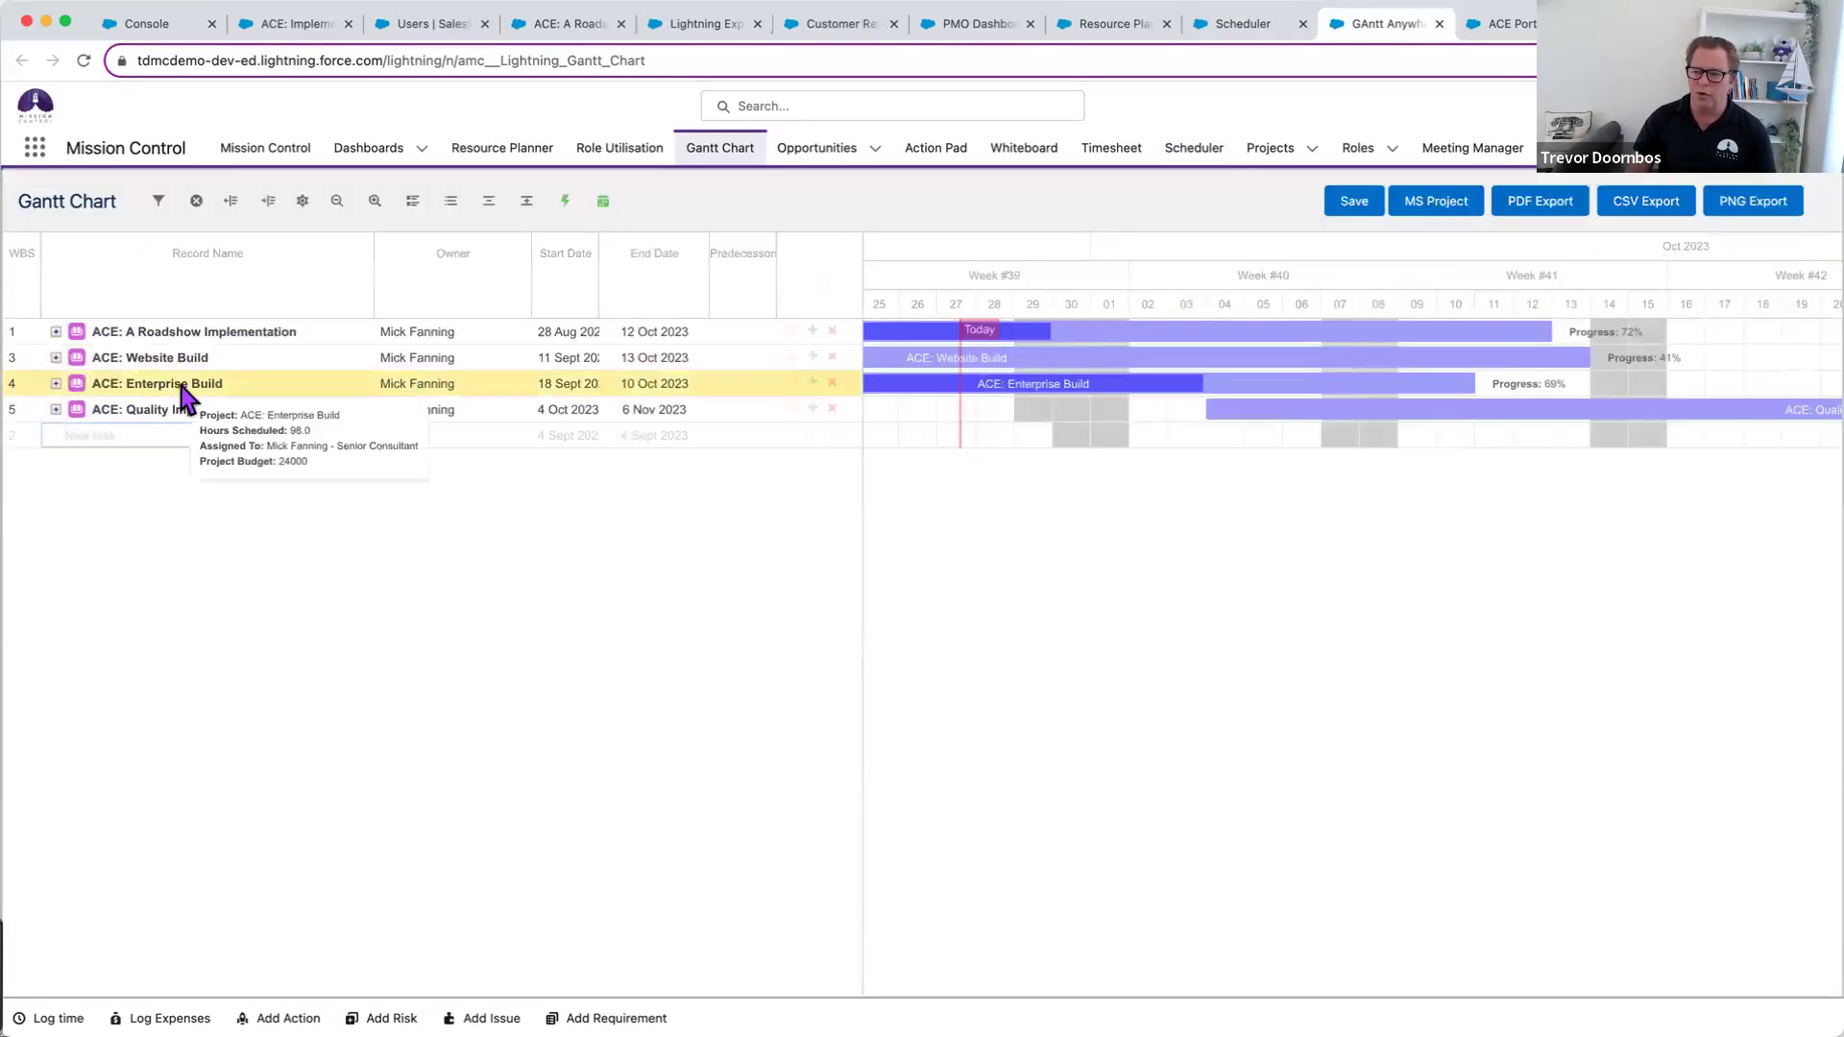
- Expand ACE: A Roadshow Implementation to show its phases and milestones
mouse_move(991, 389)
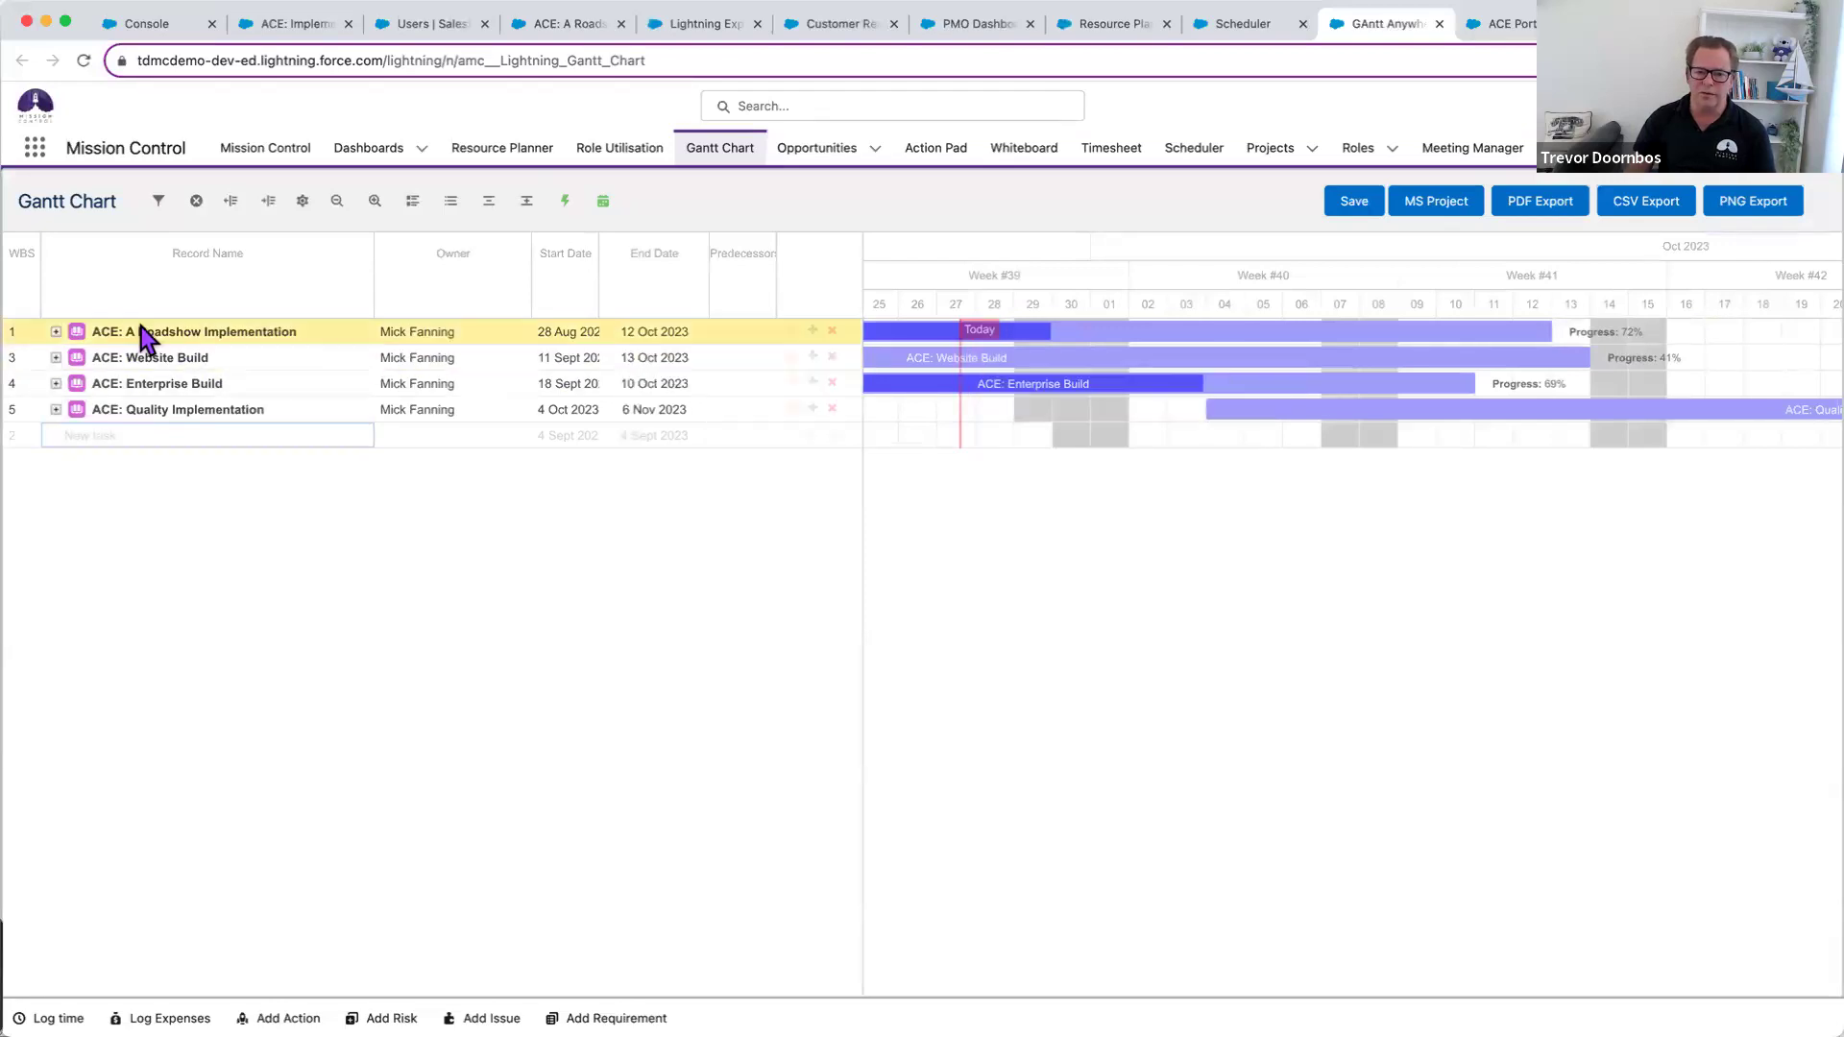
click(55, 331)
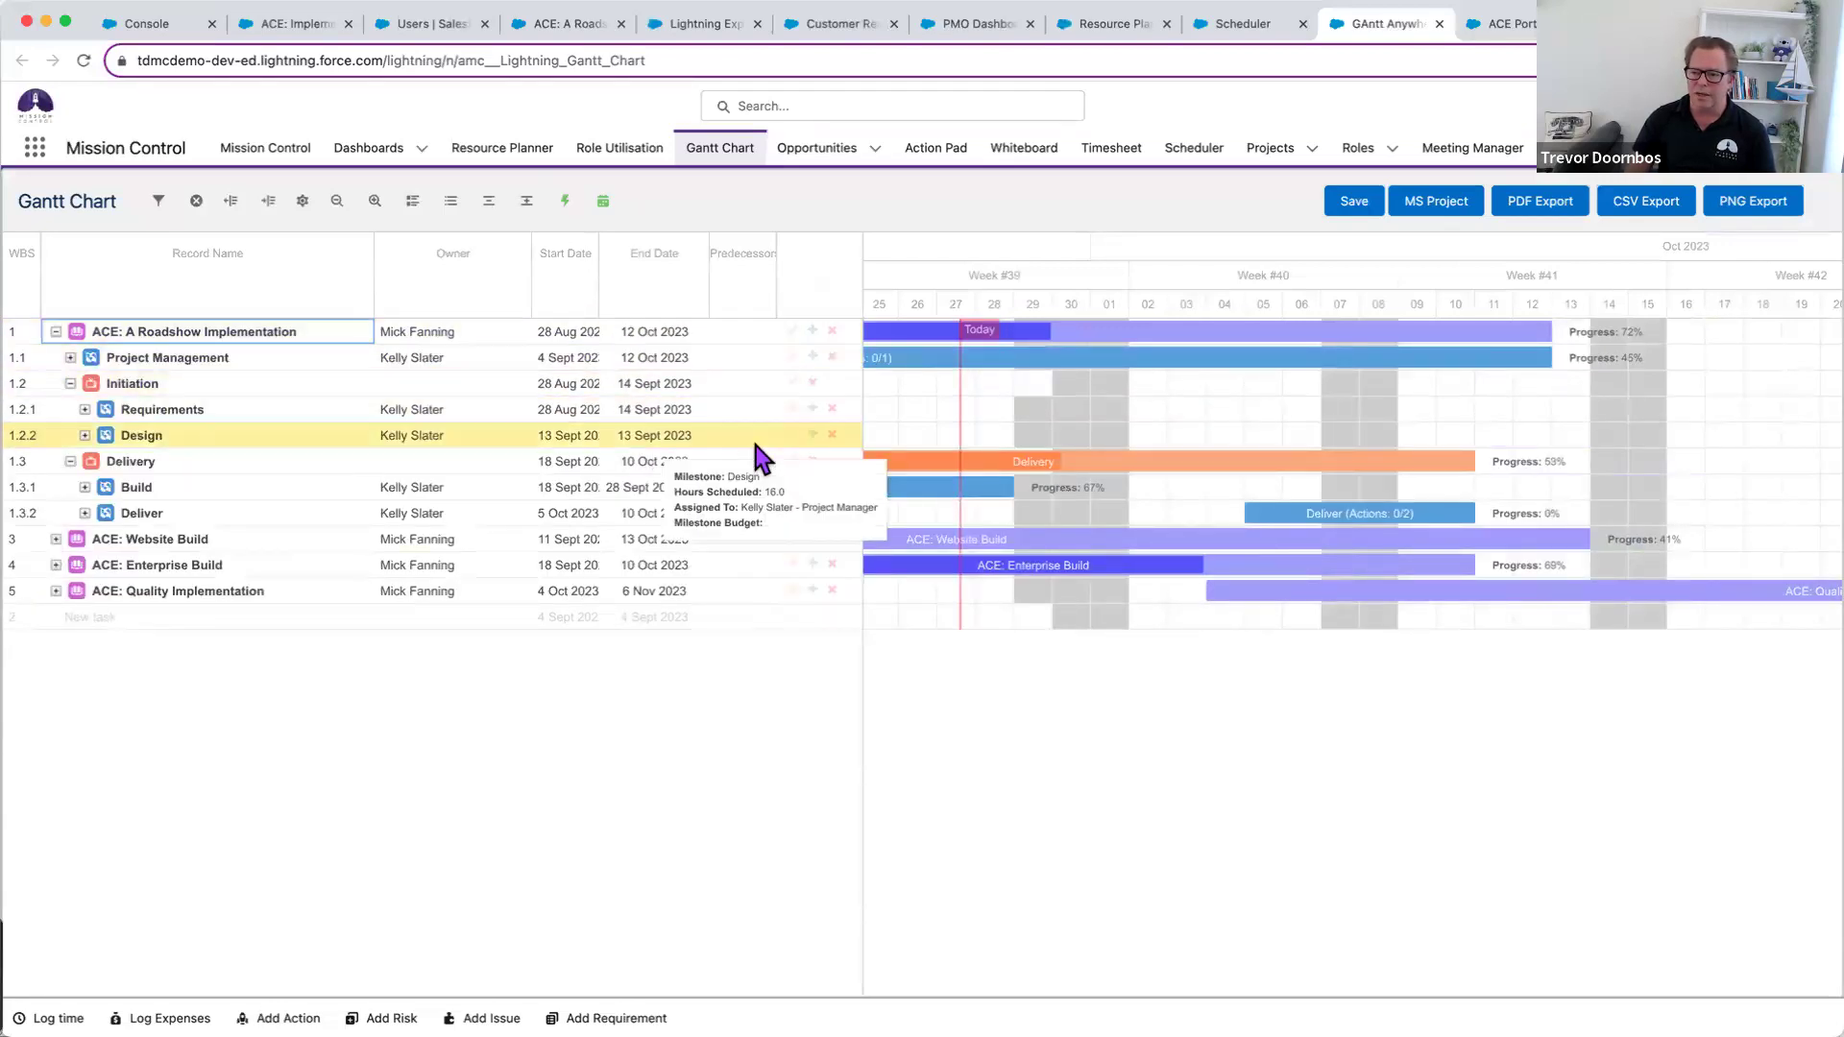
scroll(1020, 475, left, 3)
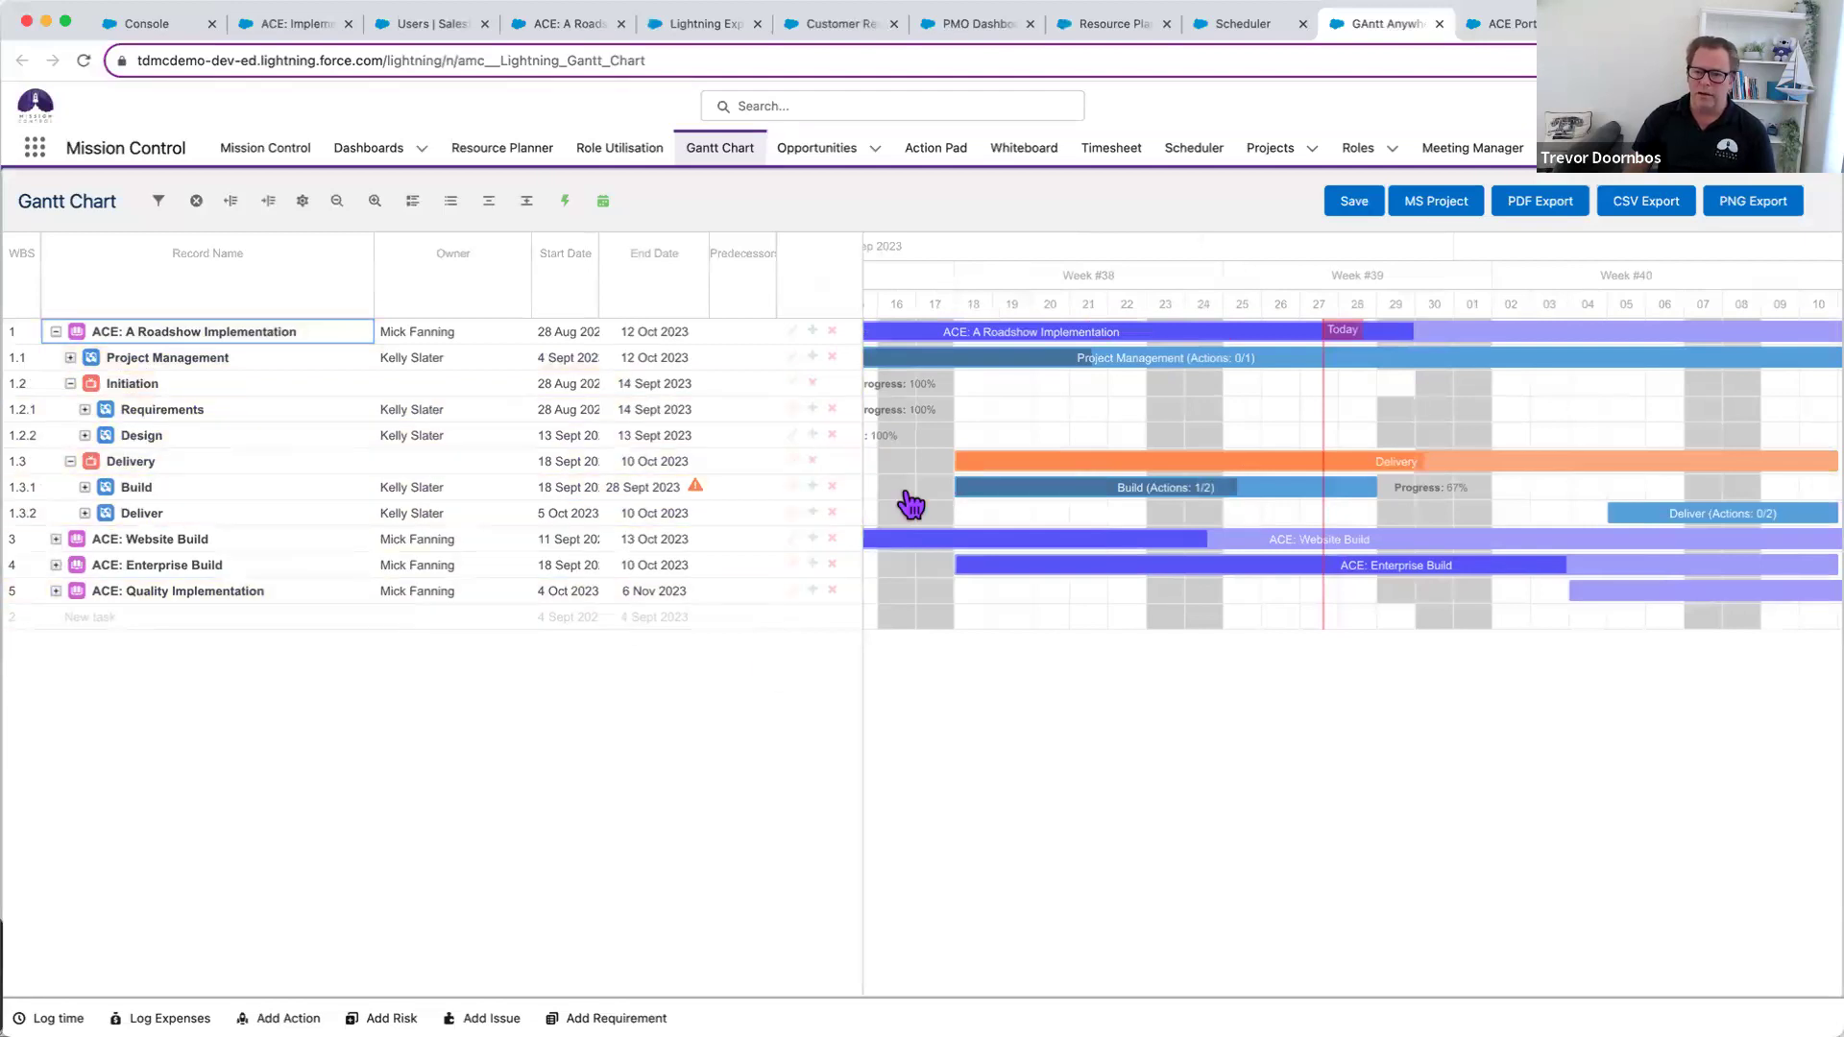
mouse_move(277, 337)
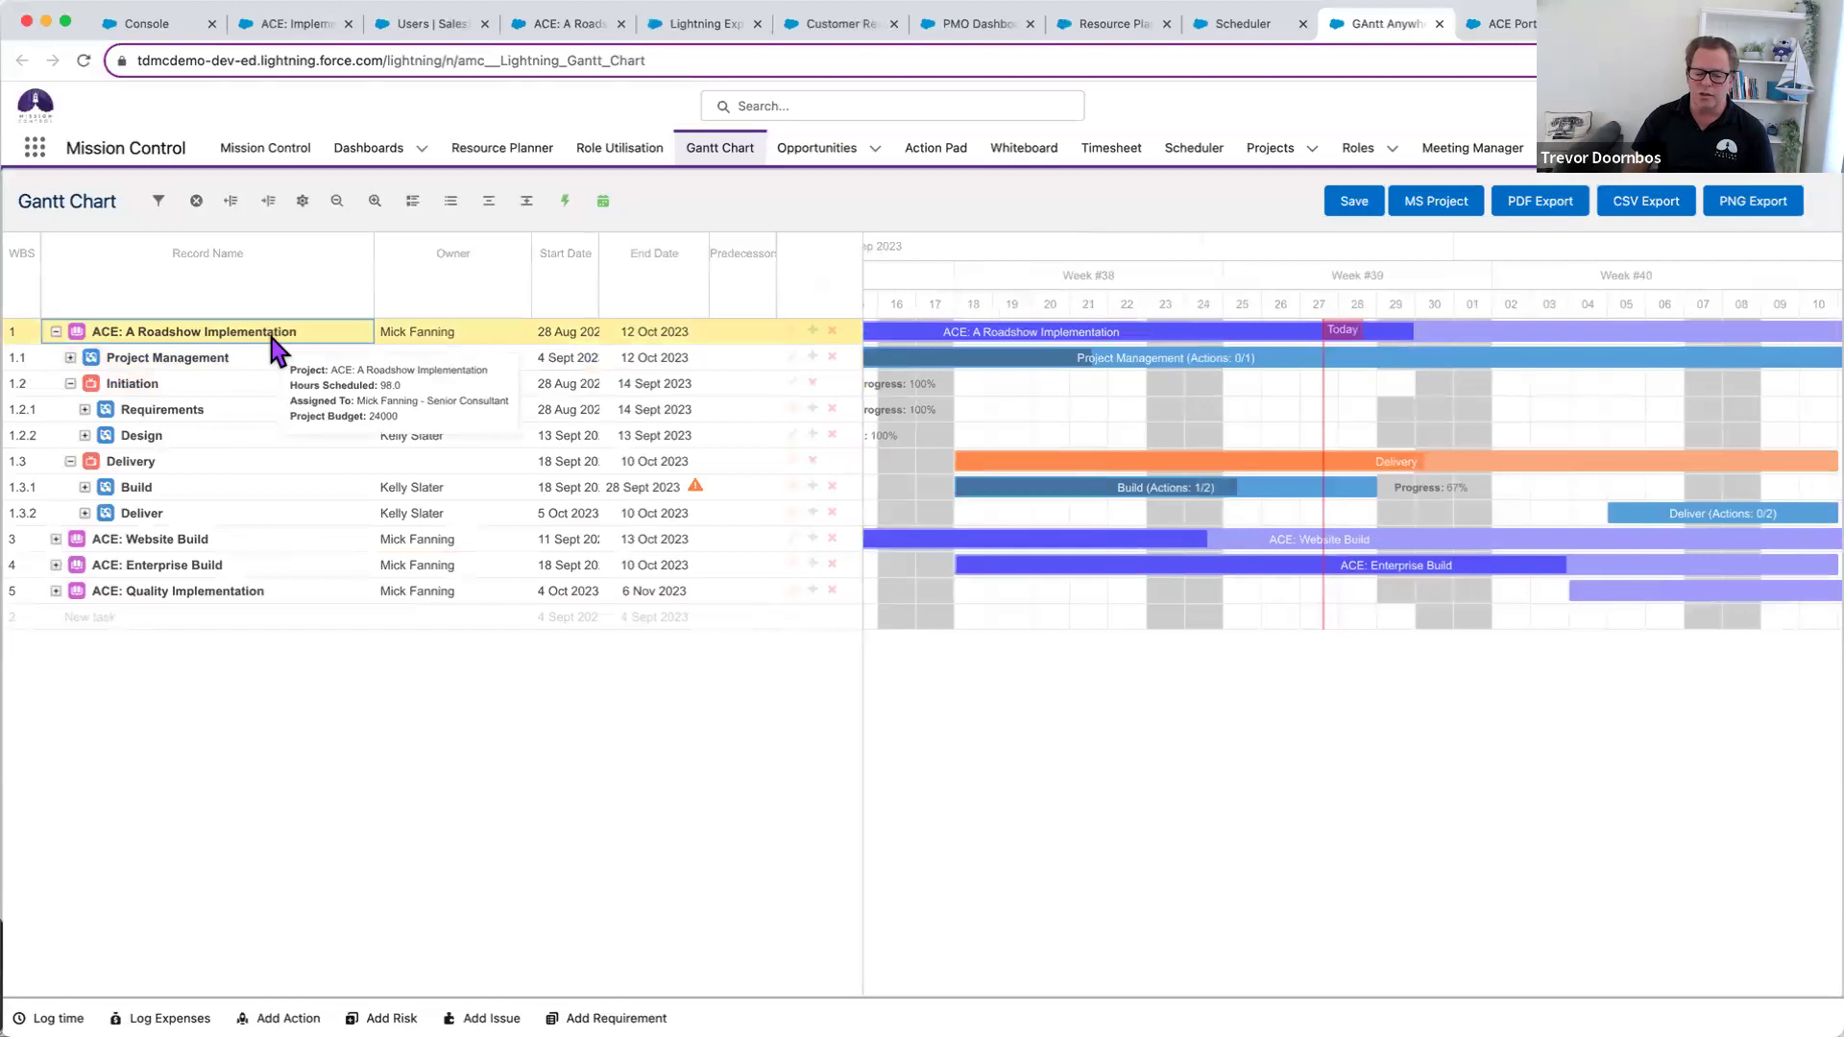
- Expand ACE: A Roadshow Implementation on the ACE Portfolio record's Gantt view
click(1504, 29)
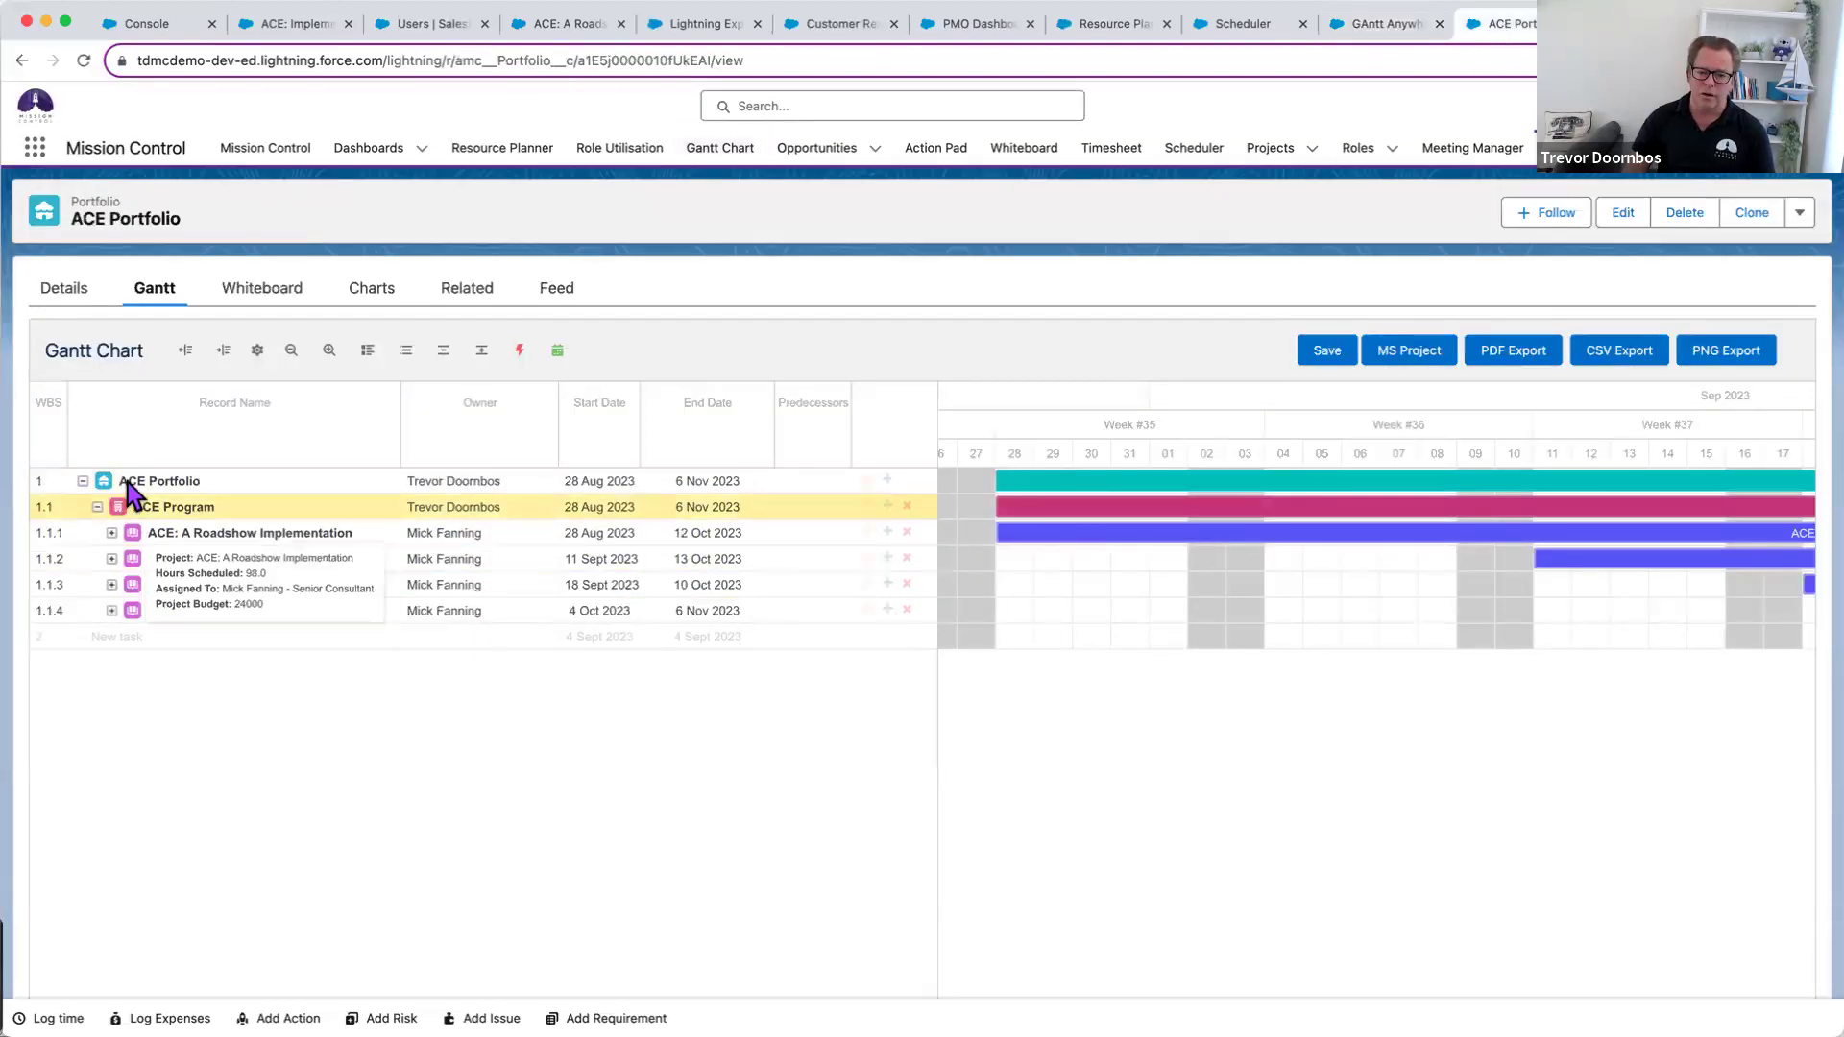
mouse_move(204, 519)
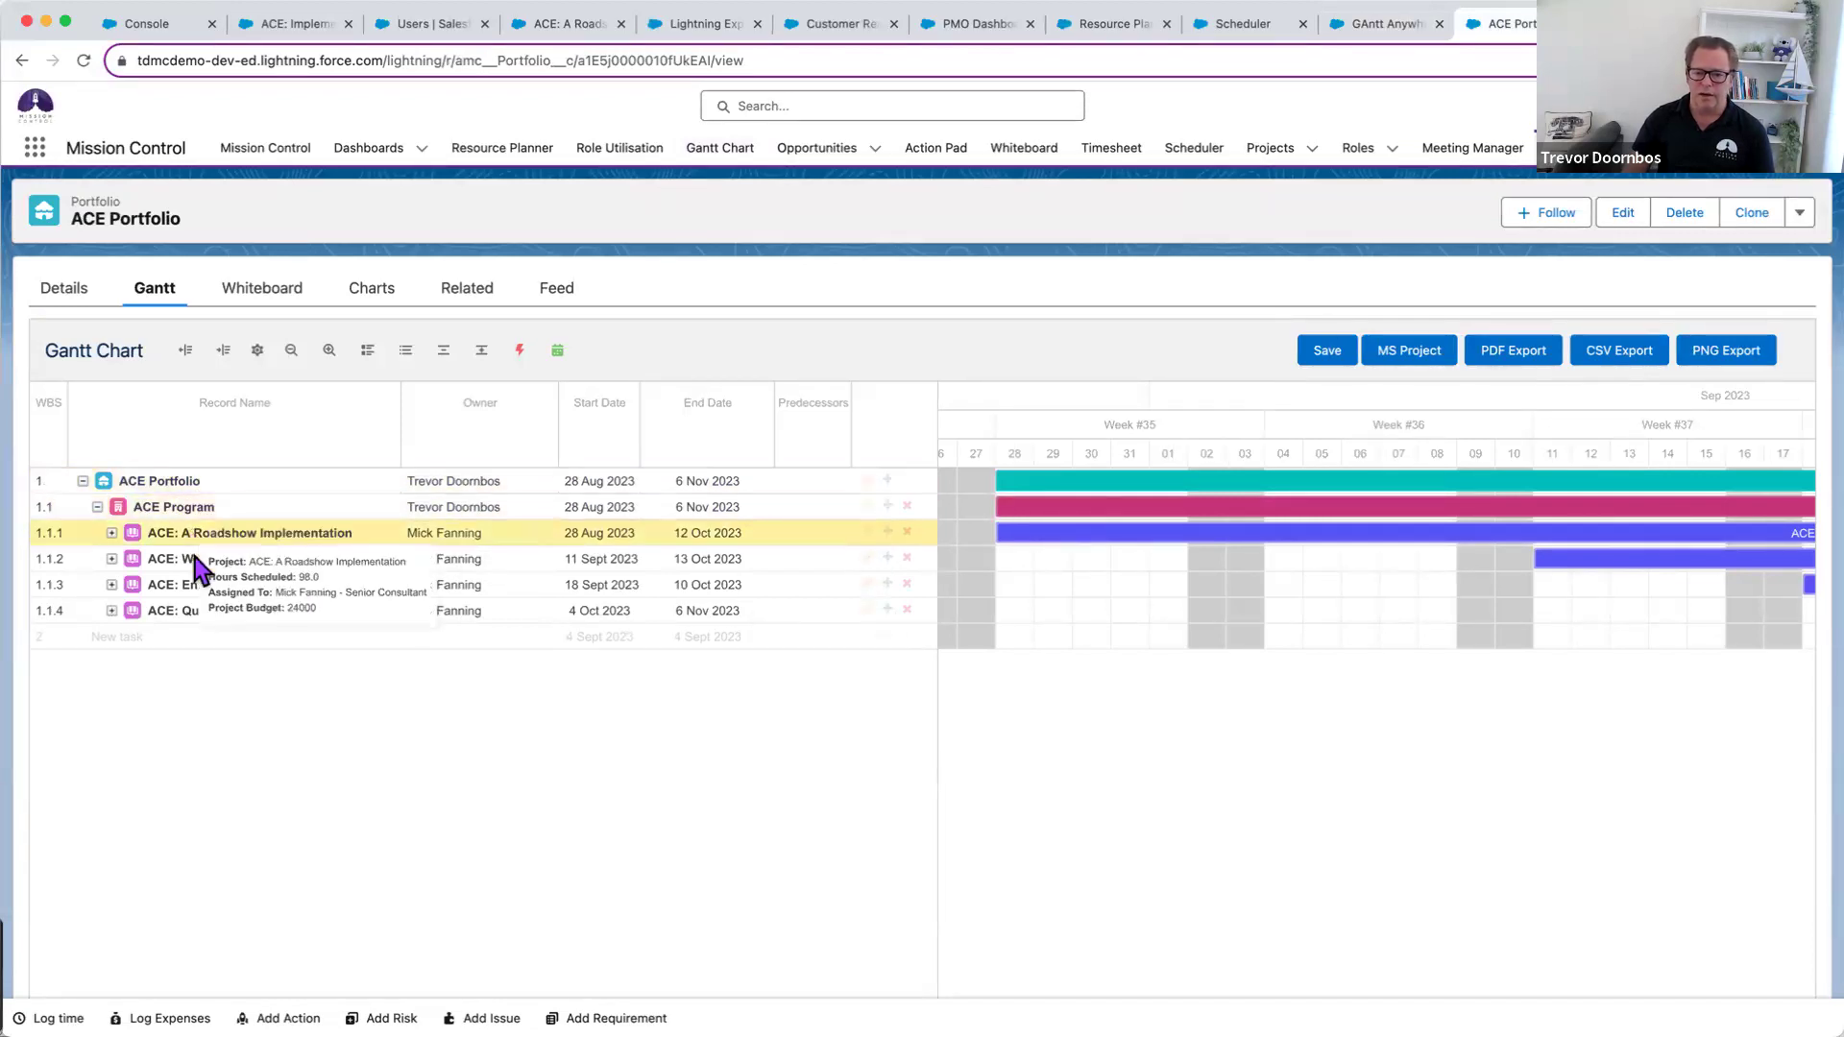
click(112, 534)
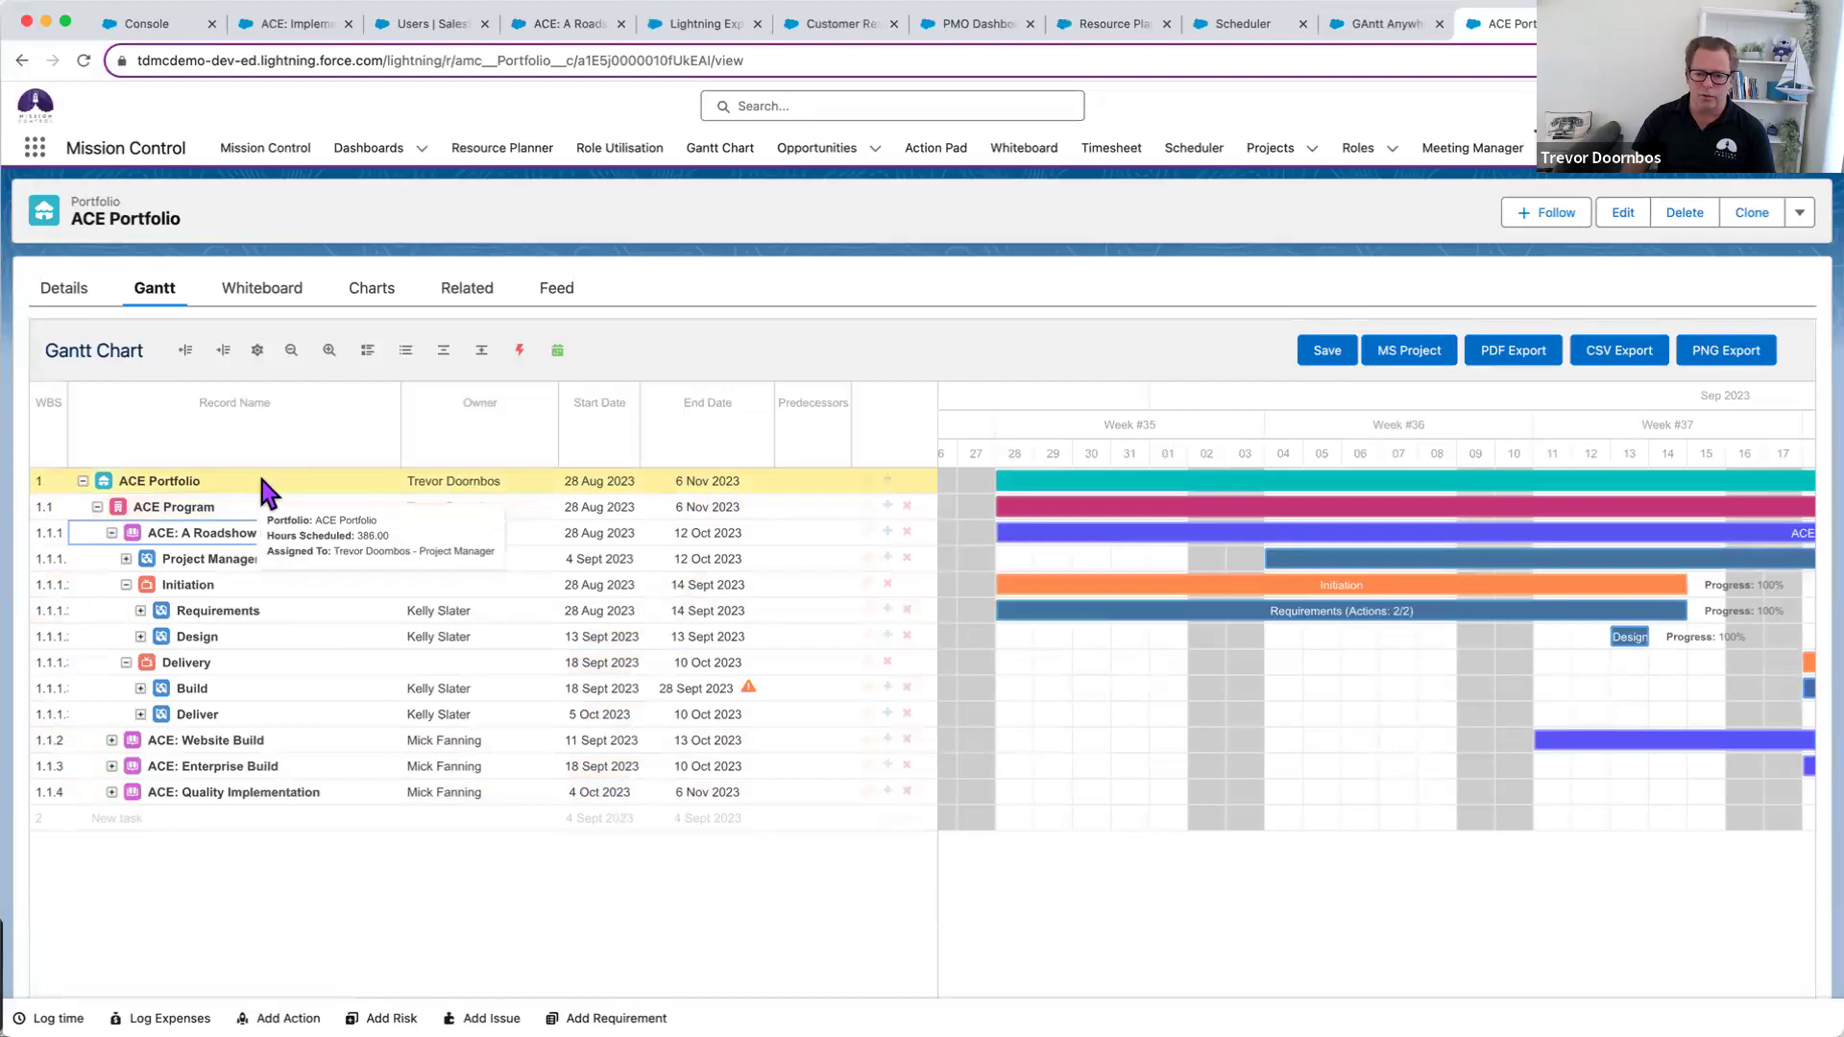
mouse_move(266, 478)
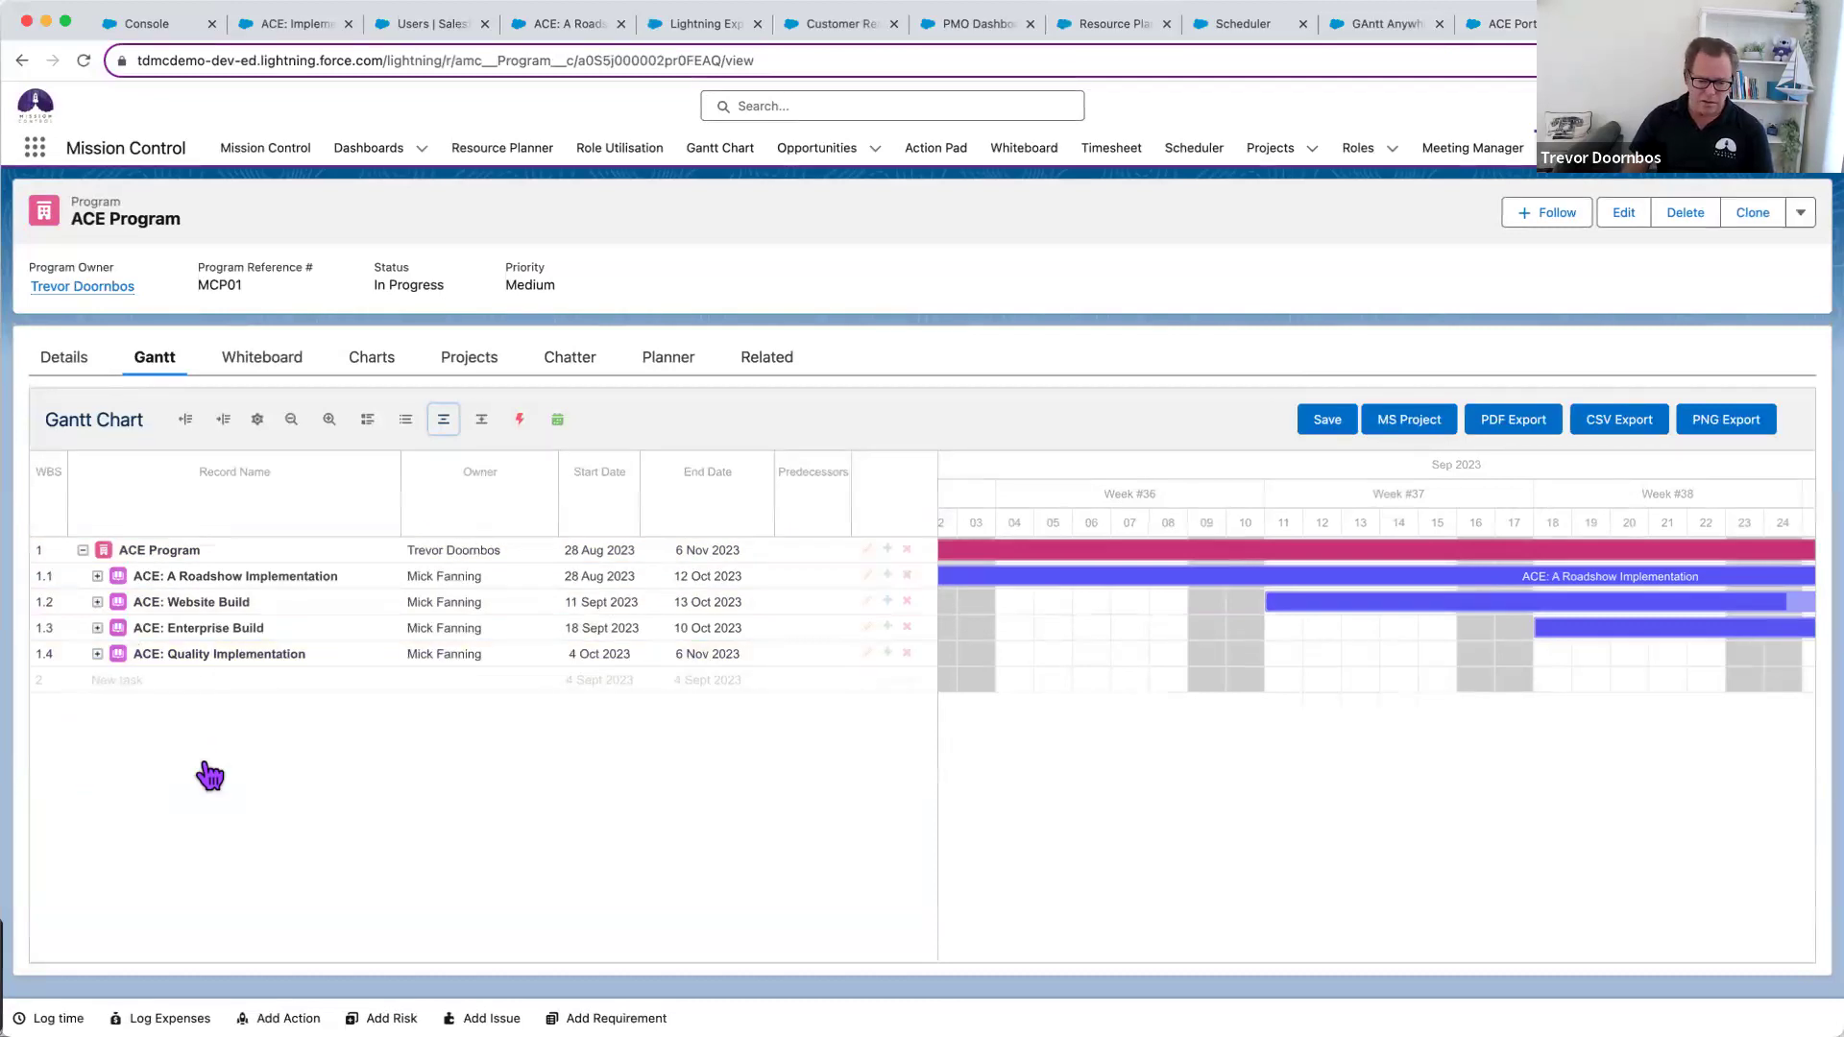
- Present from the Demonstration slide onward to How we support you
key(super+Tab)
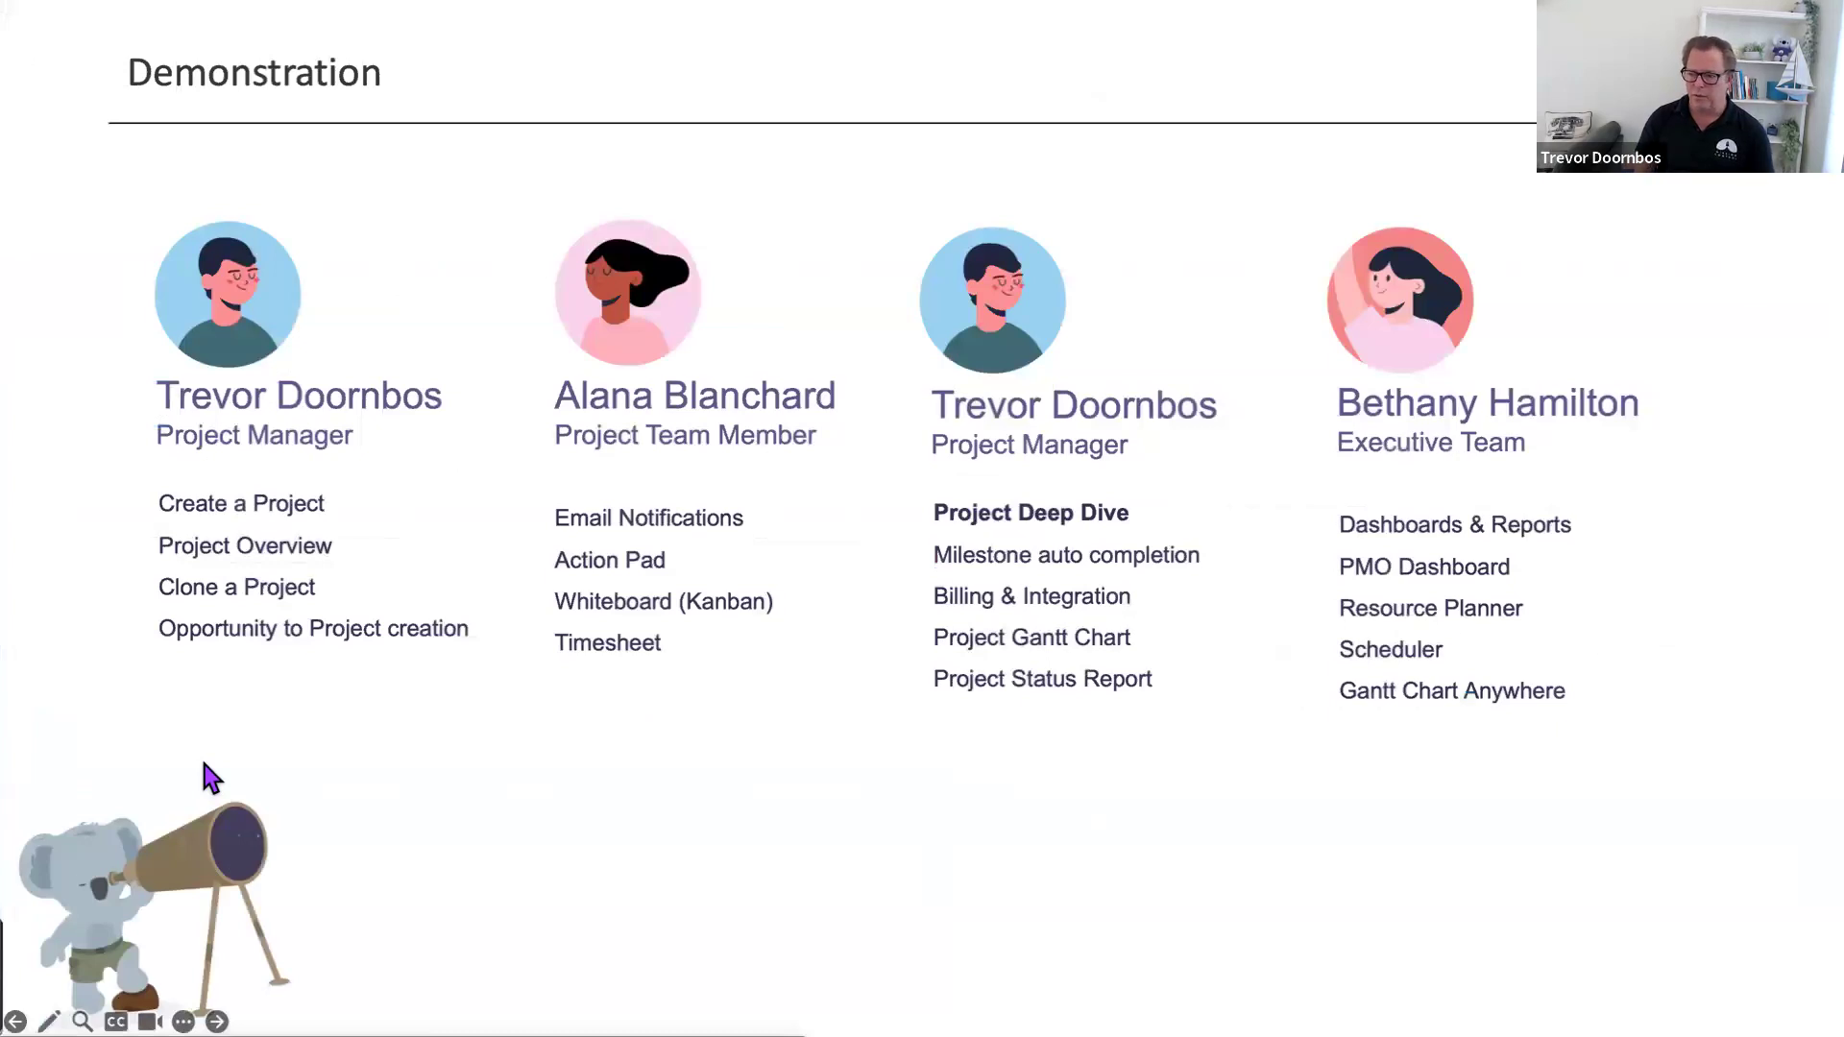
key(Right)
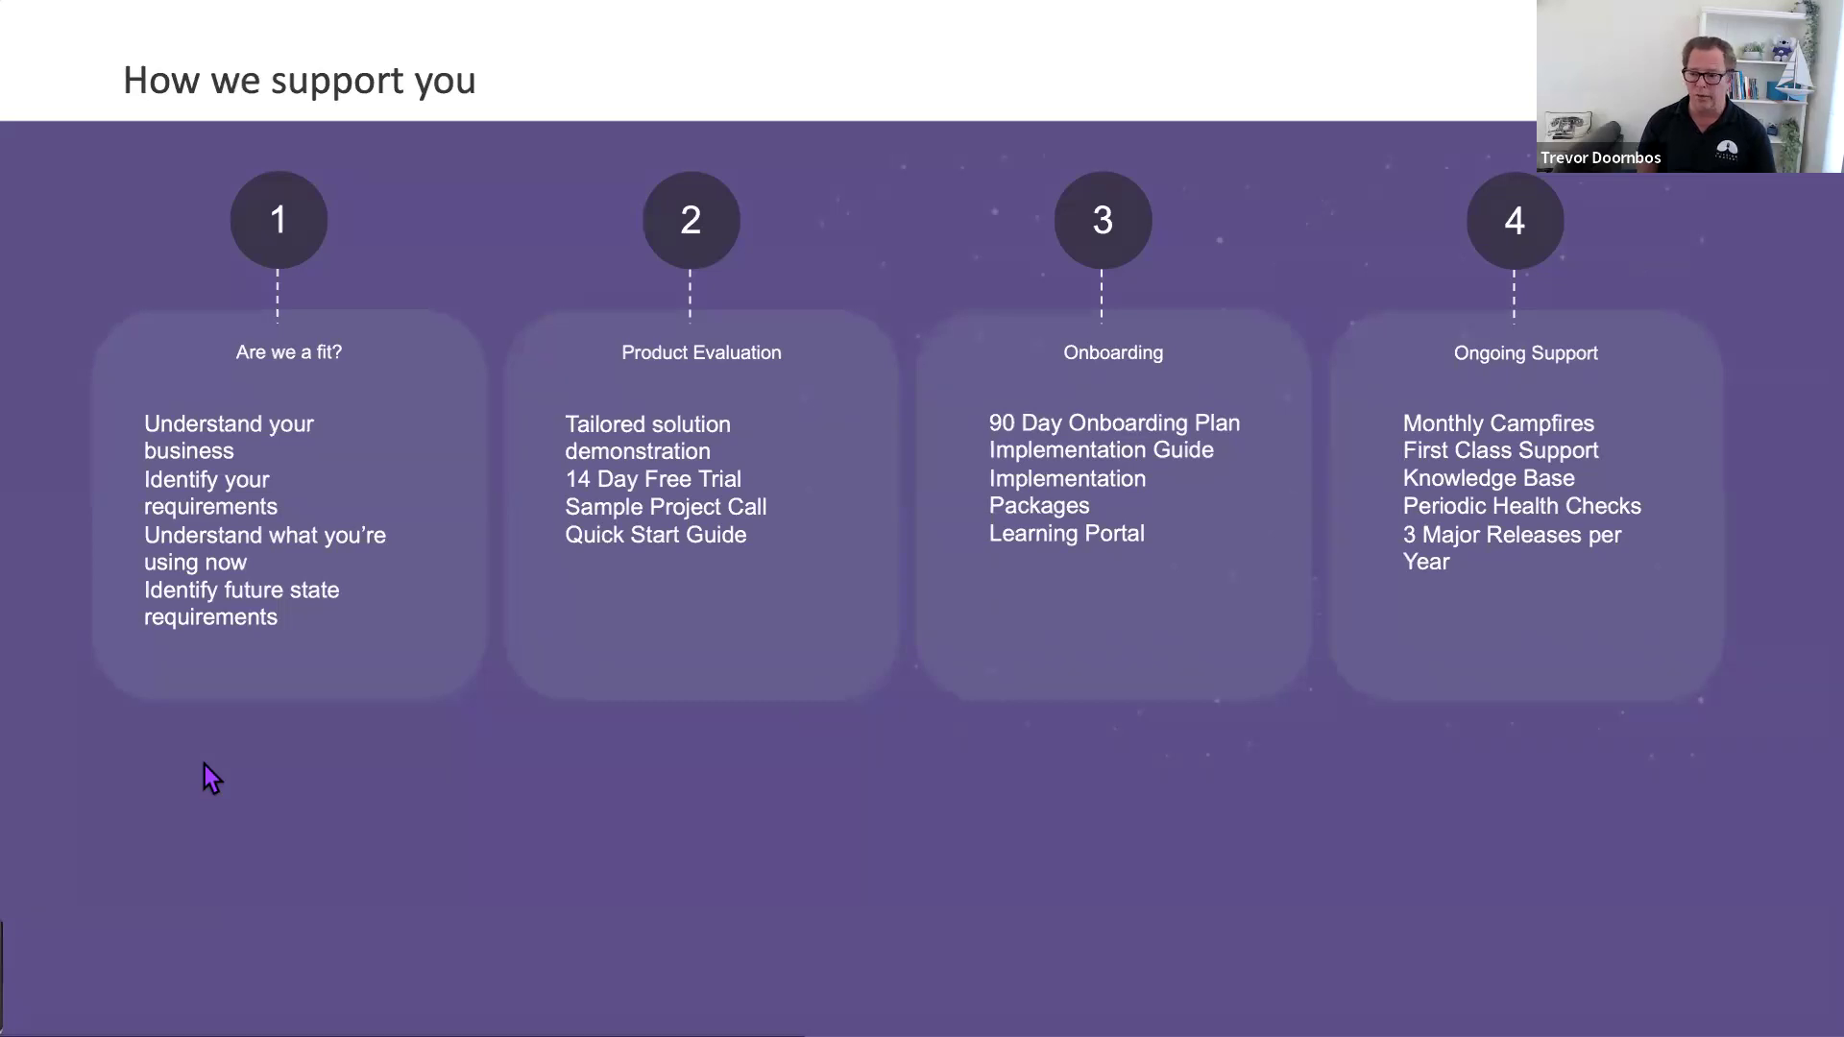
- Advance from the support overview to the next slide
key(Right)
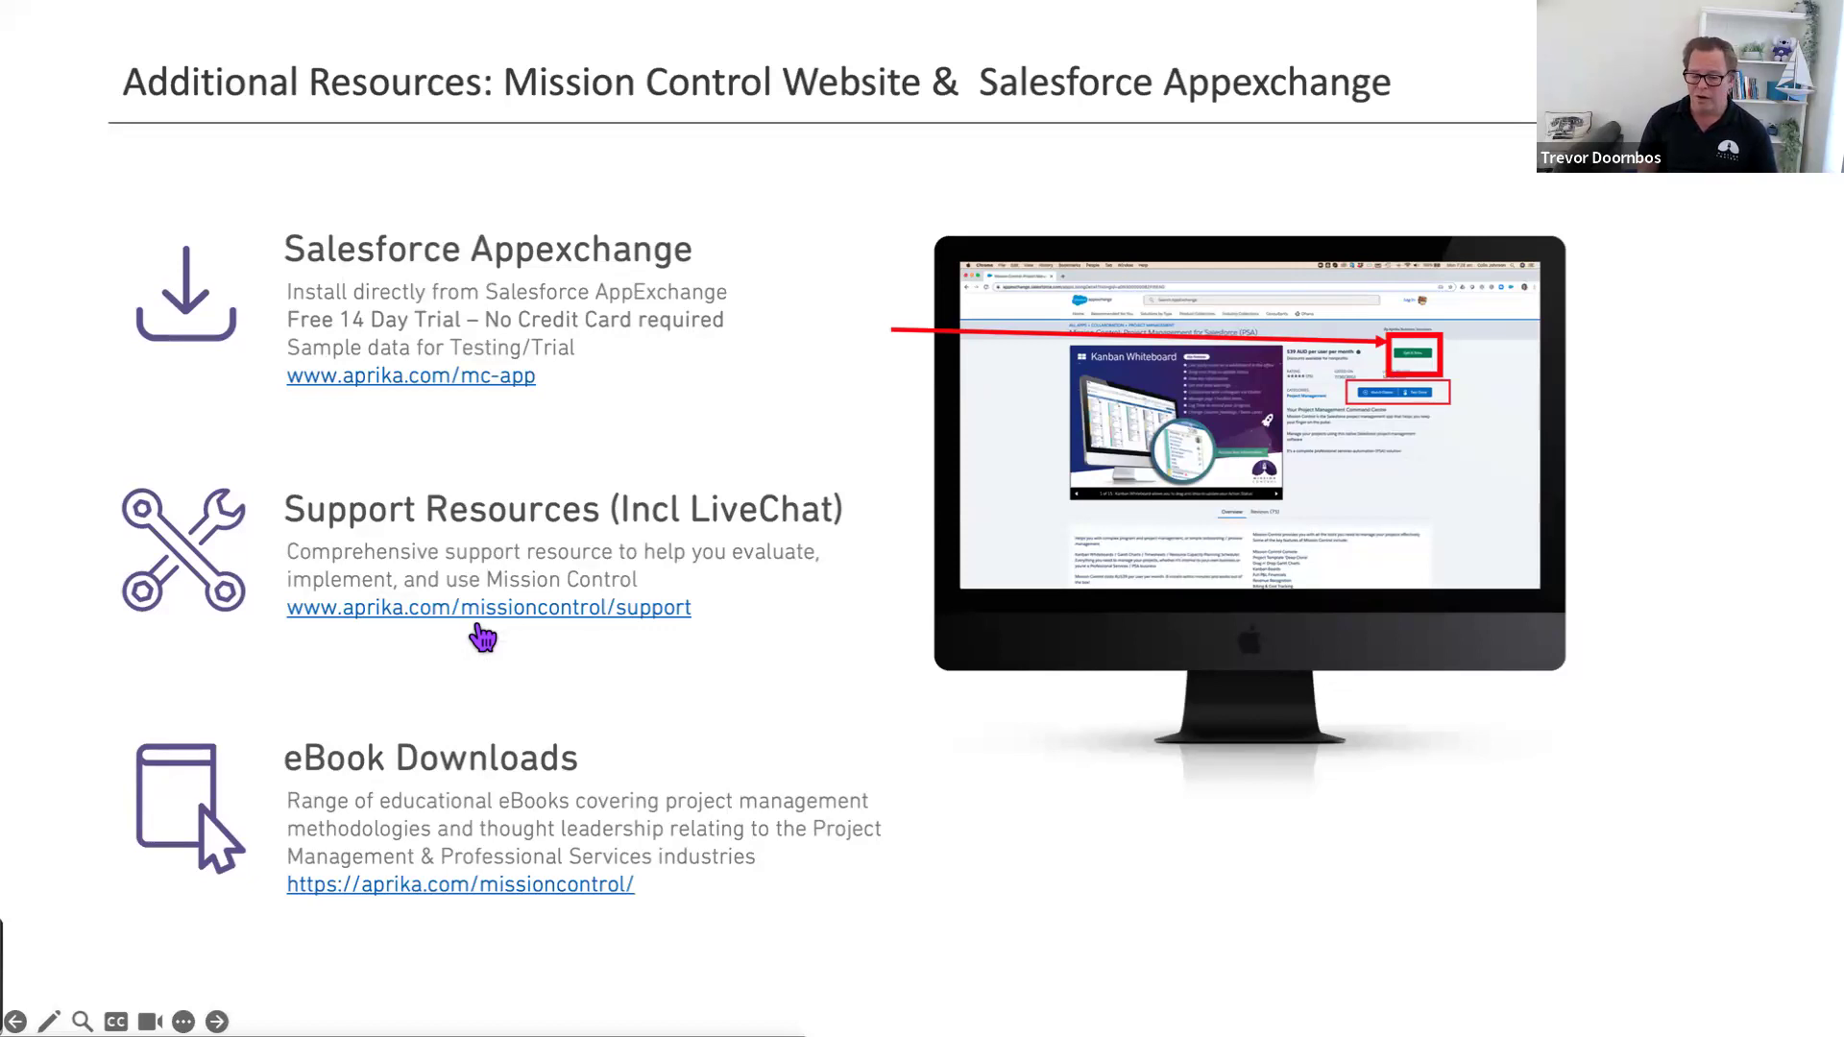
- Advance to the closing Mission Control Project Management Overview & Product Detail slide
click(476, 625)
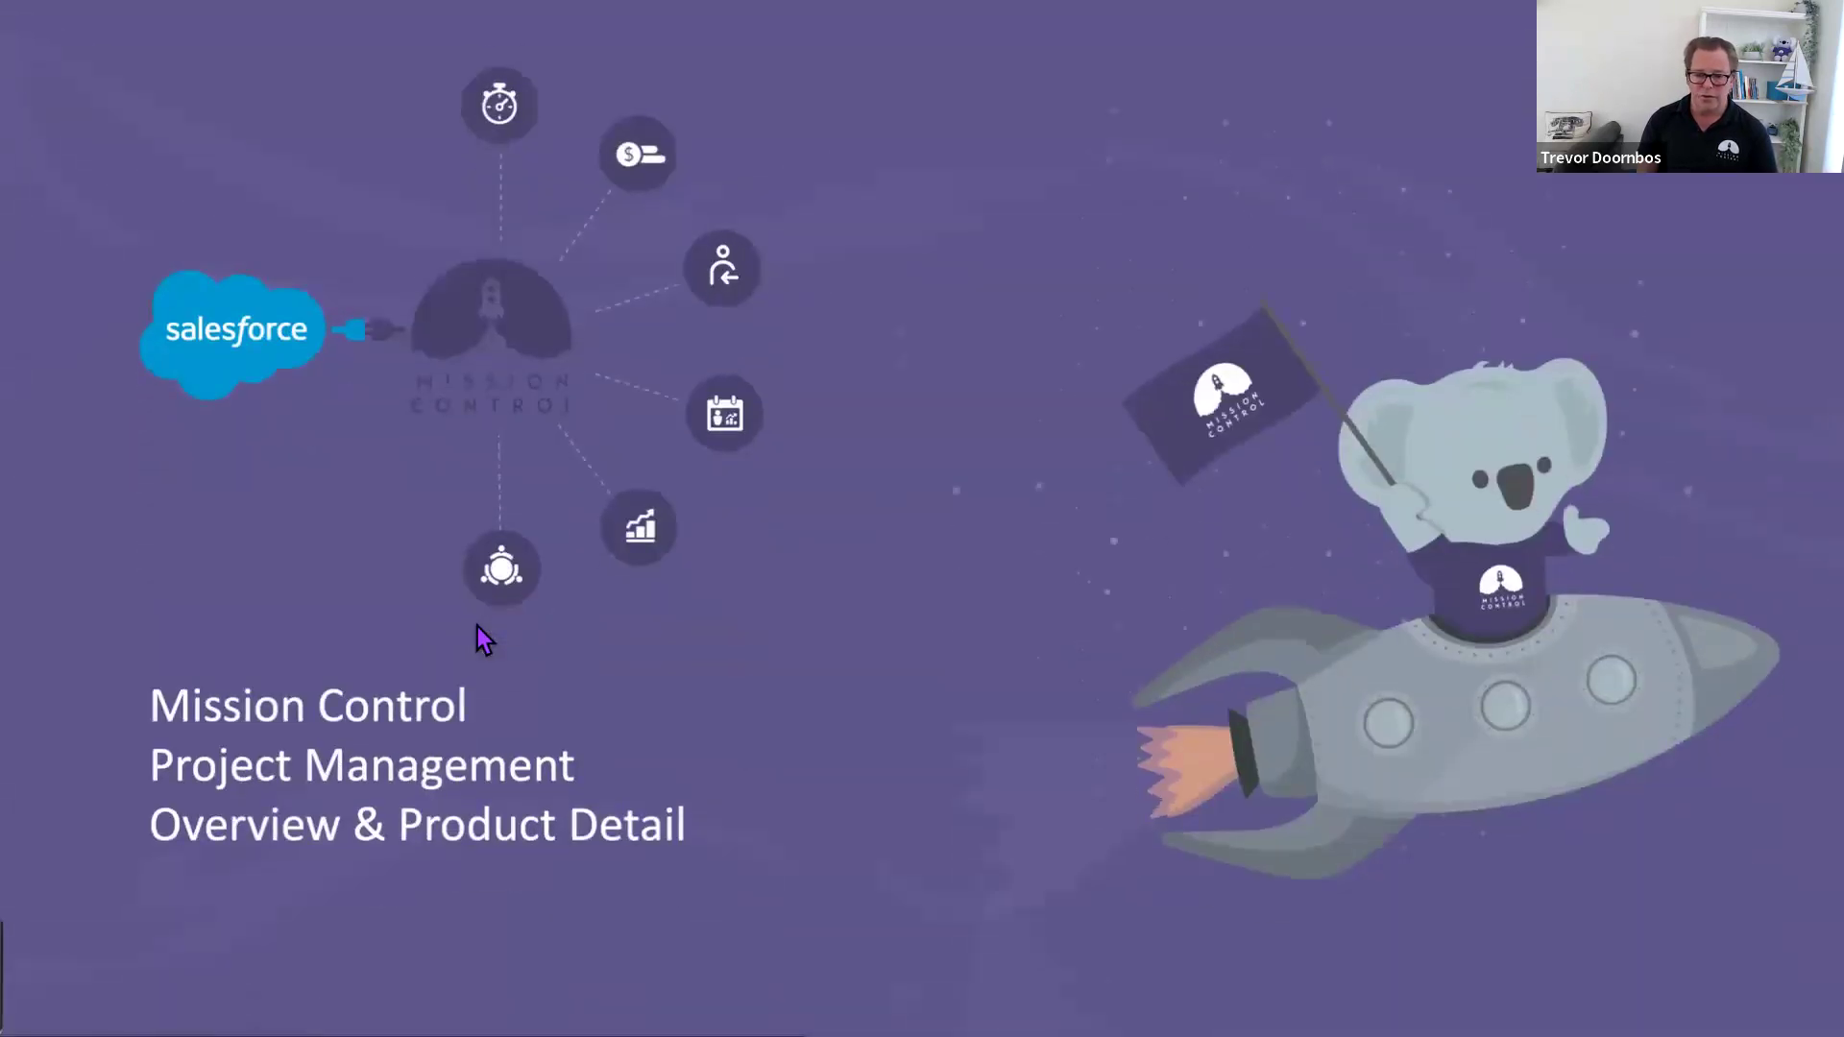